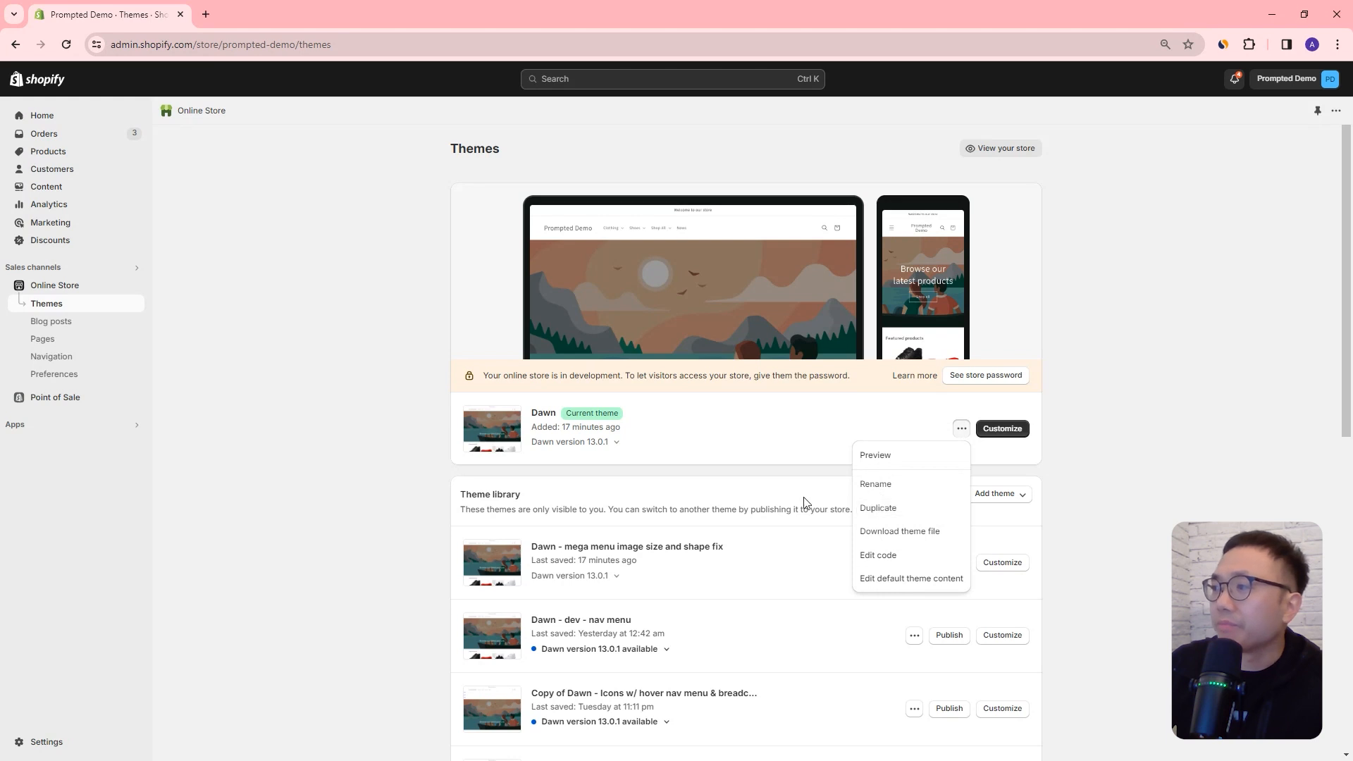
Step: Open the current Dawn theme for customization
{"action": "left_click", "coordinate": [787, 443]}
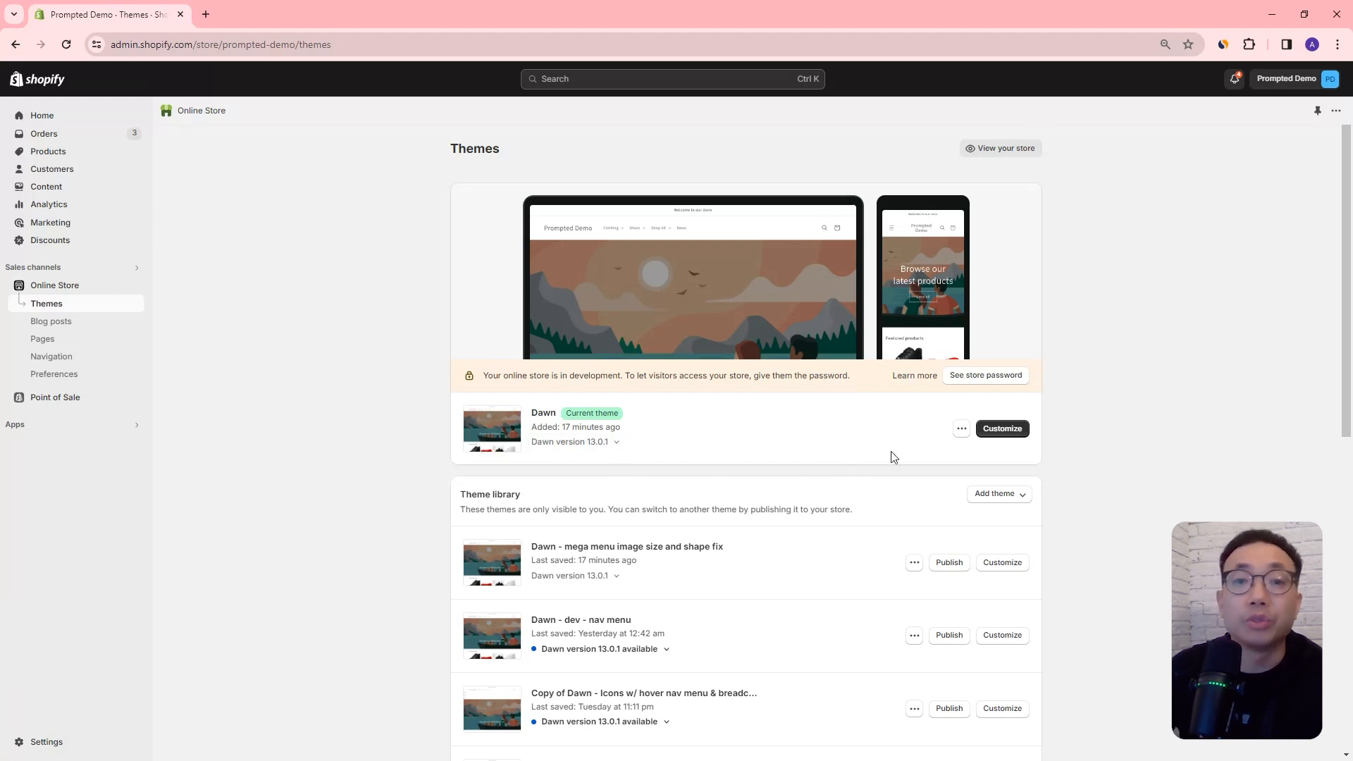
{"action": "left_click", "coordinate": [1015, 432]}
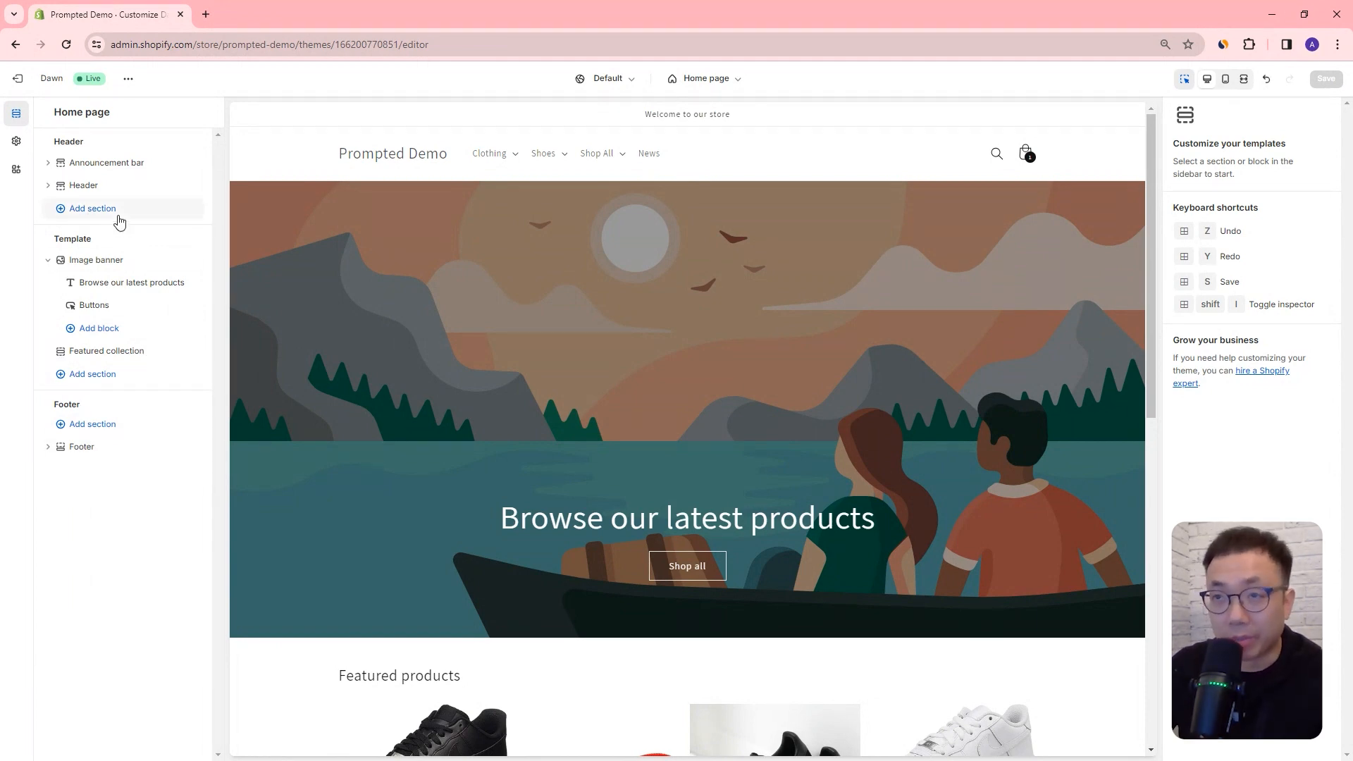
Step: Add a second Announcement bar section to the header group and move it above the existing announcement bar
{"action": "left_click", "coordinate": [107, 219]}
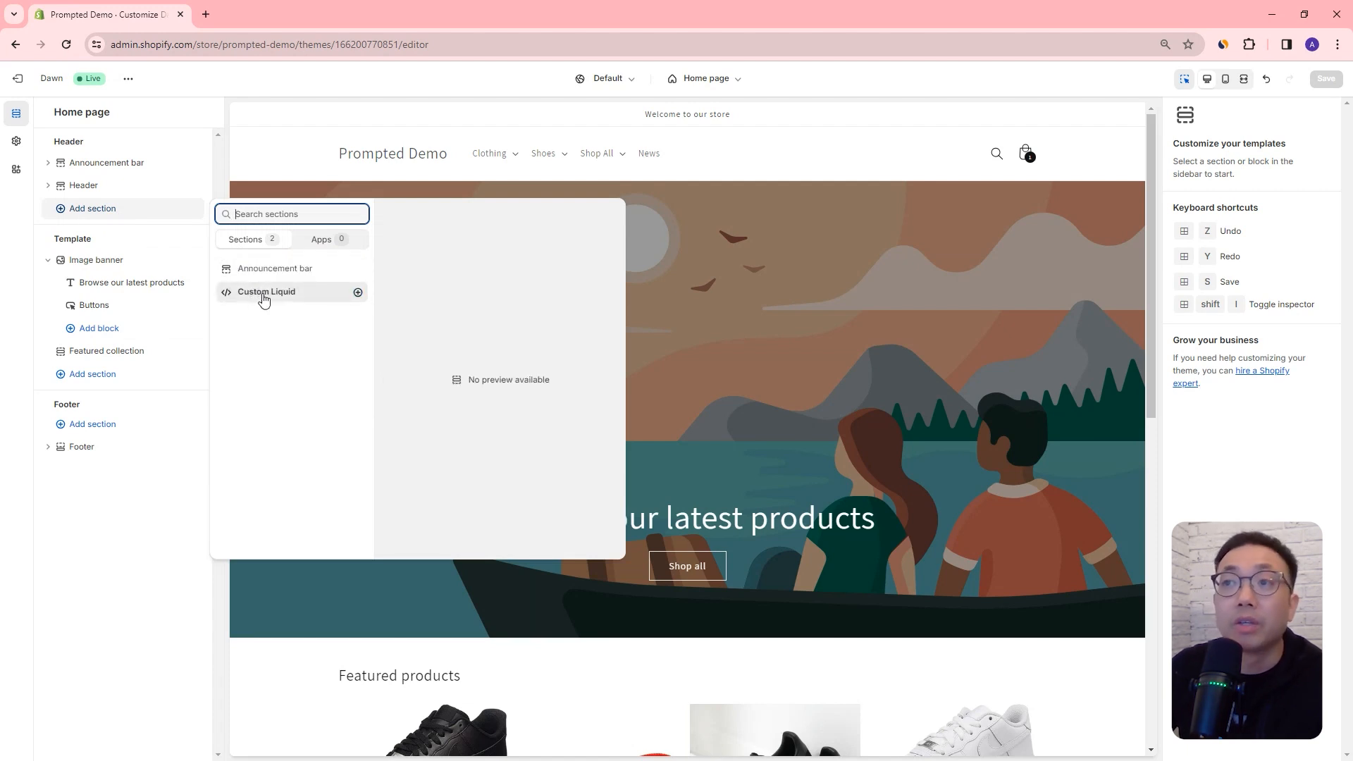
{"action": "left_click", "coordinate": [279, 271]}
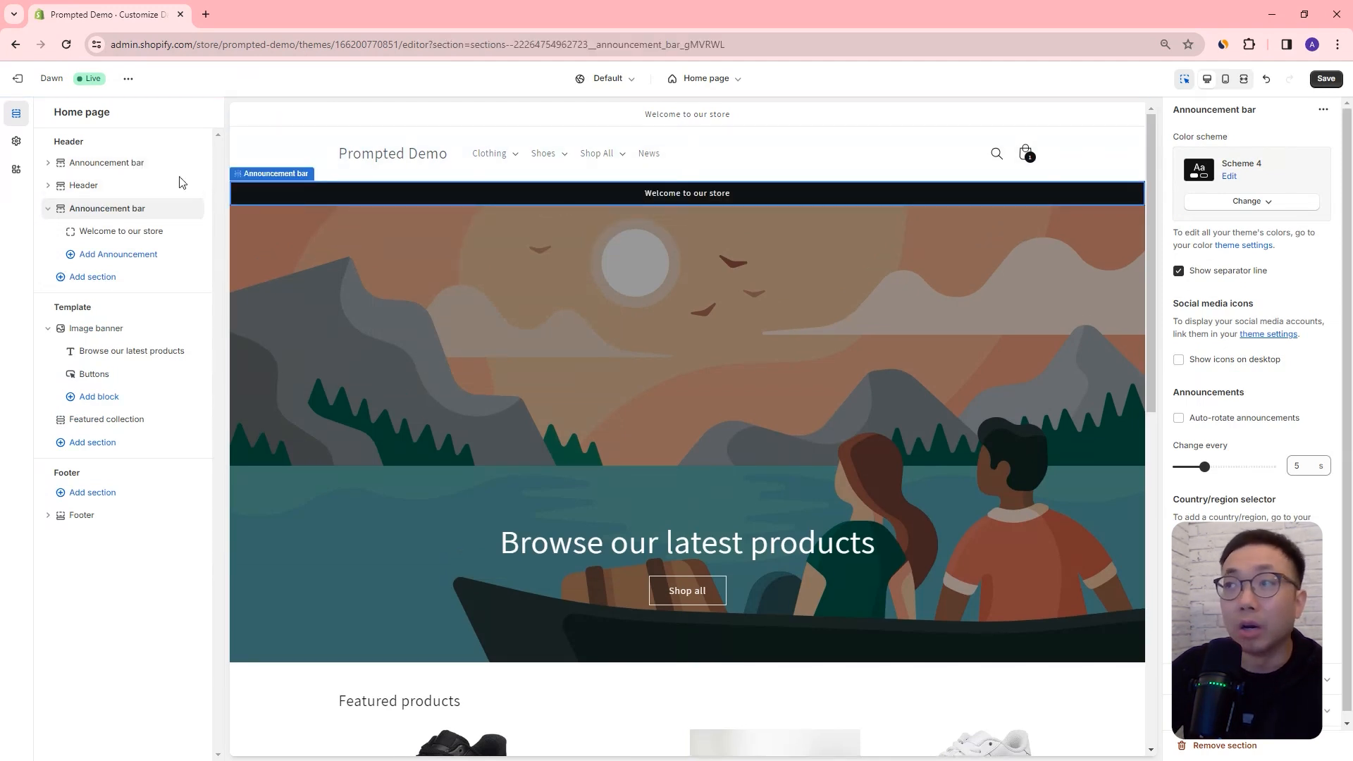
{"action": "left_click_drag", "start_coordinate": [62, 208], "coordinate": [62, 176]}
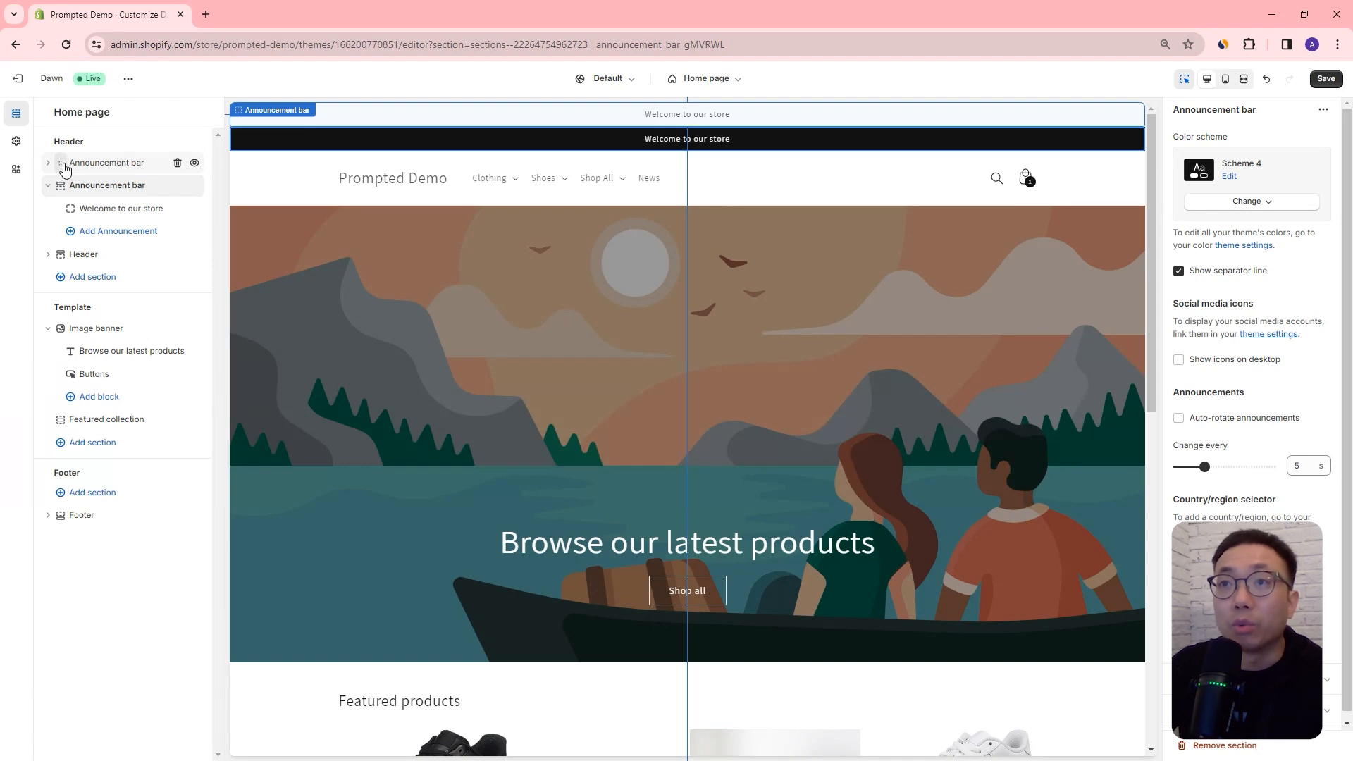
{"action": "left_click_drag", "start_coordinate": [64, 169], "coordinate": [64, 189]}
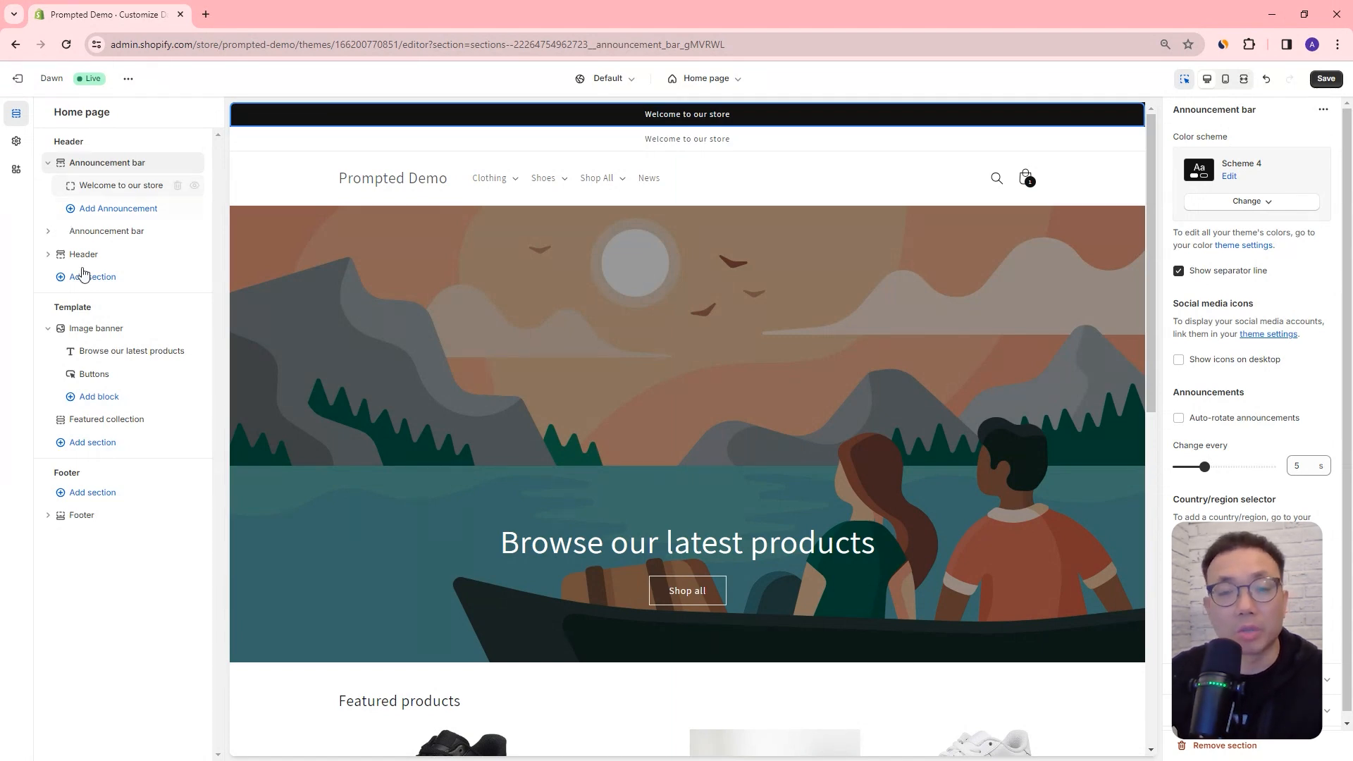
Step: Browse the sections available for the home page template and add an Image with text section below the featured collection
{"action": "left_click", "coordinate": [92, 442]}
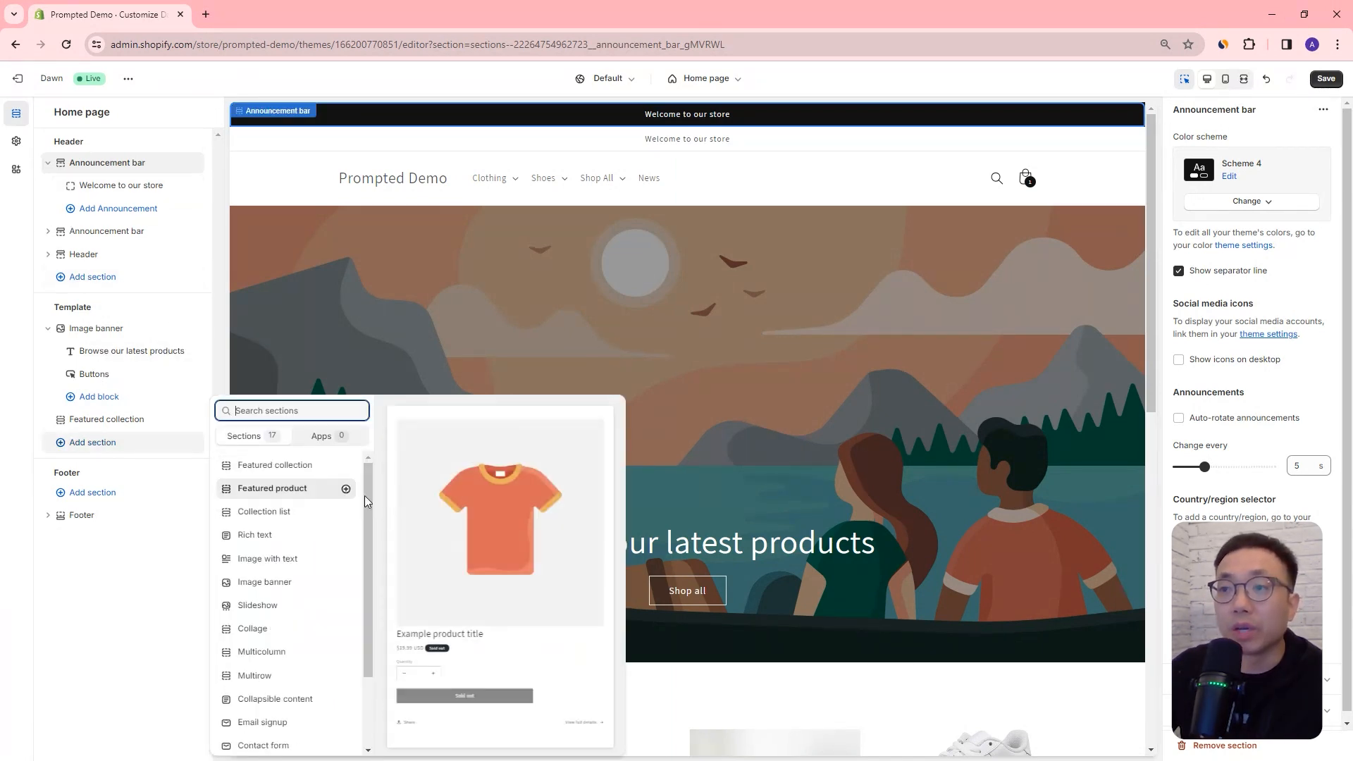
{"action": "left_click_drag", "start_coordinate": [370, 492], "coordinate": [364, 620]}
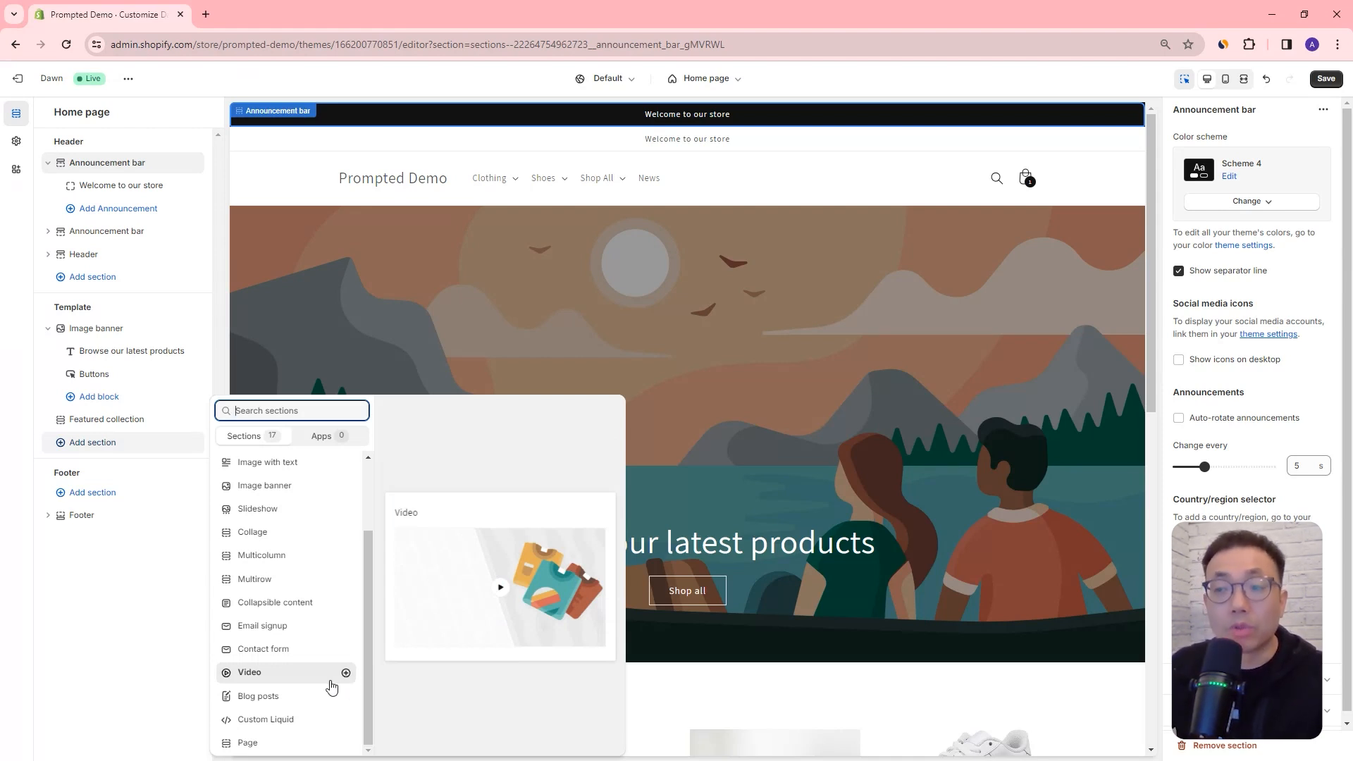
{"action": "left_click_drag", "start_coordinate": [369, 649], "coordinate": [368, 640]}
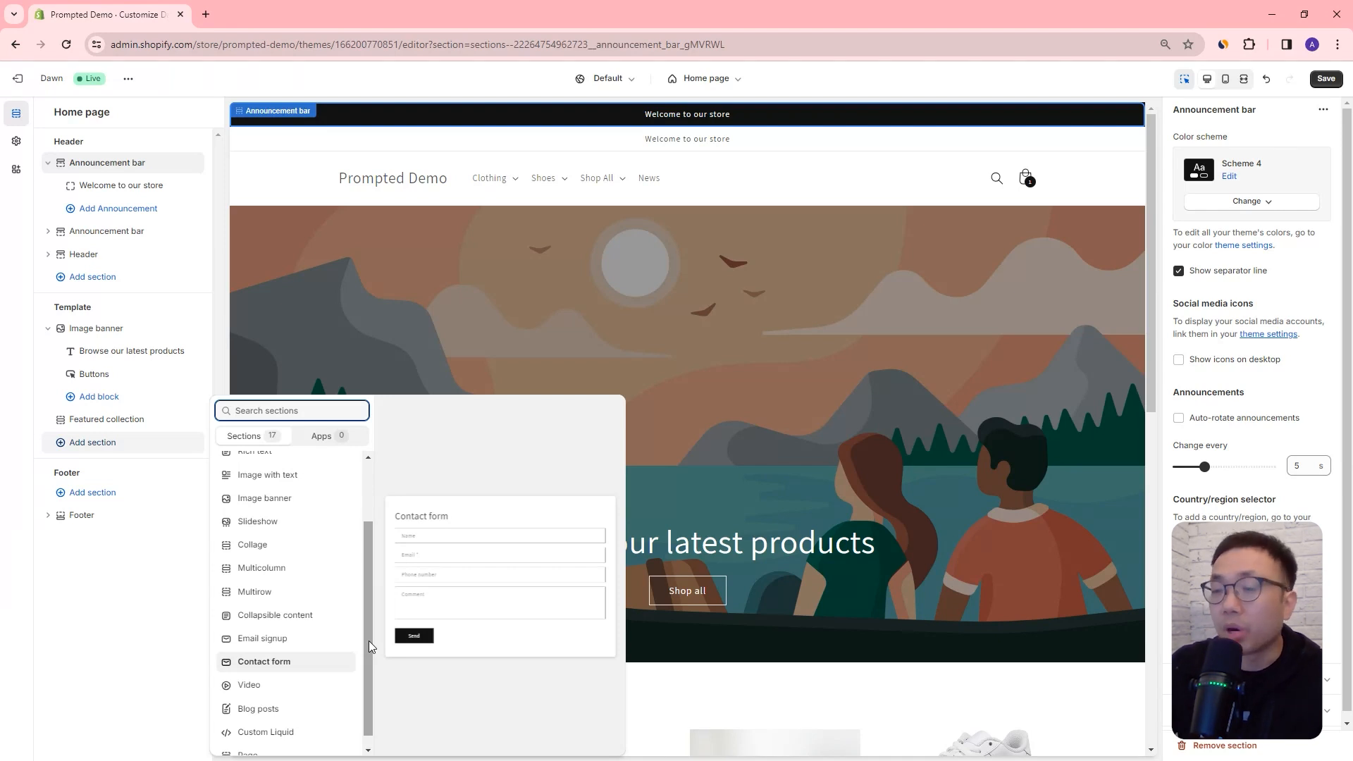
{"action": "left_click_drag", "start_coordinate": [366, 640], "coordinate": [378, 578]}
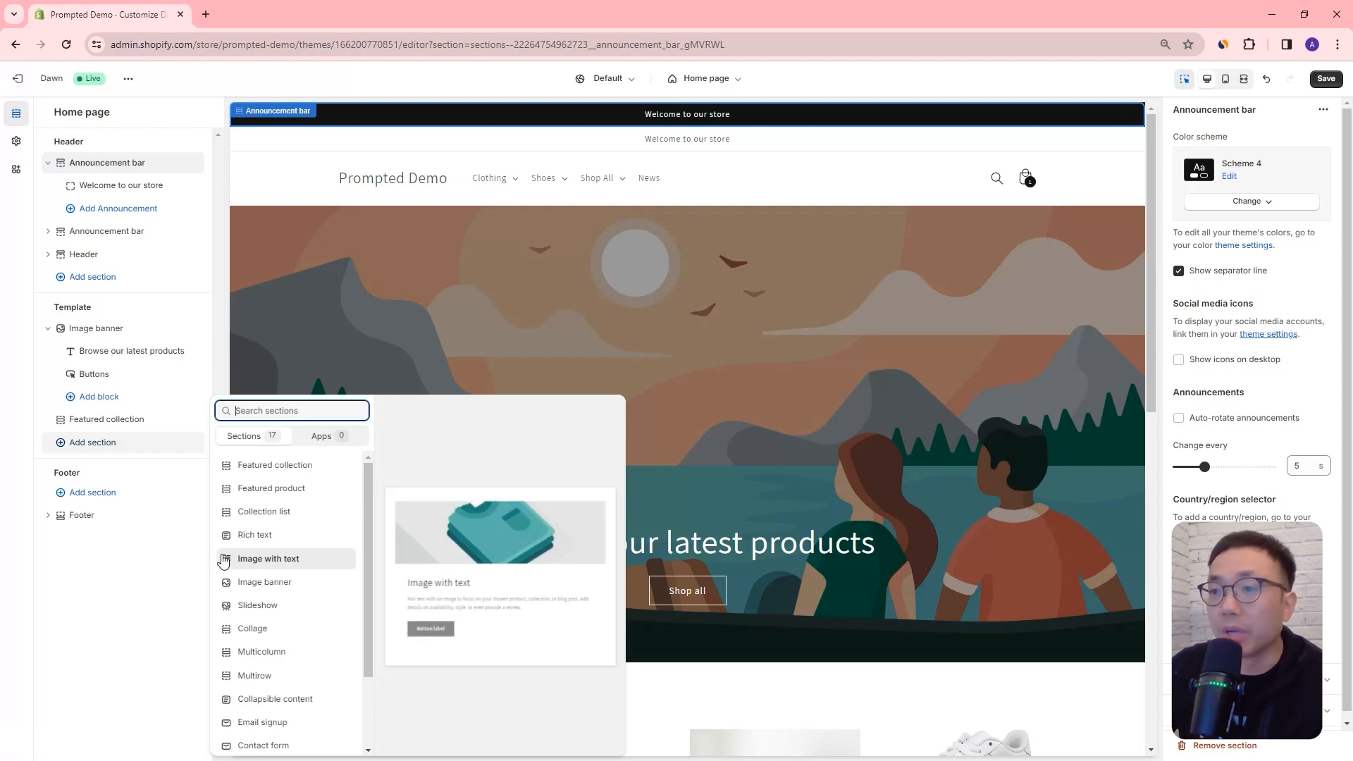
{"action": "left_click", "coordinate": [261, 564]}
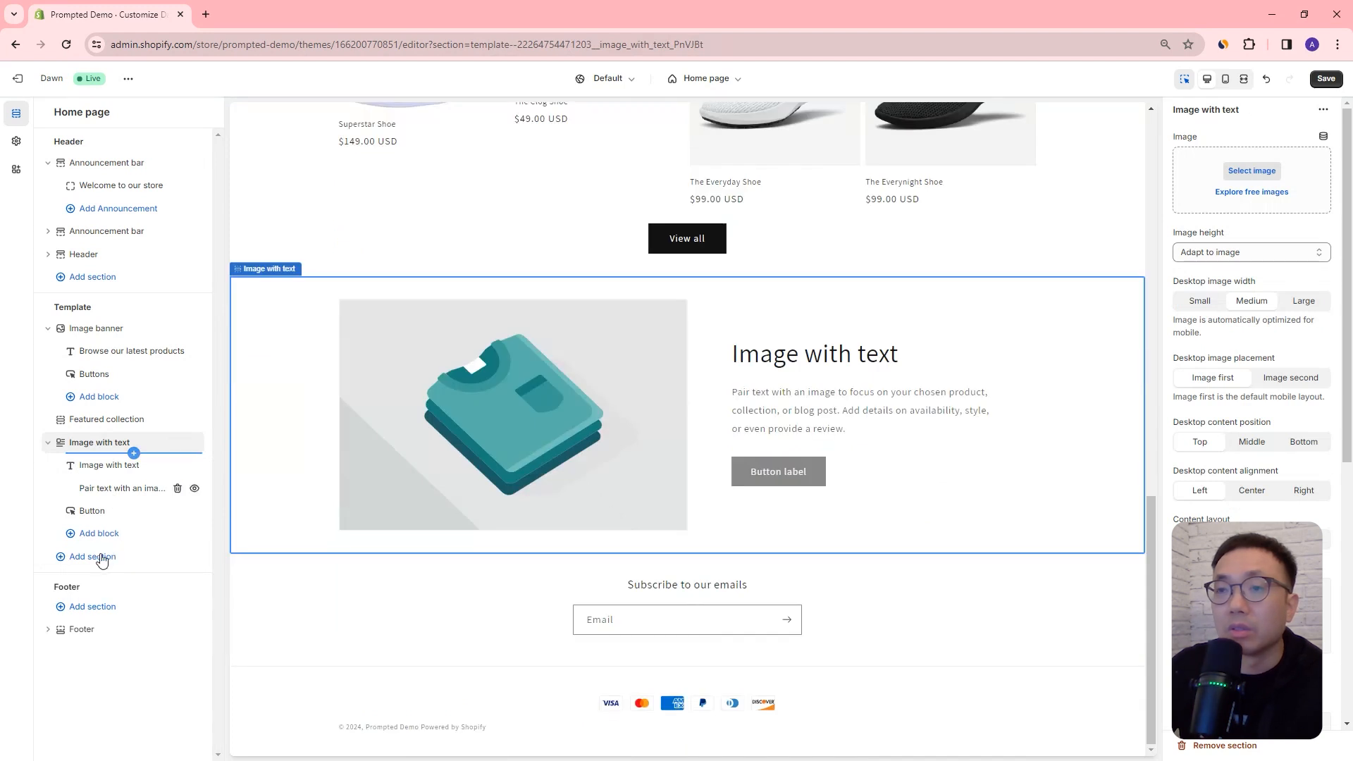
Step: Add an Email signup section and a Video section below the Image with text section
{"action": "left_click", "coordinate": [90, 557]}
{"action": "scroll", "coordinate": [305, 589], "scroll_direction": "down", "scroll_amount": 2}
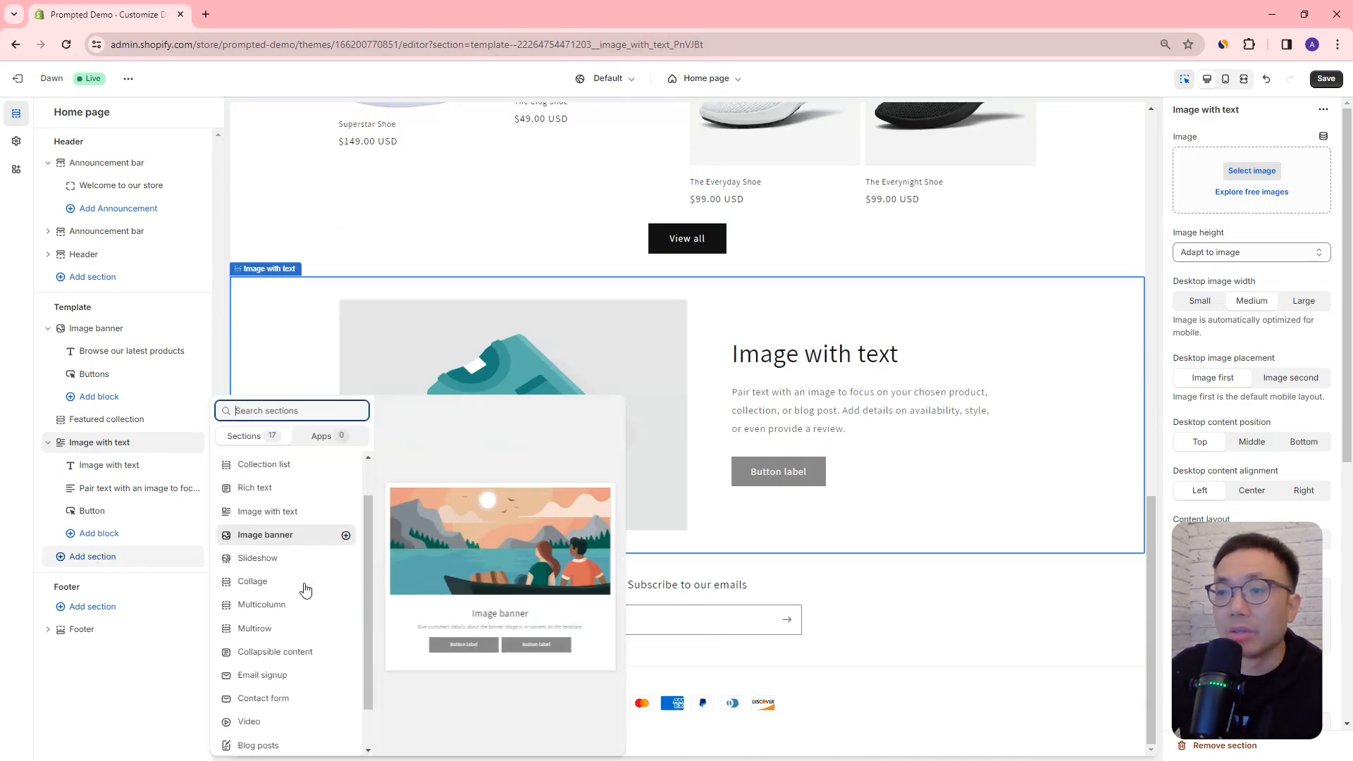
{"action": "left_click", "coordinate": [296, 631]}
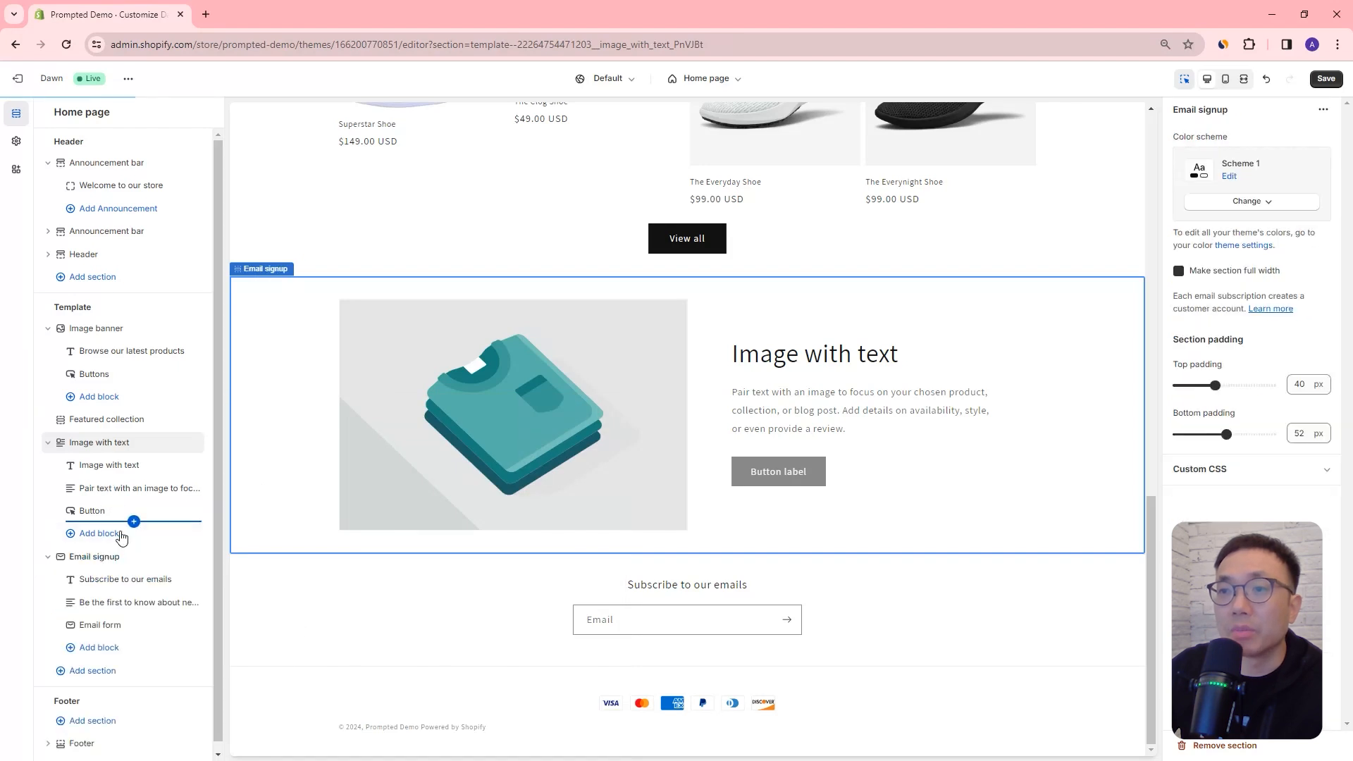
{"action": "left_click", "coordinate": [104, 670]}
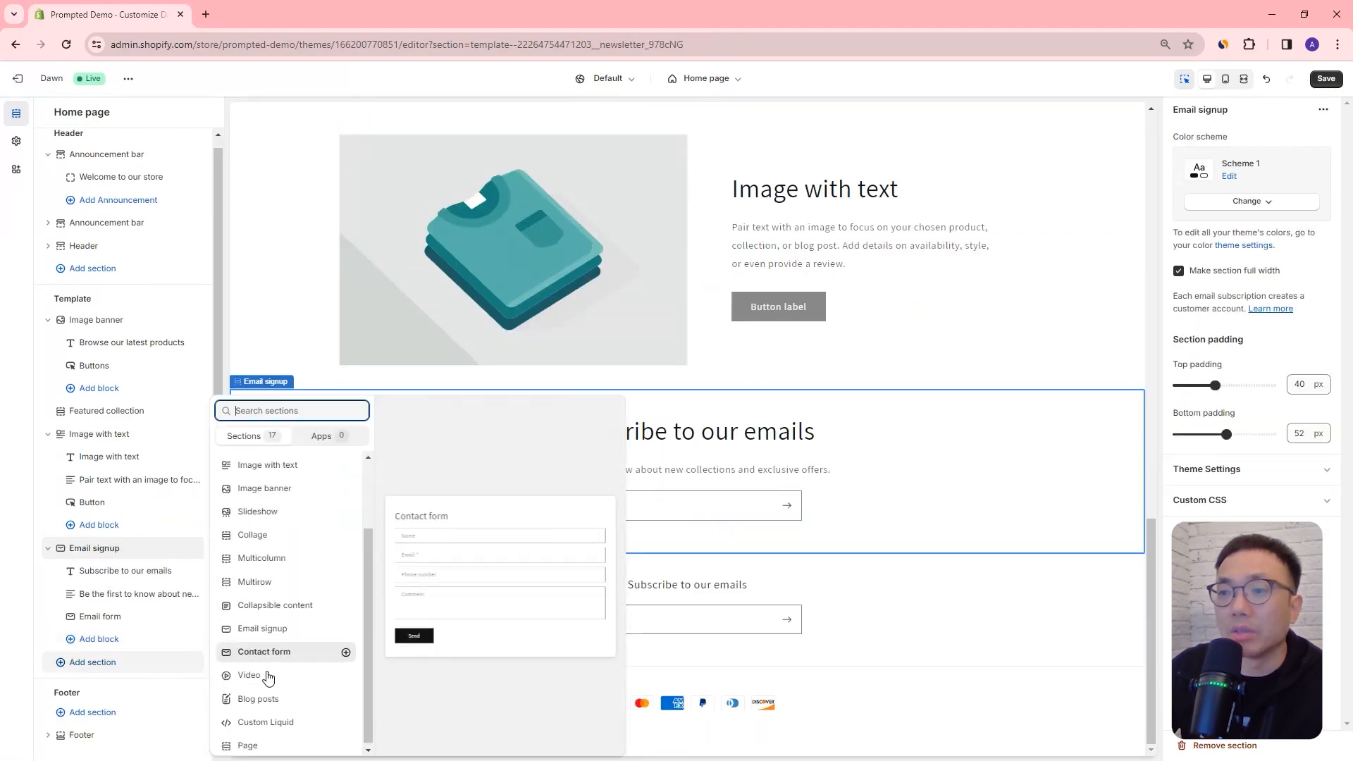
{"action": "left_click", "coordinate": [311, 671]}
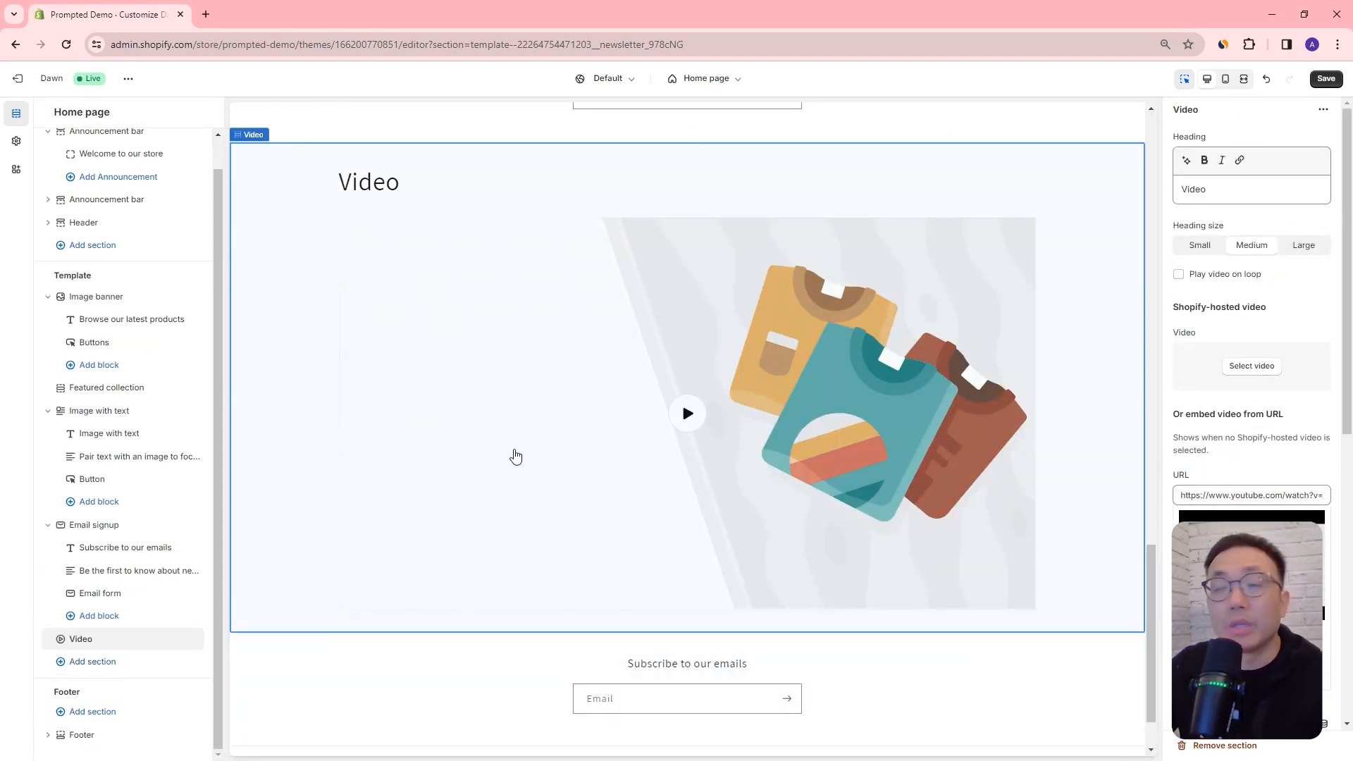
Step: Reorder the template sections so Email signup follows the featured collection and Image with text comes after Video
{"action": "left_click", "coordinate": [100, 411]}
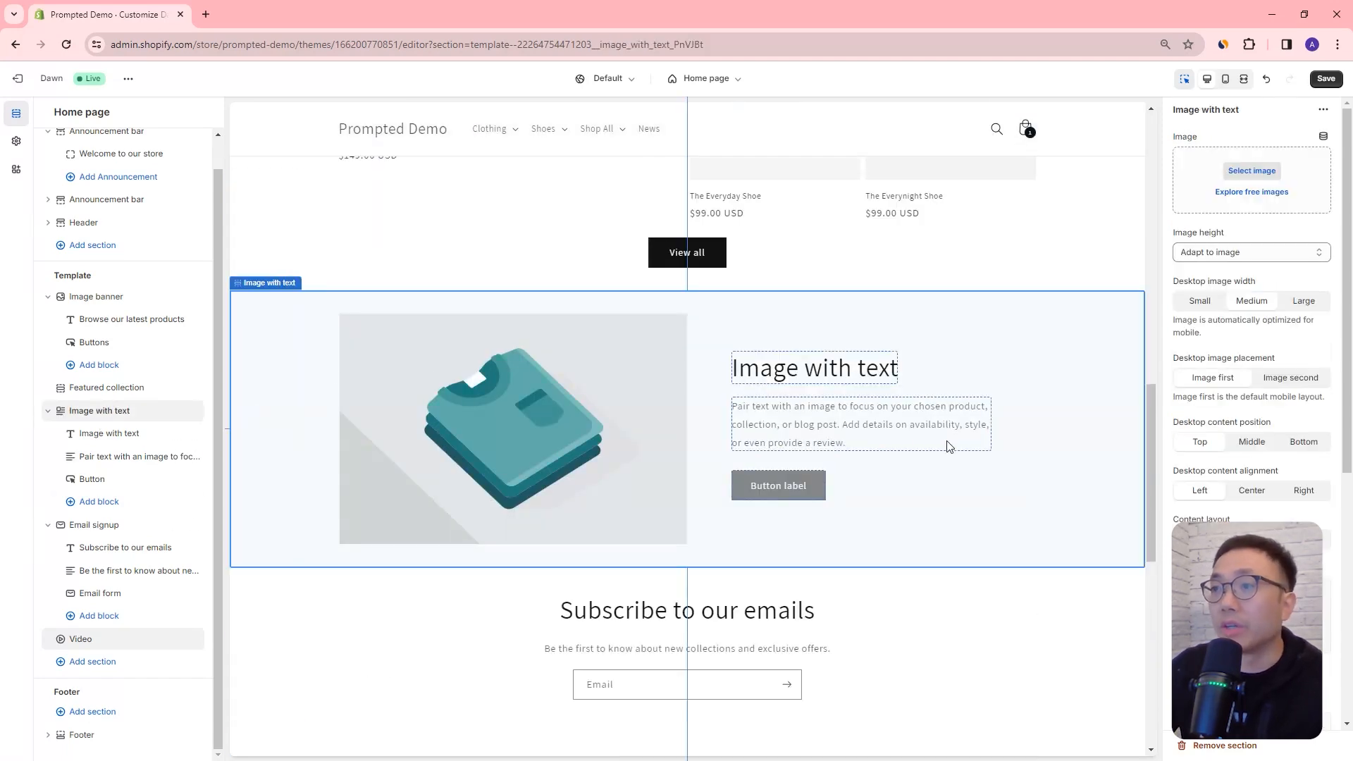
{"action": "scroll", "coordinate": [927, 445], "scroll_direction": "down", "scroll_amount": 3}
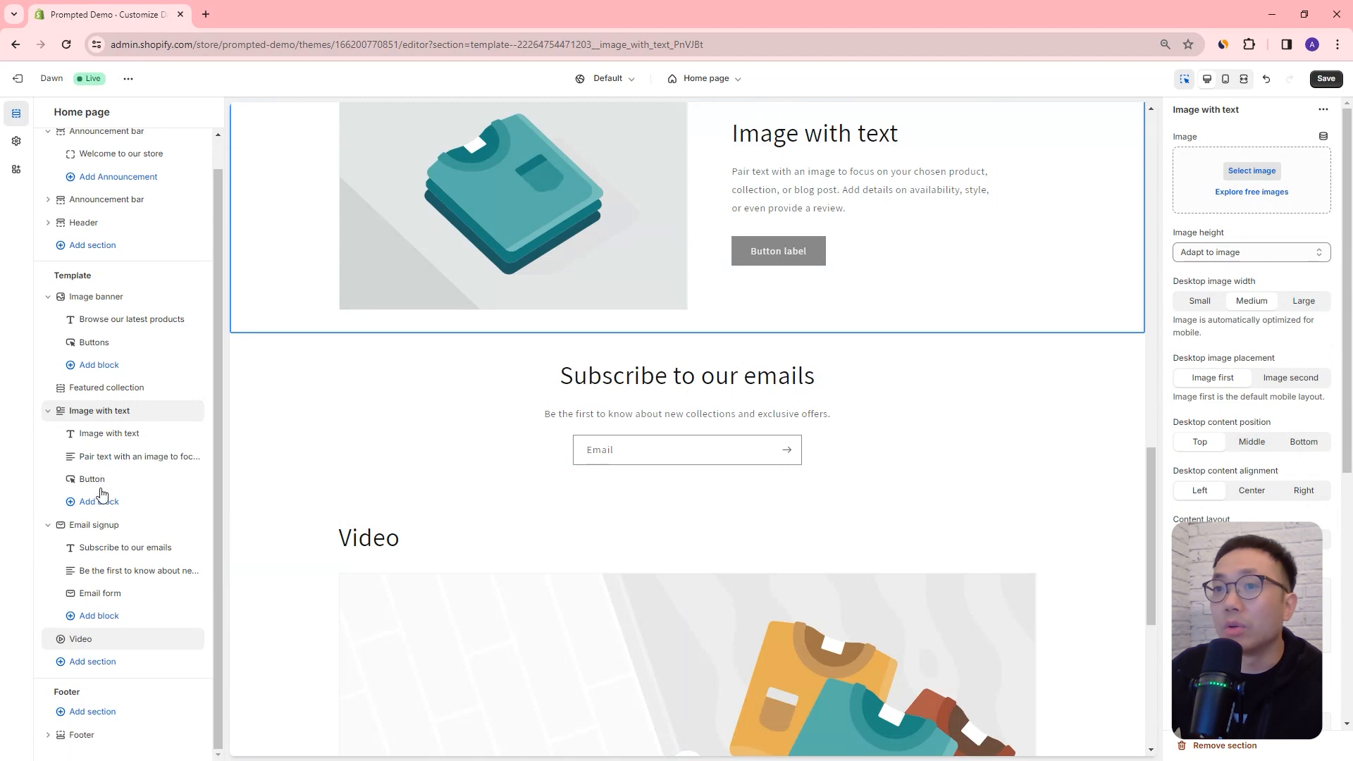
{"action": "scroll", "coordinate": [583, 515], "scroll_direction": "down", "scroll_amount": 3}
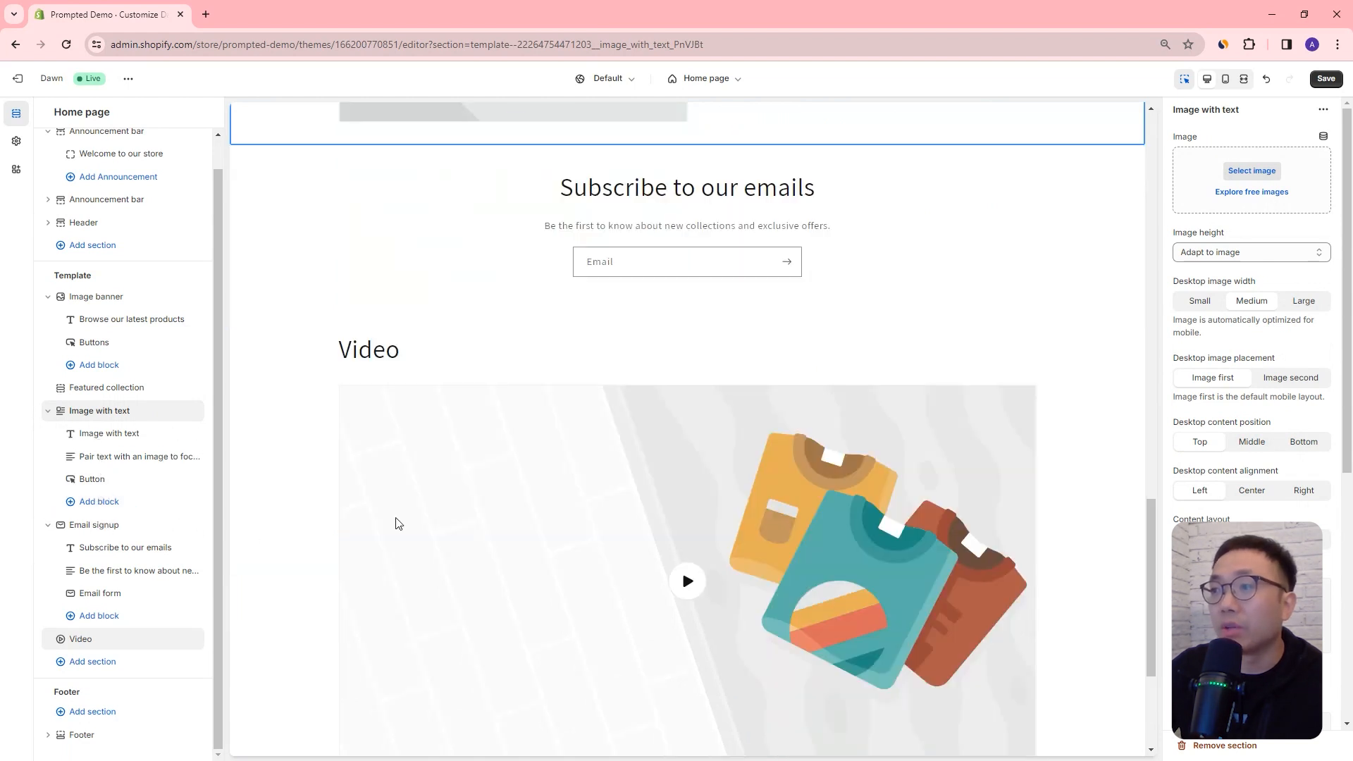
{"action": "scroll", "coordinate": [115, 487], "scroll_direction": "up", "scroll_amount": 1}
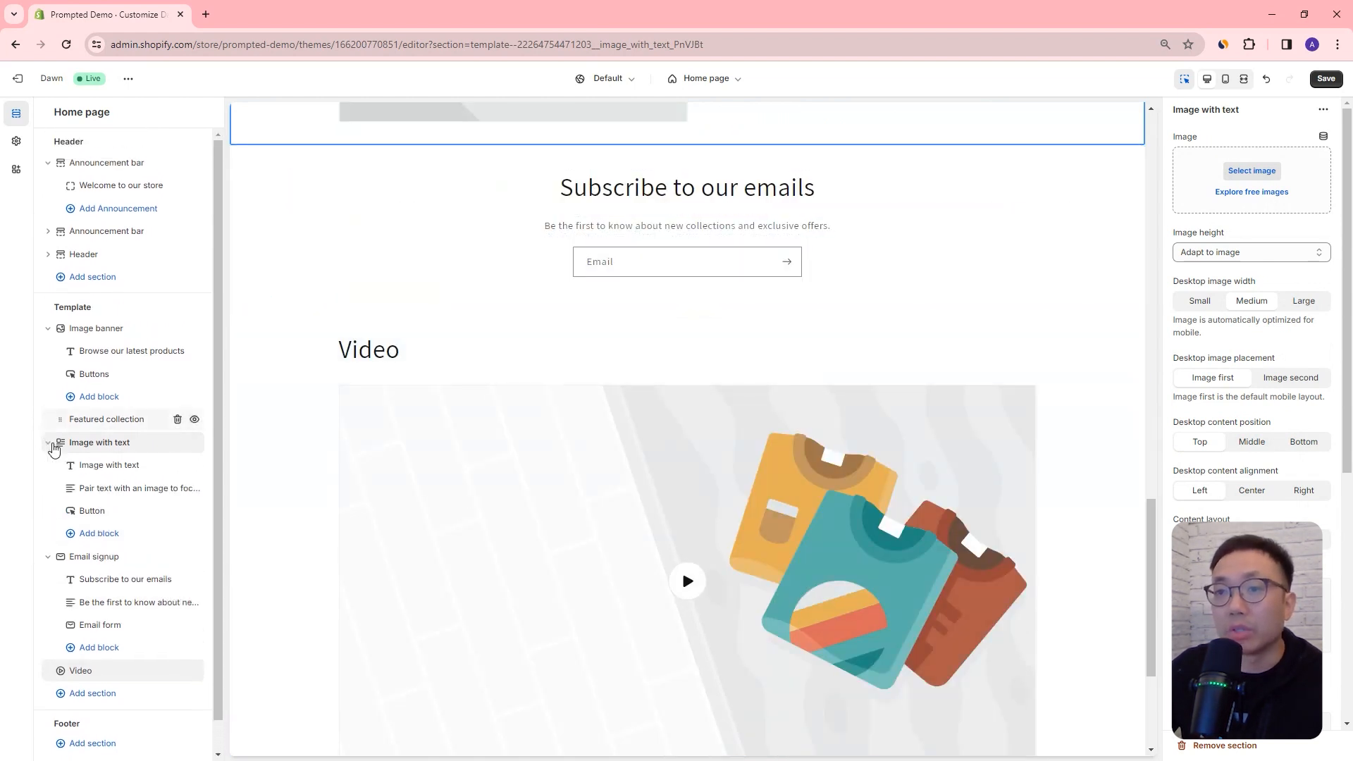
{"action": "left_click", "coordinate": [65, 442]}
{"action": "left_click_drag", "start_coordinate": [60, 561], "coordinate": [60, 457]}
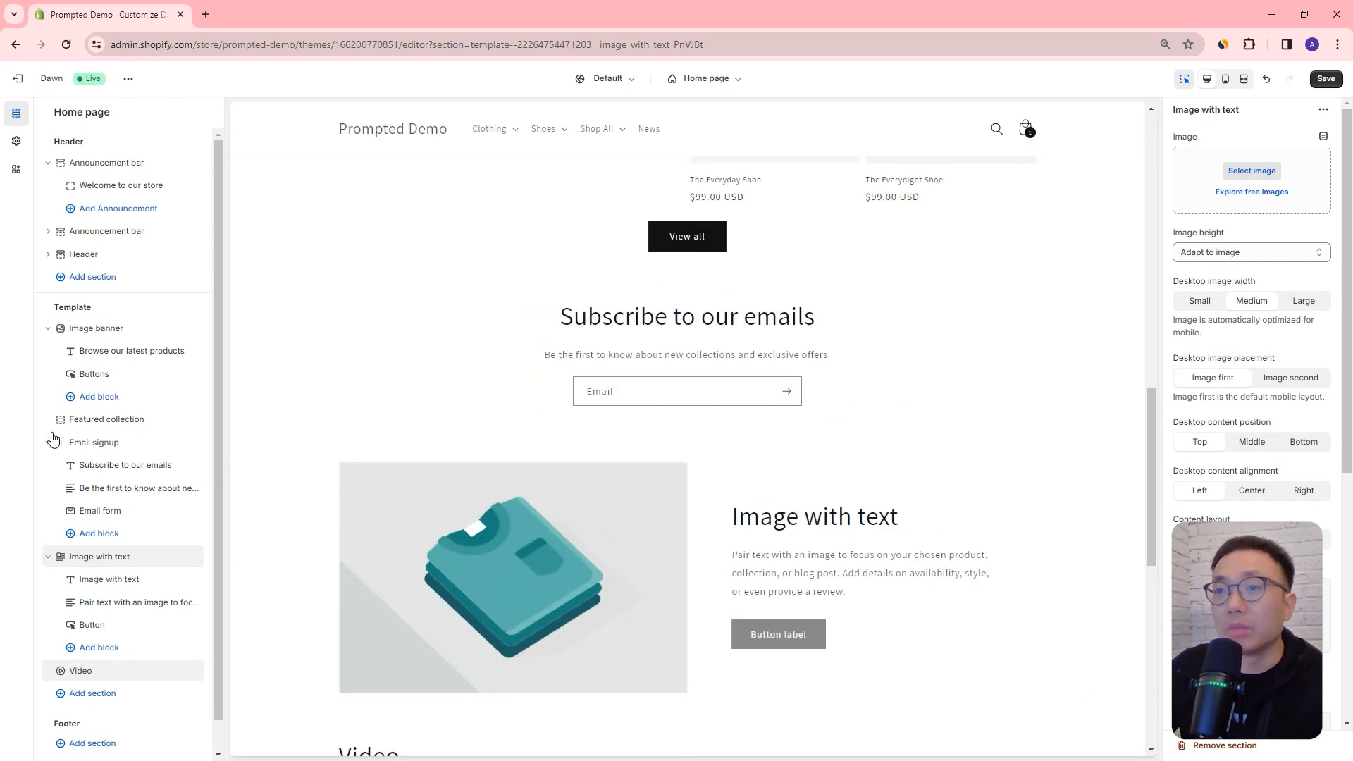
{"action": "left_click_drag", "start_coordinate": [61, 562], "coordinate": [73, 610]}
Step: Set the Image with text section's image to the T-Shirt-White PNG from the store library
{"action": "scroll", "coordinate": [1279, 331], "scroll_direction": "down", "scroll_amount": 1}
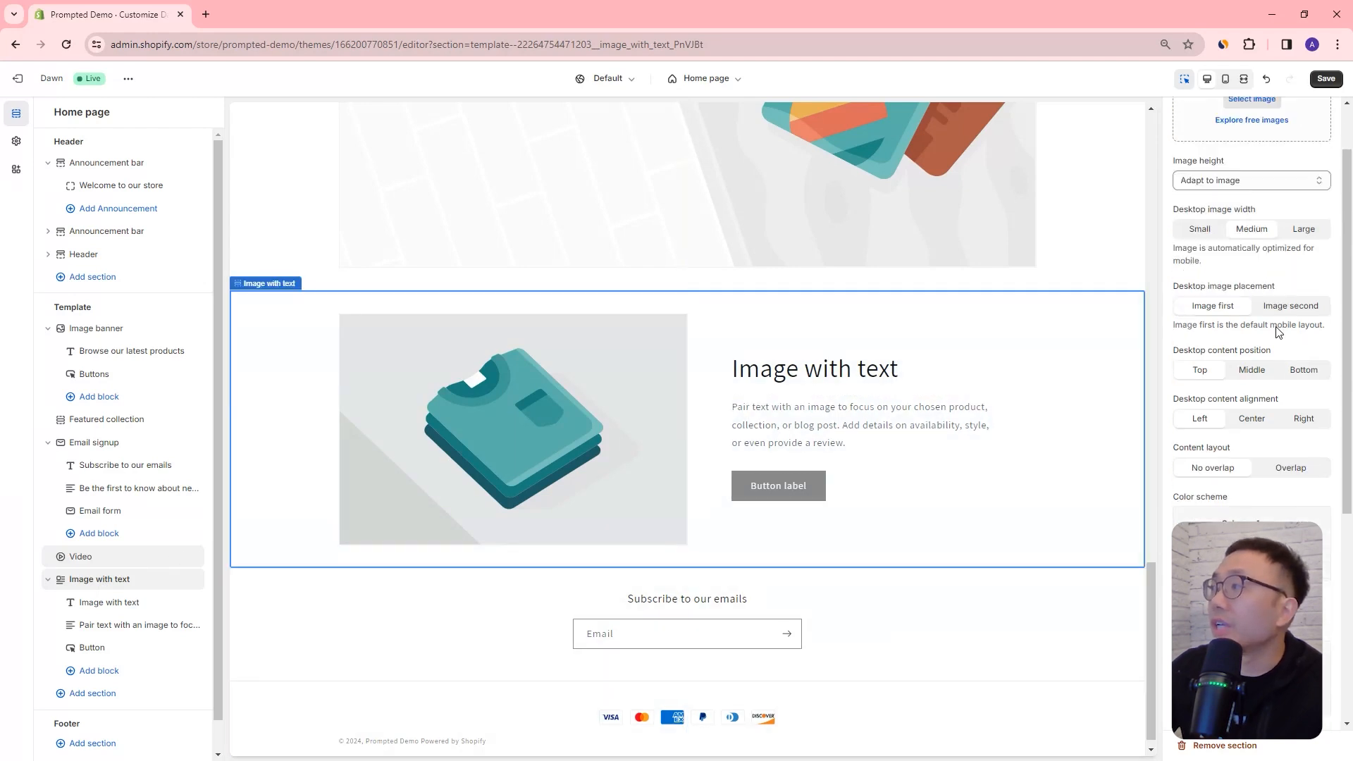
{"action": "scroll", "coordinate": [1279, 332], "scroll_direction": "down", "scroll_amount": 2}
{"action": "scroll", "coordinate": [1279, 332], "scroll_direction": "up", "scroll_amount": 2}
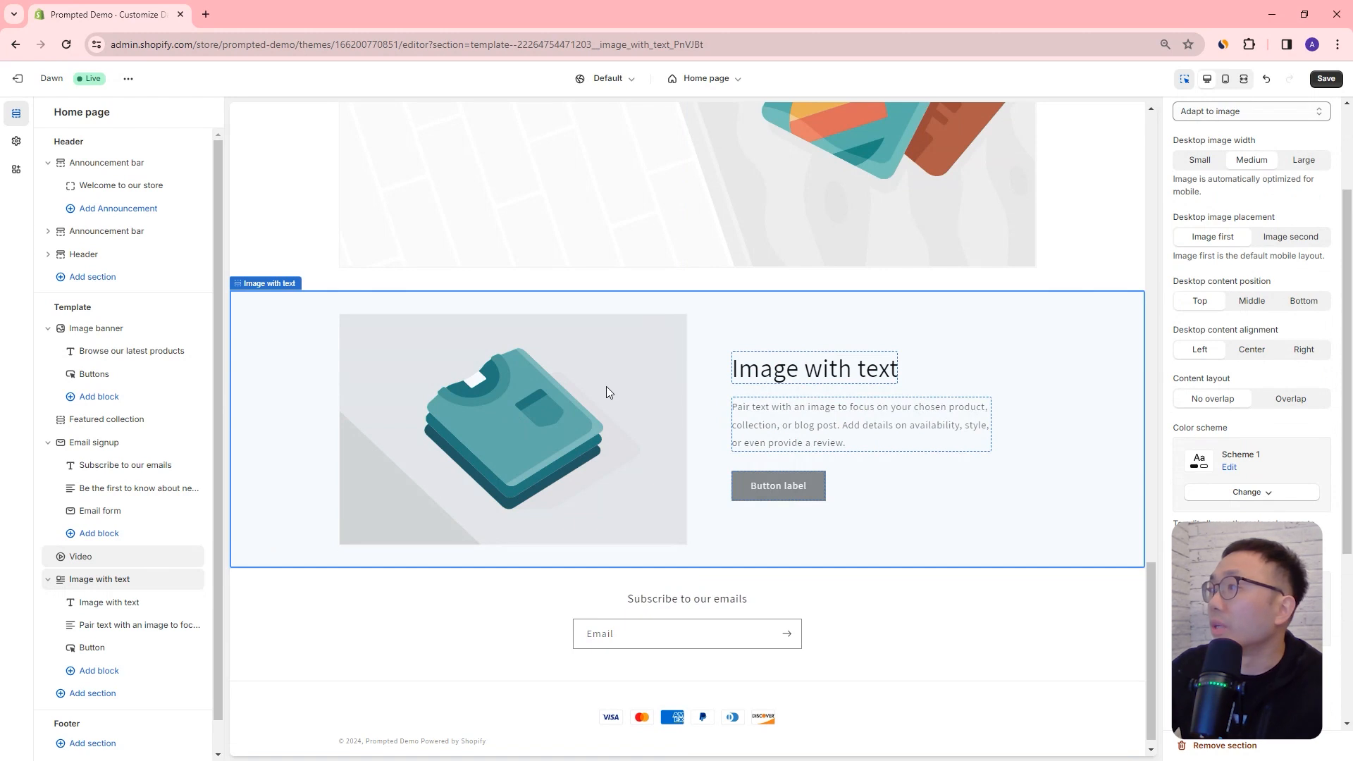
{"action": "scroll", "coordinate": [1233, 266], "scroll_direction": "up", "scroll_amount": 2}
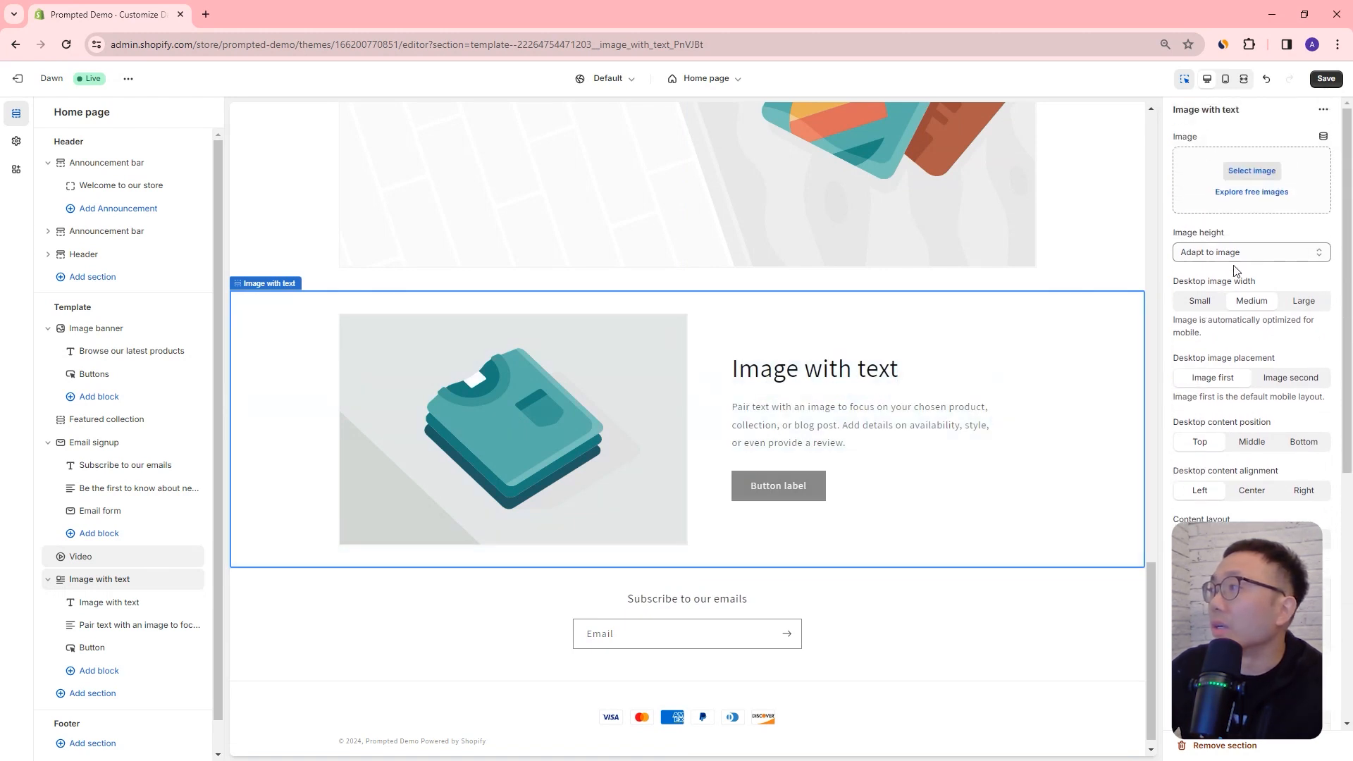
{"action": "left_click", "coordinate": [1250, 173]}
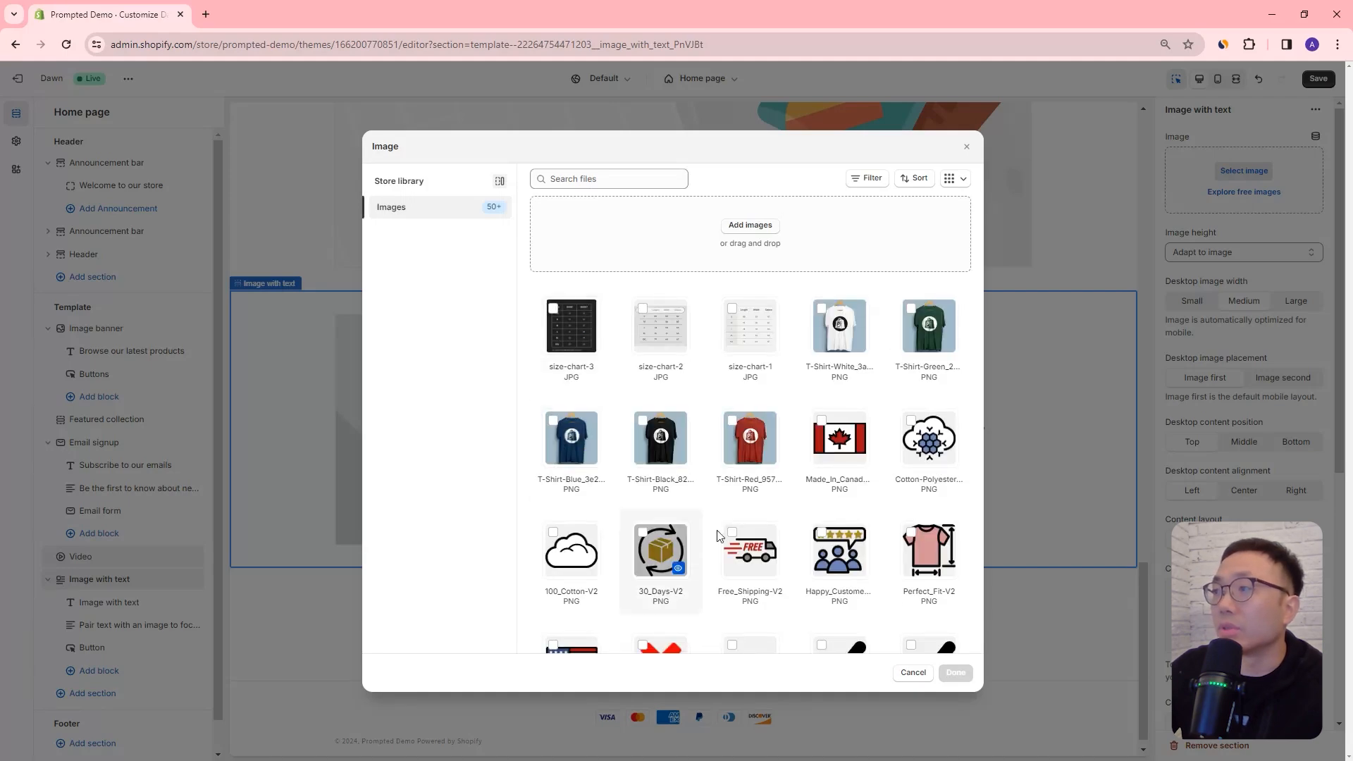
{"action": "left_click", "coordinate": [842, 334]}
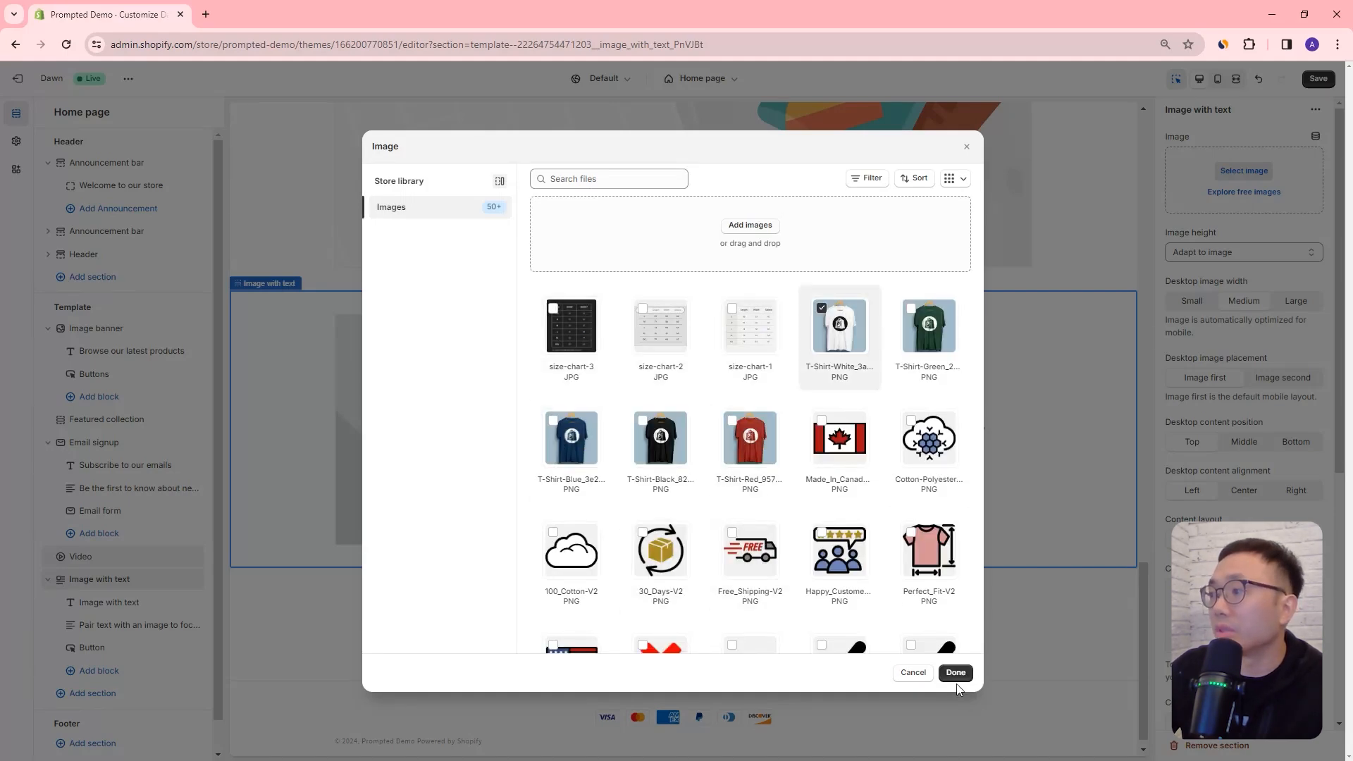
{"action": "left_click", "coordinate": [955, 673]}
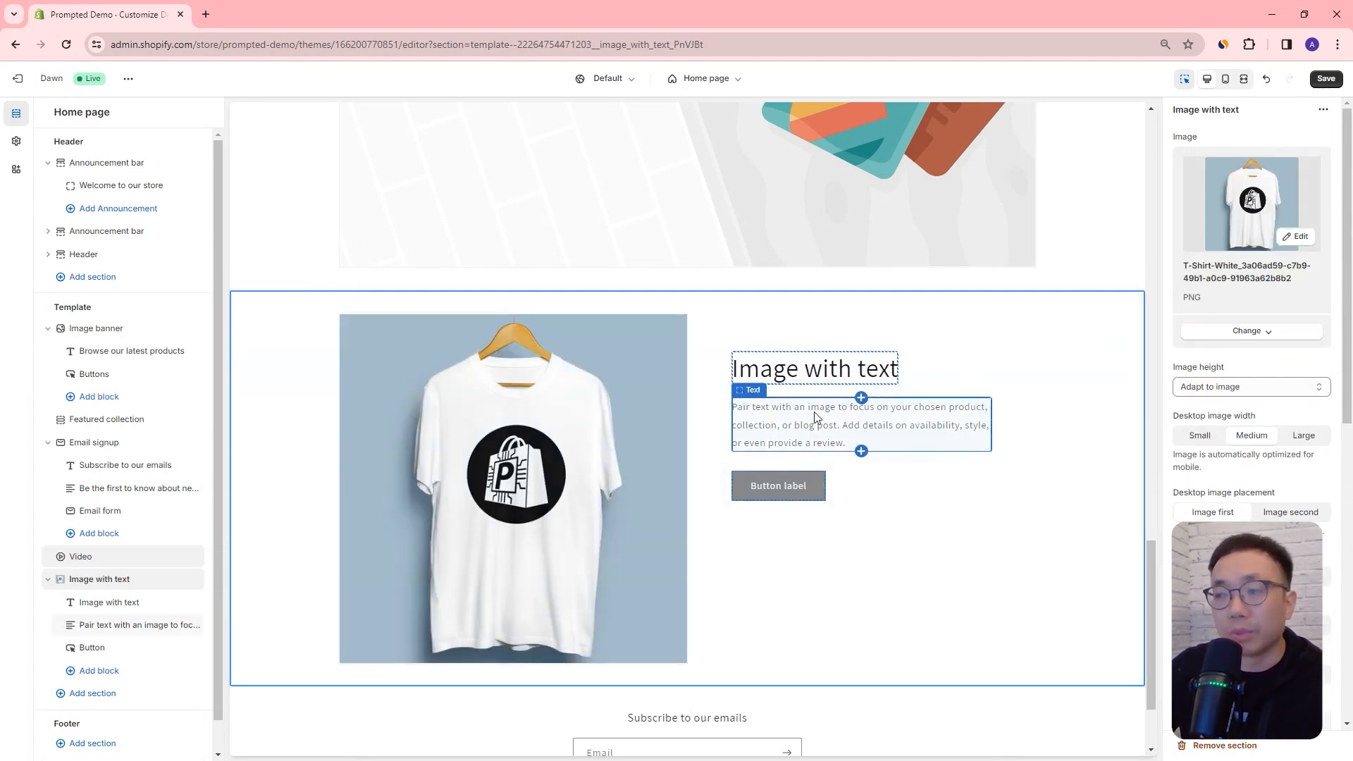
Step: Change the Image with text section's heading to "This is a title"
{"action": "left_click", "coordinate": [834, 377]}
{"action": "left_click_drag", "start_coordinate": [1246, 188], "coordinate": [1162, 196]}
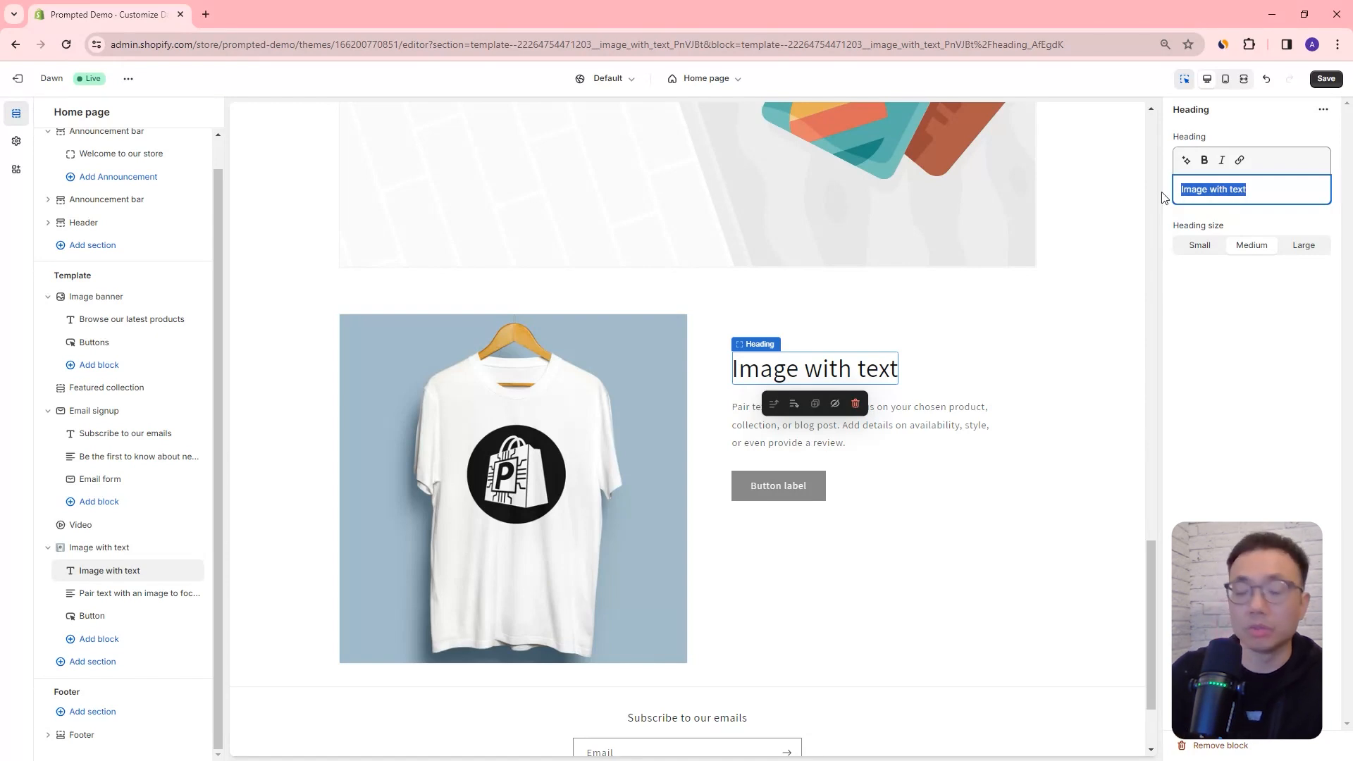
{"action": "type", "text": "This is a "}
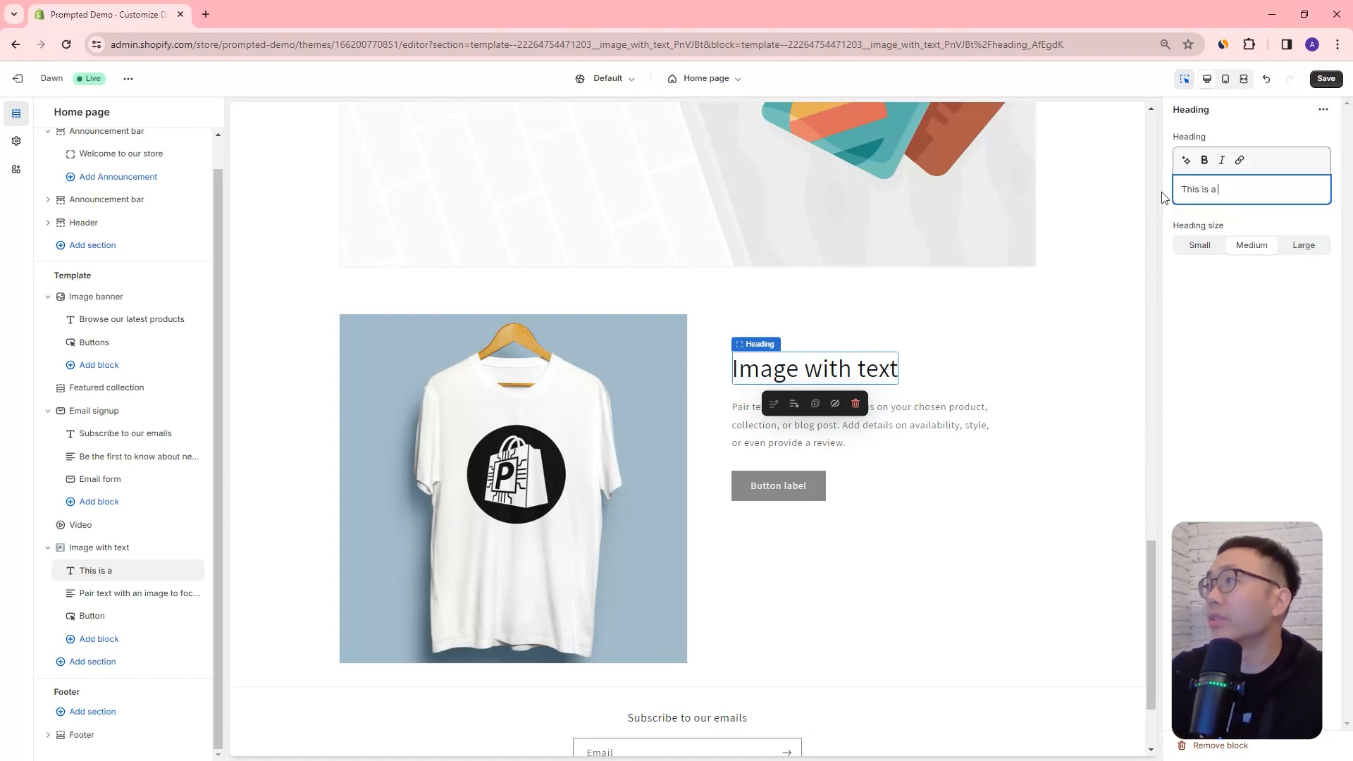
{"action": "type", "text": "title"}
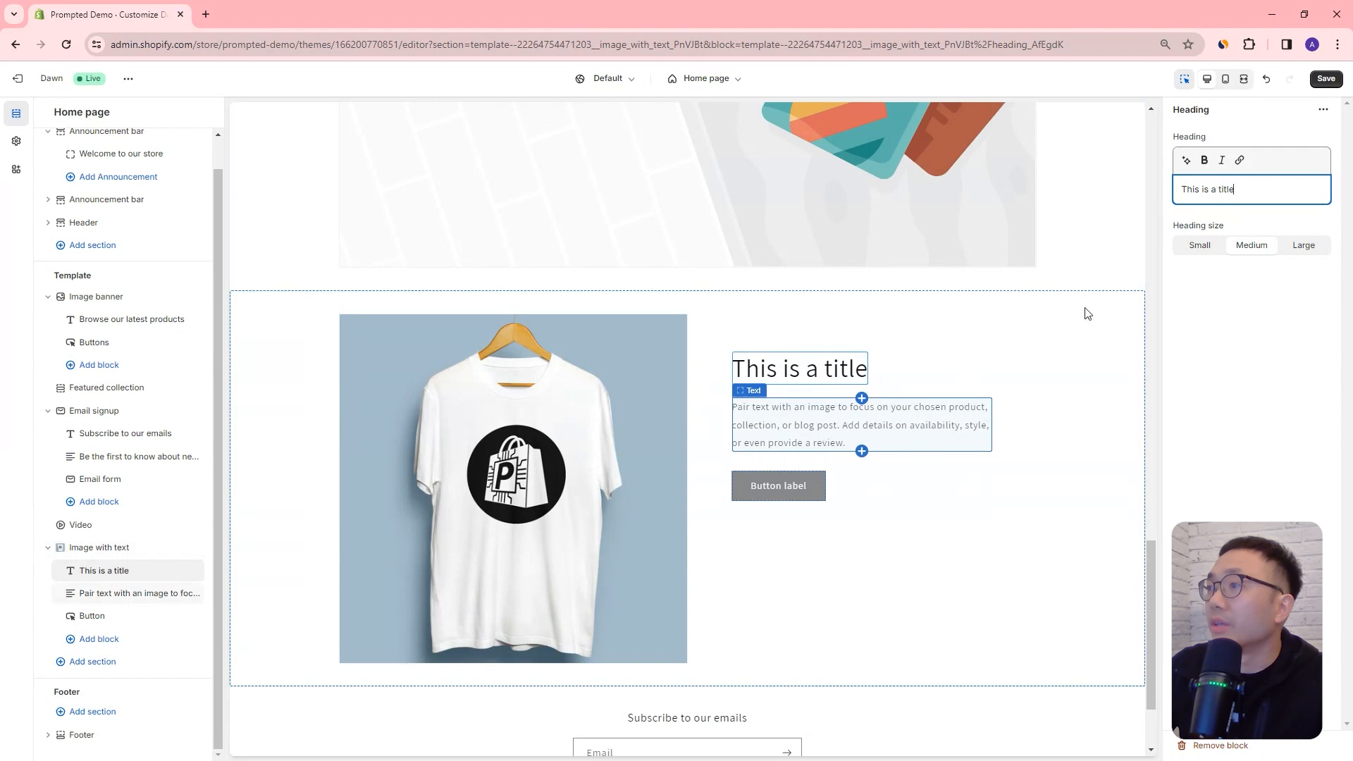
Step: Replace the Image with text section's body text with "Here's some description"
{"action": "left_click", "coordinate": [1259, 205]}
{"action": "key", "text": "ctrl+a"}
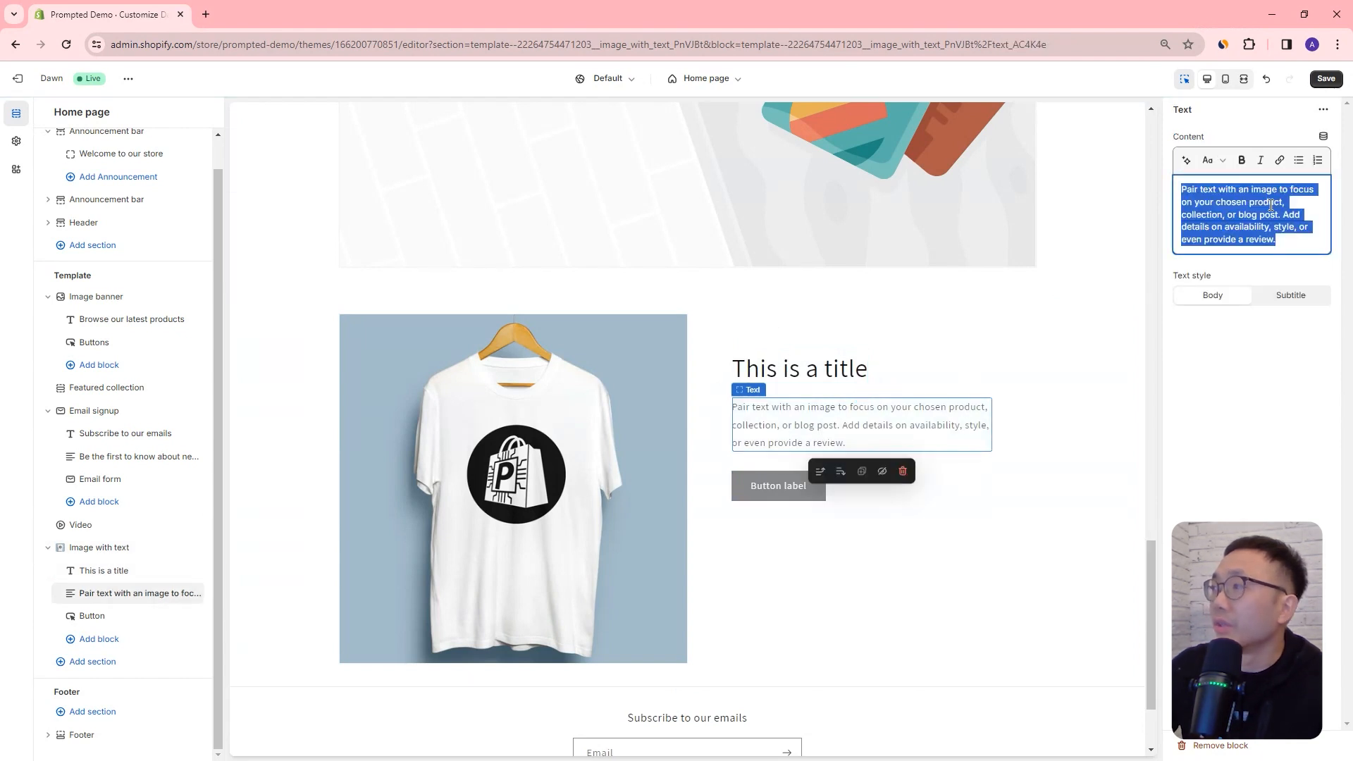
{"action": "type", "text": "Here's some description"}
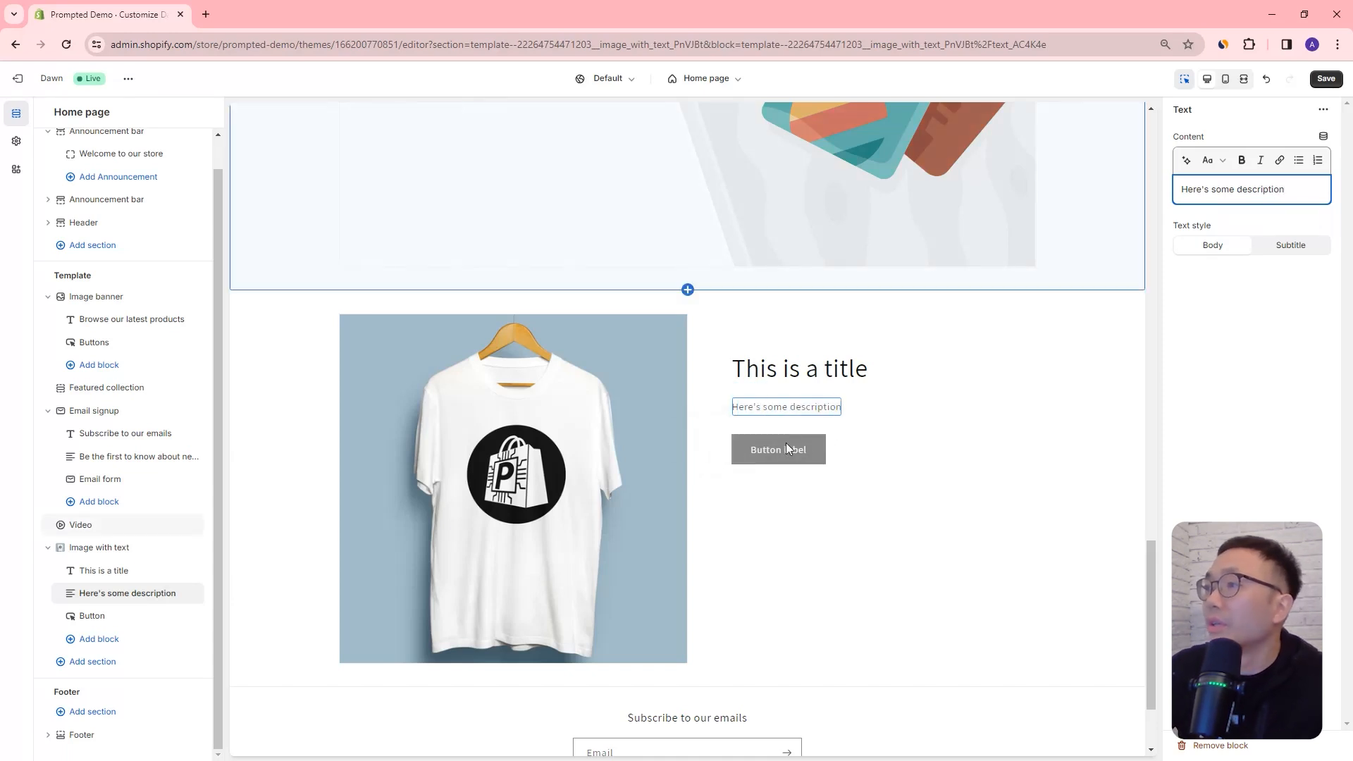
Step: Set the Image with text section's button label to "Press me"
{"action": "left_click", "coordinate": [780, 450]}
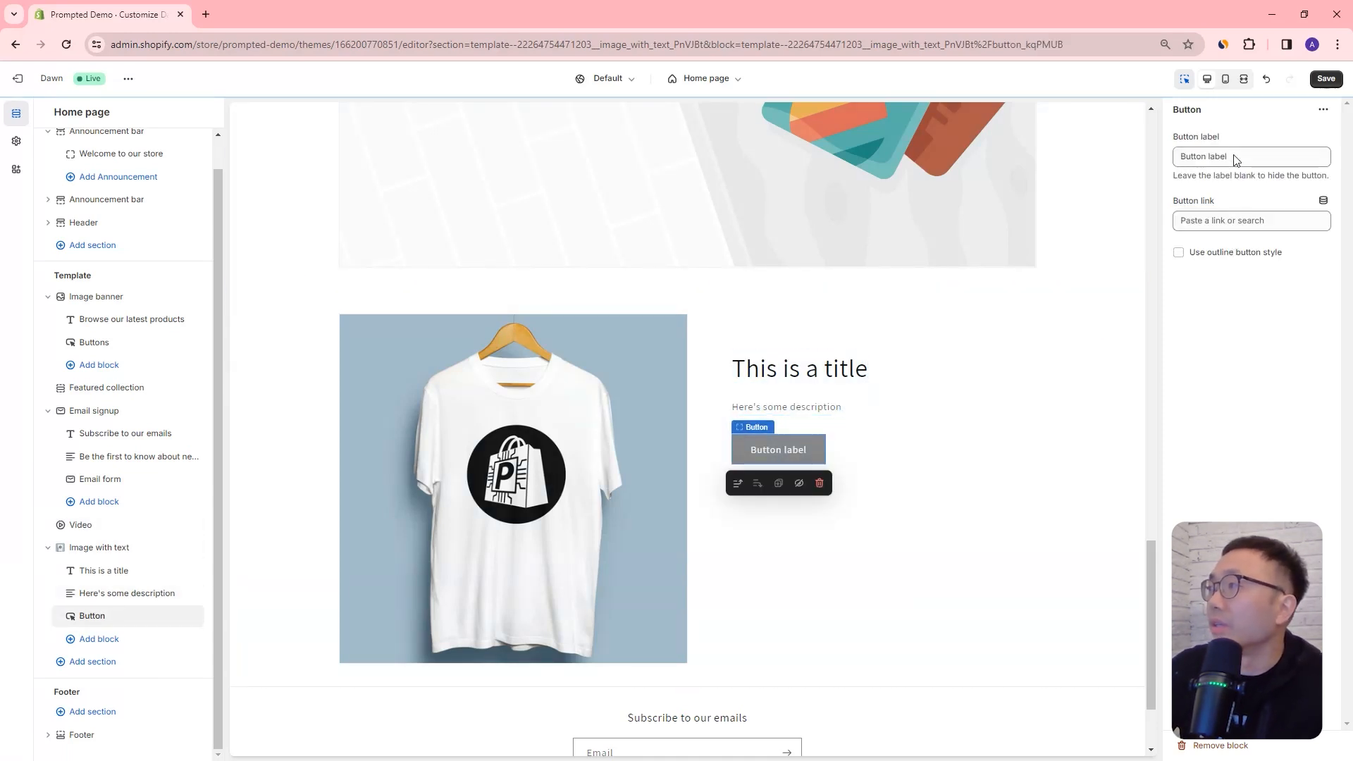
{"action": "left_click_drag", "start_coordinate": [1232, 156], "coordinate": [1094, 151]}
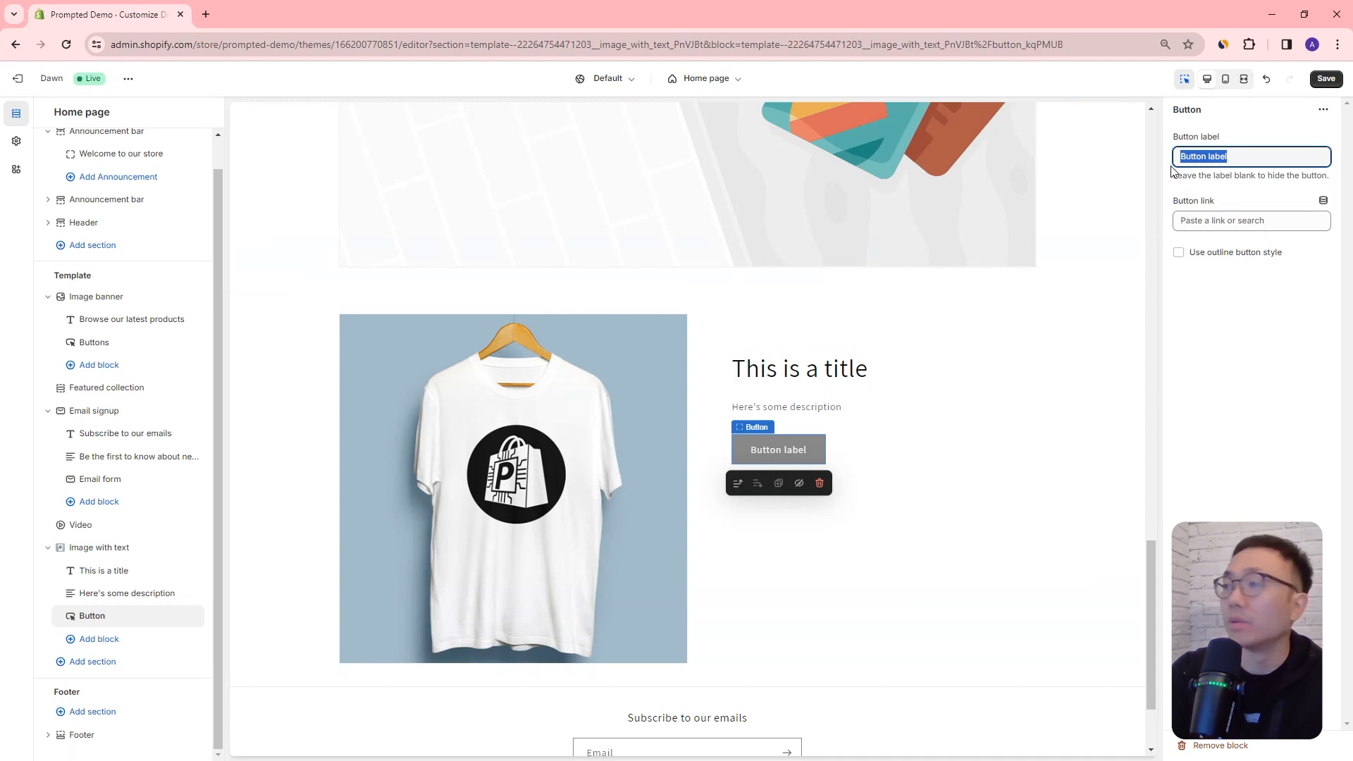
{"action": "type", "text": "Pres"}
{"action": "key", "text": "BackSpace"}
{"action": "key", "text": "BackSpace"}
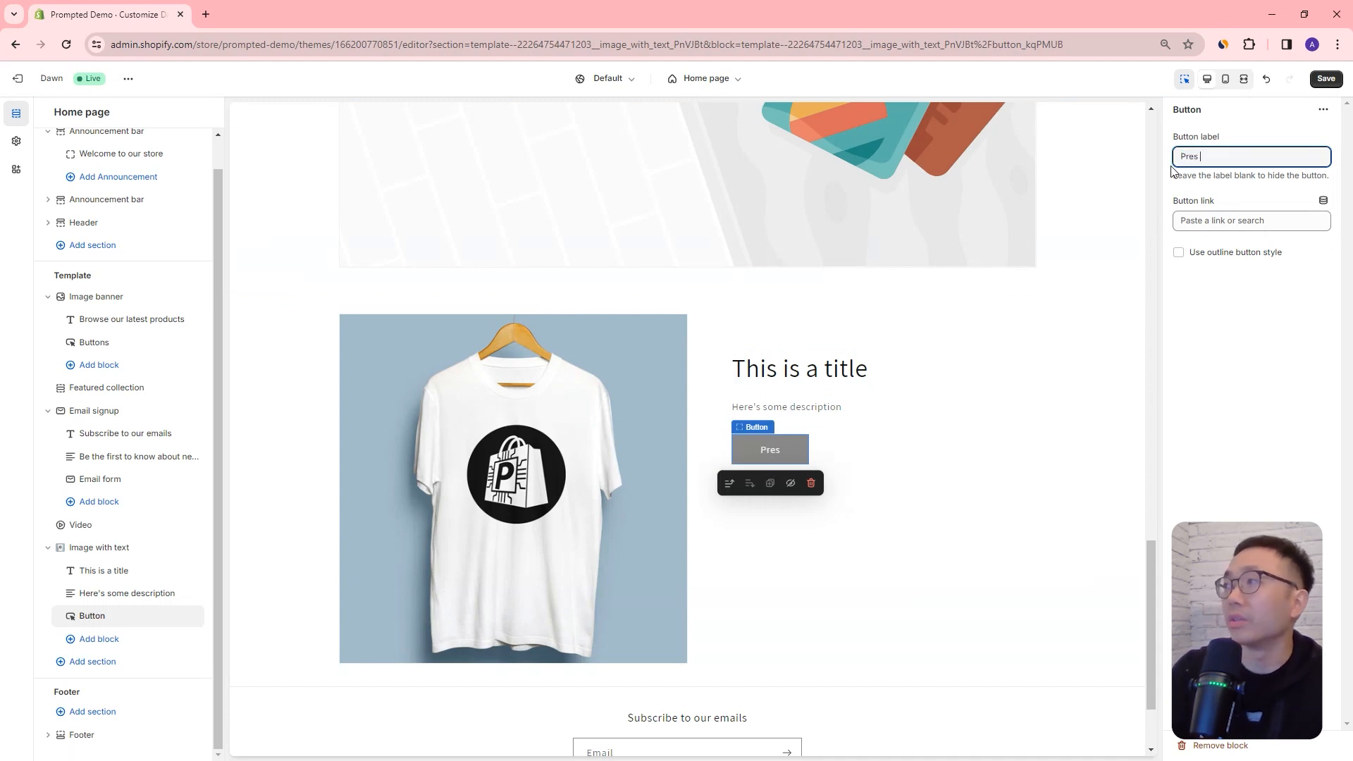
{"action": "type", "text": "me"}
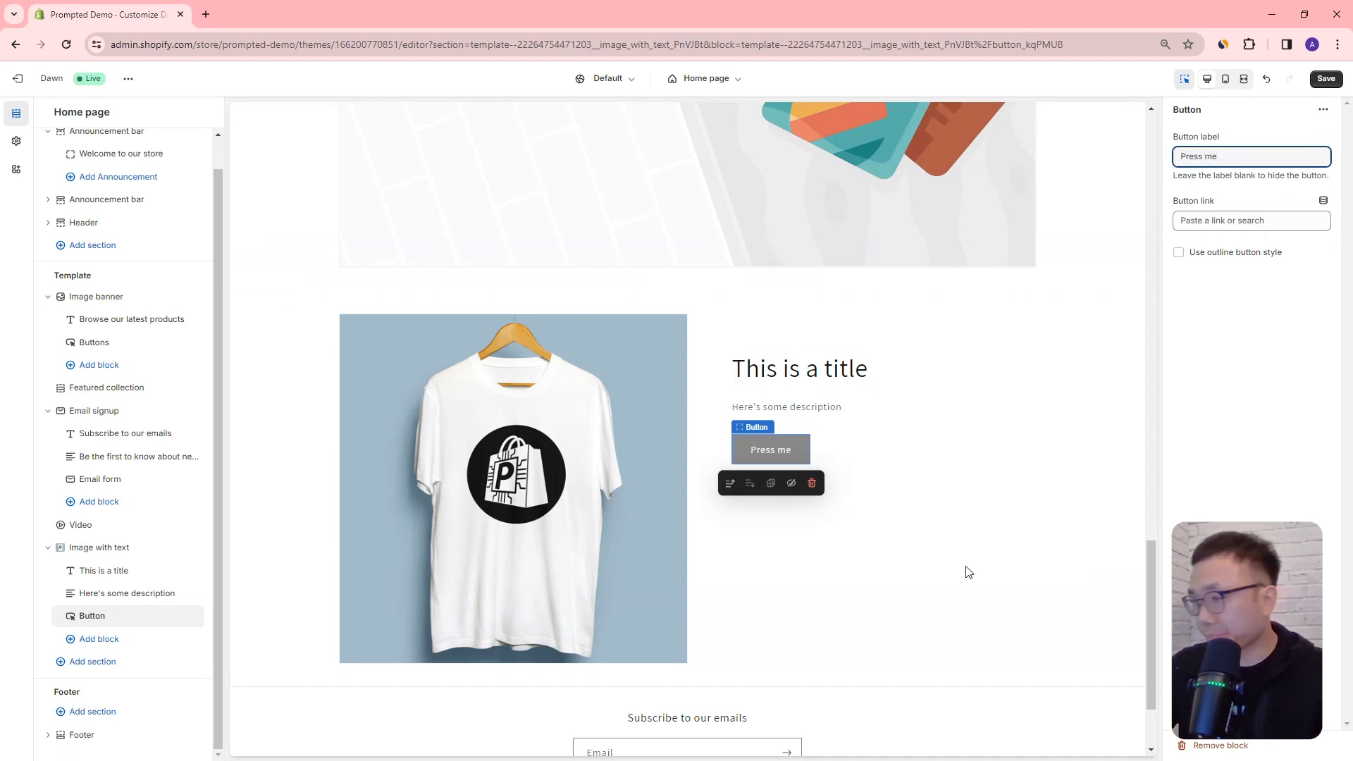
{"action": "left_click", "coordinate": [967, 568]}
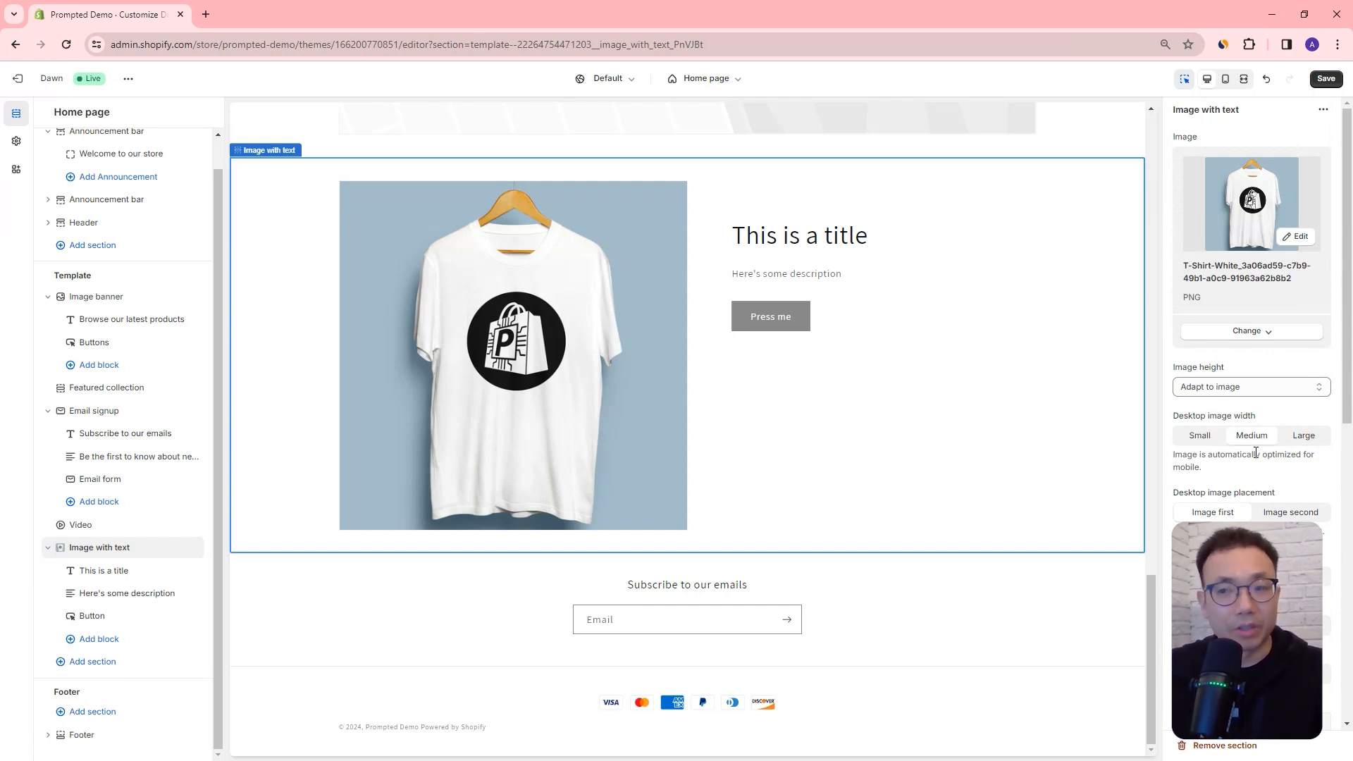
{"action": "scroll", "coordinate": [943, 424], "scroll_direction": "up", "scroll_amount": 7}
{"action": "left_click", "coordinate": [936, 363]}
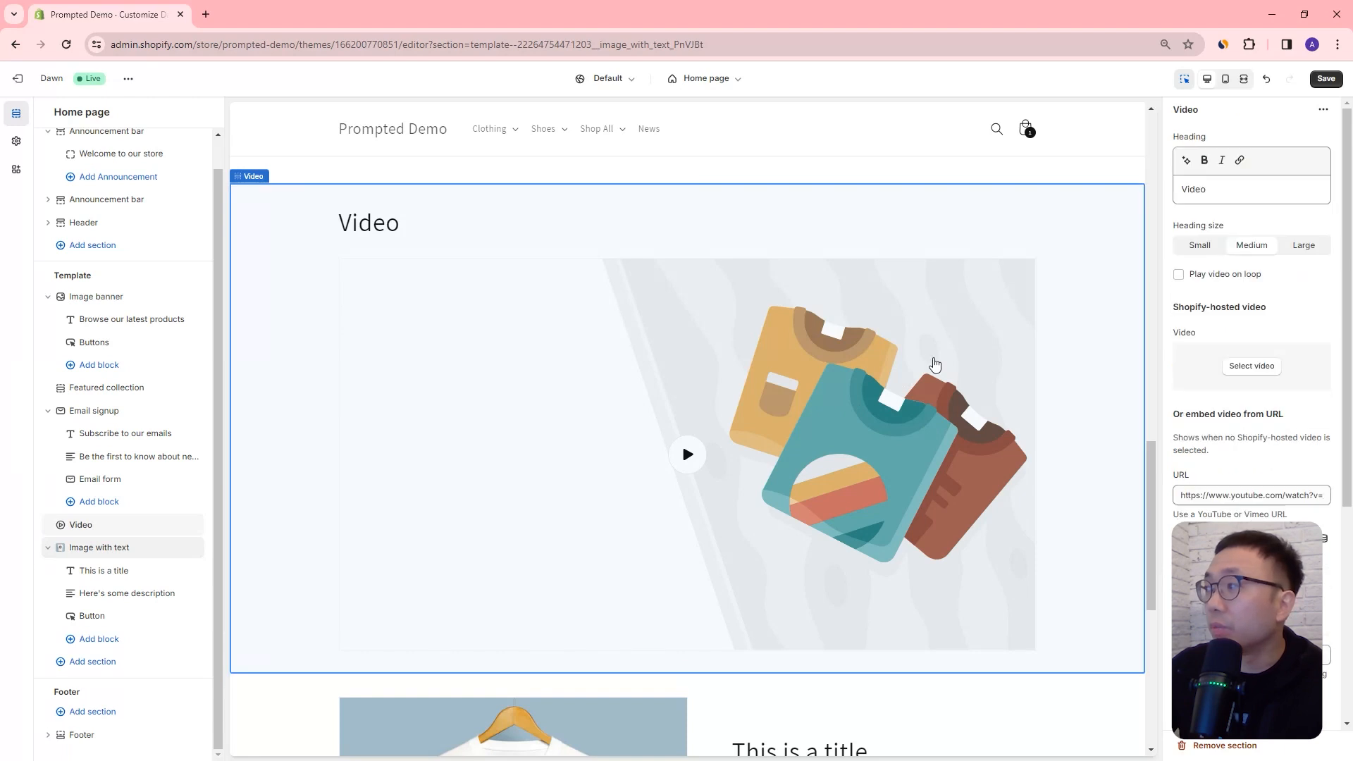
{"action": "scroll", "coordinate": [1272, 268], "scroll_direction": "down", "scroll_amount": 6}
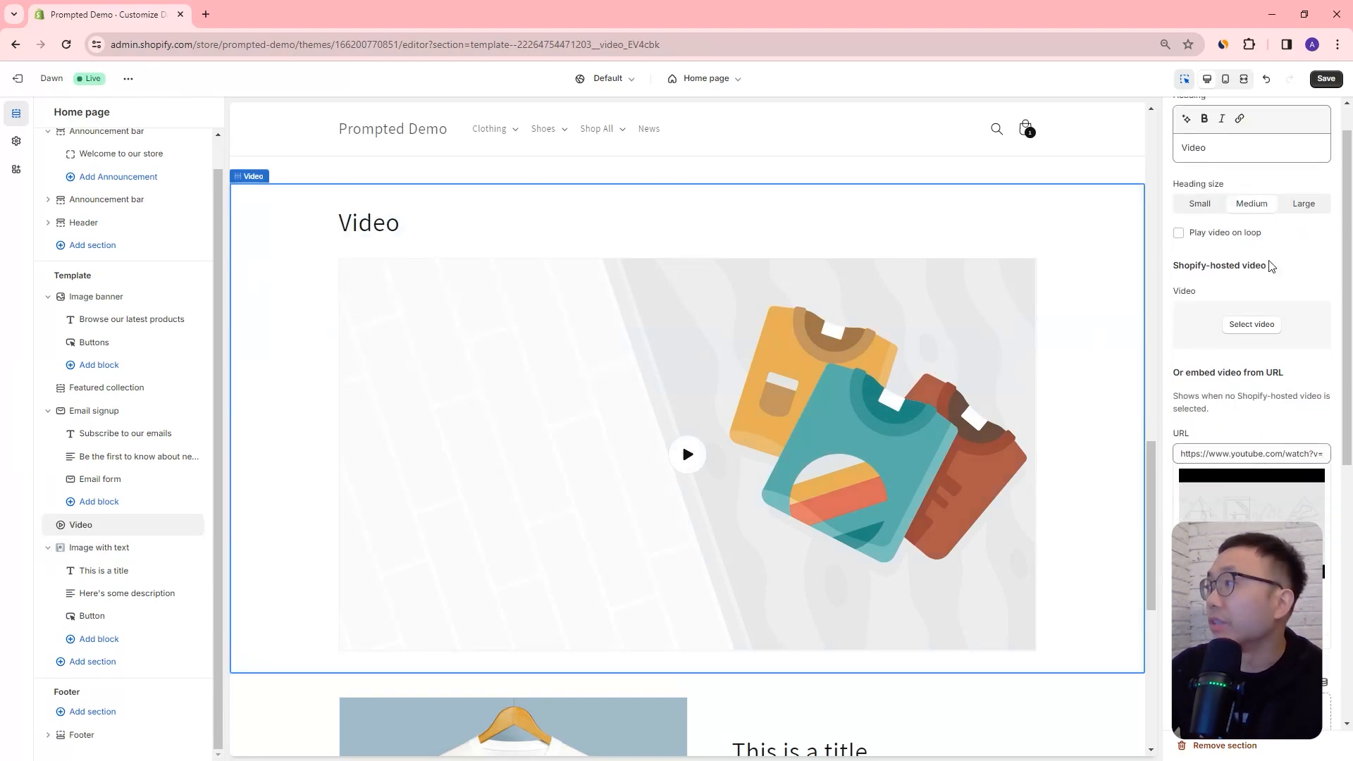
{"action": "scroll", "coordinate": [1262, 352], "scroll_direction": "up", "scroll_amount": 2}
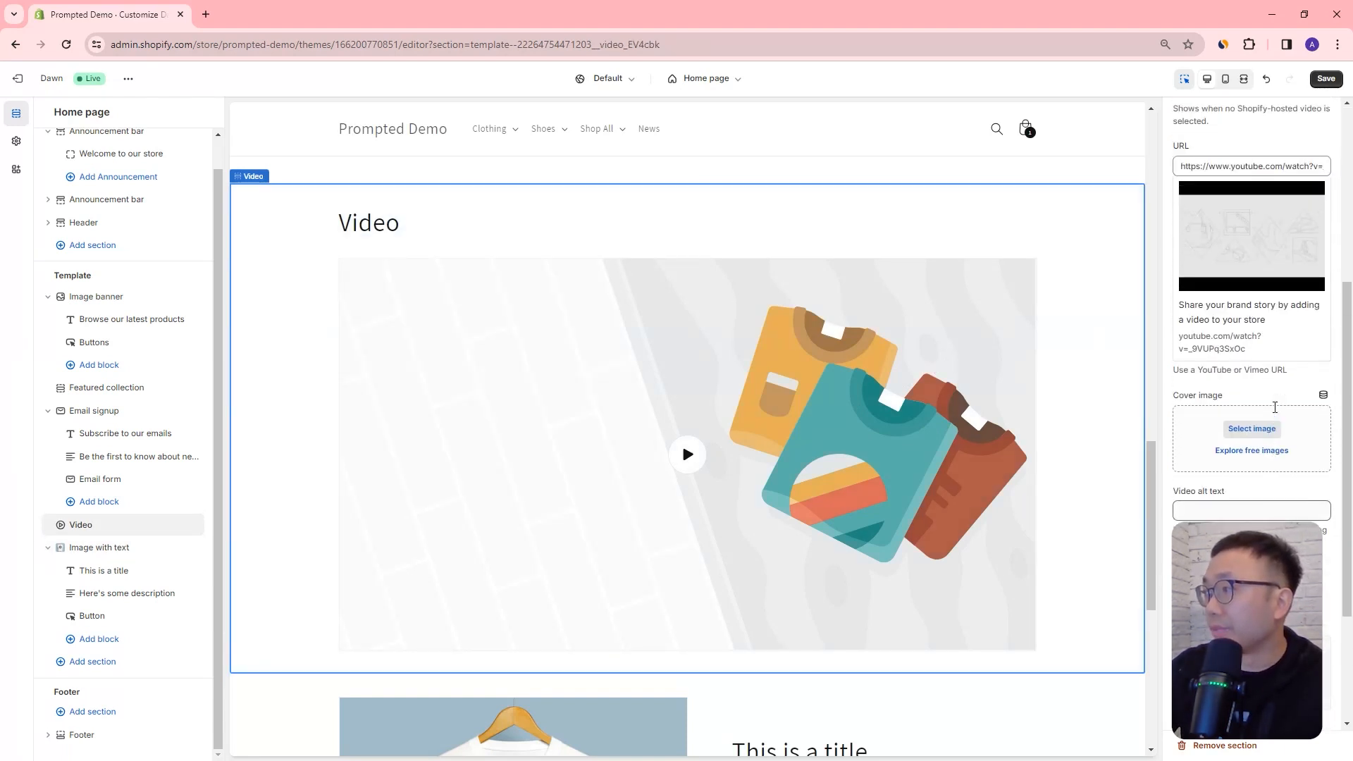
{"action": "left_click", "coordinate": [1244, 216]}
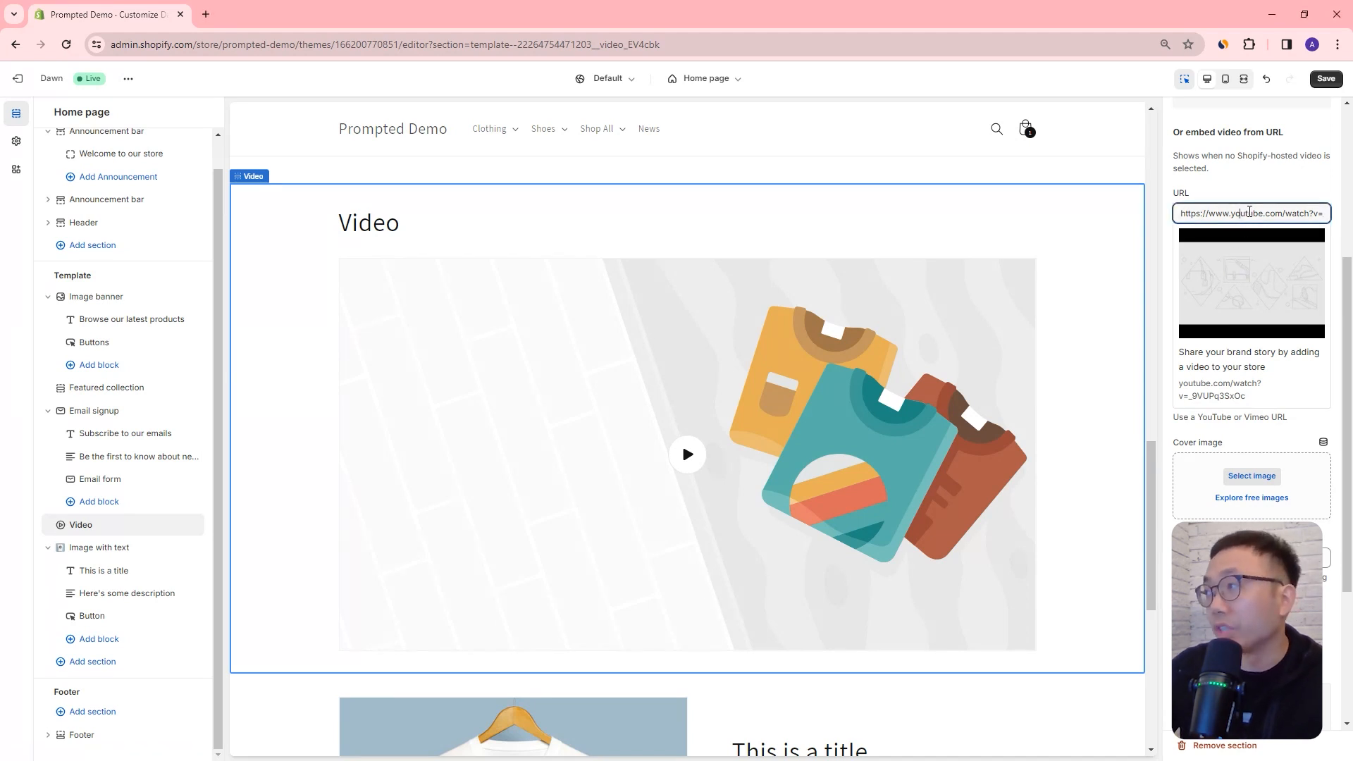
{"action": "key", "text": "ctrl+a"}
{"action": "type", "text": "https://youtu.be/mjr3vqjzgV0"}
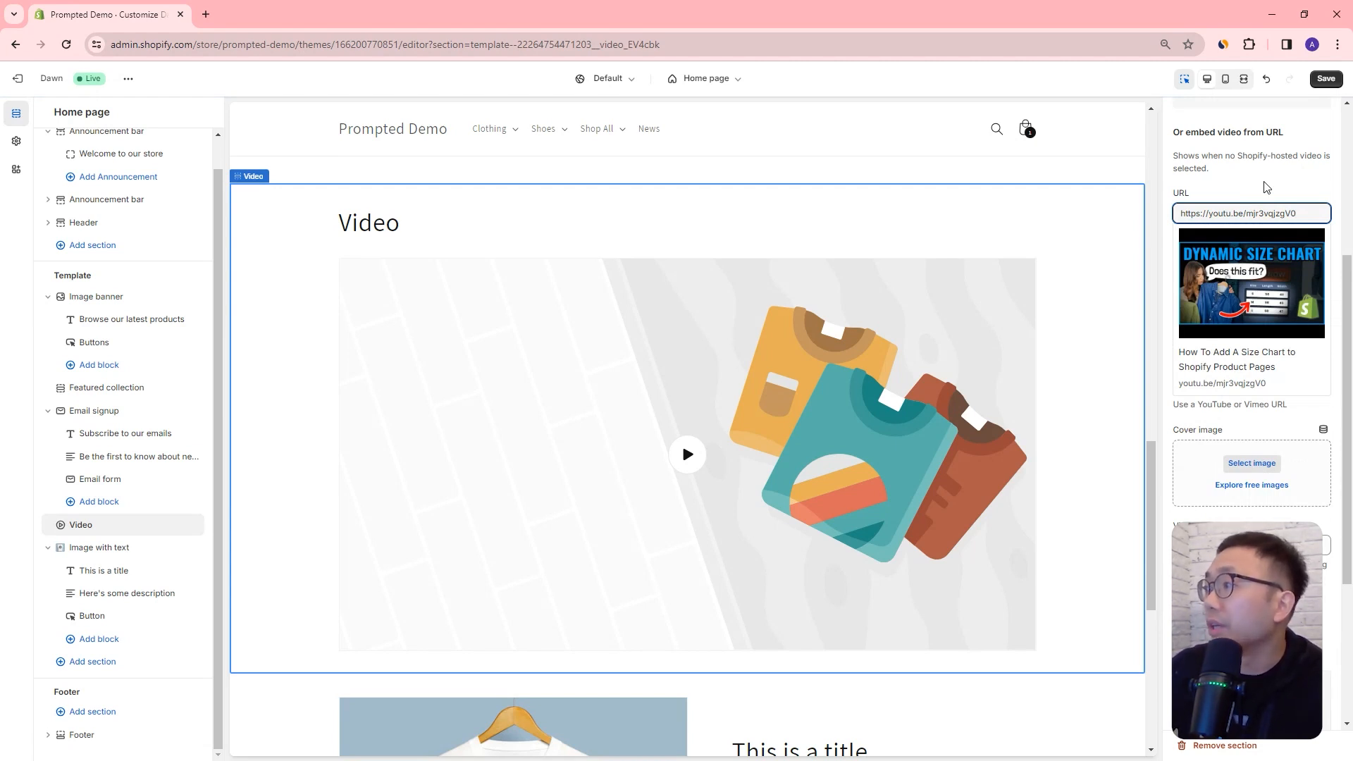
{"action": "left_click", "coordinate": [1325, 79]}
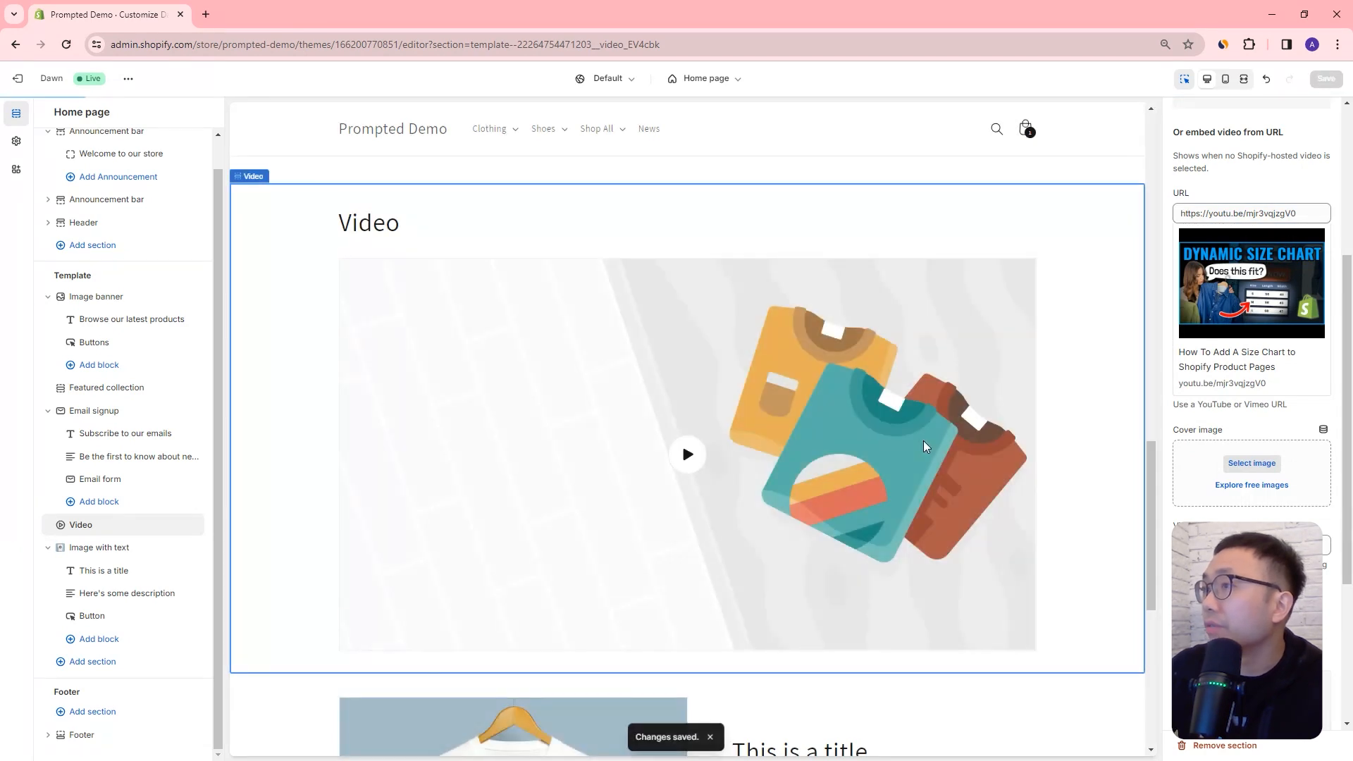
Step: View the live store in a new tab and play the home page's embedded video
{"action": "left_click", "coordinate": [128, 78]}
{"action": "left_click", "coordinate": [63, 212]}
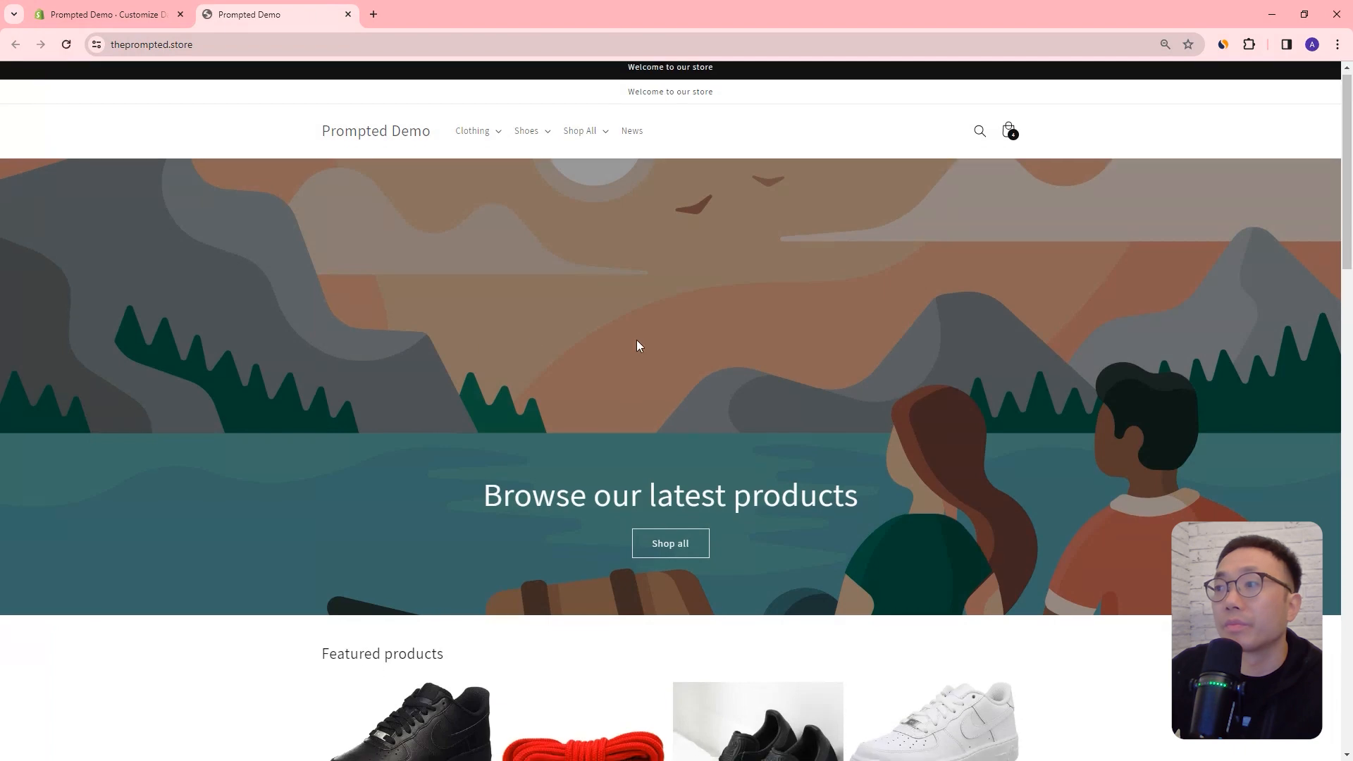
{"action": "scroll", "coordinate": [640, 340], "scroll_direction": "down", "scroll_amount": 15}
{"action": "scroll", "coordinate": [656, 347], "scroll_direction": "down", "scroll_amount": 2}
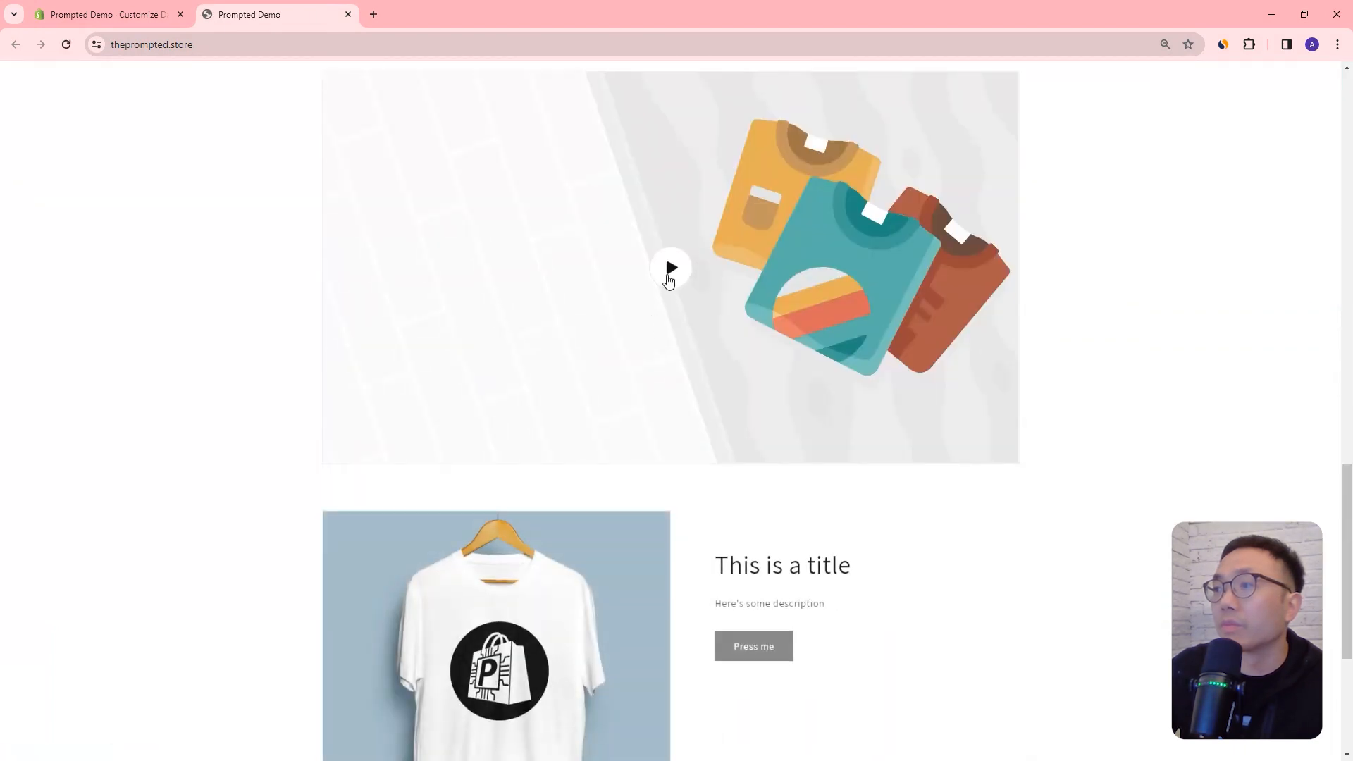
{"action": "left_click", "coordinate": [669, 268]}
{"action": "left_click", "coordinate": [993, 389]}
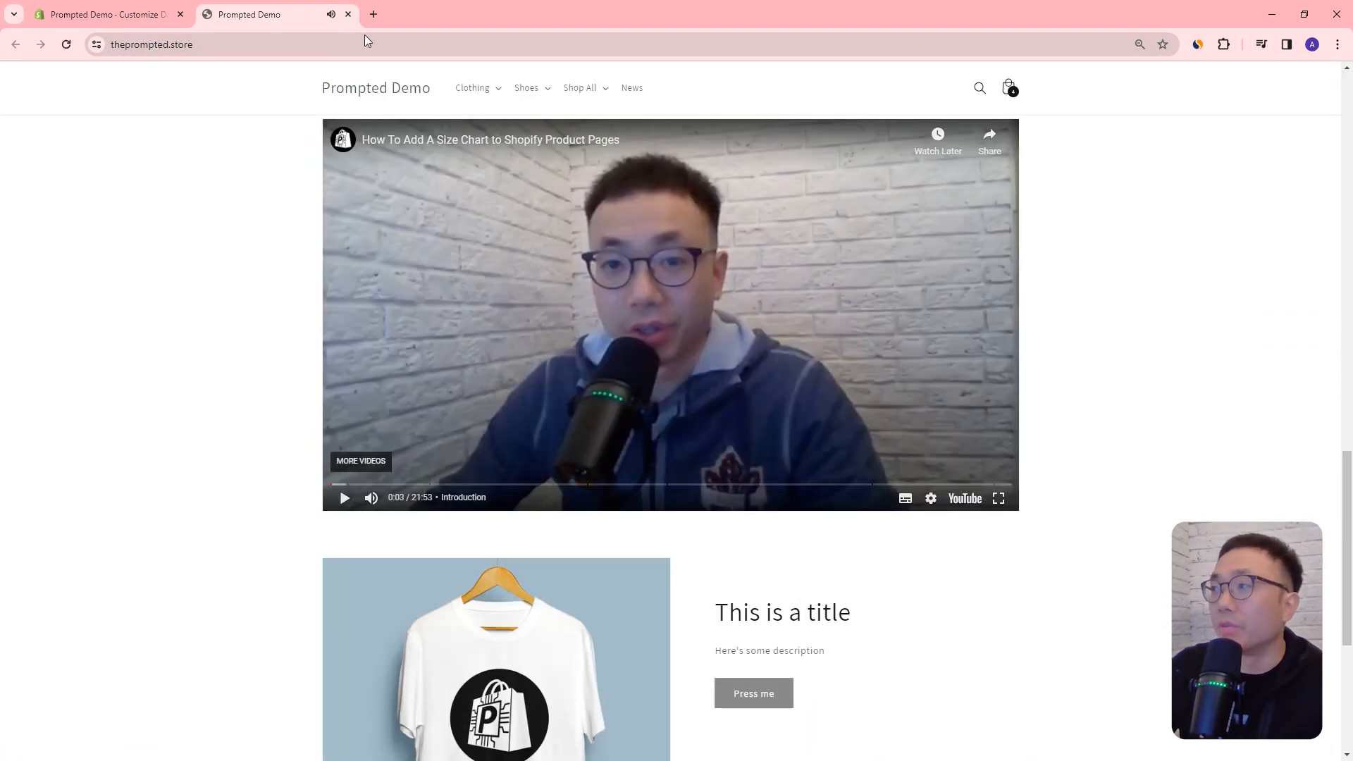
Step: Return to the theme editor and set the Video section's cover image to Blue_rose from the store library
{"action": "left_click", "coordinate": [78, 11]}
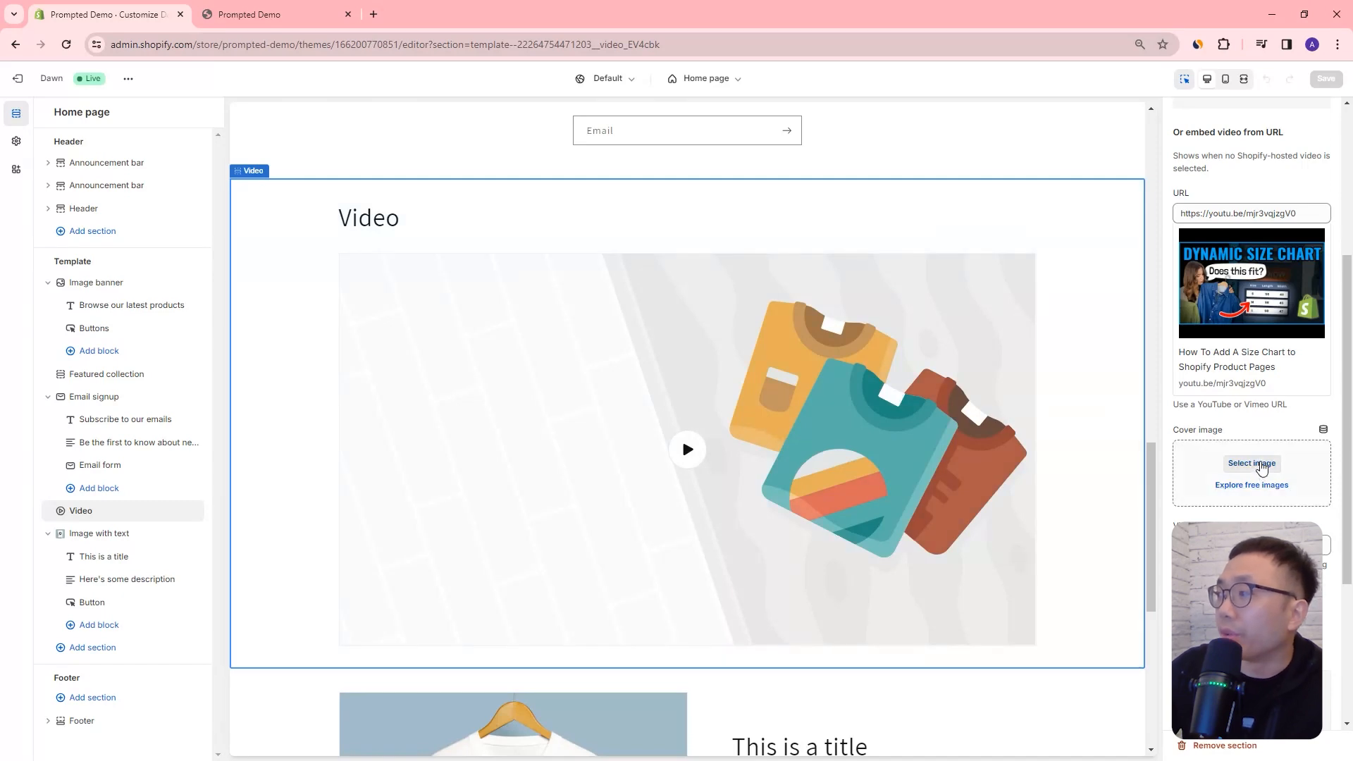
{"action": "left_click", "coordinate": [1254, 464]}
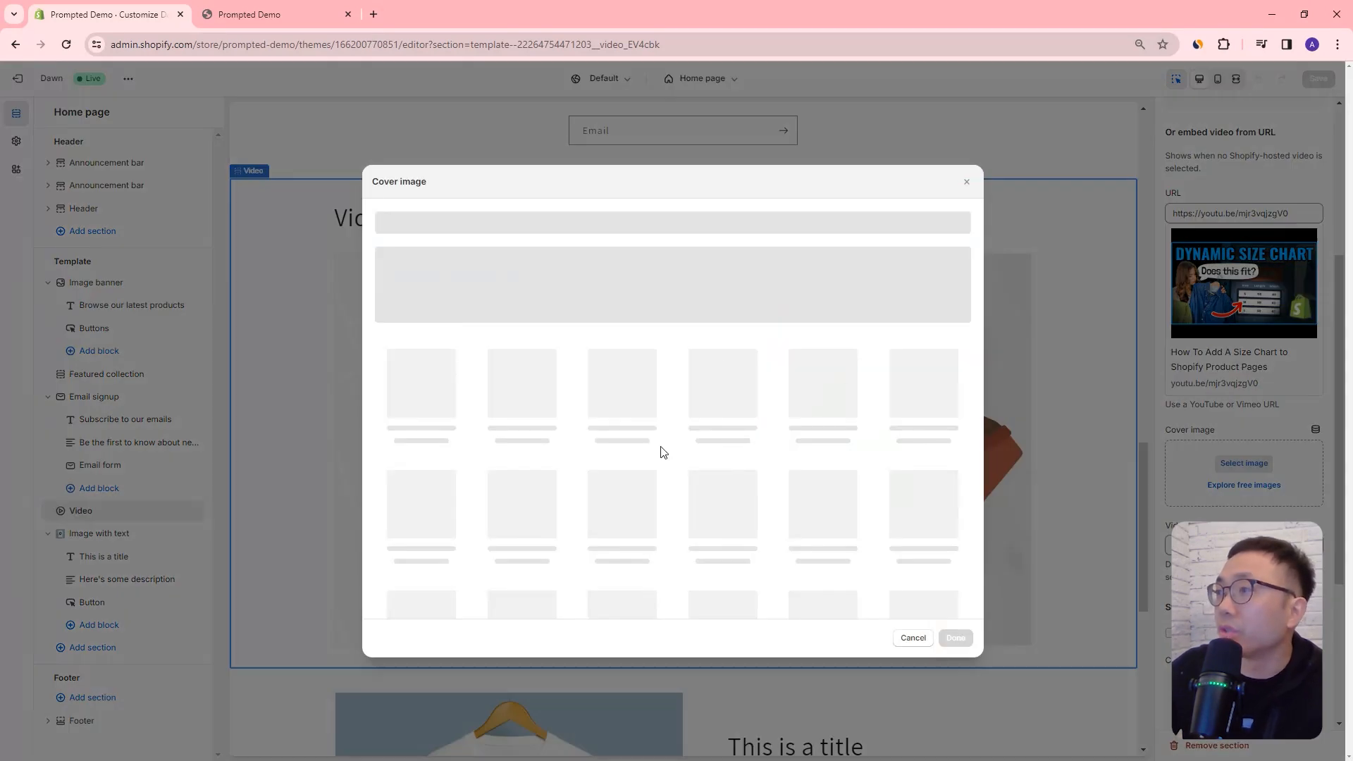
{"action": "scroll", "coordinate": [796, 510], "scroll_direction": "down", "scroll_amount": 5}
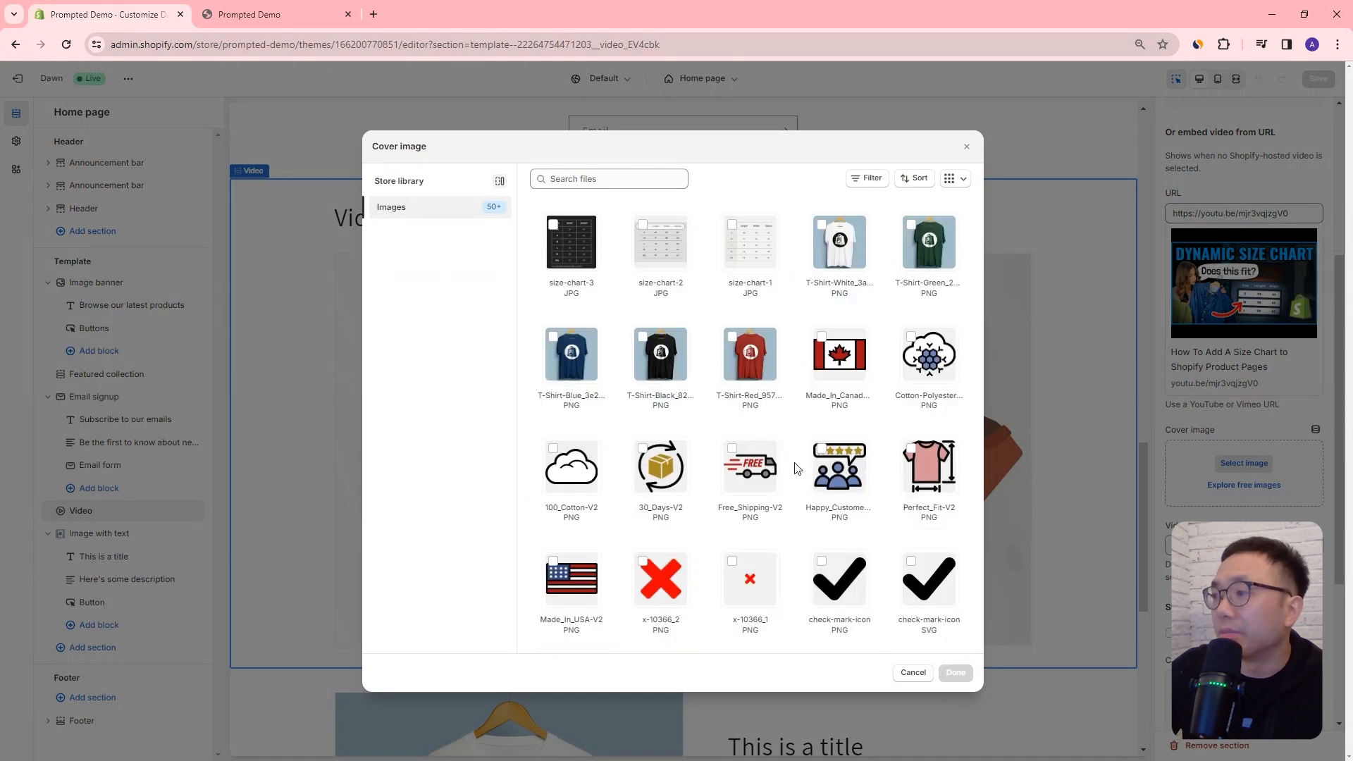
{"action": "left_click", "coordinate": [750, 558]}
{"action": "left_click", "coordinate": [955, 673]}
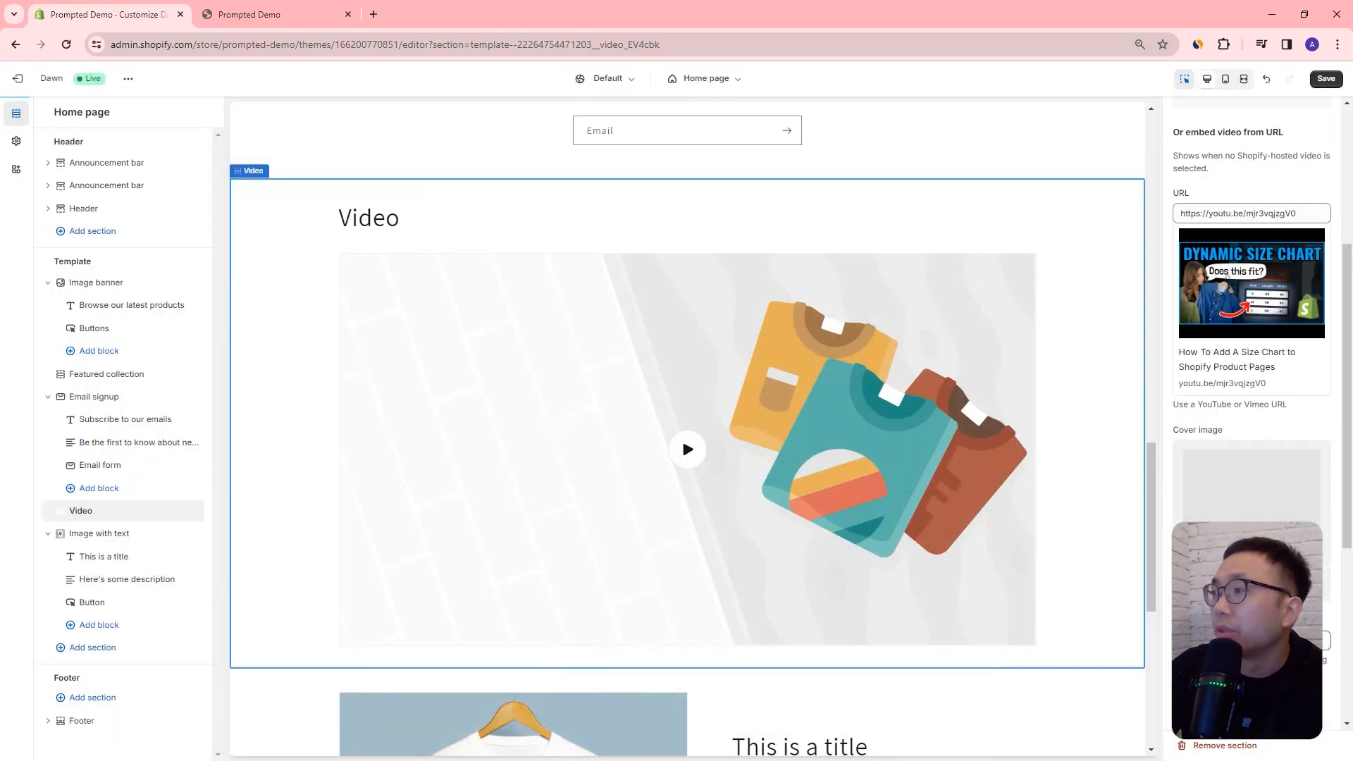
Step: Check the cover image in the preview, start the video, and review the Video section's remaining settings
{"action": "scroll", "coordinate": [635, 437], "scroll_direction": "down", "scroll_amount": 2}
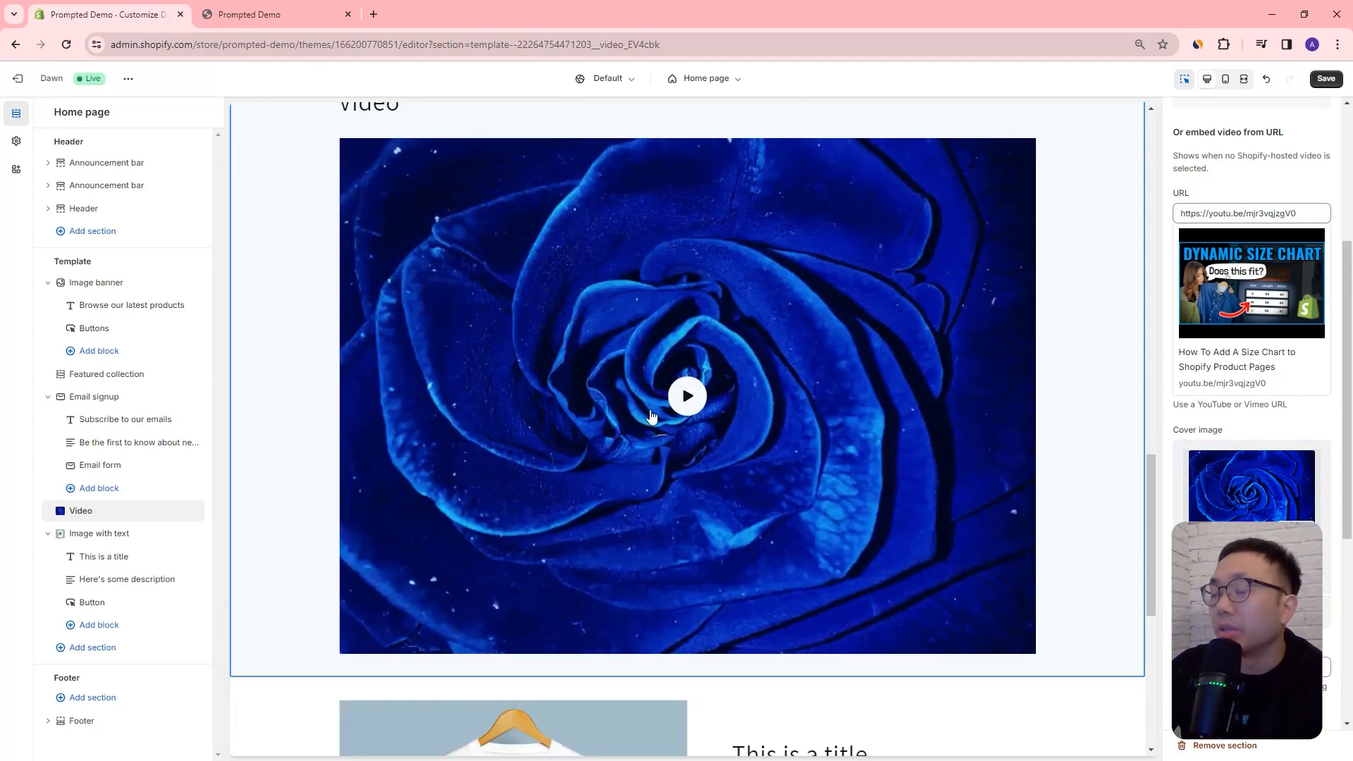
{"action": "scroll", "coordinate": [652, 417], "scroll_direction": "up", "scroll_amount": 1}
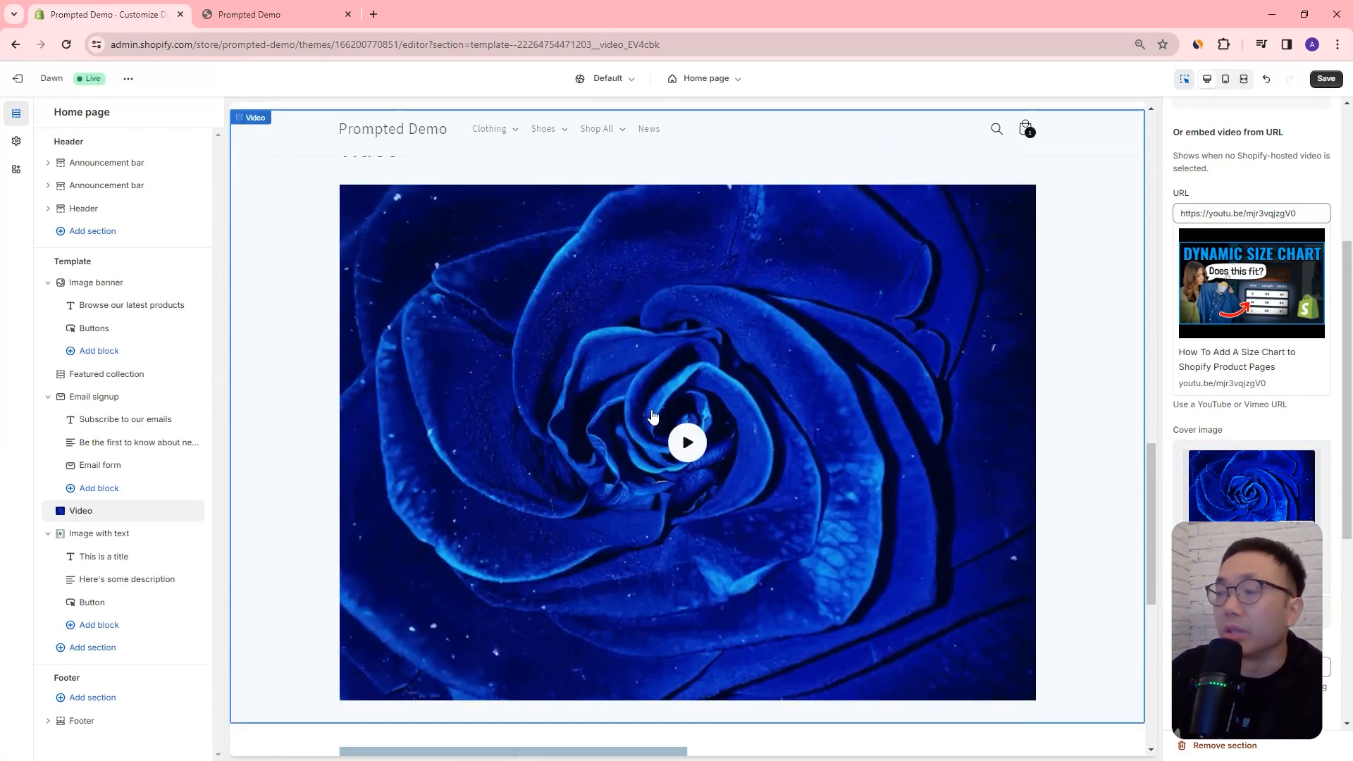
{"action": "left_click", "coordinate": [690, 443]}
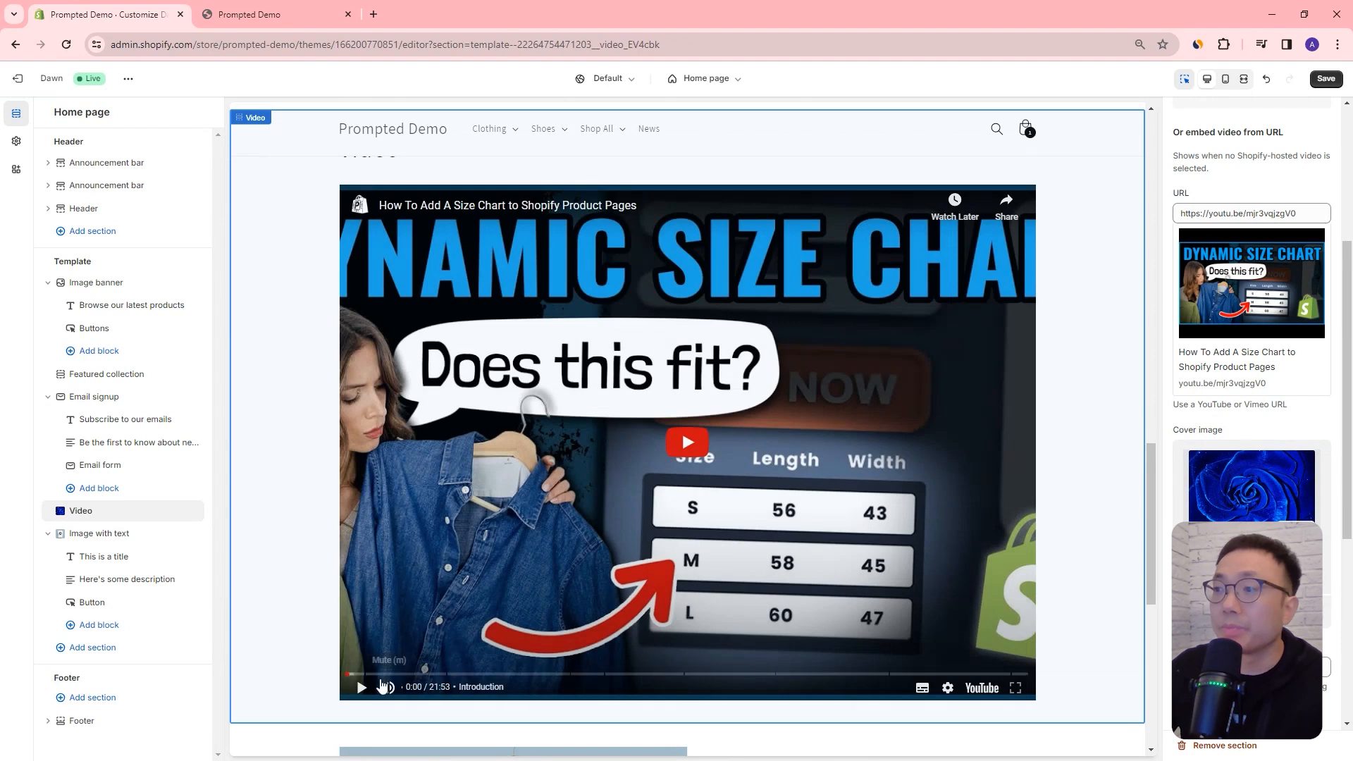
{"action": "scroll", "coordinate": [1252, 415], "scroll_direction": "down", "scroll_amount": 5}
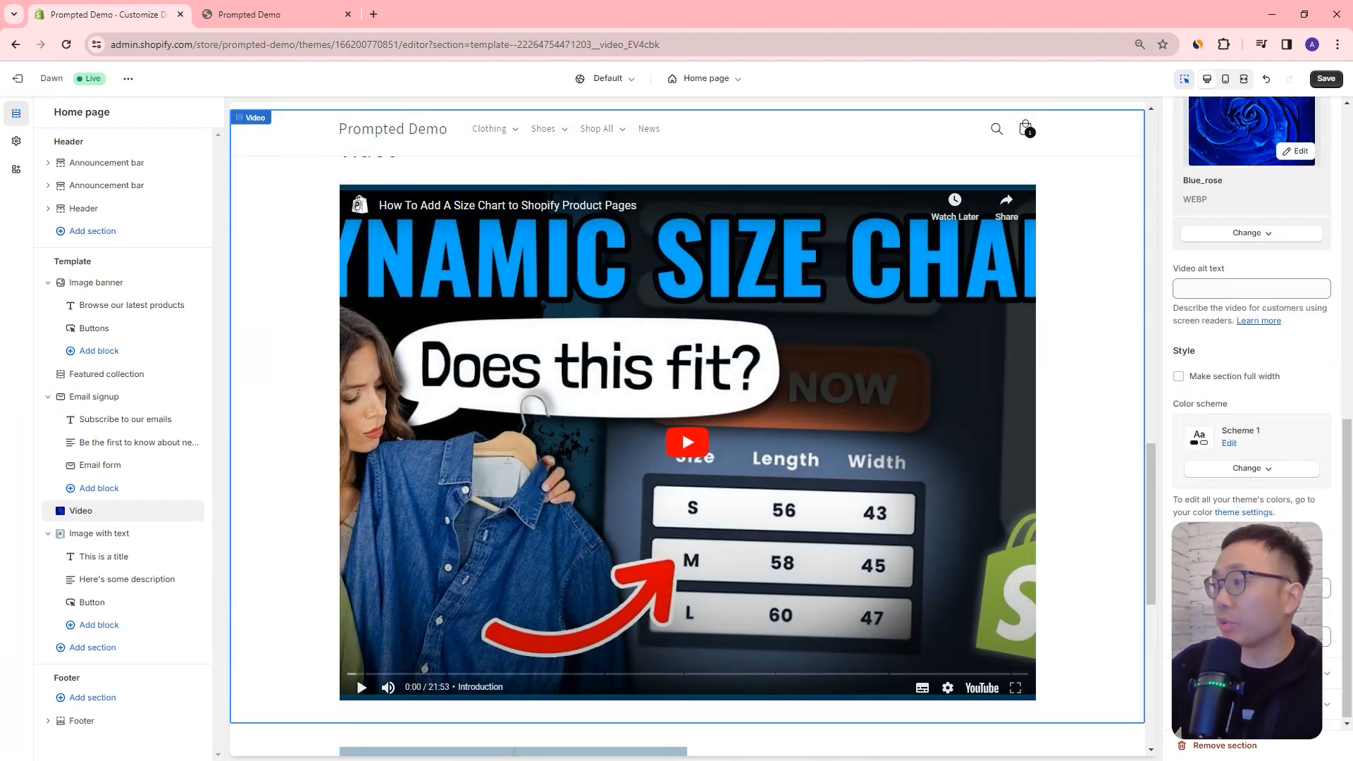
{"action": "scroll", "coordinate": [1252, 416], "scroll_direction": "up", "scroll_amount": 2}
{"action": "scroll", "coordinate": [866, 384], "scroll_direction": "up", "scroll_amount": 9}
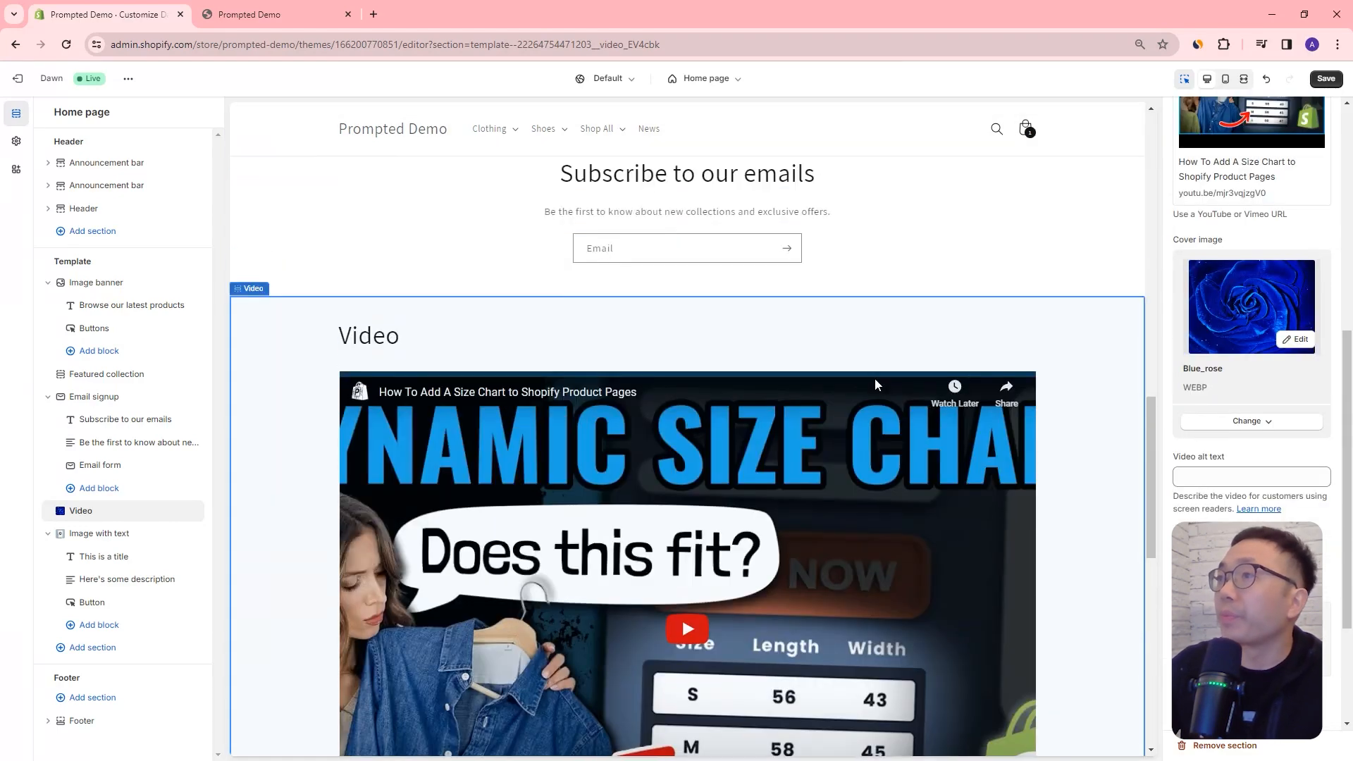
{"action": "scroll", "coordinate": [867, 384], "scroll_direction": "down", "scroll_amount": 3}
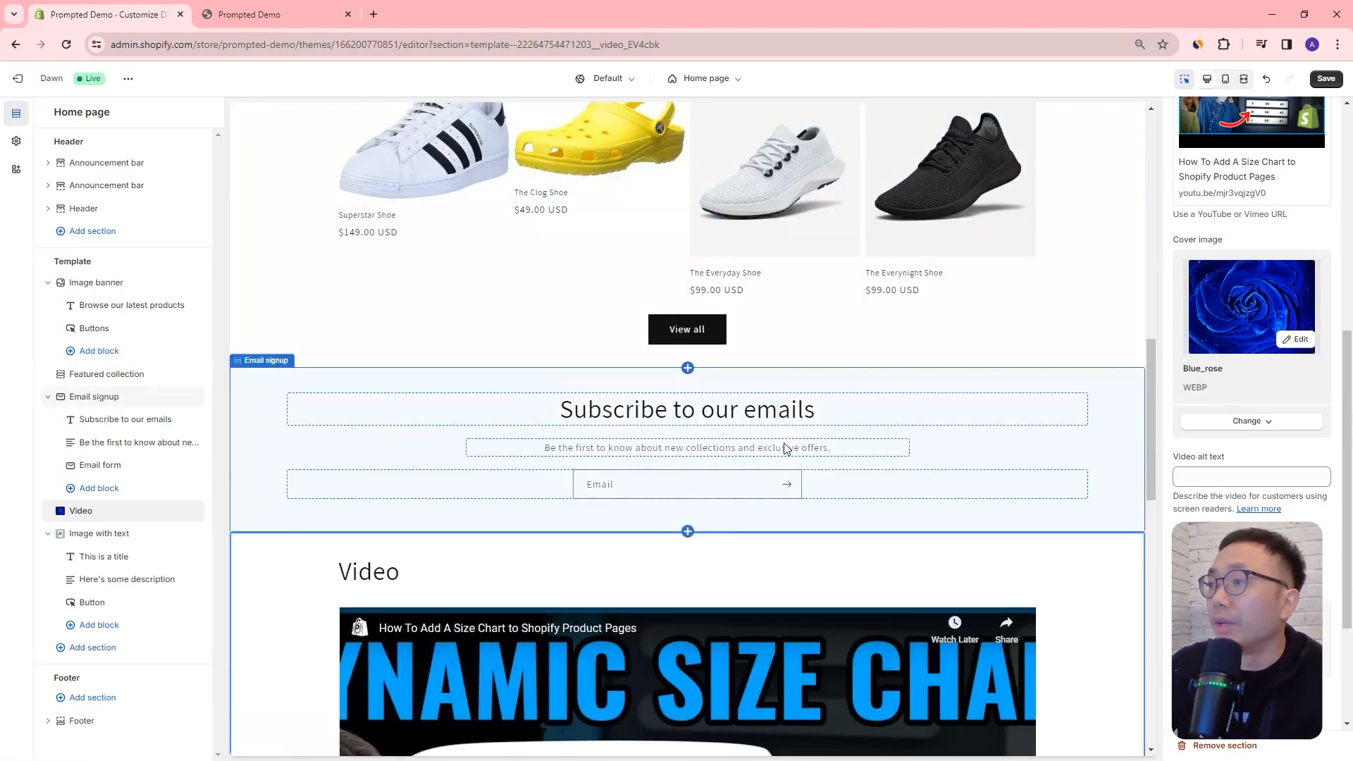
Step: Browse the list of section types that can be added to the home page template
{"action": "left_click", "coordinate": [987, 442]}
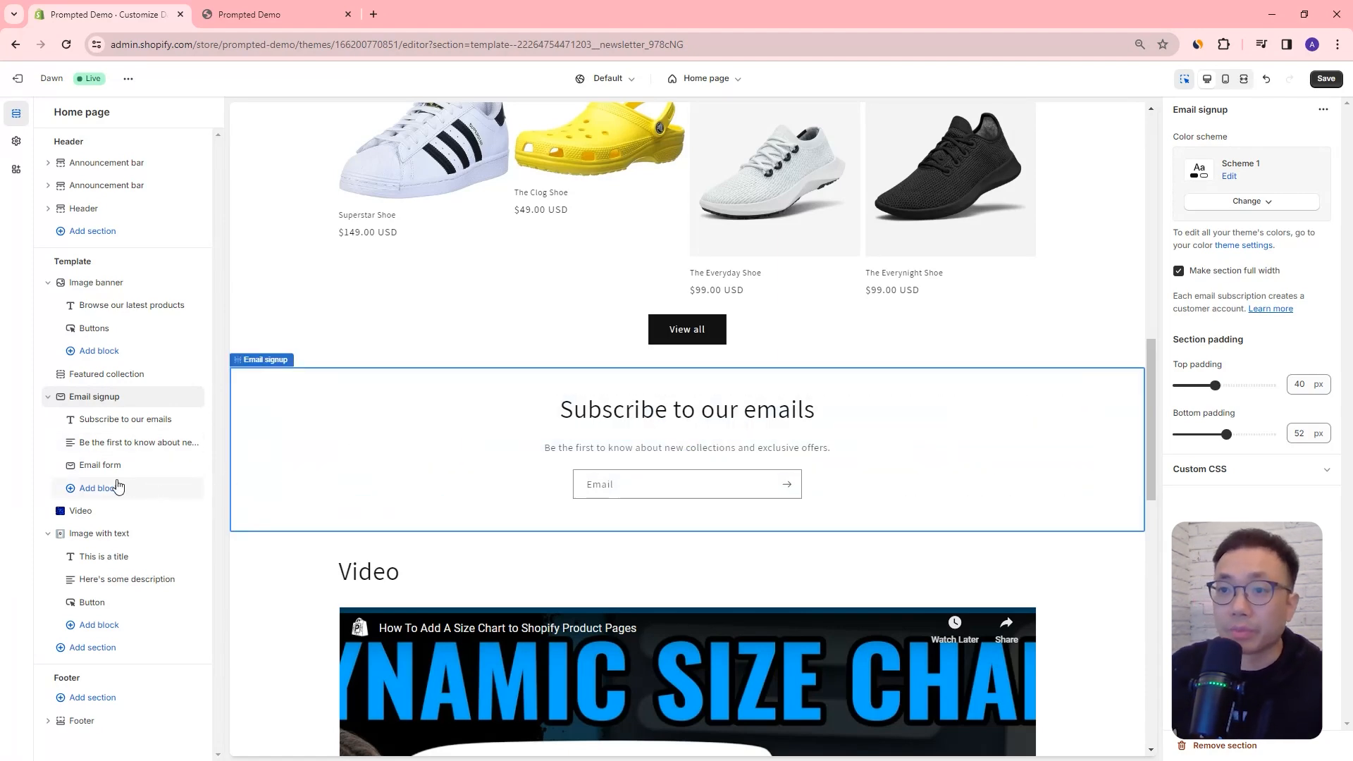
{"action": "left_click", "coordinate": [97, 655]}
{"action": "scroll", "coordinate": [284, 502], "scroll_direction": "down", "scroll_amount": 2}
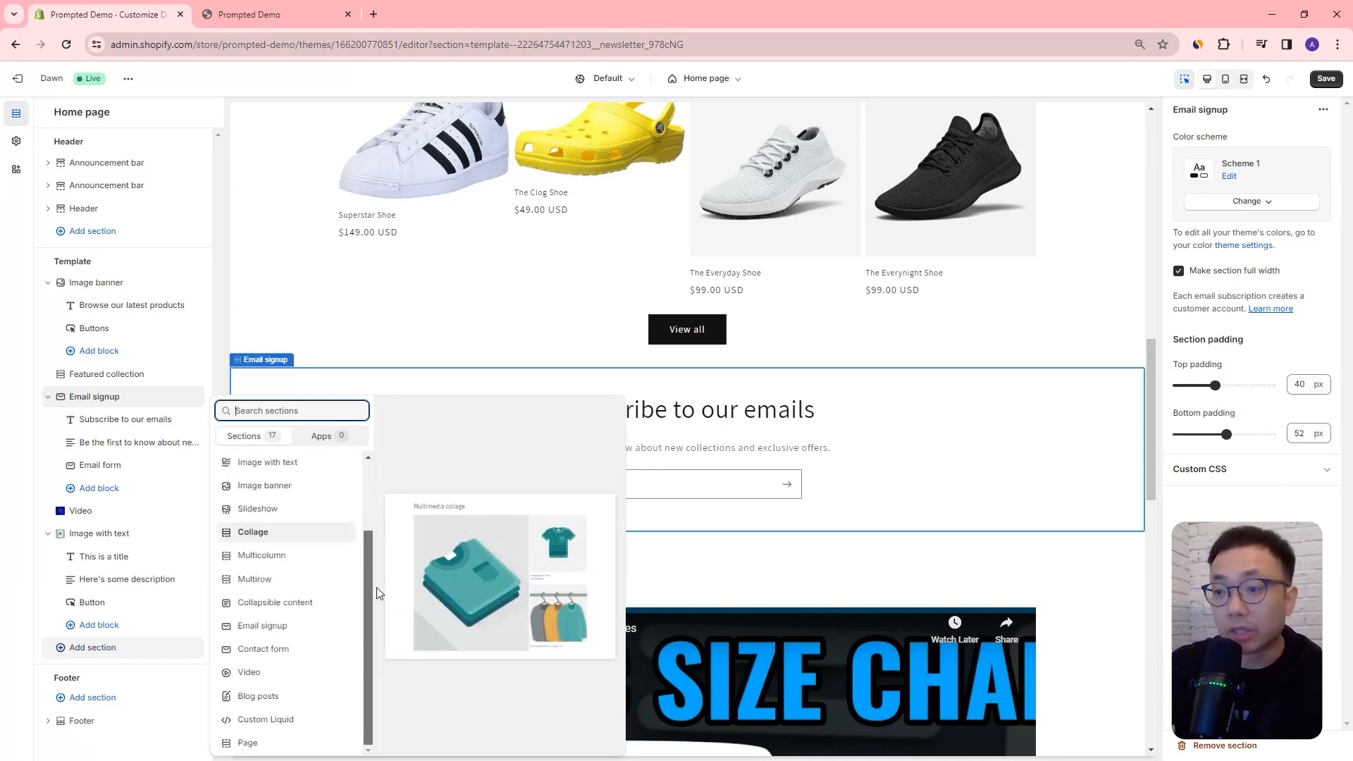
{"action": "scroll", "coordinate": [377, 593], "scroll_direction": "up", "scroll_amount": 2}
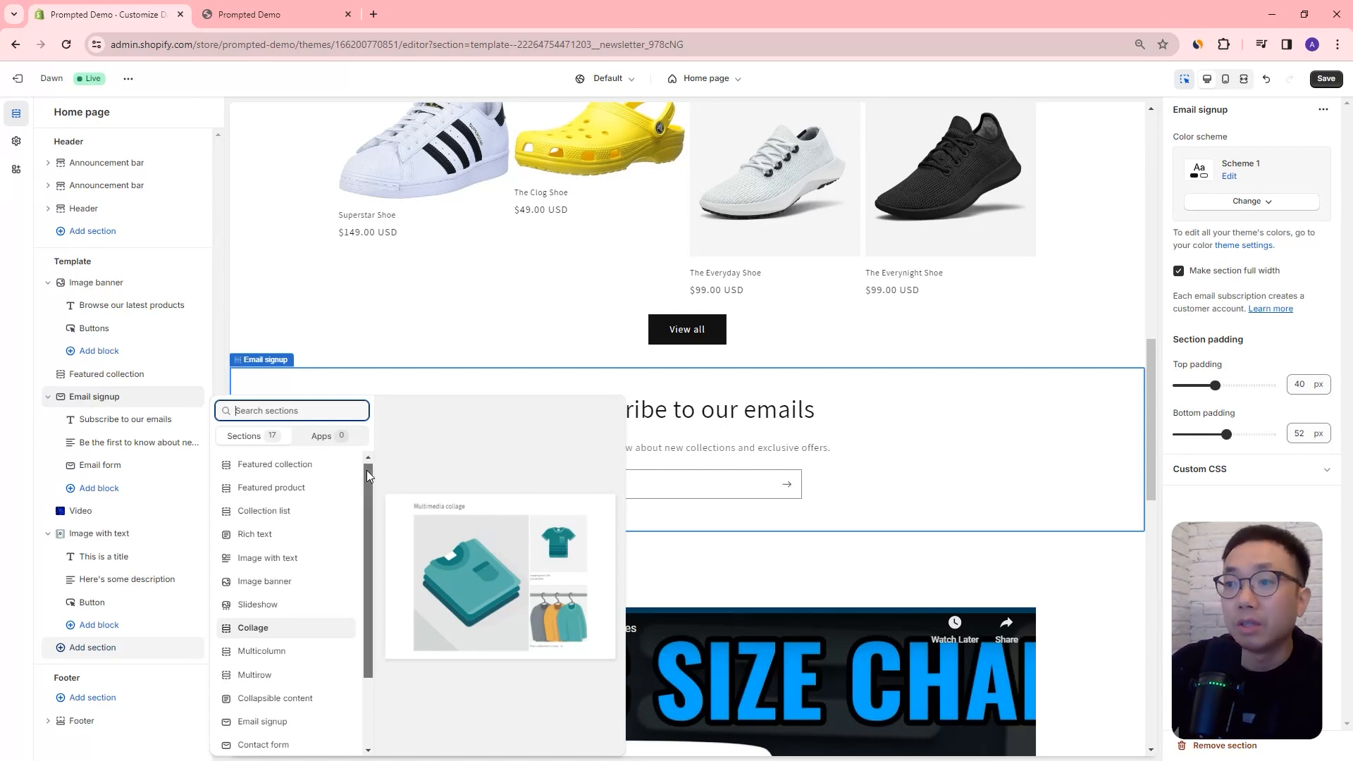
{"action": "scroll", "coordinate": [366, 471], "scroll_direction": "down", "scroll_amount": 3}
{"action": "scroll", "coordinate": [364, 488], "scroll_direction": "up", "scroll_amount": 3}
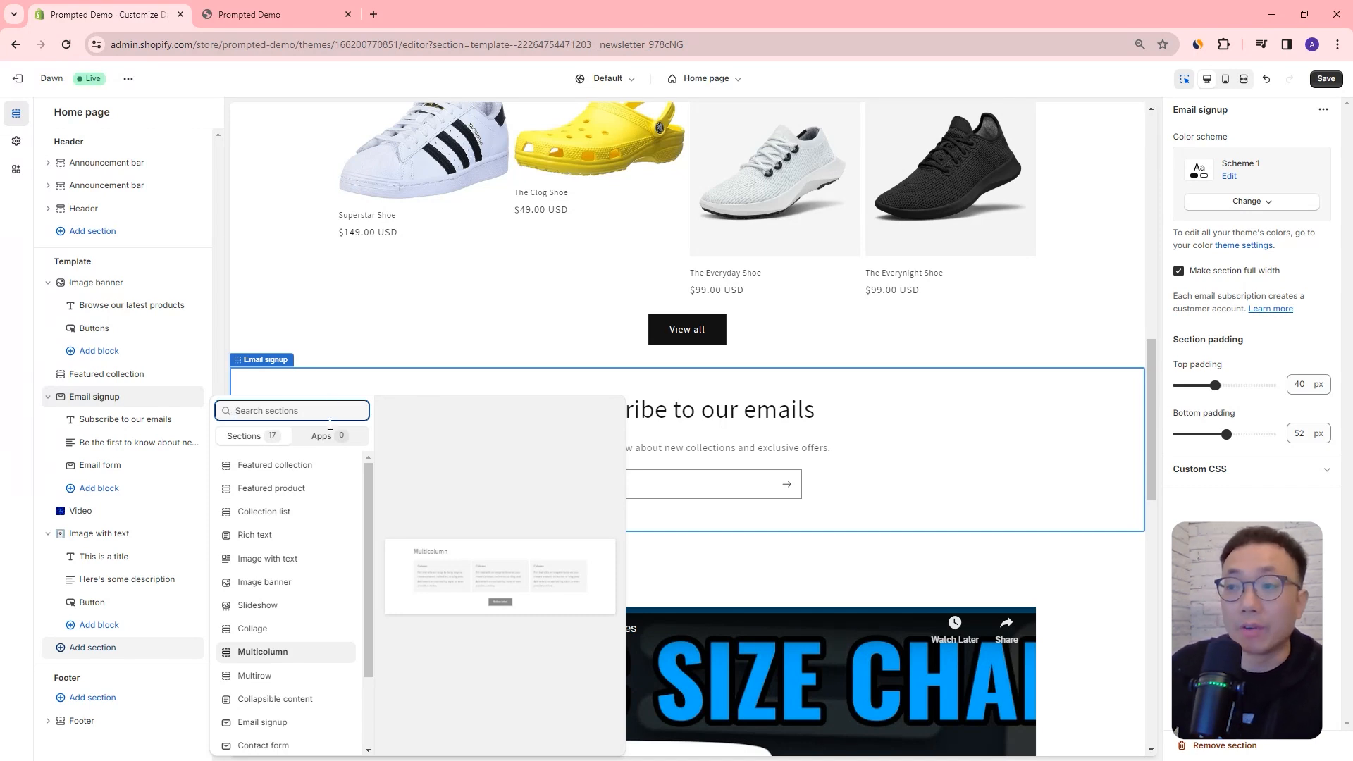
{"action": "mouse_move", "coordinate": [367, 477]}
{"action": "left_mouse_down"}
{"action": "mouse_move", "coordinate": [372, 578]}
{"action": "mouse_move", "coordinate": [359, 472]}
{"action": "left_mouse_up"}
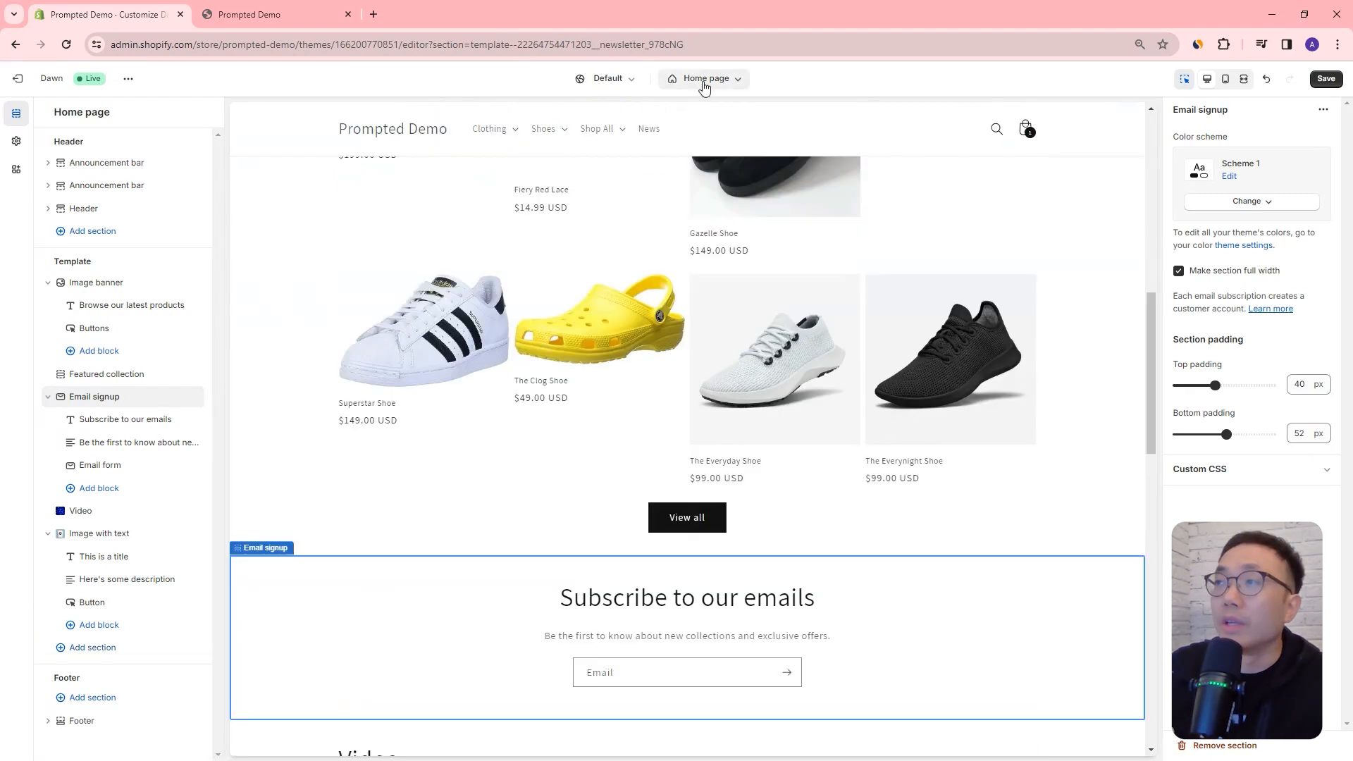
Step: Switch the editor to the Default product template
{"action": "left_click", "coordinate": [705, 86]}
{"action": "left_click", "coordinate": [677, 170]}
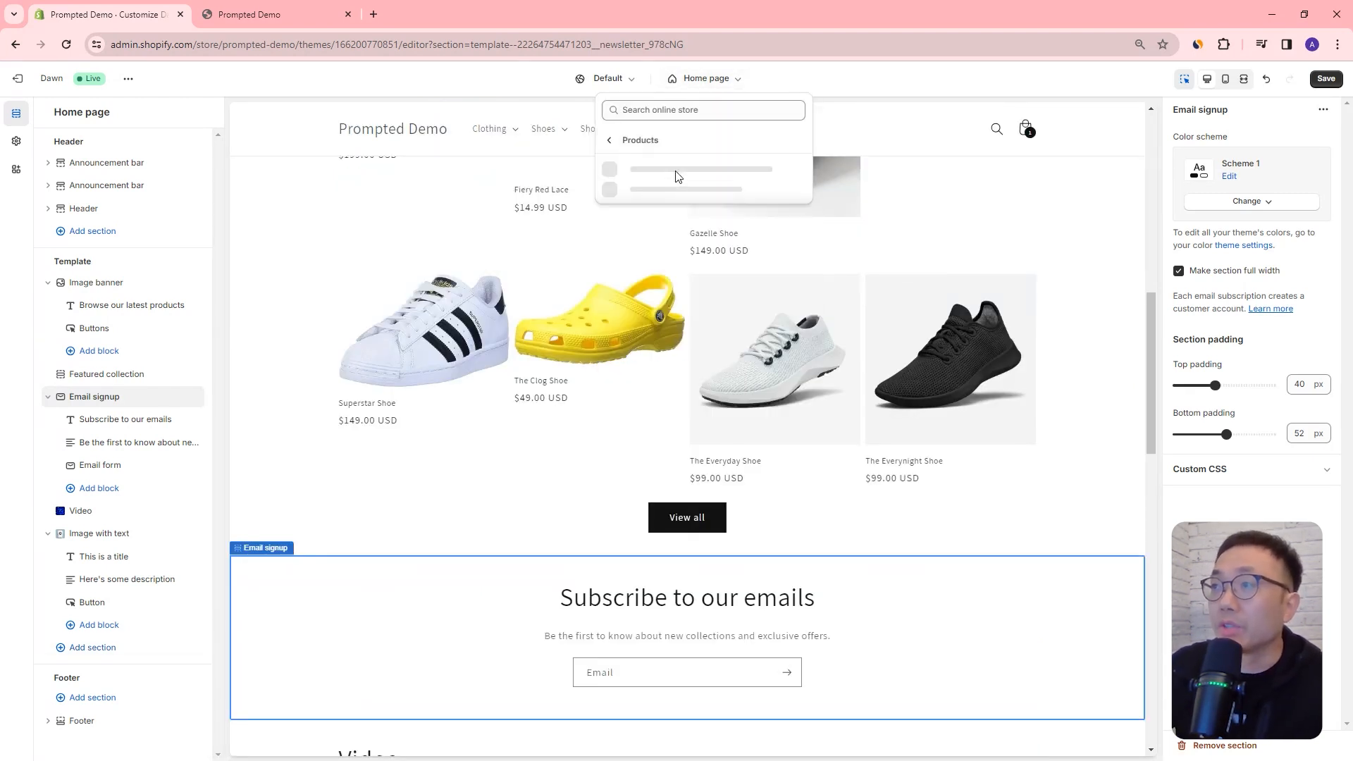
{"action": "left_click", "coordinate": [675, 174]}
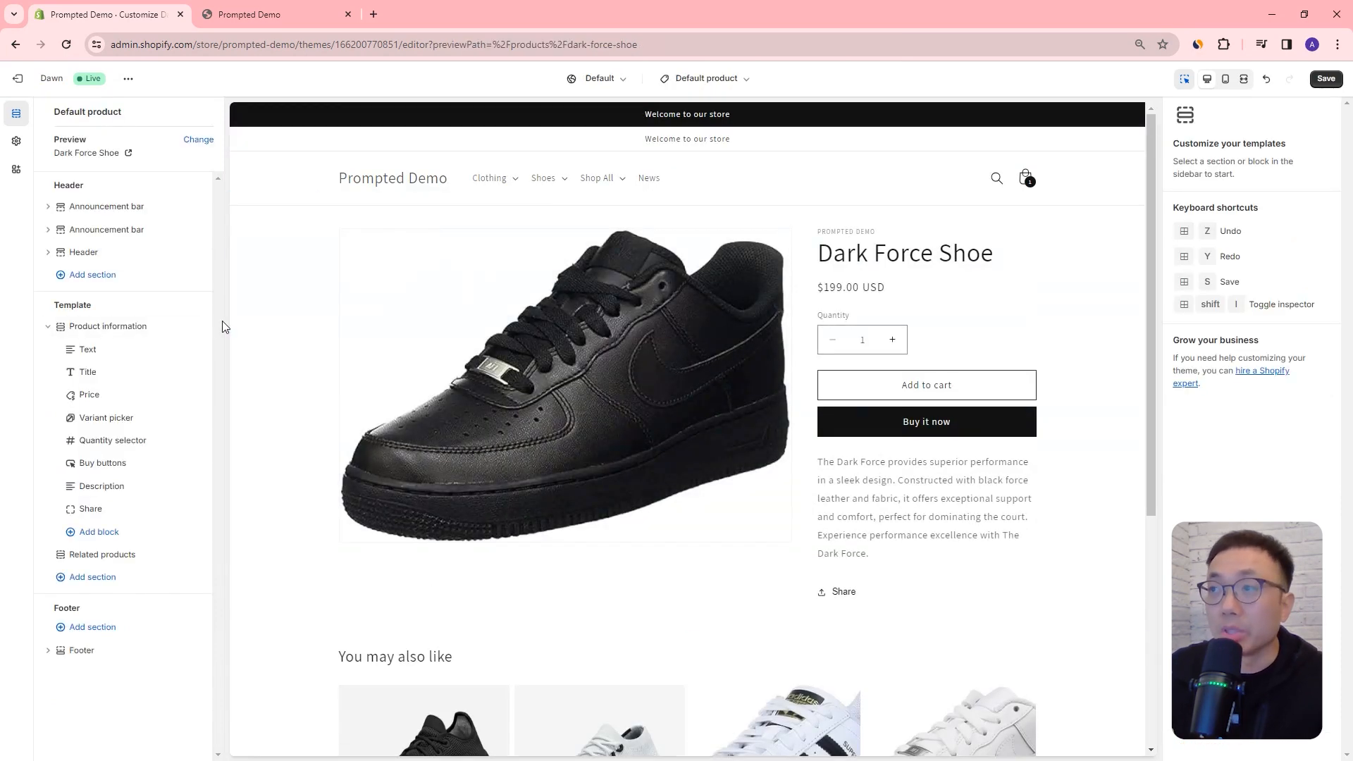
Step: Add a Multicolumn section and a Collage section below Related products in the product template
{"action": "left_click", "coordinate": [86, 580]}
{"action": "scroll", "coordinate": [310, 589], "scroll_direction": "down", "scroll_amount": 2}
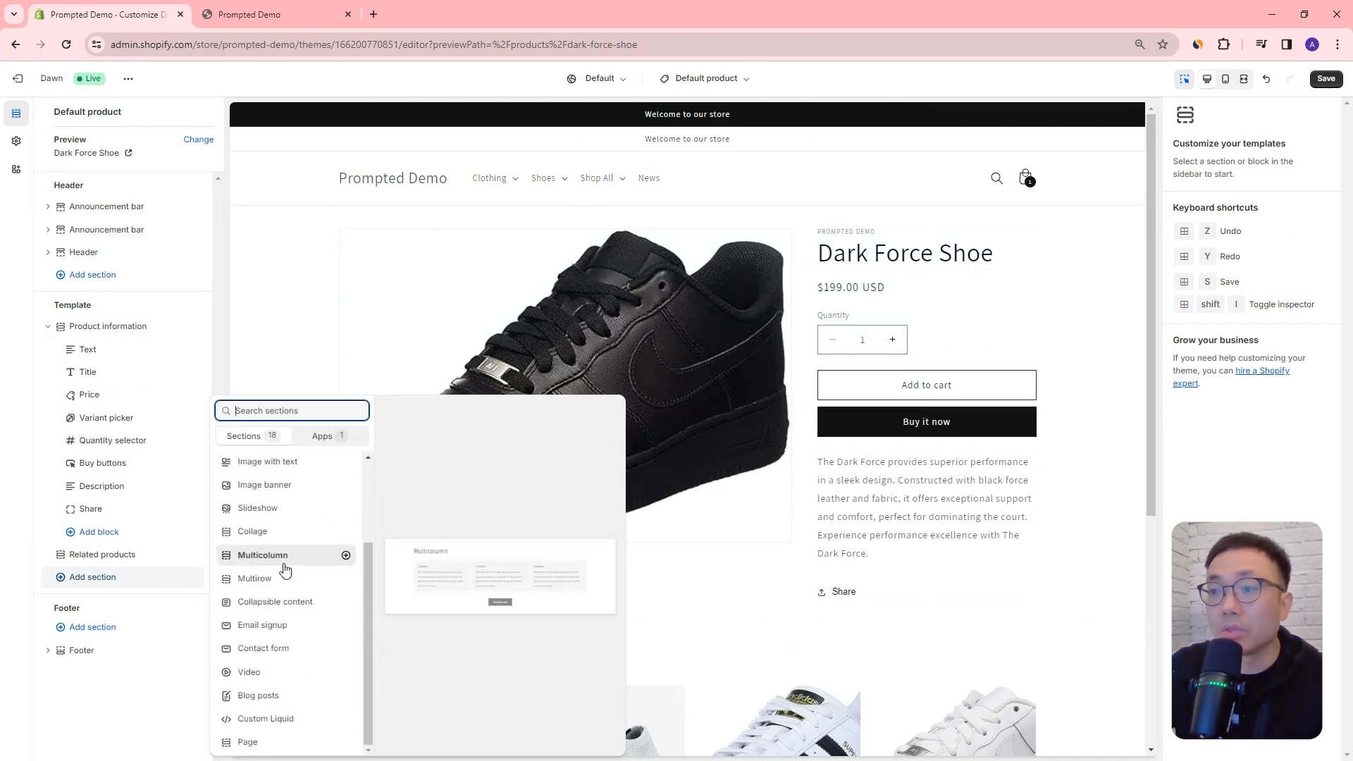
{"action": "left_click", "coordinate": [284, 562]}
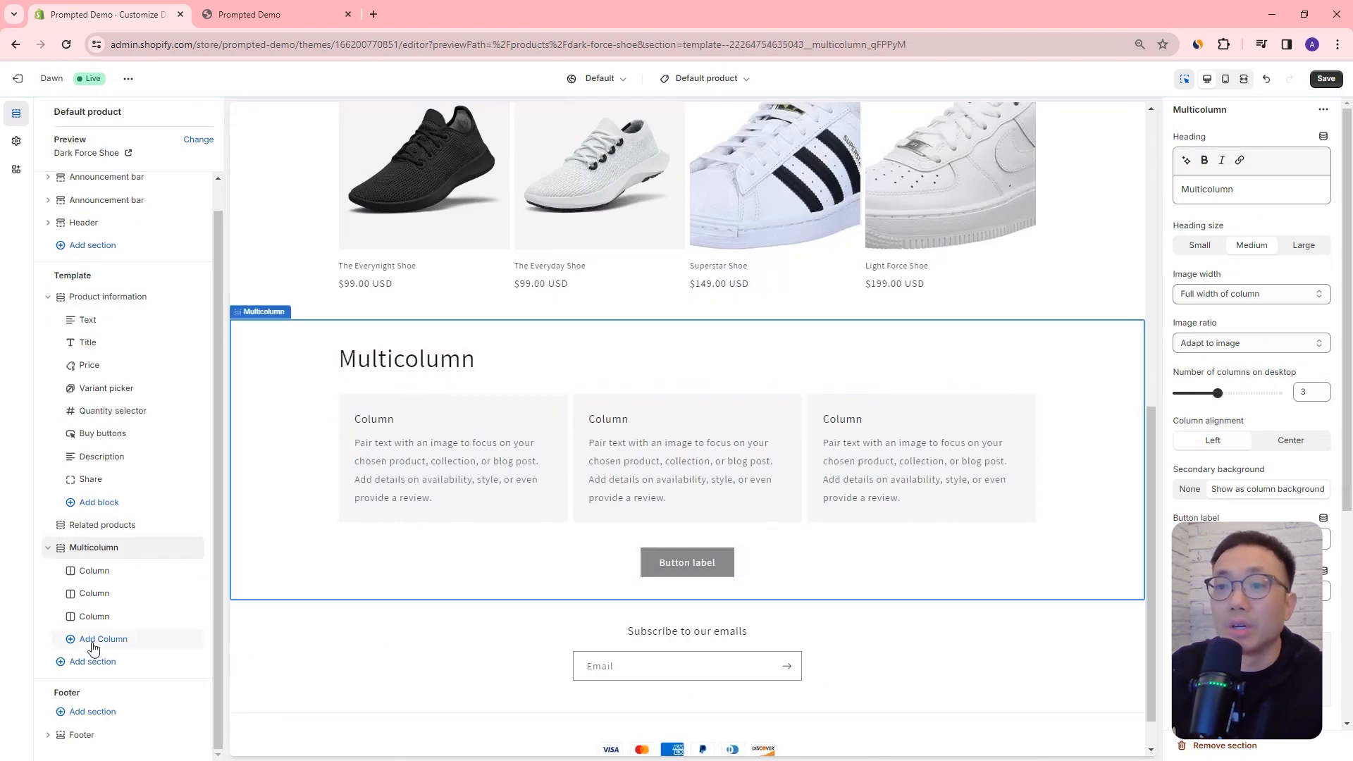
{"action": "left_click", "coordinate": [89, 668]}
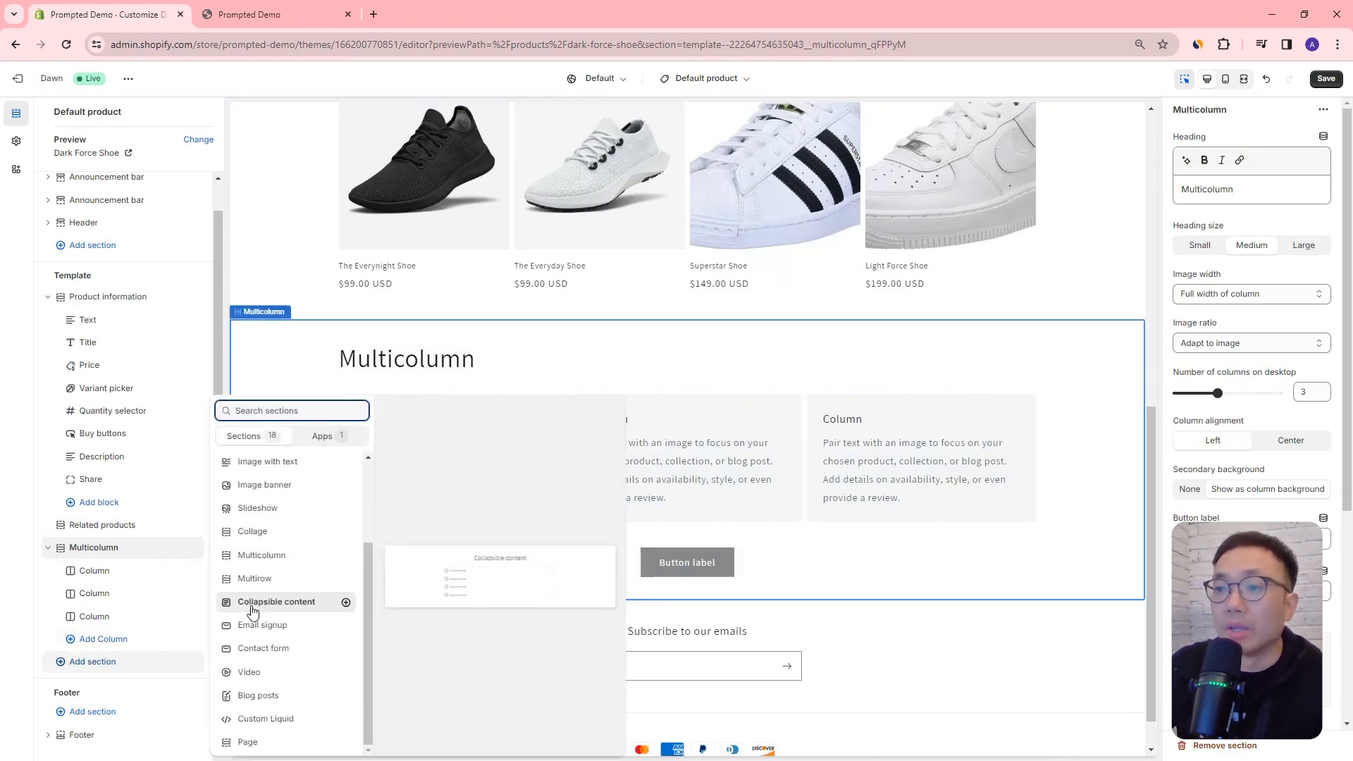
{"action": "left_click", "coordinate": [296, 531]}
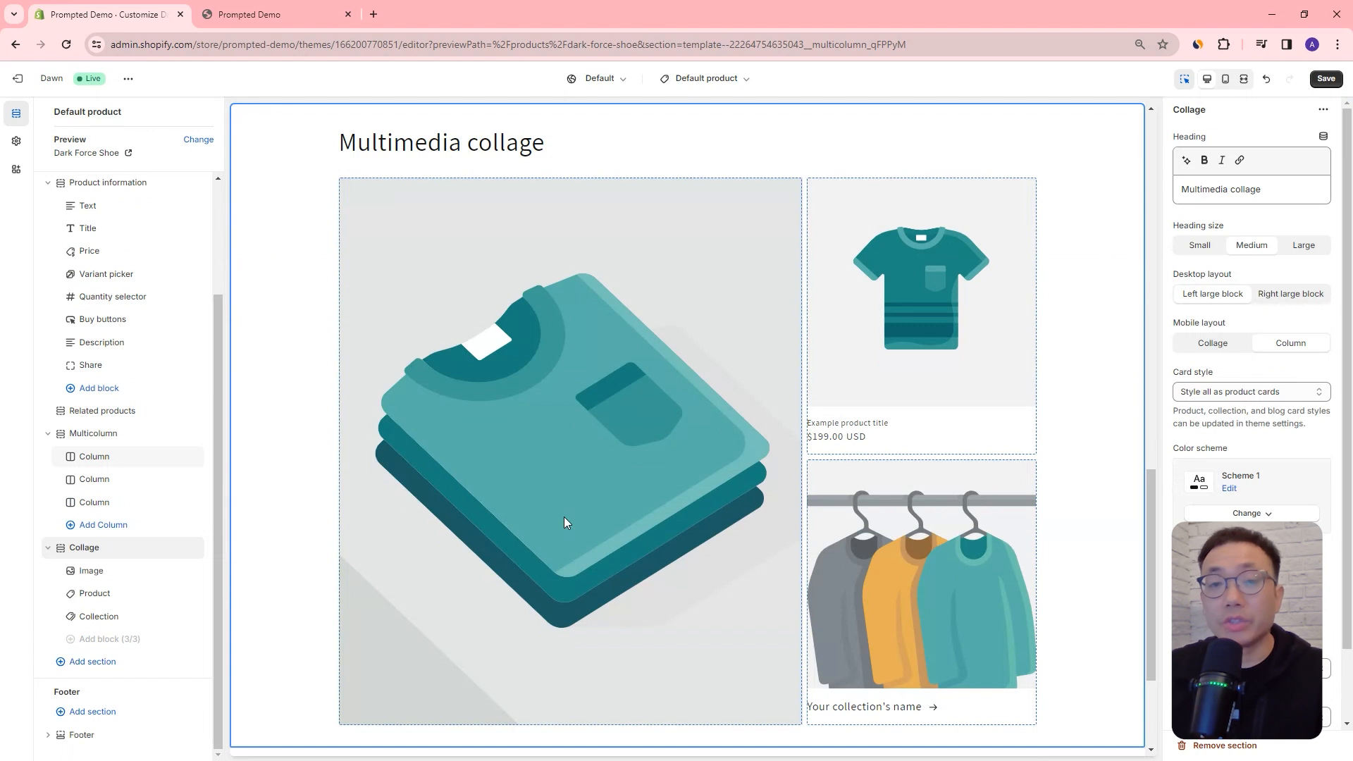
Step: Open the Default collection template and look through the Clothing collection's product grid in the preview
{"action": "left_click", "coordinate": [717, 81]}
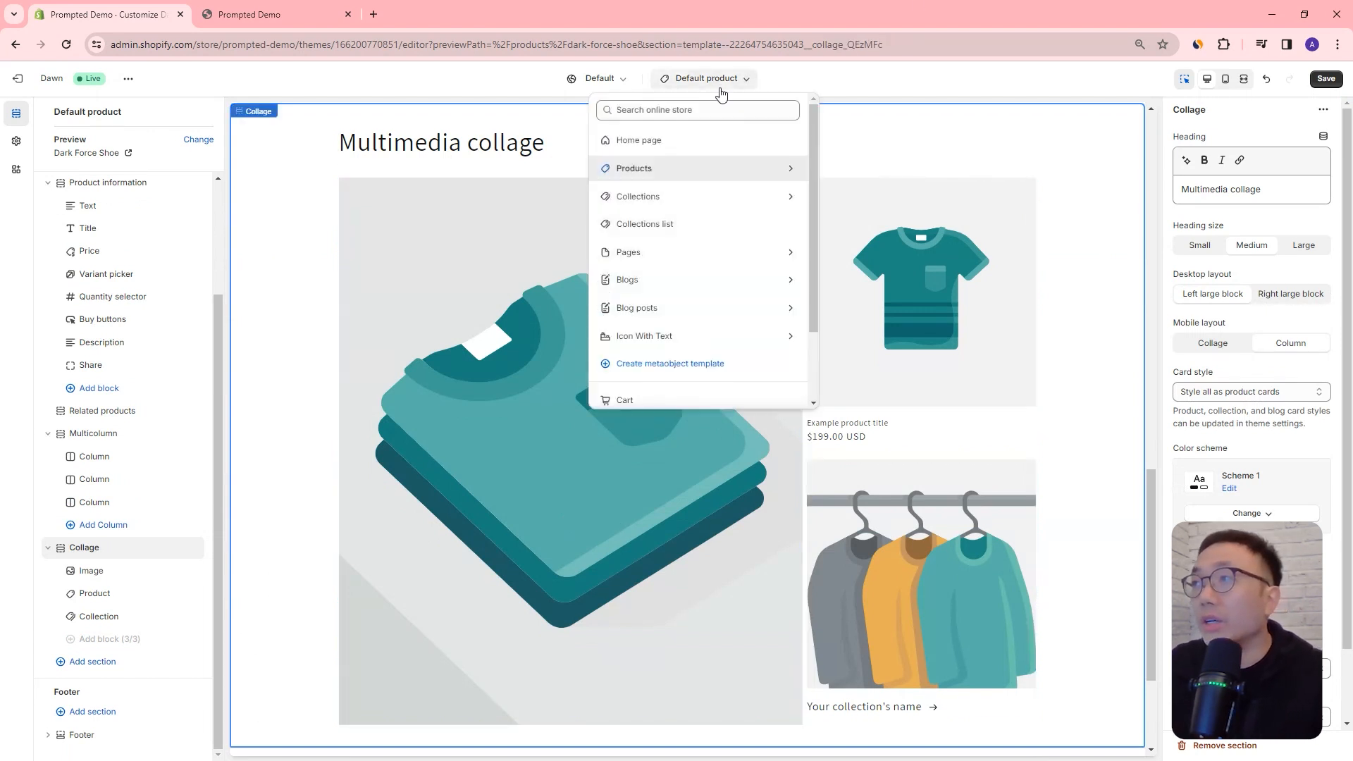
{"action": "left_click", "coordinate": [678, 199]}
{"action": "left_click", "coordinate": [676, 173]}
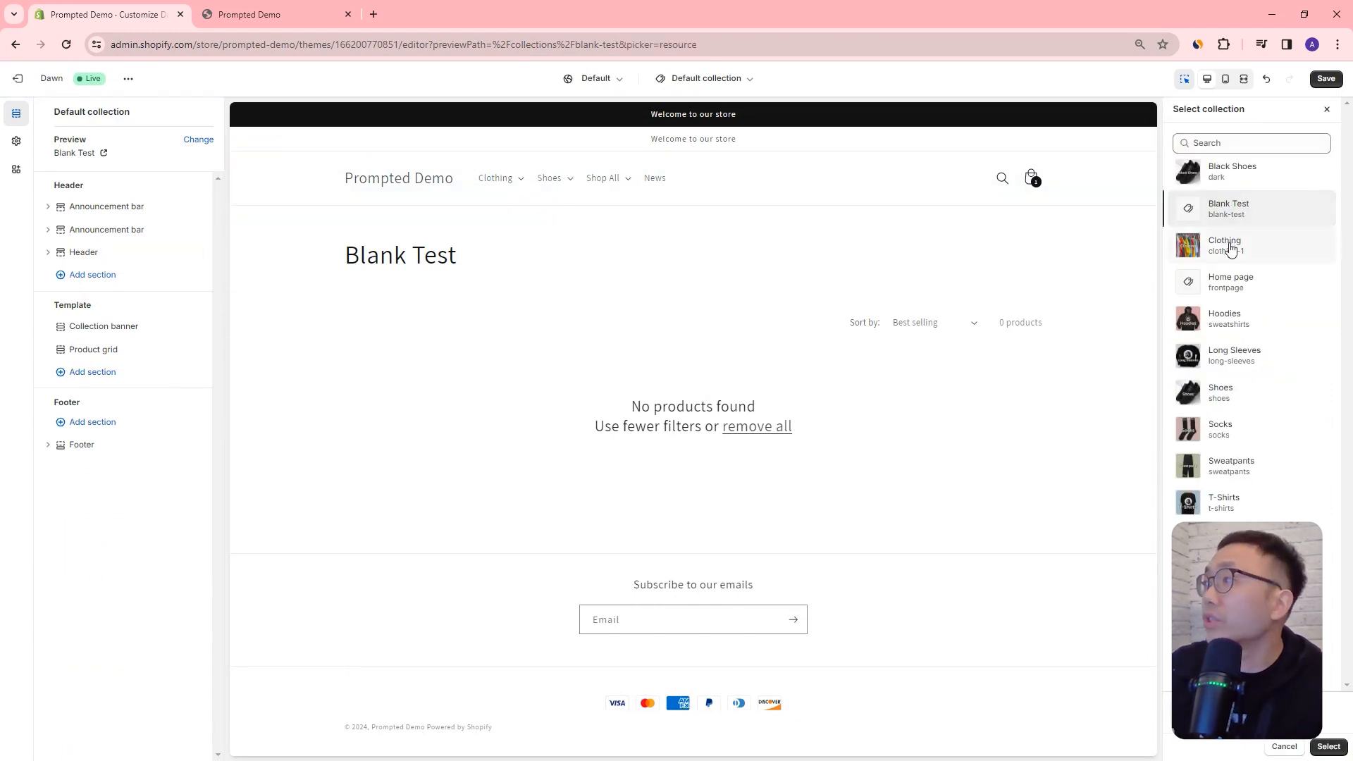
{"action": "left_click", "coordinate": [1230, 250]}
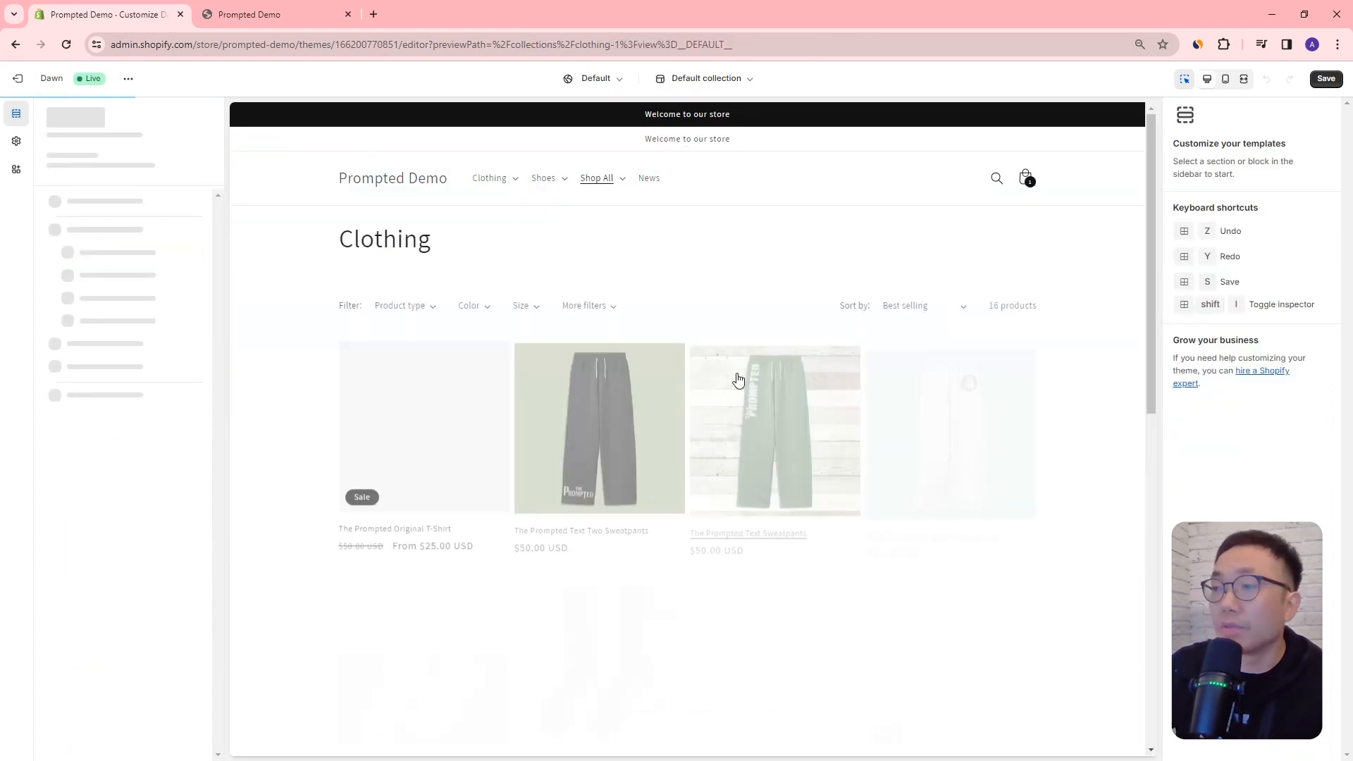
{"action": "scroll", "coordinate": [790, 438], "scroll_direction": "down", "scroll_amount": 3}
{"action": "scroll", "coordinate": [791, 438], "scroll_direction": "down", "scroll_amount": 7}
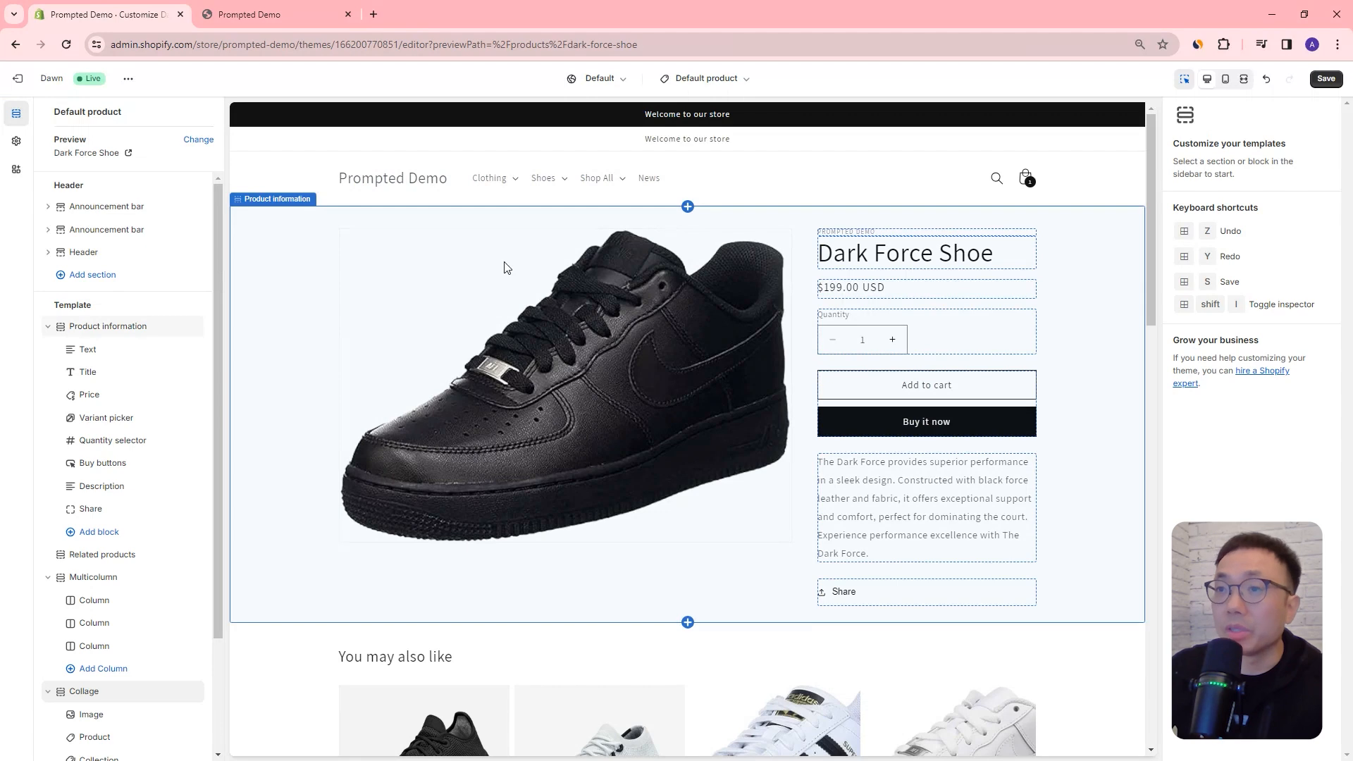
Step: Inspect the Title and Variant picker block settings, and change the previewed product to The Prompted Original T-Shirt
{"action": "scroll", "coordinate": [221, 318], "scroll_direction": "down", "scroll_amount": 1}
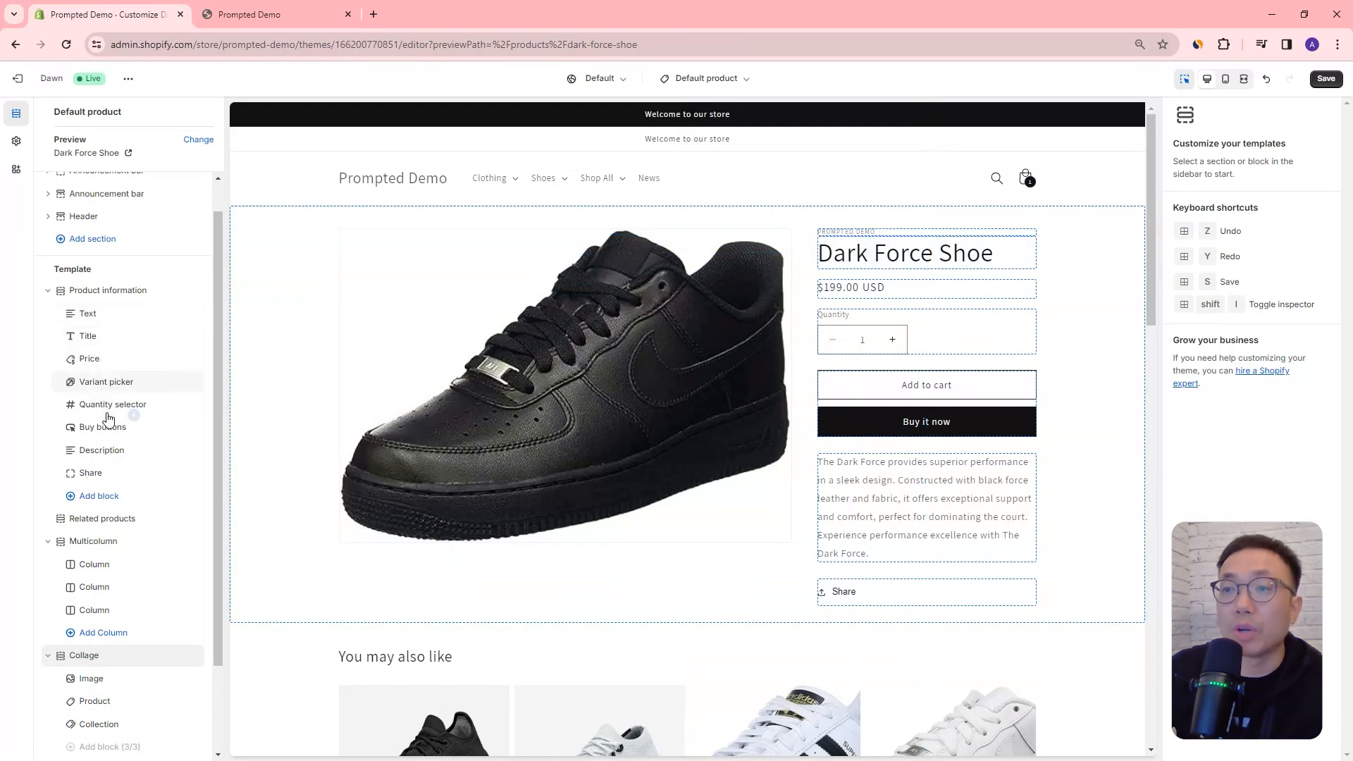
{"action": "left_click", "coordinate": [99, 342]}
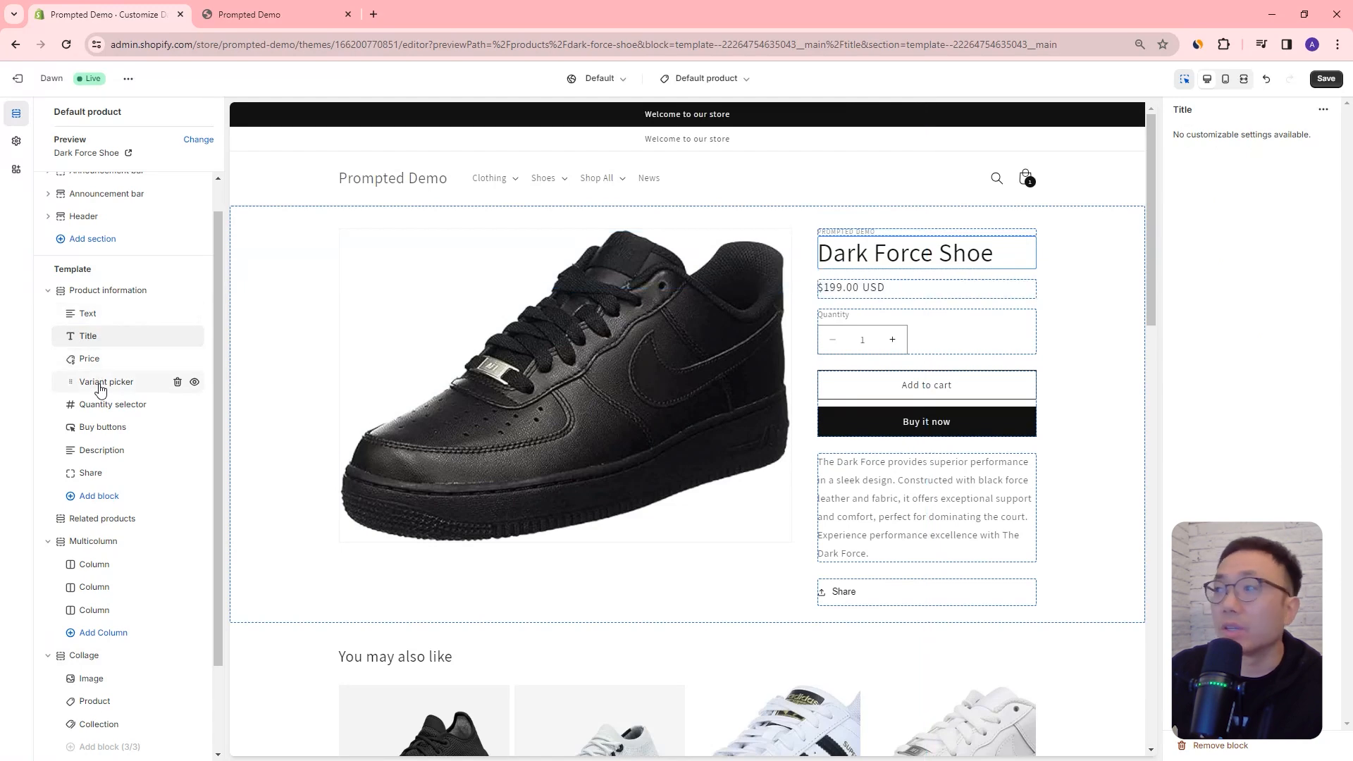
{"action": "left_click", "coordinate": [103, 384]}
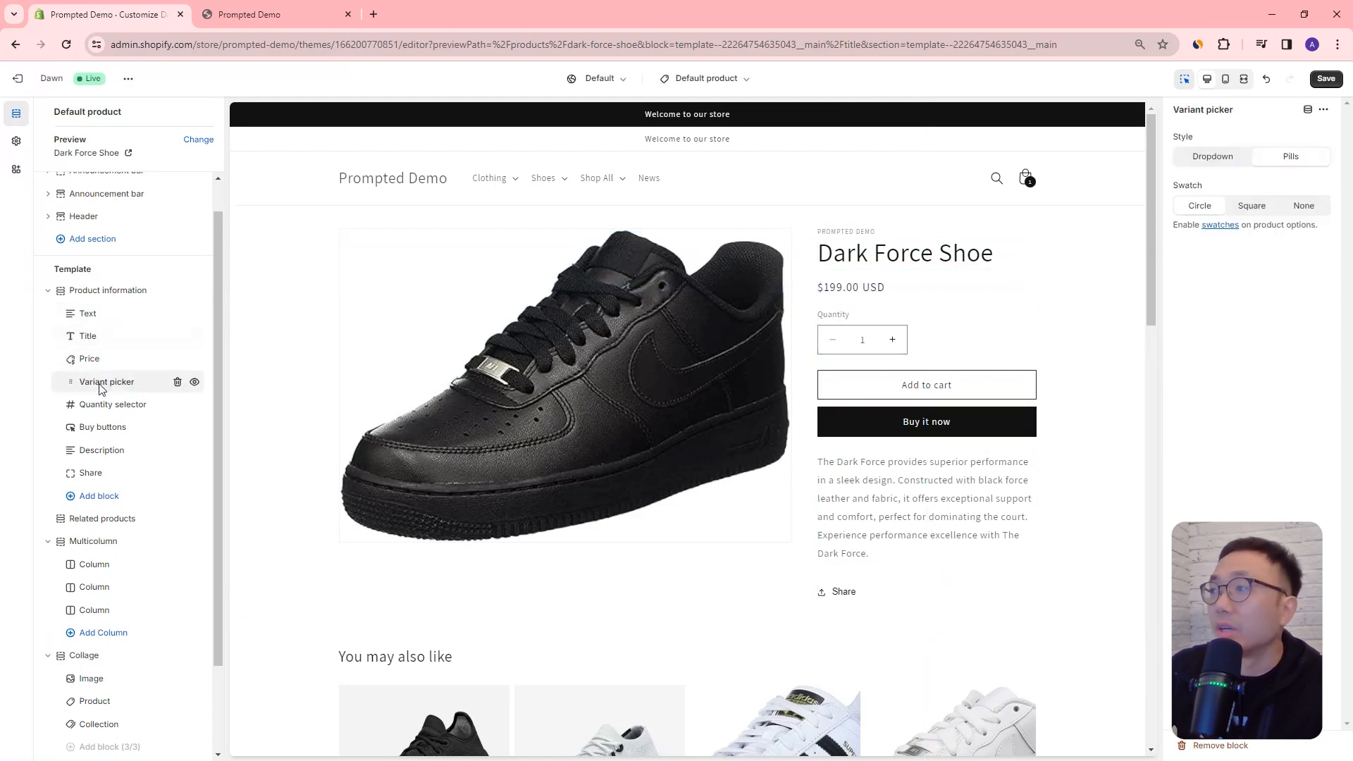
{"action": "left_click", "coordinate": [202, 141]}
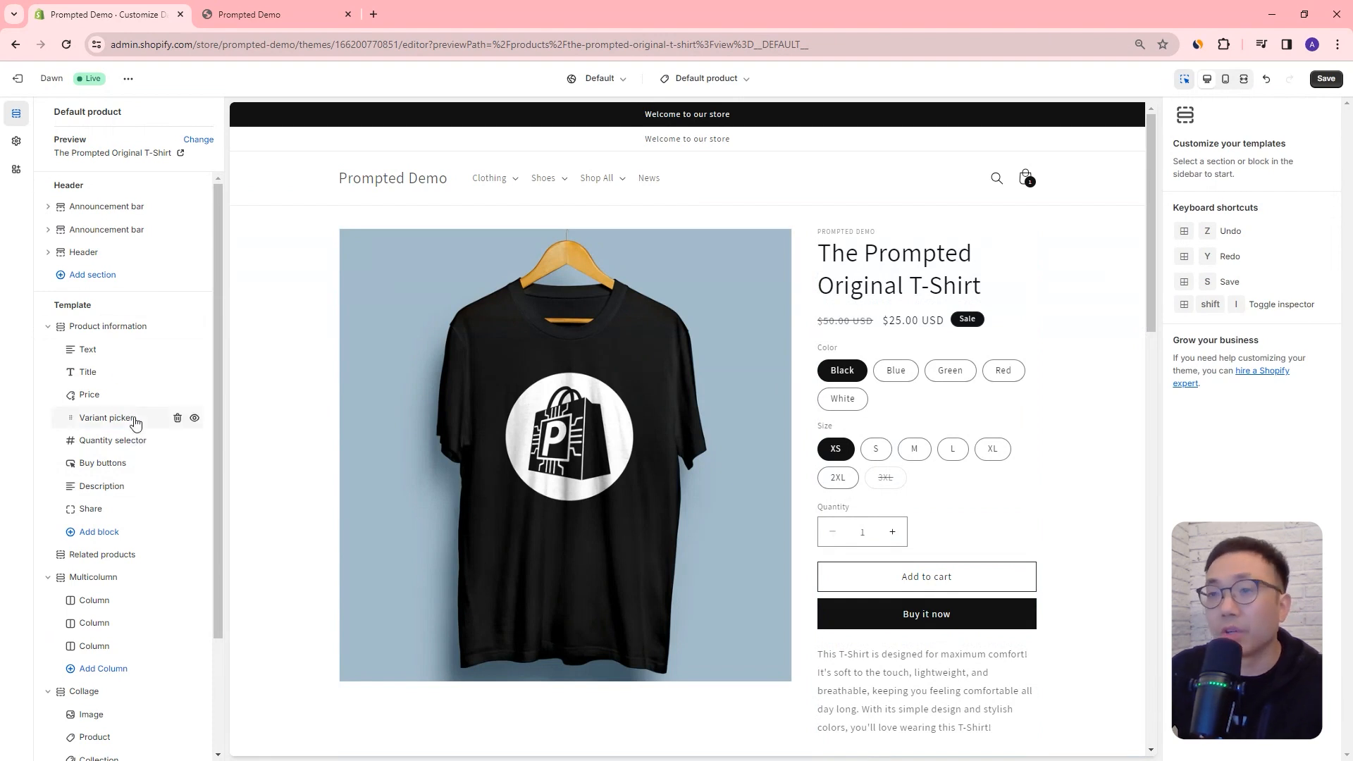
Step: Reorder the Product information blocks: move Quantity selector directly below Title and Price directly below Buy buttons
{"action": "scroll", "coordinate": [135, 421], "scroll_direction": "down", "scroll_amount": 1}
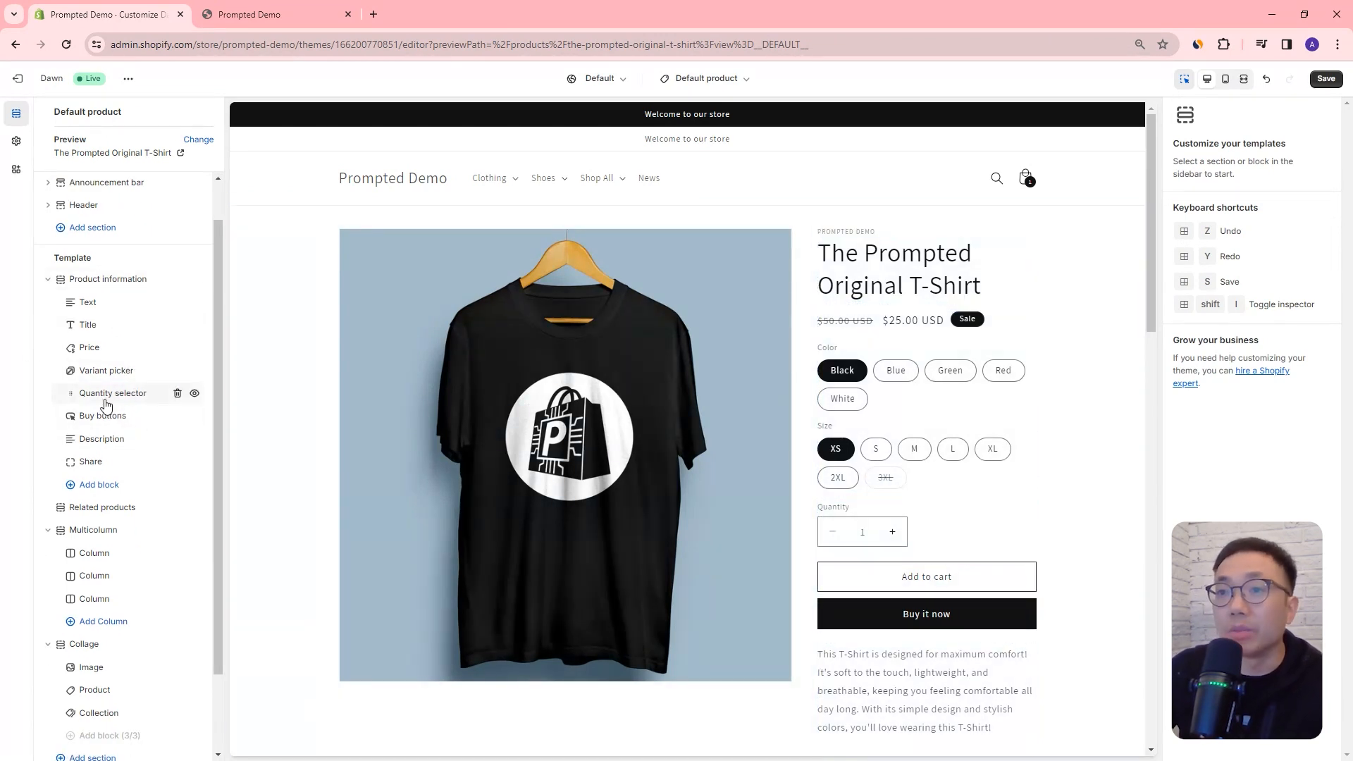
{"action": "left_click_drag", "start_coordinate": [76, 397], "coordinate": [77, 362]}
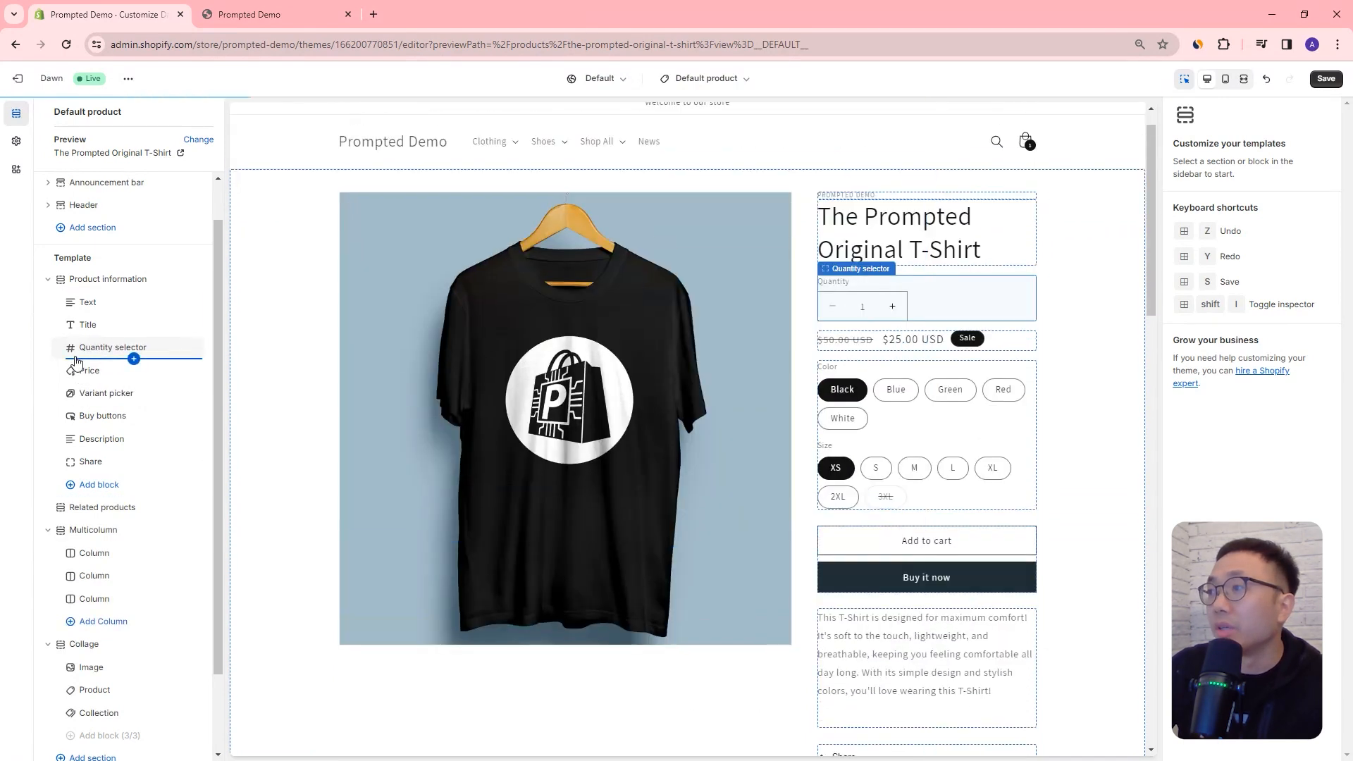
{"action": "left_click_drag", "start_coordinate": [68, 374], "coordinate": [70, 416]}
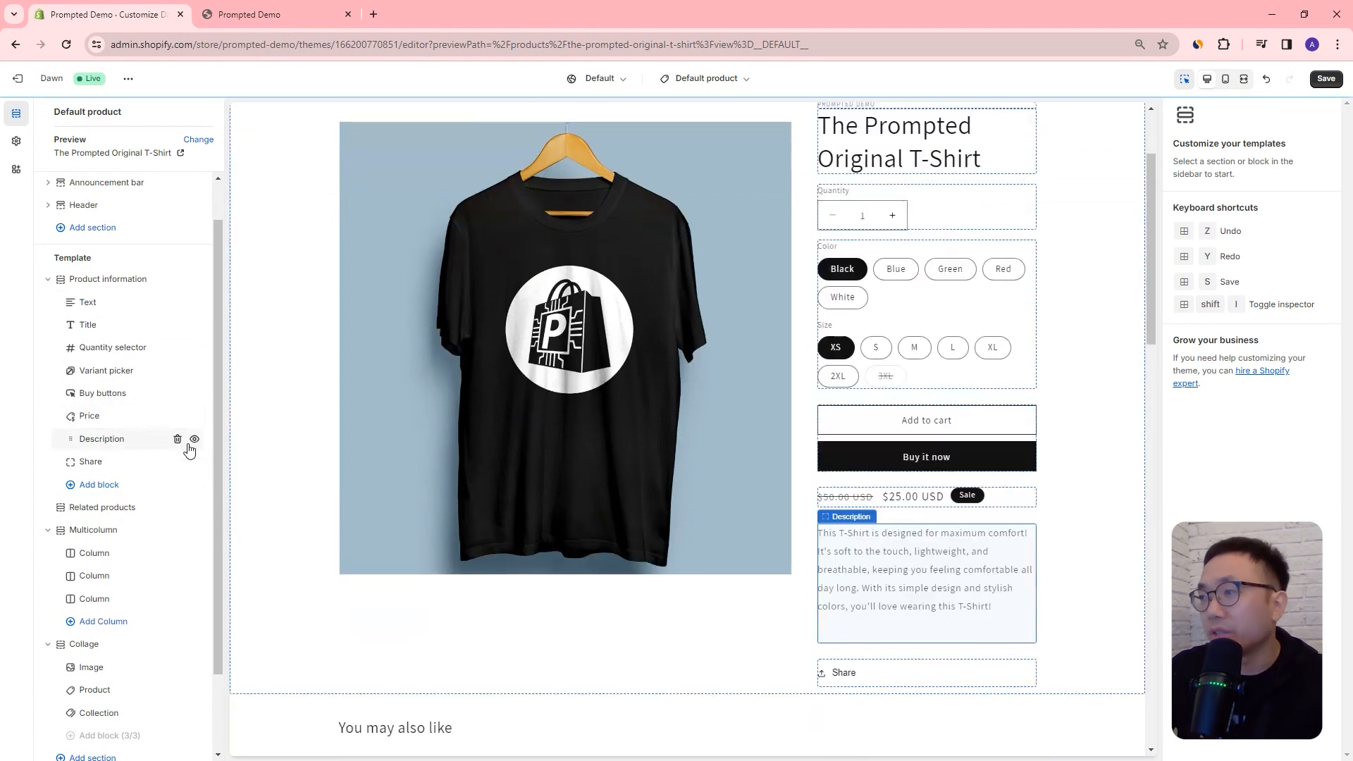
{"action": "scroll", "coordinate": [1014, 342], "scroll_direction": "up", "scroll_amount": 2}
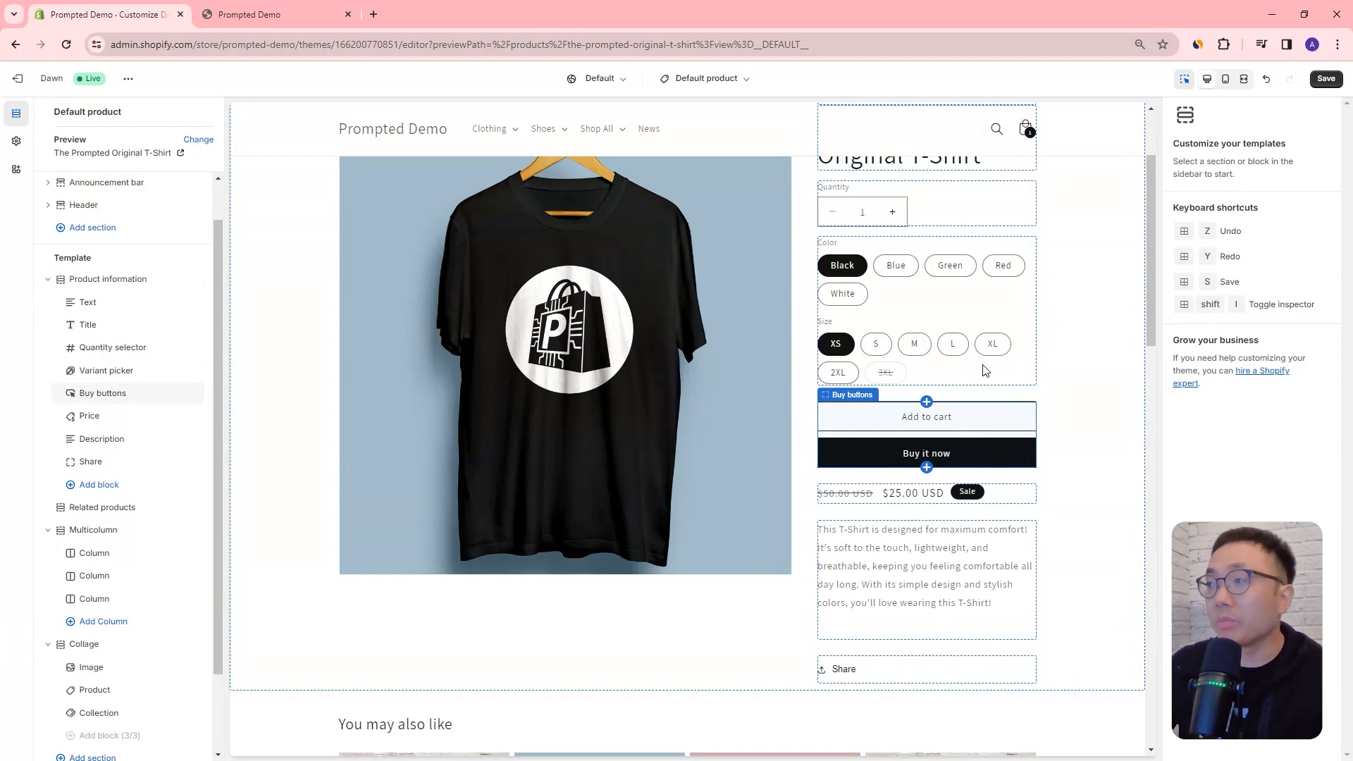
{"action": "left_click_drag", "start_coordinate": [1152, 262], "coordinate": [1152, 238]}
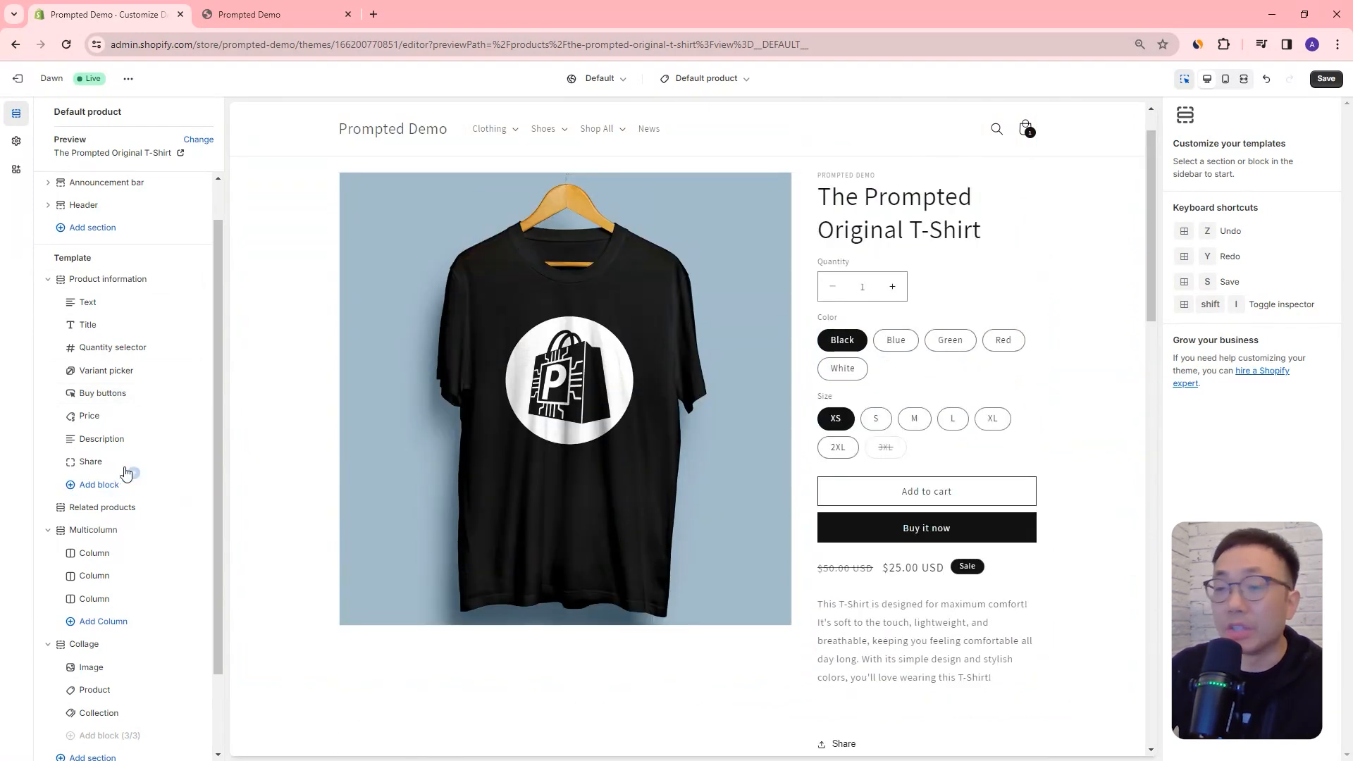
Step: Add an Inventory status block and a Product rating block at the end of the Product information section
{"action": "left_click", "coordinate": [95, 489]}
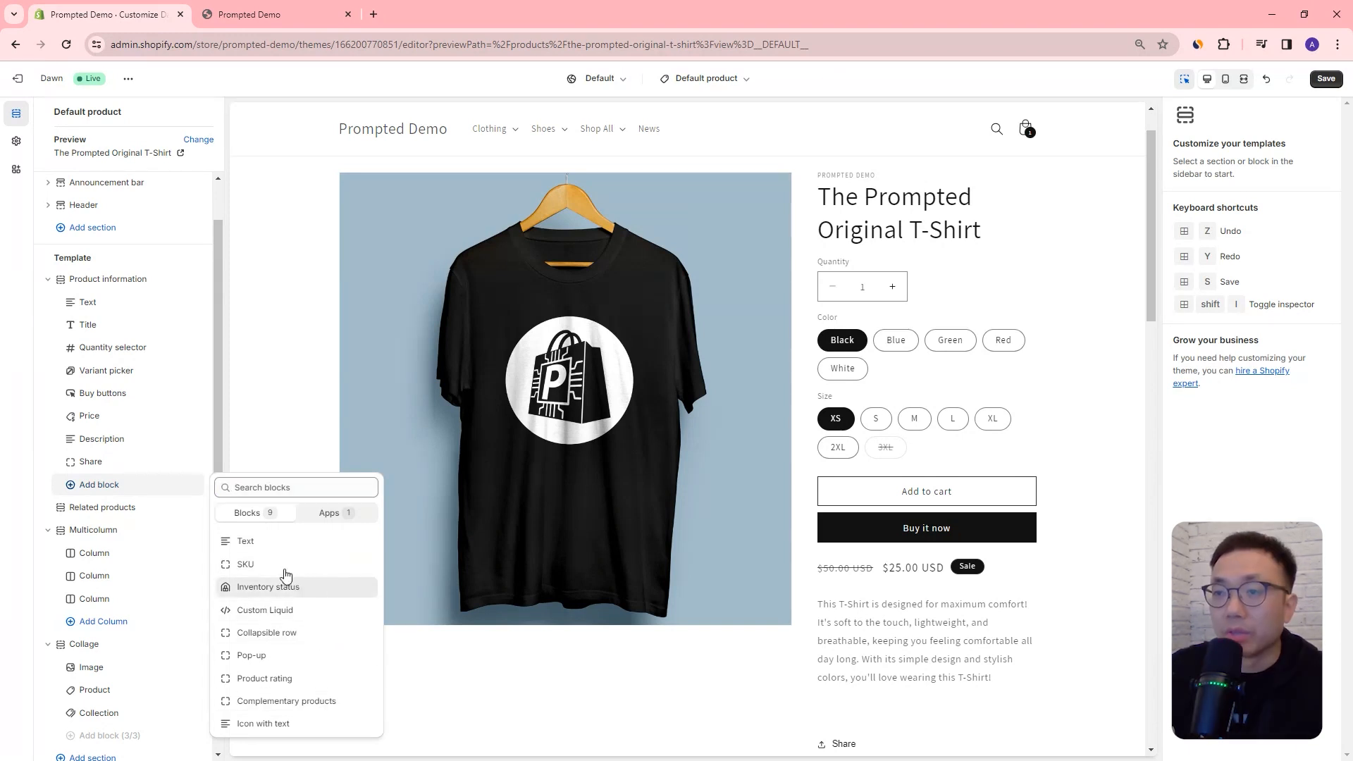
{"action": "left_click", "coordinate": [303, 588]}
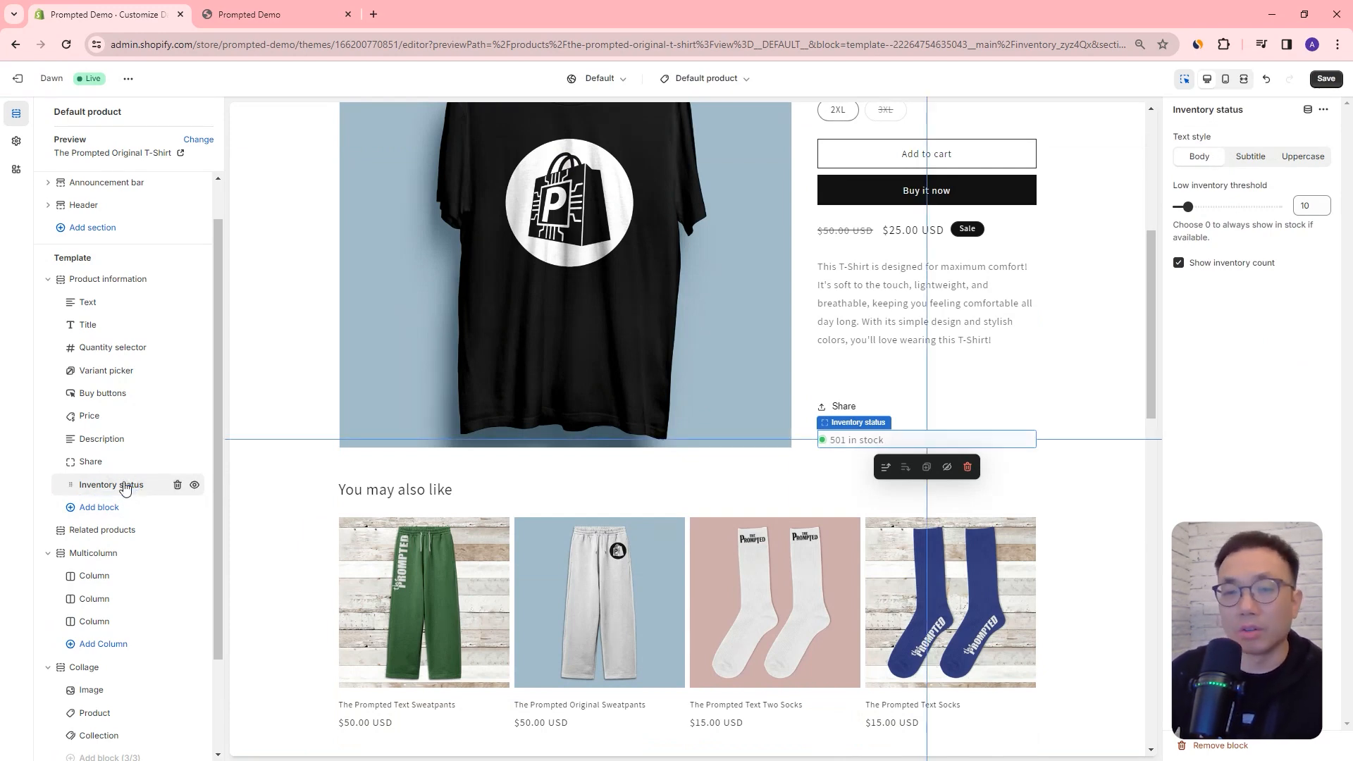
{"action": "left_click", "coordinate": [92, 508]}
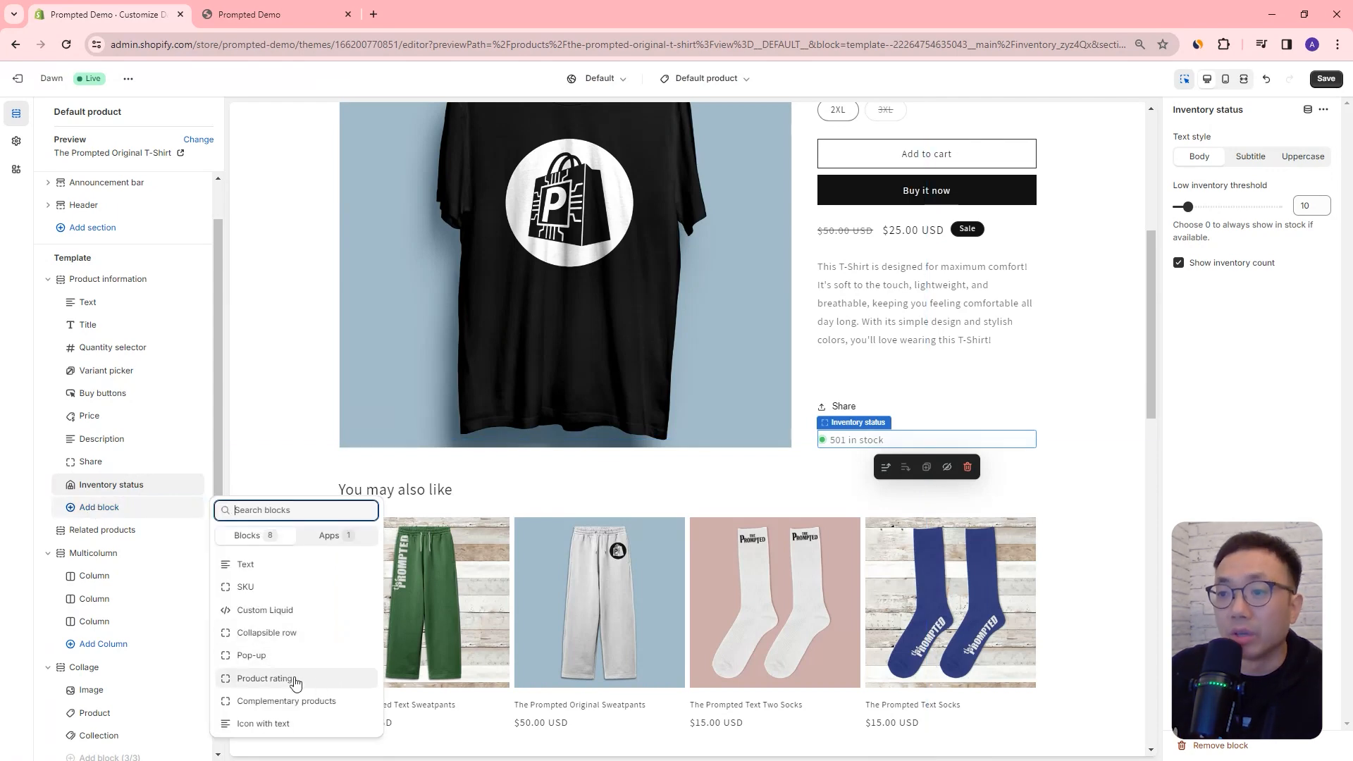
{"action": "left_click", "coordinate": [264, 678]}
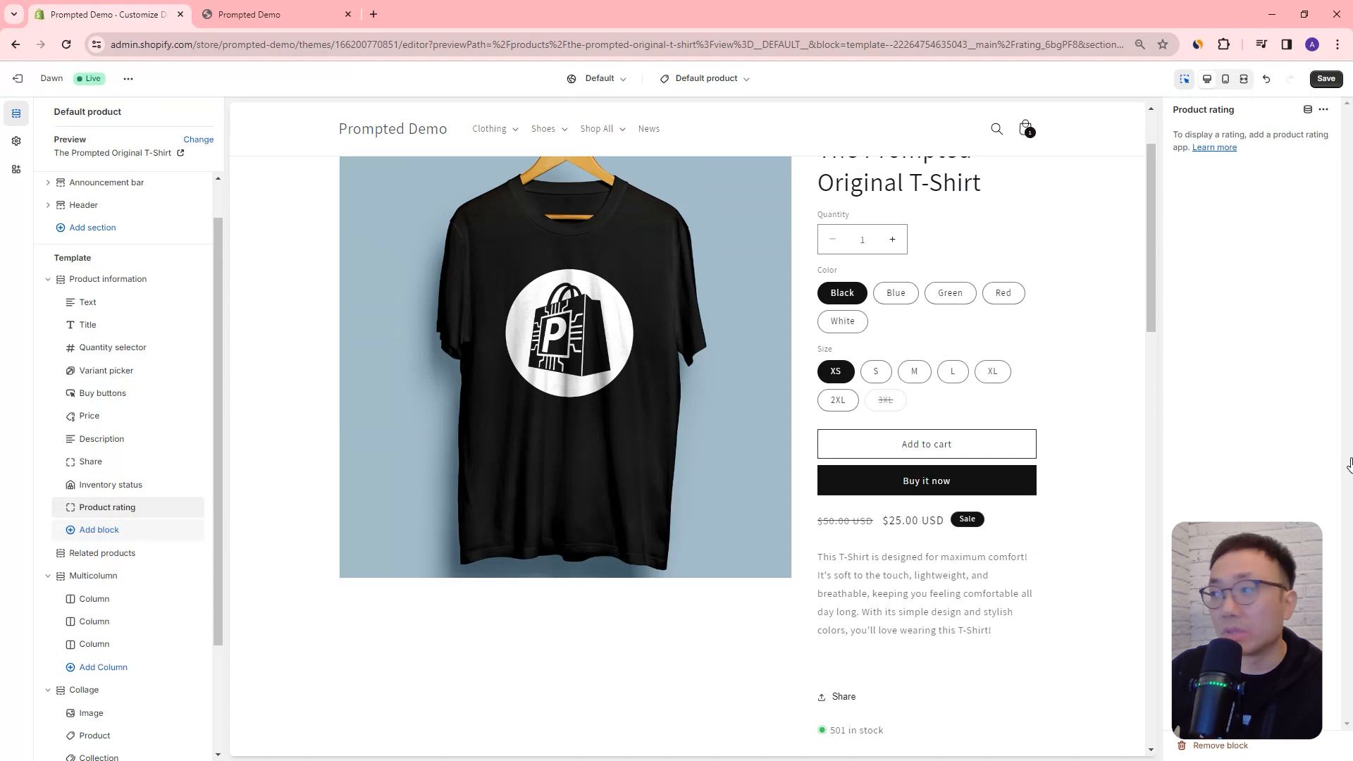
Step: Add a Collapsible row block below Product rating and expand the row in the preview
{"action": "left_click", "coordinate": [118, 535]}
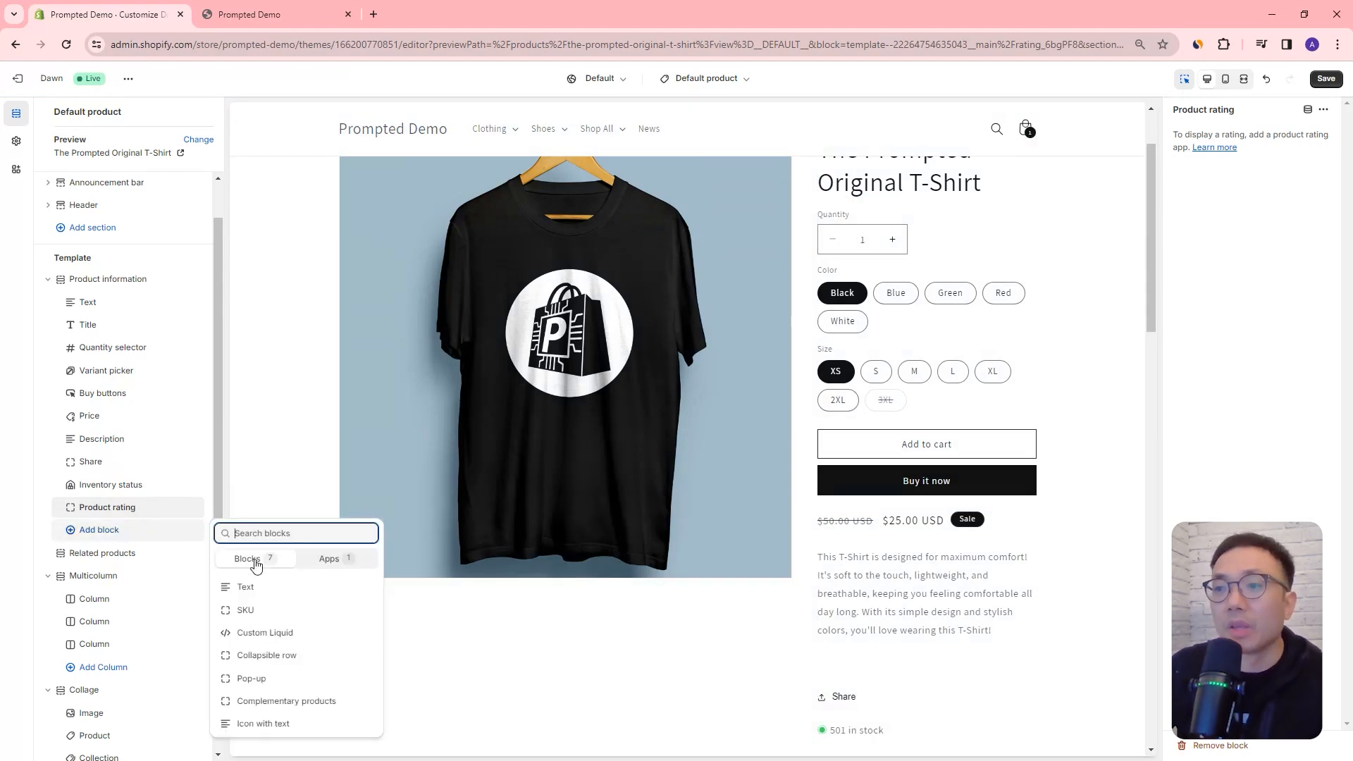
{"action": "left_click", "coordinate": [310, 655]}
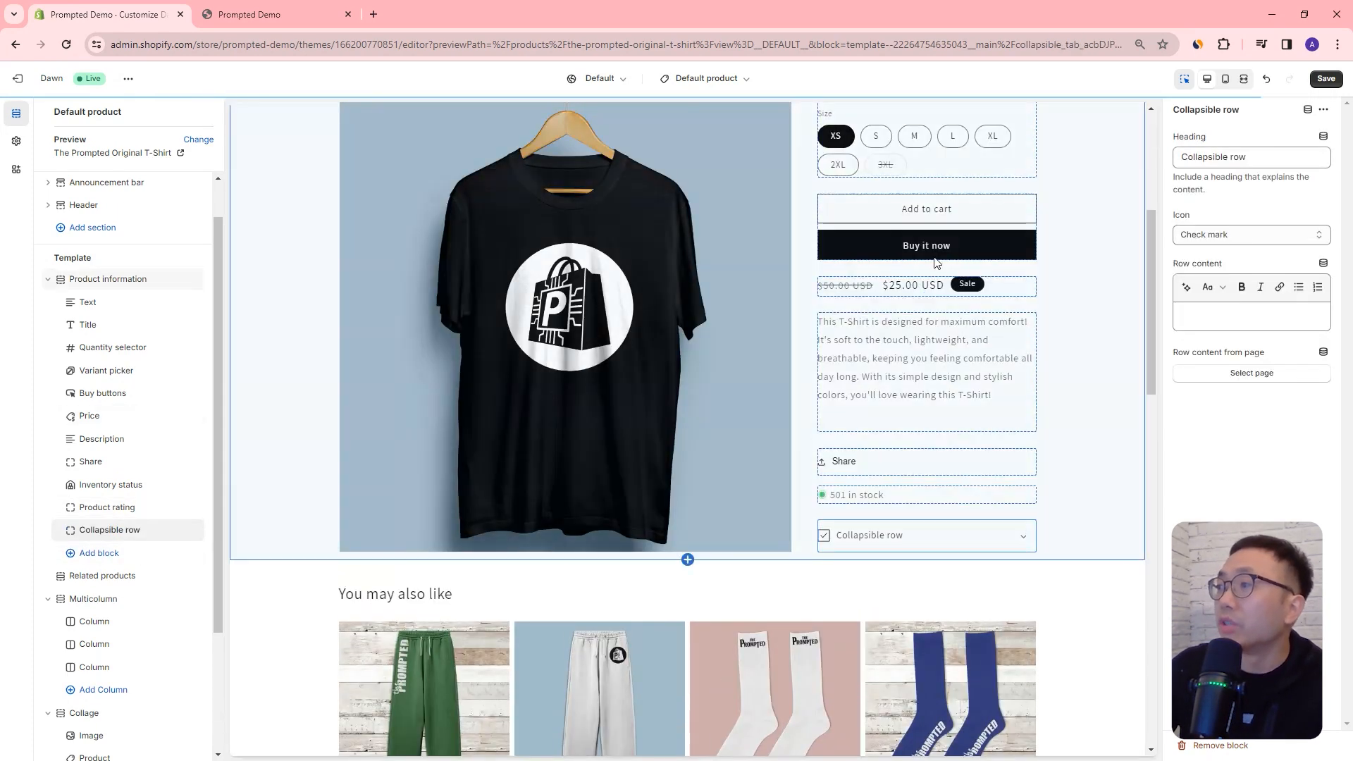
{"action": "scroll", "coordinate": [938, 264], "scroll_direction": "up", "scroll_amount": 1}
{"action": "left_click", "coordinate": [1024, 635]}
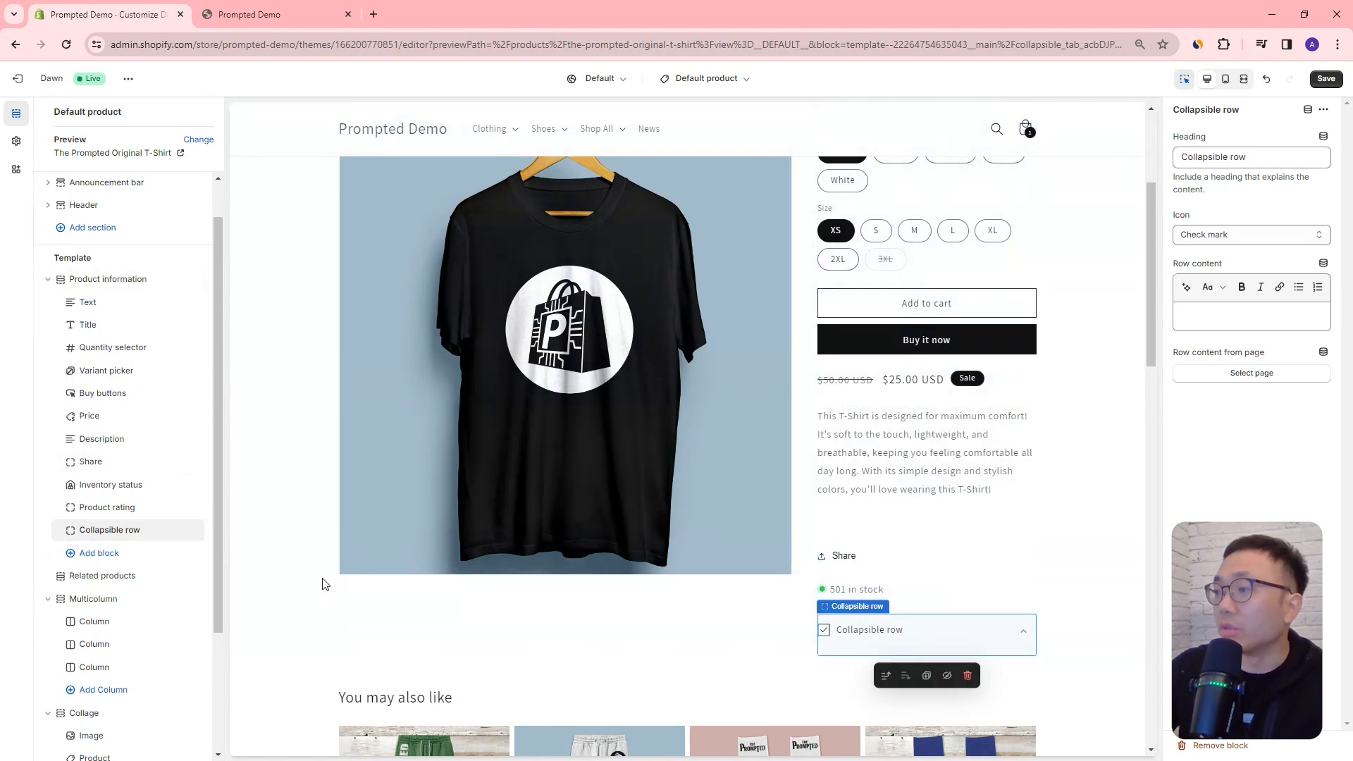
{"action": "left_click", "coordinate": [927, 638]}
{"action": "left_click", "coordinate": [927, 637]}
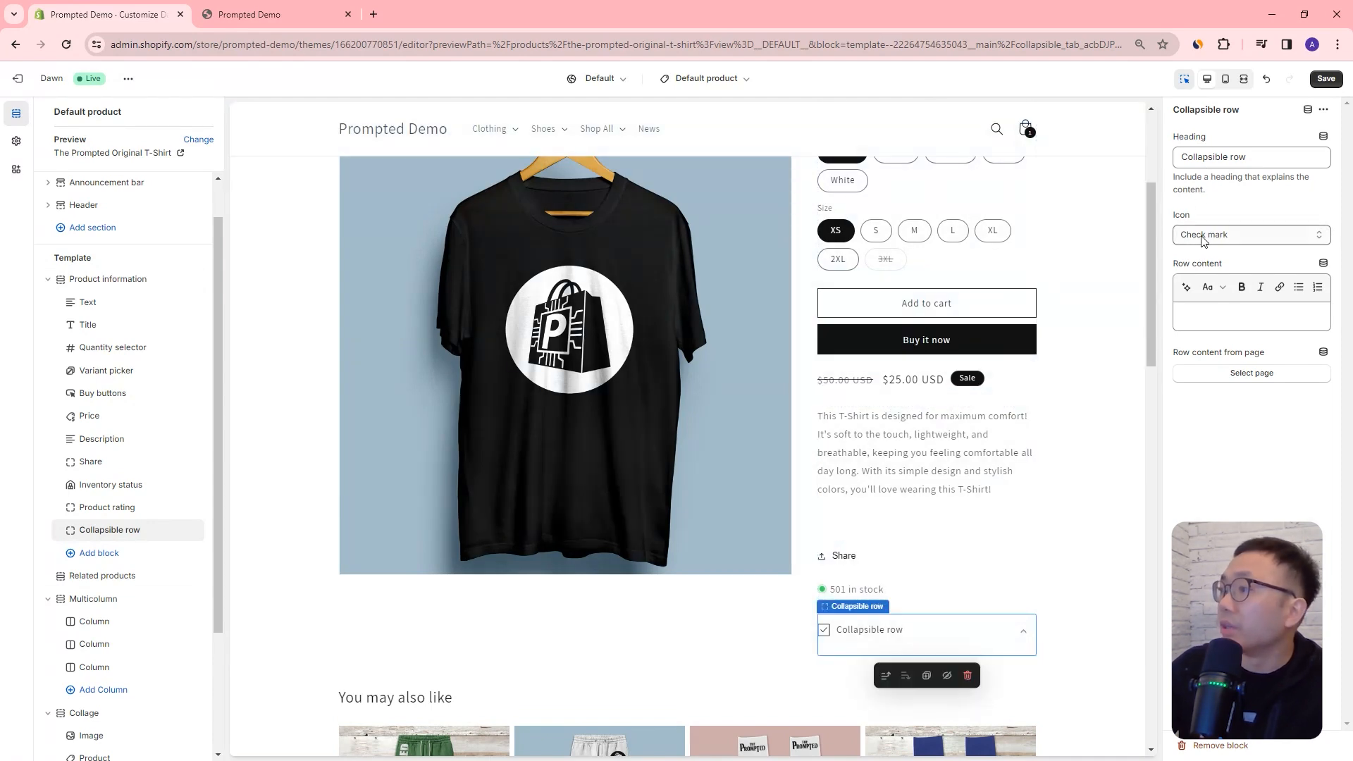
Step: Set the collapsible row's icon to Carrot and pick the Size Chart page as its content, expanding the row to check it
{"action": "left_click", "coordinate": [1227, 235]}
{"action": "left_click", "coordinate": [1229, 320]}
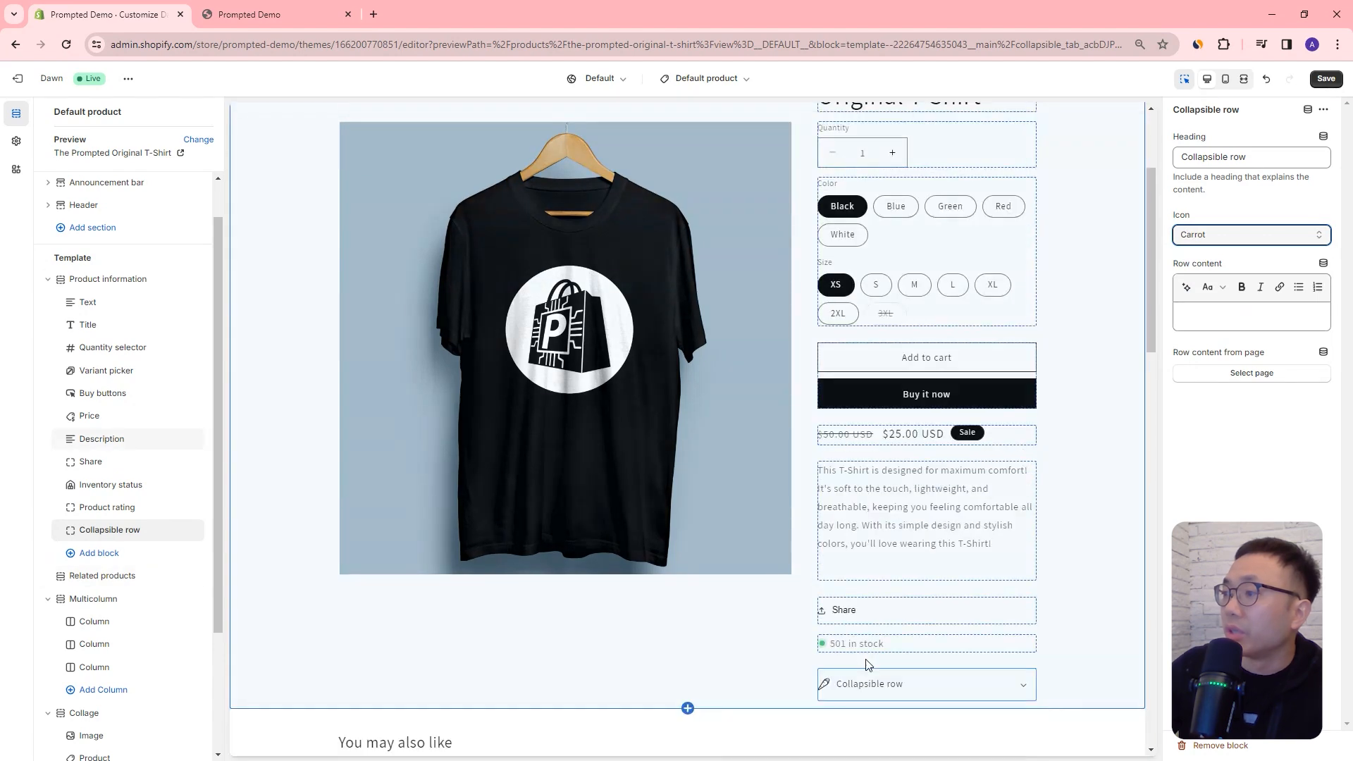
{"action": "left_click", "coordinate": [1277, 374]}
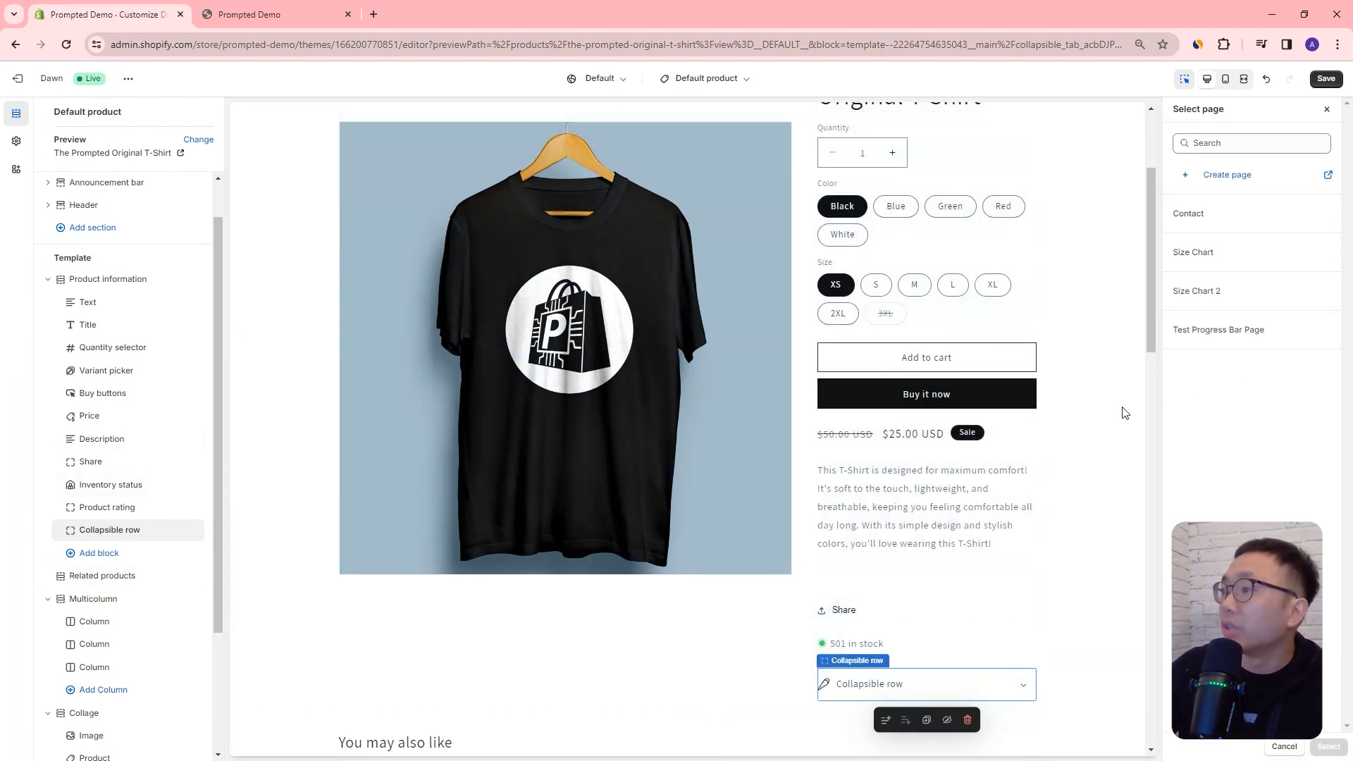
{"action": "left_click", "coordinate": [1230, 255]}
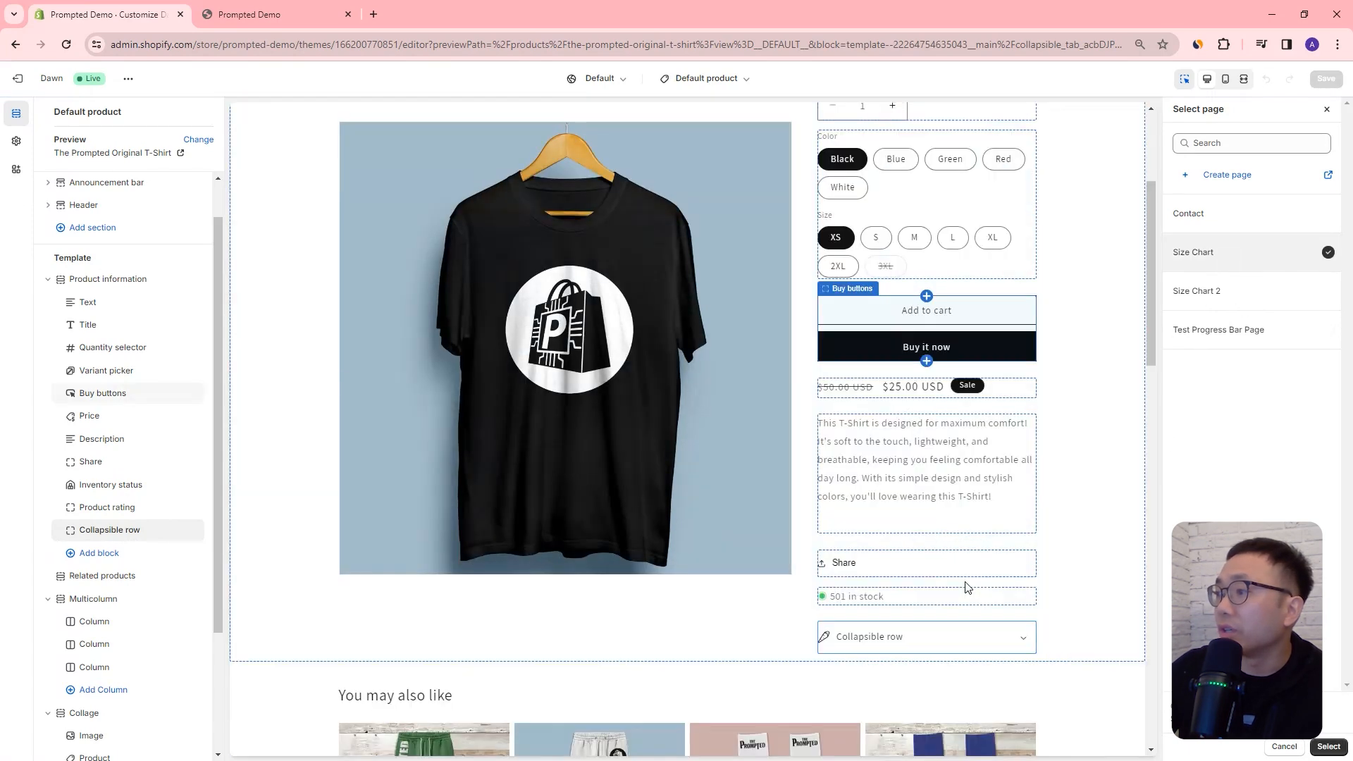
{"action": "left_click", "coordinate": [1025, 643]}
{"action": "scroll", "coordinate": [854, 497], "scroll_direction": "down", "scroll_amount": 3}
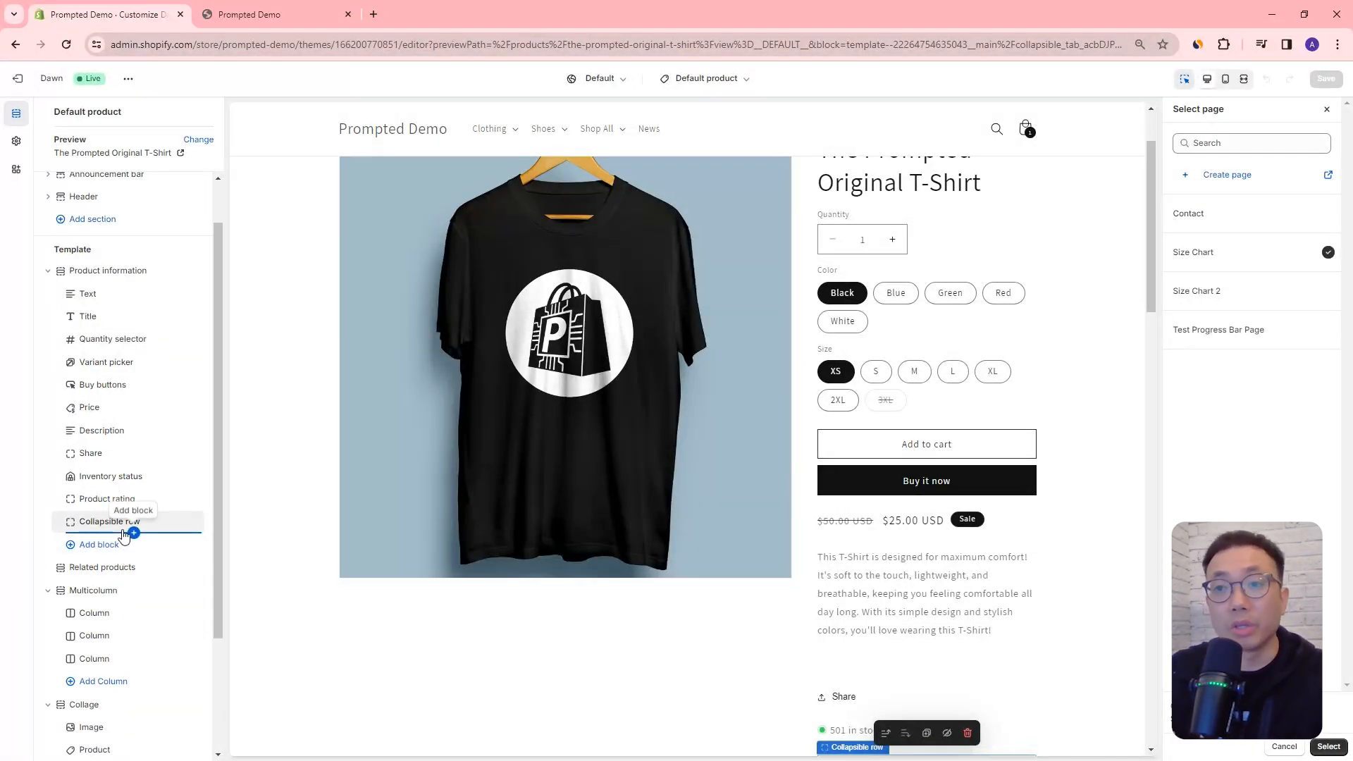
Step: Switch the editor to the Home page template
{"action": "left_click_drag", "start_coordinate": [218, 317], "coordinate": [219, 319]}
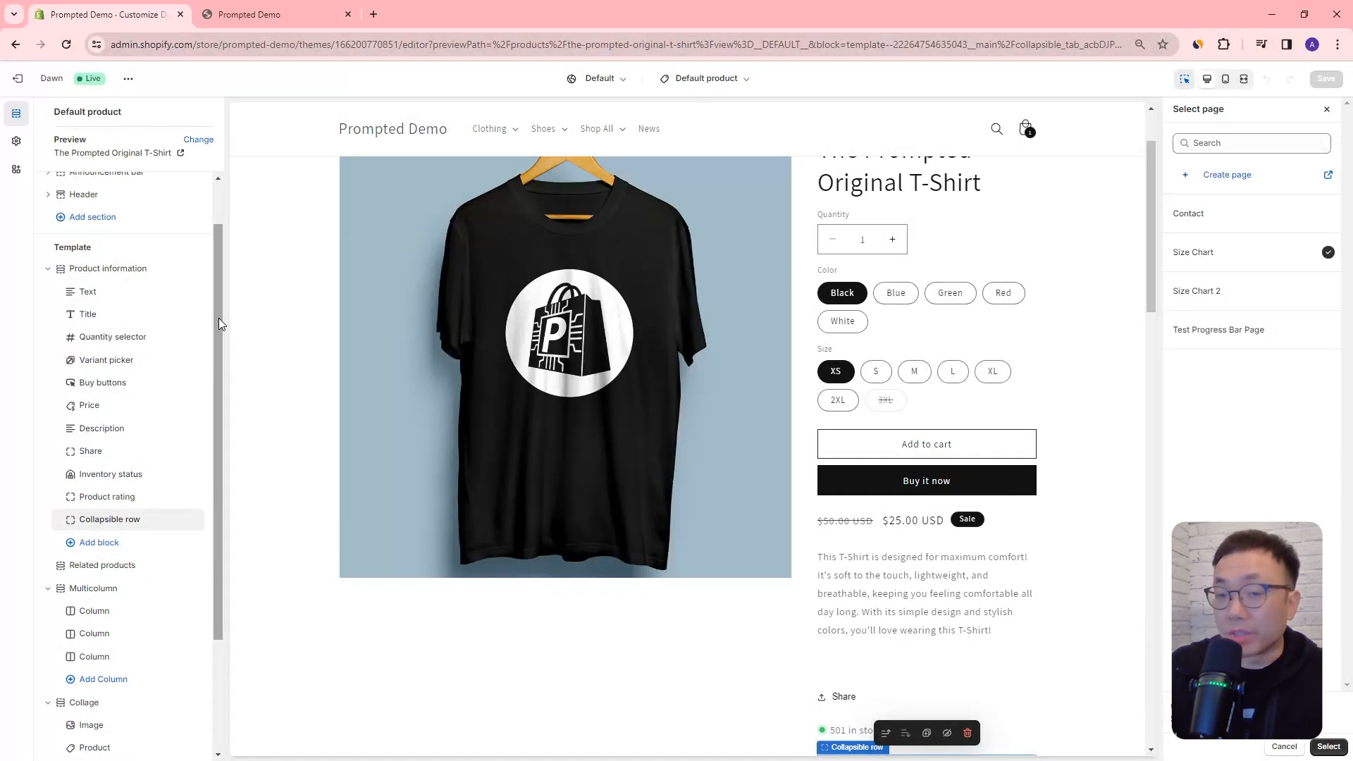
{"action": "left_click_drag", "start_coordinate": [219, 319], "coordinate": [227, 302]}
{"action": "left_click", "coordinate": [721, 81]}
{"action": "left_click", "coordinate": [694, 141]}
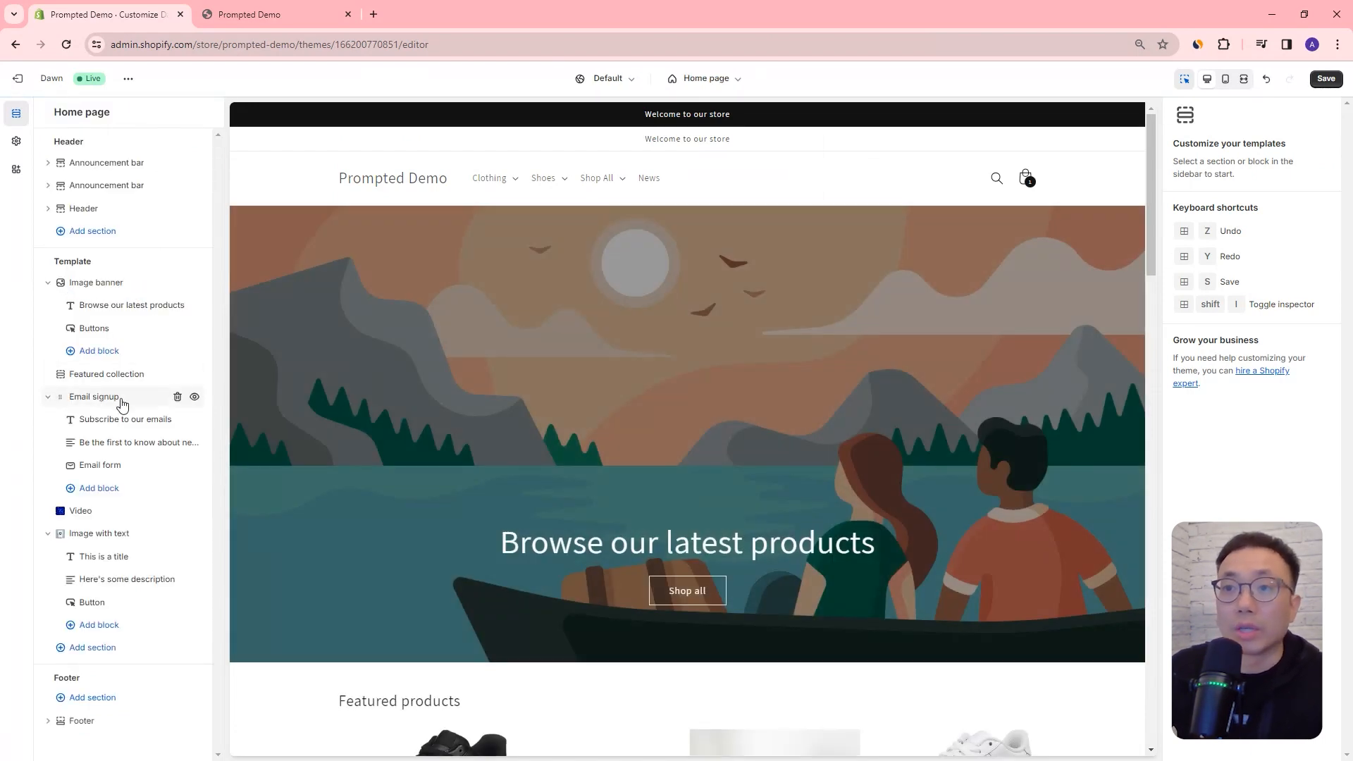
Step: Check which blocks can be added to the Email signup section and move its Email form above the description text
{"action": "mouse_move", "coordinate": [116, 402]}
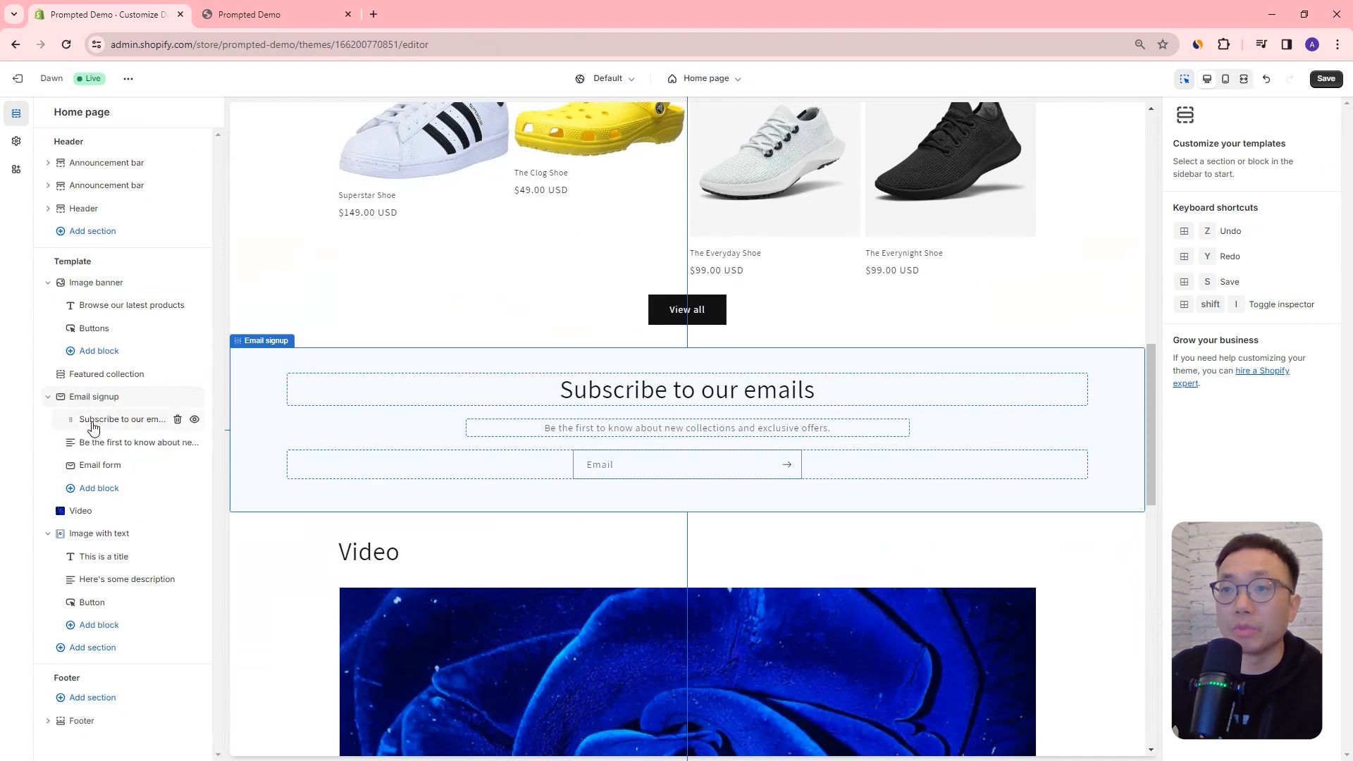
{"action": "left_click", "coordinate": [95, 488]}
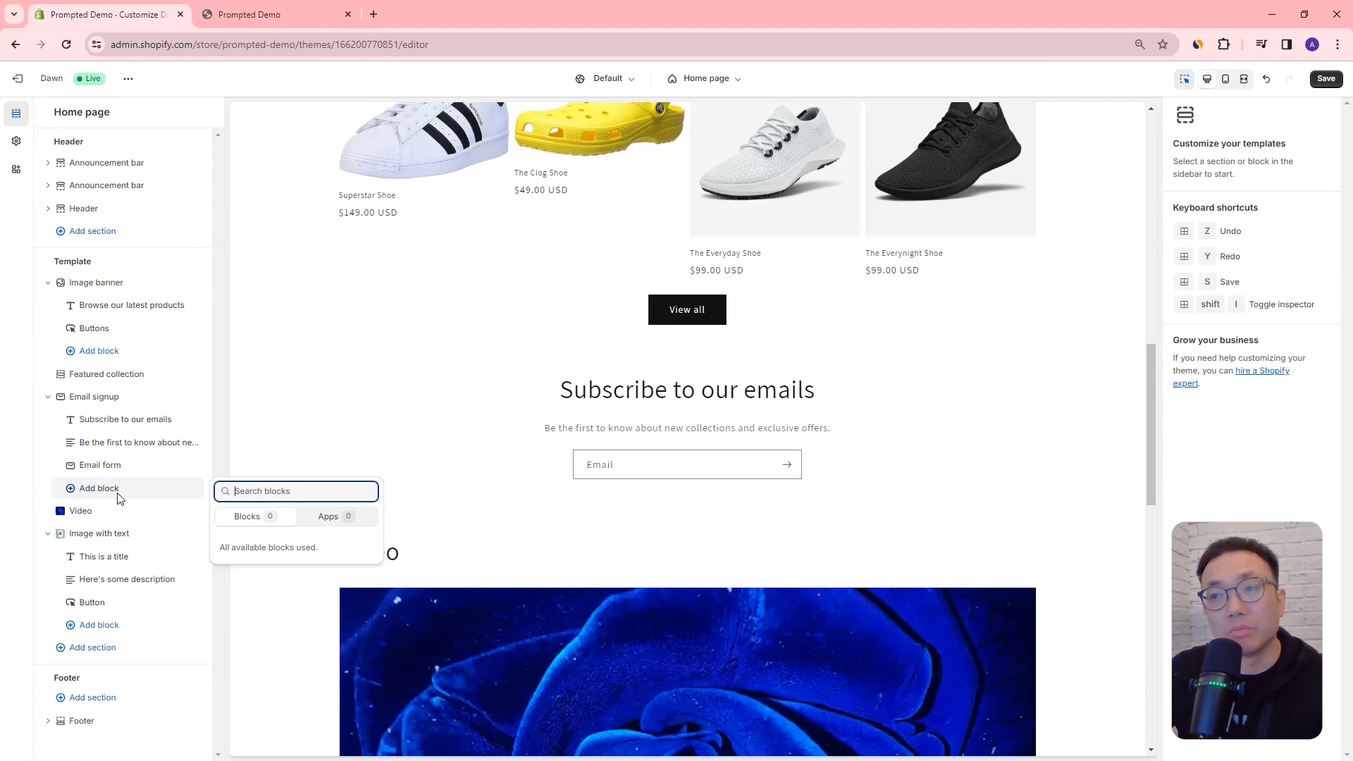
{"action": "left_click_drag", "start_coordinate": [70, 469], "coordinate": [72, 444]}
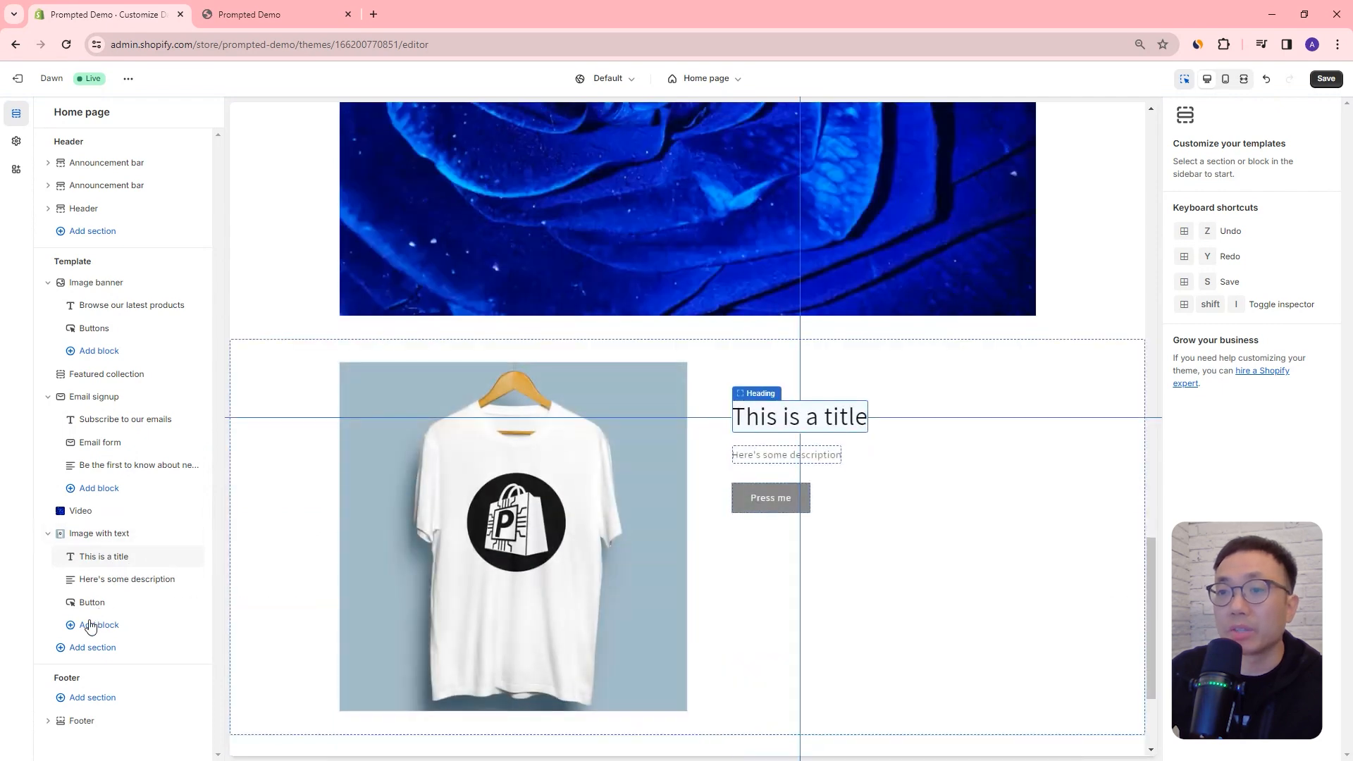
Step: Add a Caption block to the Image with text section and move the description block above the title
{"action": "left_click", "coordinate": [91, 627]}
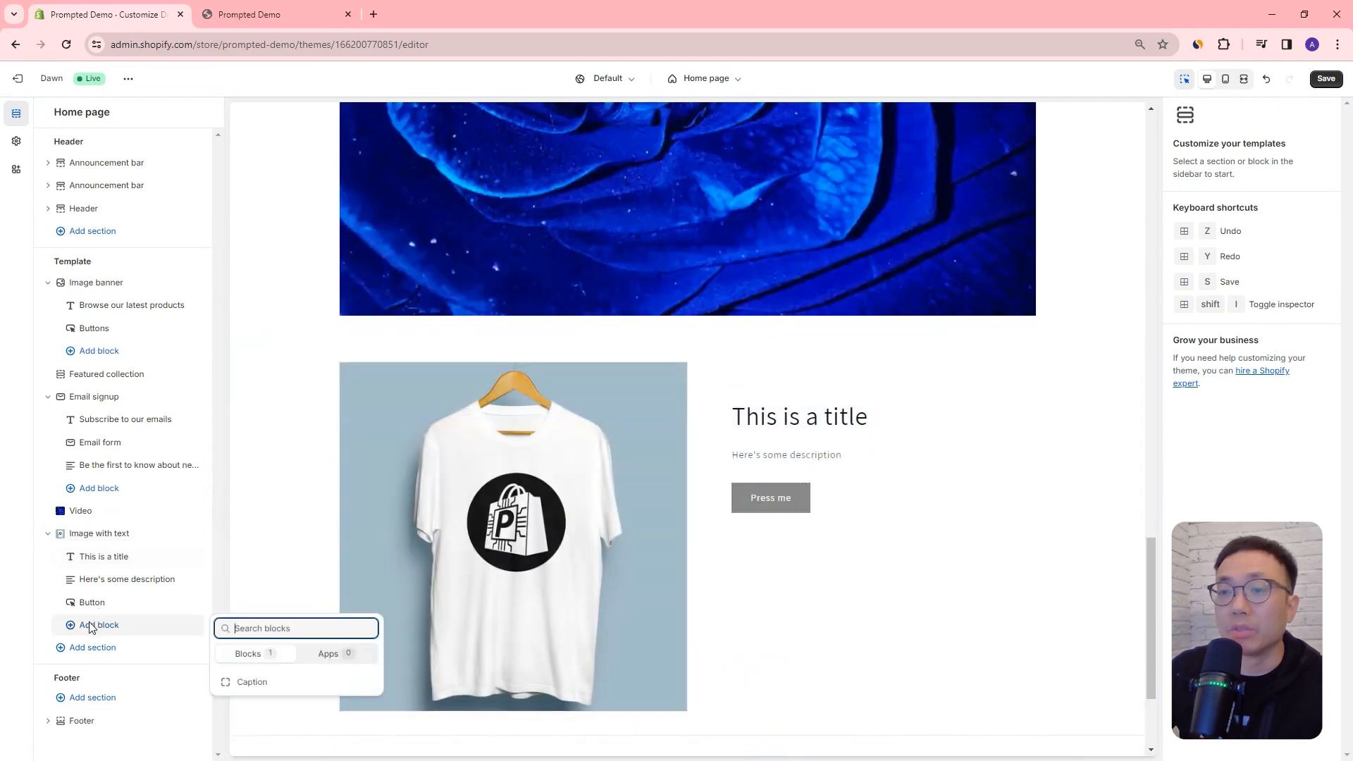
{"action": "left_click", "coordinate": [267, 682]}
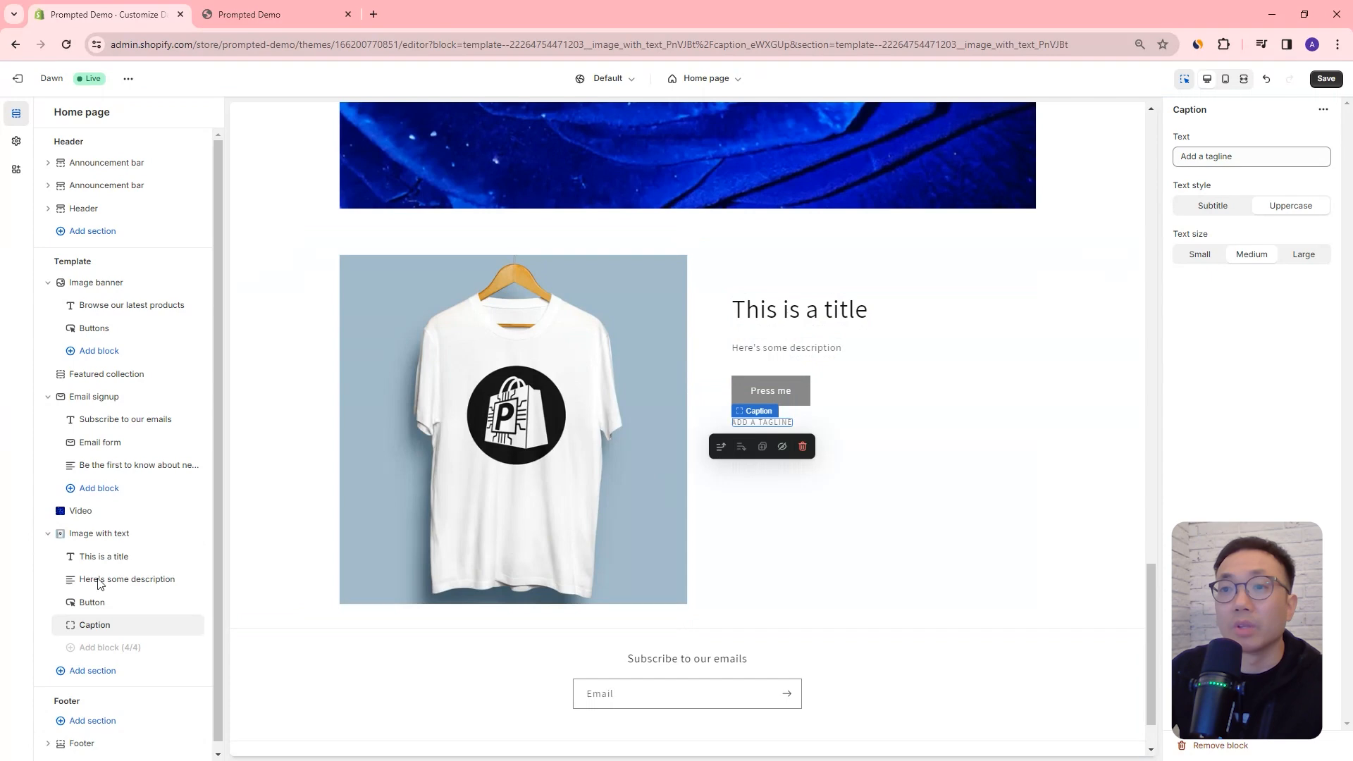
{"action": "left_click_drag", "start_coordinate": [60, 583], "coordinate": [69, 553]}
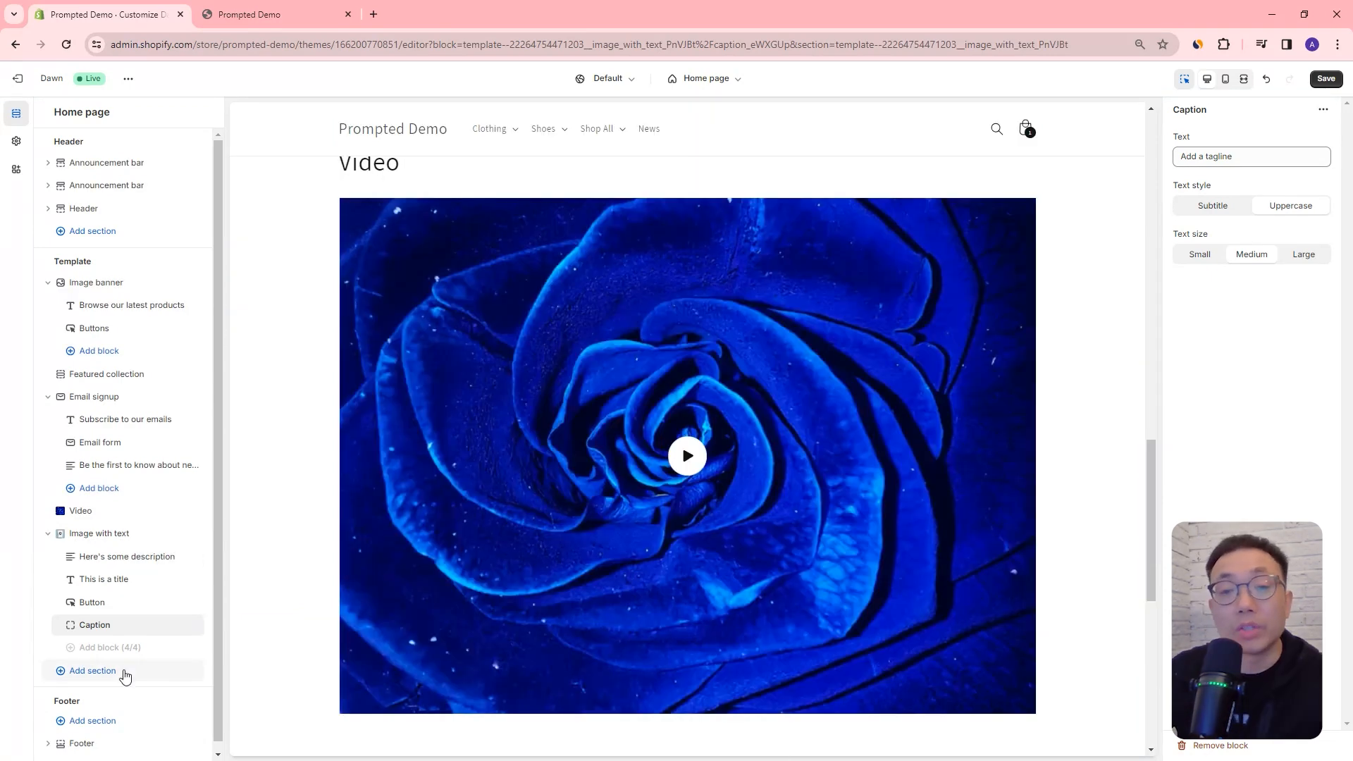
Step: Check which app sections can be added to the home page and which blocks Email signup offers
{"action": "left_click", "coordinate": [126, 675]}
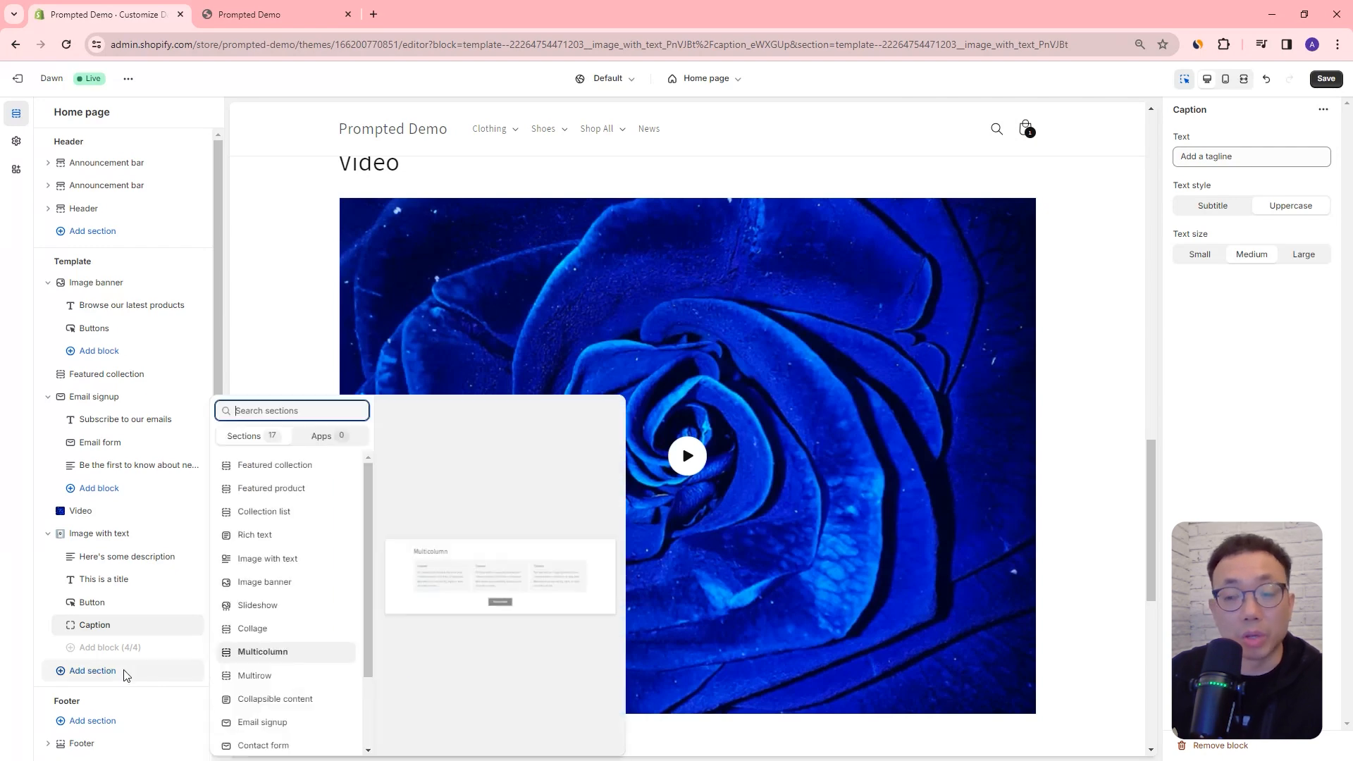
{"action": "left_click", "coordinate": [341, 440]}
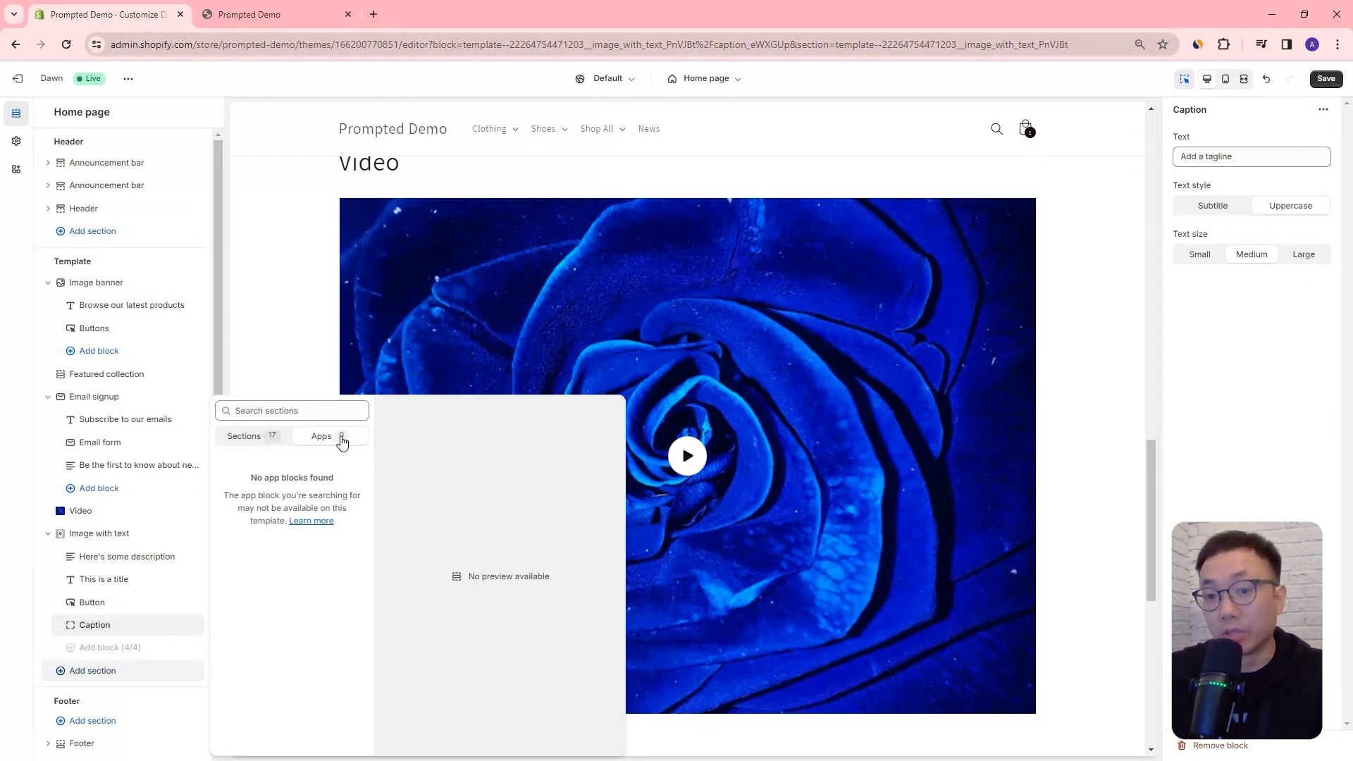
{"action": "left_click", "coordinate": [99, 489]}
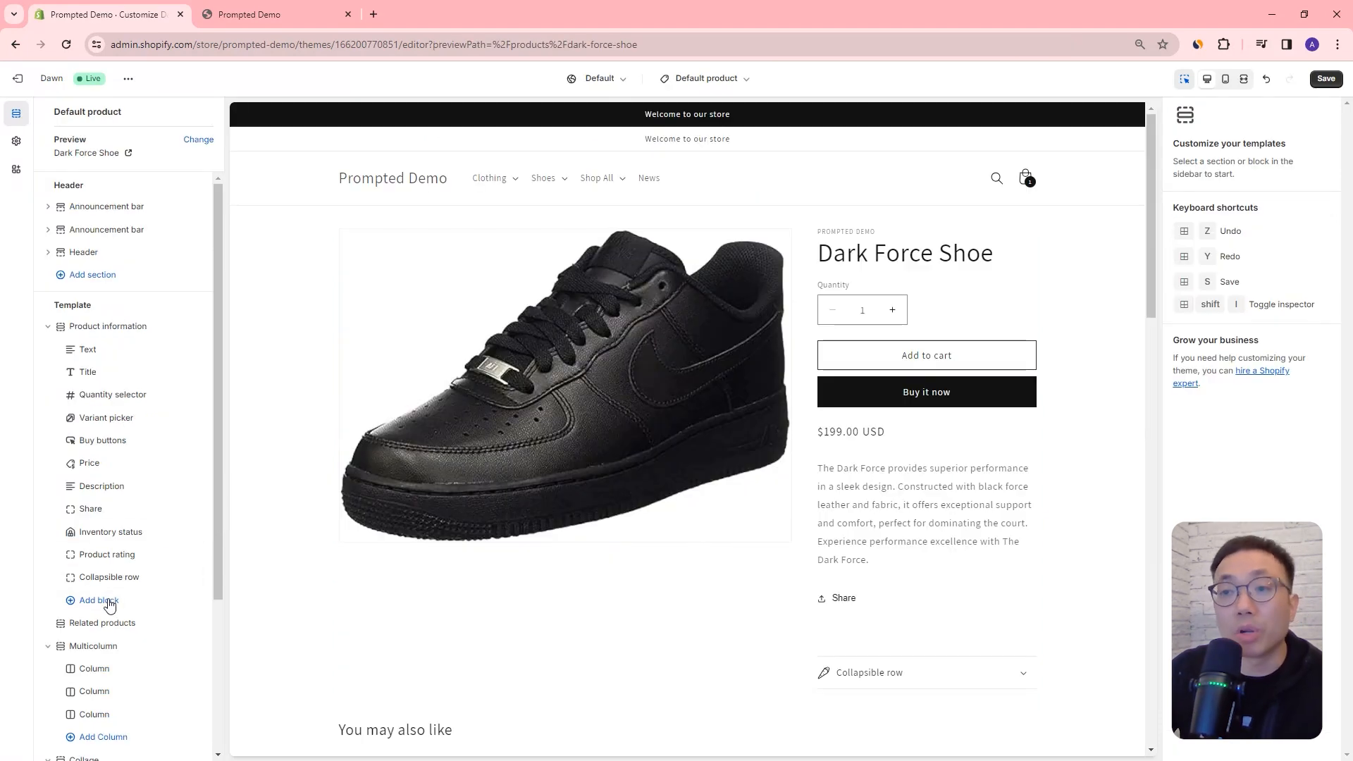
Step: In the Default product template, add the Subscription widget app block below Collapsible row in Product information
{"action": "left_click", "coordinate": [103, 600]}
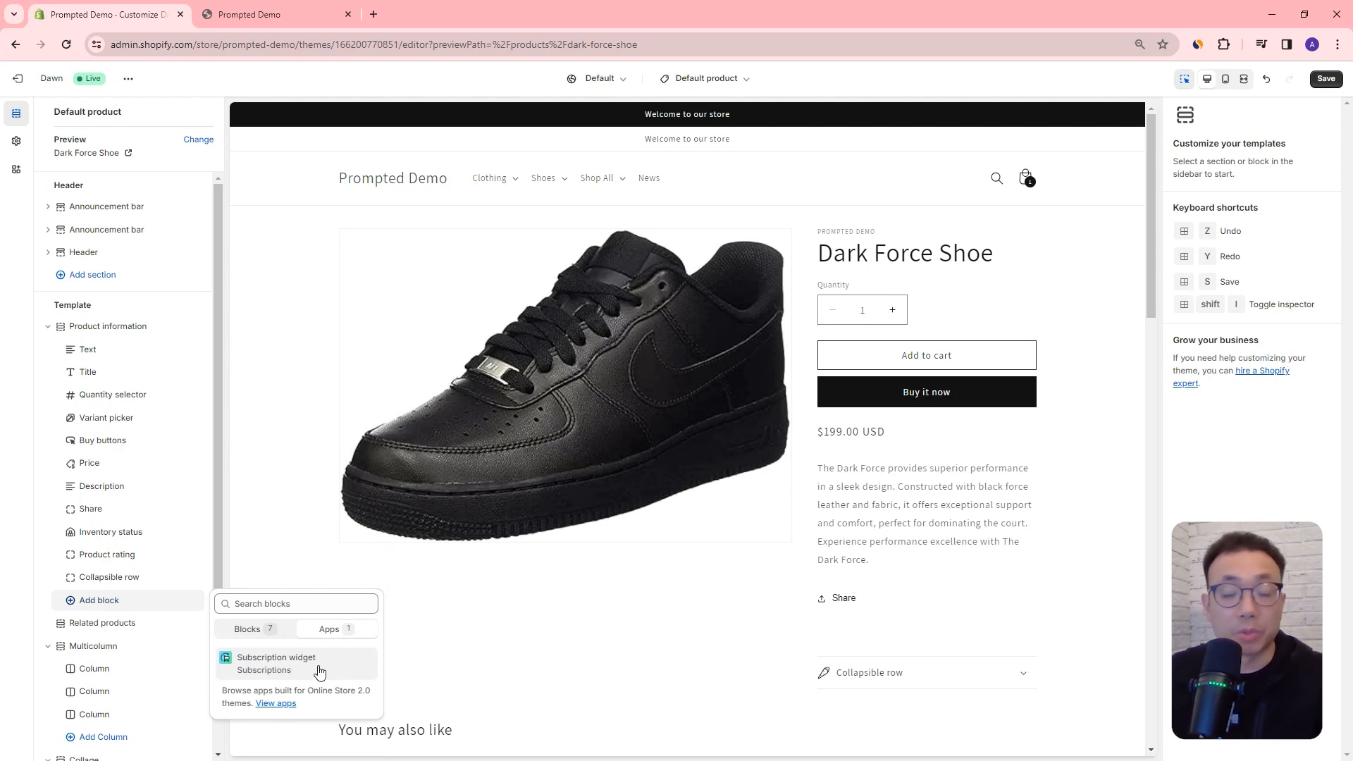
{"action": "left_click", "coordinate": [219, 500]}
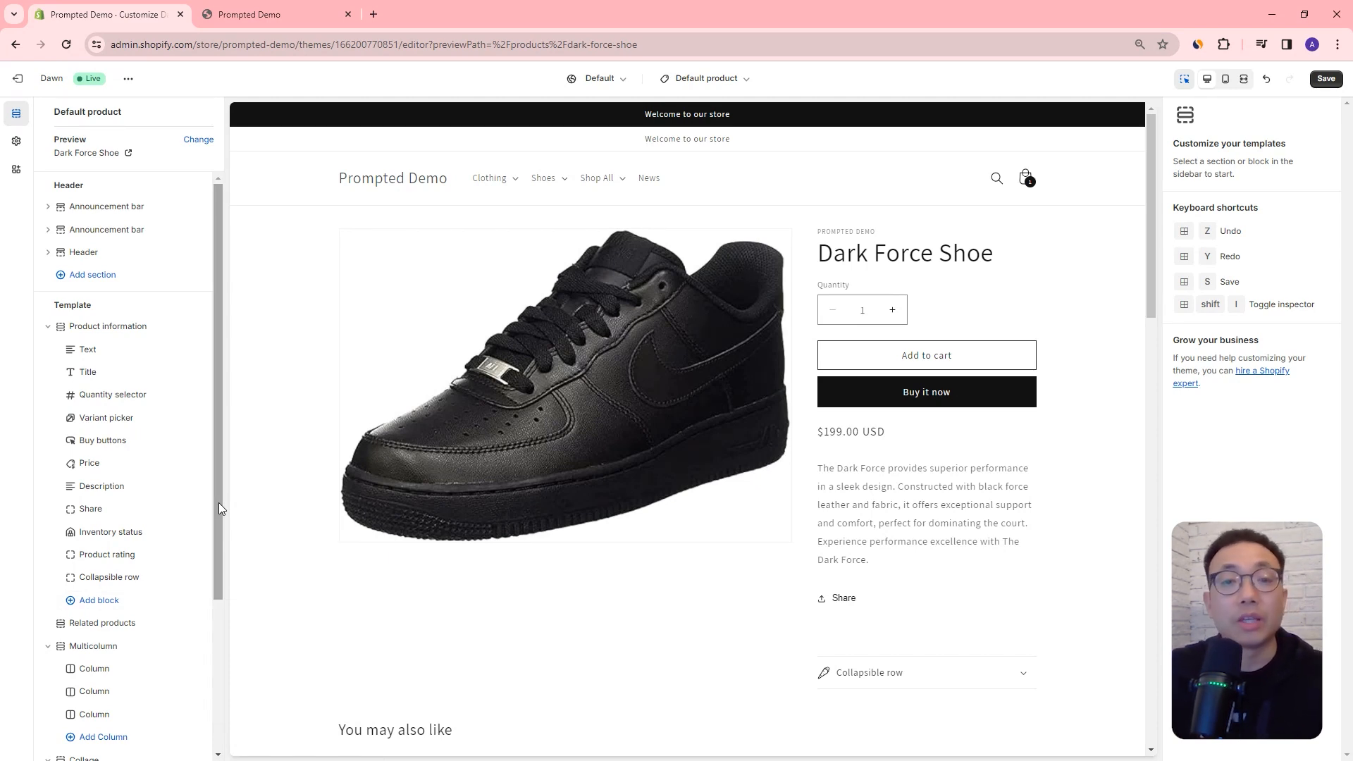
{"action": "left_click", "coordinate": [134, 601]}
{"action": "left_click", "coordinate": [332, 576]}
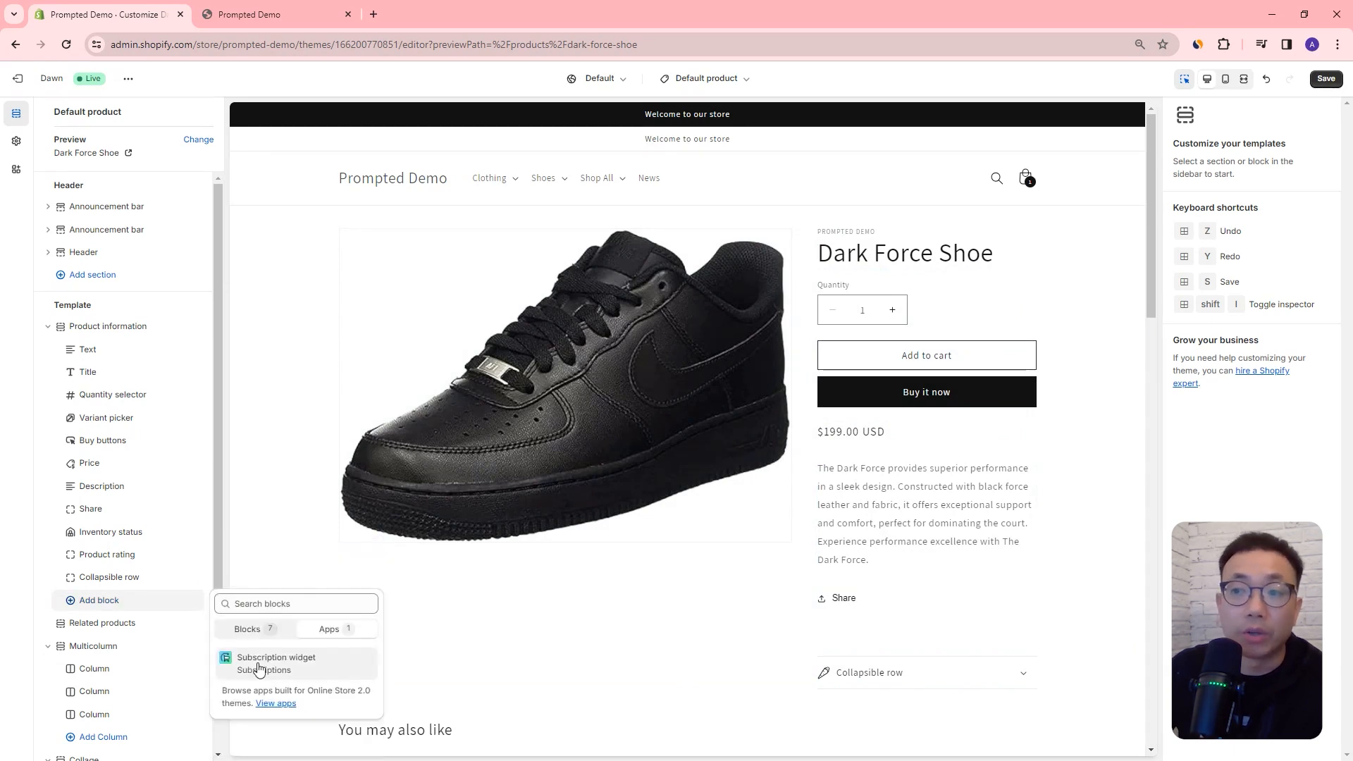
{"action": "left_click", "coordinate": [273, 660]}
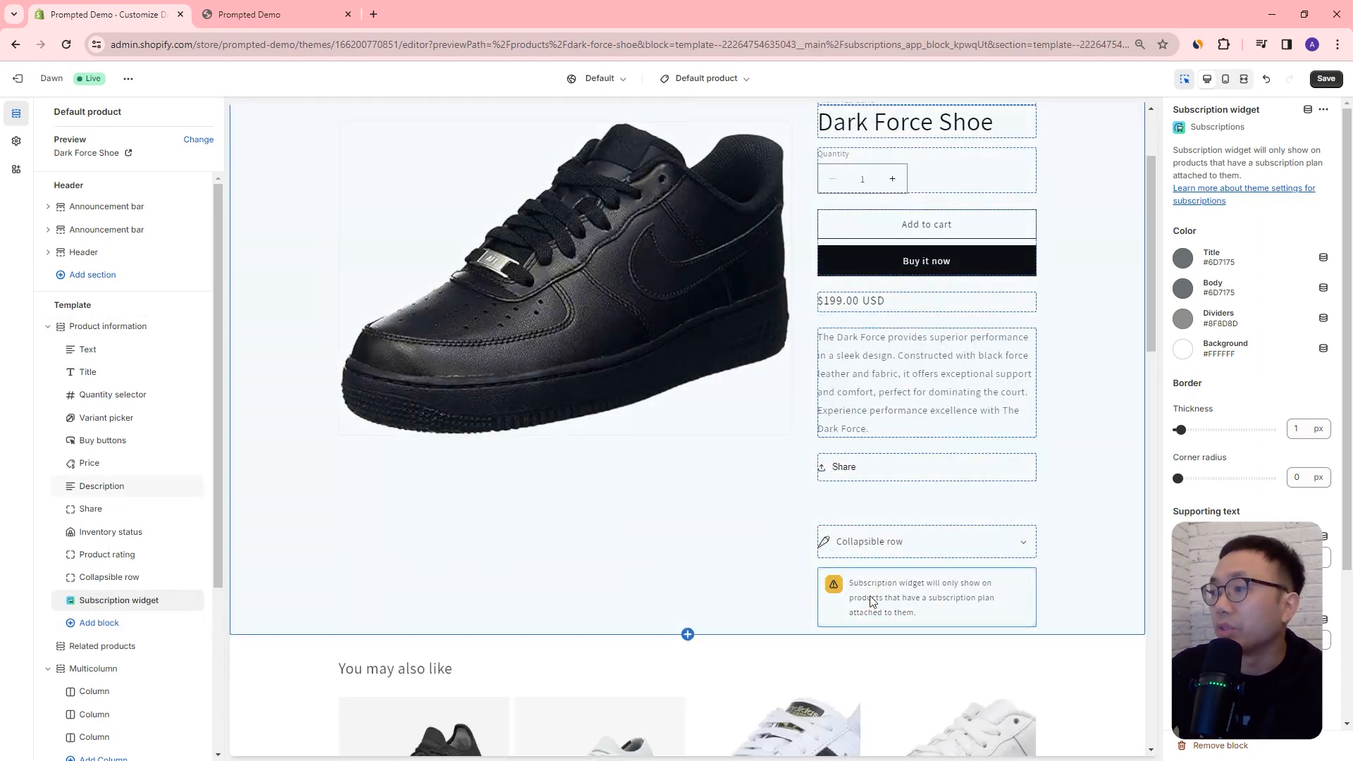
Step: Move the Subscription widget block between Description and Share in Product information, and save the template
{"action": "left_click_drag", "start_coordinate": [61, 600], "coordinate": [158, 538]}
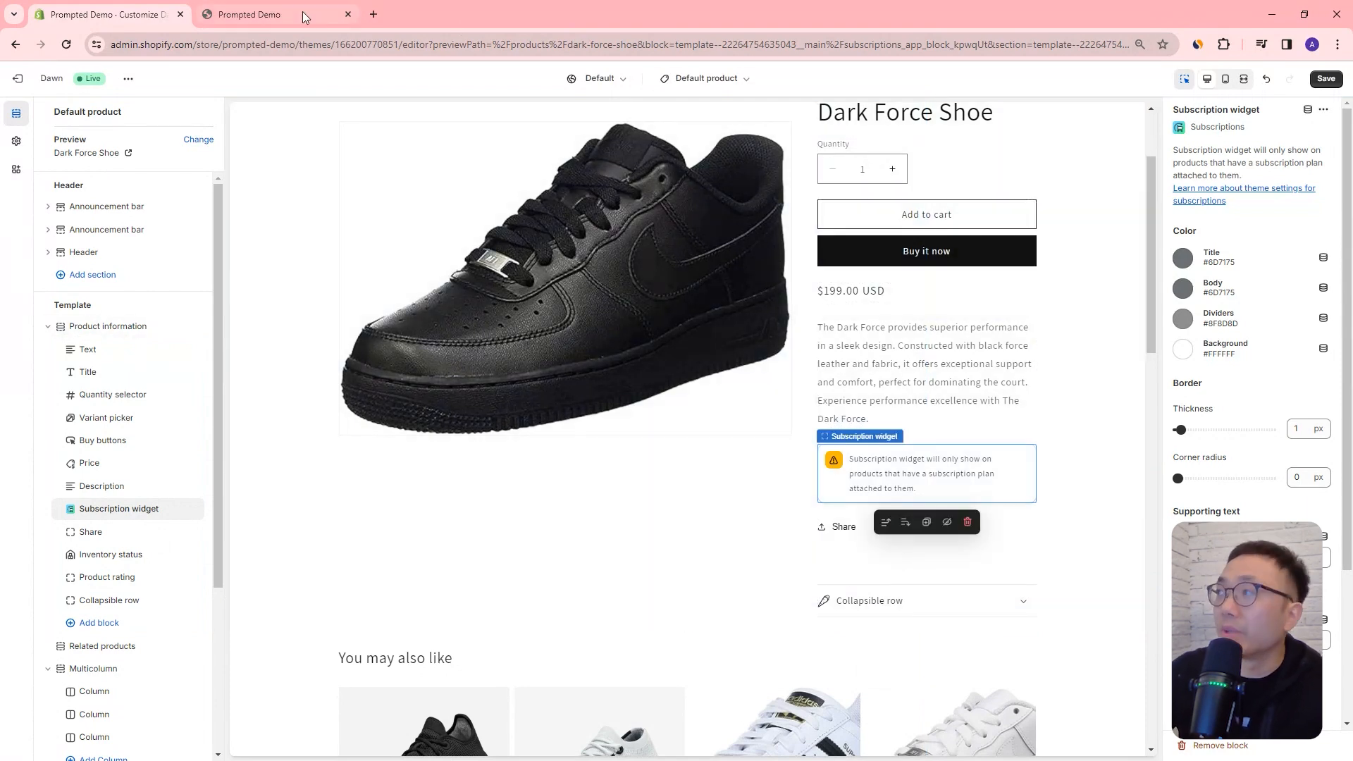
{"action": "left_click", "coordinate": [1324, 80]}
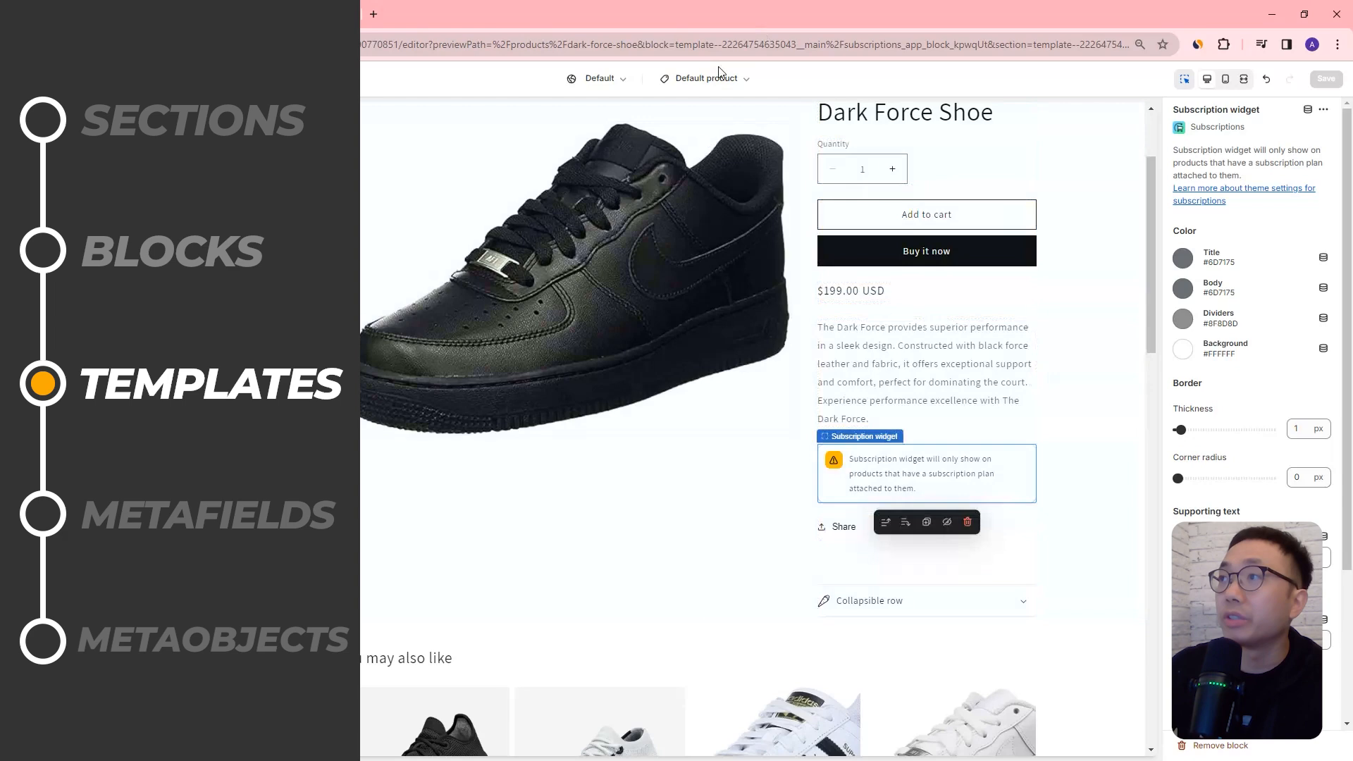
Step: Examine which template types and collection templates are available, and look over the Dark Force Shoe product page
{"action": "scroll", "coordinate": [792, 213], "scroll_direction": "up", "scroll_amount": 3}
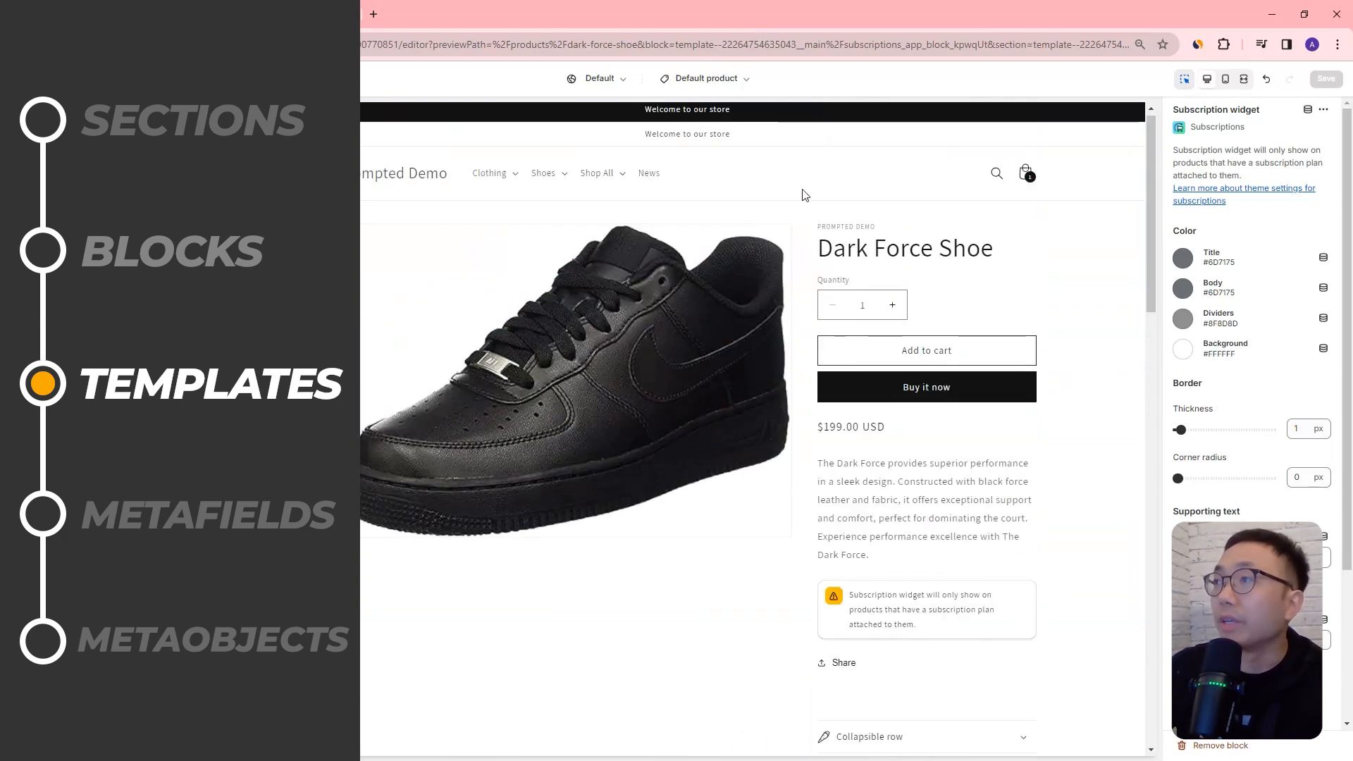
{"action": "left_click", "coordinate": [739, 80]}
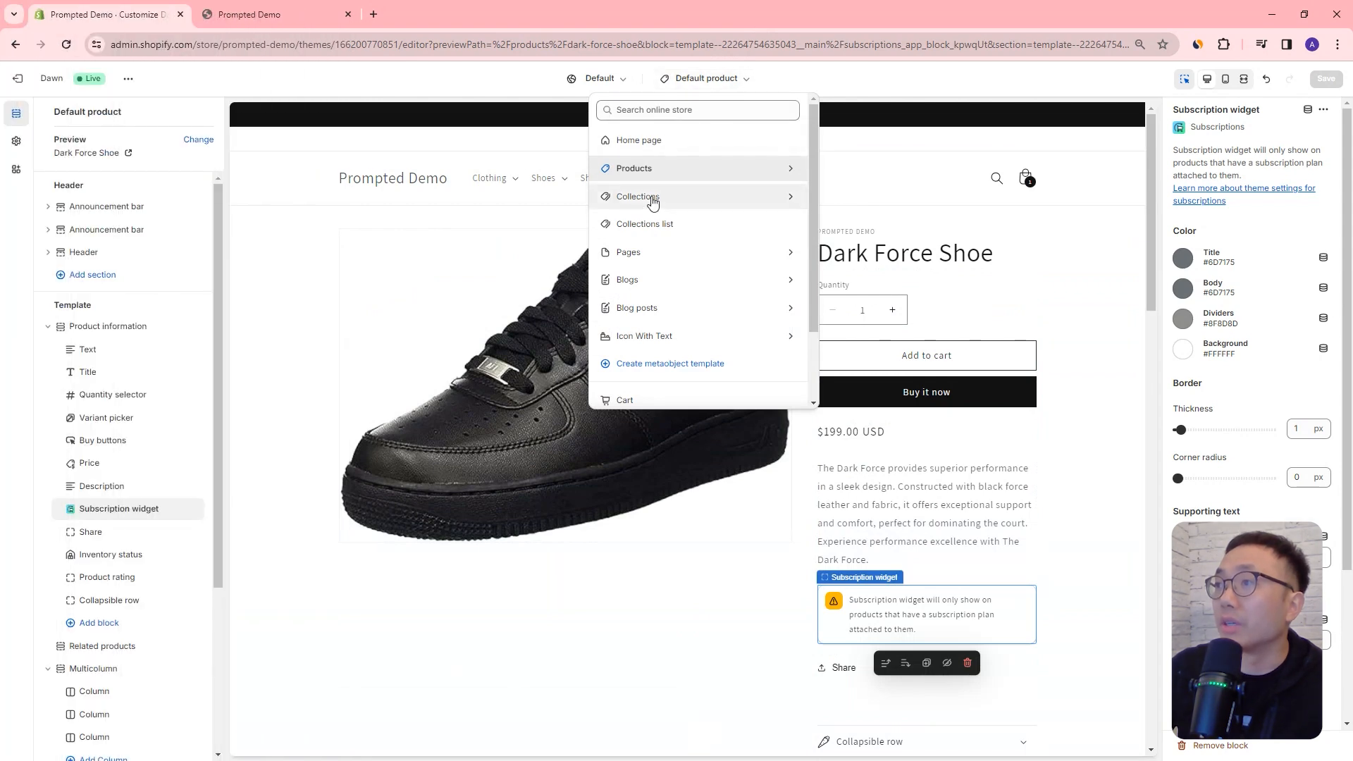
{"action": "left_click", "coordinate": [654, 199]}
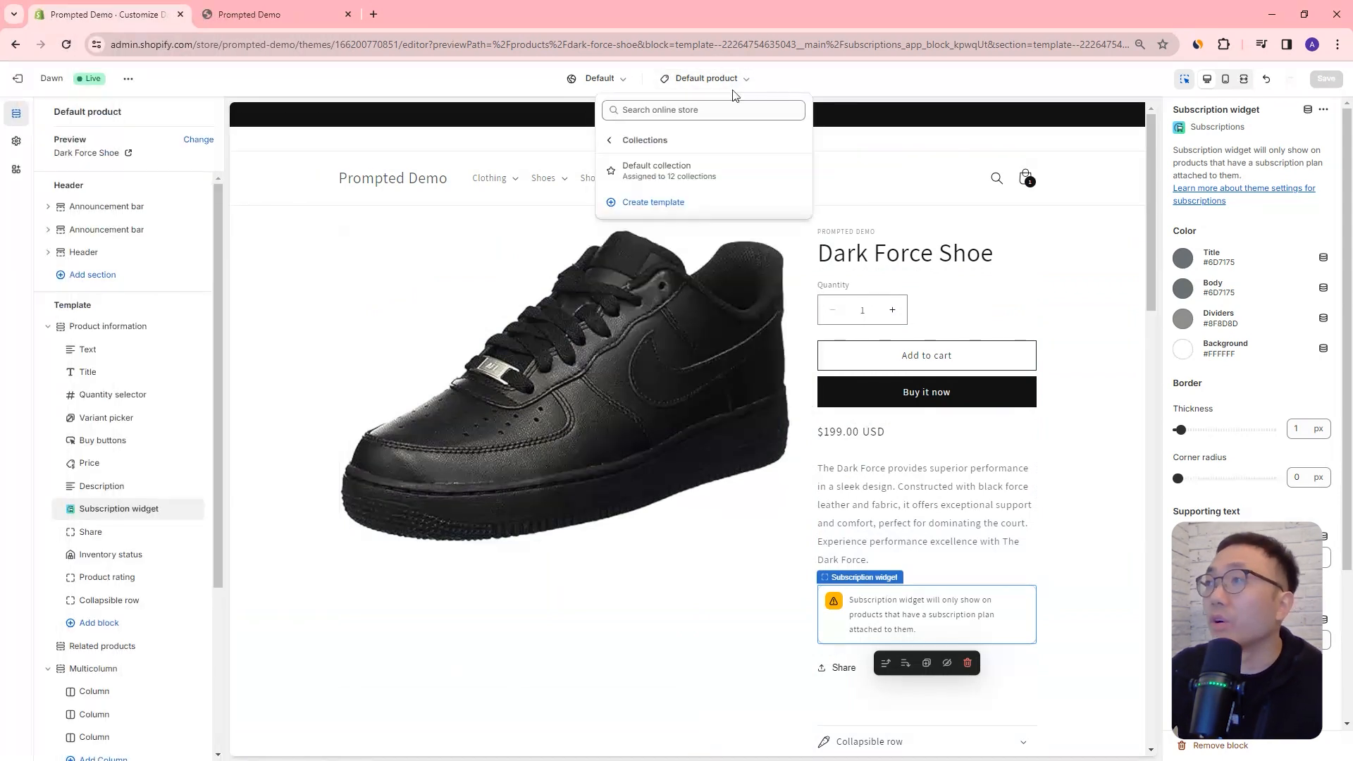
{"action": "left_click", "coordinate": [713, 82]}
{"action": "left_click", "coordinate": [712, 82]}
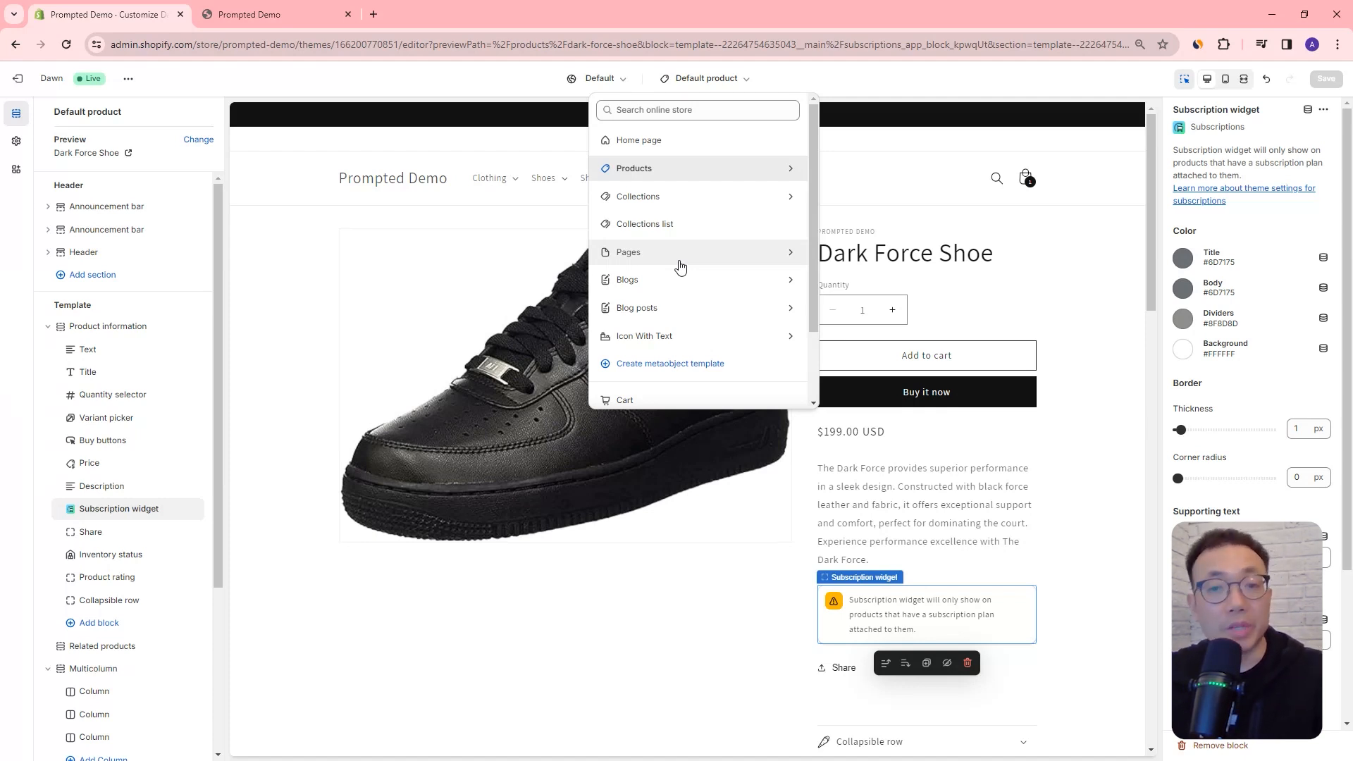
{"action": "left_click", "coordinate": [1001, 252]}
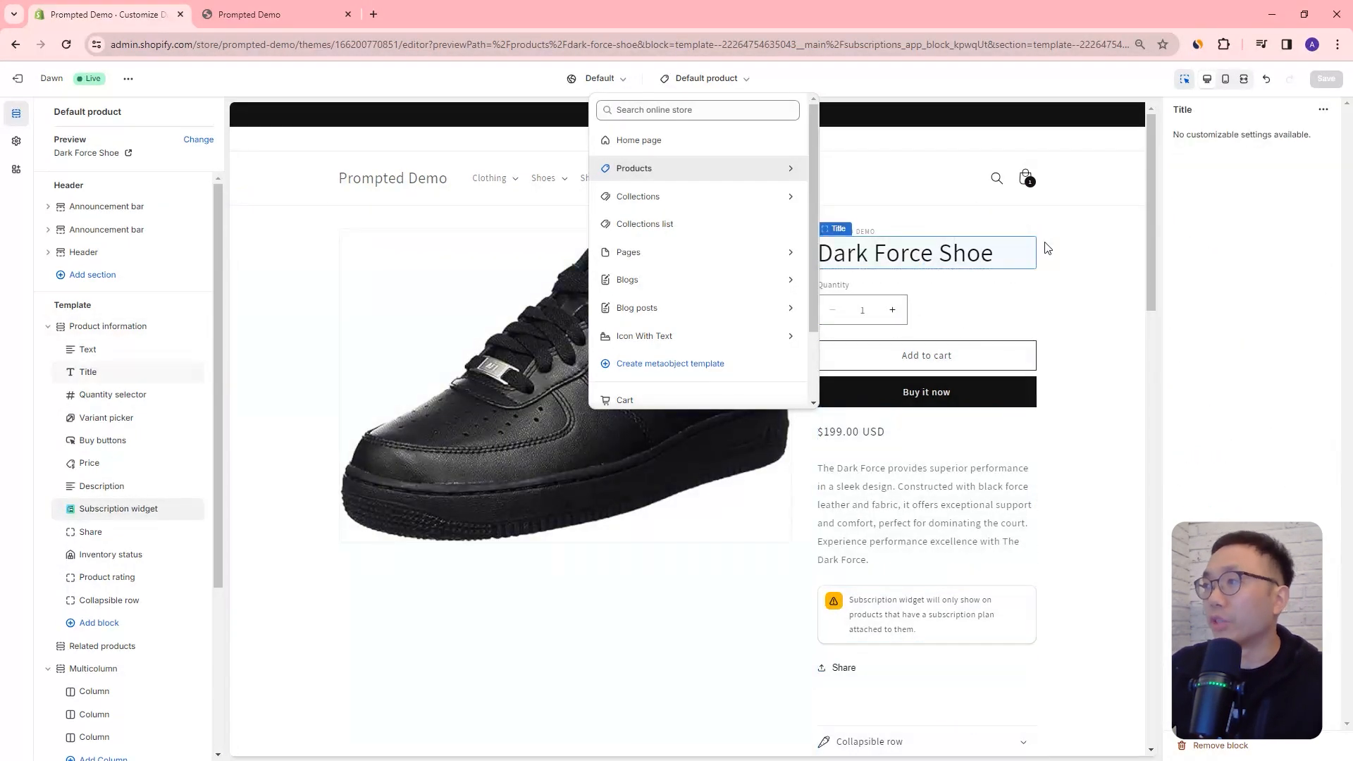
{"action": "left_click", "coordinate": [1058, 294]}
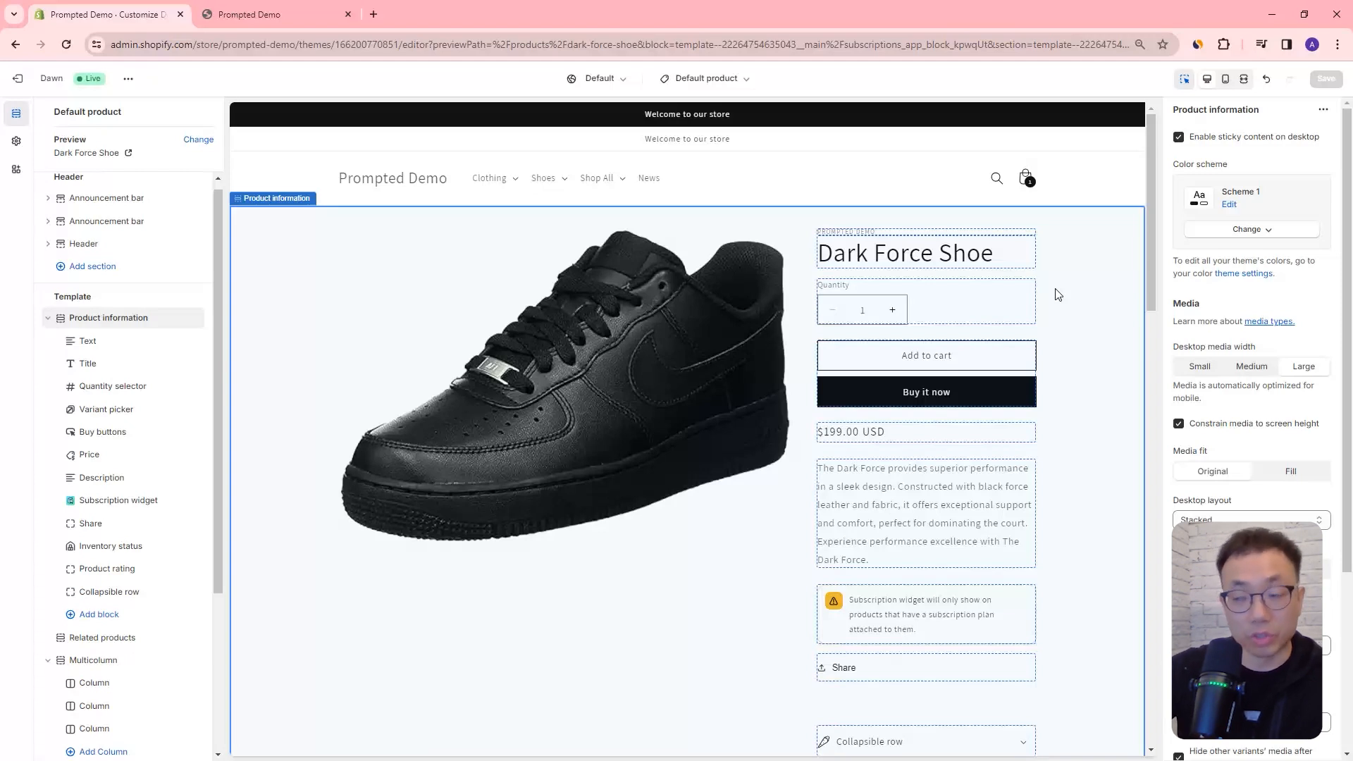
{"action": "scroll", "coordinate": [1028, 321], "scroll_direction": "down", "scroll_amount": 3}
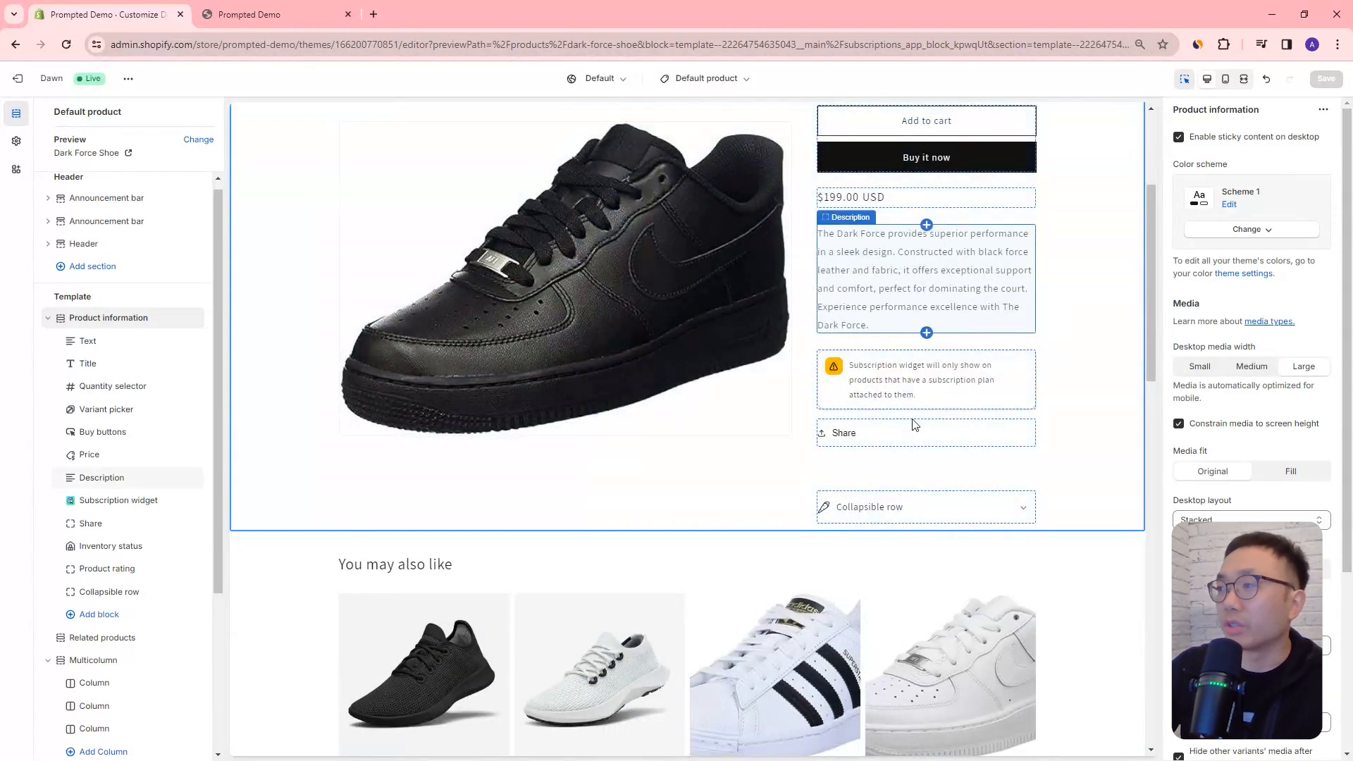
{"action": "scroll", "coordinate": [915, 423], "scroll_direction": "up", "scroll_amount": 2}
Step: Open the Default collection template, preview it with the Clothing collection and look through its product grid
{"action": "left_click", "coordinate": [710, 83]}
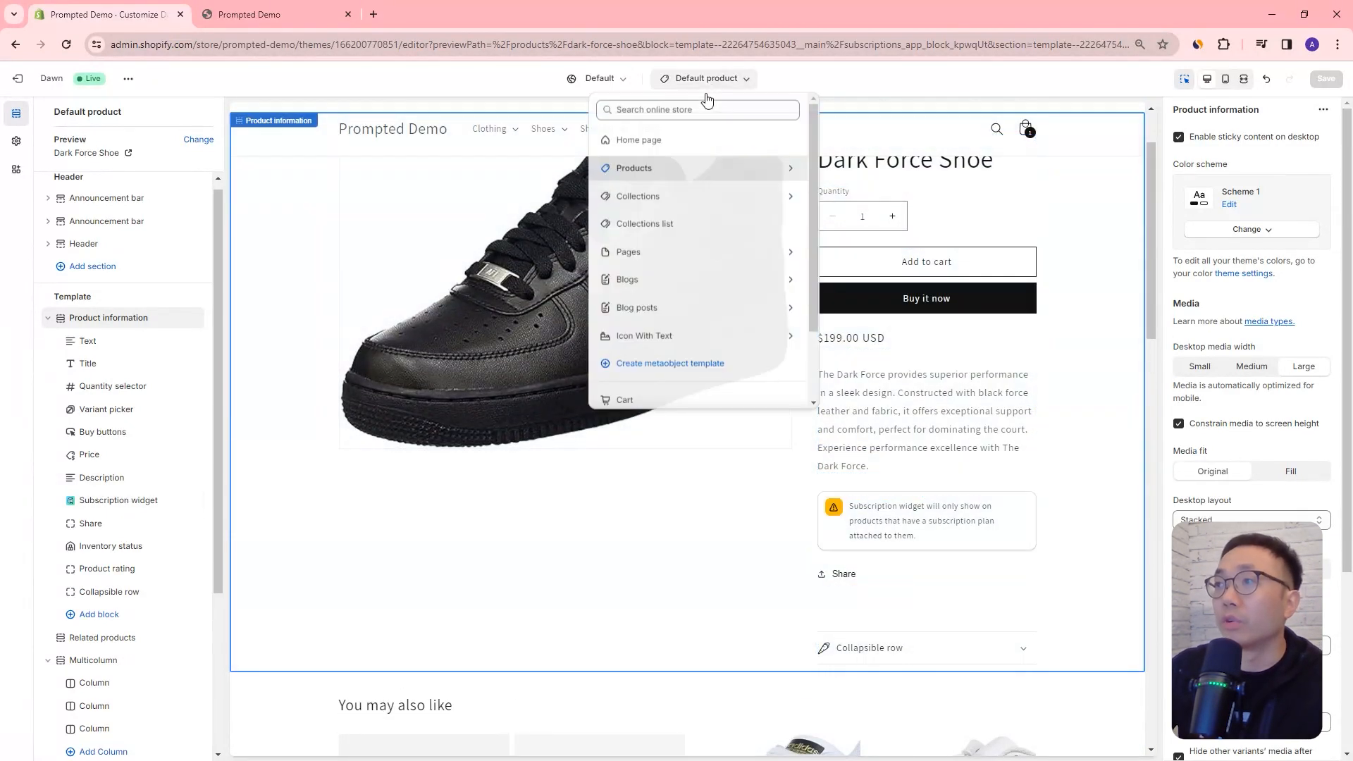
{"action": "left_click", "coordinate": [665, 198]}
{"action": "left_click", "coordinate": [686, 182]}
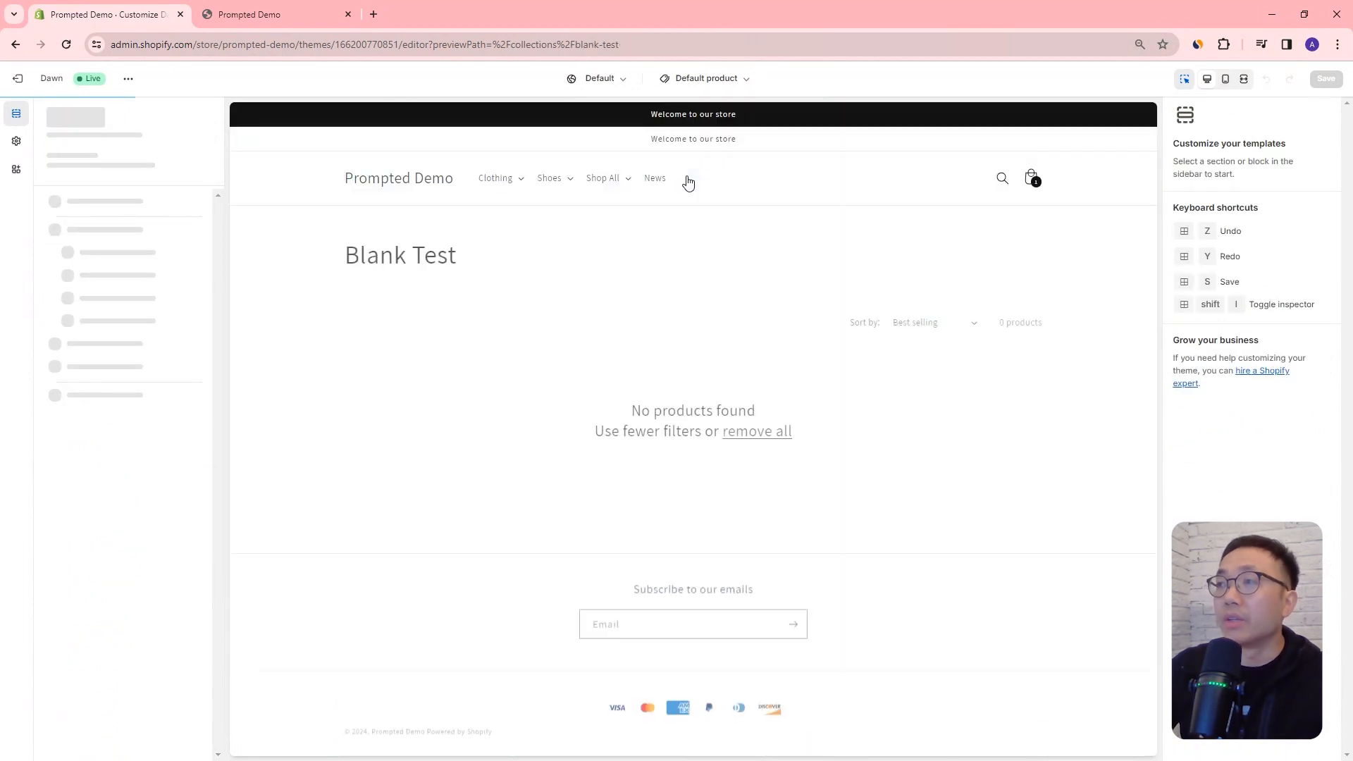
{"action": "left_click", "coordinate": [205, 141]}
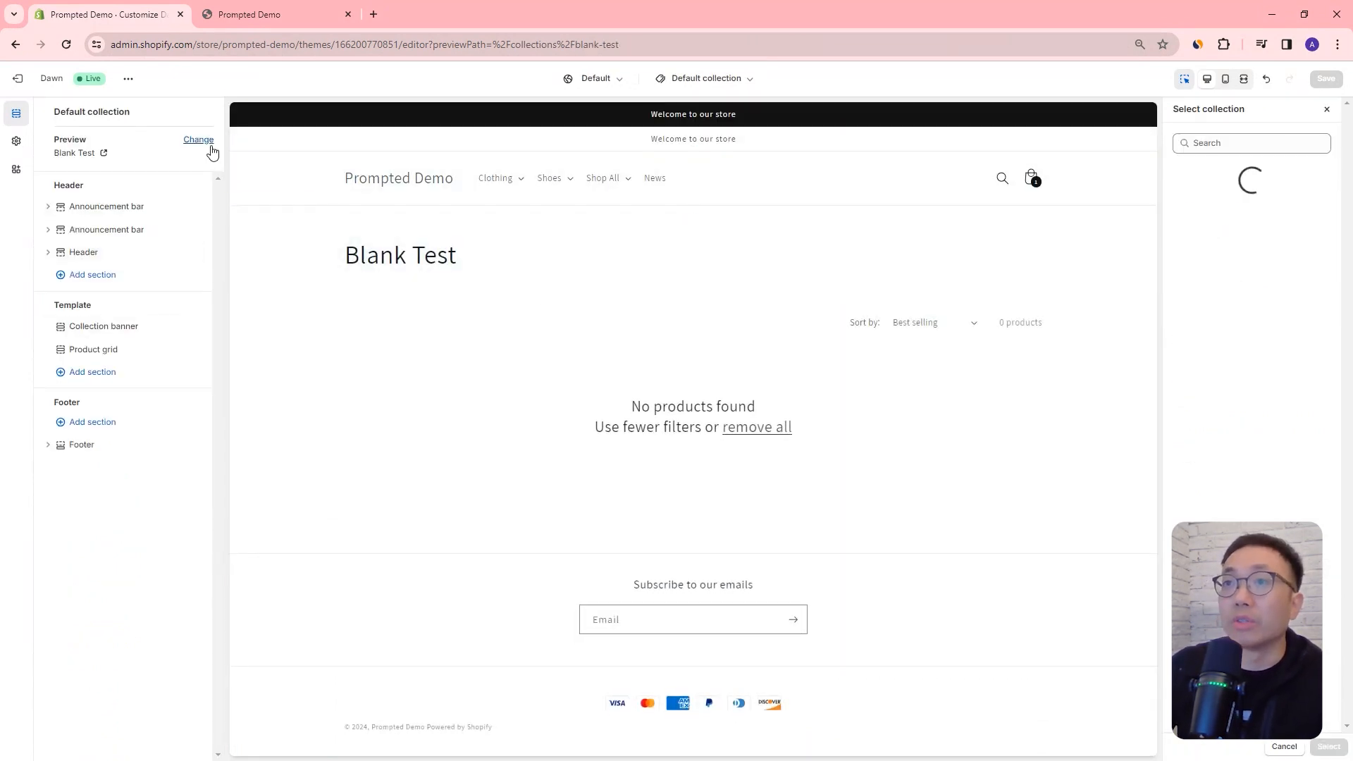
{"action": "left_click", "coordinate": [1251, 247]}
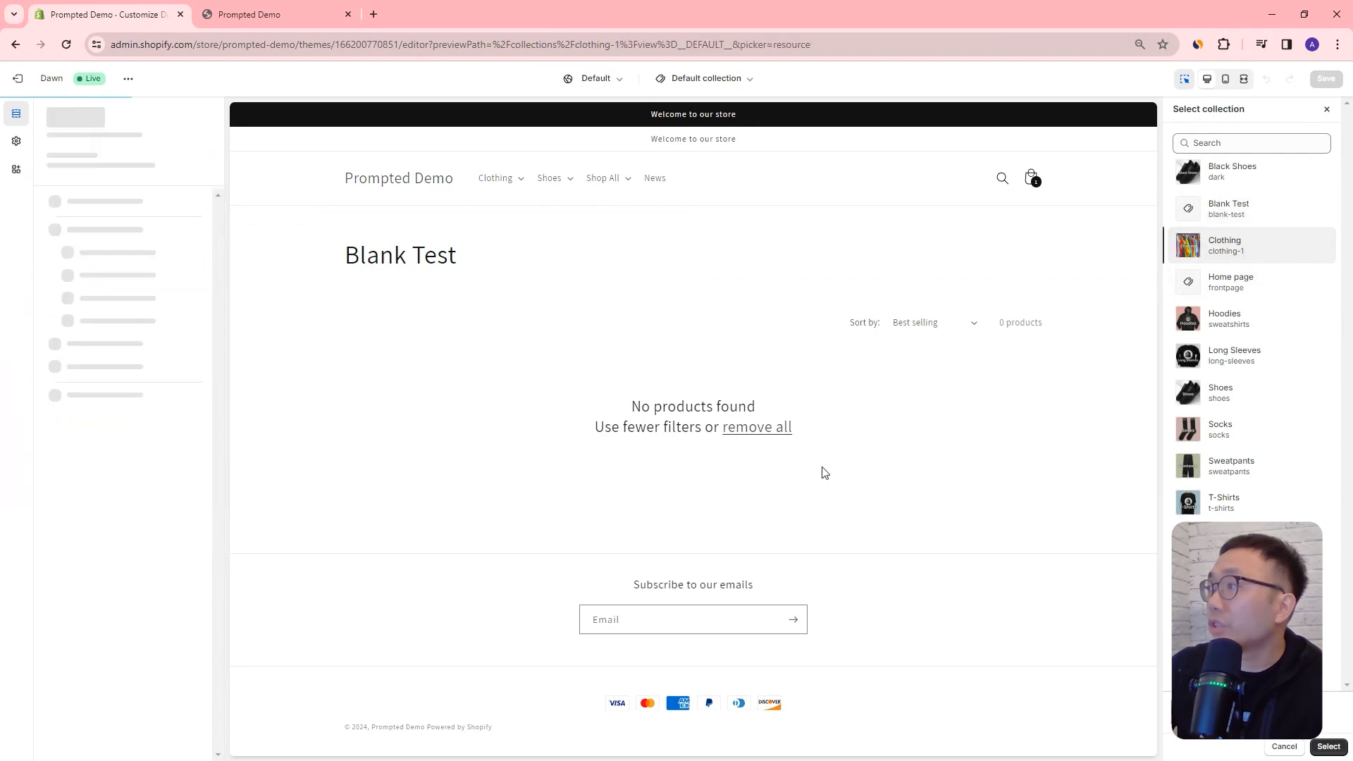
{"action": "scroll", "coordinate": [790, 444], "scroll_direction": "down", "scroll_amount": 5}
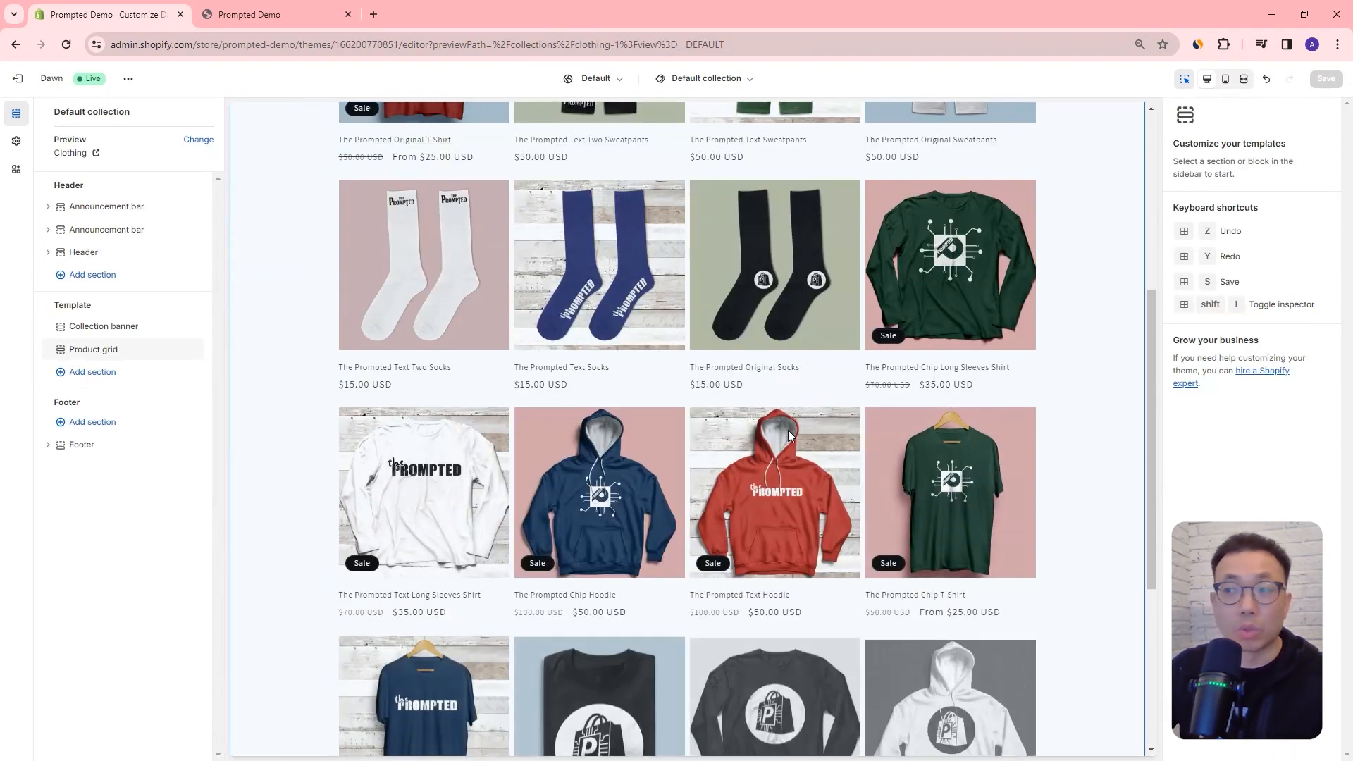
{"action": "scroll", "coordinate": [789, 430], "scroll_direction": "down", "scroll_amount": 3}
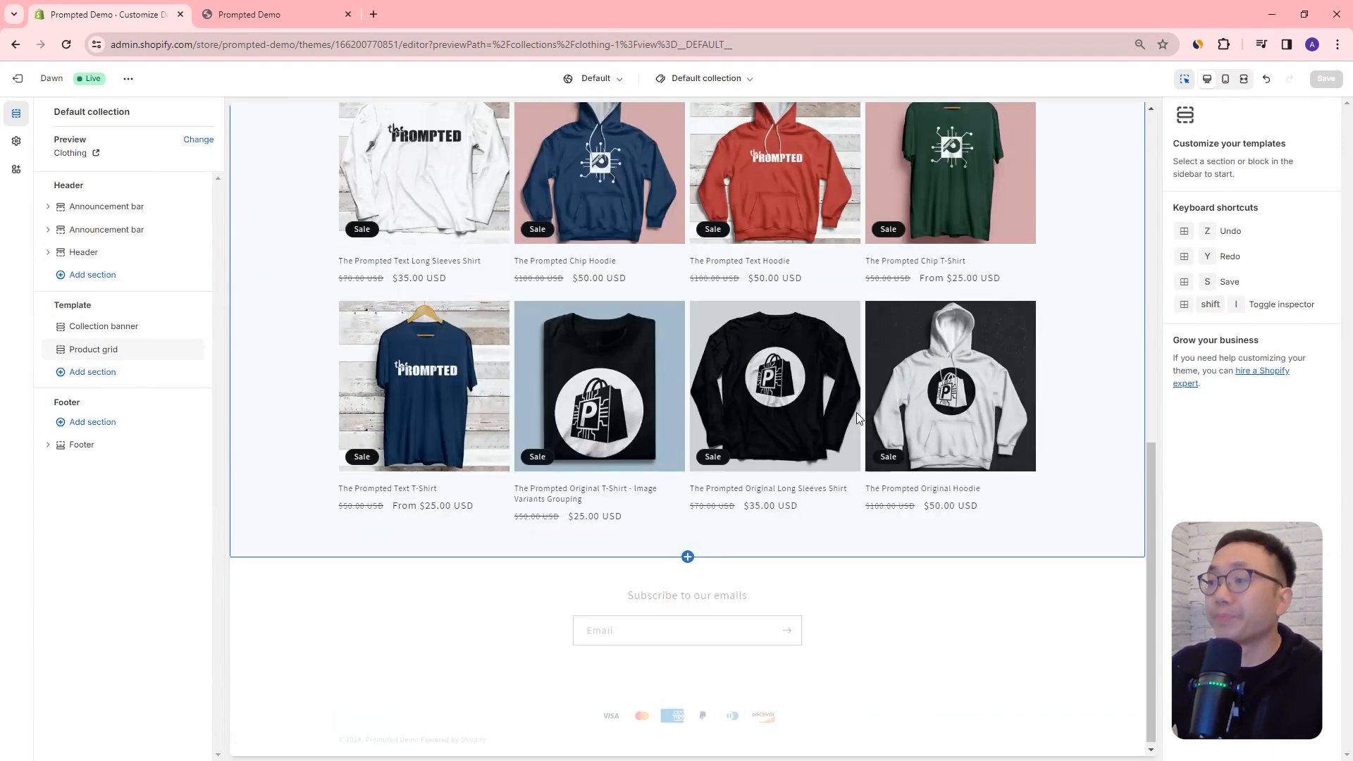
{"action": "scroll", "coordinate": [856, 411], "scroll_direction": "up", "scroll_amount": 9}
Step: Create a product template named "Landing Page Product" based on Default product
{"action": "left_click", "coordinate": [713, 80]}
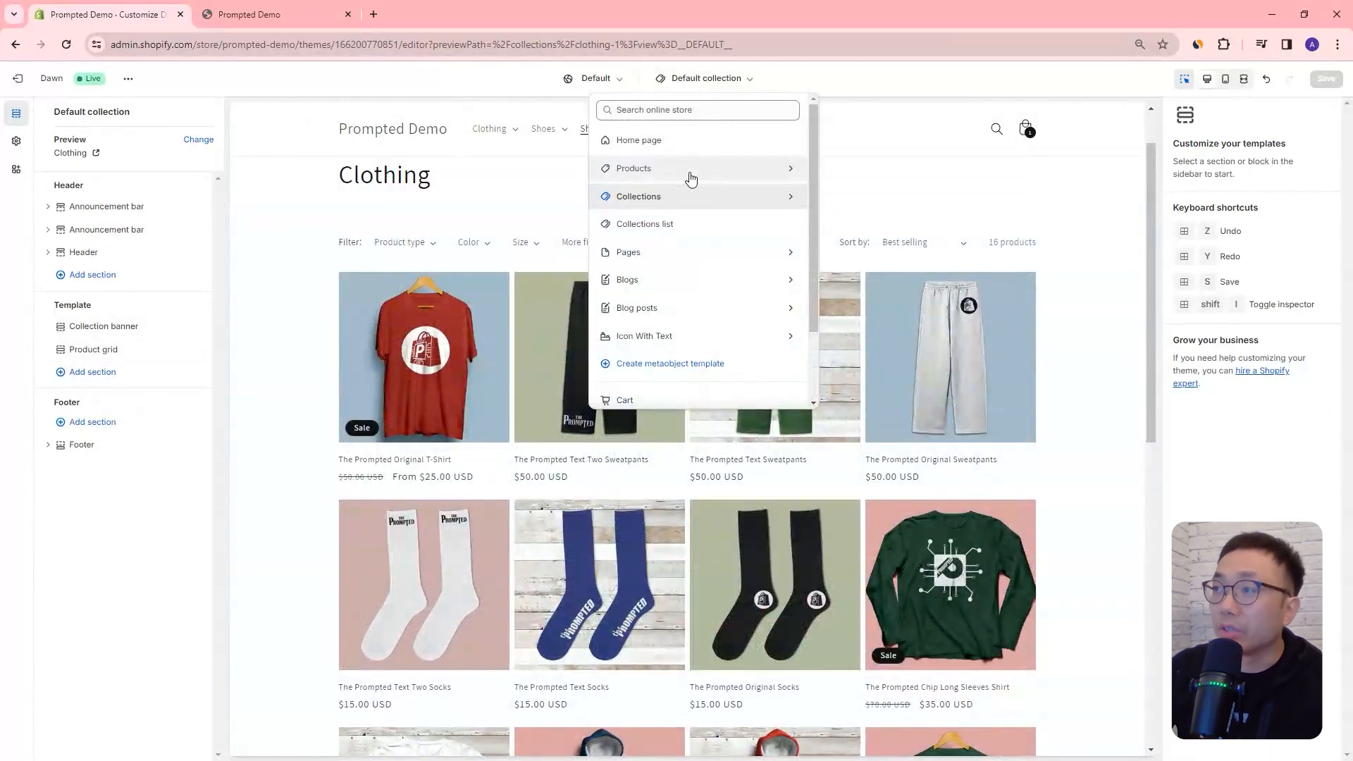
{"action": "left_click", "coordinate": [688, 173]}
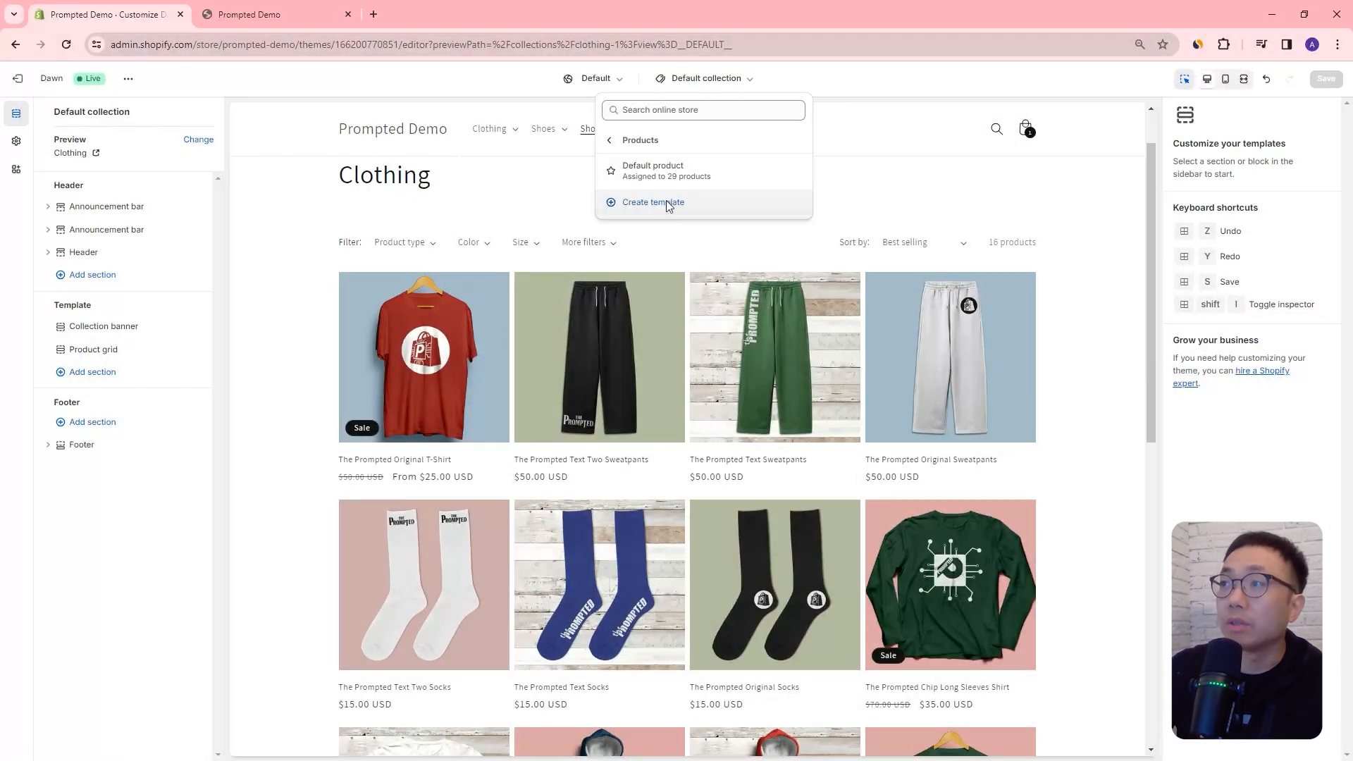
{"action": "left_click", "coordinate": [669, 205]}
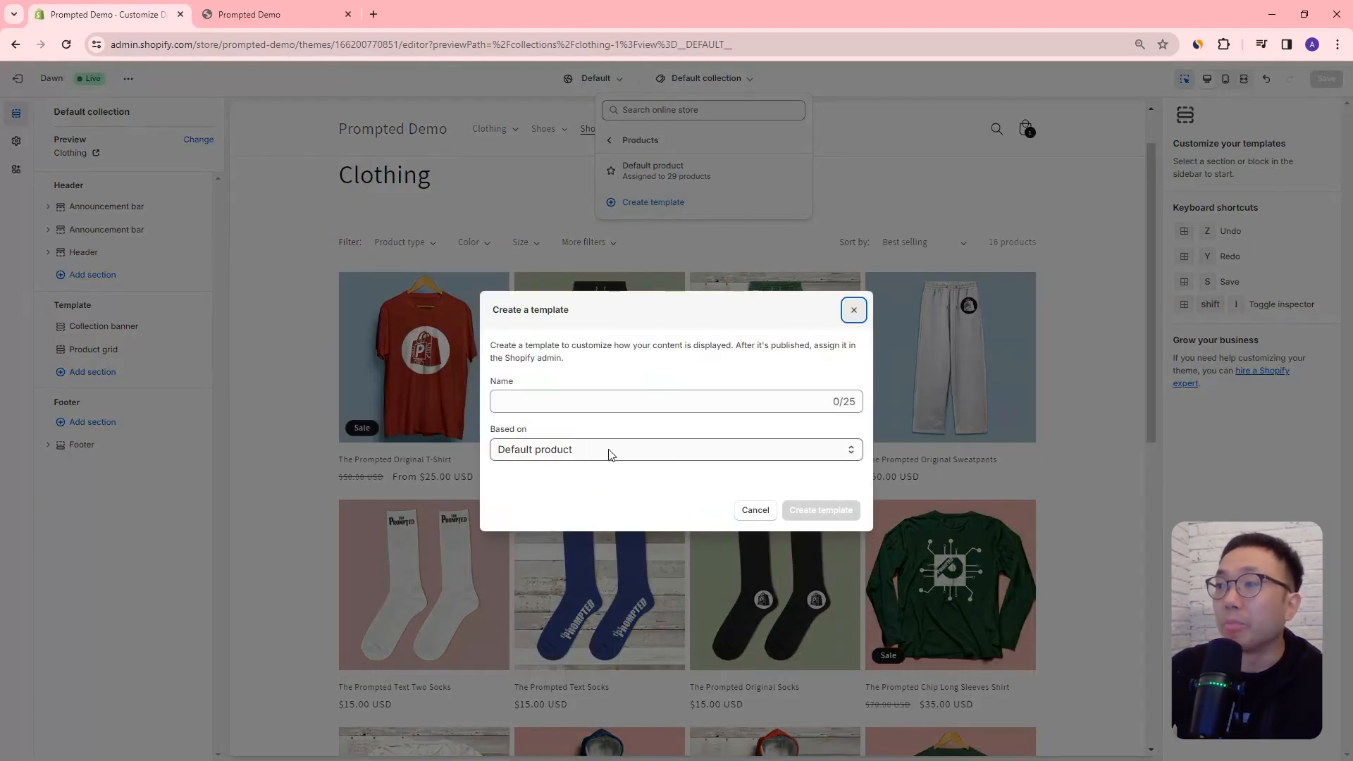
{"action": "left_click", "coordinate": [599, 393]}
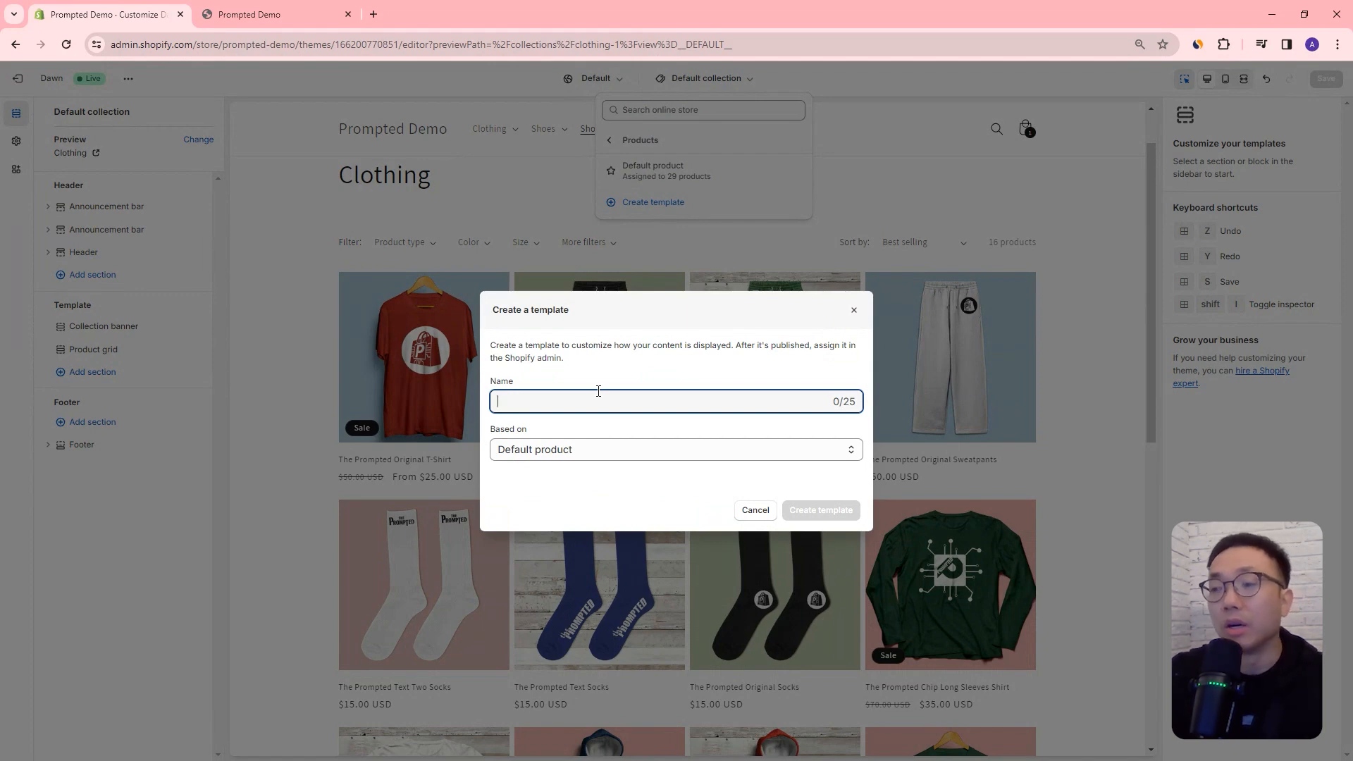
{"action": "type", "text": "Landing Page P"}
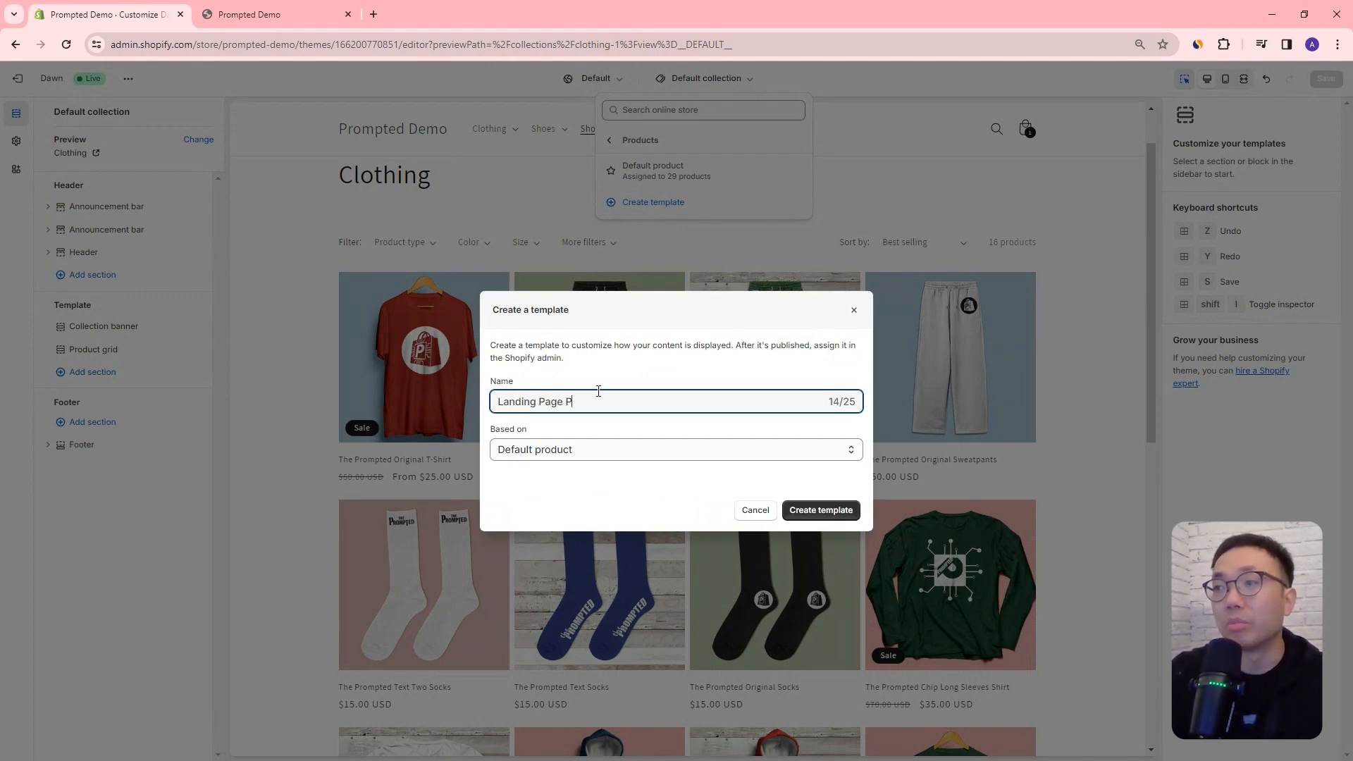
{"action": "type", "text": "roduct"}
{"action": "left_click", "coordinate": [846, 509]}
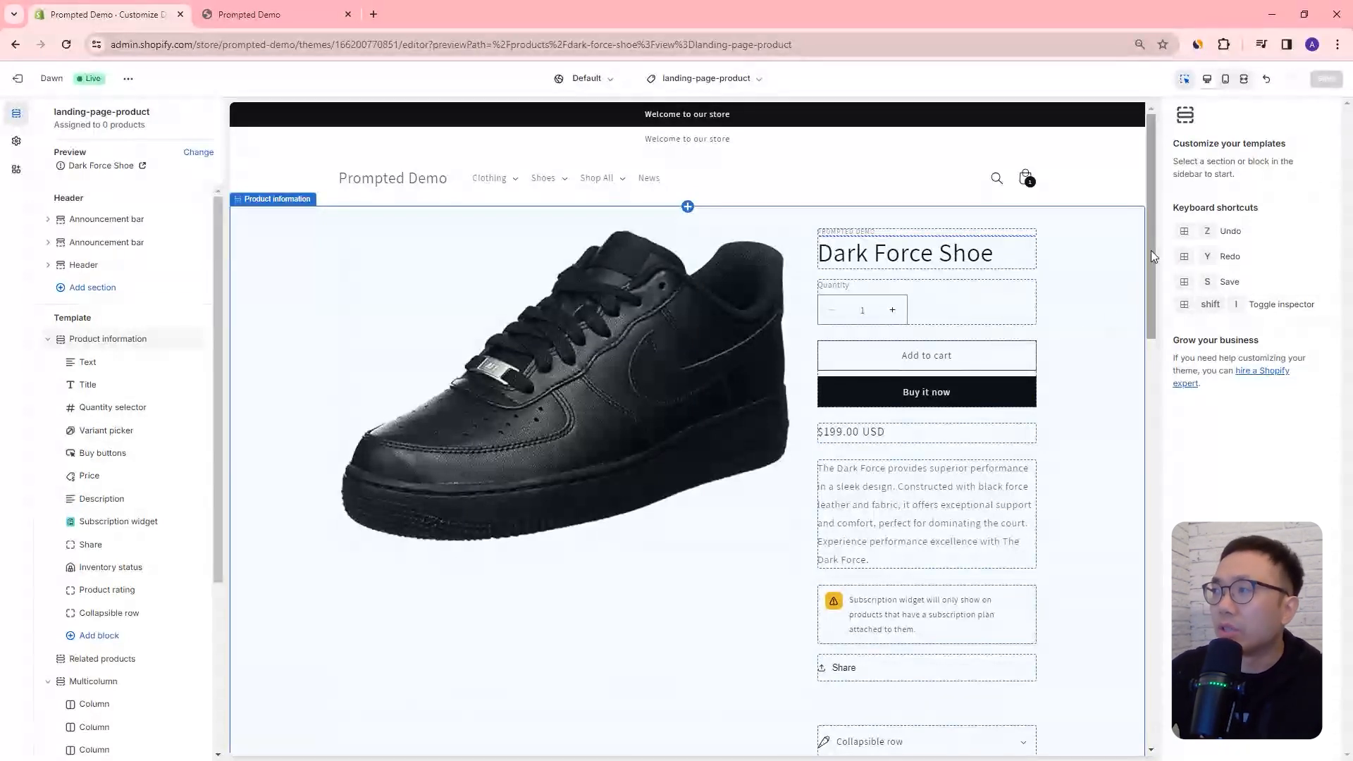
Step: Add an Image with text section below the existing Collage, followed by a second Collage section
{"action": "mouse_move", "coordinate": [1152, 251]}
{"action": "left_mouse_down"}
{"action": "mouse_move", "coordinate": [1150, 477]}
{"action": "mouse_move", "coordinate": [1172, 366]}
{"action": "mouse_move", "coordinate": [1153, 239]}
{"action": "left_mouse_up"}
{"action": "scroll", "coordinate": [747, 456], "scroll_direction": "down", "scroll_amount": 5}
{"action": "scroll", "coordinate": [166, 583], "scroll_direction": "down", "scroll_amount": 4}
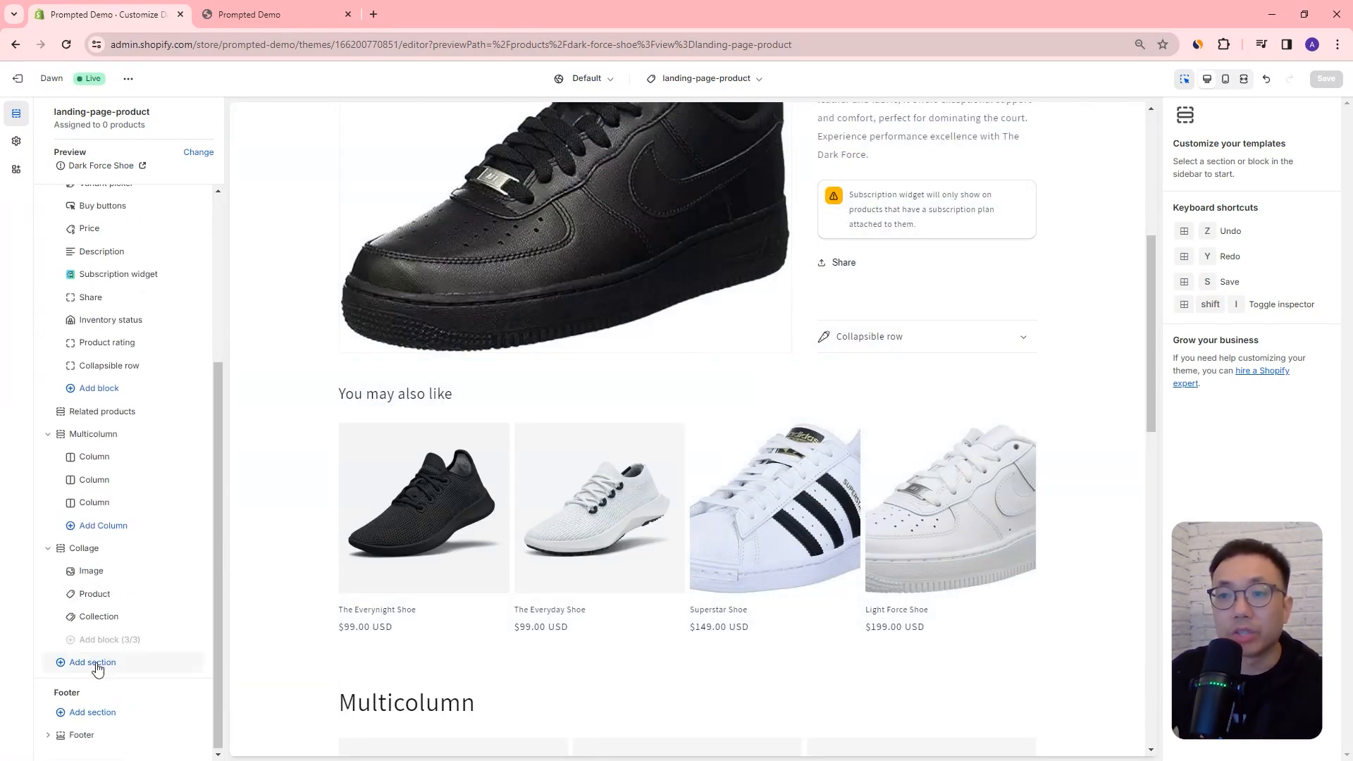
{"action": "left_click", "coordinate": [98, 666]}
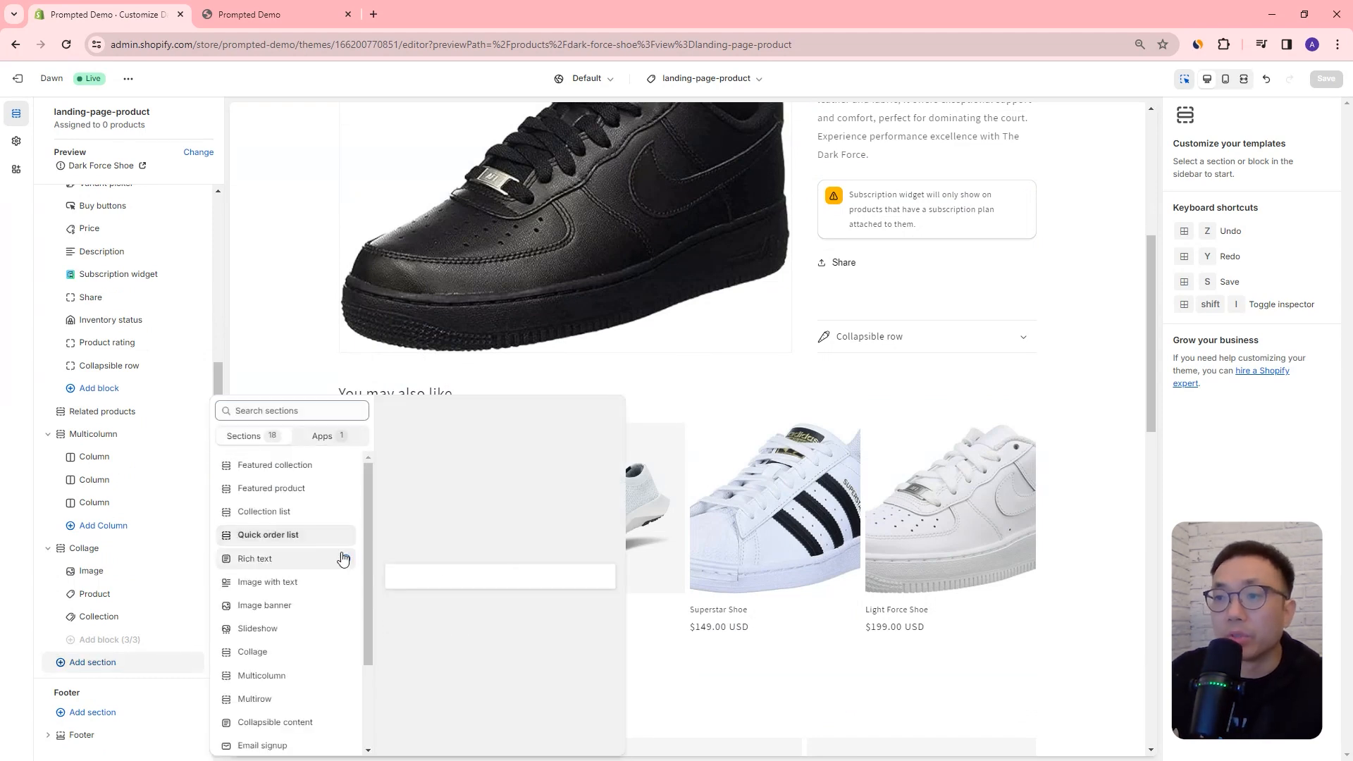
{"action": "left_click", "coordinate": [181, 606]}
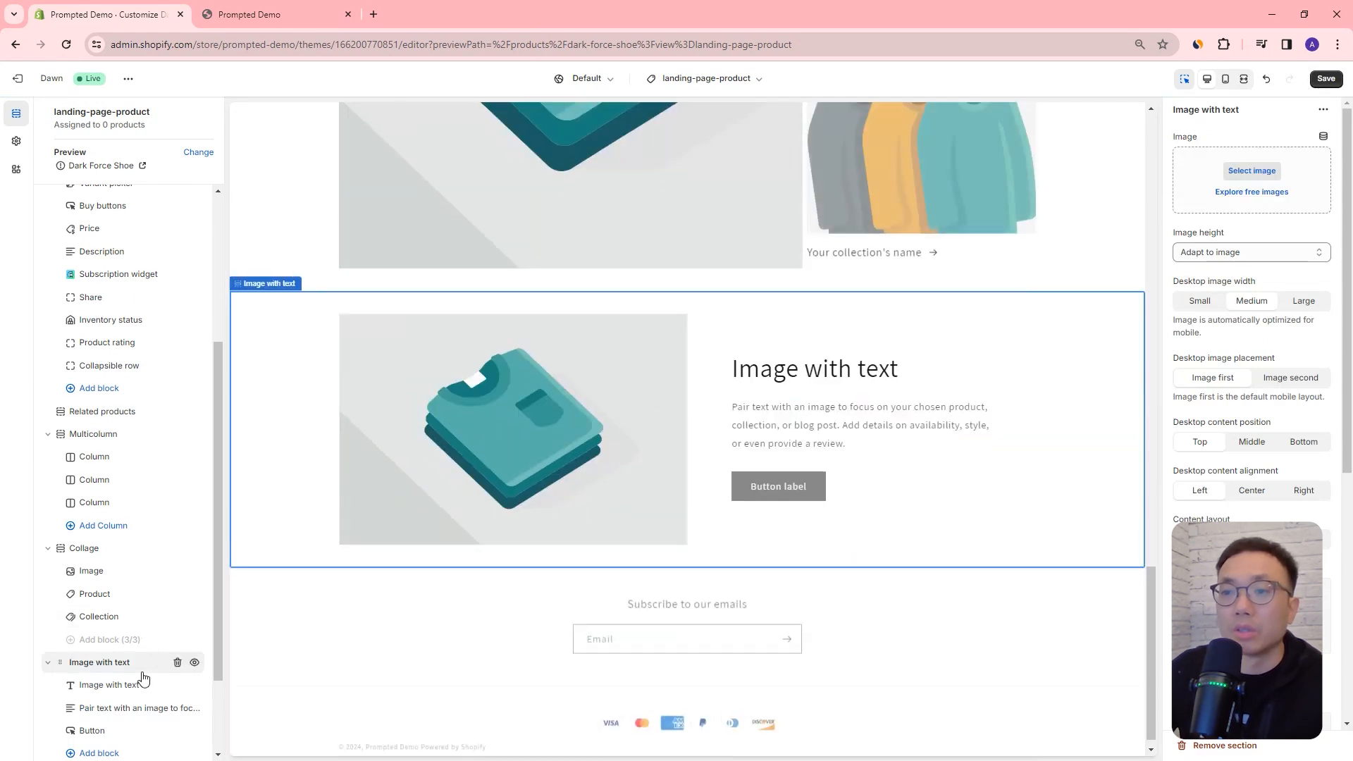
{"action": "left_click", "coordinate": [91, 662]}
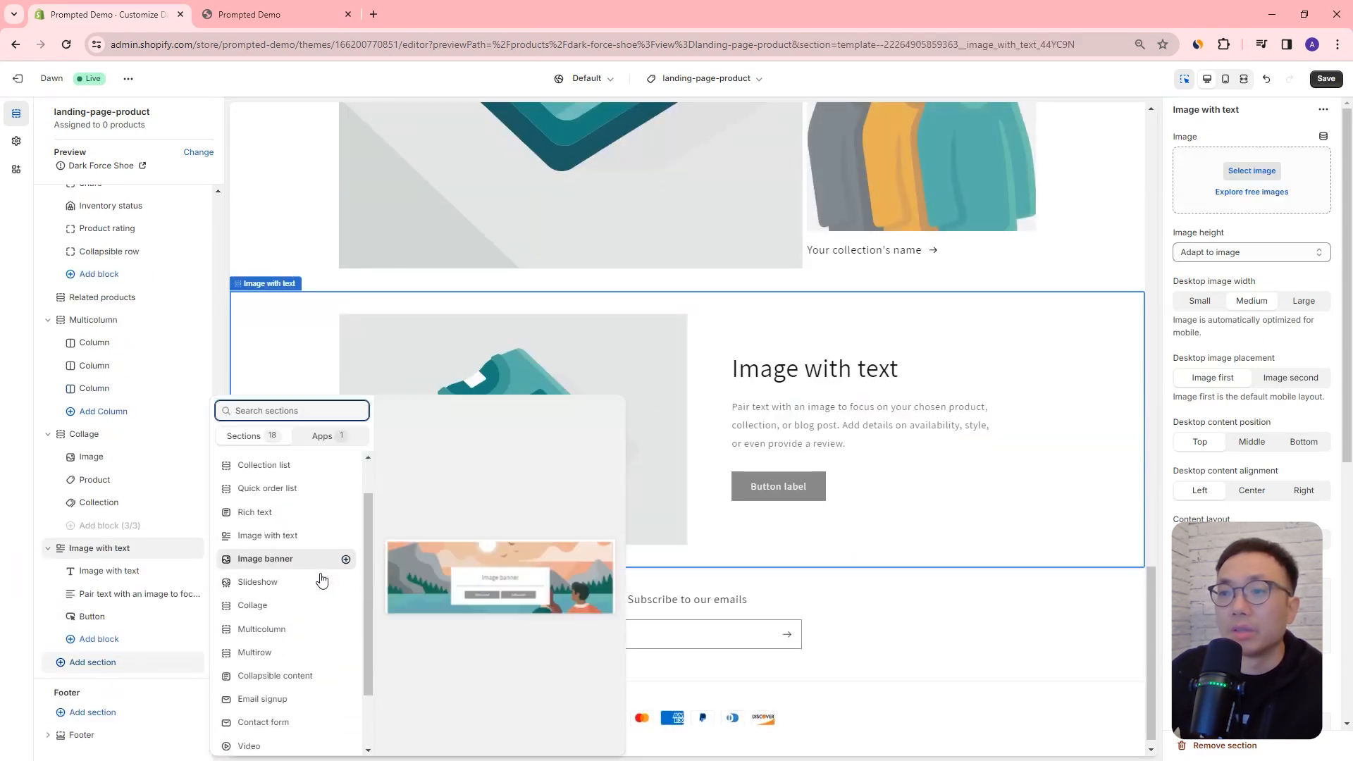
{"action": "left_click", "coordinate": [205, 655]}
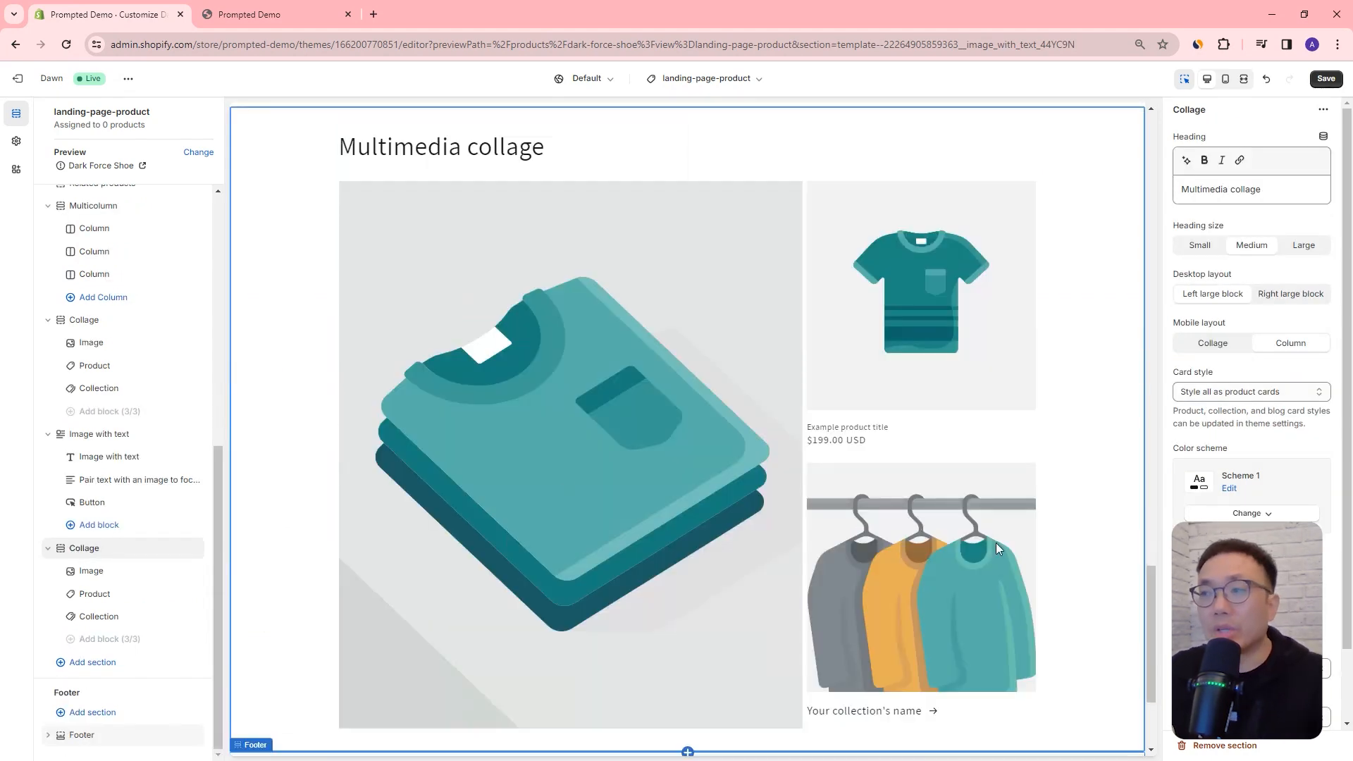
Step: Change the heading of the new Image with text section to "Product benefit"
{"action": "scroll", "coordinate": [769, 434], "scroll_direction": "up", "scroll_amount": 5}
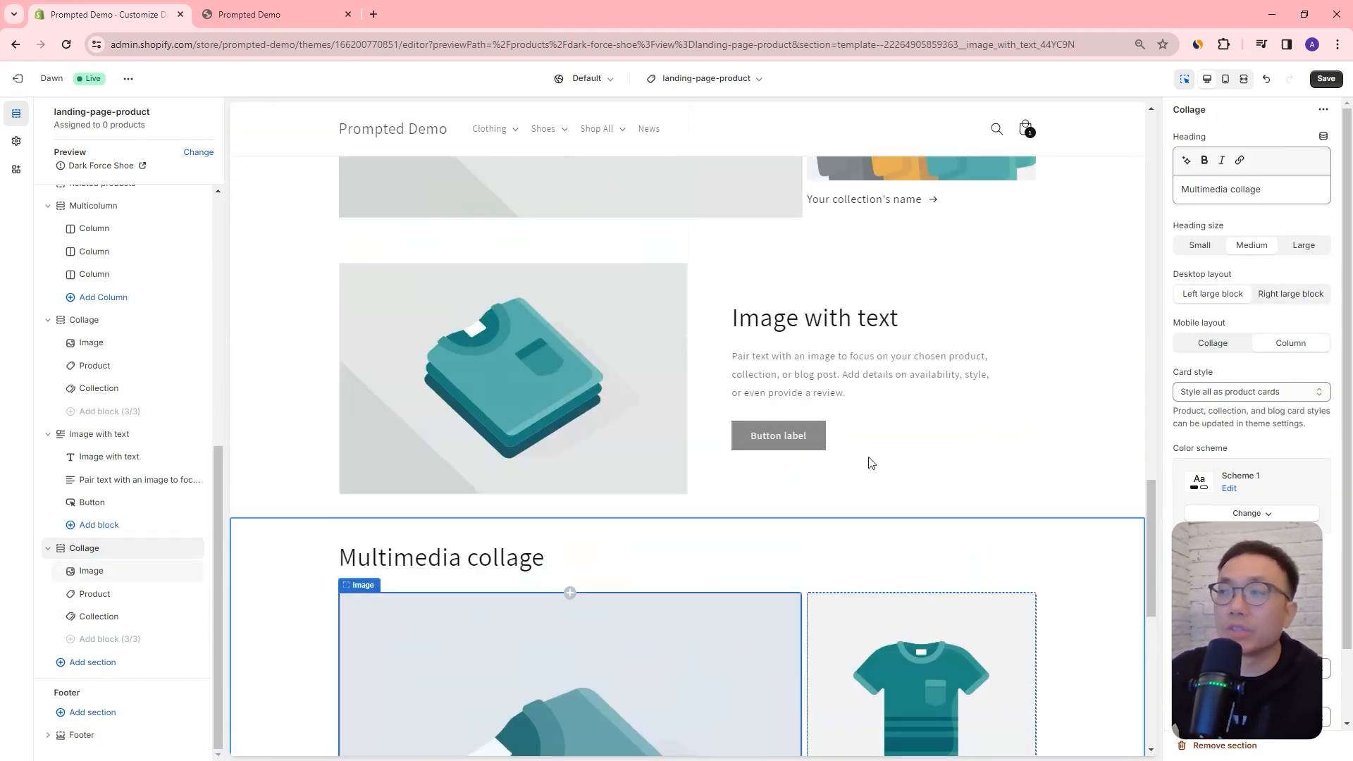
{"action": "left_click", "coordinate": [811, 323]}
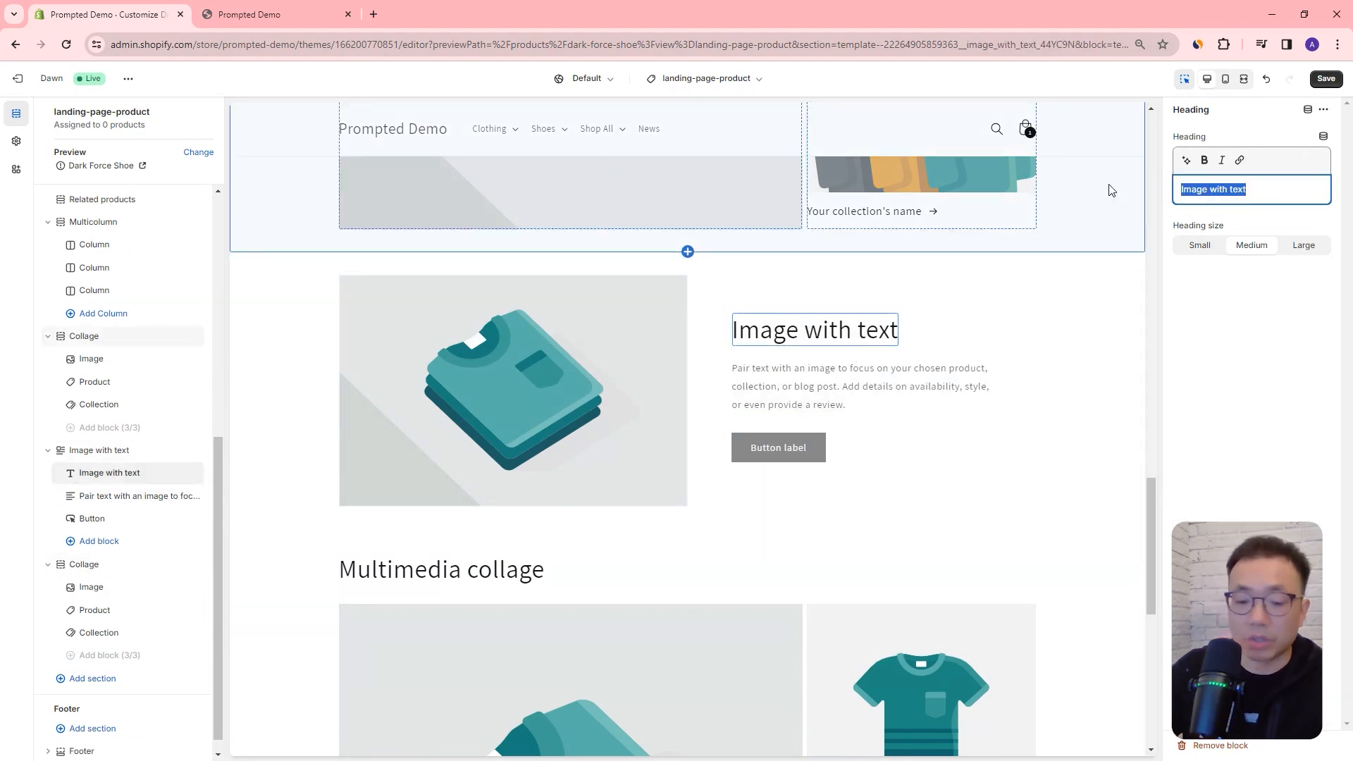
{"action": "type", "text": "Product benefit"}
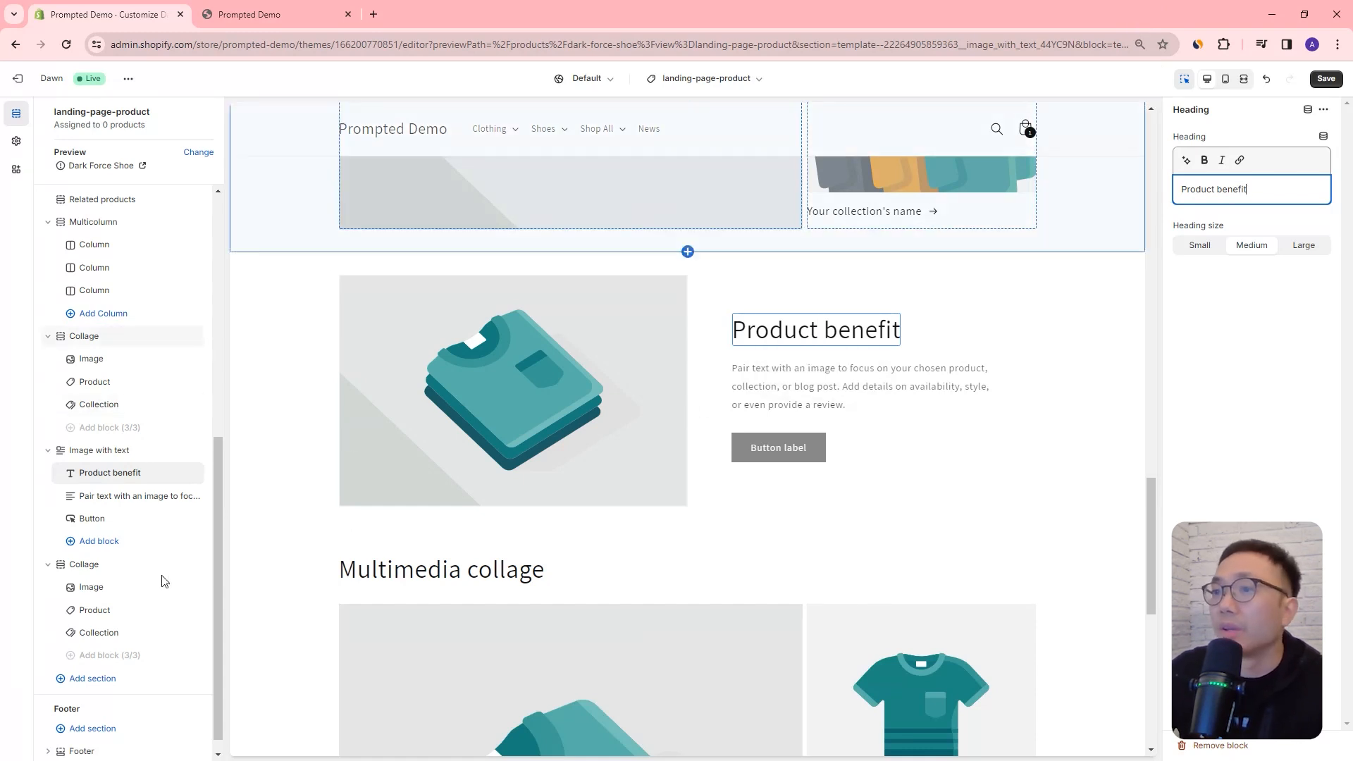
Step: Add a Video section below the second Collage and save the landing-page-product template
{"action": "left_click", "coordinate": [94, 678]}
{"action": "scroll", "coordinate": [350, 583], "scroll_direction": "down", "scroll_amount": 1}
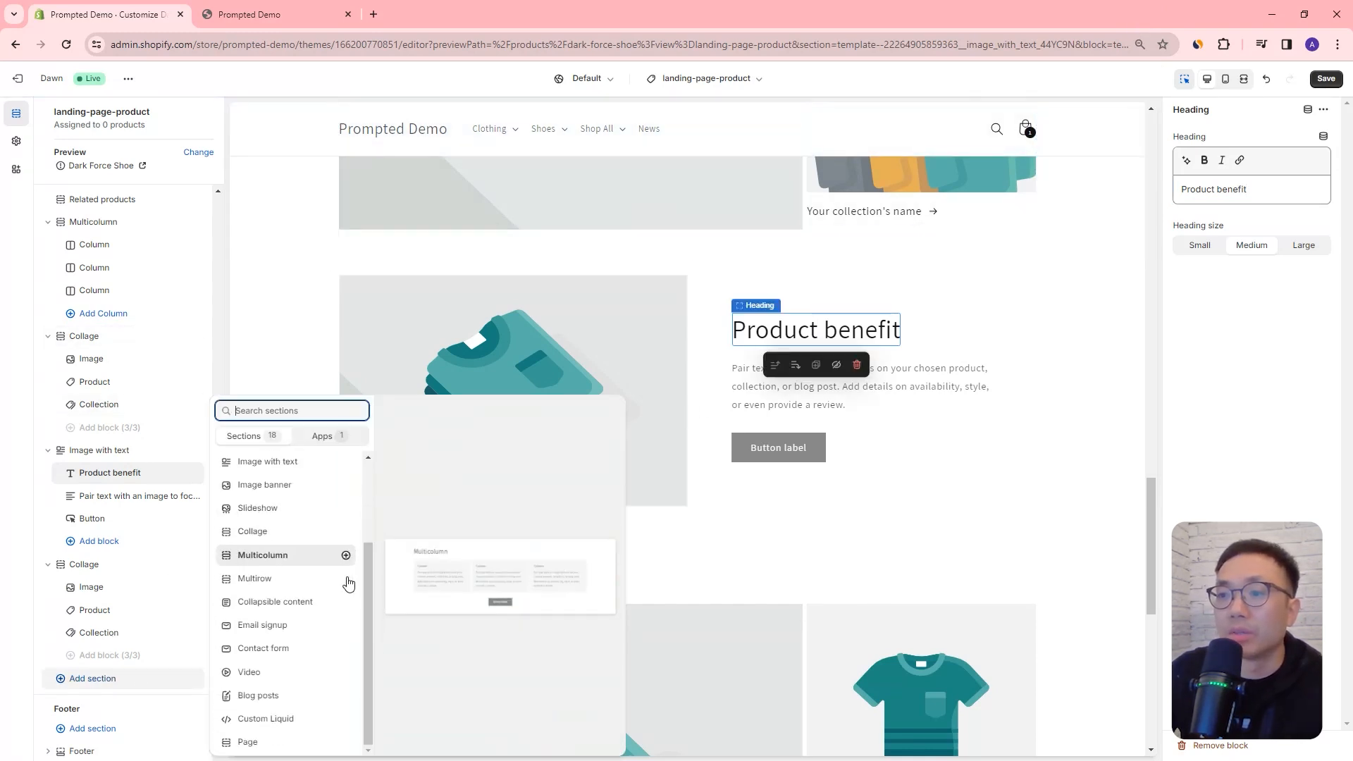
{"action": "left_click", "coordinate": [290, 672]}
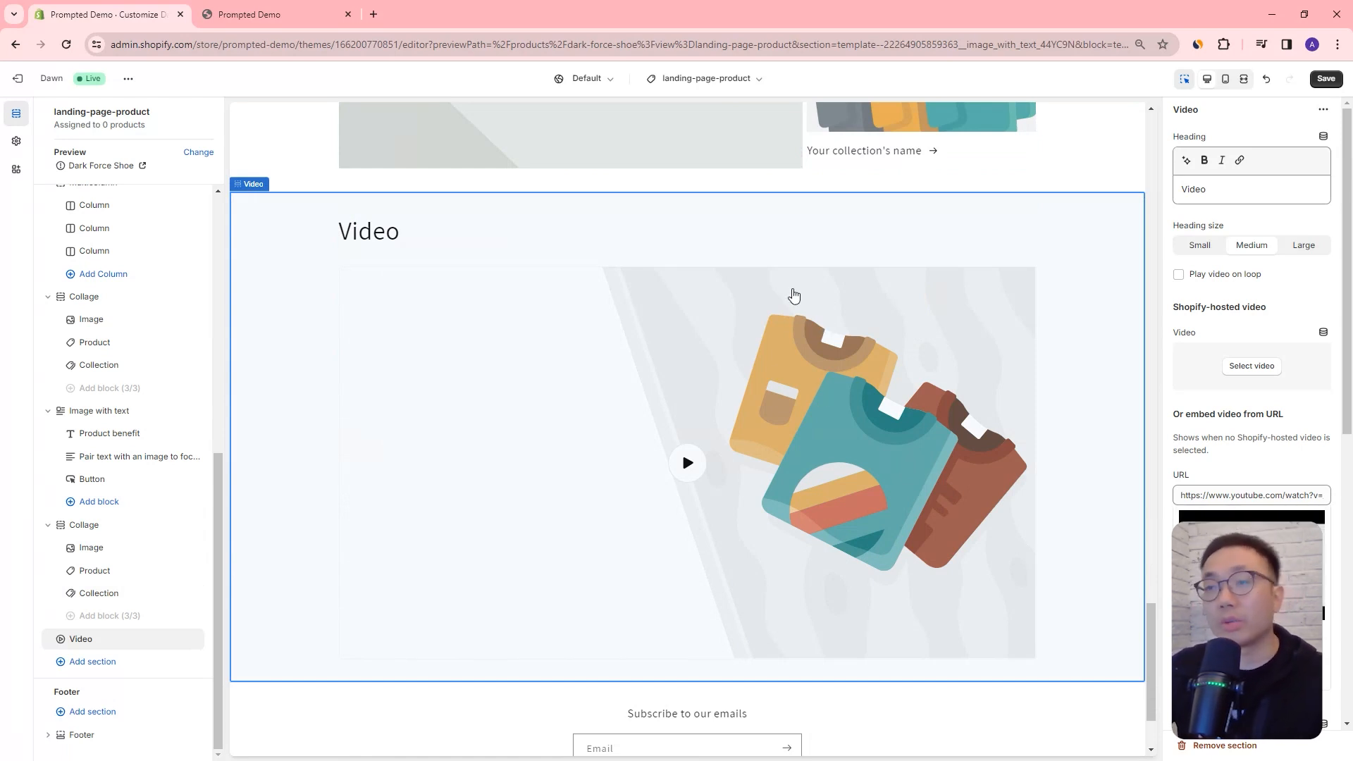
{"action": "scroll", "coordinate": [978, 442], "scroll_direction": "up", "scroll_amount": 10}
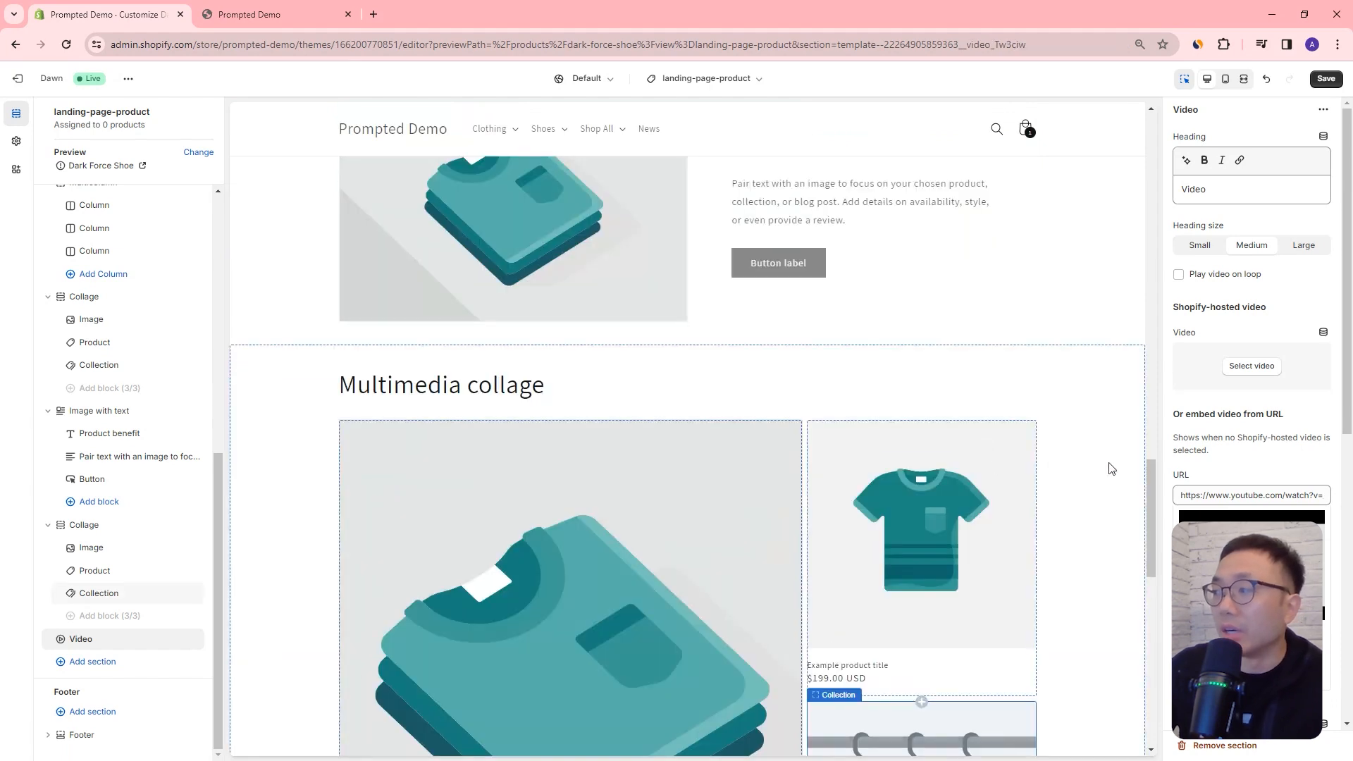
{"action": "scroll", "coordinate": [1085, 466], "scroll_direction": "up", "scroll_amount": 4}
{"action": "left_click_drag", "start_coordinate": [1148, 459], "coordinate": [1126, 610]}
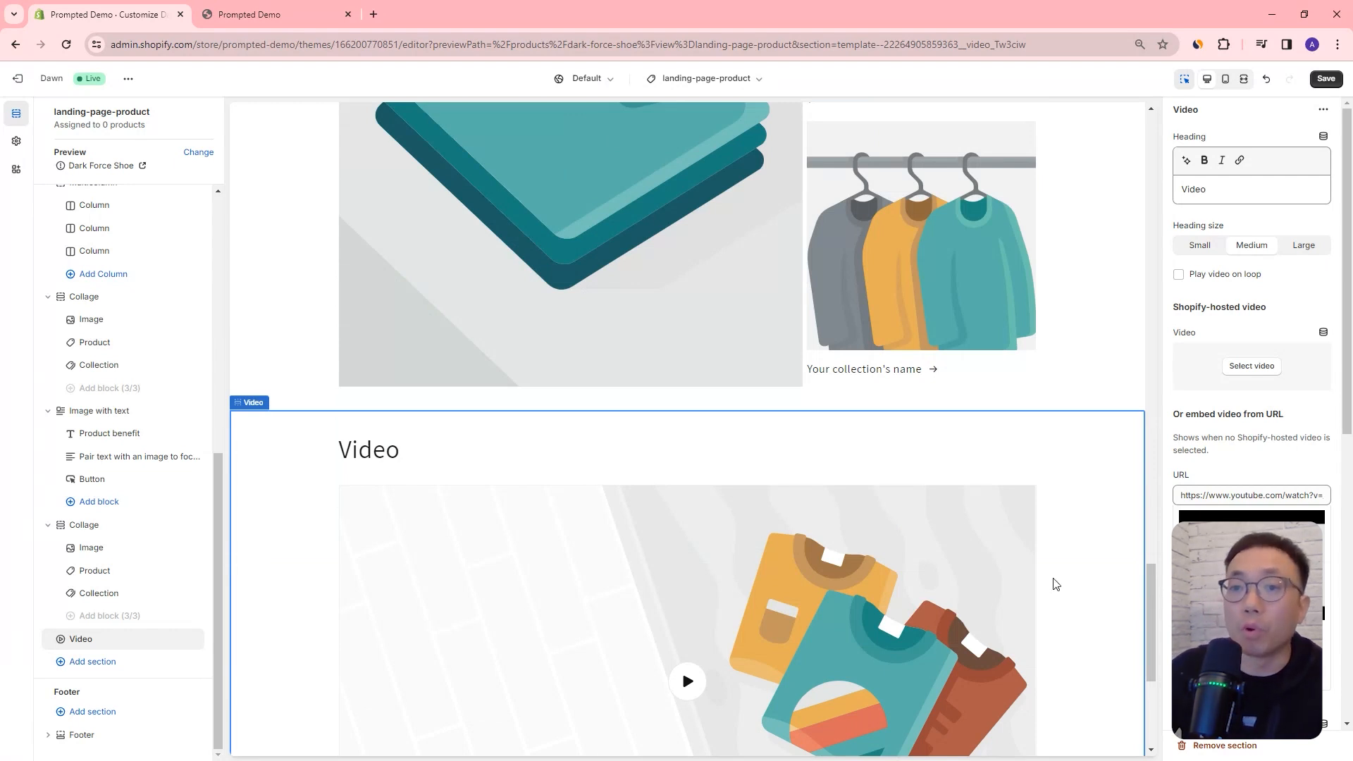
{"action": "left_click", "coordinate": [1327, 78]}
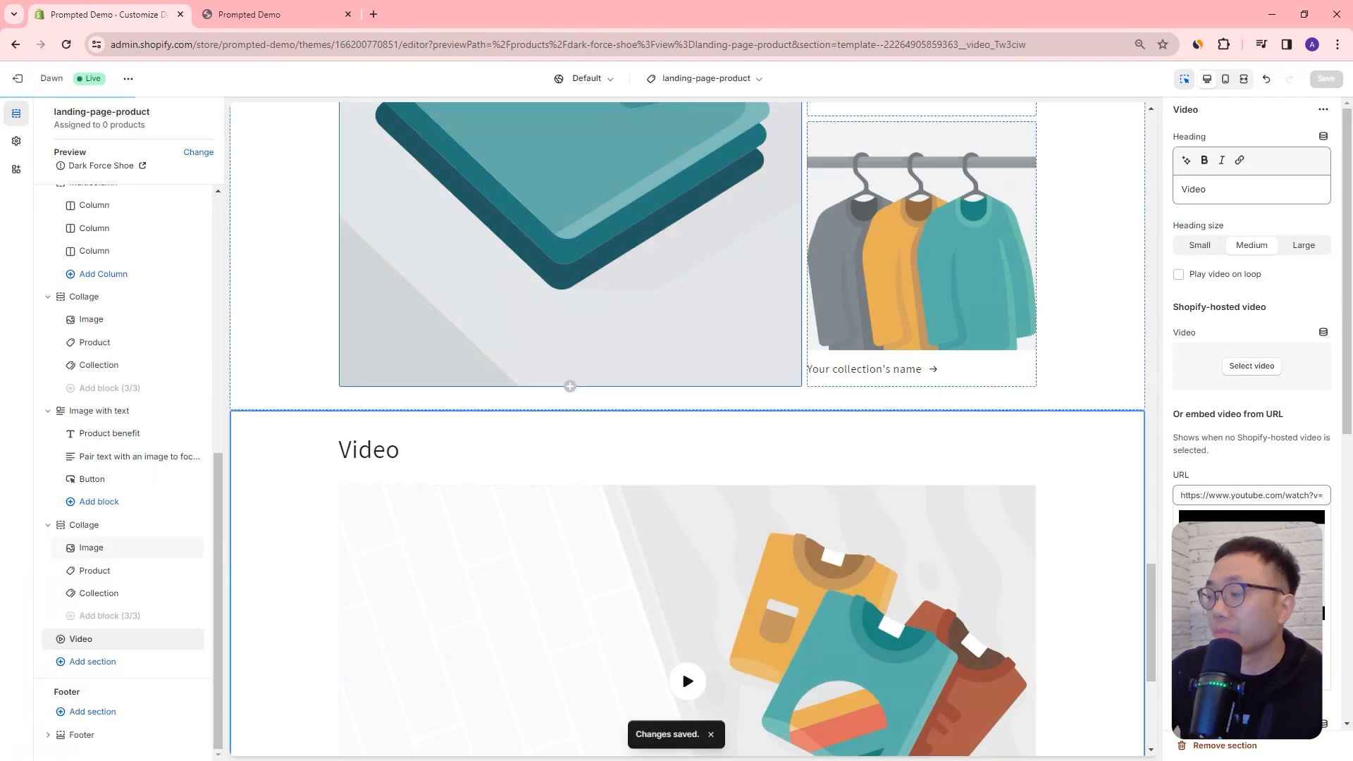
{"action": "left_click_drag", "start_coordinate": [1151, 595], "coordinate": [1153, 543]}
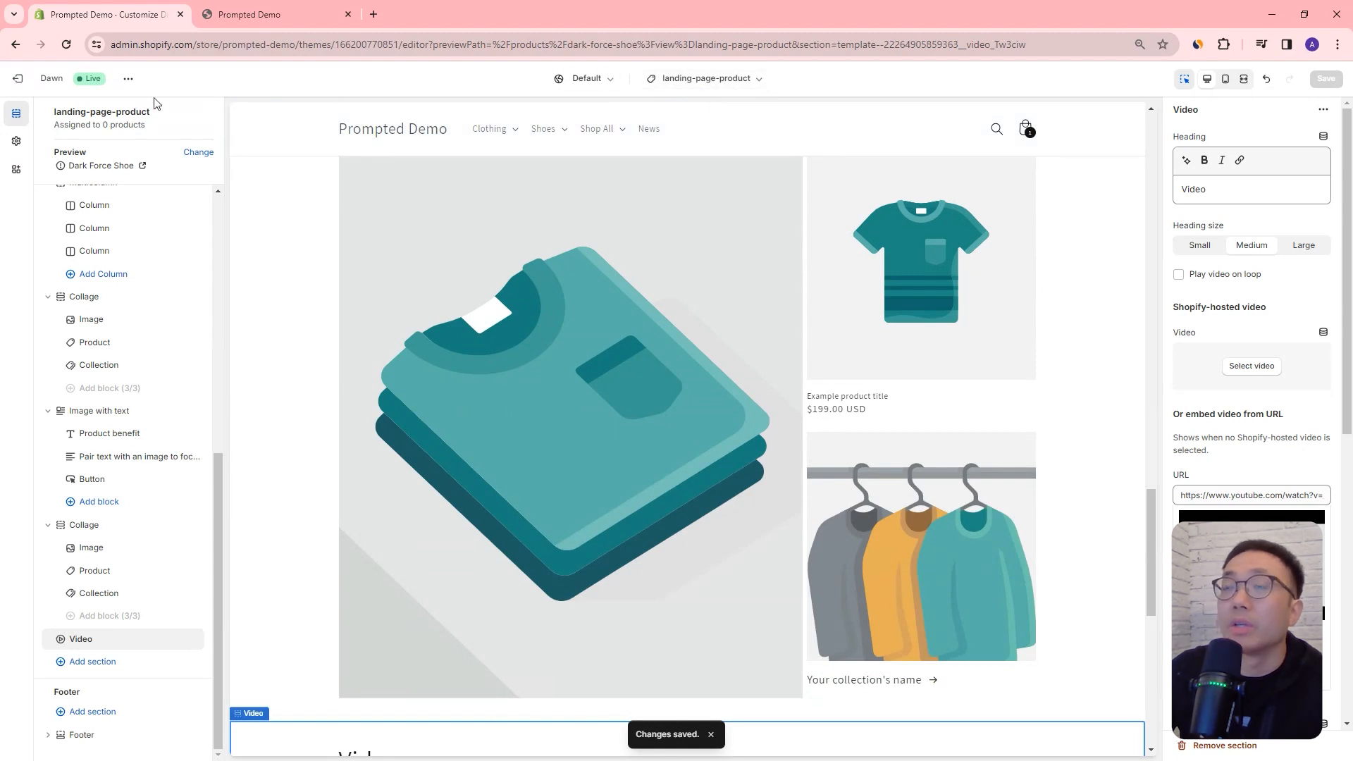
Step: Duplicate the theme editor's browser tab, exit the editor in the original tab and open the admin's Products list
{"action": "right_click", "coordinate": [144, 20]}
{"action": "left_click", "coordinate": [198, 146]}
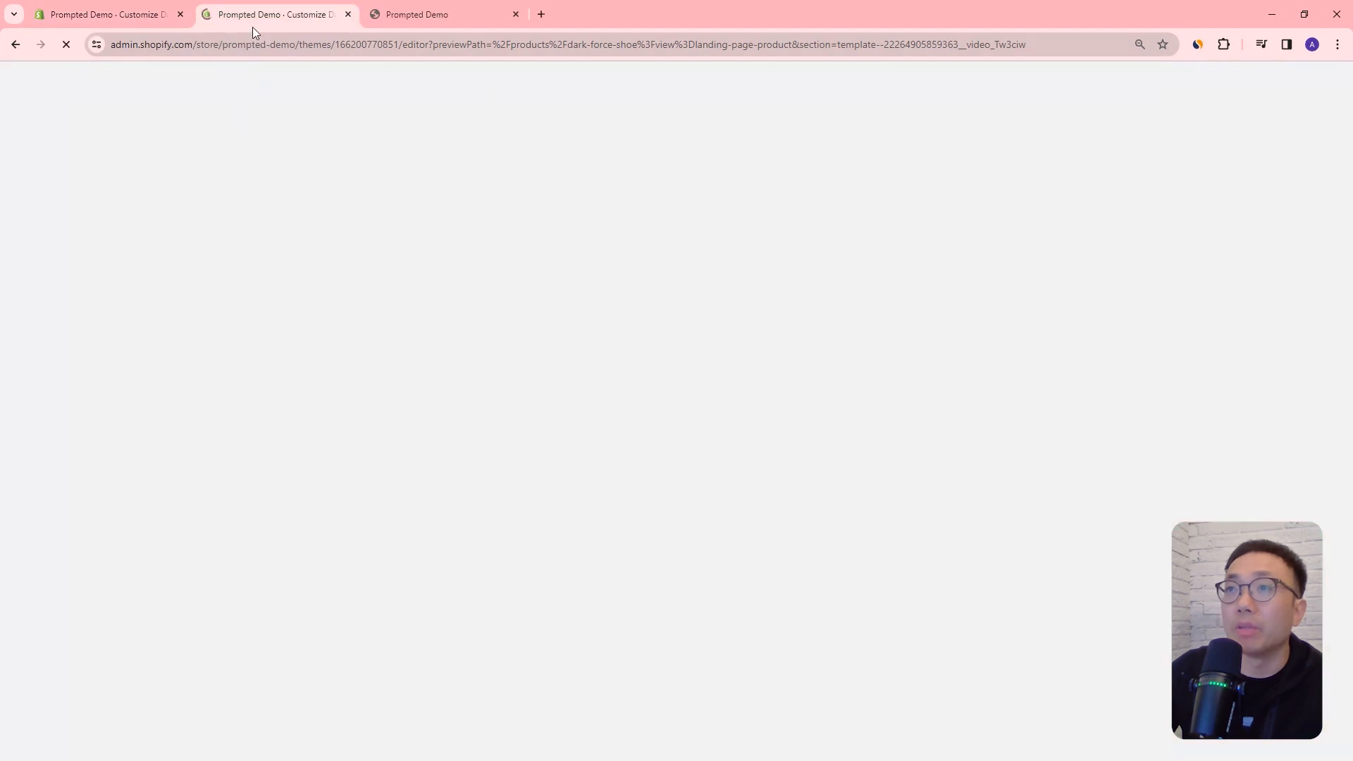
{"action": "left_click", "coordinate": [97, 14]}
{"action": "left_click", "coordinate": [30, 83]}
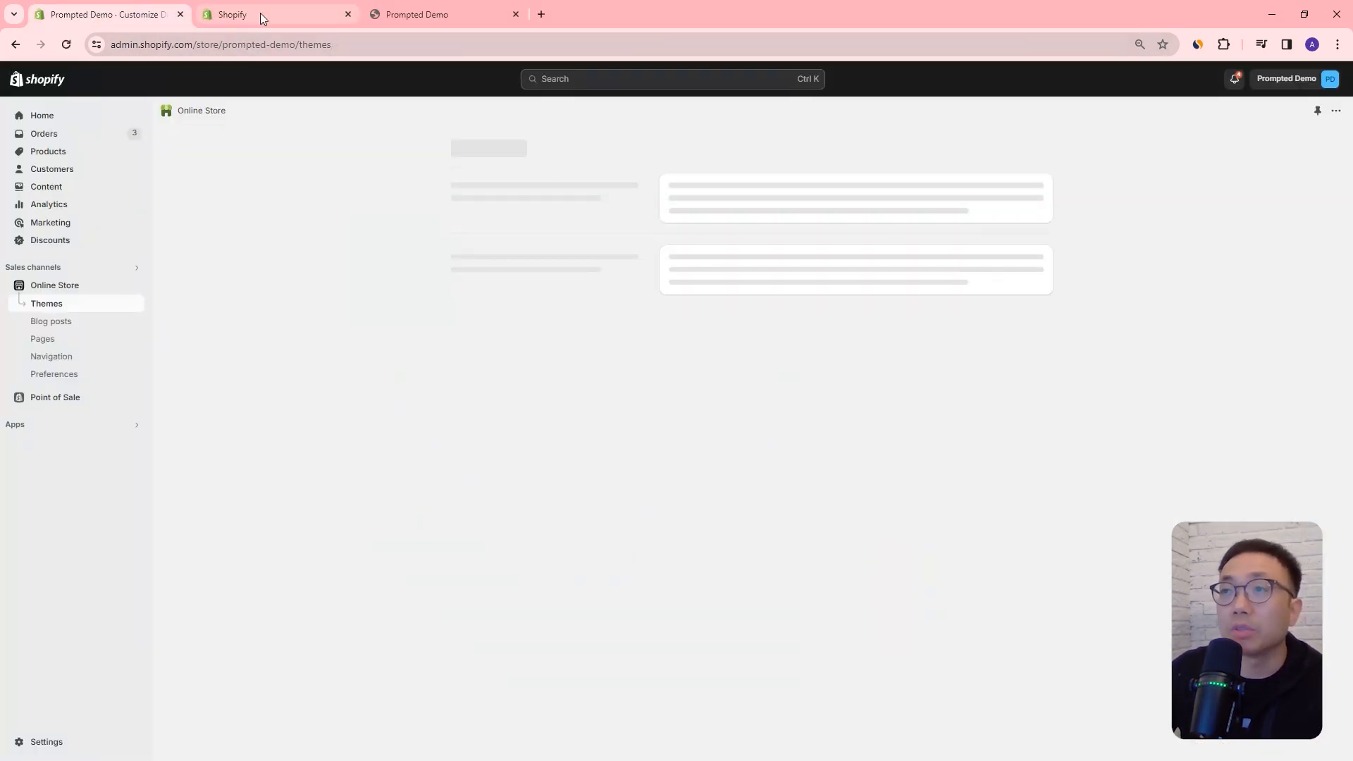
{"action": "left_click", "coordinate": [262, 11]}
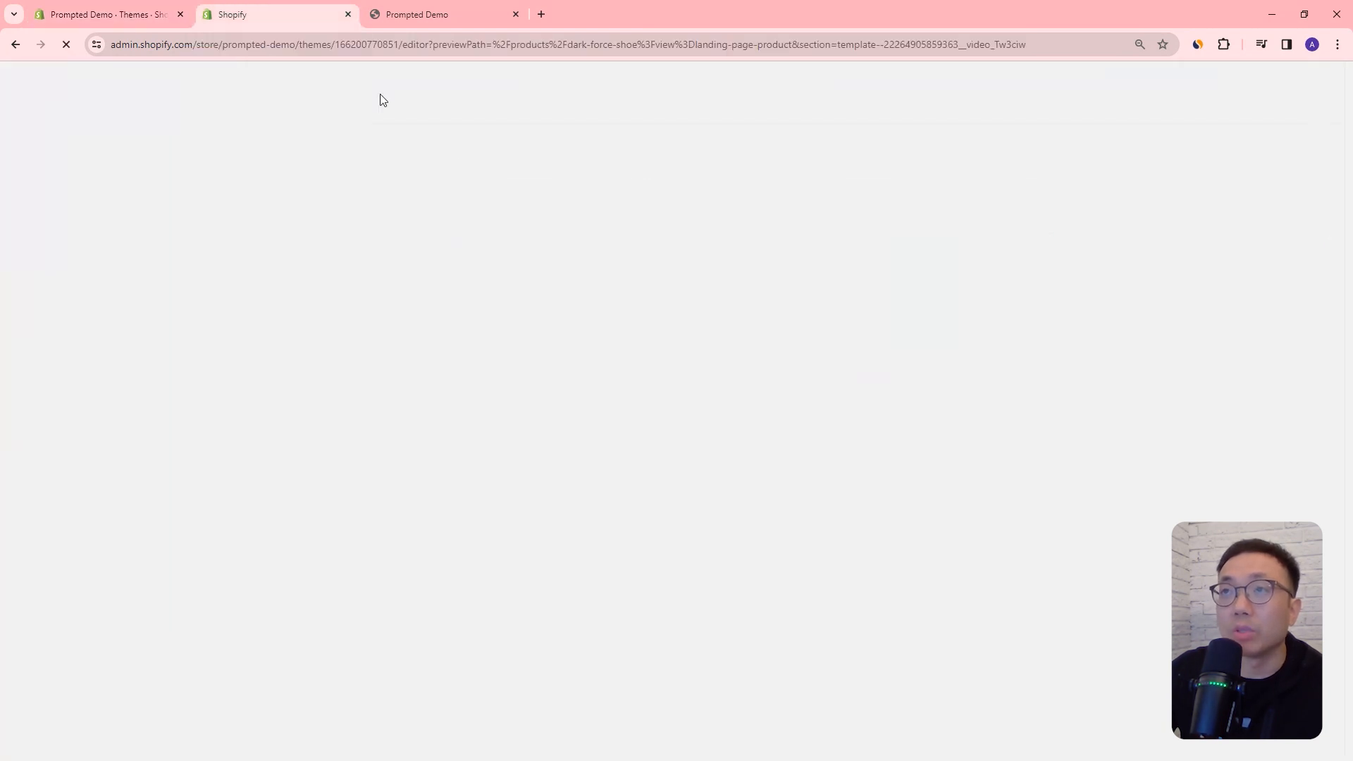
{"action": "left_click", "coordinate": [107, 15]}
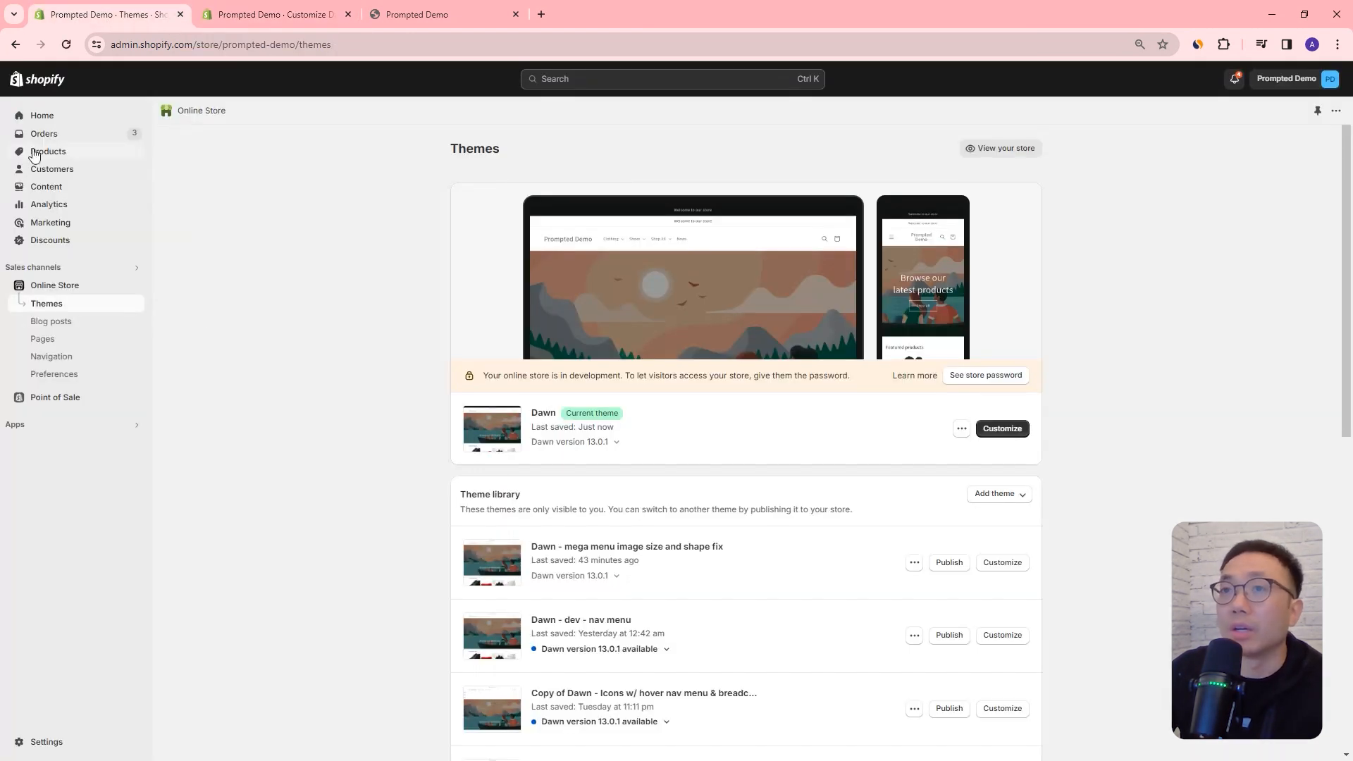
{"action": "left_click", "coordinate": [67, 150]}
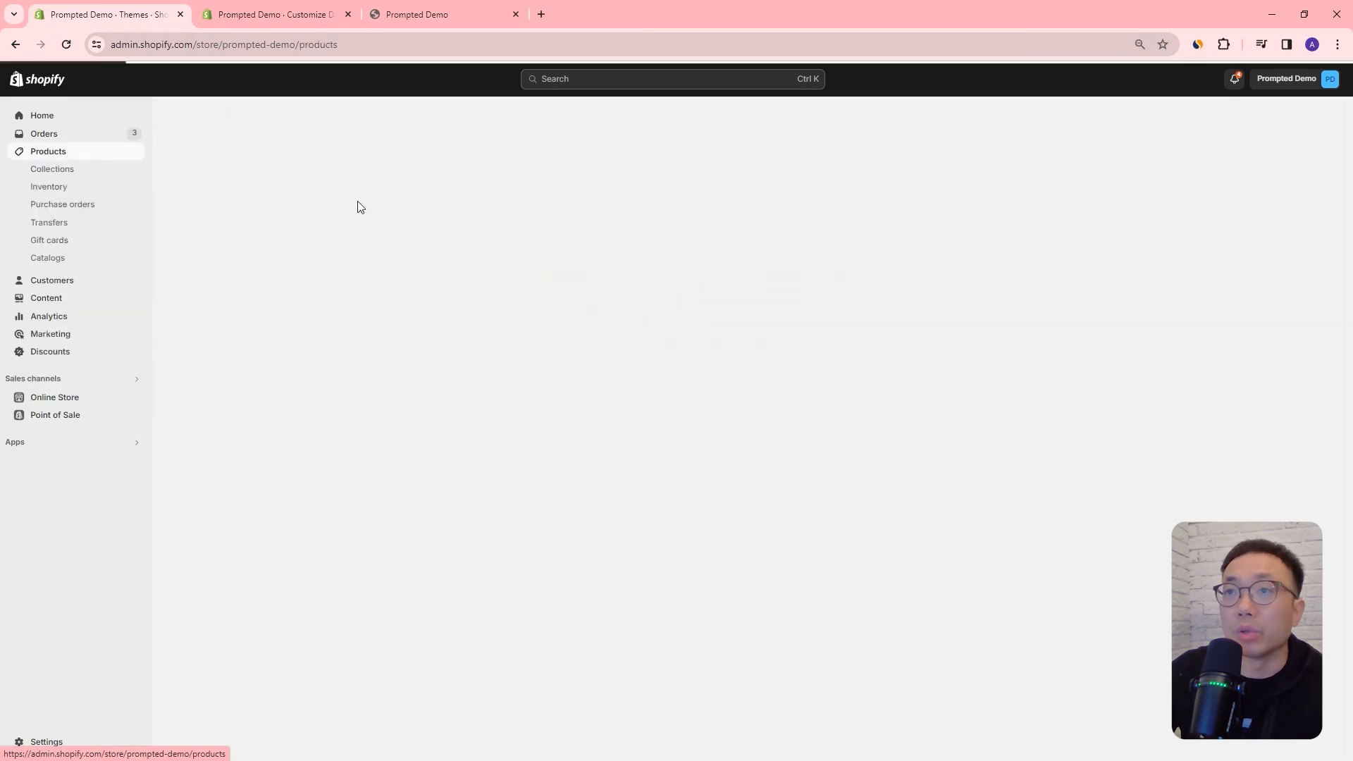
Step: Open The Prompted Original Socks, set its theme template to landing-page-product and save the product
{"action": "scroll", "coordinate": [380, 317], "scroll_direction": "down", "scroll_amount": 2}
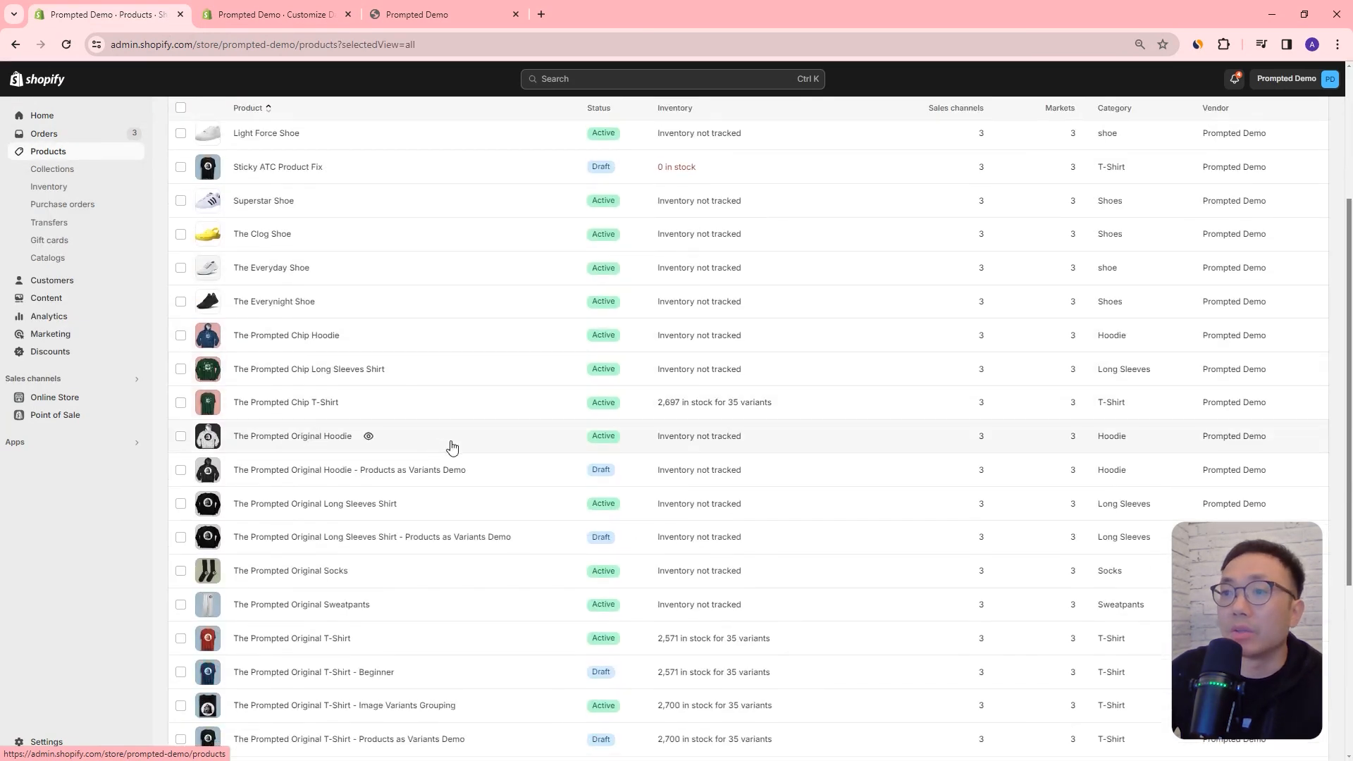
{"action": "scroll", "coordinate": [296, 601], "scroll_direction": "down", "scroll_amount": 1}
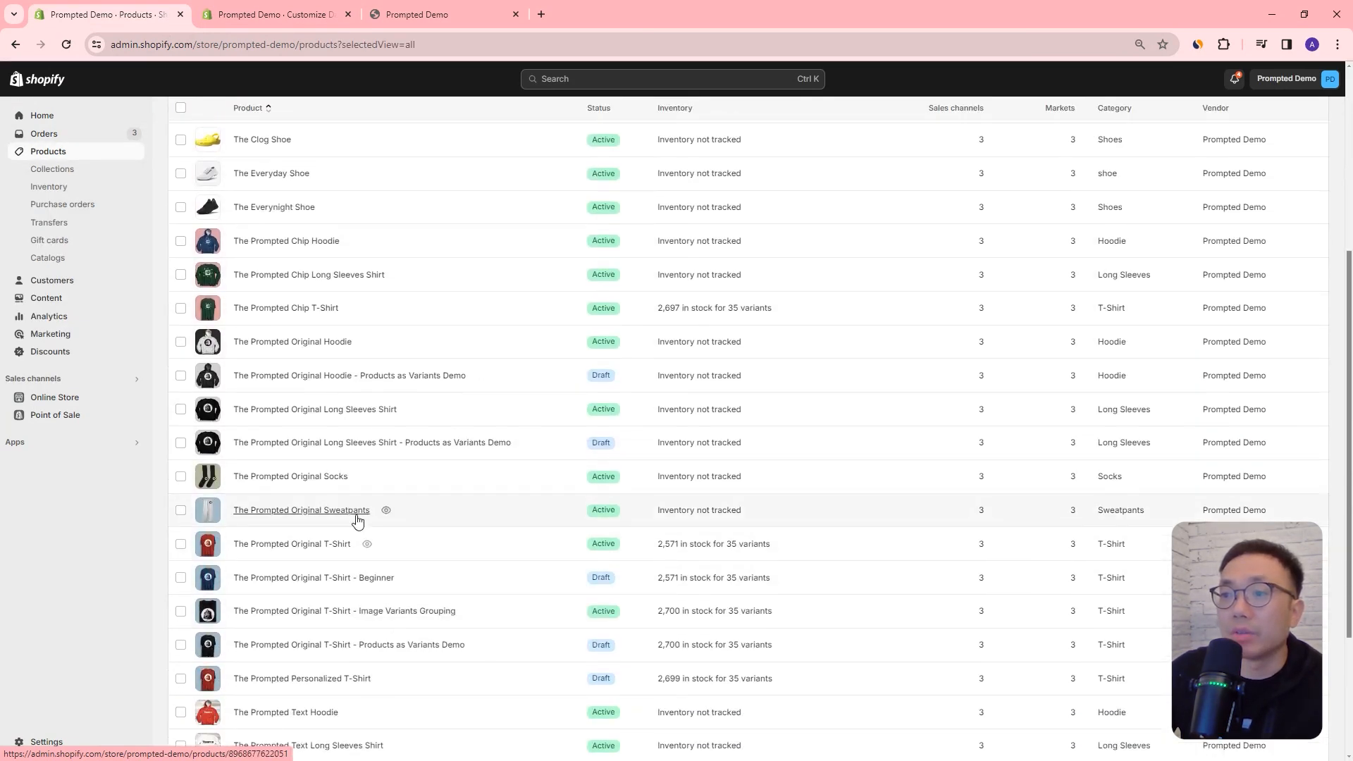
{"action": "scroll", "coordinate": [243, 518], "scroll_direction": "up", "scroll_amount": 1}
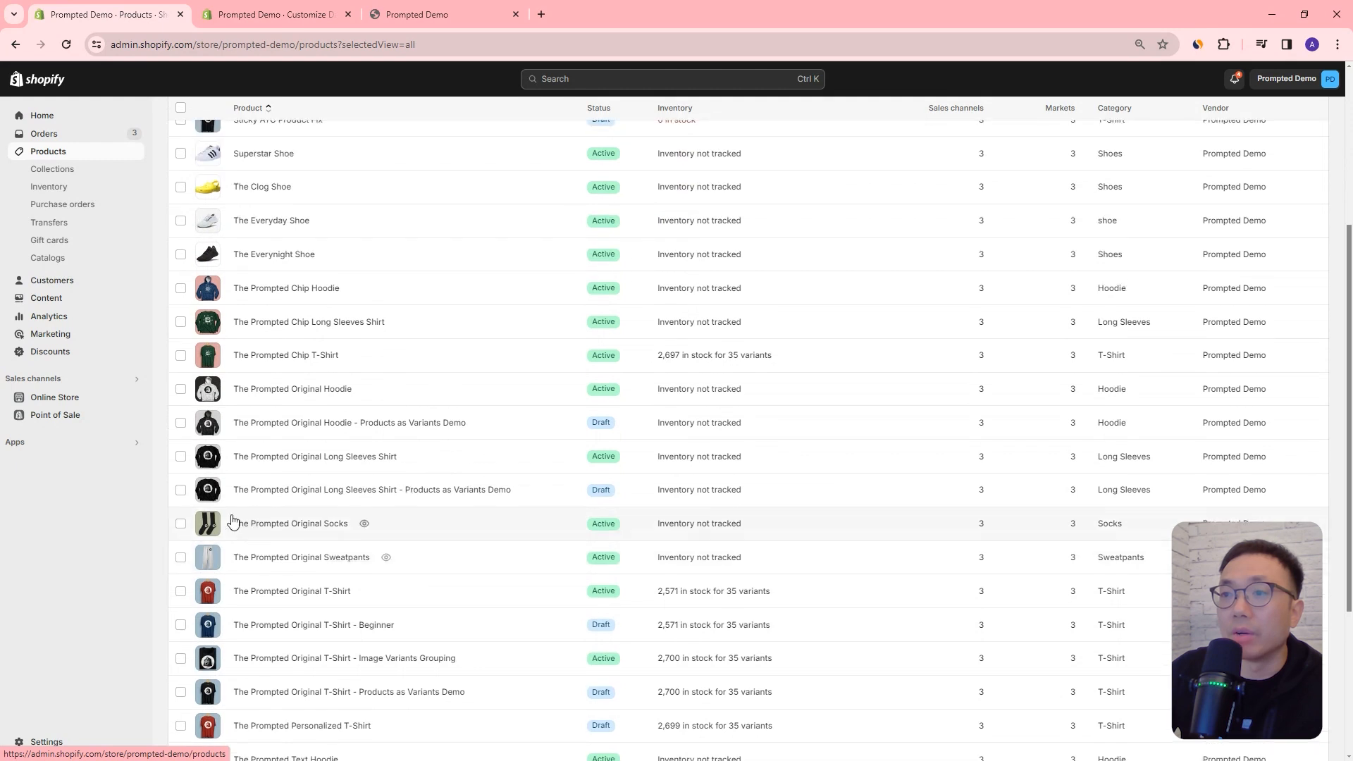
{"action": "left_click", "coordinate": [272, 514]}
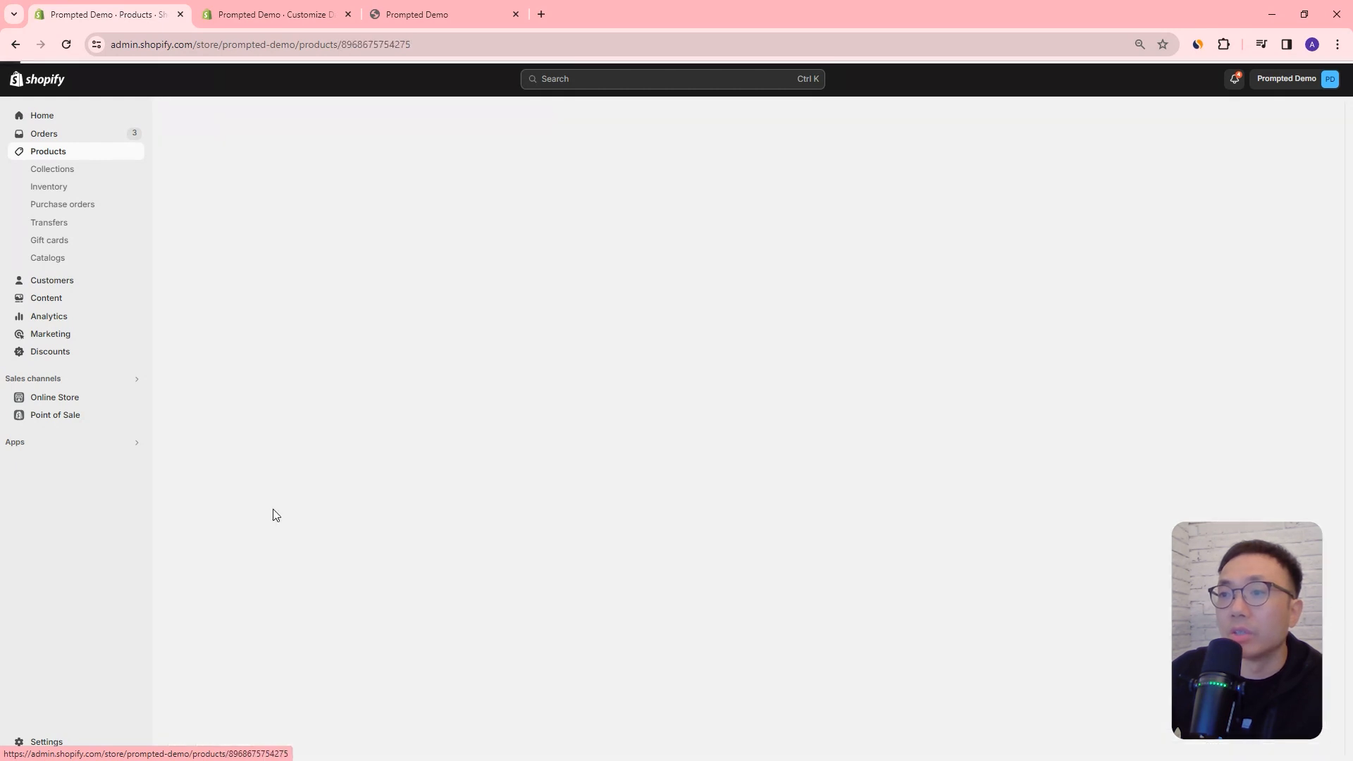
{"action": "scroll", "coordinate": [927, 432], "scroll_direction": "down", "scroll_amount": 3}
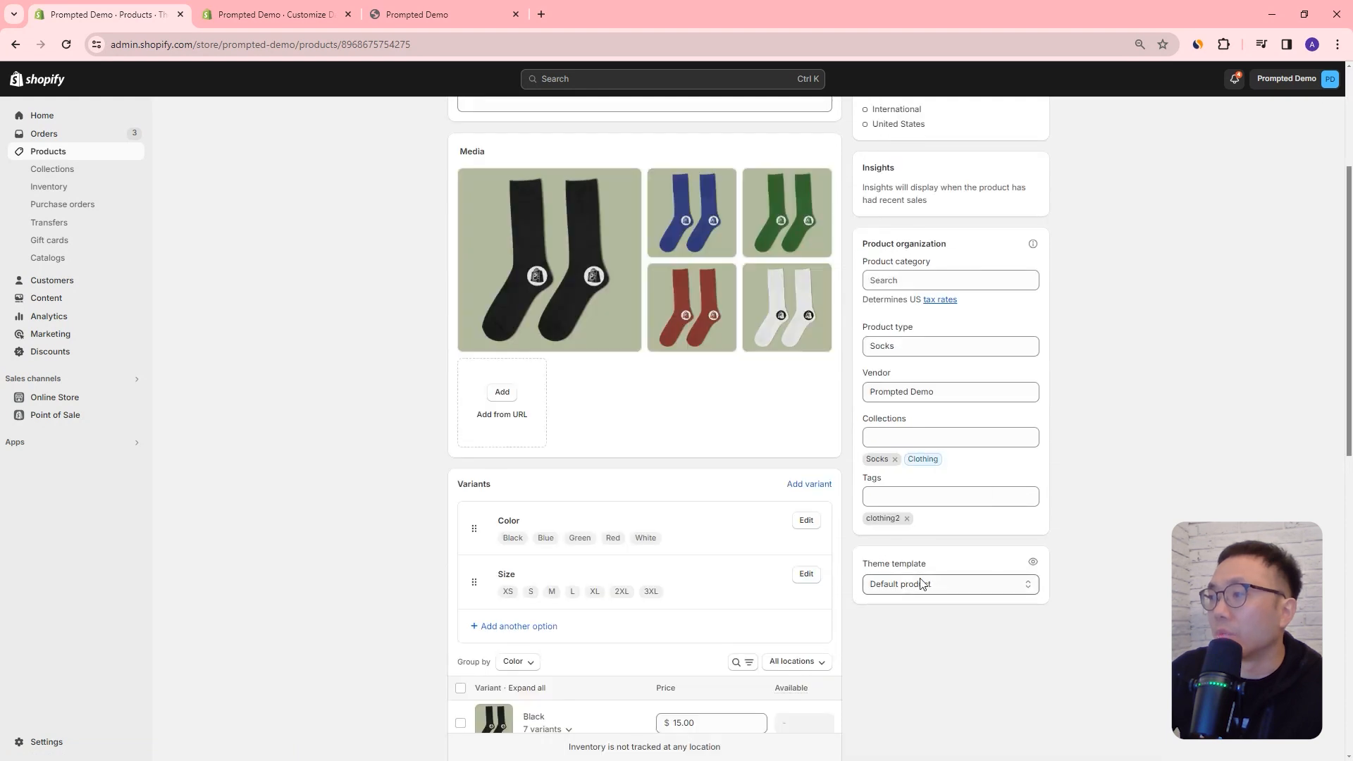
{"action": "left_click", "coordinate": [950, 583]}
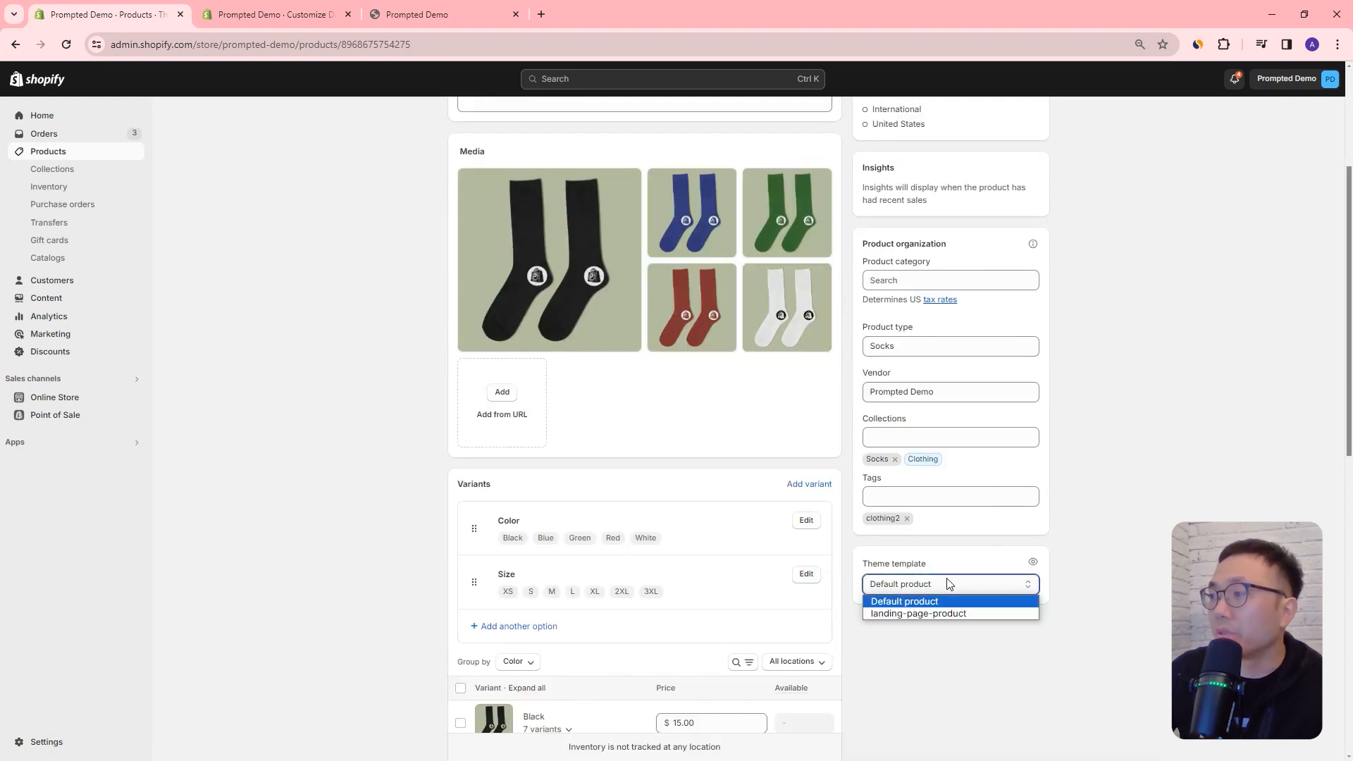
{"action": "left_click", "coordinate": [931, 613]}
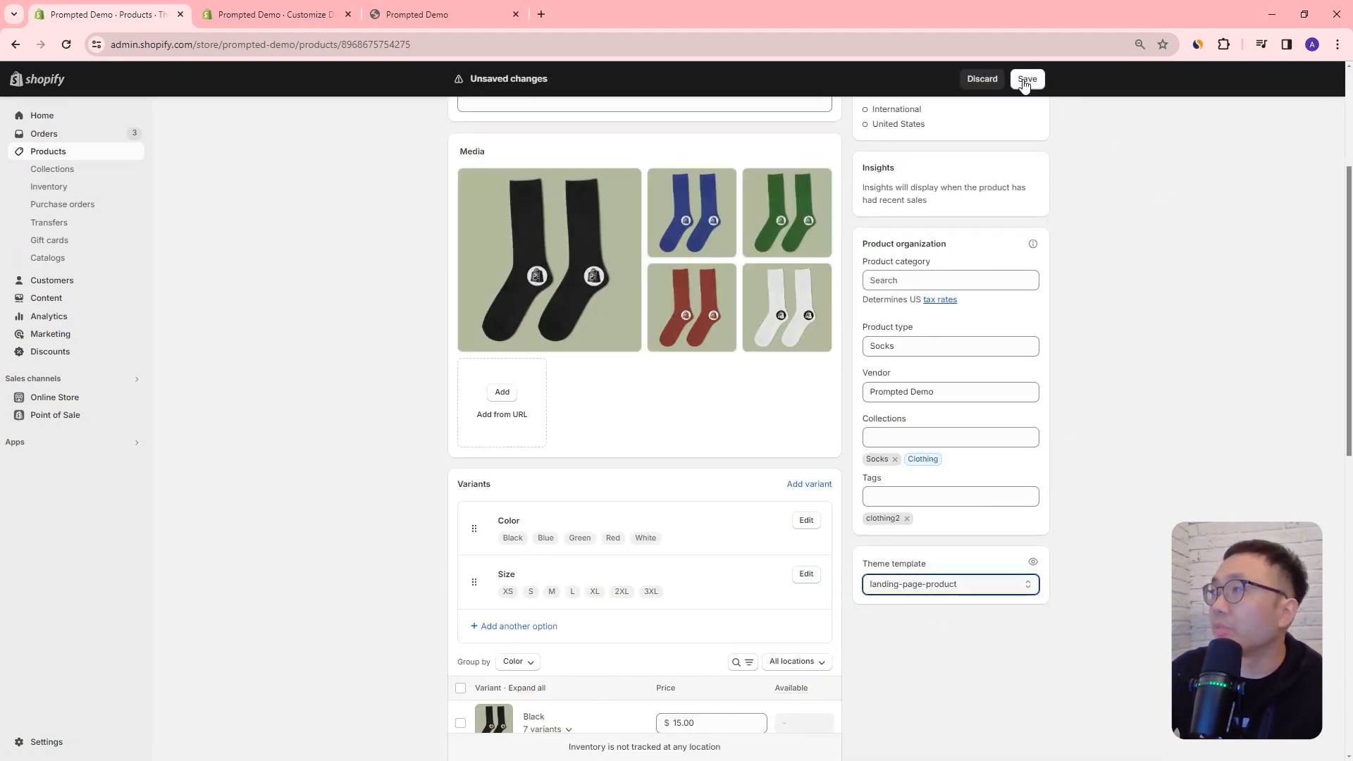
Step: Open The Prompted Original T-Shirt from the live store's T-Shirts collection and examine the sections below the product information
{"action": "left_click", "coordinate": [441, 19]}
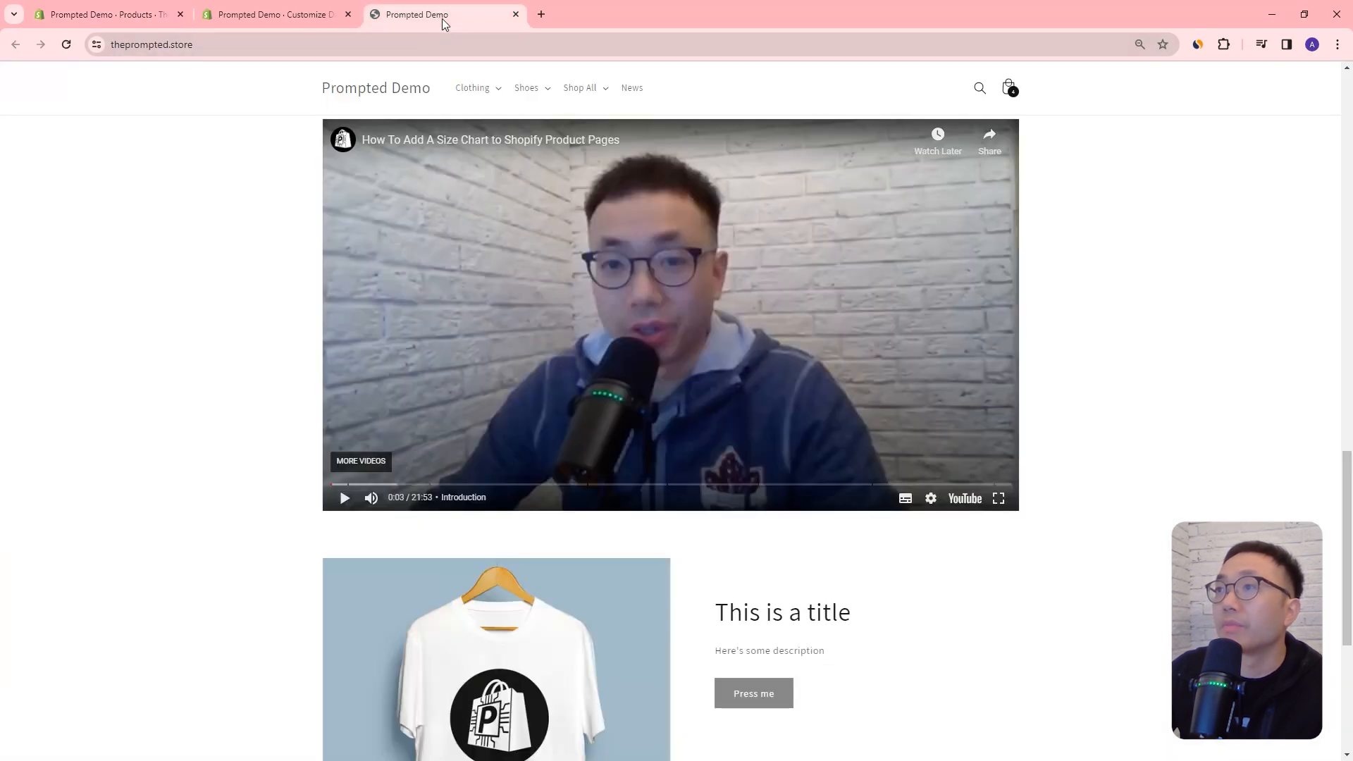
{"action": "scroll", "coordinate": [1029, 447], "scroll_direction": "up", "scroll_amount": 20}
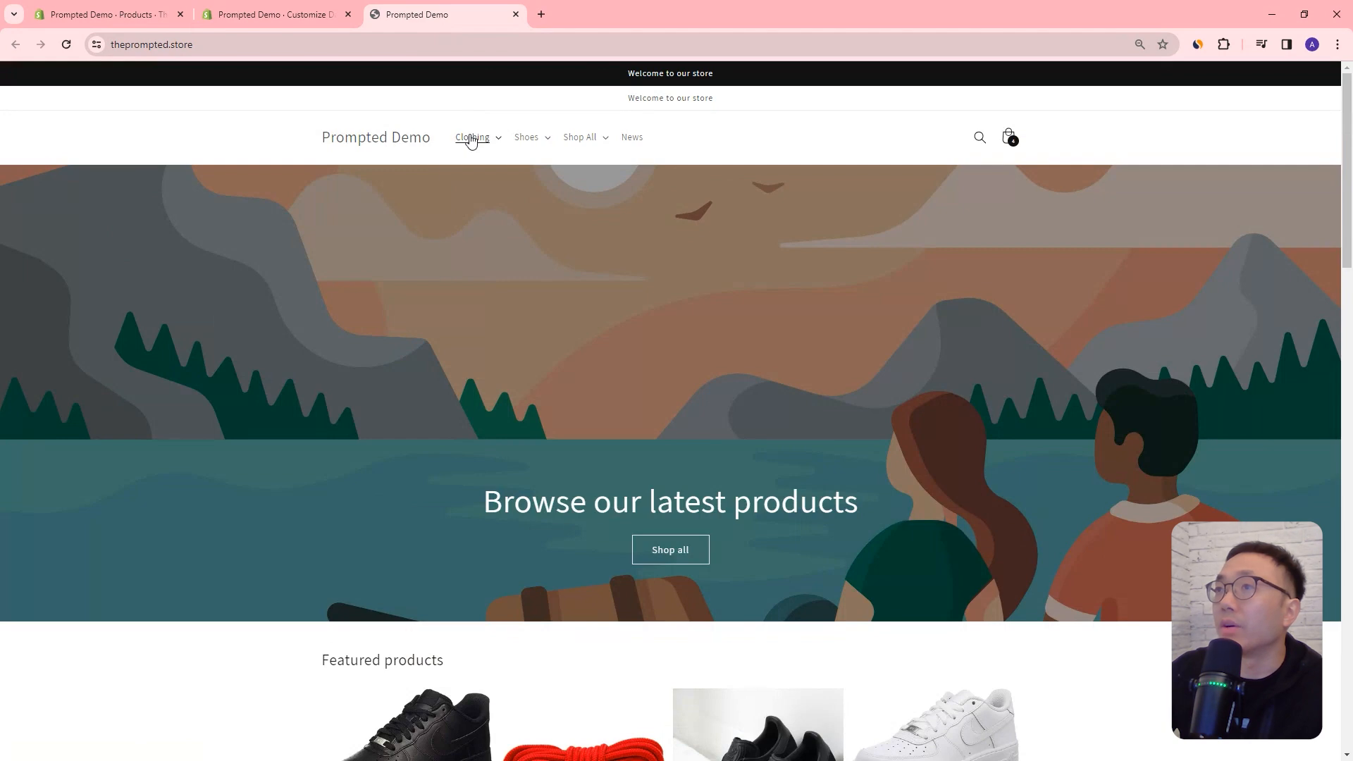
{"action": "left_click", "coordinate": [472, 139]}
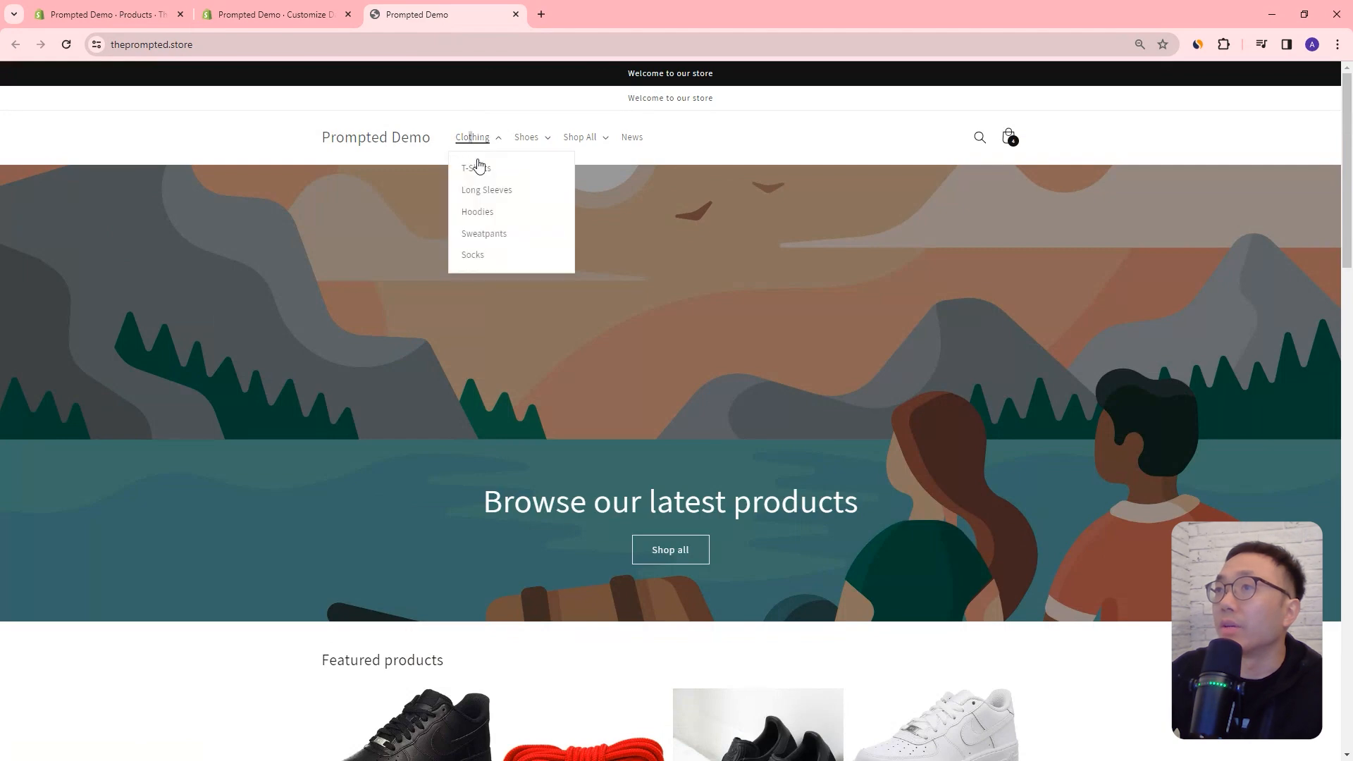
{"action": "left_click", "coordinate": [473, 171]}
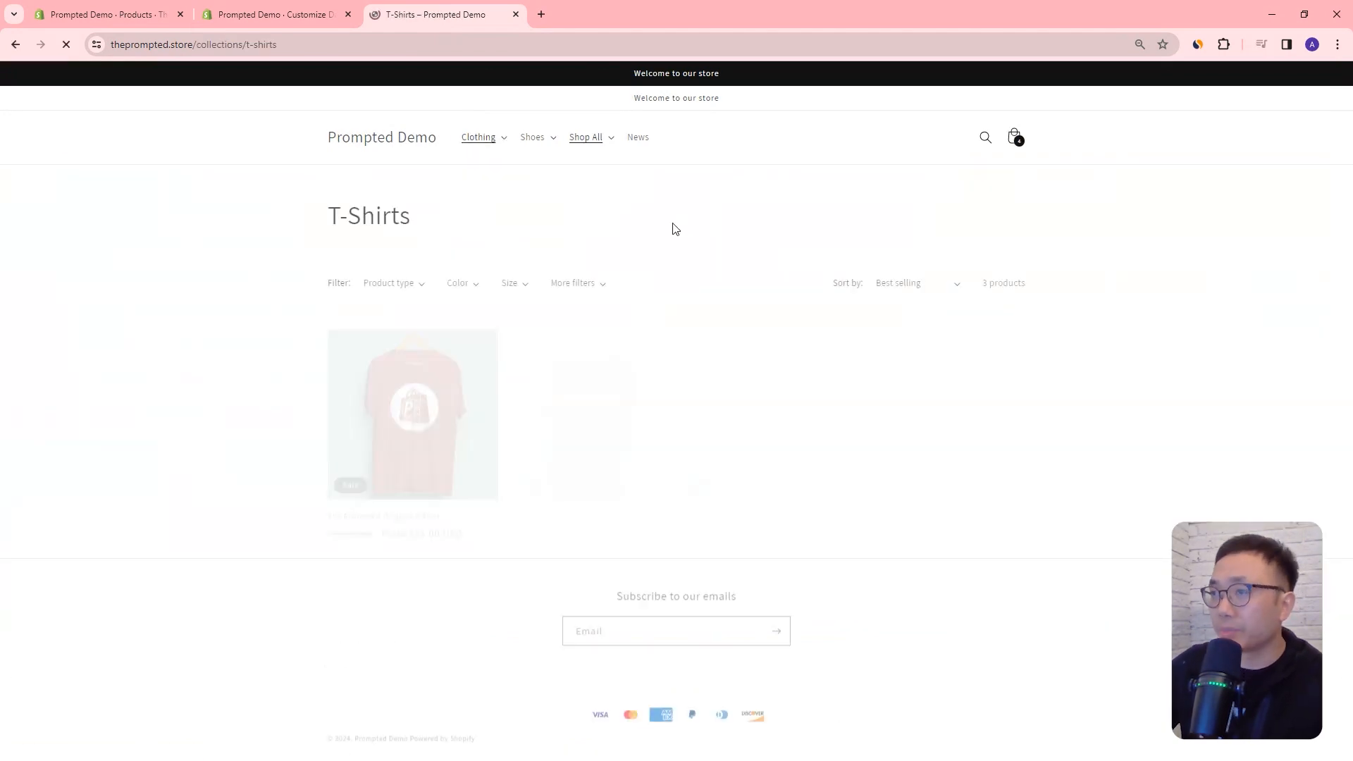
{"action": "left_click", "coordinate": [416, 375]}
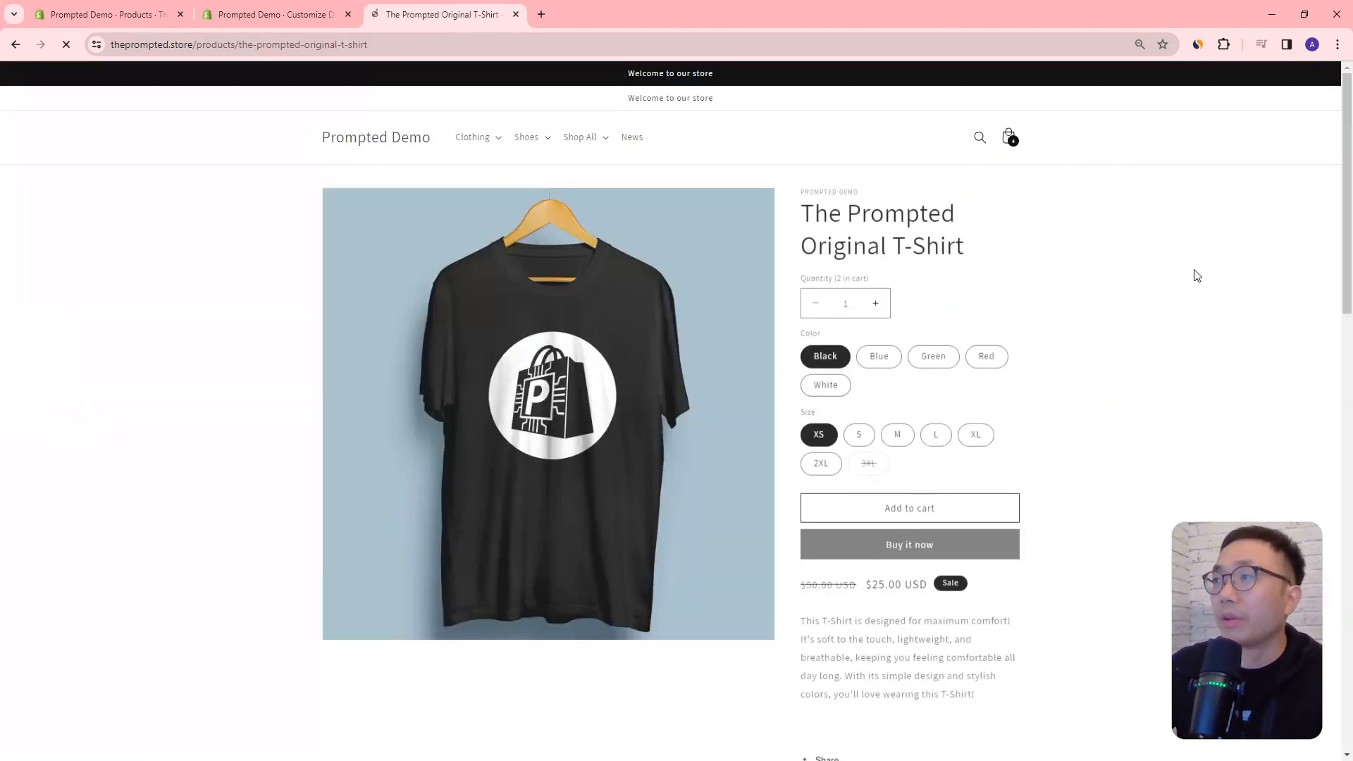
{"action": "left_click_drag", "start_coordinate": [1348, 167], "coordinate": [1340, 594]}
{"action": "scroll", "coordinate": [759, 402], "scroll_direction": "up", "scroll_amount": 5}
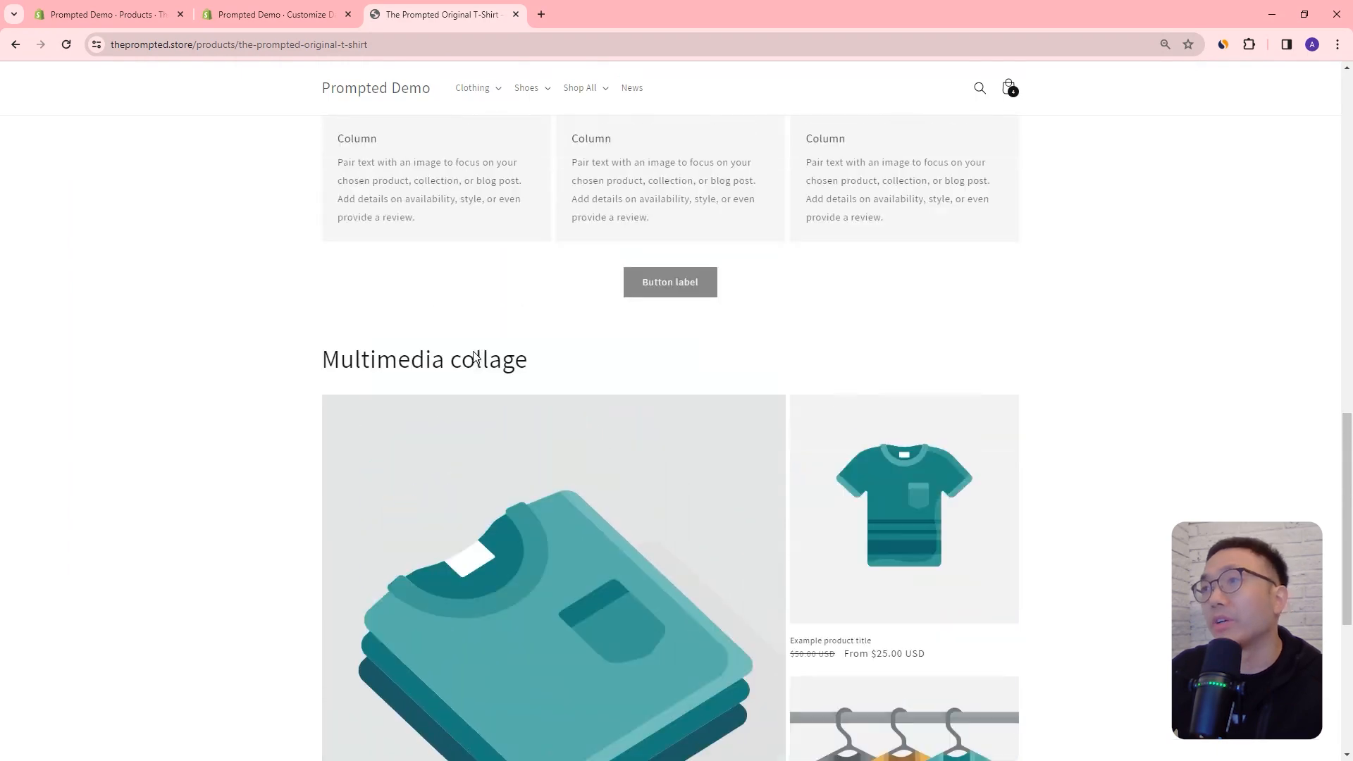
{"action": "scroll", "coordinate": [482, 286], "scroll_direction": "down", "scroll_amount": 2}
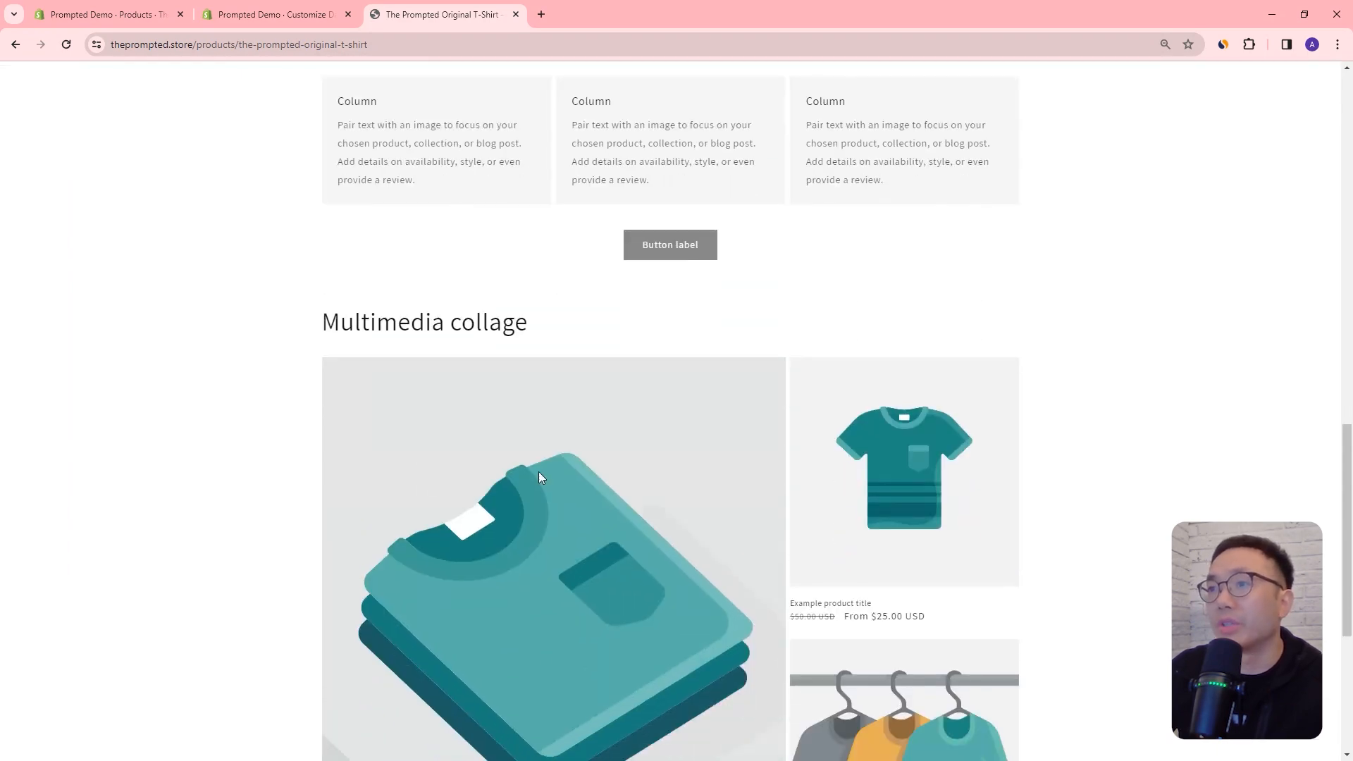
Step: Return to the theme editor and switch from landing-page-product to the Default product template
{"action": "left_click", "coordinate": [225, 14]}
{"action": "scroll", "coordinate": [745, 264], "scroll_direction": "down", "scroll_amount": 3}
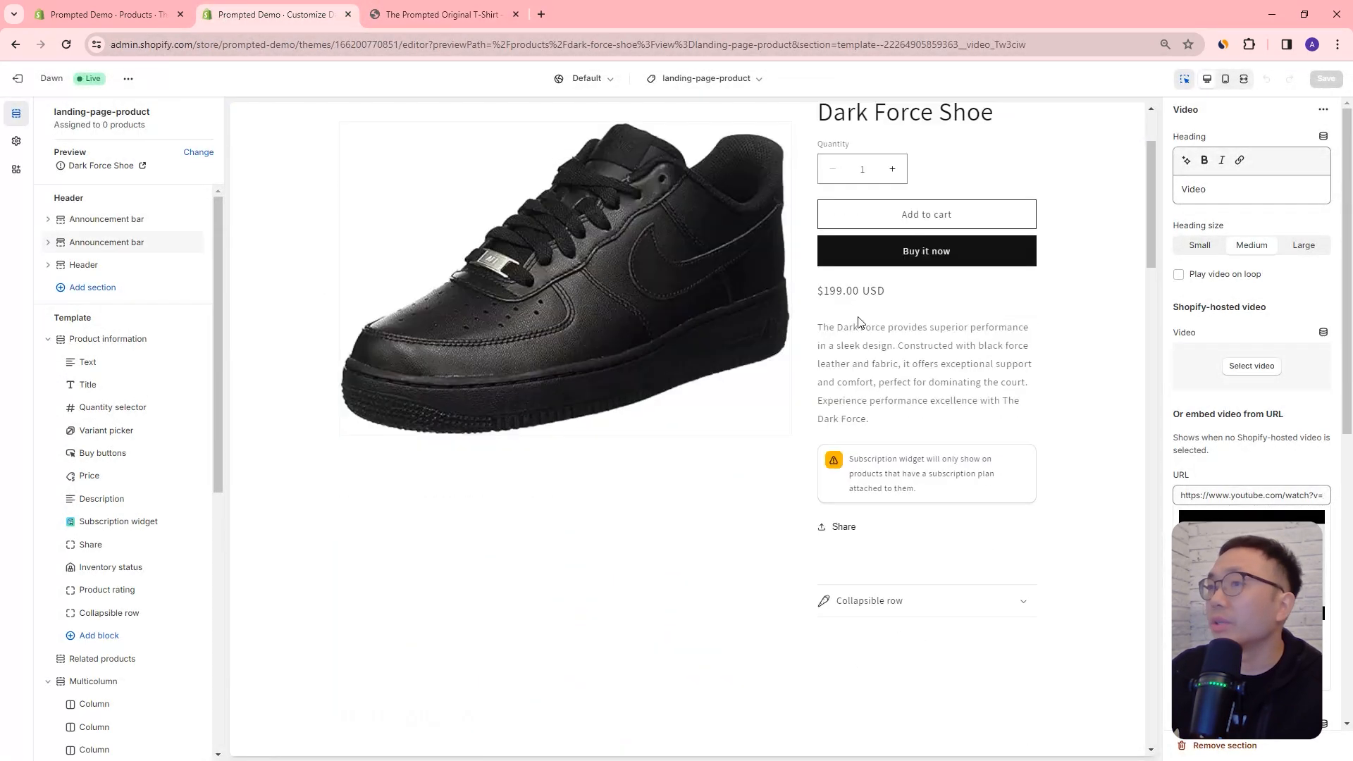
{"action": "left_click", "coordinate": [703, 79]}
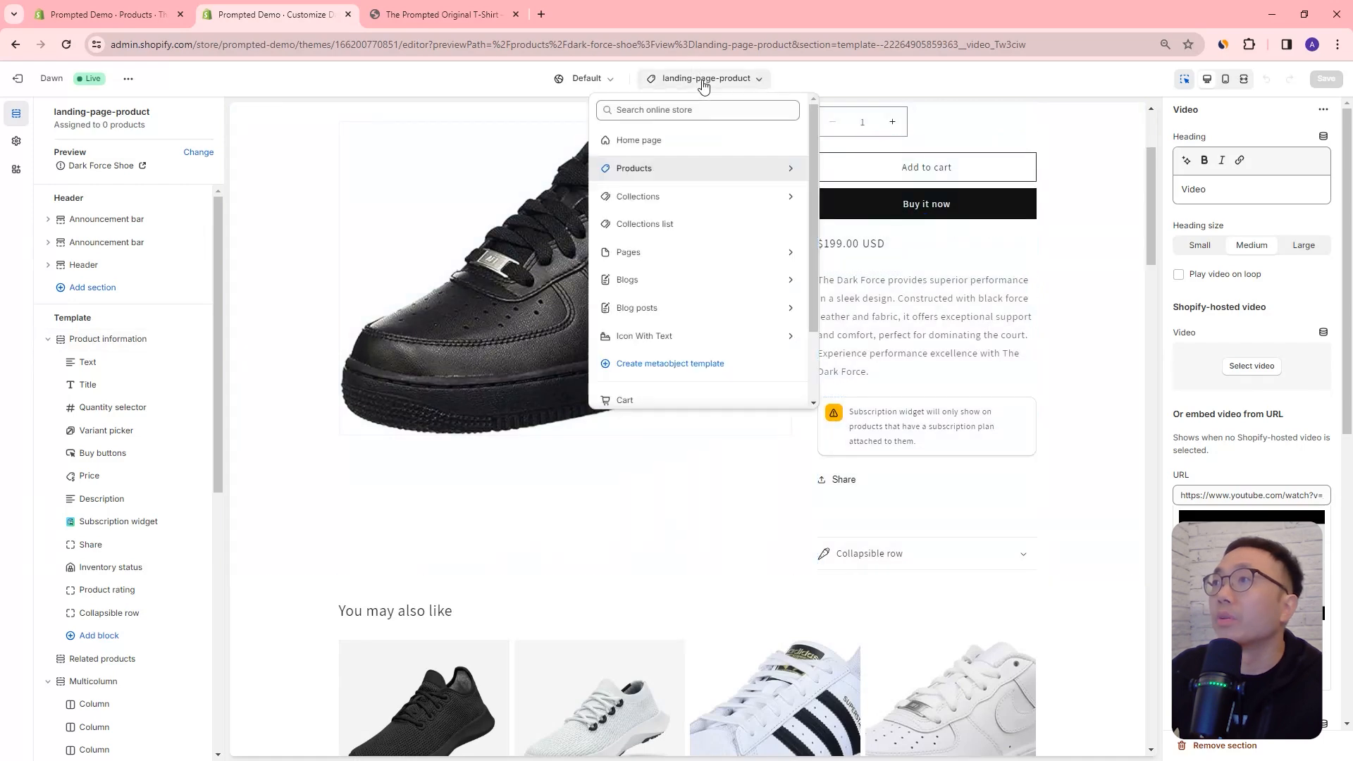
{"action": "left_click", "coordinate": [664, 172]}
{"action": "left_click", "coordinate": [661, 174]}
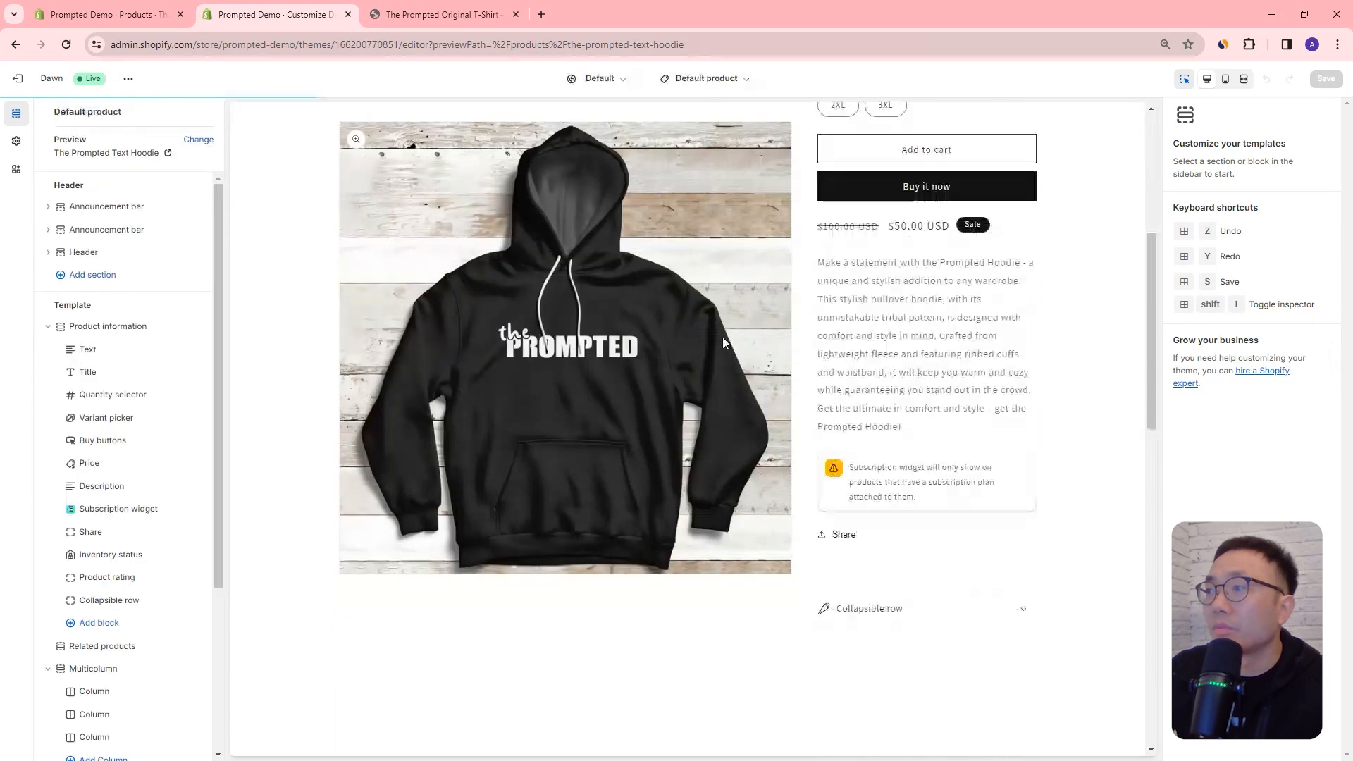
Step: Remove the Multicolumn and Collage sections from the Default product template and save it
{"action": "scroll", "coordinate": [722, 336], "scroll_direction": "down", "scroll_amount": 7}
{"action": "scroll", "coordinate": [561, 415], "scroll_direction": "down", "scroll_amount": 3}
{"action": "left_click", "coordinate": [747, 396]}
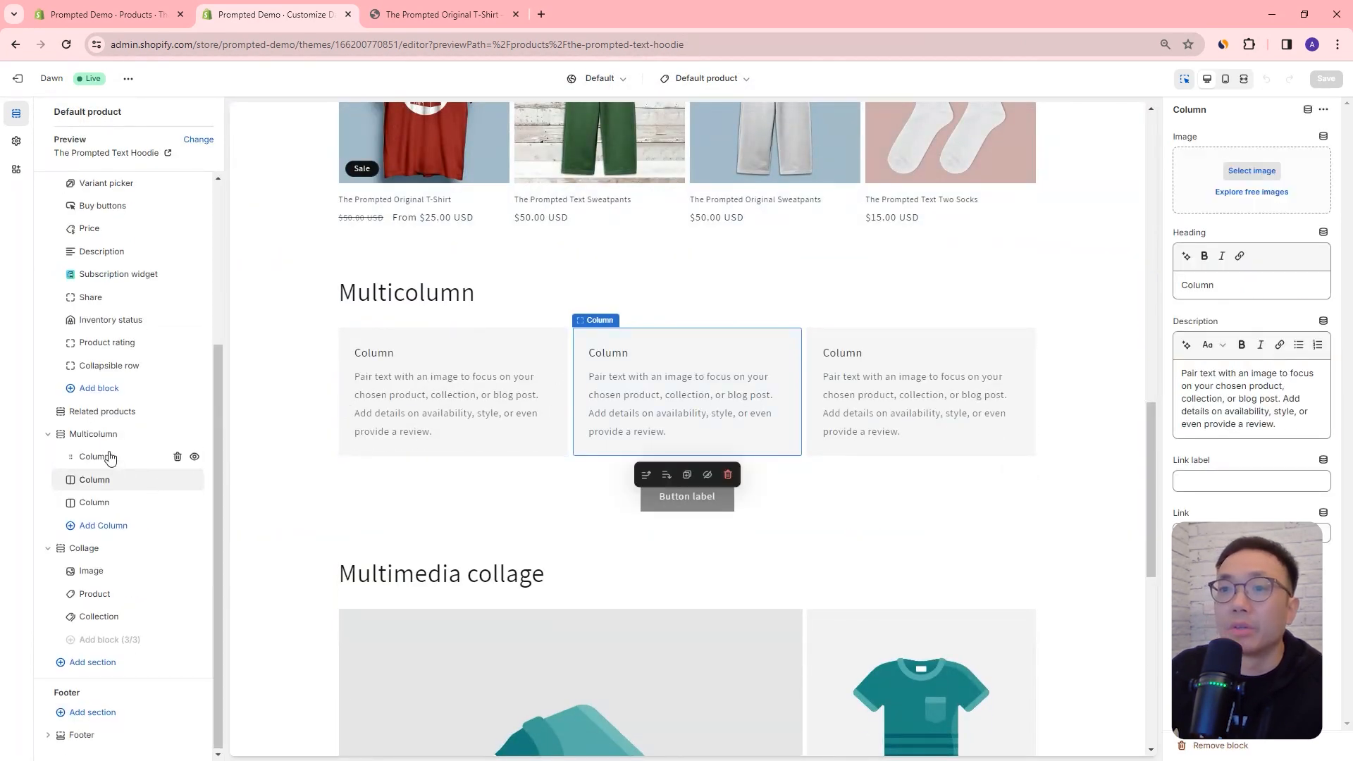
{"action": "left_click", "coordinate": [178, 435]}
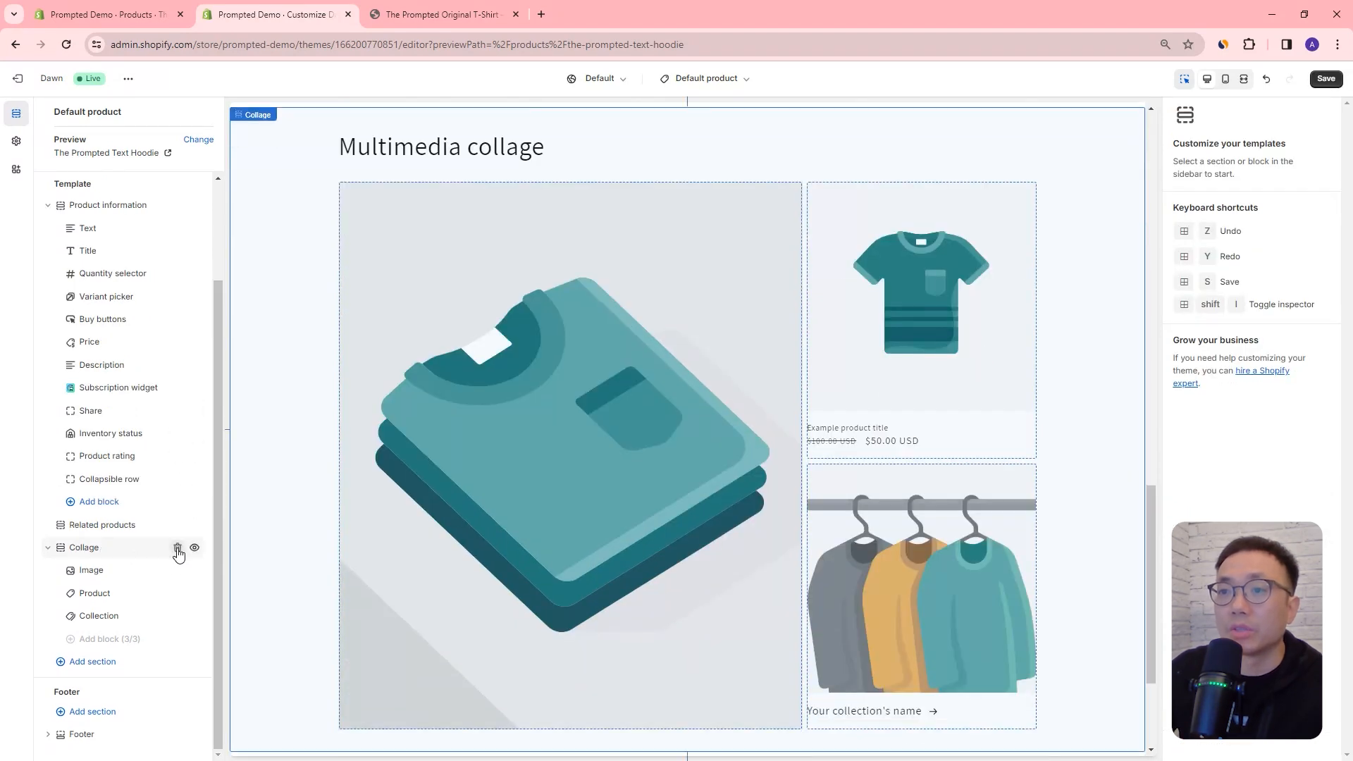
{"action": "left_click", "coordinate": [178, 548]}
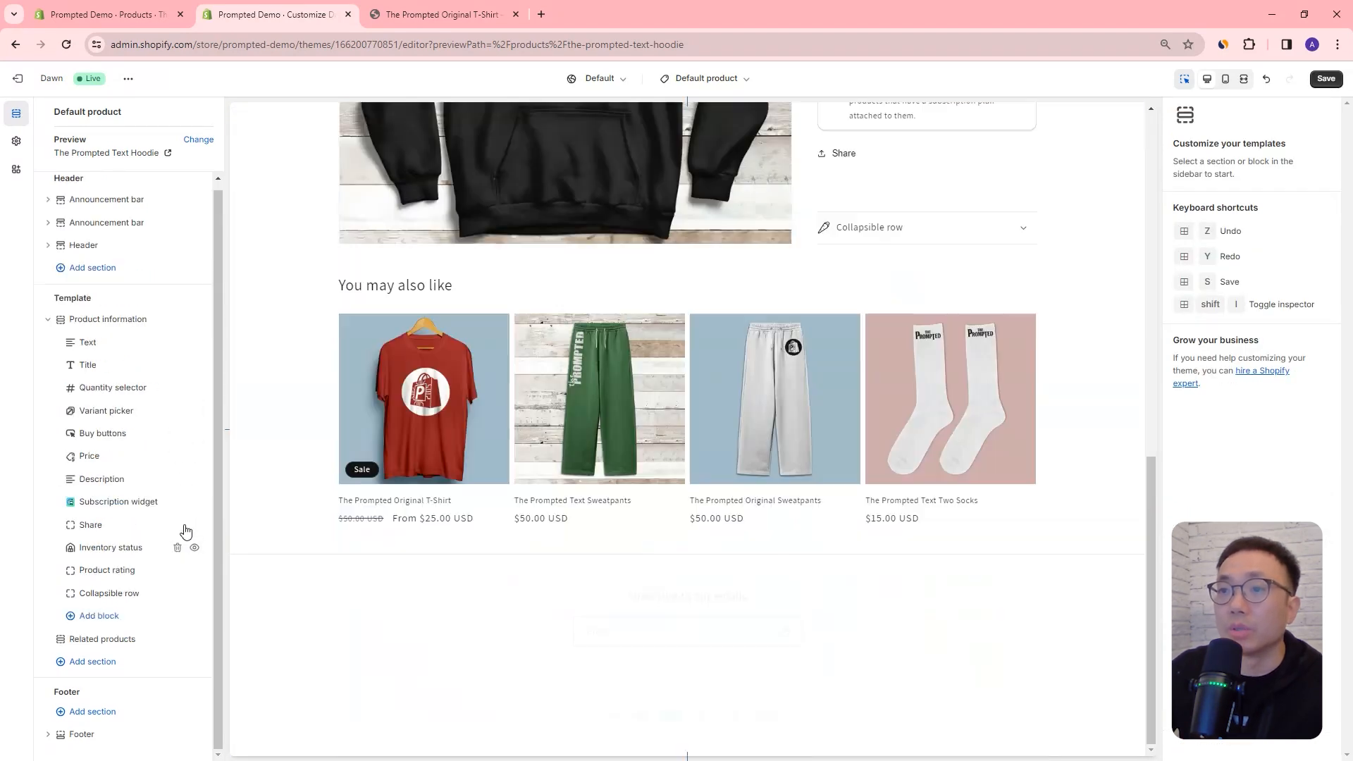
{"action": "left_click", "coordinate": [1326, 80]}
Step: Reload The Prompted Original T-Shirt page on the live store and check which sections follow the product information
{"action": "left_click", "coordinate": [459, 16]}
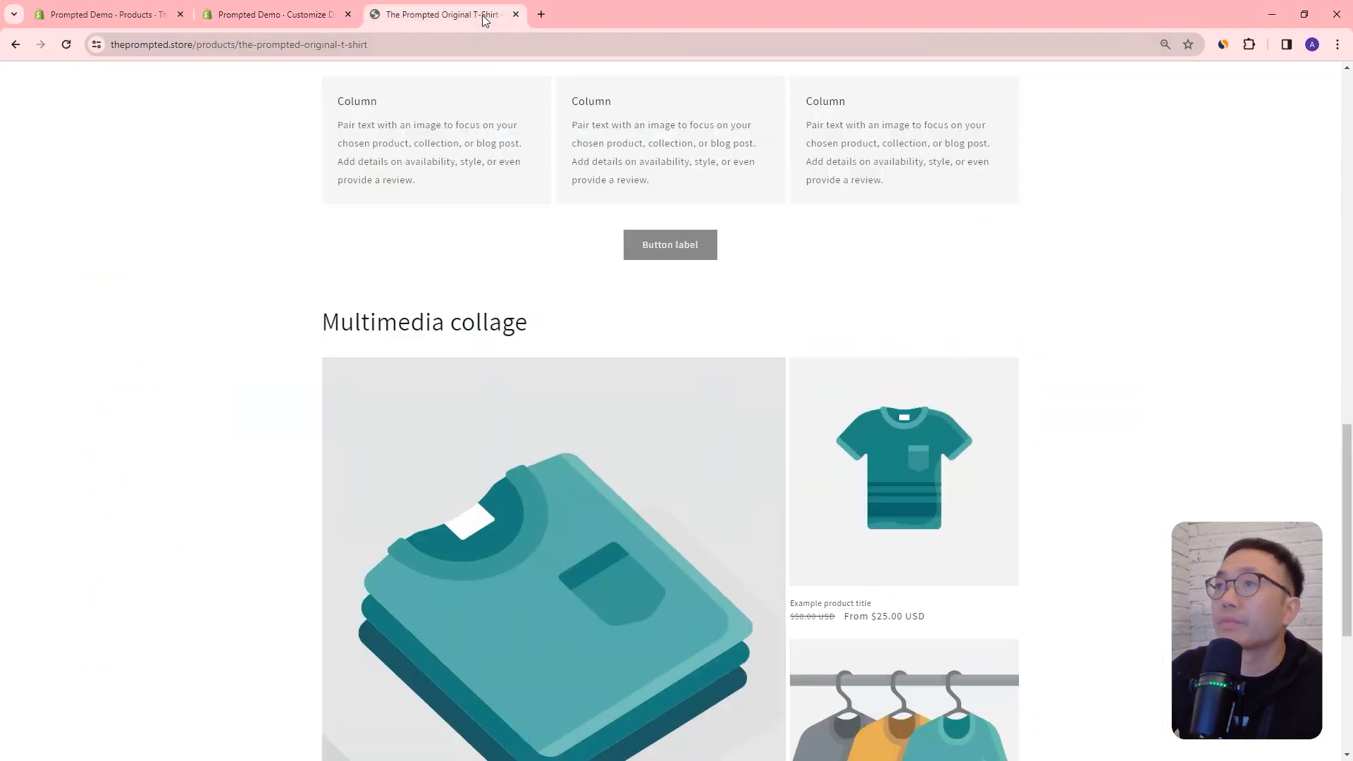
{"action": "left_click", "coordinate": [66, 46]}
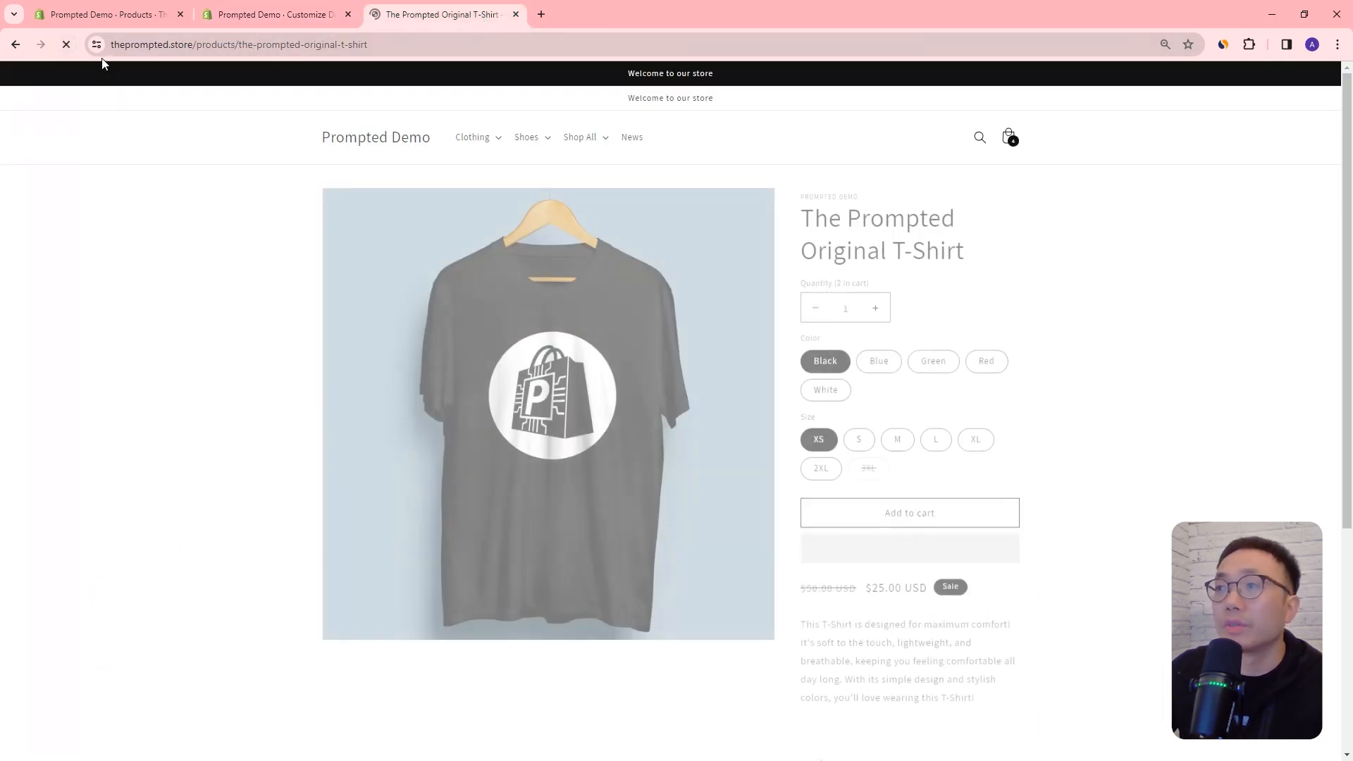
{"action": "scroll", "coordinate": [716, 285], "scroll_direction": "down", "scroll_amount": 5}
{"action": "scroll", "coordinate": [717, 285], "scroll_direction": "down", "scroll_amount": 4}
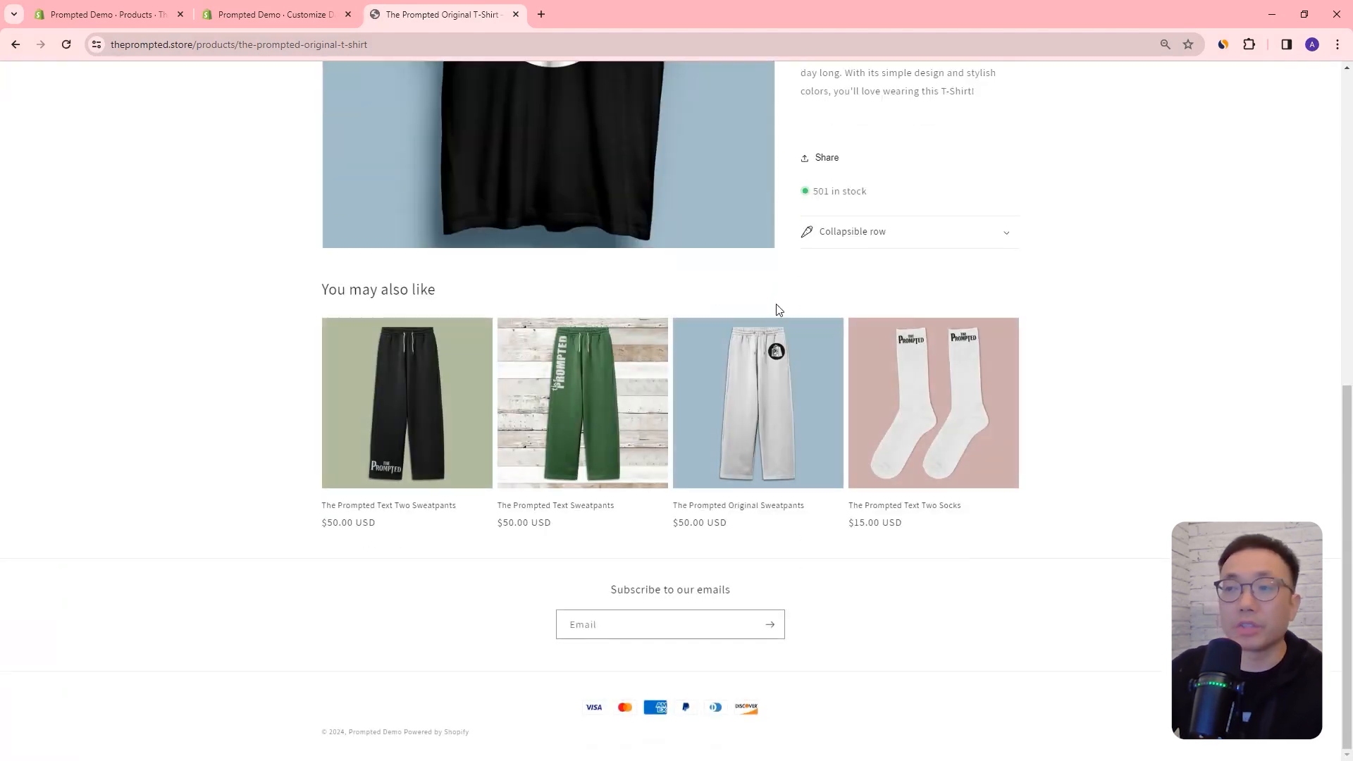
{"action": "scroll", "coordinate": [674, 315], "scroll_direction": "up", "scroll_amount": 9}
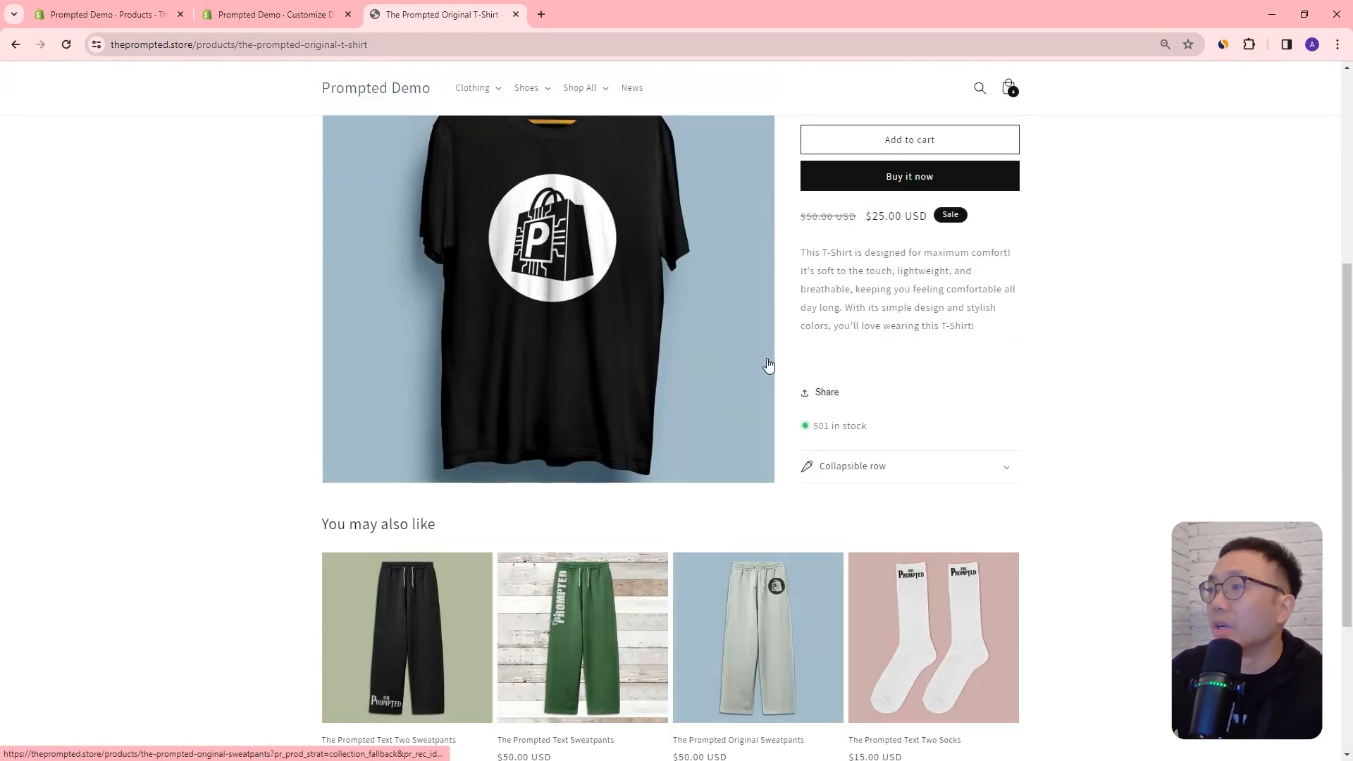
Step: Open The Prompted Original Socks from the live store's Socks collection and examine the sections on its page
{"action": "left_click", "coordinate": [492, 144]}
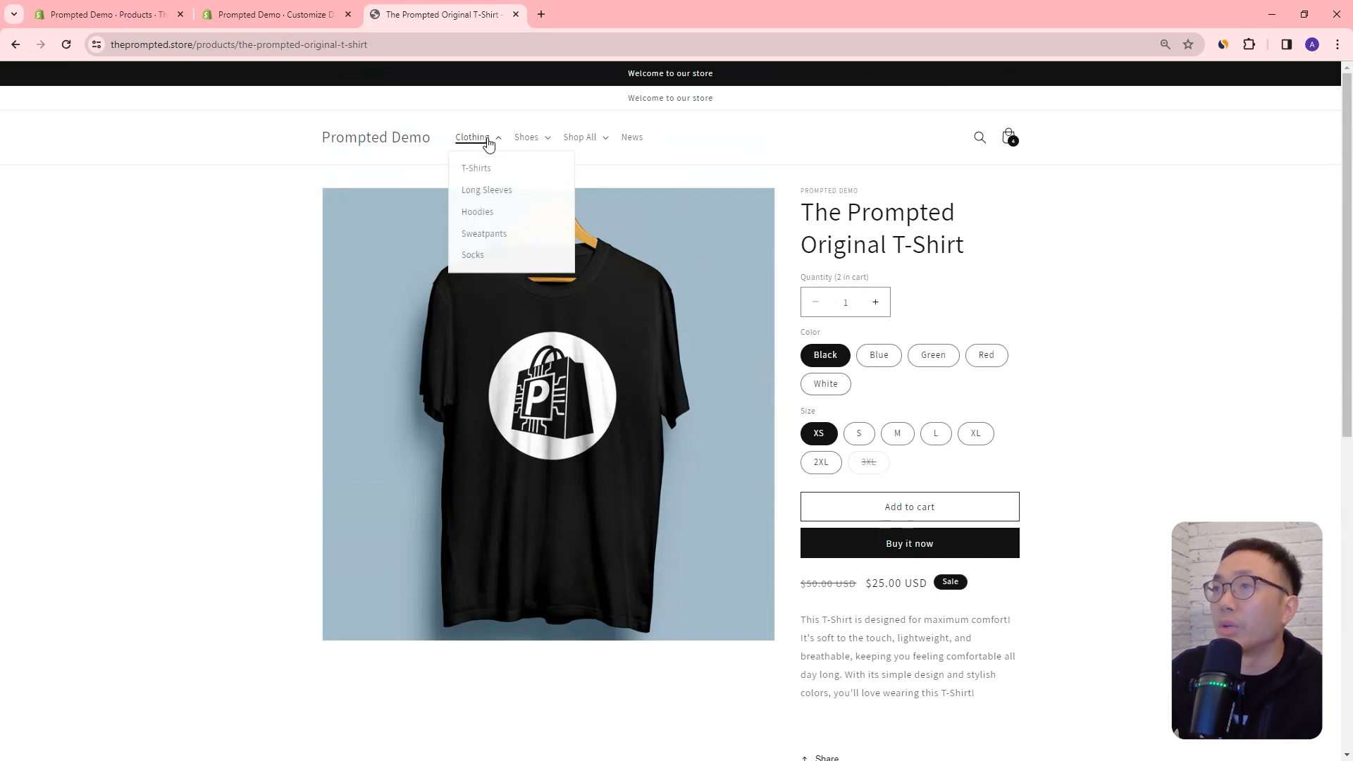
{"action": "left_click", "coordinate": [493, 260]}
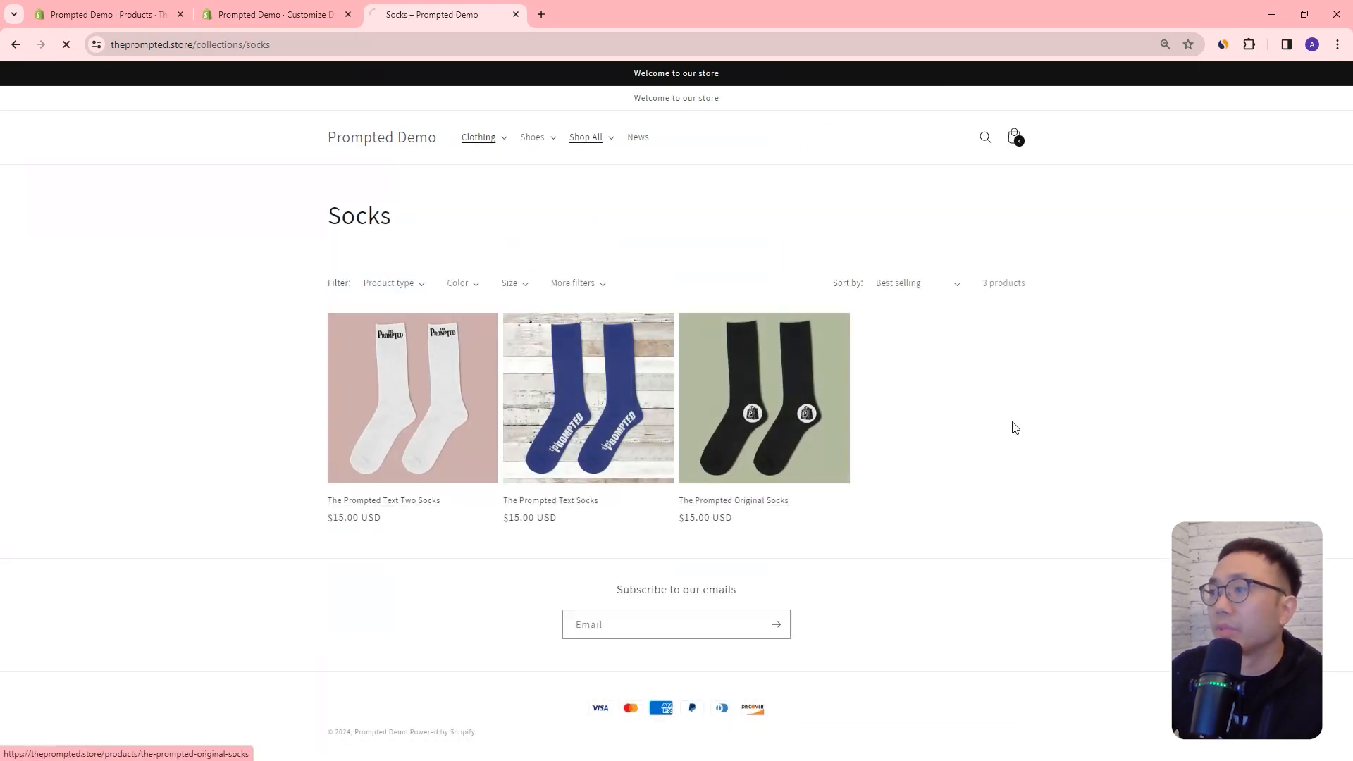
{"action": "mouse_move", "coordinate": [1348, 160]}
{"action": "left_mouse_down"}
{"action": "mouse_move", "coordinate": [1348, 711]}
{"action": "mouse_move", "coordinate": [1344, 142]}
{"action": "left_mouse_up"}
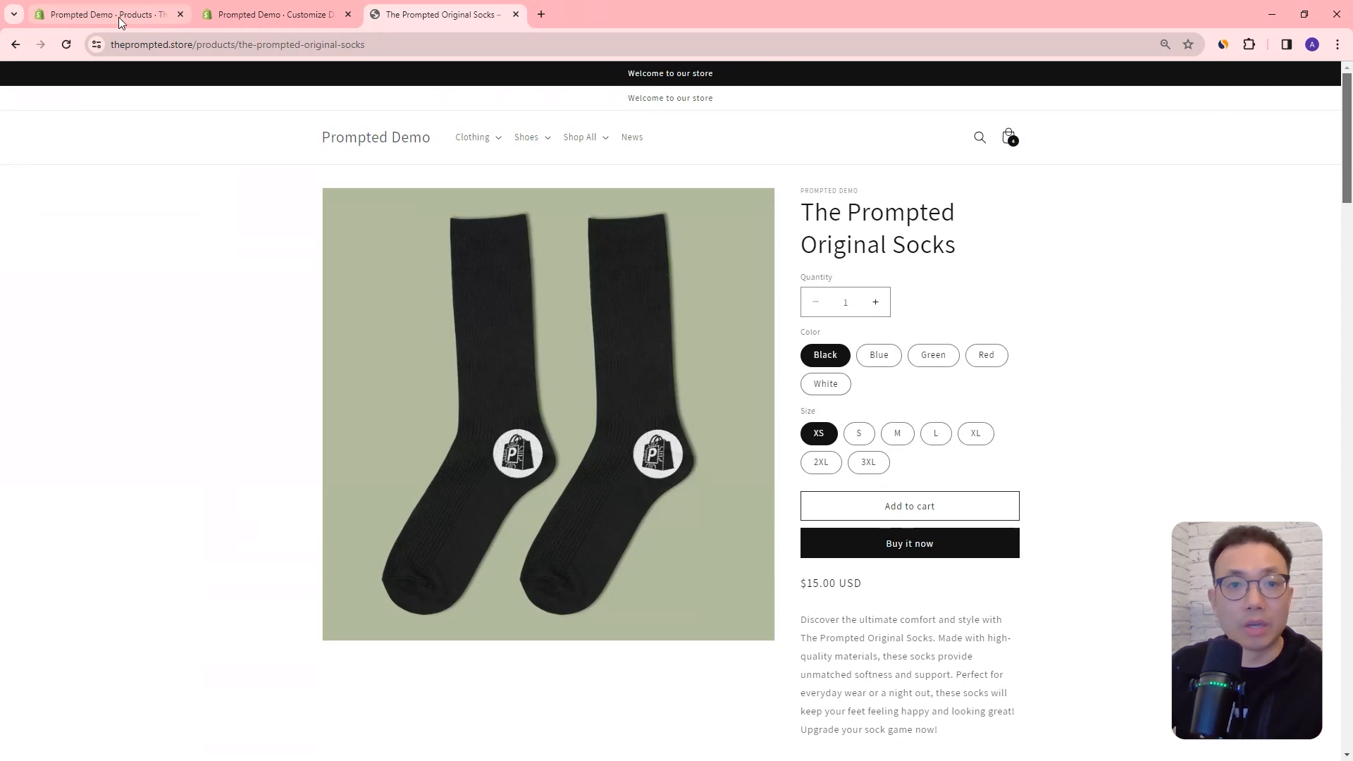
Step: Return to the theme editor and look through the page types that can have templates
{"action": "left_click", "coordinate": [209, 21]}
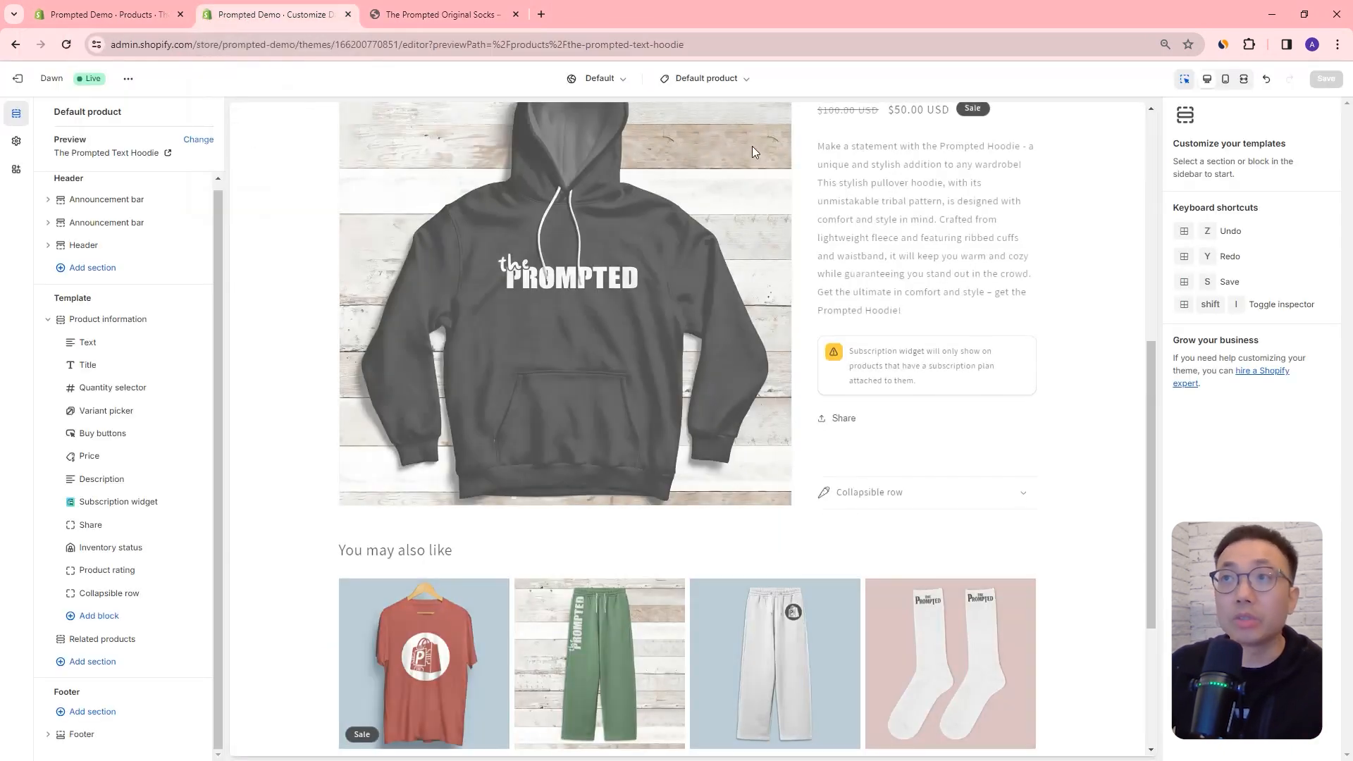
{"action": "left_click", "coordinate": [747, 80]}
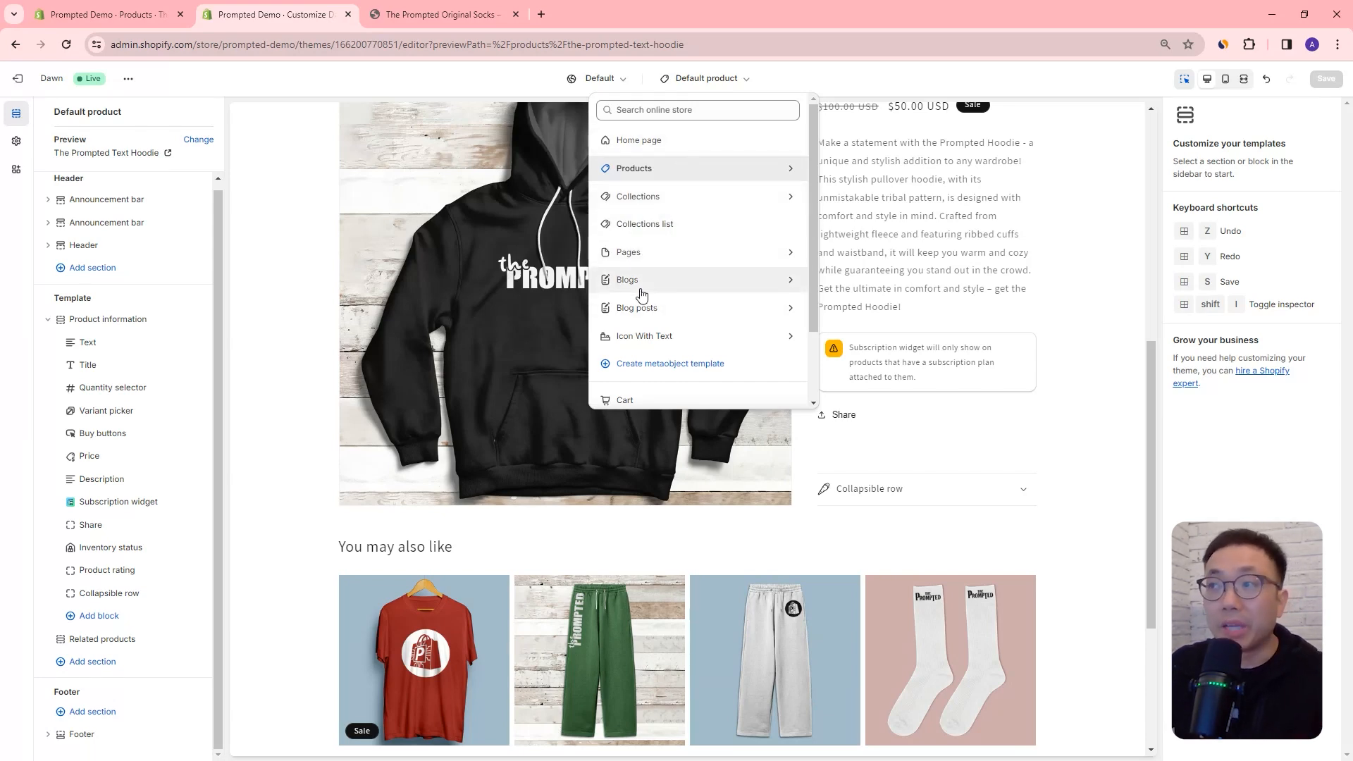
{"action": "left_click", "coordinate": [801, 85]}
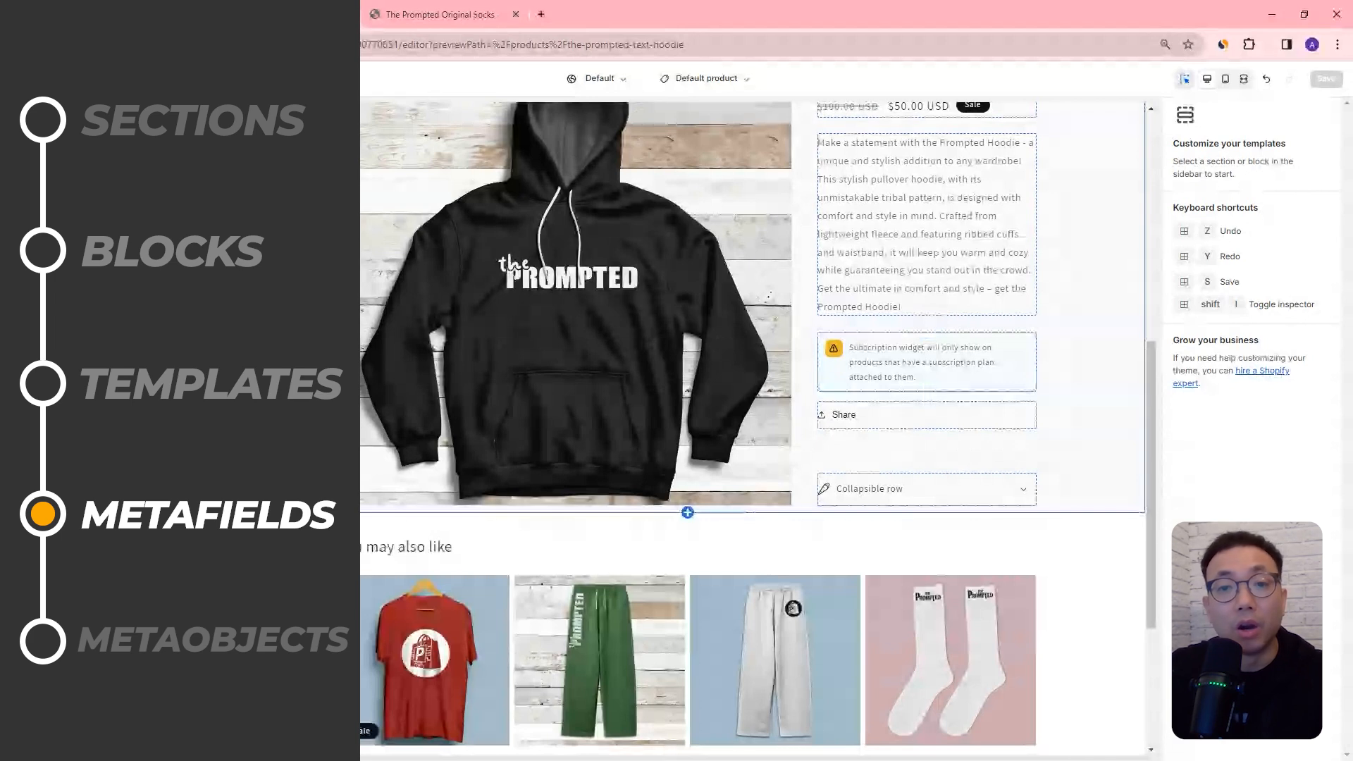
Step: Switch to The Prompted Original Socks product page in the admin and look over its standard product fields
{"action": "left_click", "coordinate": [105, 15]}
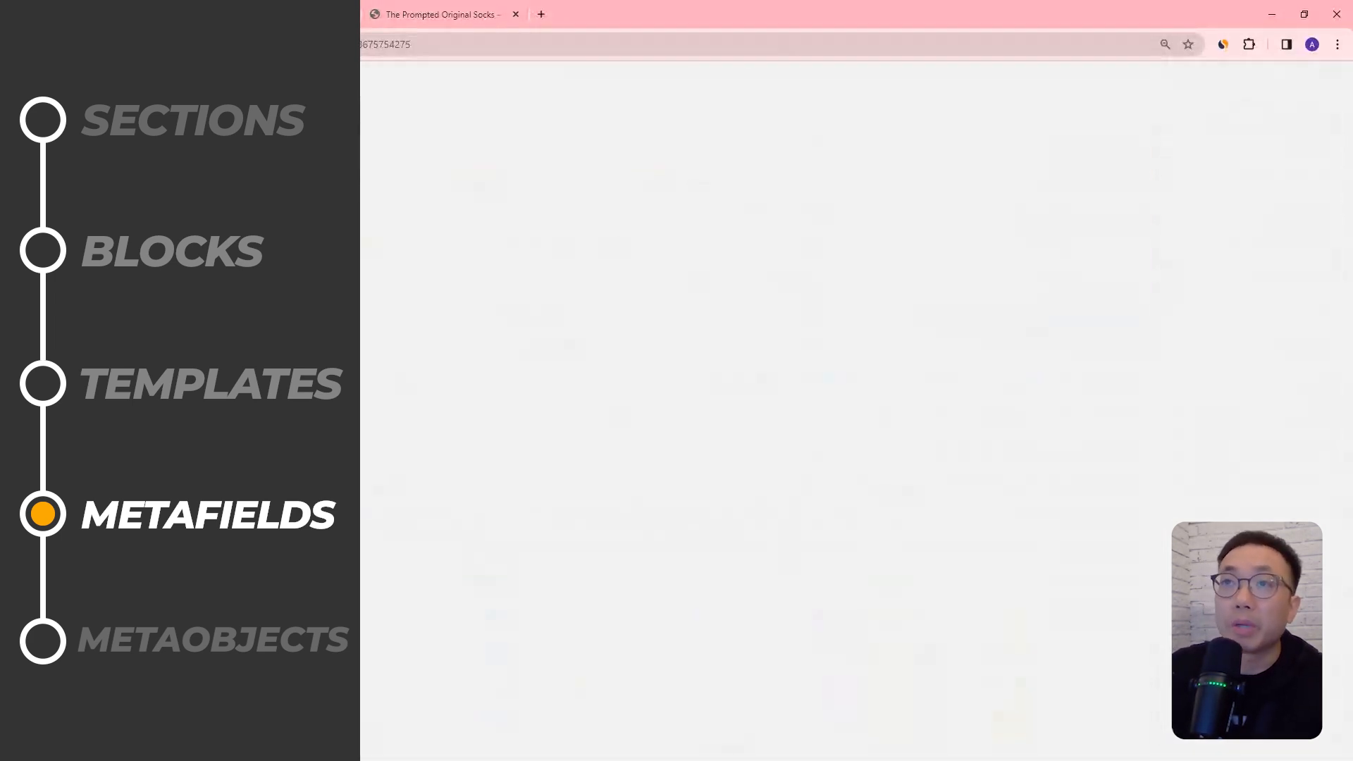
{"action": "scroll", "coordinate": [280, 279], "scroll_direction": "up", "scroll_amount": 1}
{"action": "scroll", "coordinate": [280, 285], "scroll_direction": "up", "scroll_amount": 3}
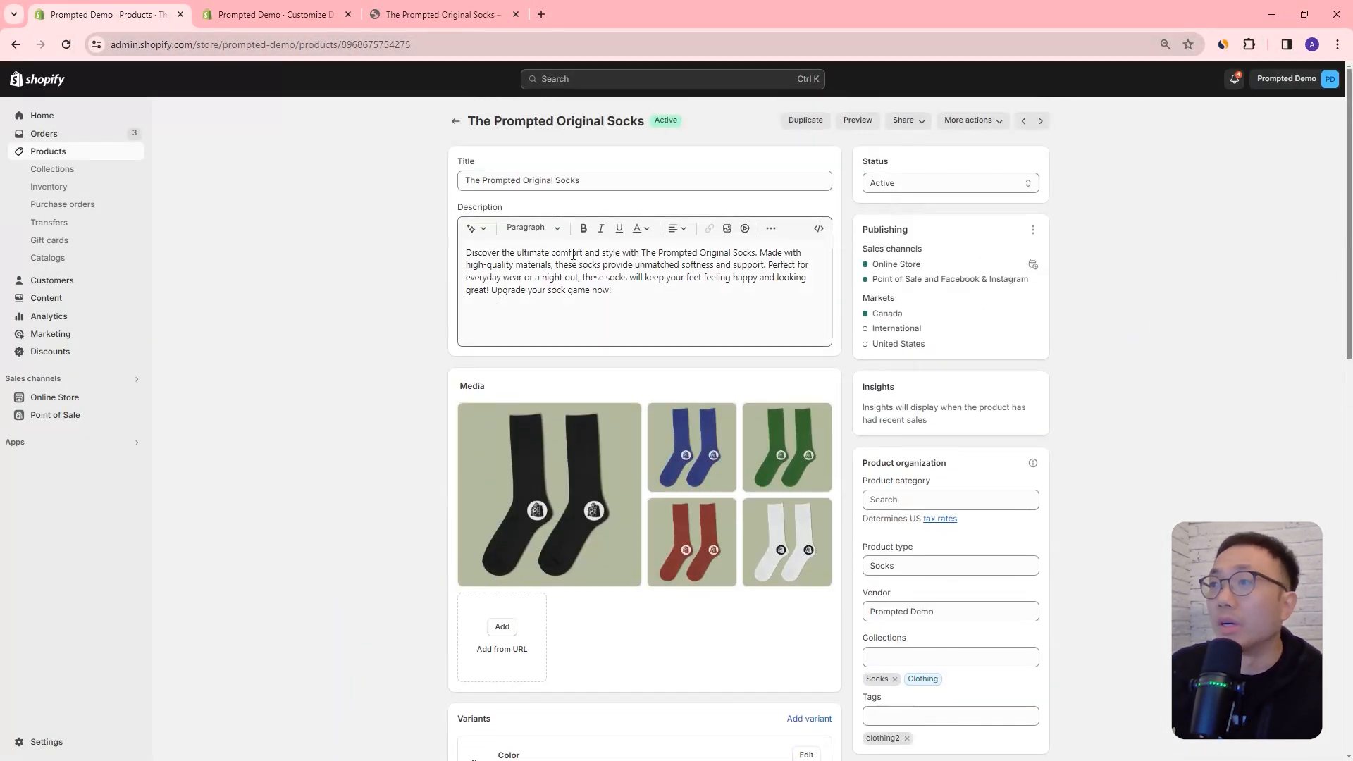
{"action": "scroll", "coordinate": [1077, 370], "scroll_direction": "down", "scroll_amount": 1}
{"action": "scroll", "coordinate": [646, 387], "scroll_direction": "down", "scroll_amount": 3}
{"action": "scroll", "coordinate": [645, 388], "scroll_direction": "down", "scroll_amount": 6}
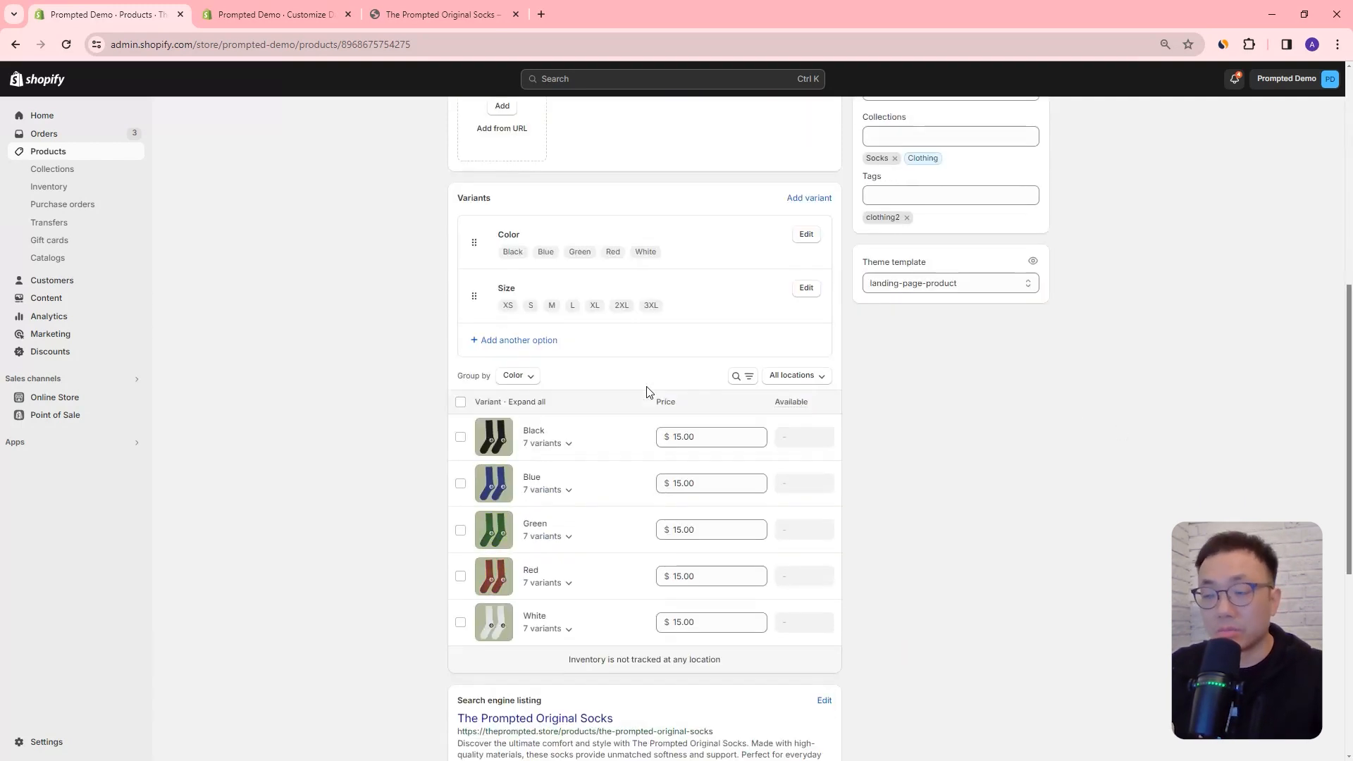
{"action": "scroll", "coordinate": [673, 373], "scroll_direction": "up", "scroll_amount": 10}
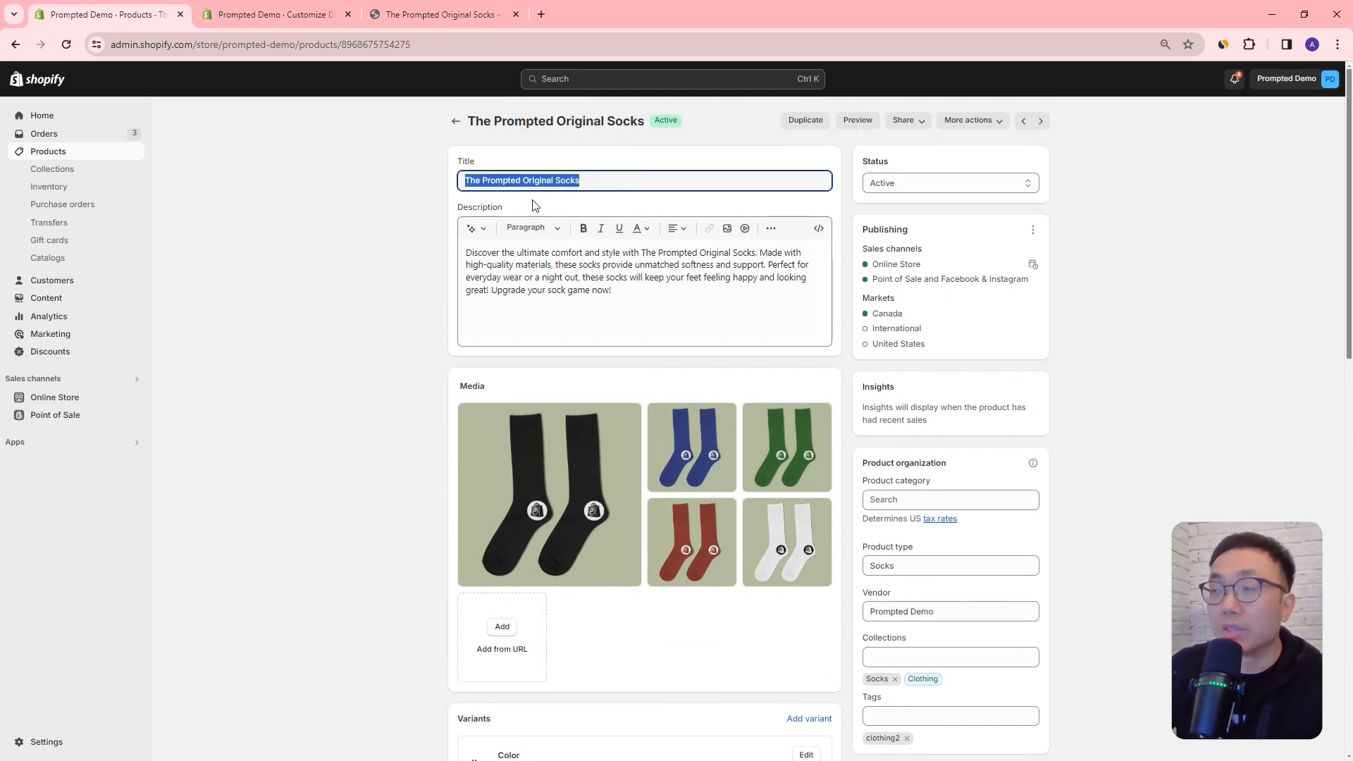
Step: Examine the socks product's description, media, product organization and variants, down to its Metafields section
{"action": "left_click", "coordinate": [669, 314]}
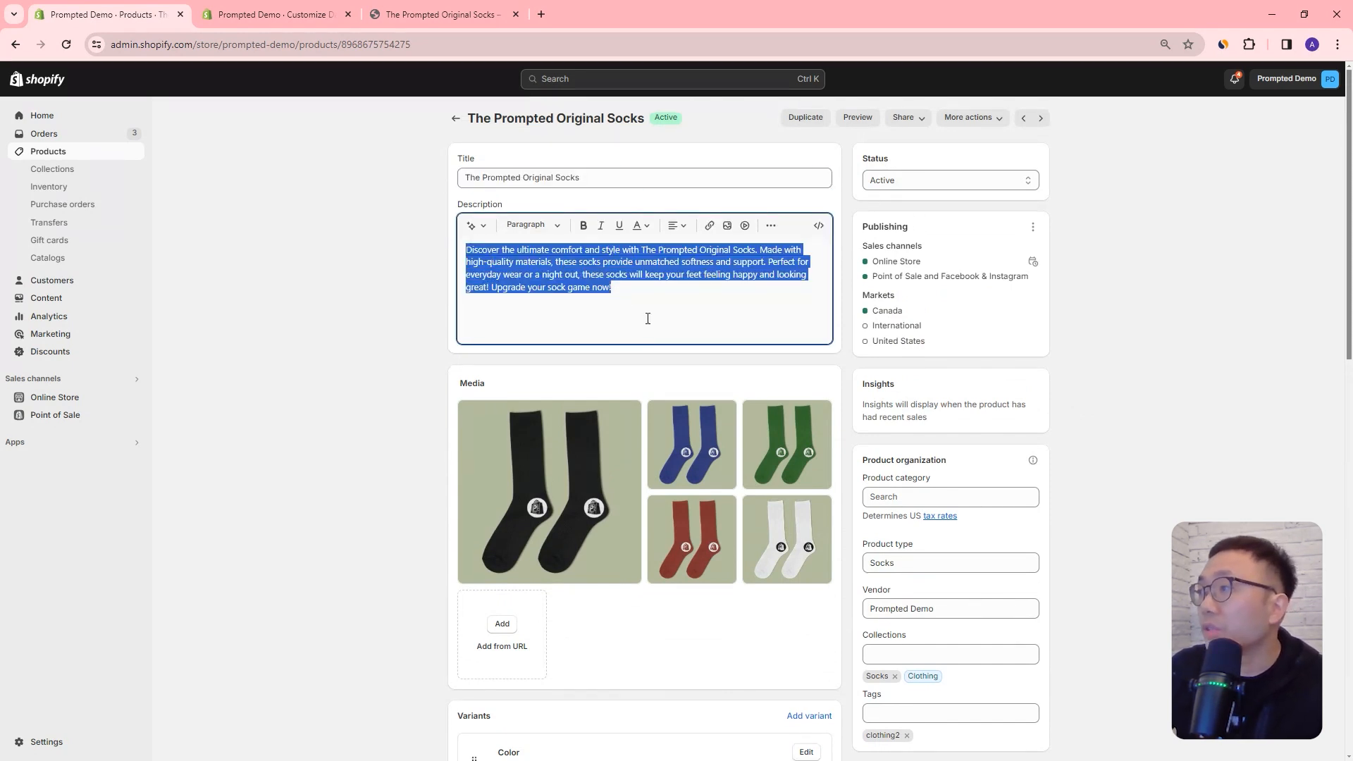
{"action": "scroll", "coordinate": [955, 392], "scroll_direction": "down", "scroll_amount": 2}
{"action": "left_click", "coordinate": [913, 358]}
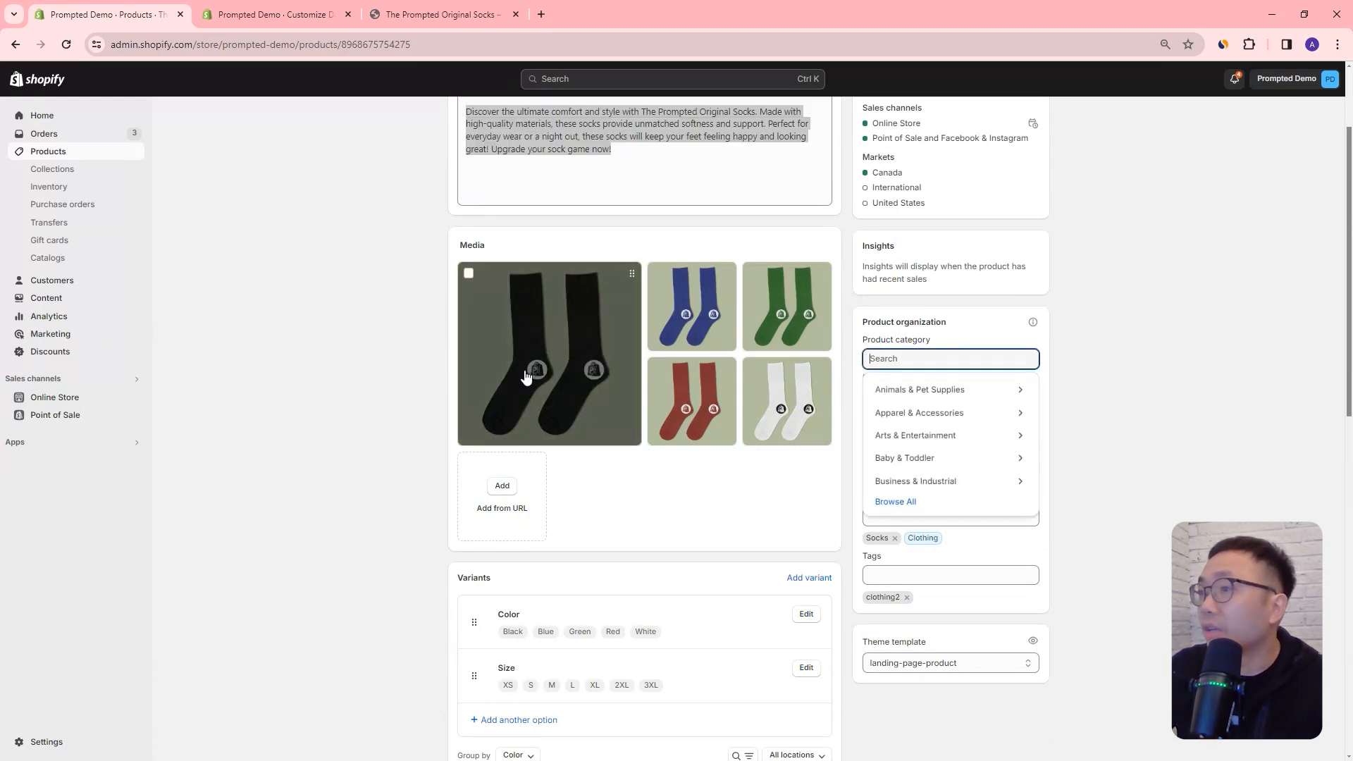
{"action": "scroll", "coordinate": [571, 378], "scroll_direction": "down", "scroll_amount": 3}
{"action": "scroll", "coordinate": [663, 468], "scroll_direction": "down", "scroll_amount": 3}
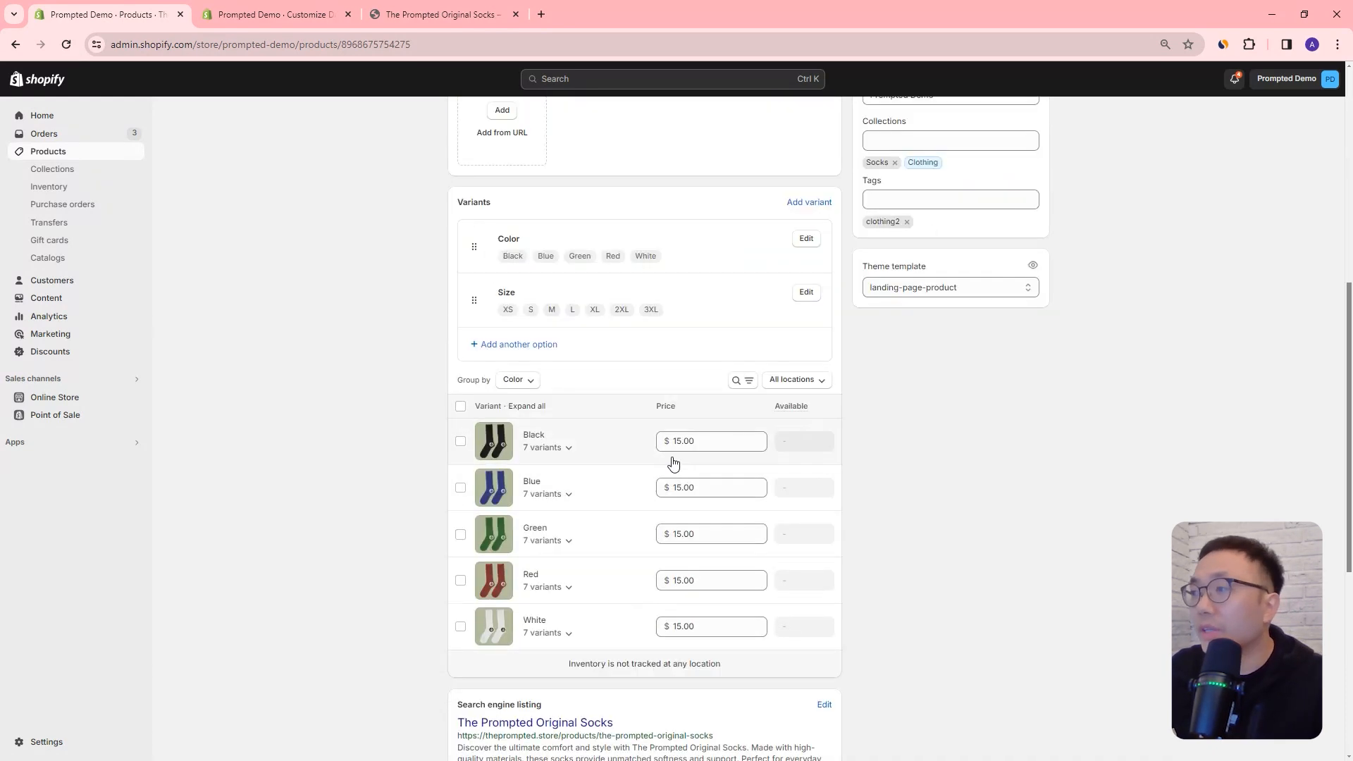
{"action": "scroll", "coordinate": [705, 359], "scroll_direction": "up", "scroll_amount": 4}
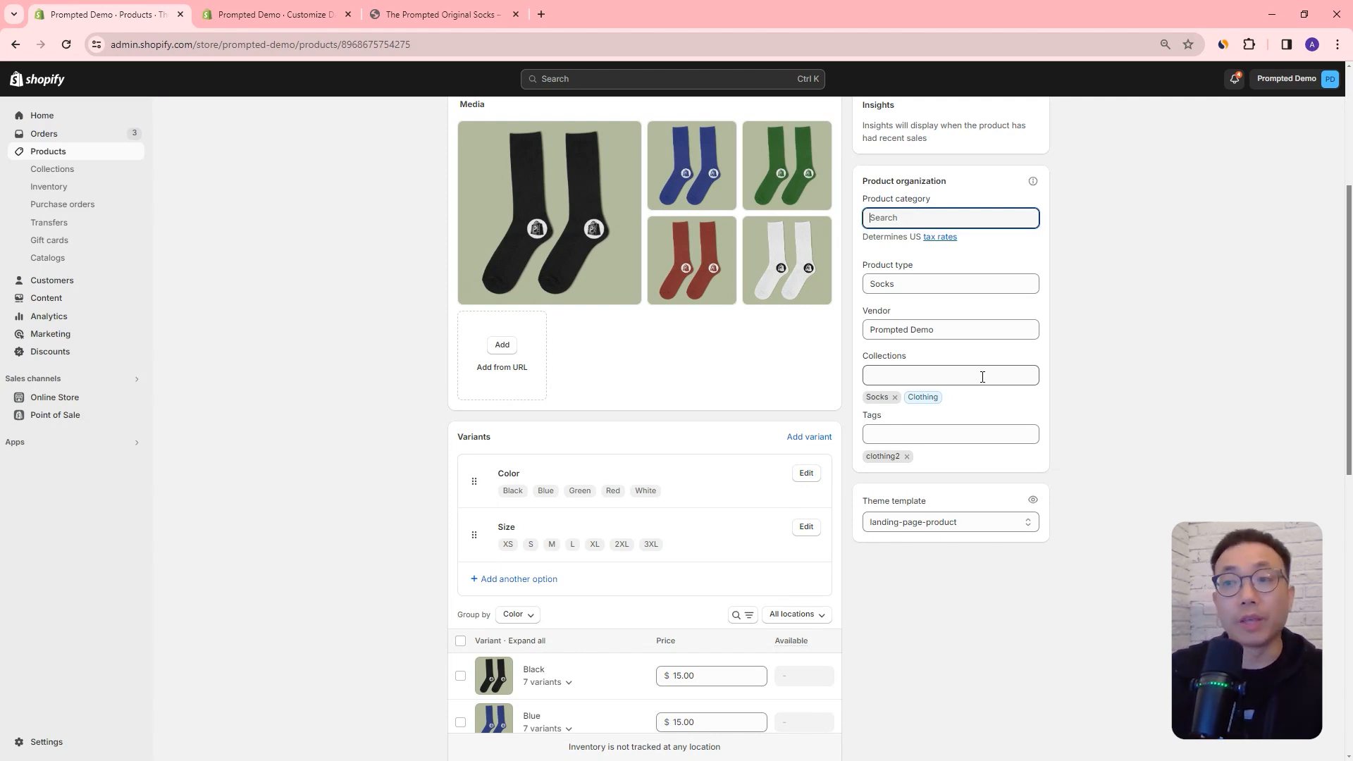
{"action": "scroll", "coordinate": [1001, 415], "scroll_direction": "down", "scroll_amount": 9}
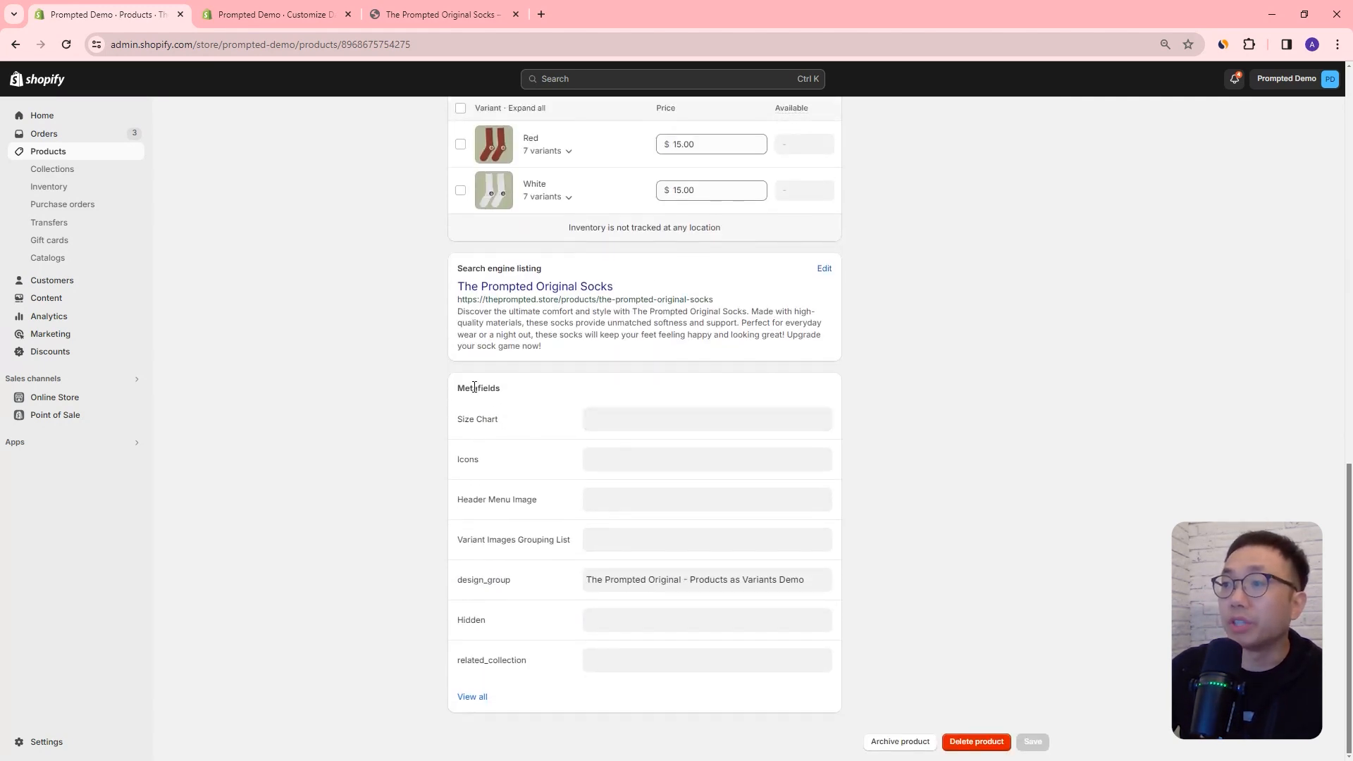
{"action": "left_click_drag", "start_coordinate": [465, 387], "coordinate": [523, 392]}
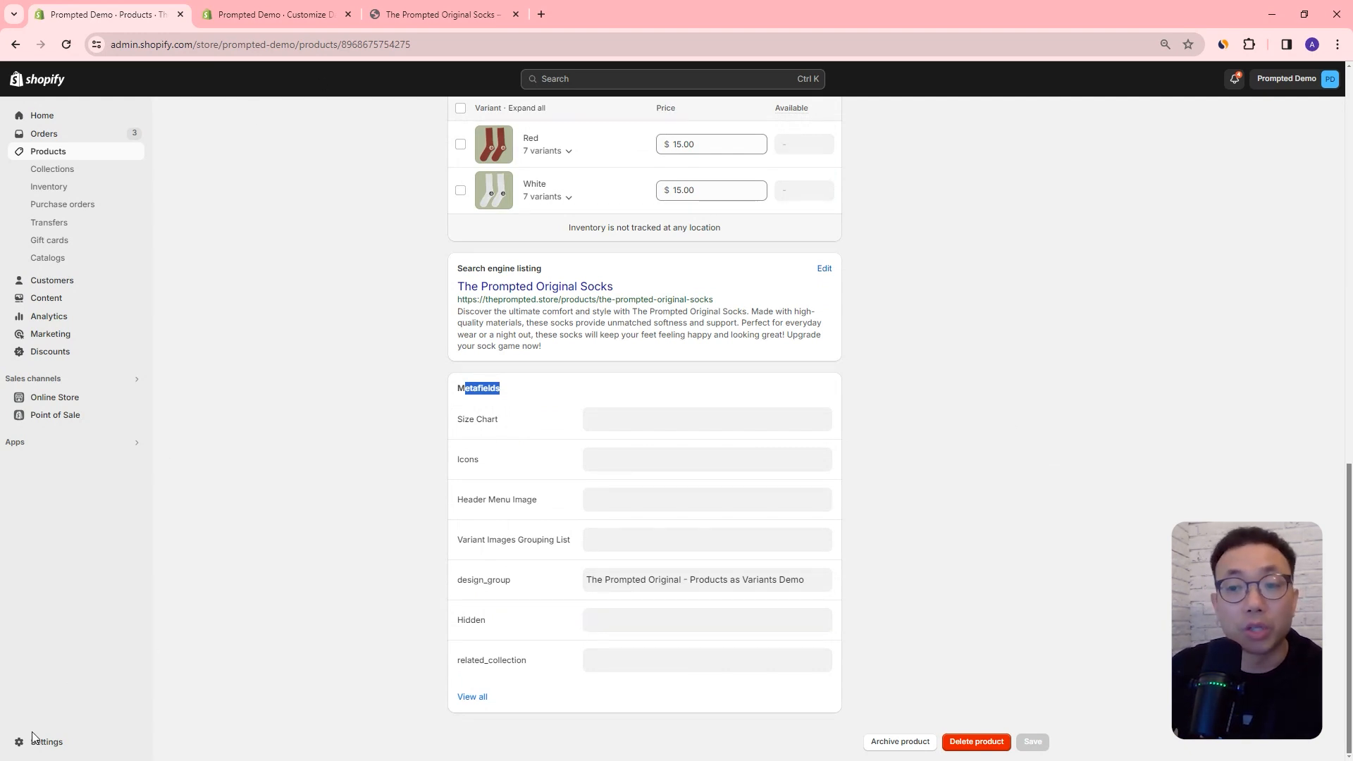
Step: Open the product metafield definitions in the store's custom data settings
{"action": "left_click", "coordinate": [99, 719]}
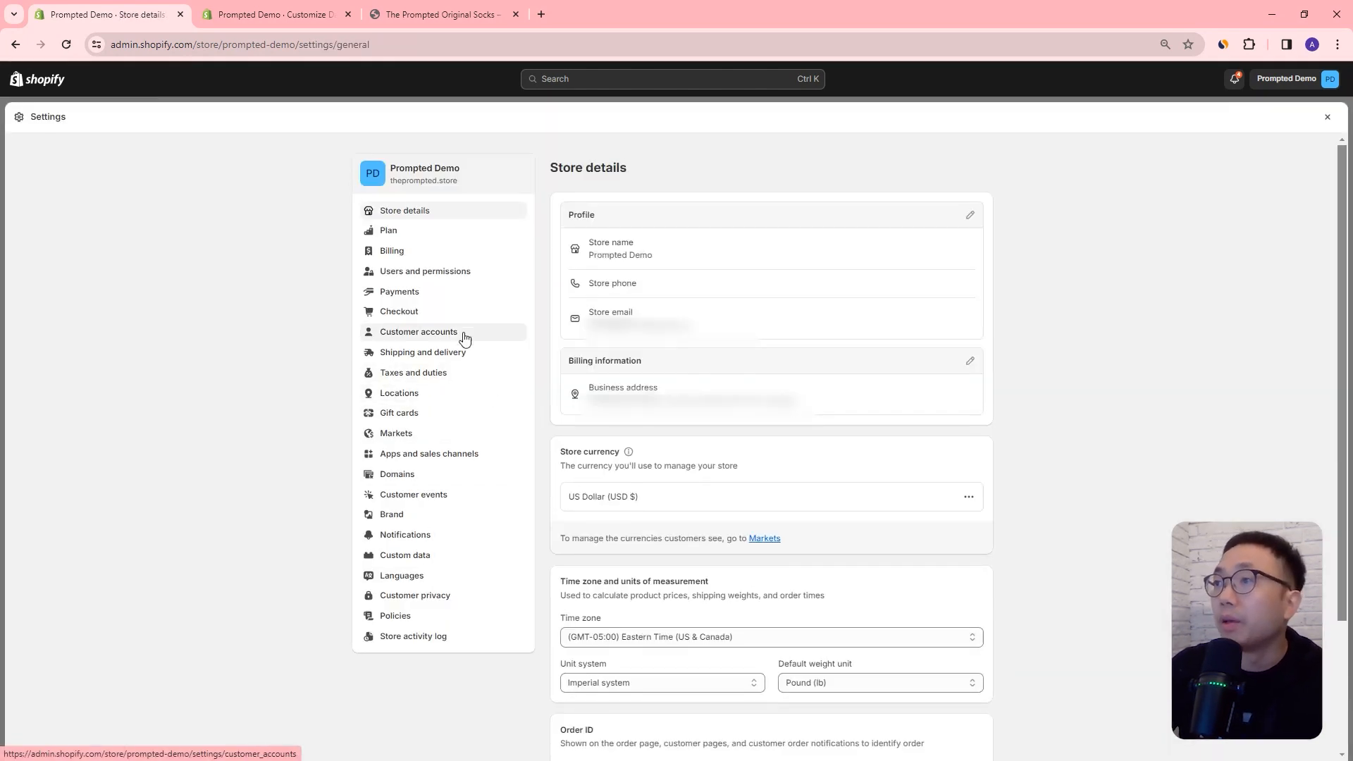
{"action": "left_click", "coordinate": [434, 556]}
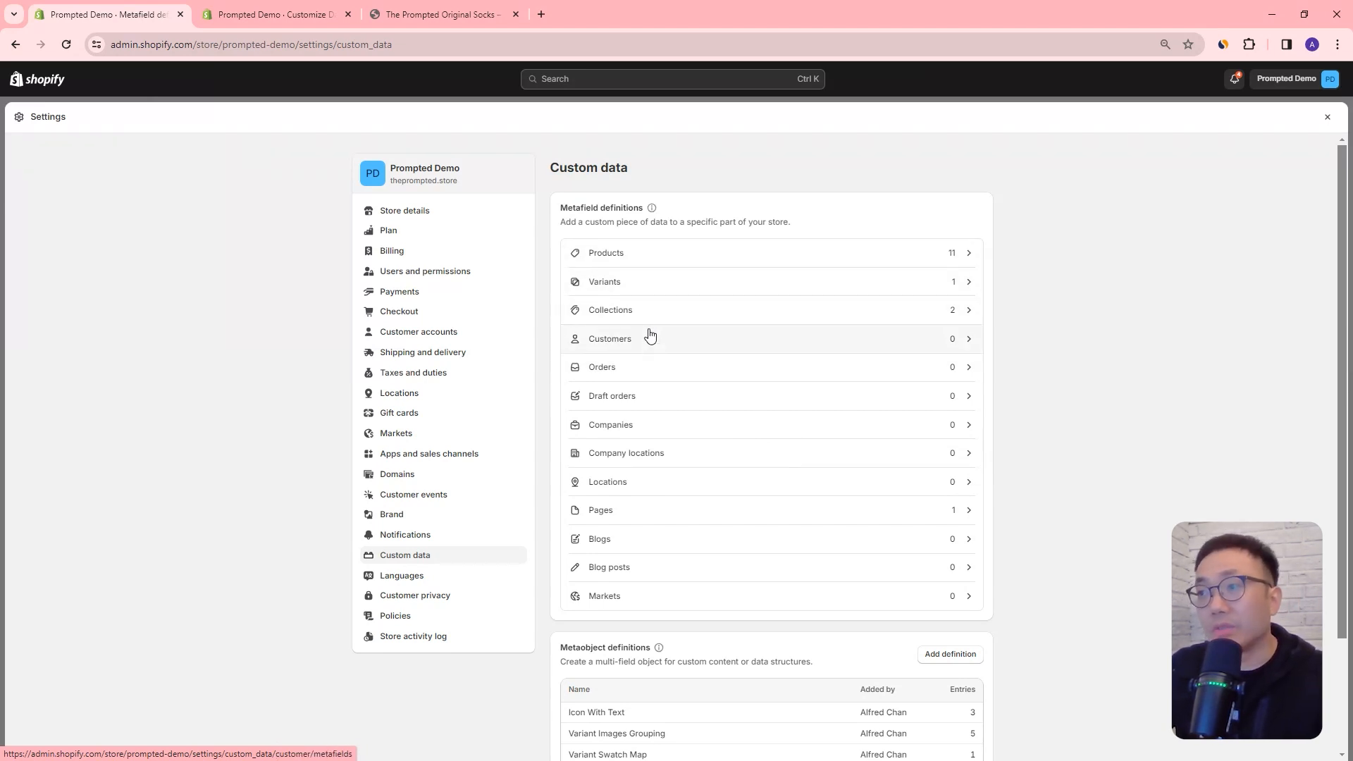
{"action": "left_click", "coordinate": [660, 257]}
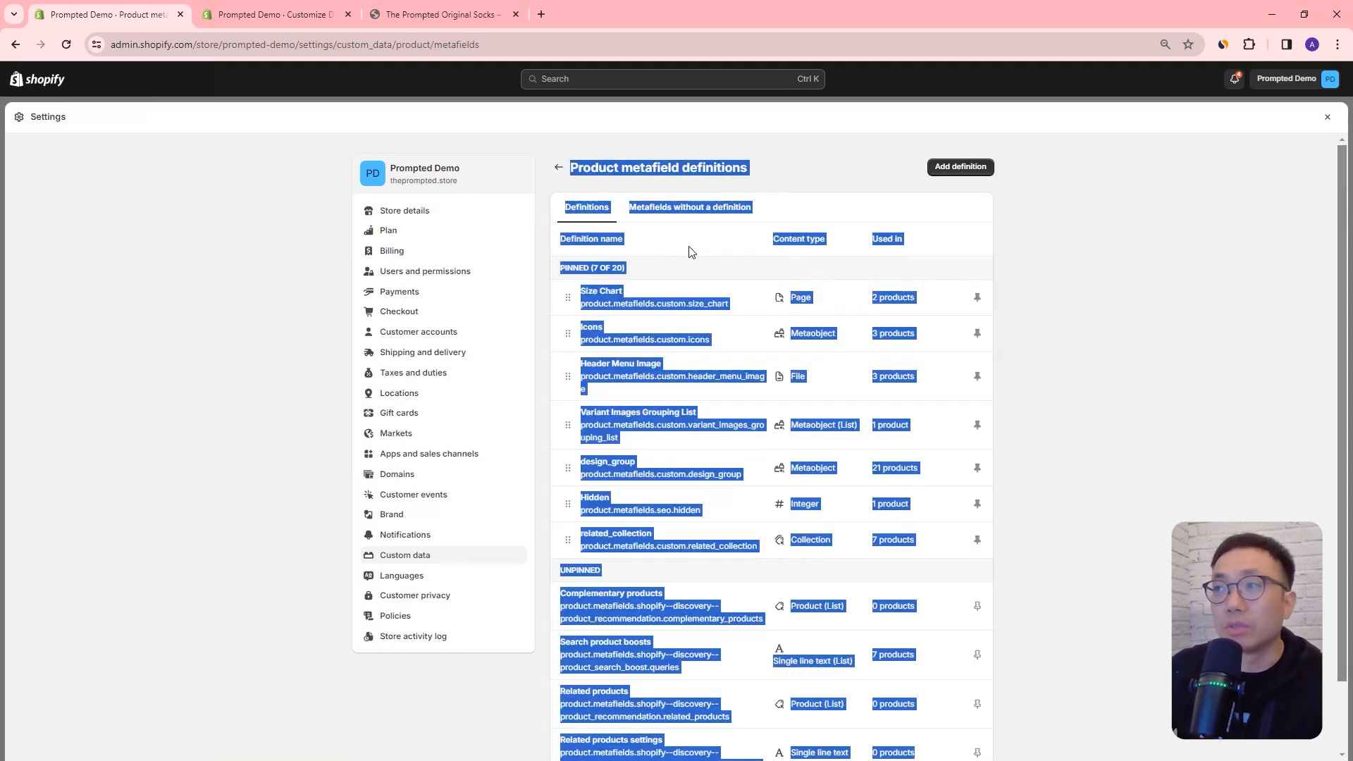
{"action": "left_click", "coordinate": [1030, 291]}
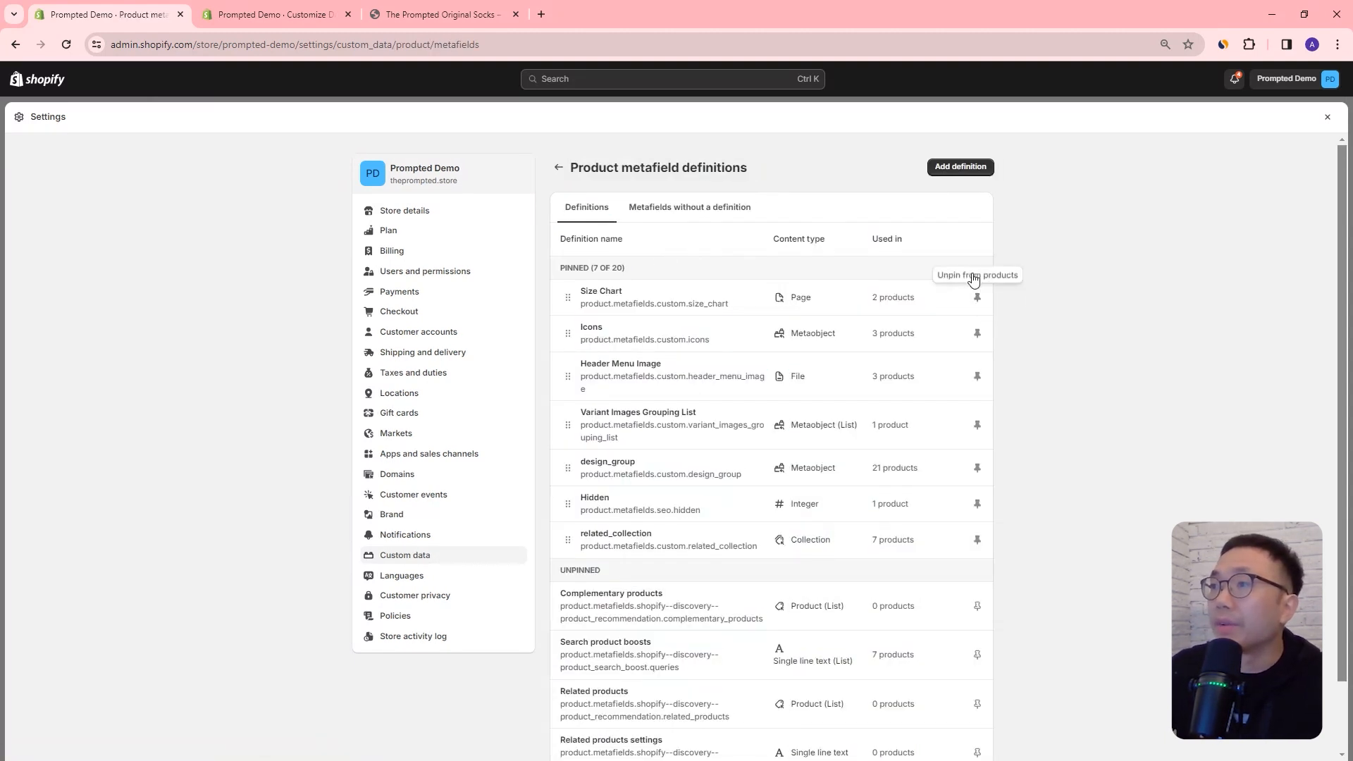
Step: Add a product metafield definition named "Material" with key custom.material and the description "Describes the product material"
{"action": "left_click", "coordinate": [954, 168]}
{"action": "left_click", "coordinate": [705, 226]}
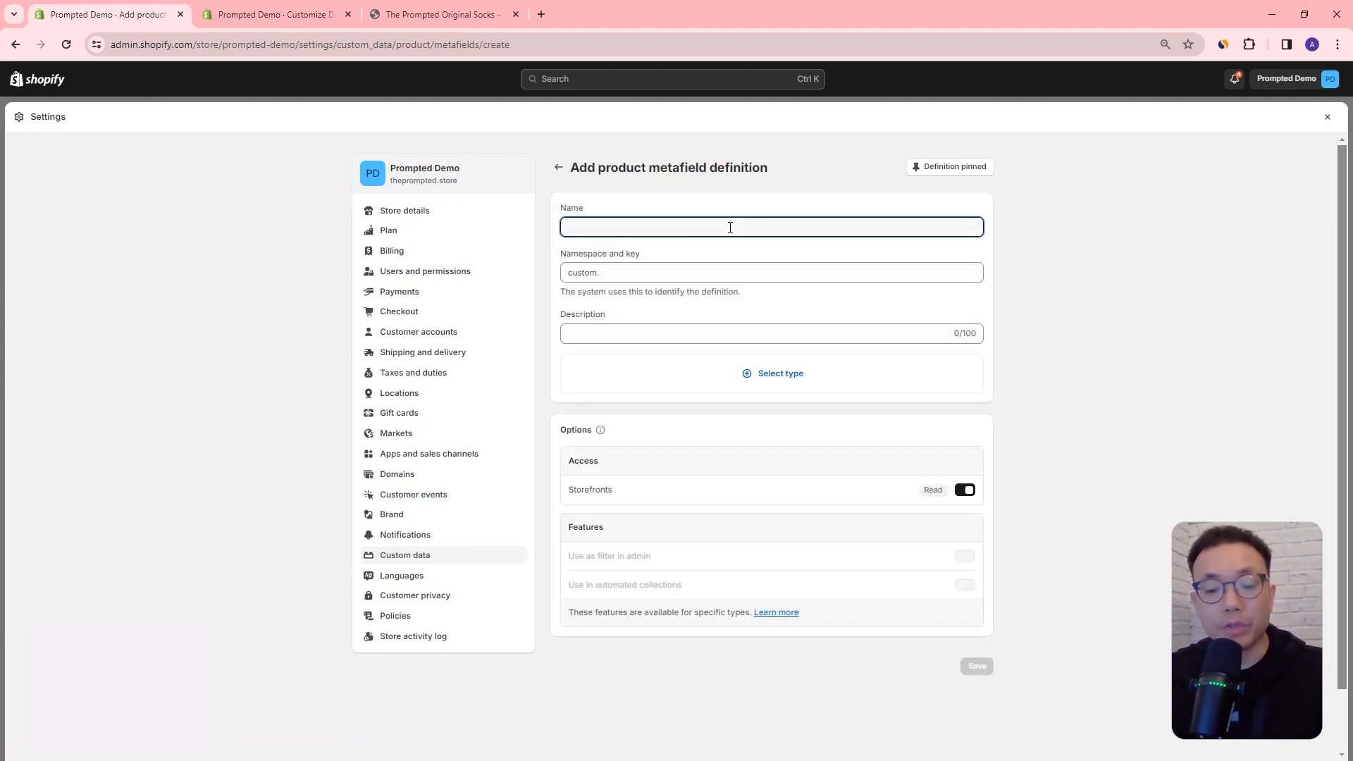
{"action": "type", "text": "Material"}
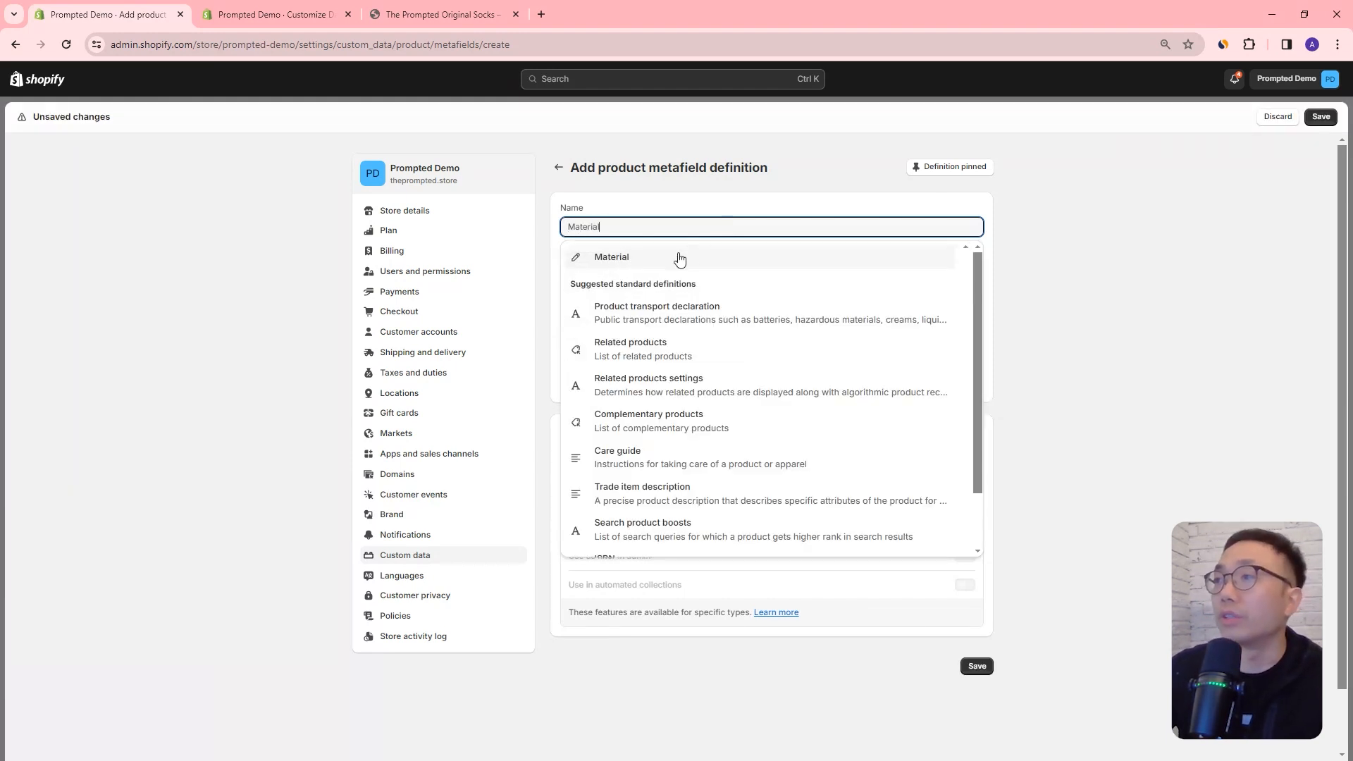
{"action": "left_click", "coordinate": [1054, 274]}
{"action": "left_click_drag", "start_coordinate": [649, 274], "coordinate": [568, 270]}
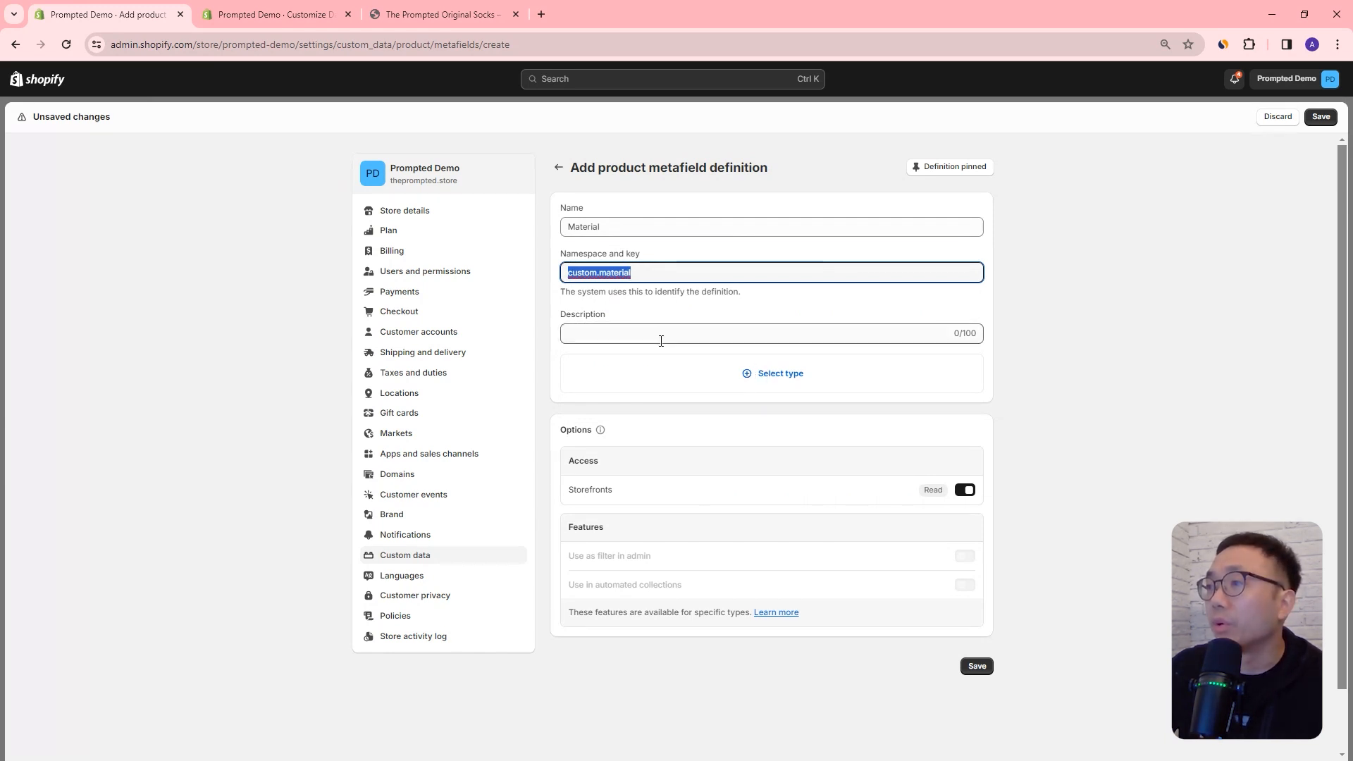
{"action": "left_click", "coordinate": [693, 331]}
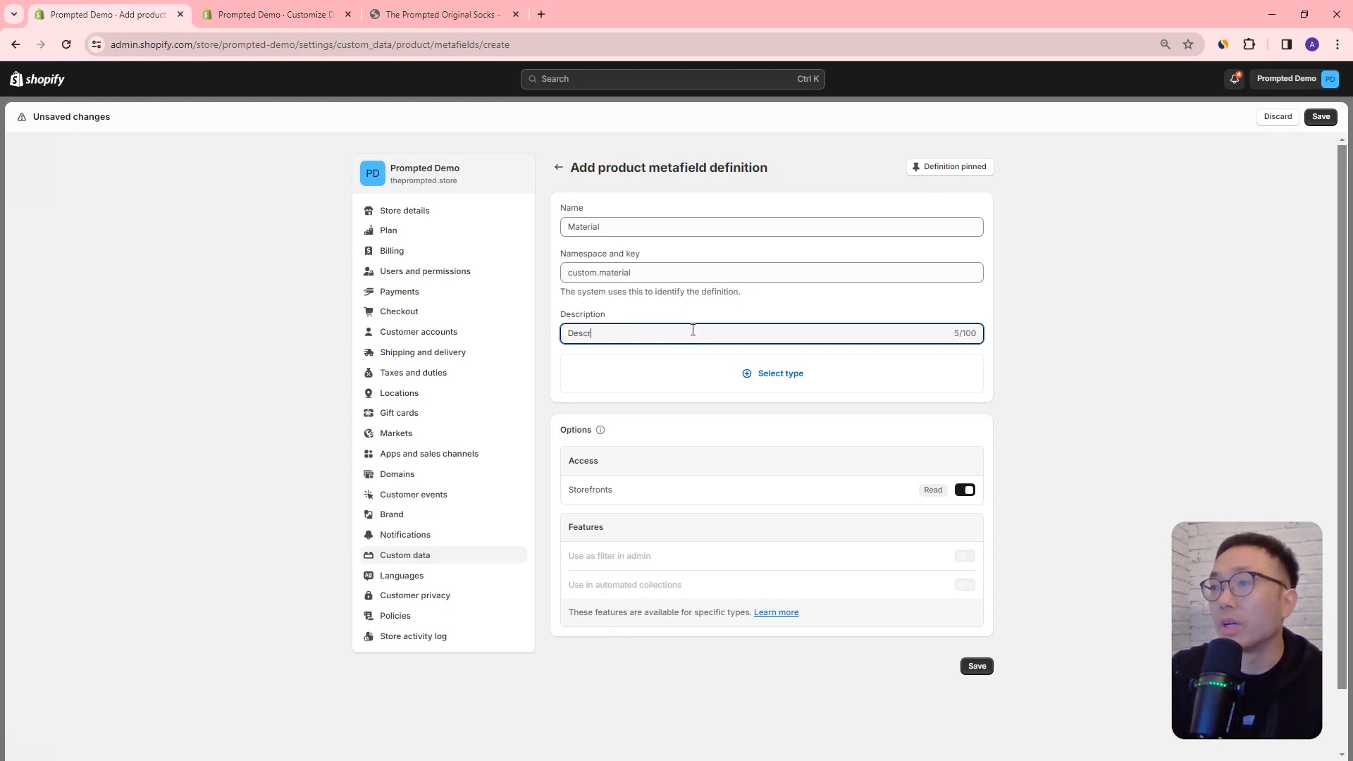
{"action": "type", "text": "material"}
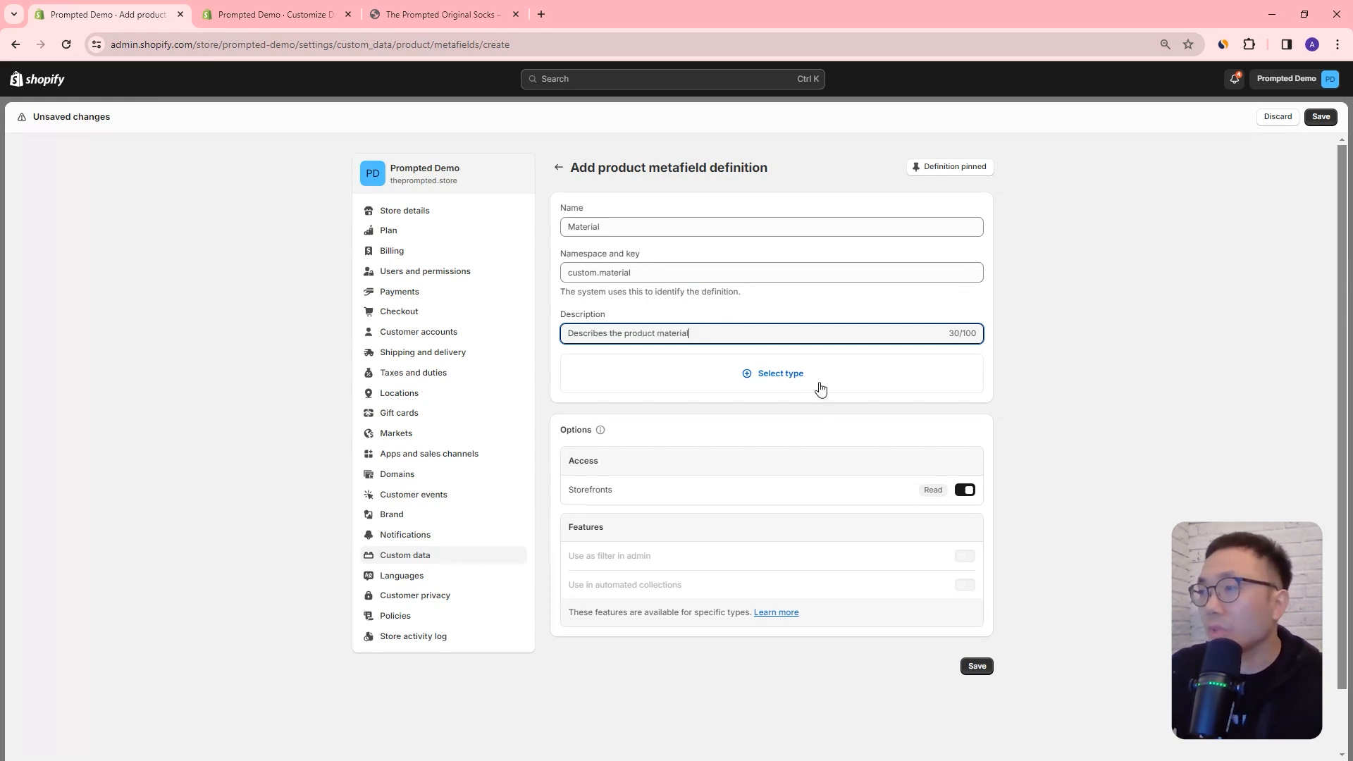
Step: Set the Material definition's content type to Single line text and save the definition
{"action": "left_click", "coordinate": [814, 385]}
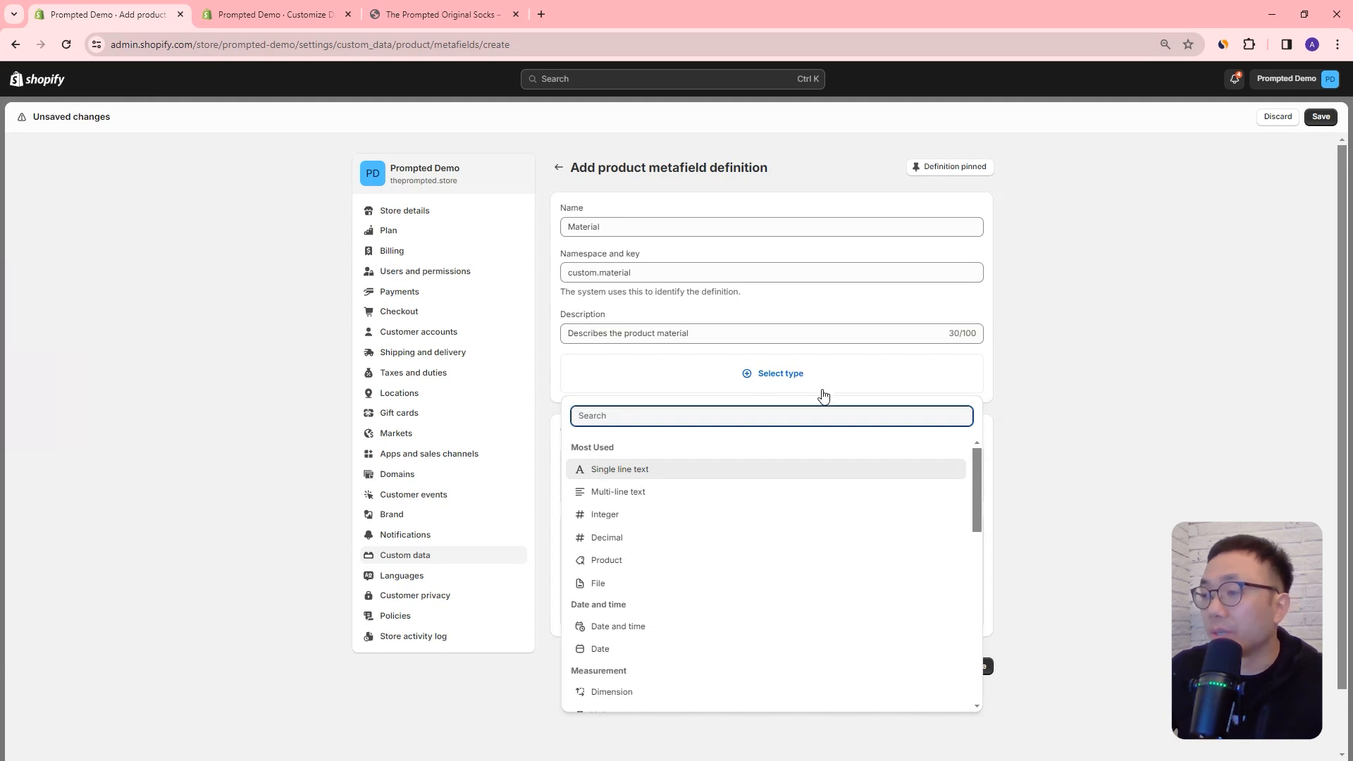
{"action": "left_click_drag", "start_coordinate": [977, 486], "coordinate": [939, 448]}
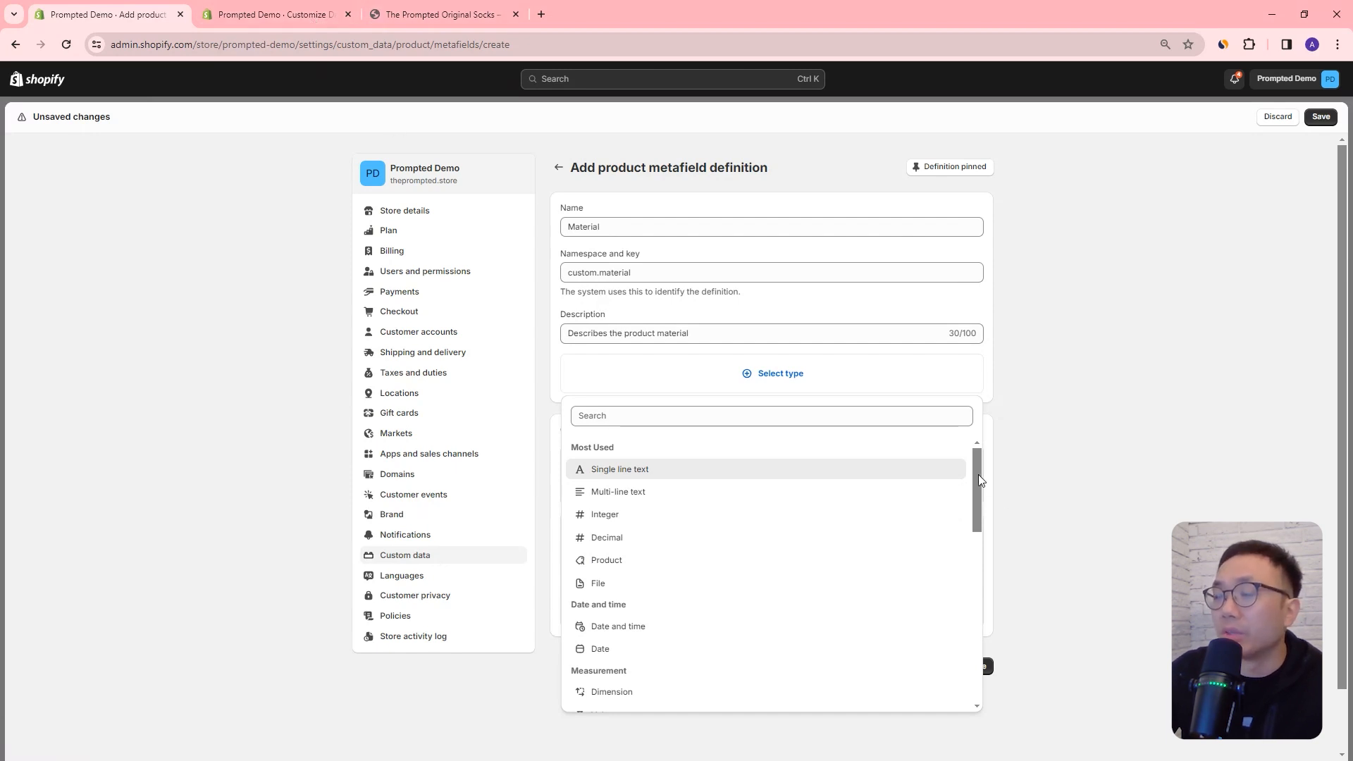
{"action": "scroll", "coordinate": [980, 480], "scroll_direction": "down", "scroll_amount": 3}
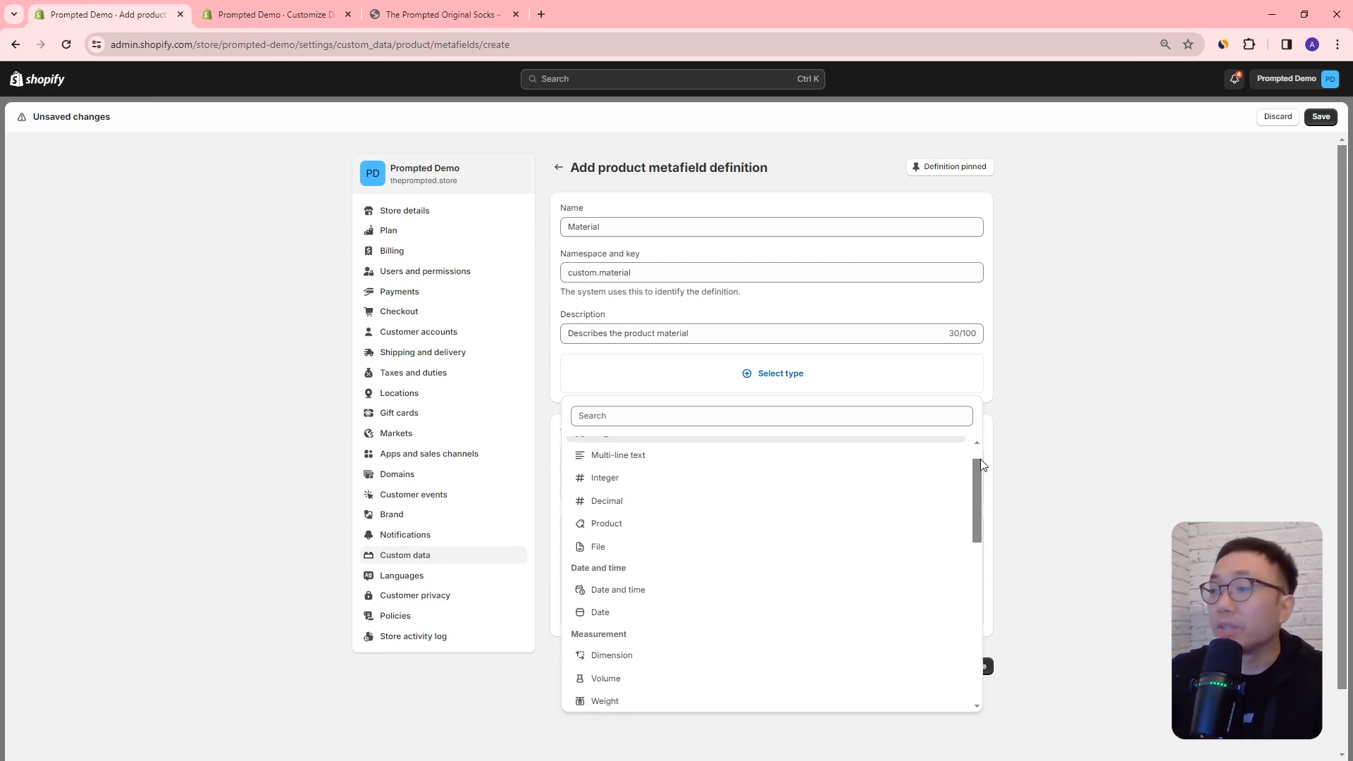
{"action": "left_click_drag", "start_coordinate": [980, 466], "coordinate": [981, 492]}
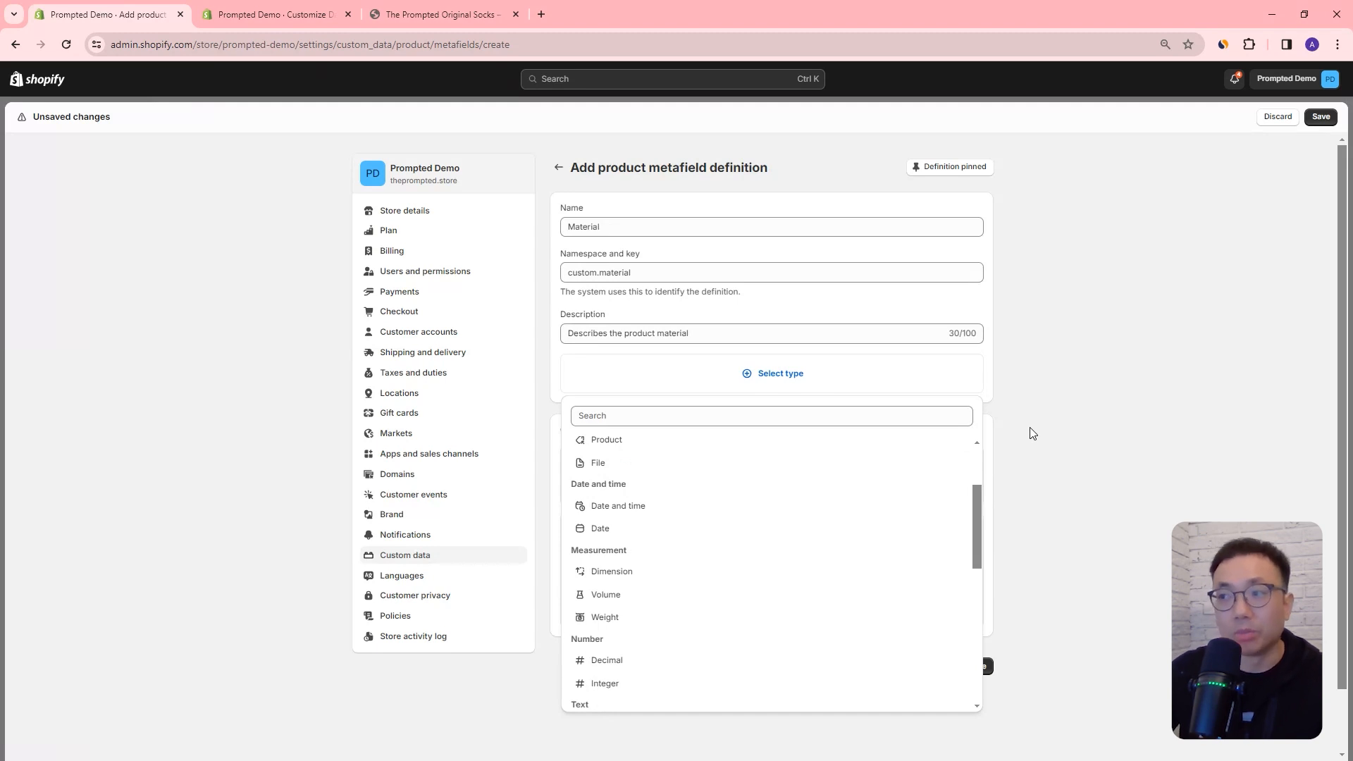
{"action": "scroll", "coordinate": [979, 511], "scroll_direction": "up", "scroll_amount": 2}
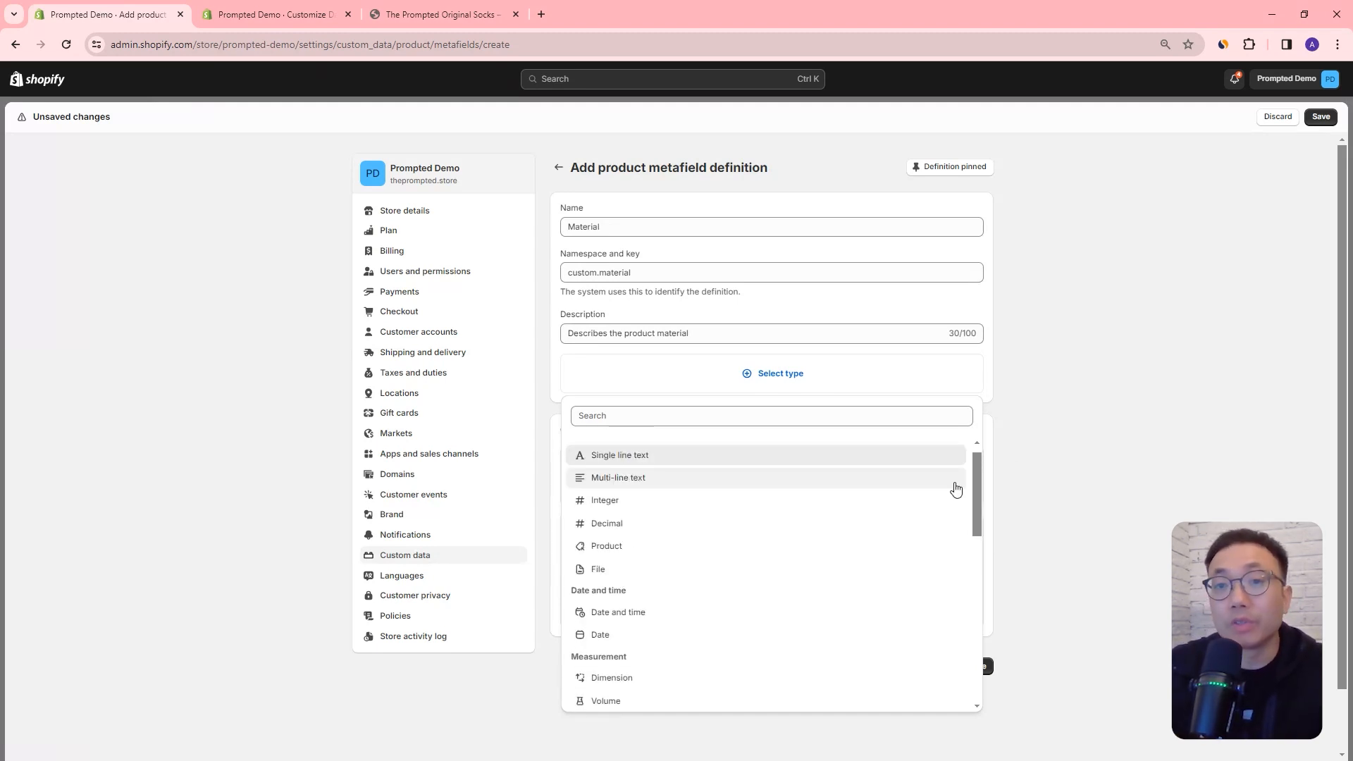
{"action": "scroll", "coordinate": [874, 485], "scroll_direction": "up", "scroll_amount": 1}
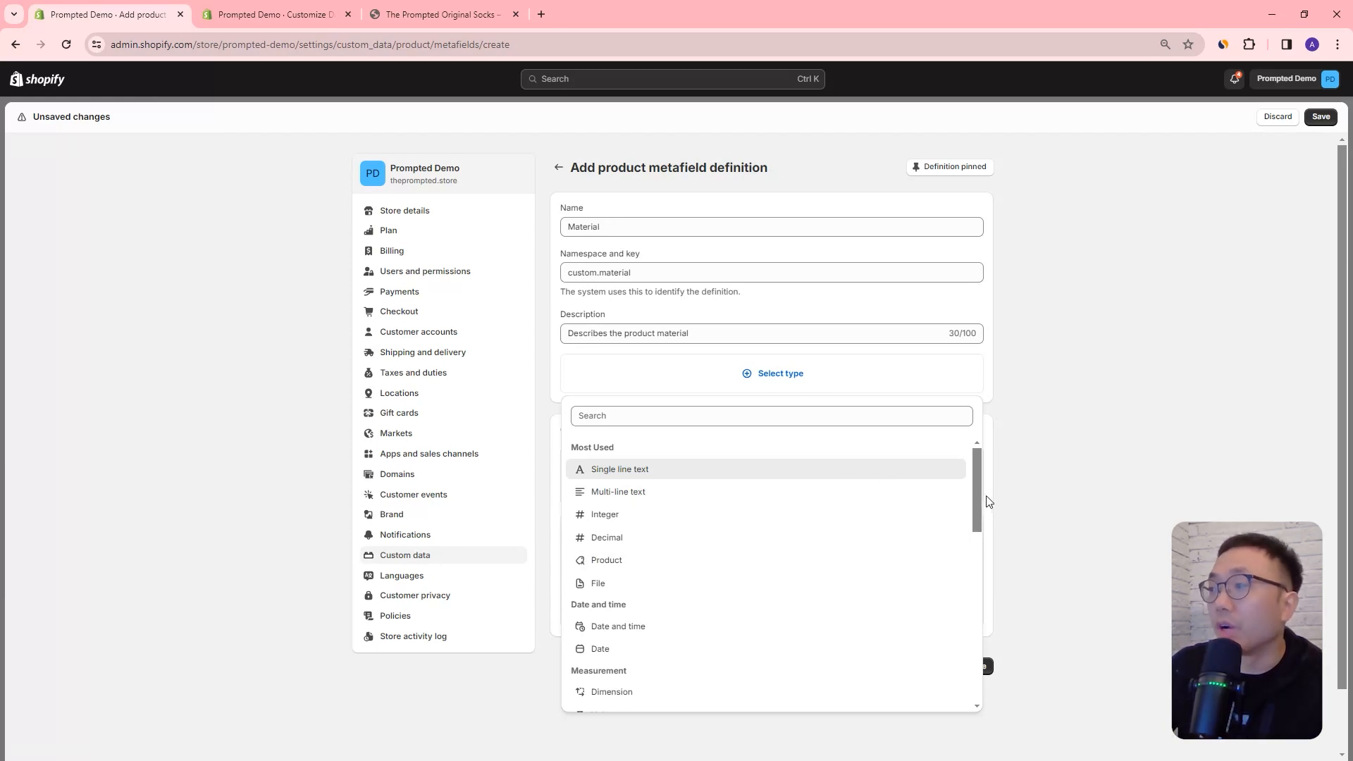
{"action": "mouse_move", "coordinate": [978, 494]}
{"action": "left_mouse_down"}
{"action": "mouse_move", "coordinate": [980, 664]}
{"action": "mouse_move", "coordinate": [964, 485]}
{"action": "left_mouse_up"}
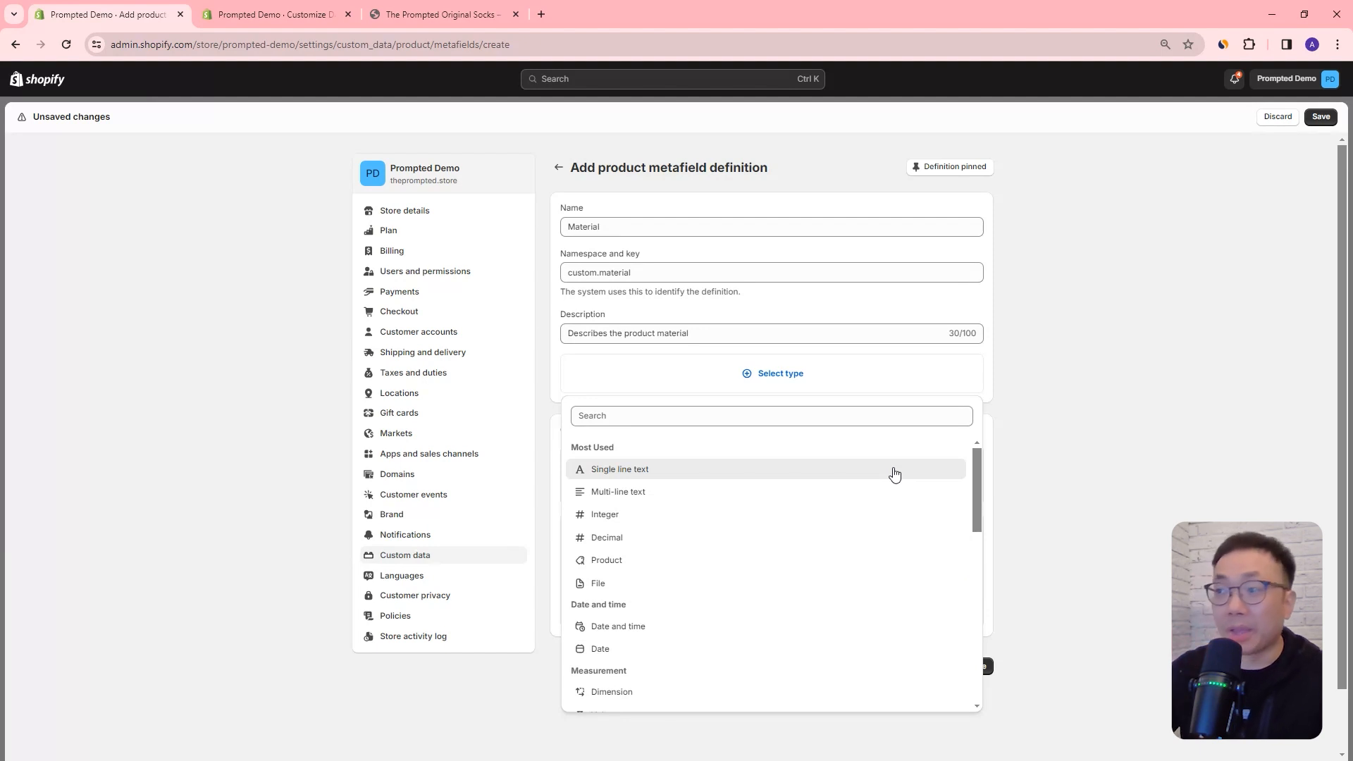
{"action": "left_click", "coordinate": [894, 475]}
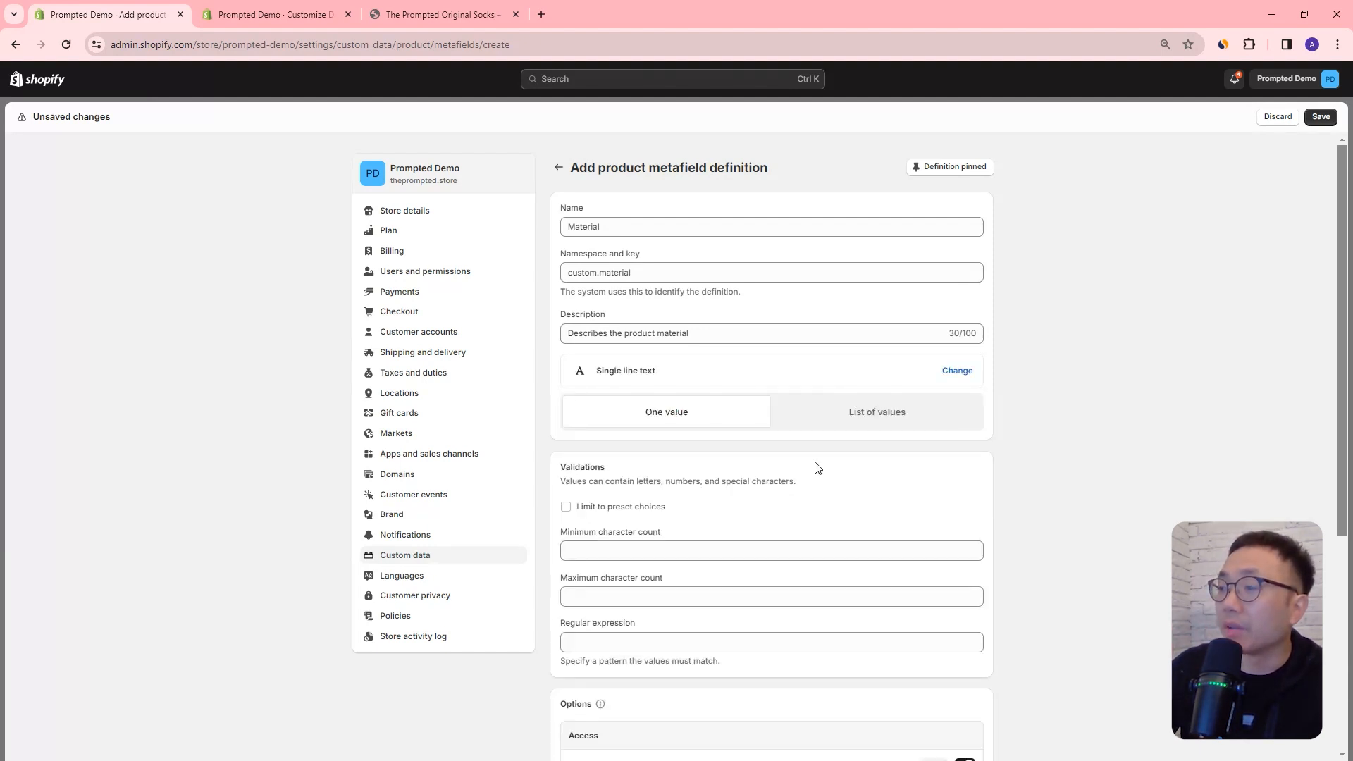
{"action": "scroll", "coordinate": [815, 468], "scroll_direction": "down", "scroll_amount": 1}
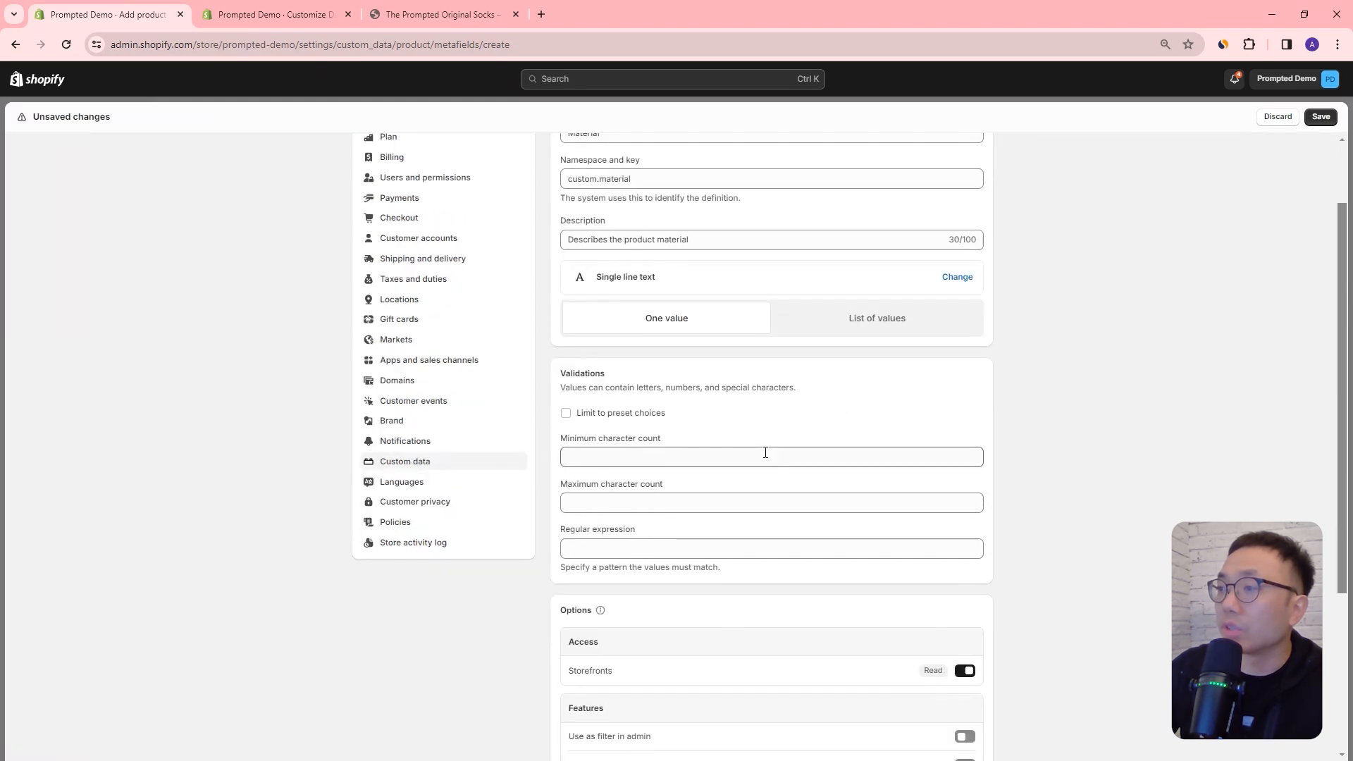
{"action": "scroll", "coordinate": [752, 423], "scroll_direction": "up", "scroll_amount": 1}
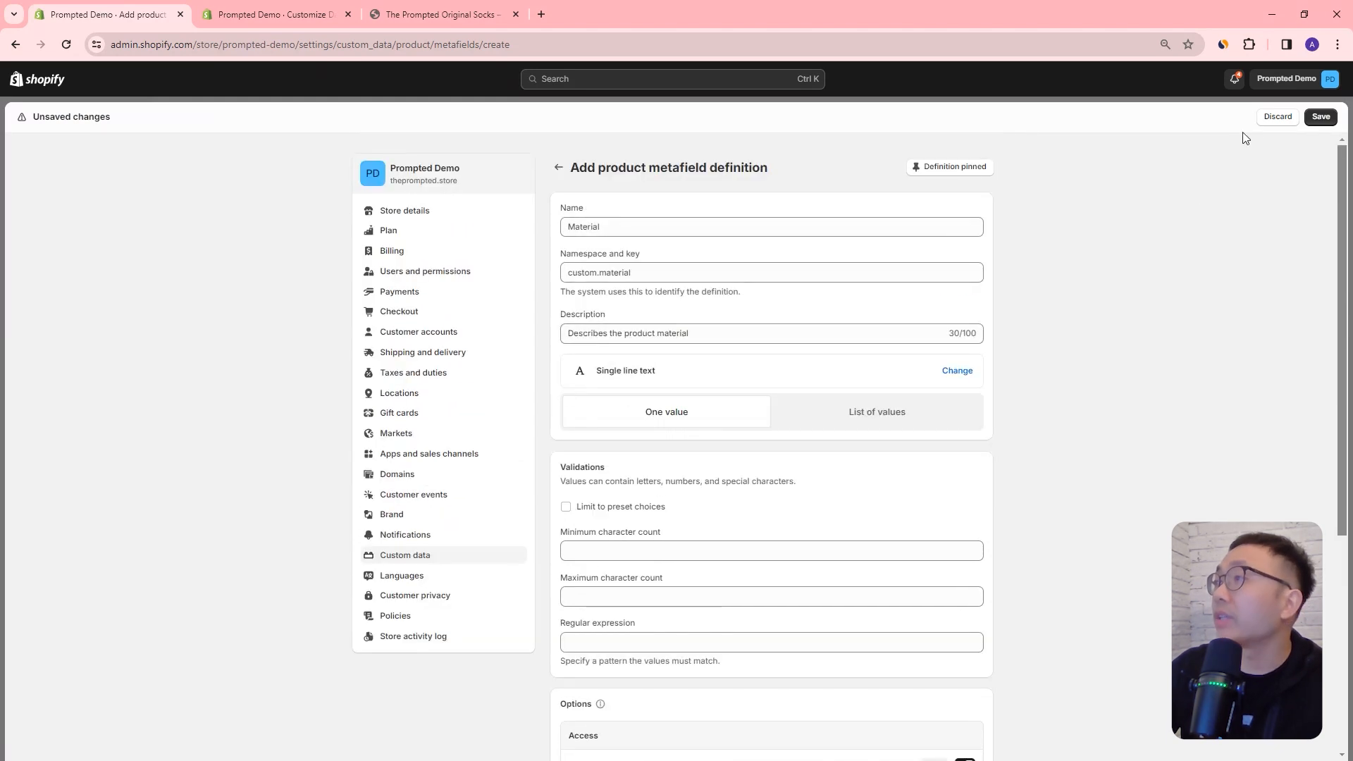
{"action": "left_click", "coordinate": [1320, 117]}
Step: In a duplicate browser tab, search the store's products for "t-shirt" and open The Prompted Original T-Shirt
{"action": "right_click", "coordinate": [141, 15]}
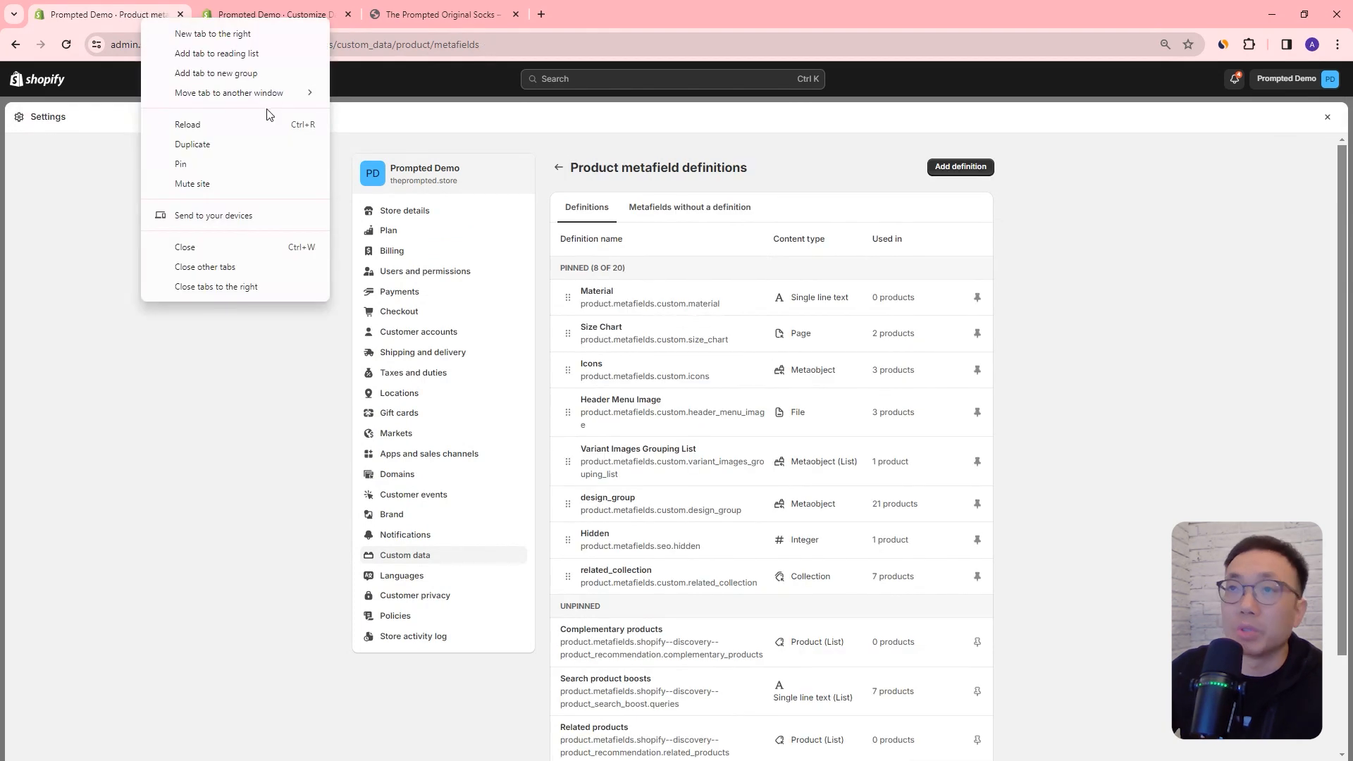
{"action": "left_click", "coordinate": [244, 139]}
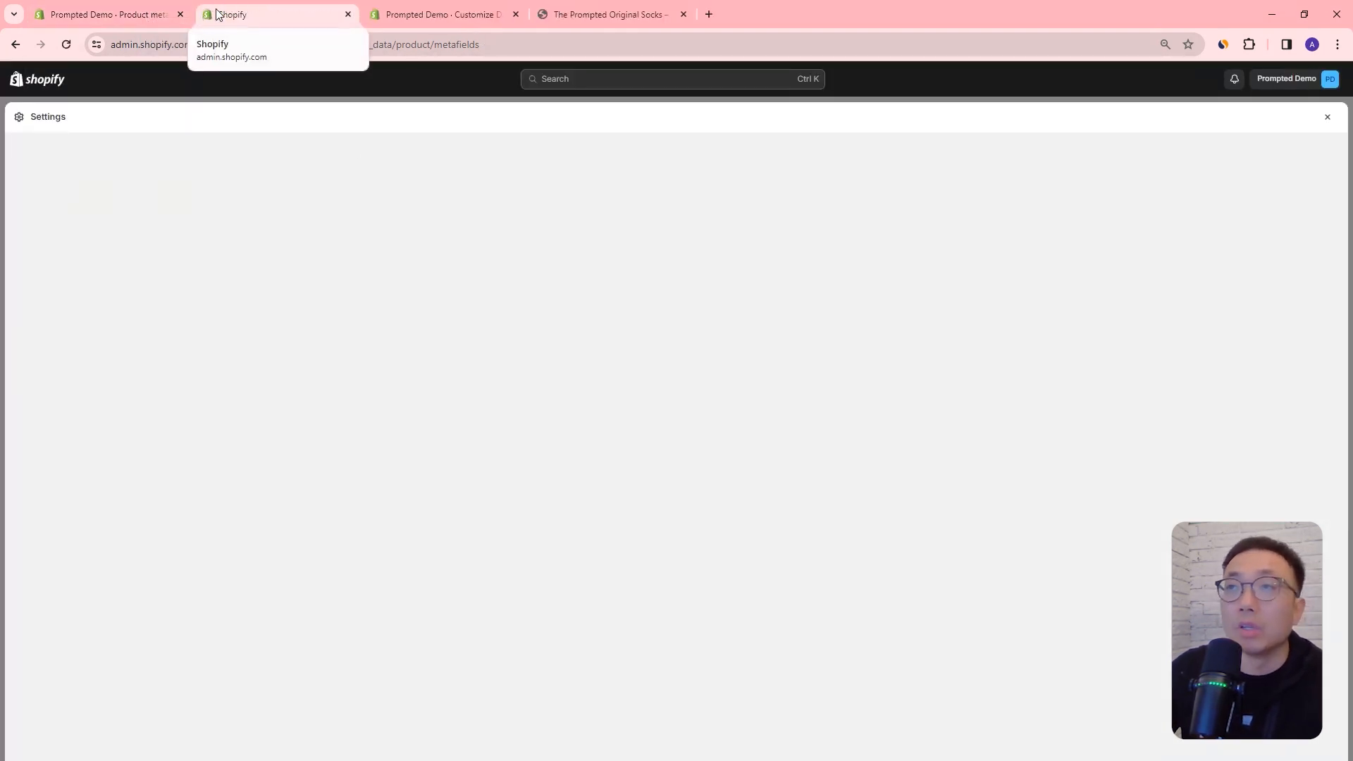
{"action": "left_click", "coordinate": [1328, 117]}
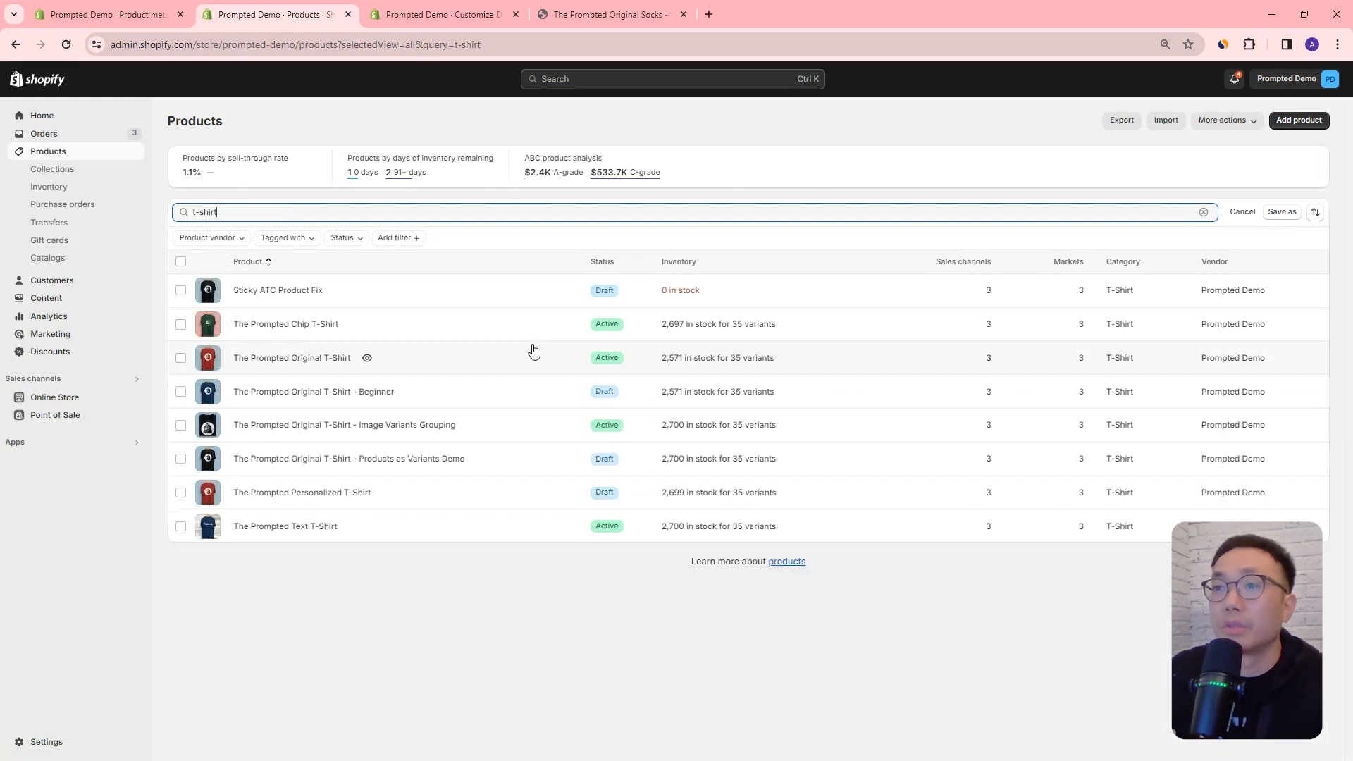
{"action": "left_click", "coordinate": [289, 359]}
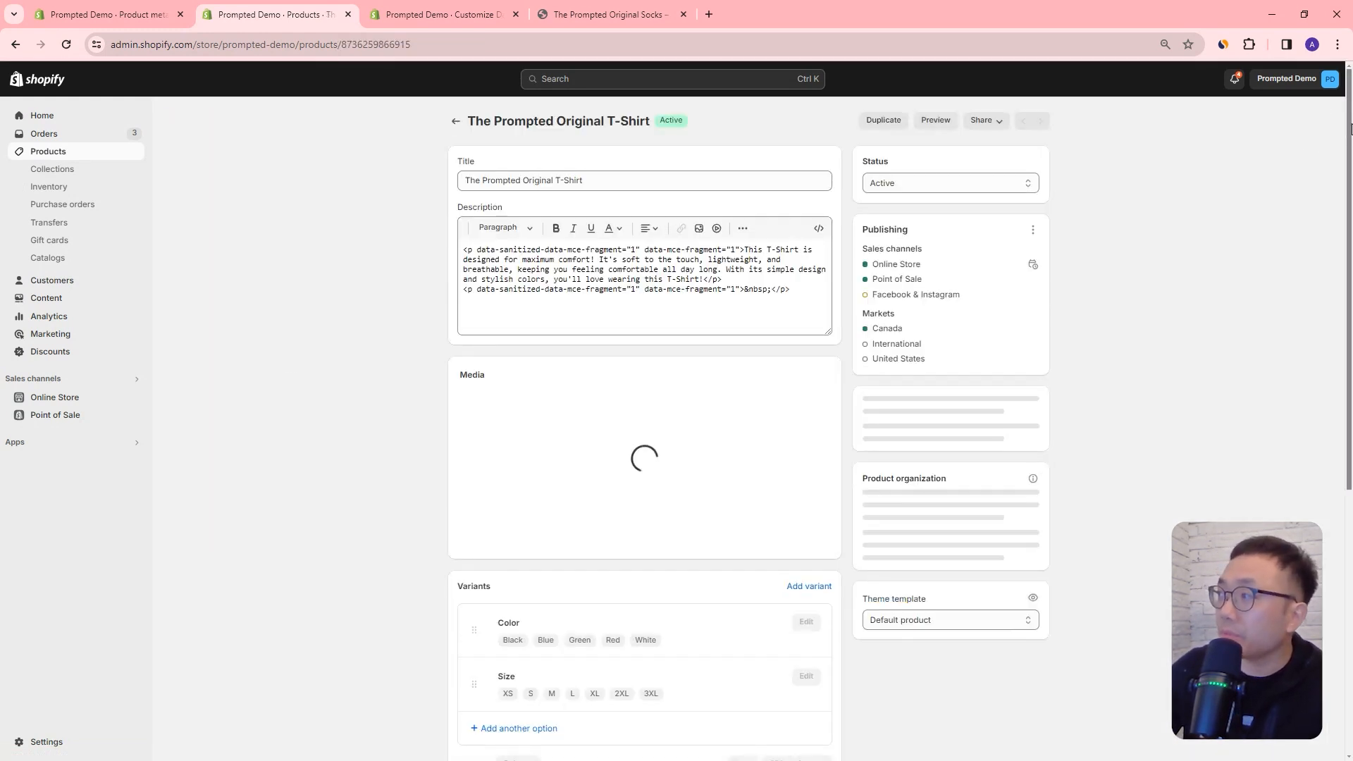
Step: Set the T-shirt product's Material metafield to "Cotton" and save the product
{"action": "left_click_drag", "start_coordinate": [1348, 129], "coordinate": [1332, 518]}
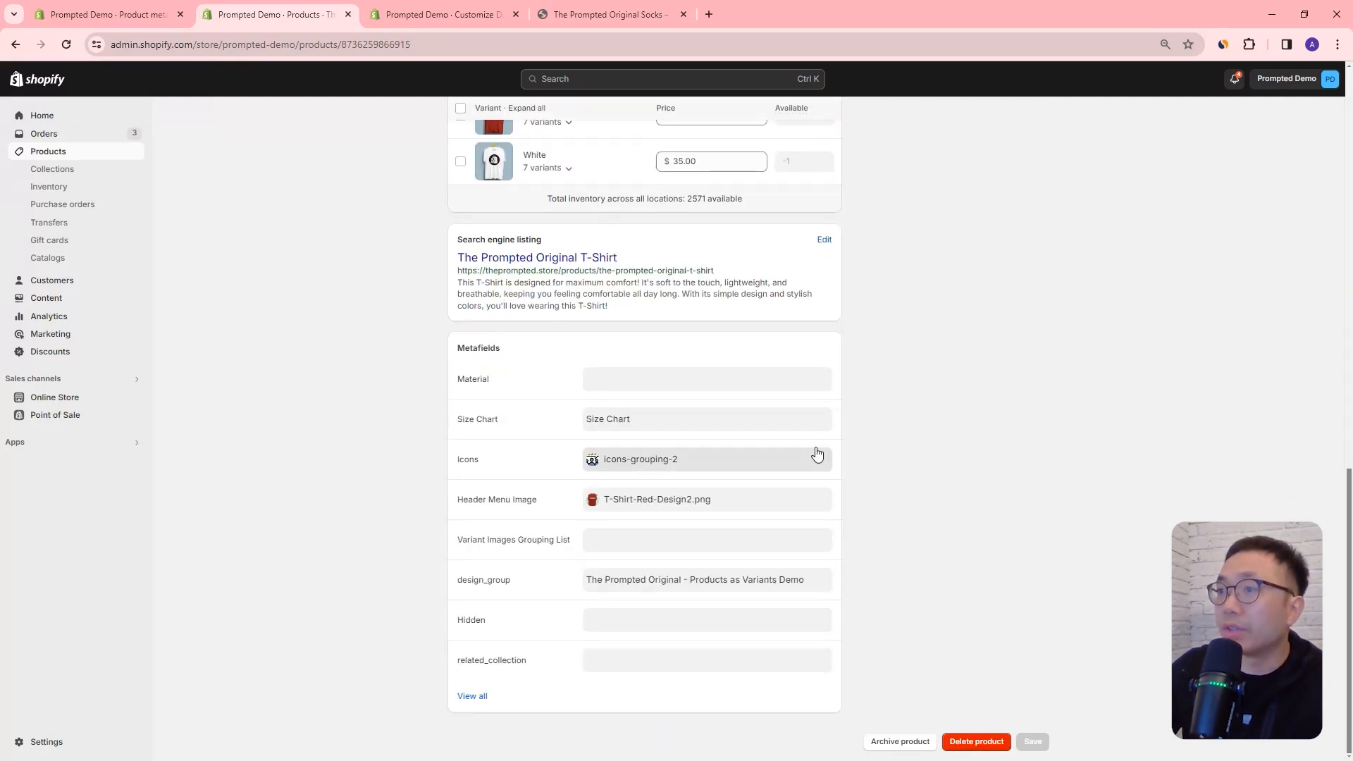
{"action": "left_click", "coordinate": [628, 388]}
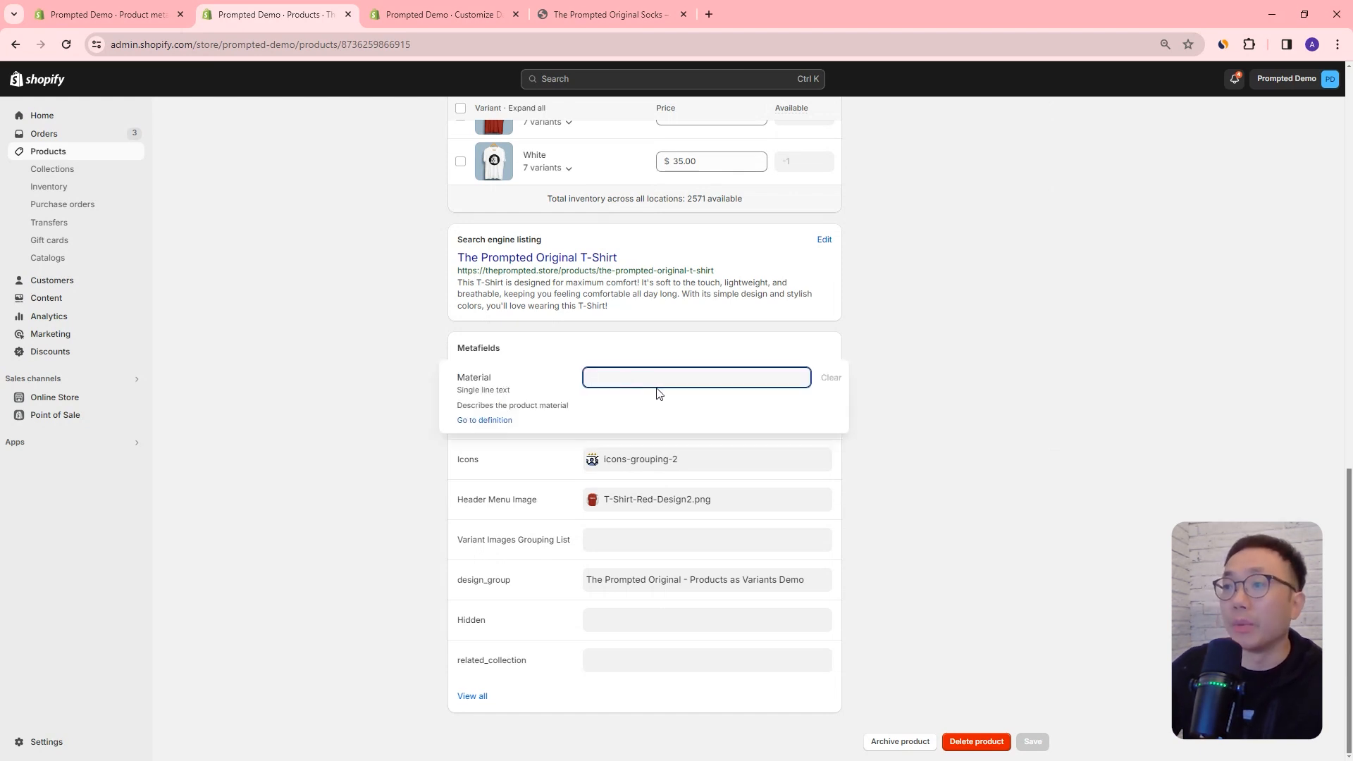
{"action": "type", "text": "Cotton"}
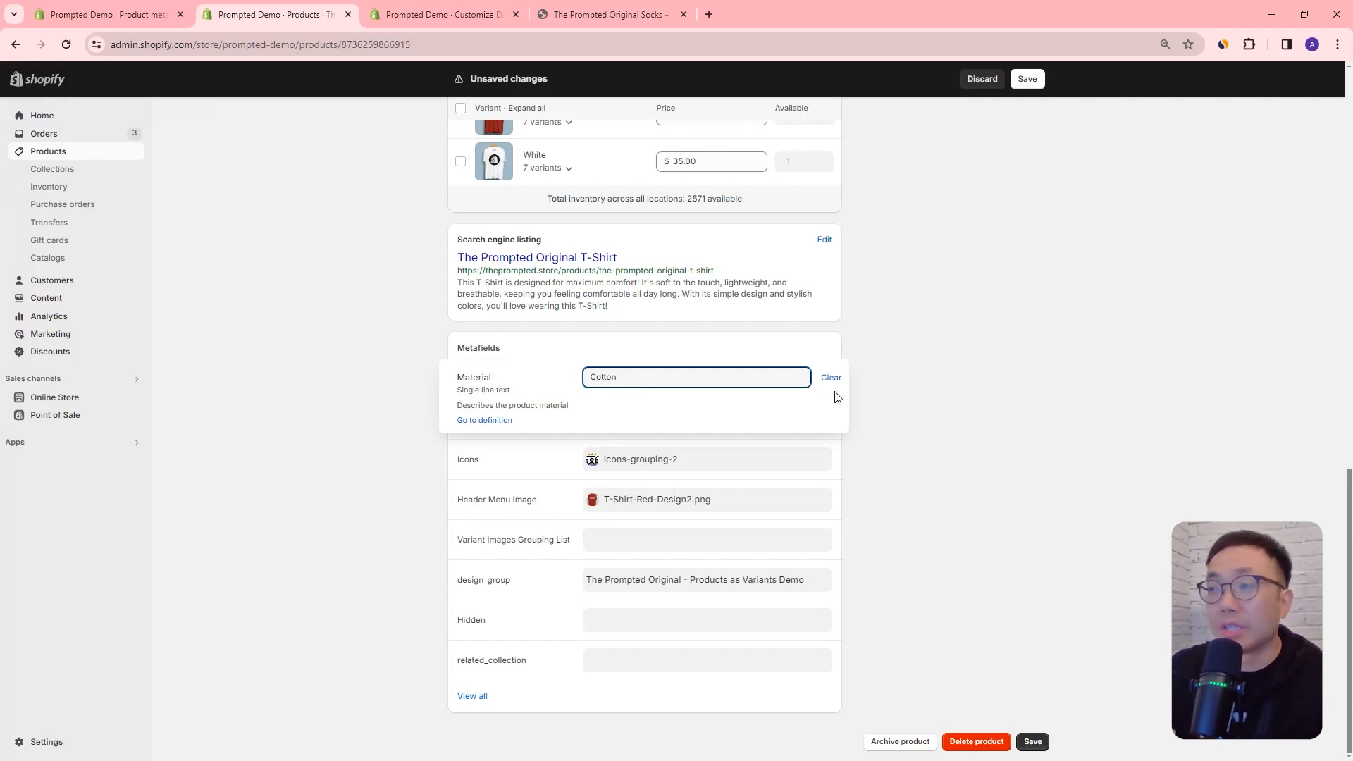
{"action": "left_click", "coordinate": [1028, 79]}
Step: Limit the Material metafield definition to the preset choices Cotton, Polyester and Silk, and save the definition
{"action": "key", "text": "ctrl+shift+Tab"}
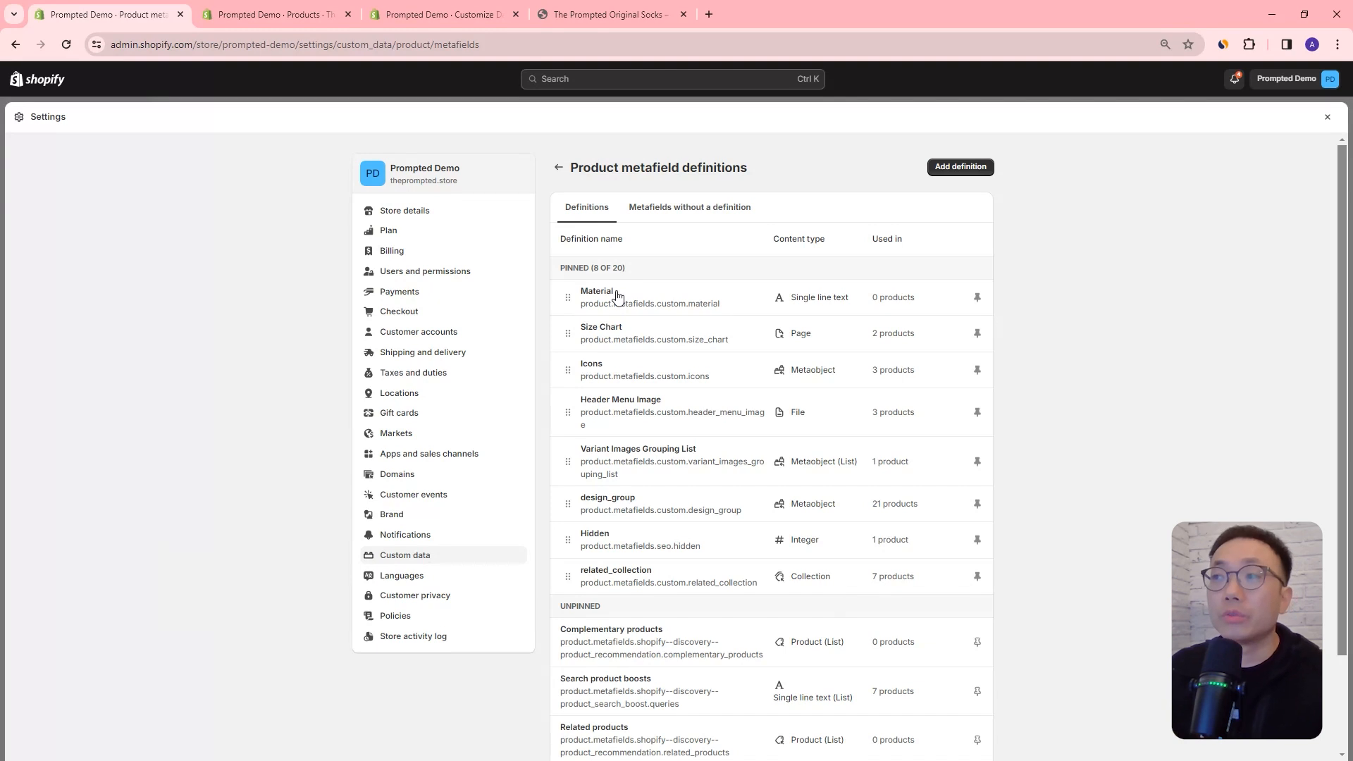
{"action": "left_click", "coordinate": [618, 297]}
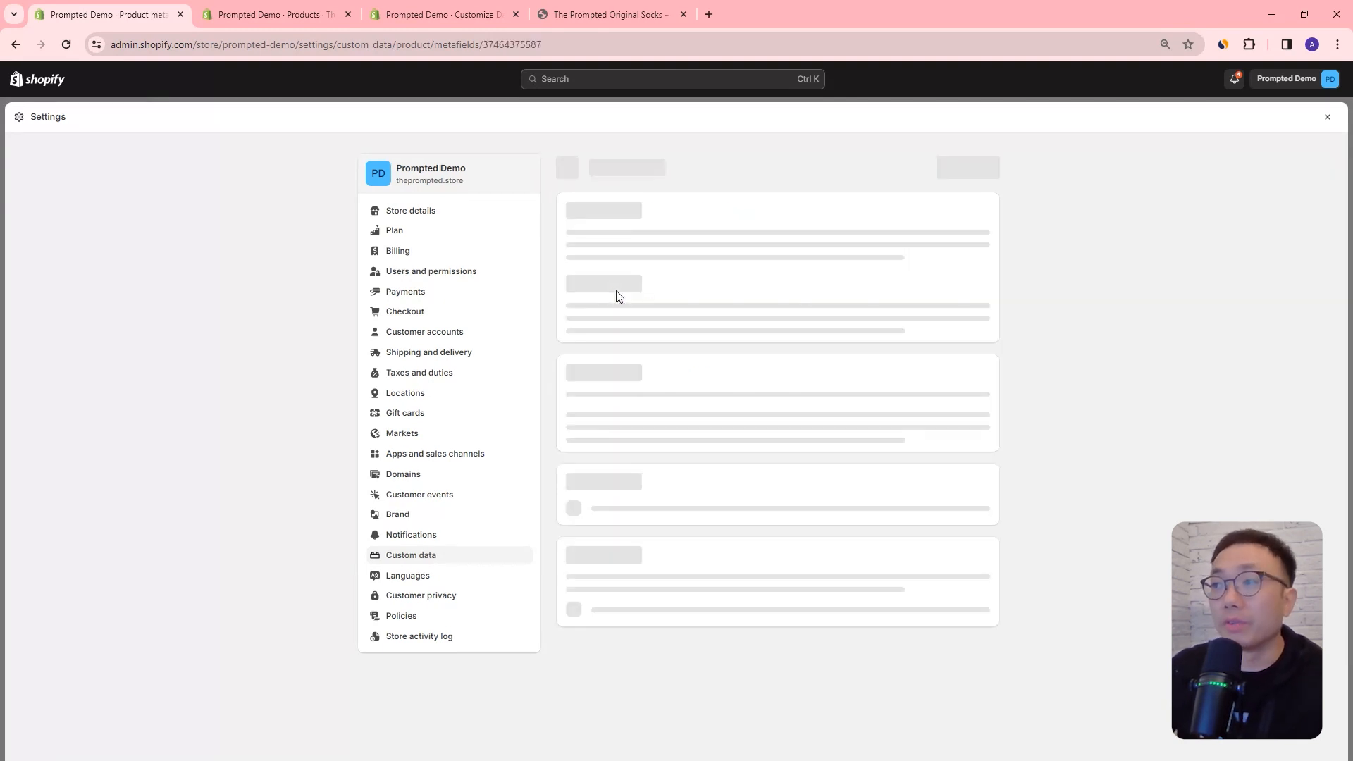
{"action": "scroll", "coordinate": [681, 435], "scroll_direction": "down", "scroll_amount": 4}
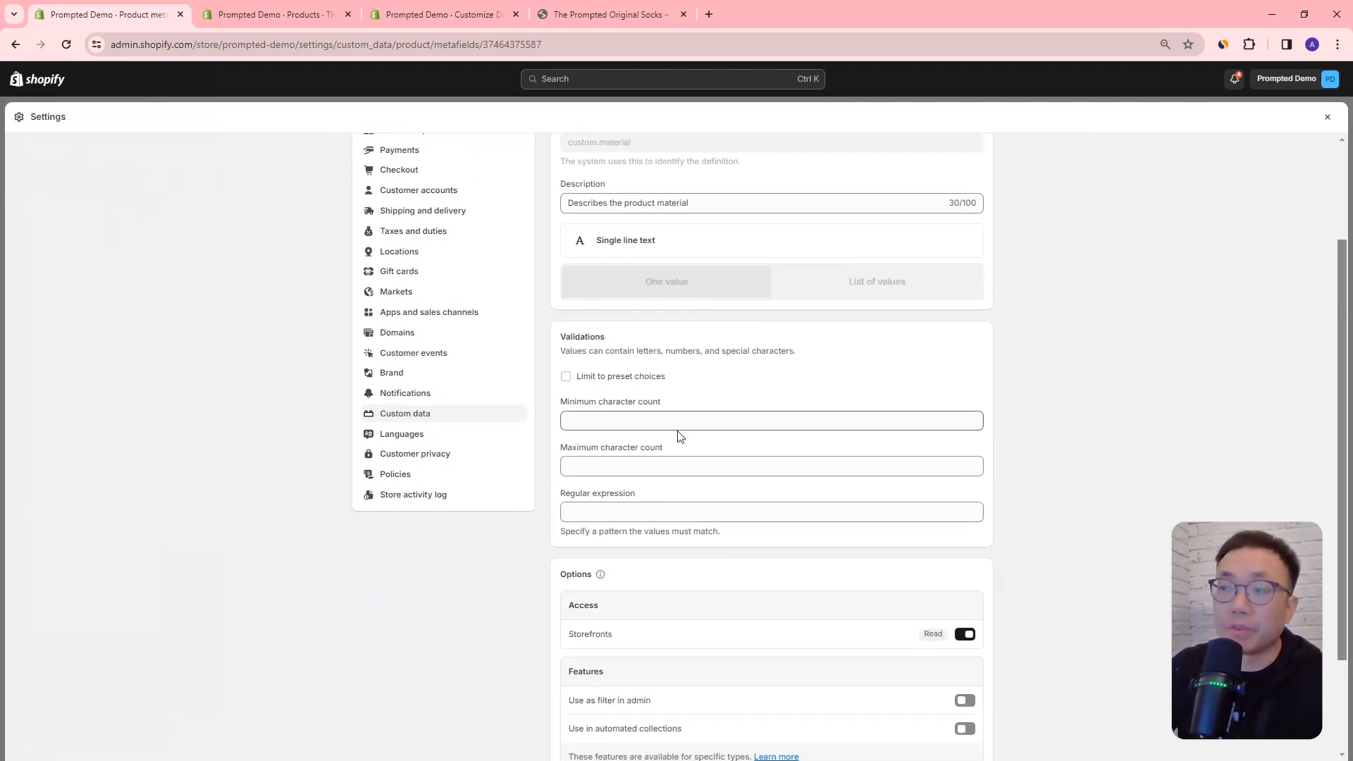
{"action": "scroll", "coordinate": [698, 381], "scroll_direction": "up", "scroll_amount": 2}
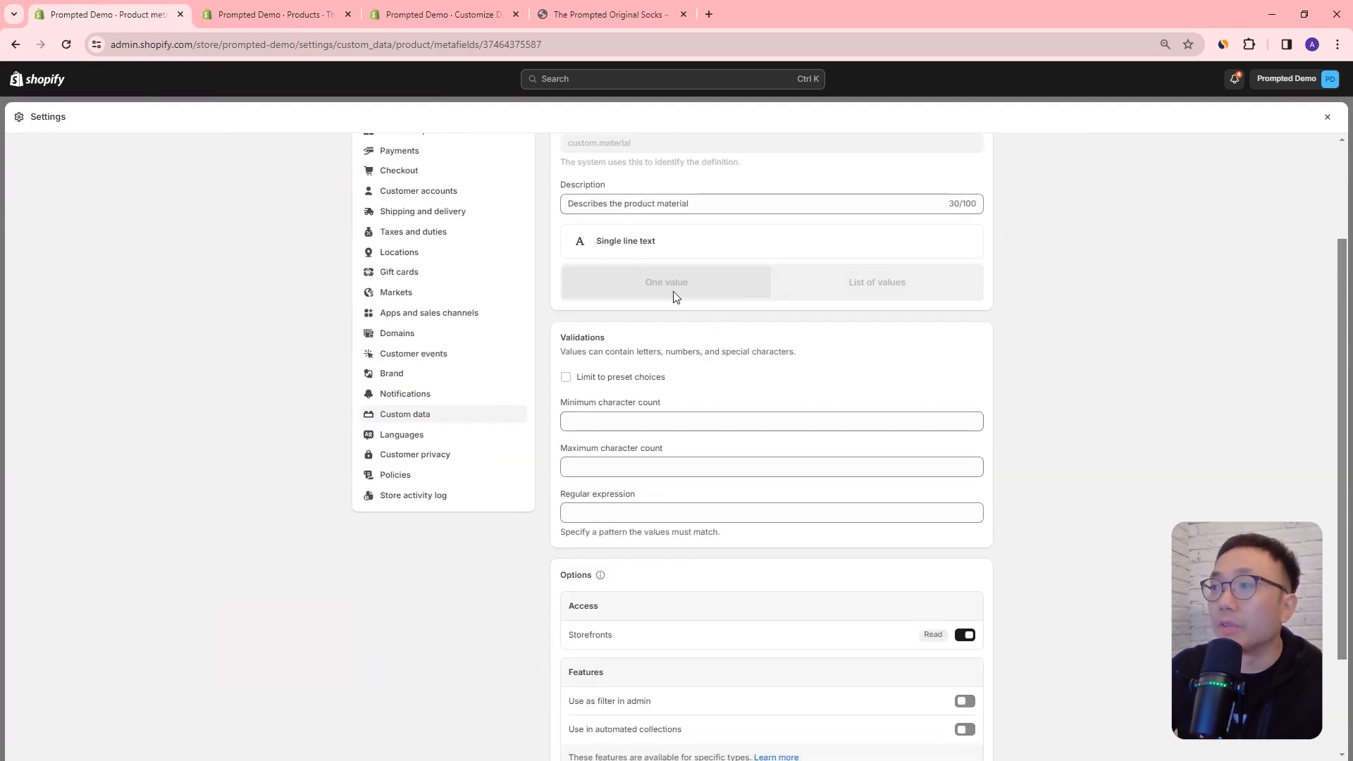
{"action": "left_click", "coordinate": [605, 380]}
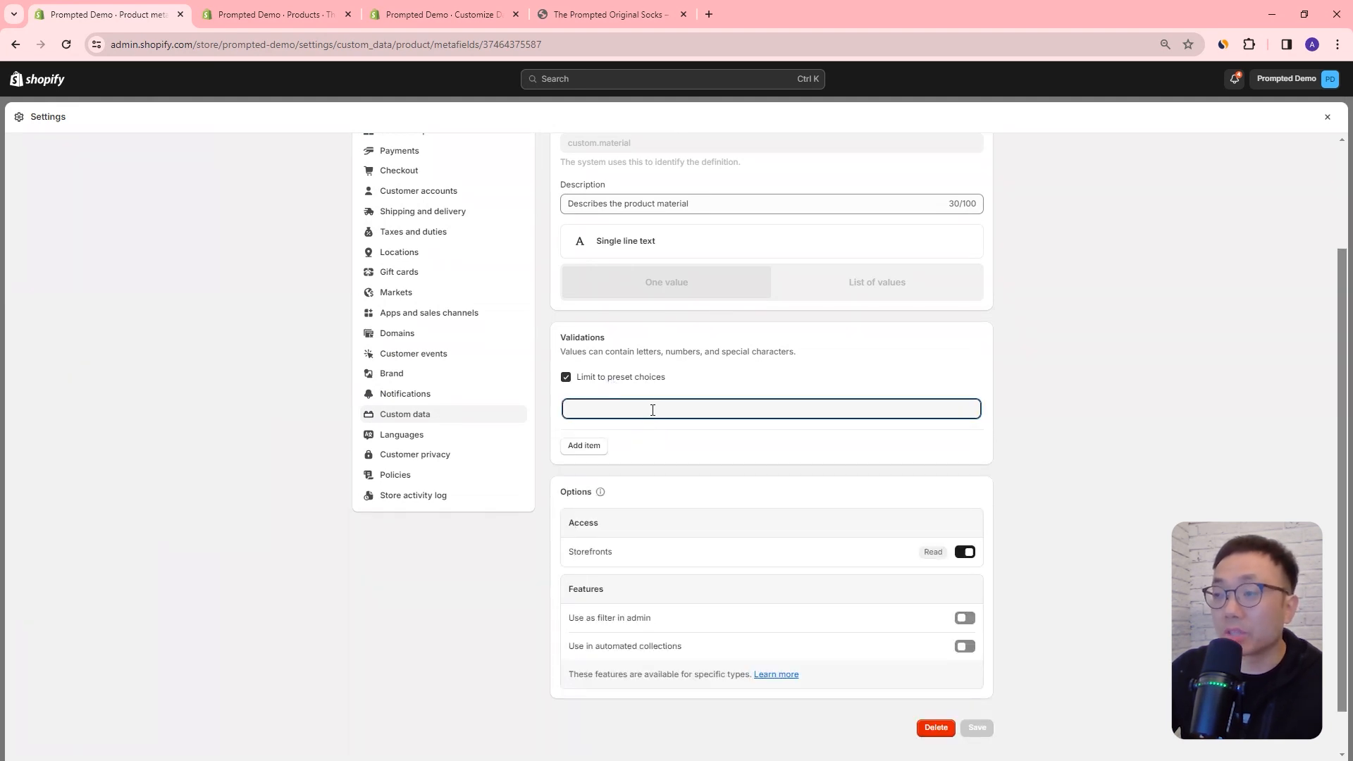
{"action": "type", "text": "Cotton"}
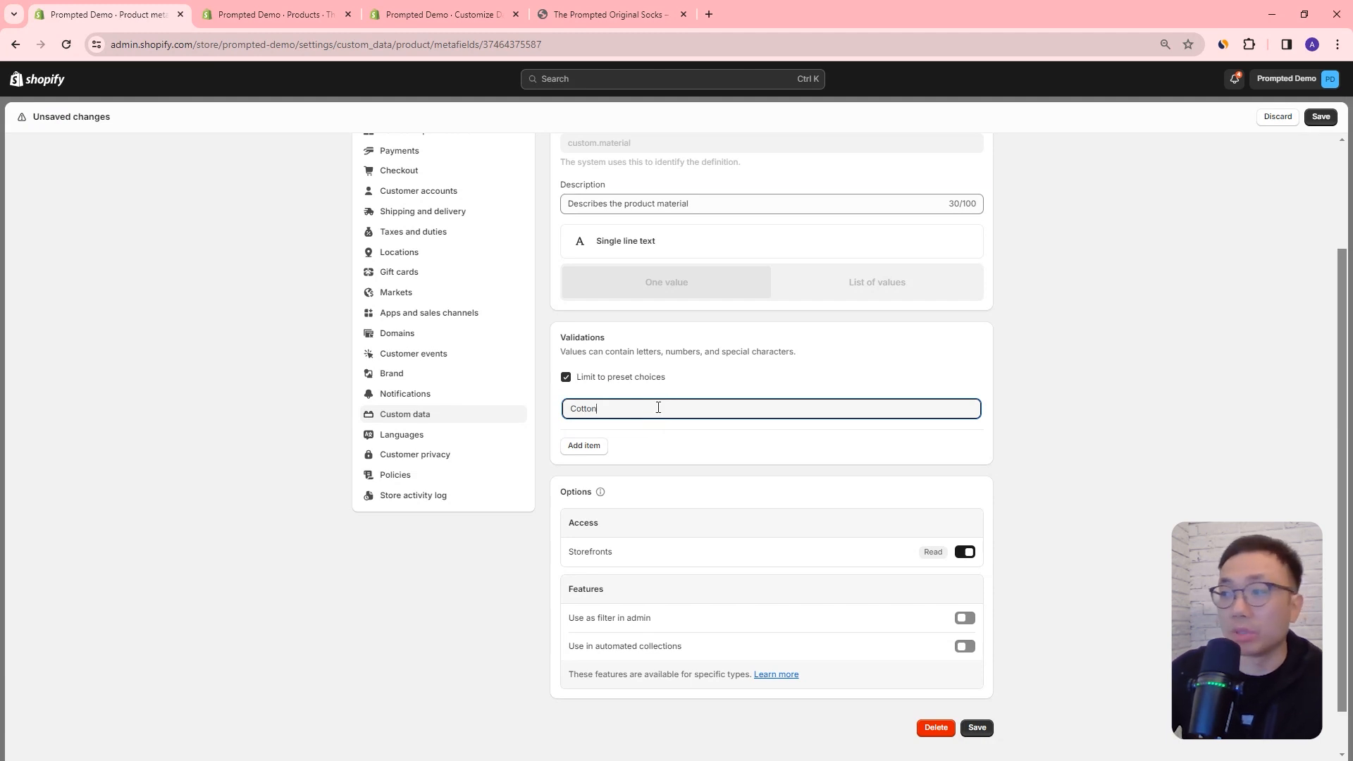
{"action": "left_click", "coordinate": [604, 449]}
{"action": "type", "text": "Polyester"}
{"action": "left_click", "coordinate": [586, 475]}
{"action": "type", "text": "Silk"}
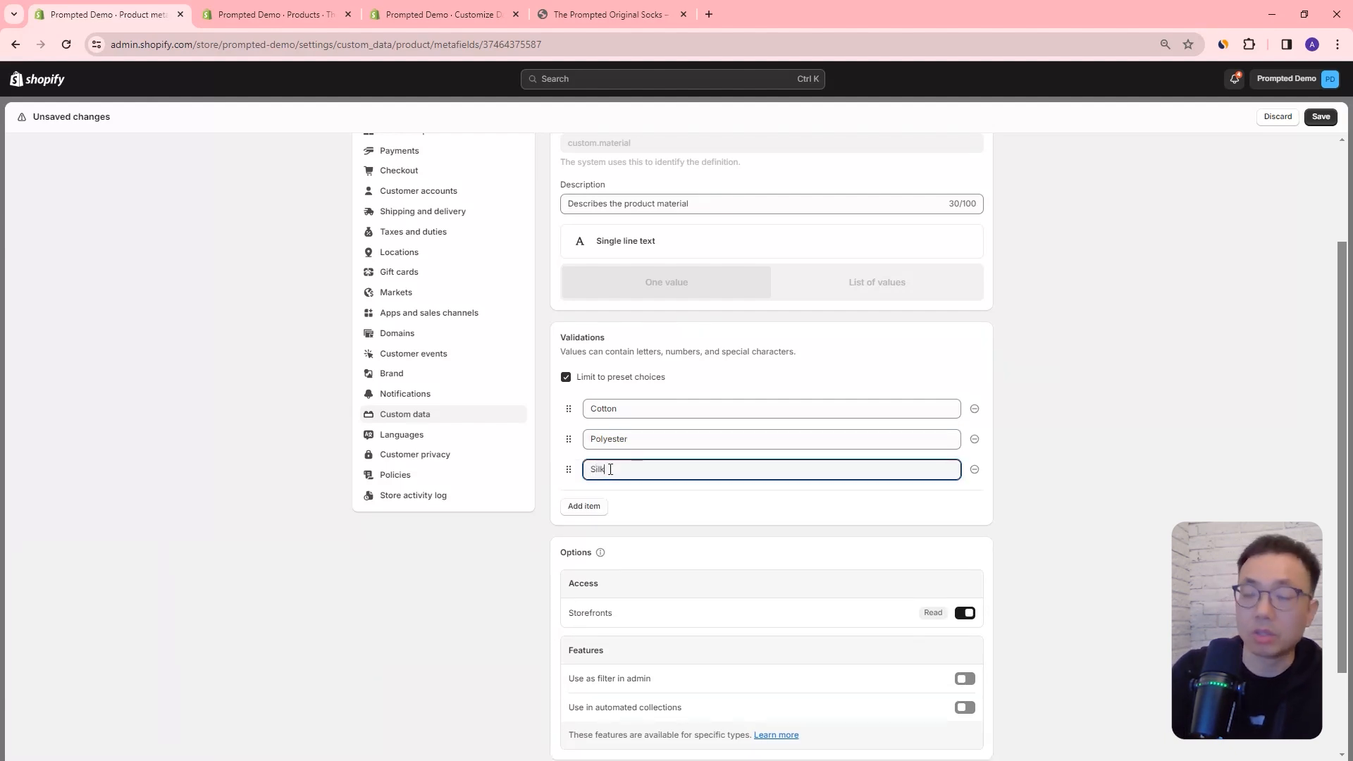
{"action": "left_click", "coordinate": [1033, 439]}
{"action": "left_click", "coordinate": [1321, 116]}
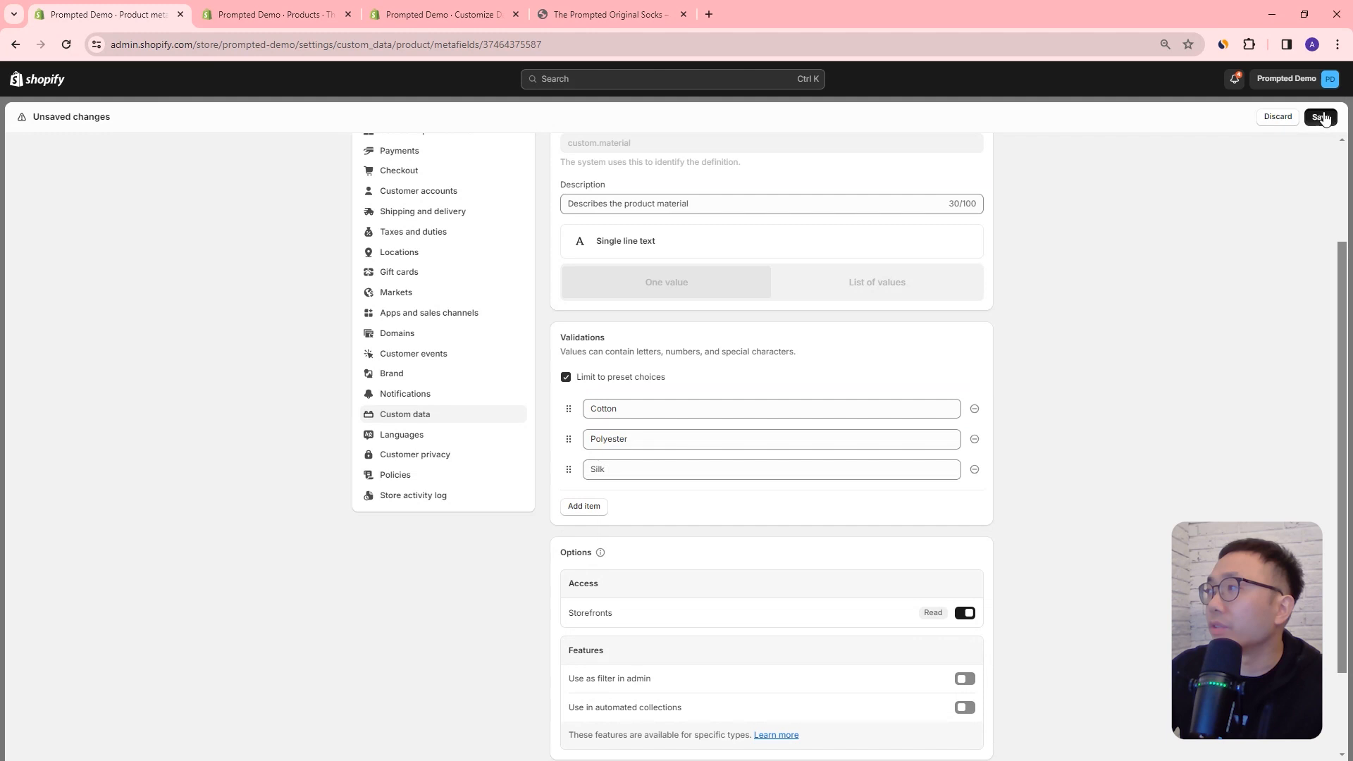
Step: Return to the T-shirt product, clear its Material metafield value and save the product
{"action": "left_click", "coordinate": [257, 23]}
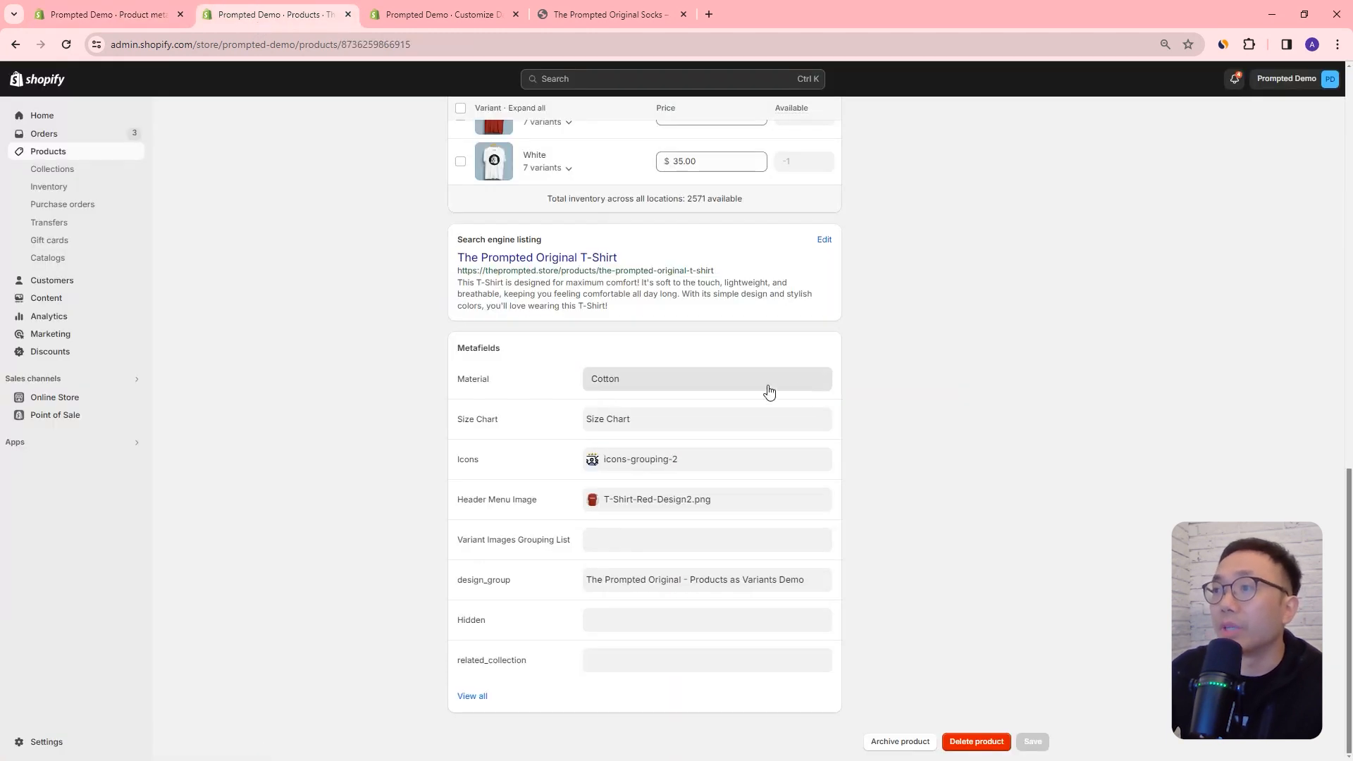
{"action": "left_click", "coordinate": [680, 384]}
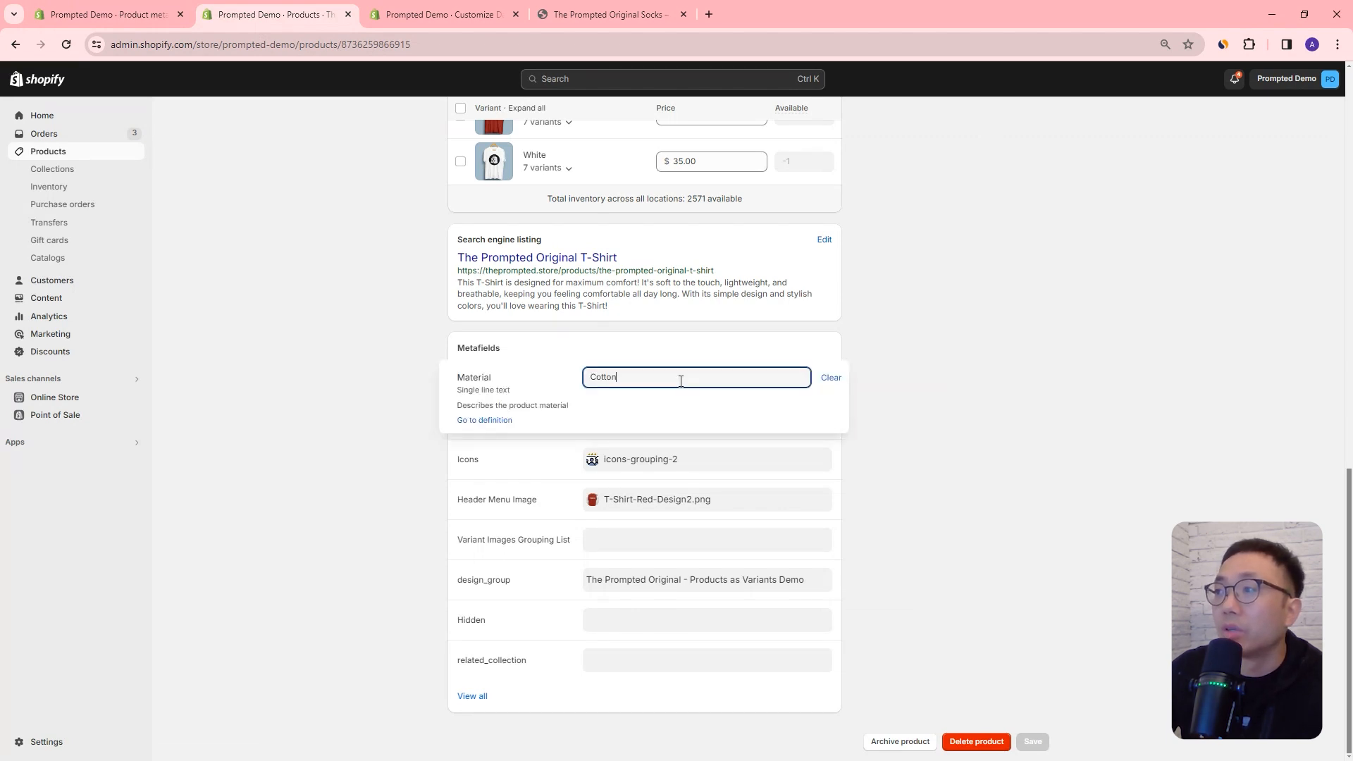
{"action": "left_click", "coordinate": [829, 378]}
{"action": "left_click", "coordinate": [916, 366]}
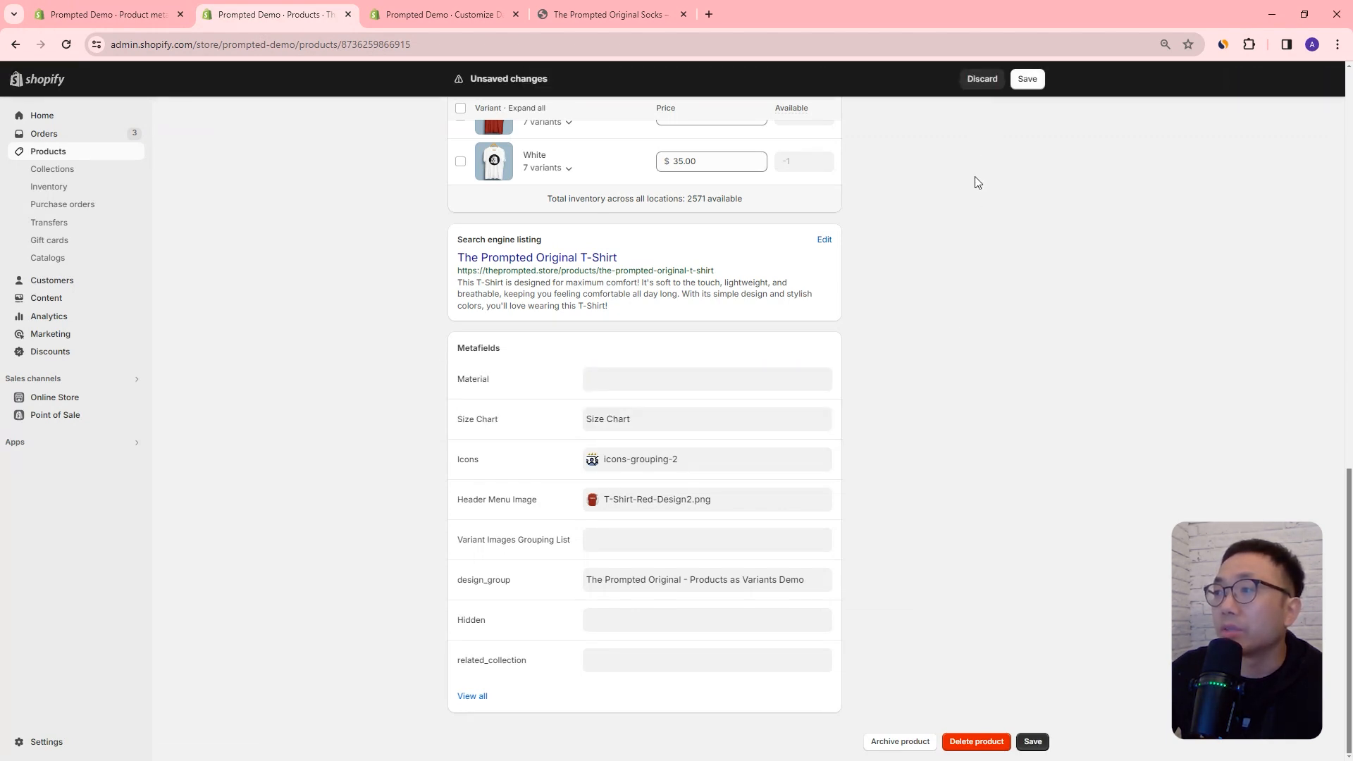
{"action": "left_click", "coordinate": [1027, 79]}
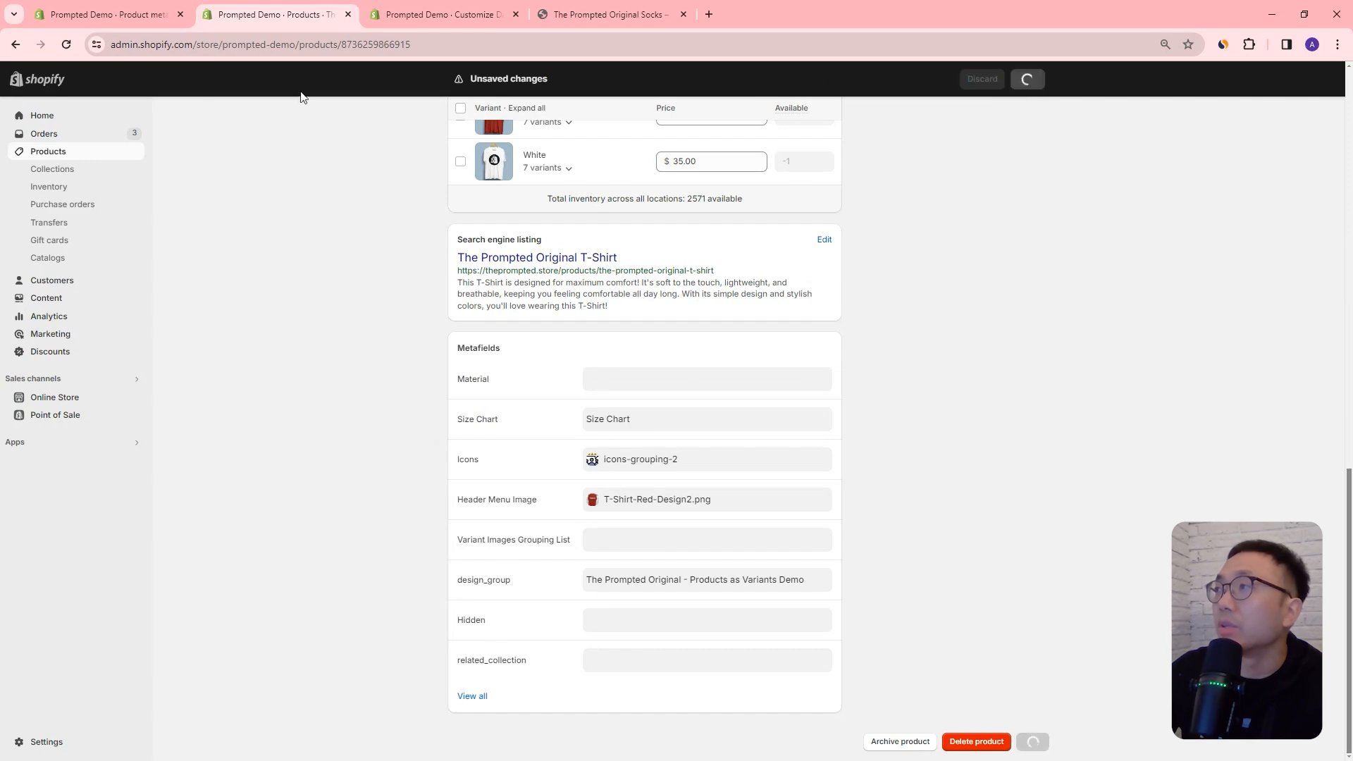
Step: Reload the T-shirt product page, choose Cotton from the Material metafield's preset options and save the product
{"action": "left_click", "coordinate": [67, 44]}
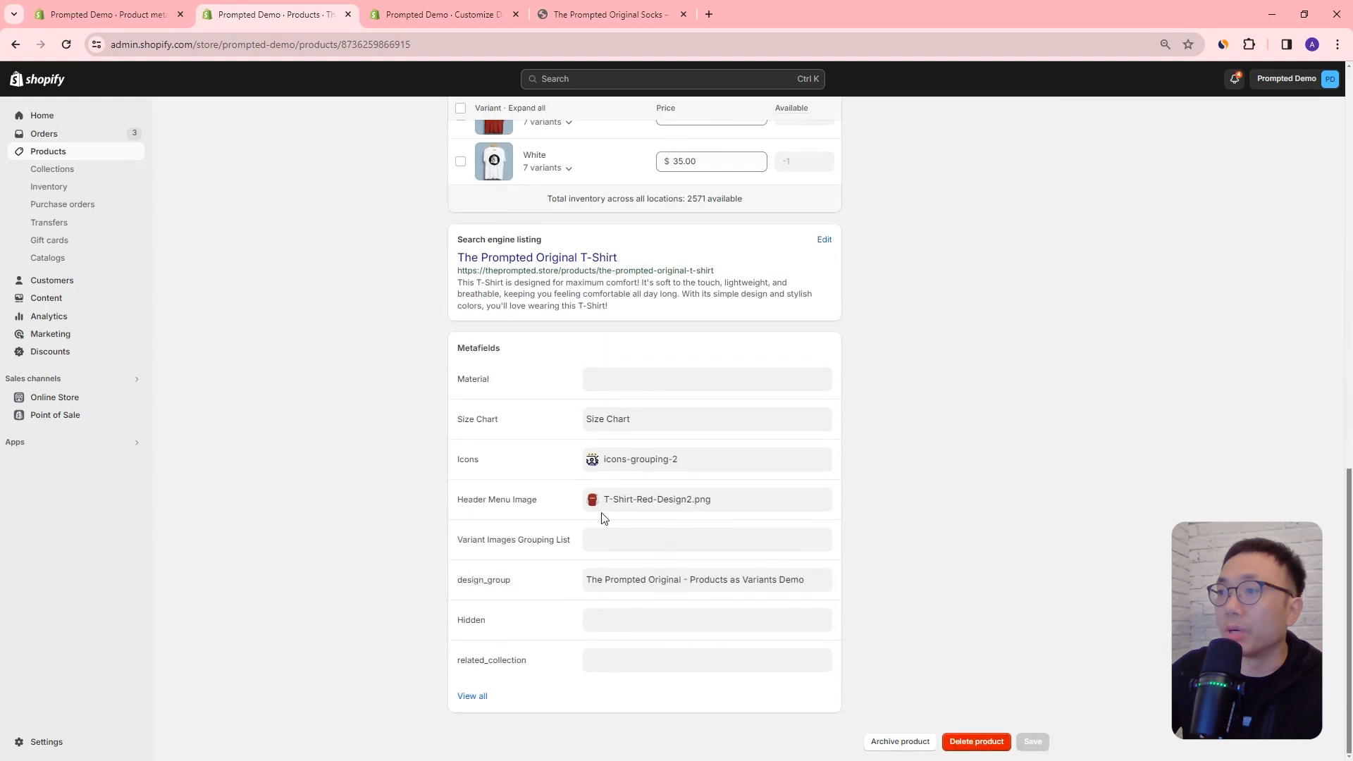
{"action": "left_click", "coordinate": [675, 379]}
{"action": "left_click", "coordinate": [675, 374]}
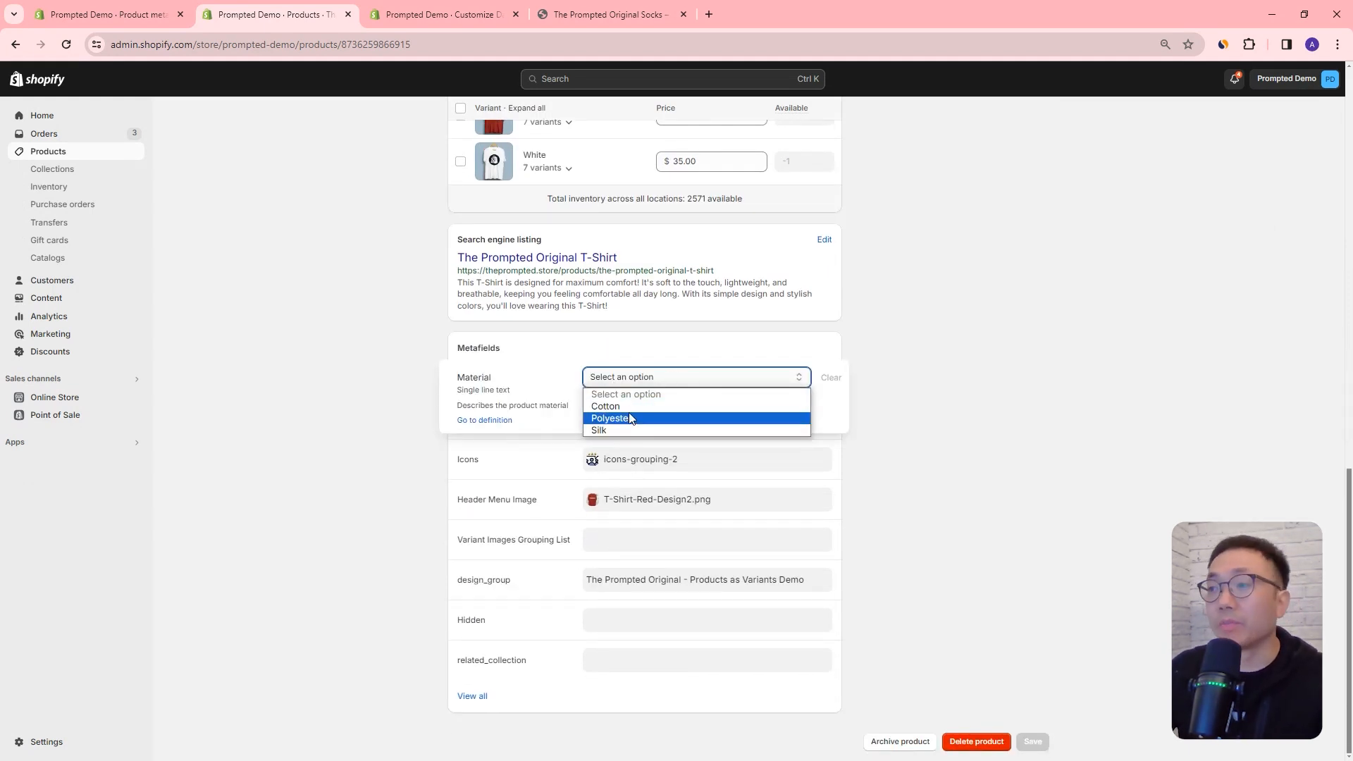
{"action": "key", "text": "Up"}
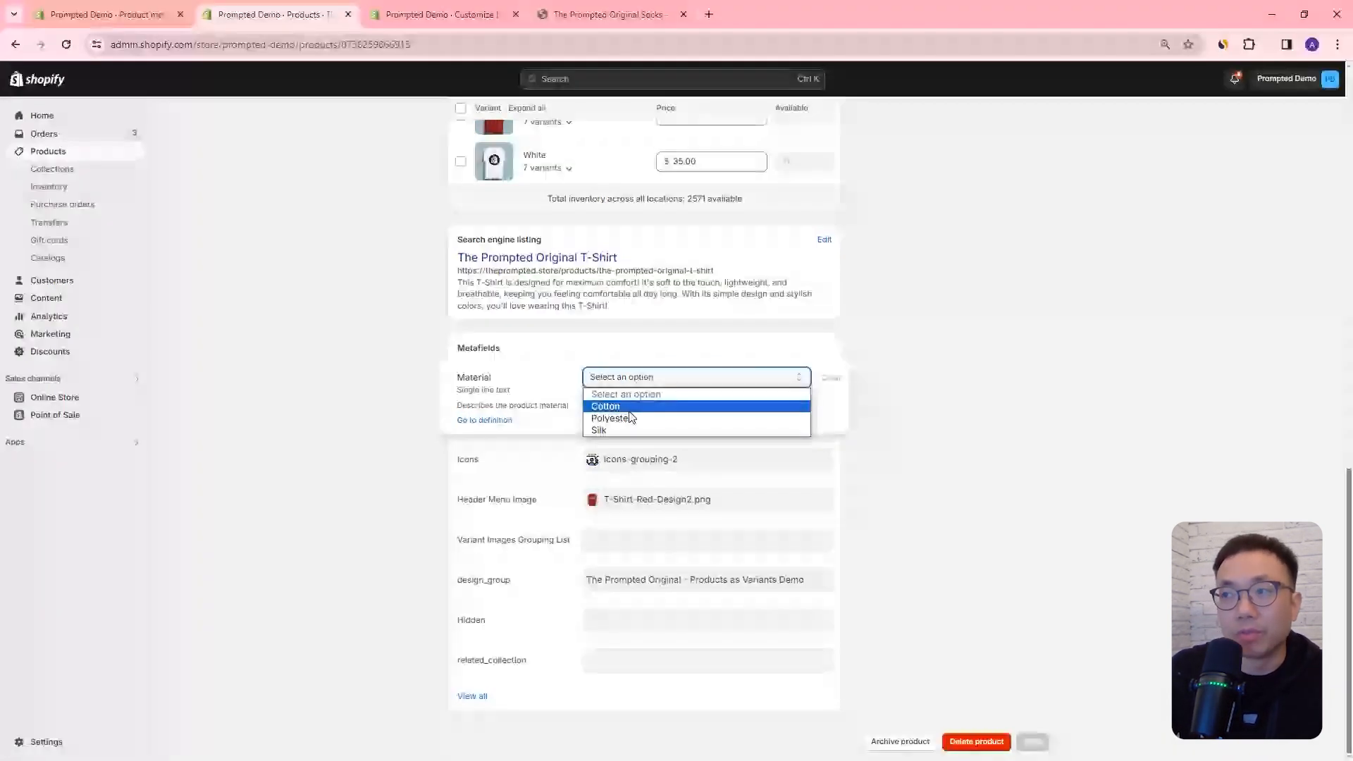
{"action": "left_click", "coordinate": [630, 412]}
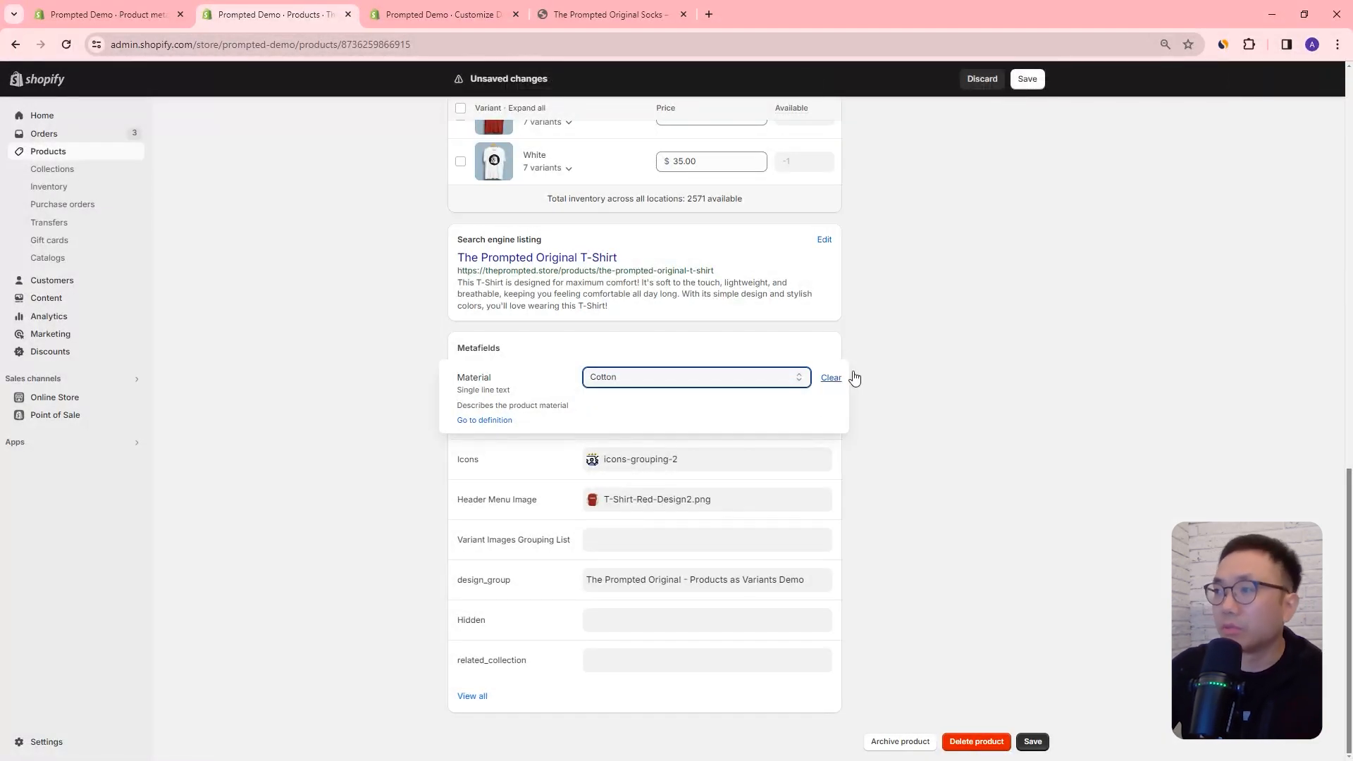
{"action": "left_click", "coordinate": [1036, 80]}
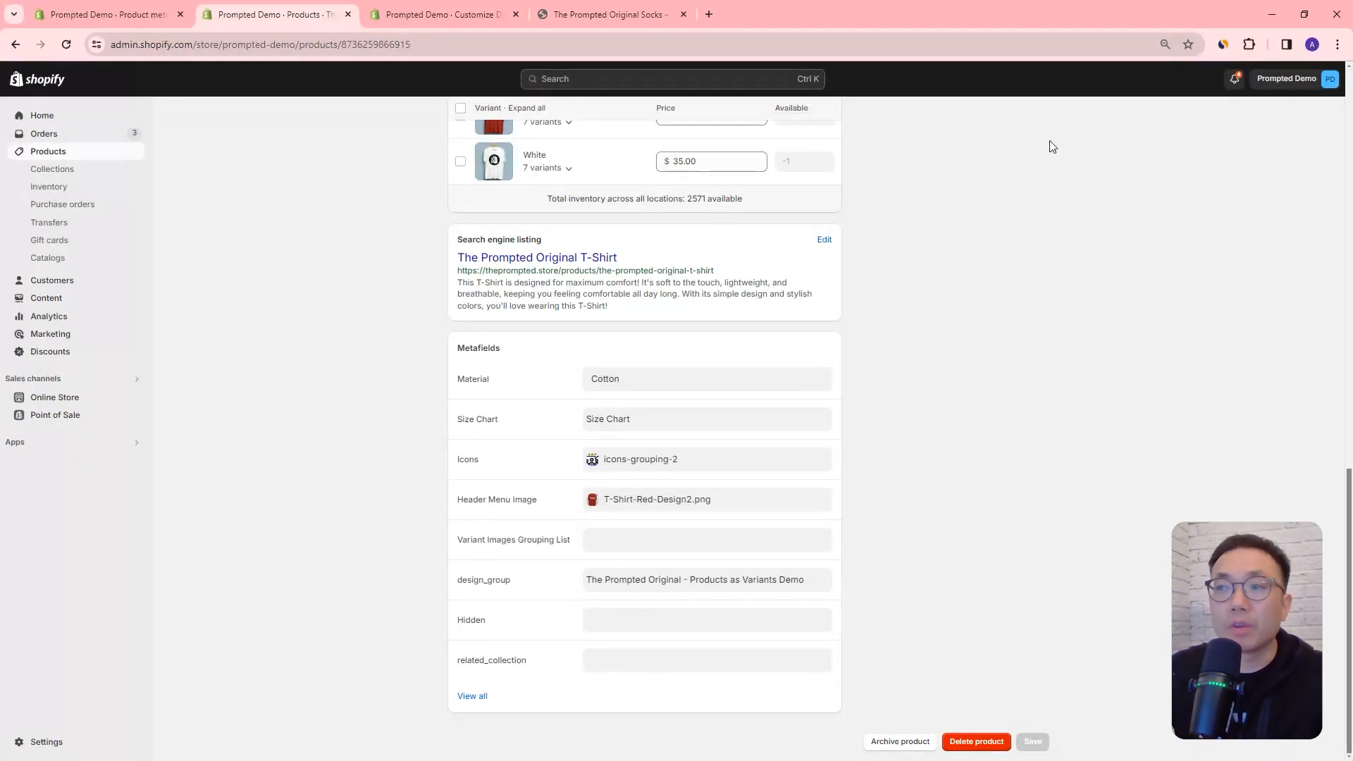
Step: Add the tag "cotton" to the T-shirt product and save it
{"action": "scroll", "coordinate": [968, 301], "scroll_direction": "up", "scroll_amount": 1}
{"action": "scroll", "coordinate": [988, 314], "scroll_direction": "up", "scroll_amount": 10}
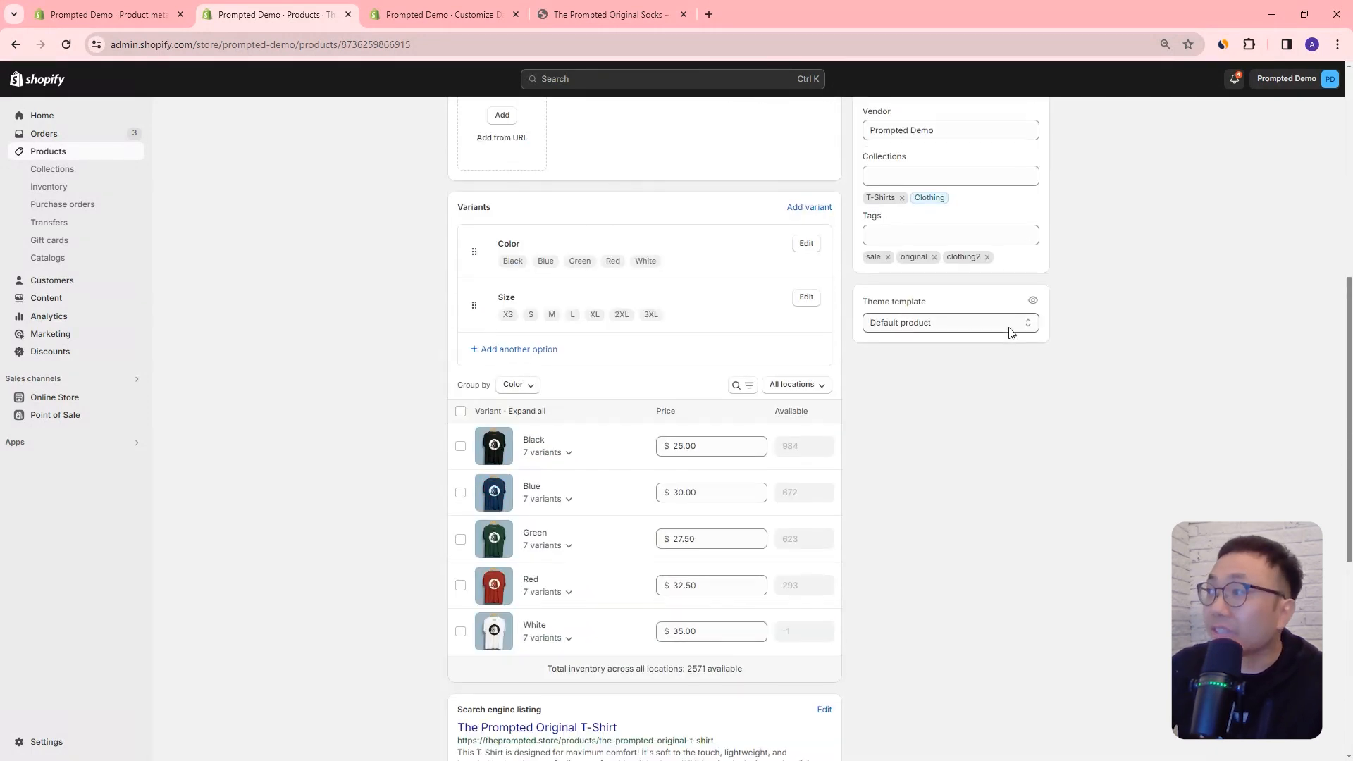
{"action": "scroll", "coordinate": [923, 465], "scroll_direction": "down", "scroll_amount": 2}
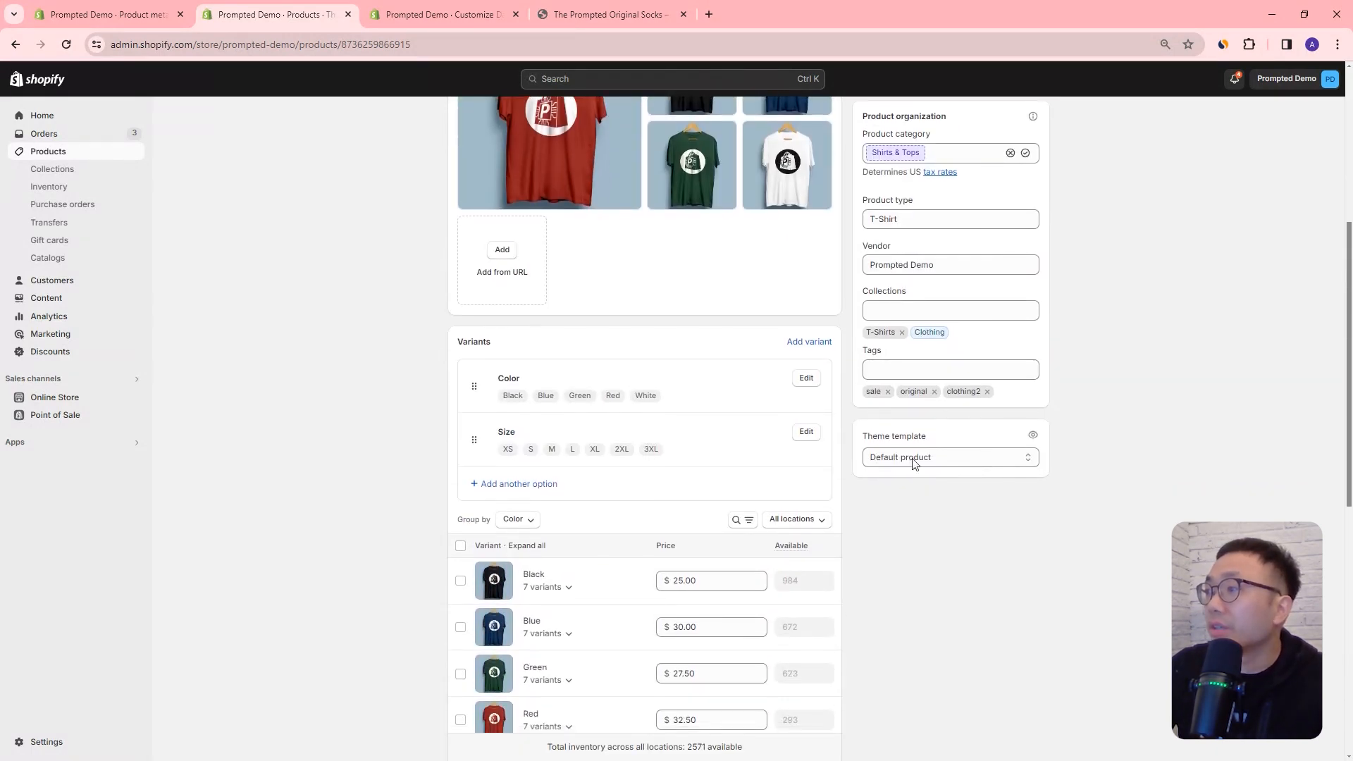
{"action": "left_click", "coordinate": [945, 331]}
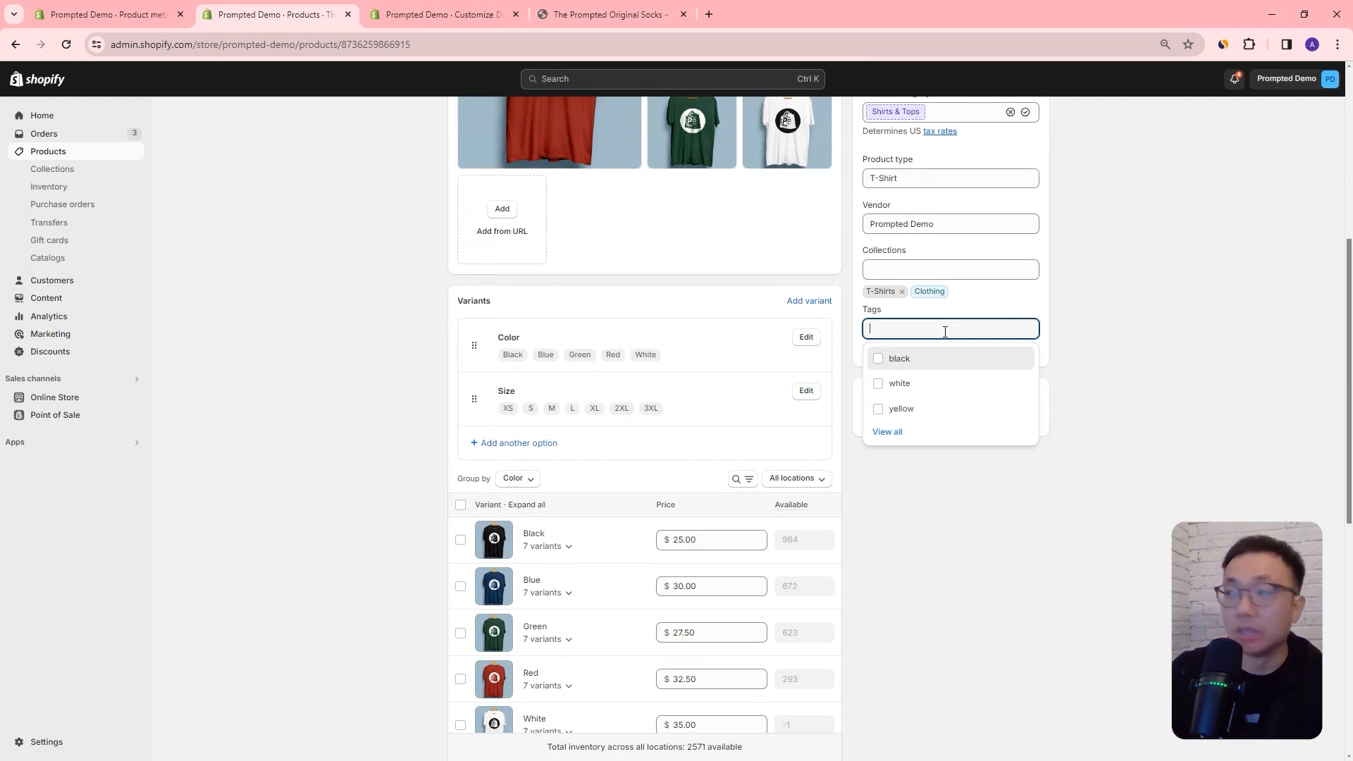
{"action": "type", "text": "mater"}
{"action": "key", "text": "BackSpace"}
{"action": "key", "text": "BackSpace"}
{"action": "key", "text": "BackSpace"}
{"action": "key", "text": "BackSpace"}
{"action": "key", "text": "BackSpace"}
{"action": "type", "text": "cotton"}
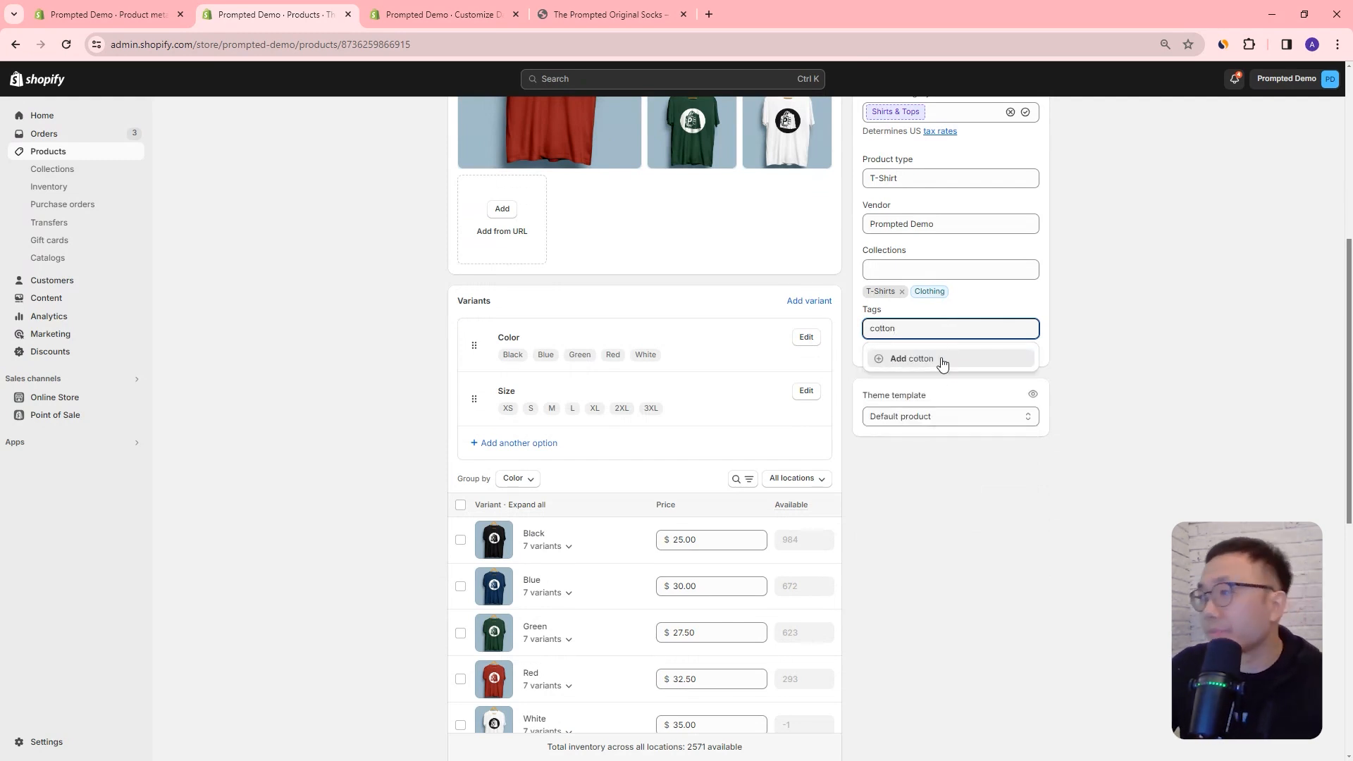
{"action": "left_click", "coordinate": [943, 361]}
{"action": "left_click", "coordinate": [1148, 358]}
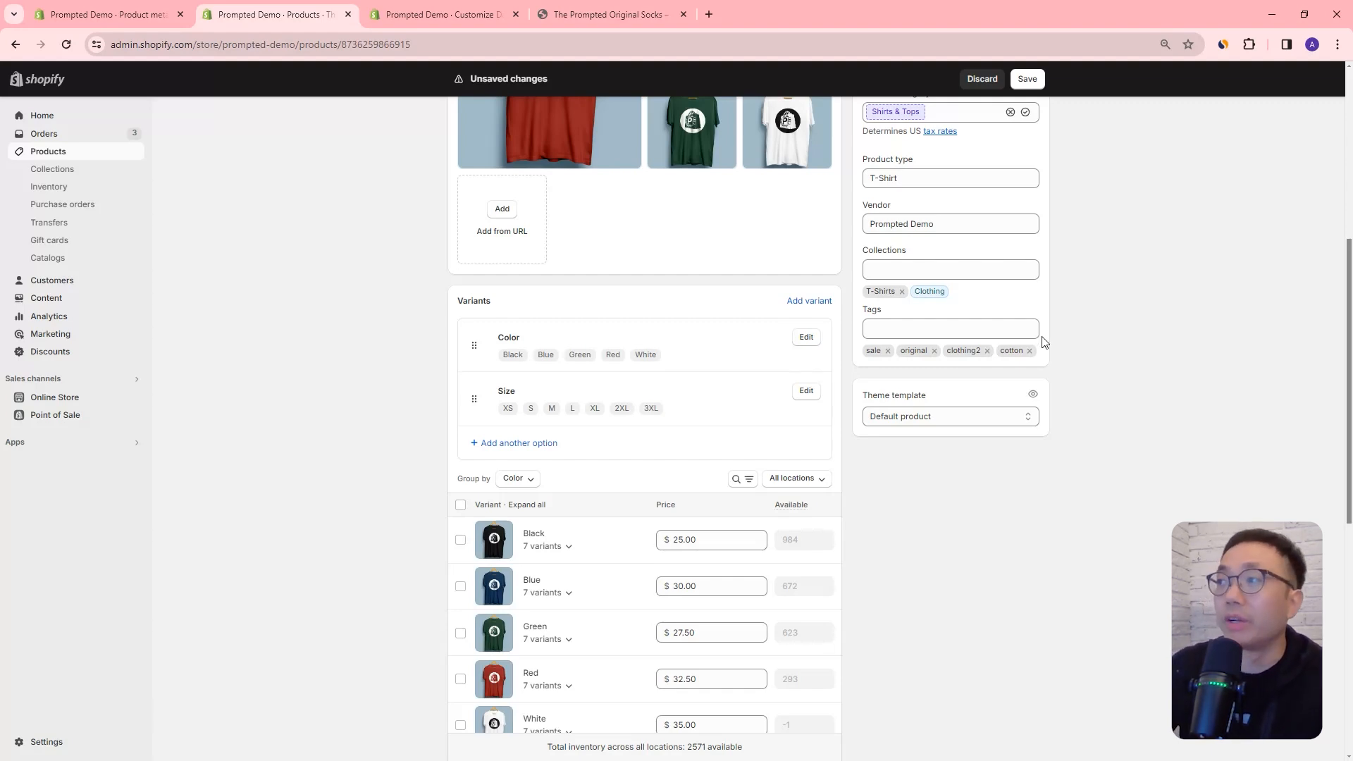
{"action": "scroll", "coordinate": [797, 496], "scroll_direction": "down", "scroll_amount": 7}
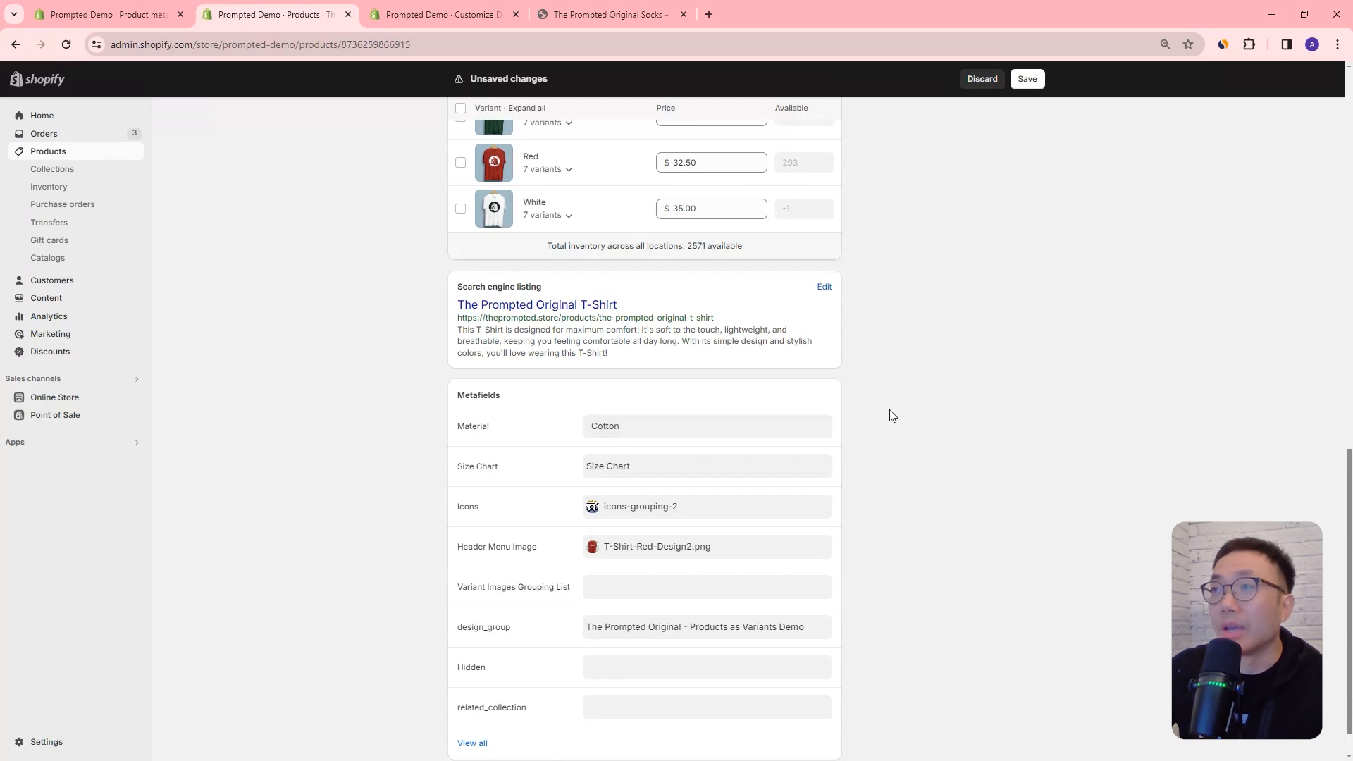
{"action": "left_click", "coordinate": [1033, 79]}
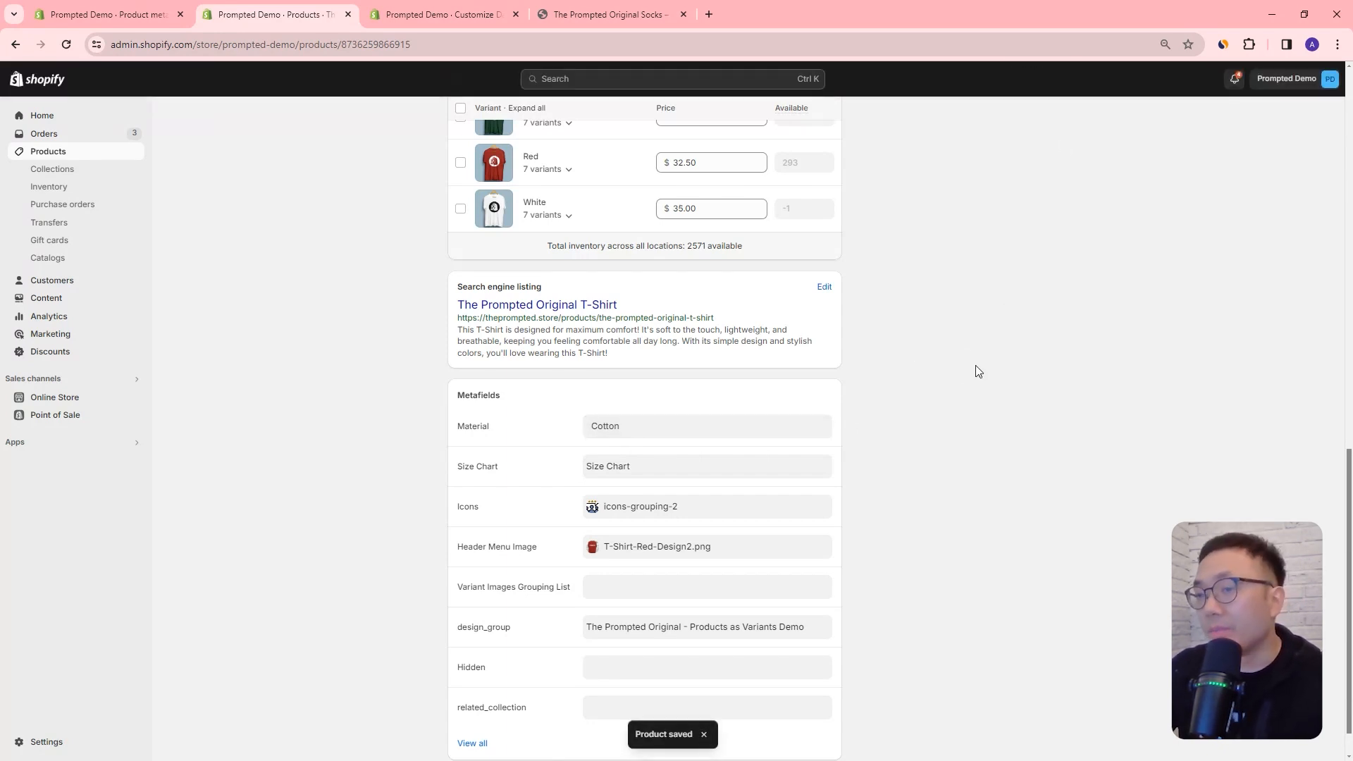
{"action": "scroll", "coordinate": [983, 363], "scroll_direction": "up", "scroll_amount": 2}
{"action": "scroll", "coordinate": [988, 362], "scroll_direction": "up", "scroll_amount": 6}
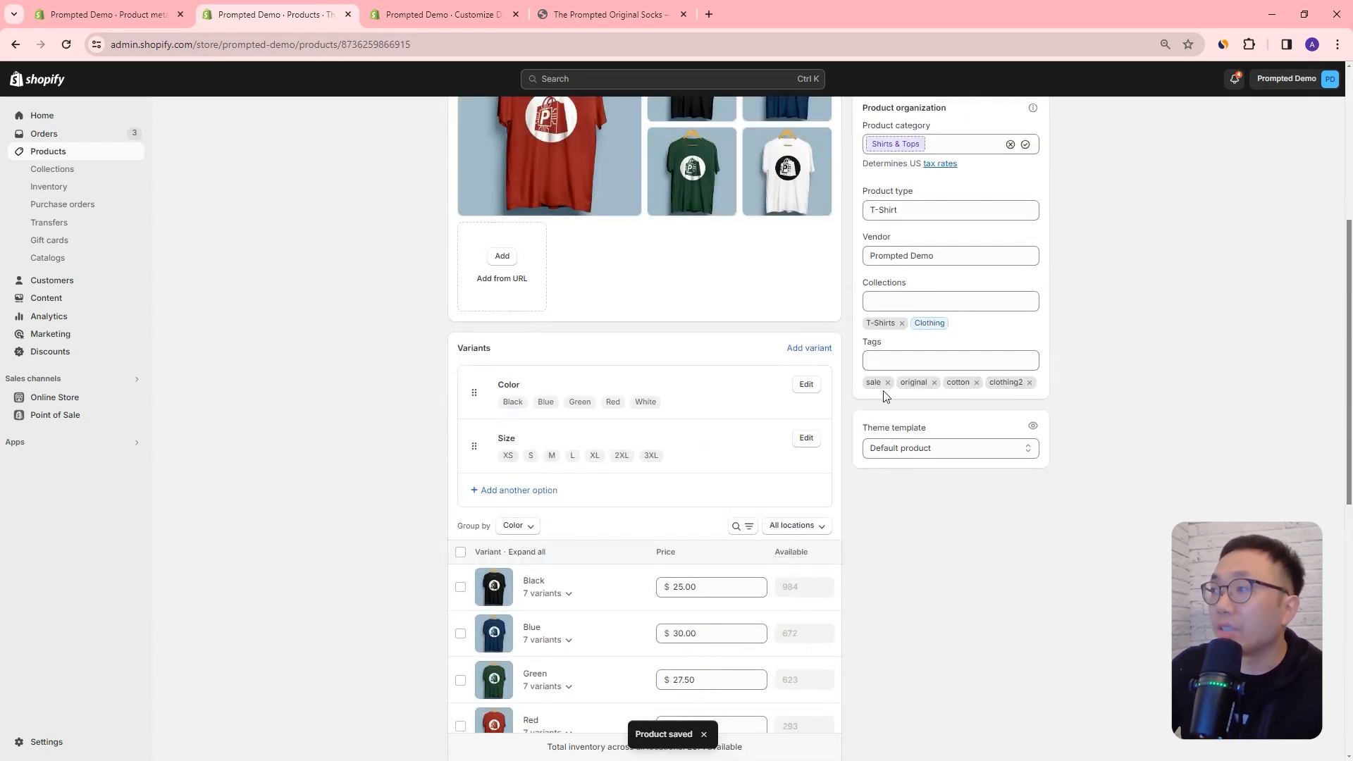
{"action": "scroll", "coordinate": [895, 389], "scroll_direction": "down", "scroll_amount": 2}
{"action": "scroll", "coordinate": [905, 387], "scroll_direction": "down", "scroll_amount": 5}
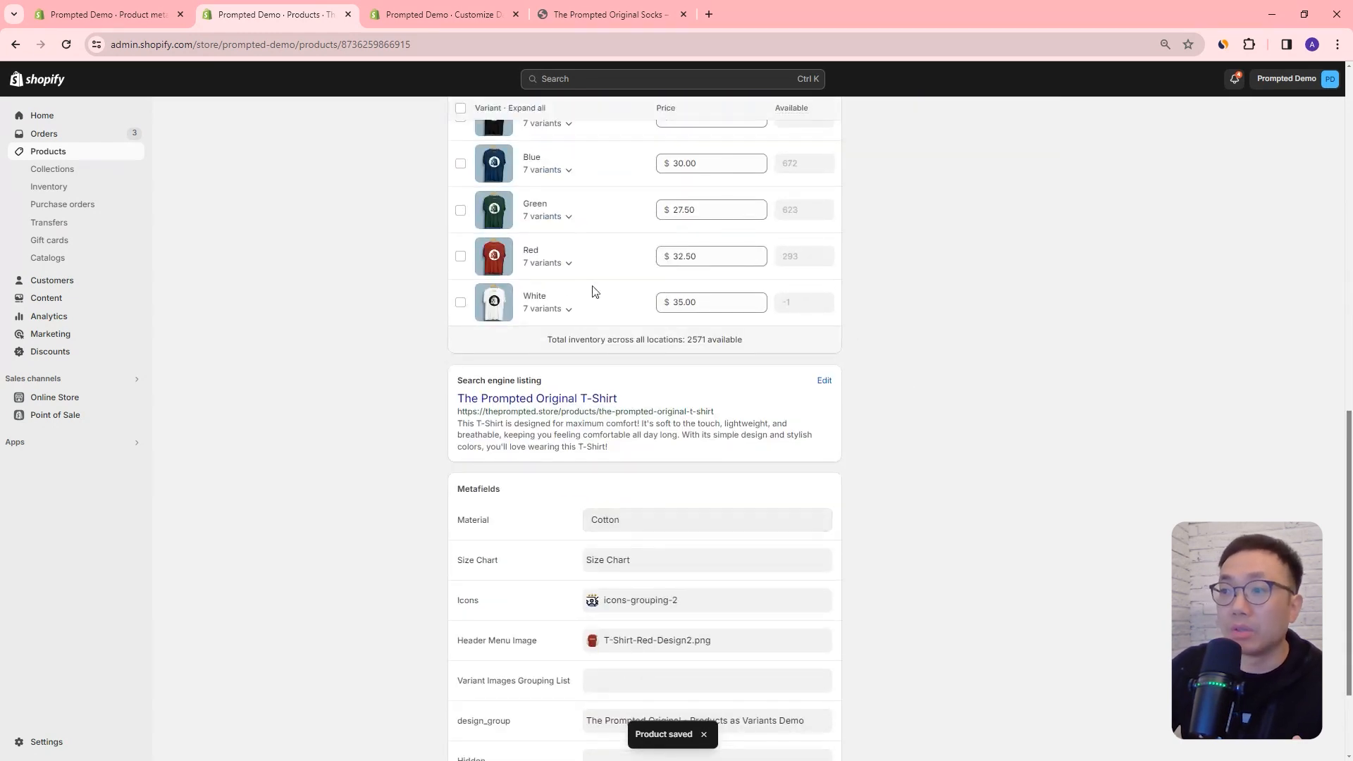
Step: Switch to the theme editor and select the Collapsible row block in the Default product template's product information section
{"action": "left_click", "coordinate": [471, 14]}
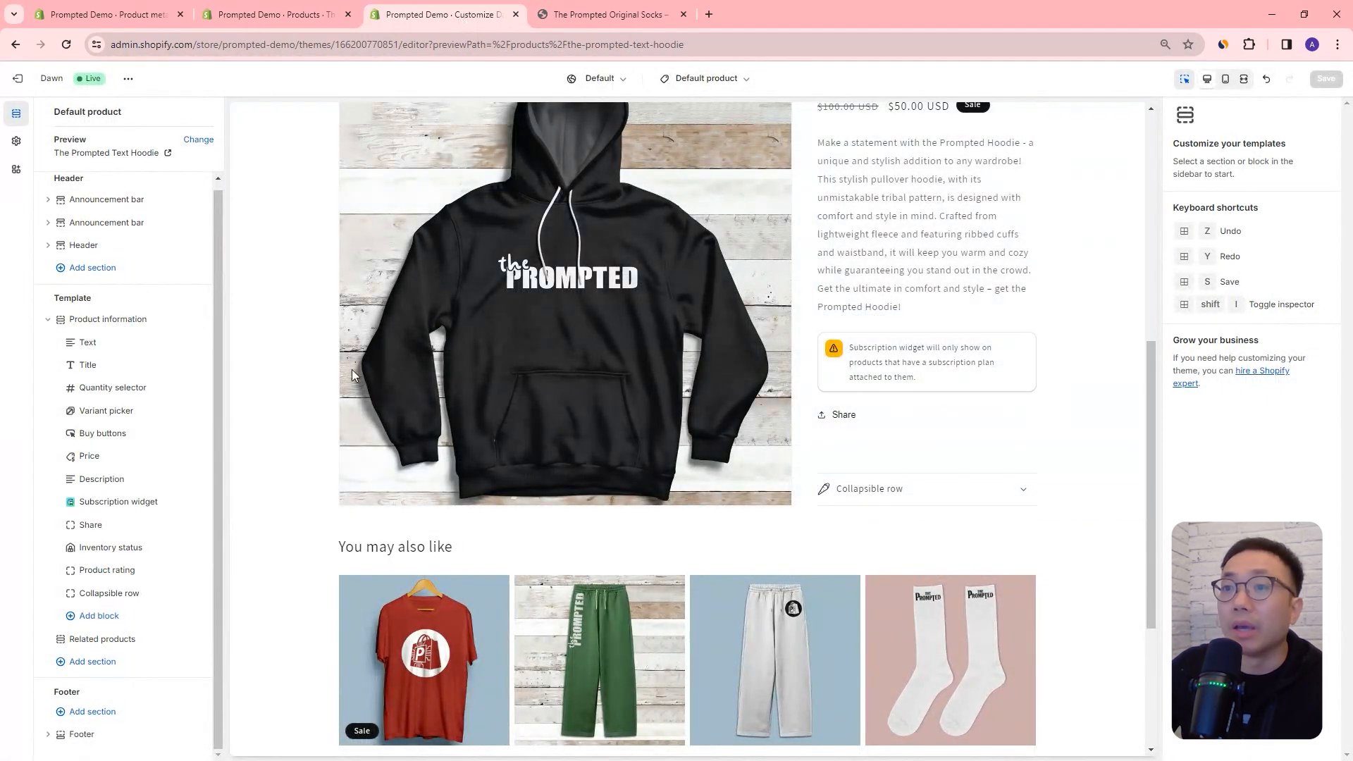
{"action": "scroll", "coordinate": [897, 378], "scroll_direction": "up", "scroll_amount": 3}
{"action": "scroll", "coordinate": [897, 381], "scroll_direction": "down", "scroll_amount": 1}
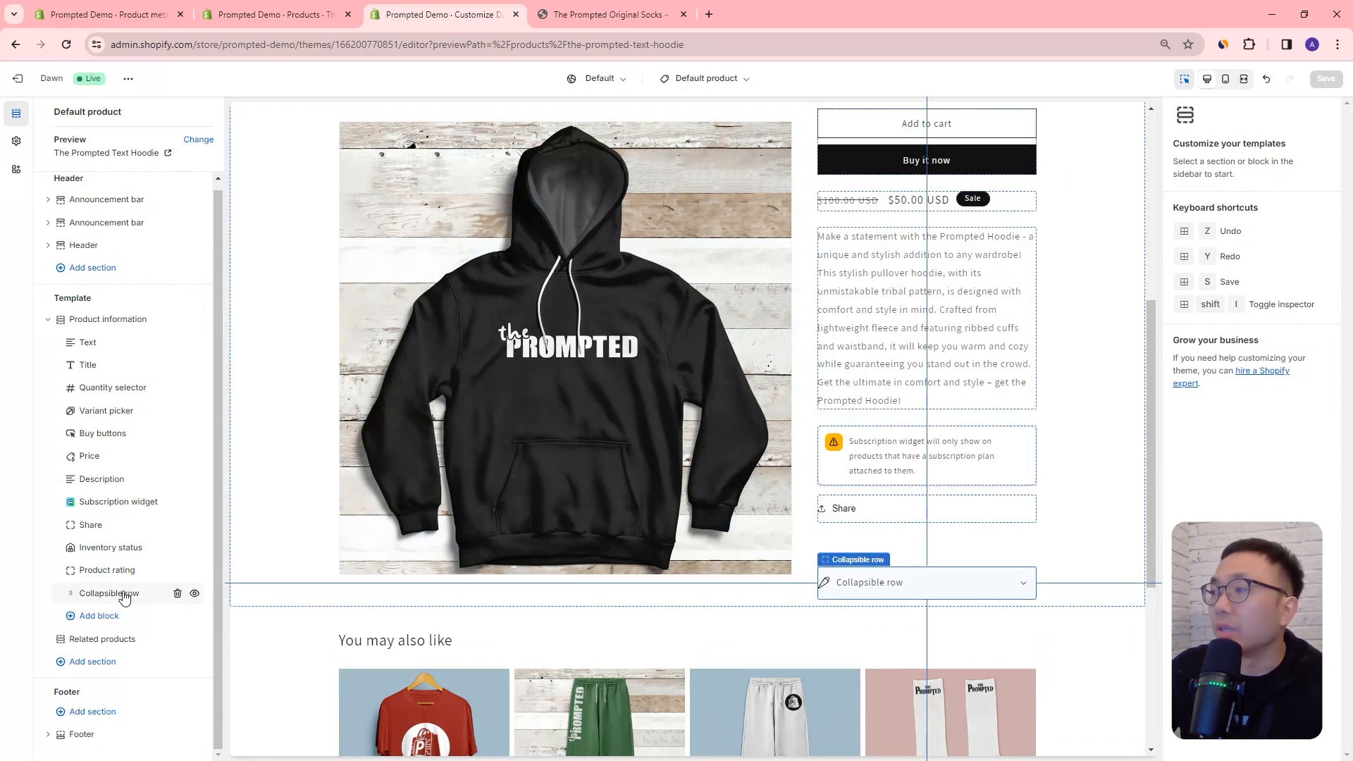
{"action": "left_click", "coordinate": [1019, 589]}
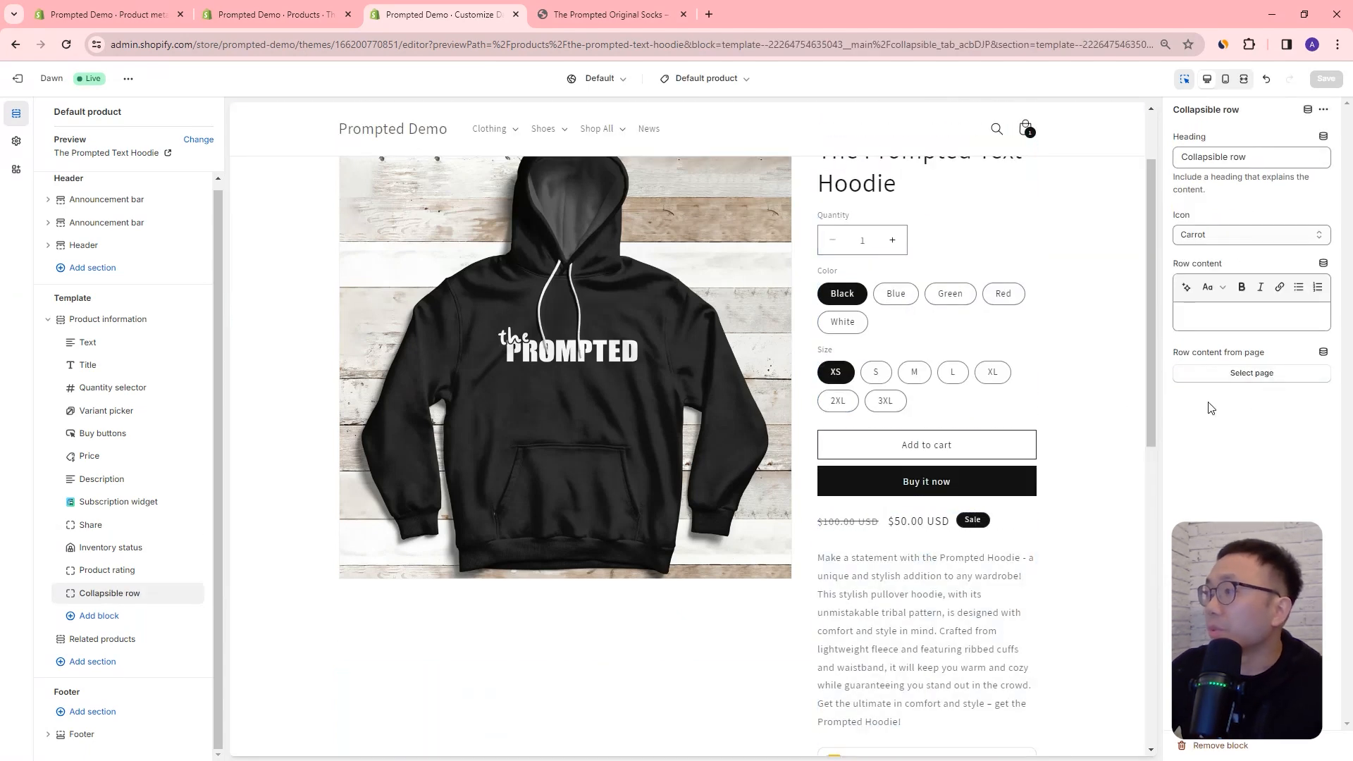
{"action": "scroll", "coordinate": [998, 493], "scroll_direction": "down", "scroll_amount": 4}
{"action": "left_click", "coordinate": [965, 623]}
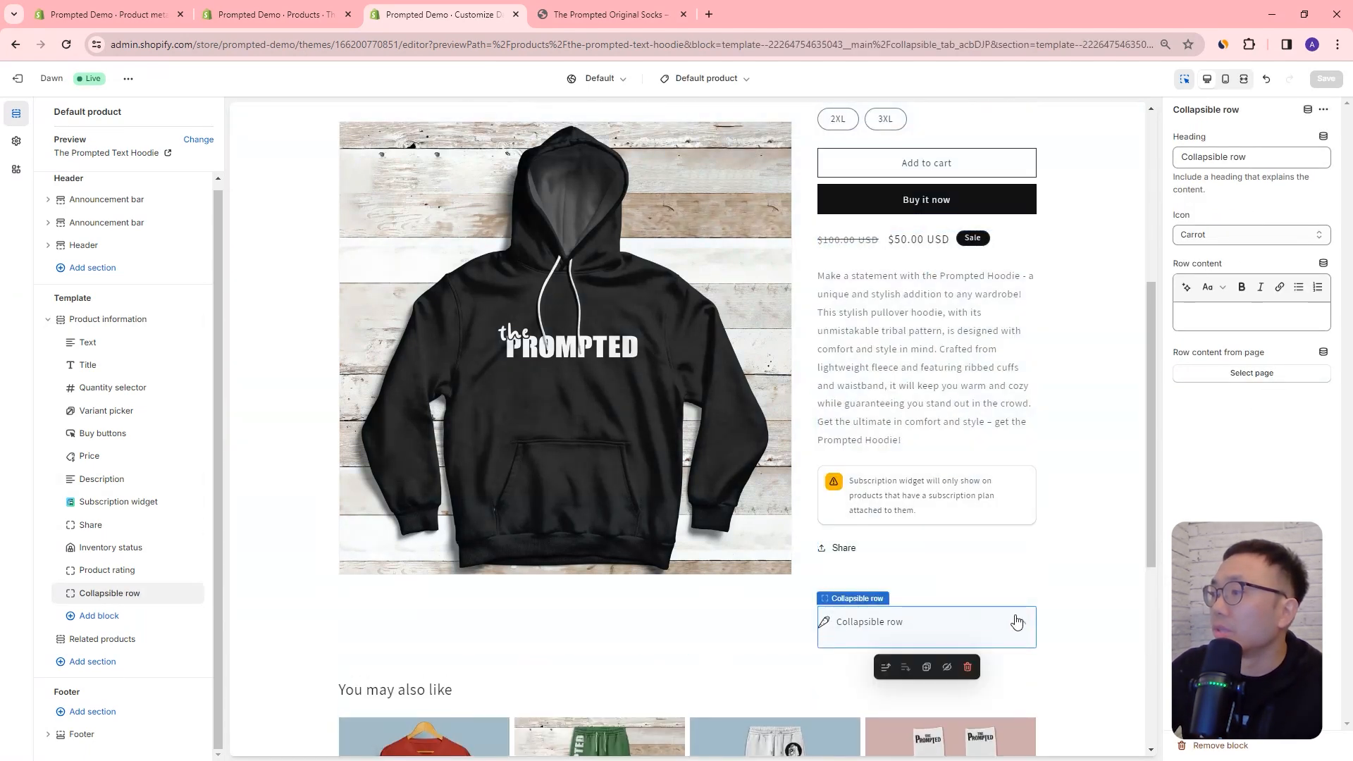
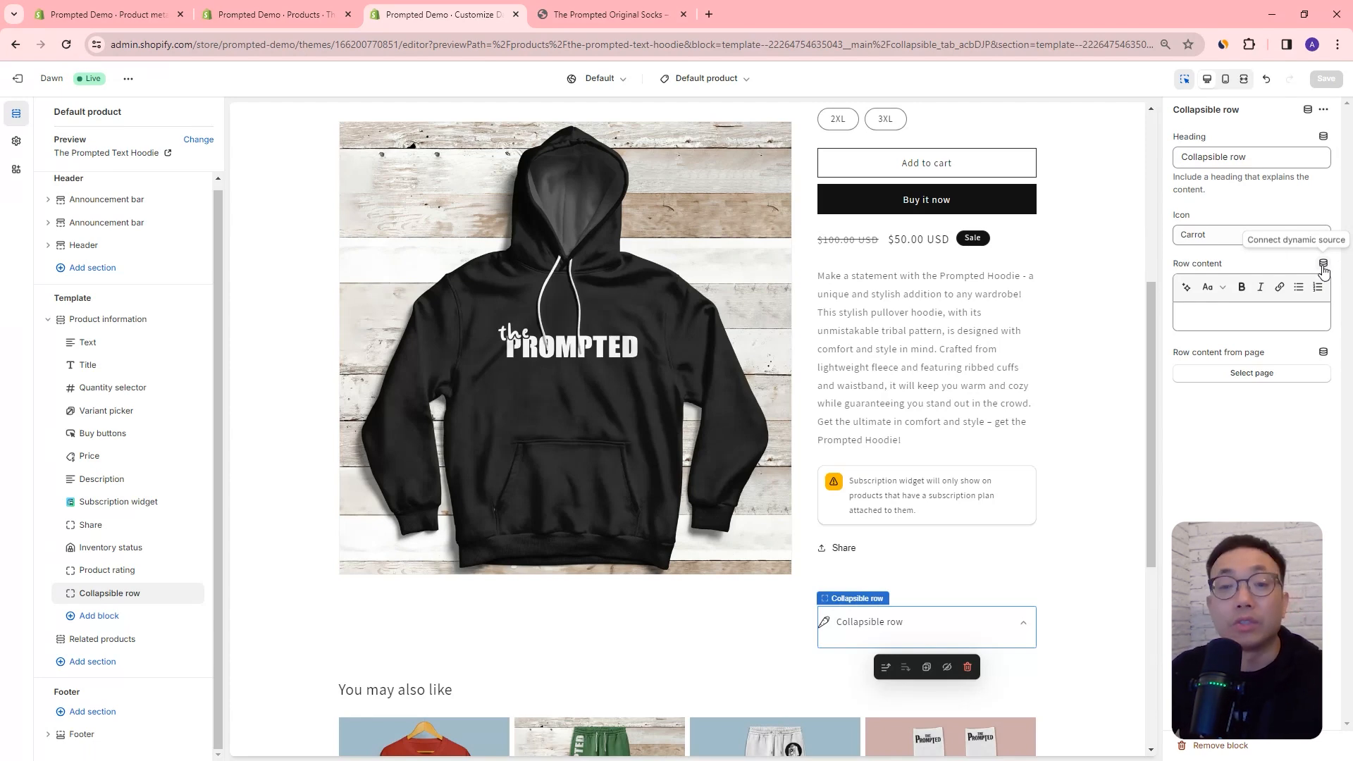
Step: Connect the Collapsible row's row content to the current product's Material metafield as a dynamic source
{"action": "left_click", "coordinate": [1323, 265]}
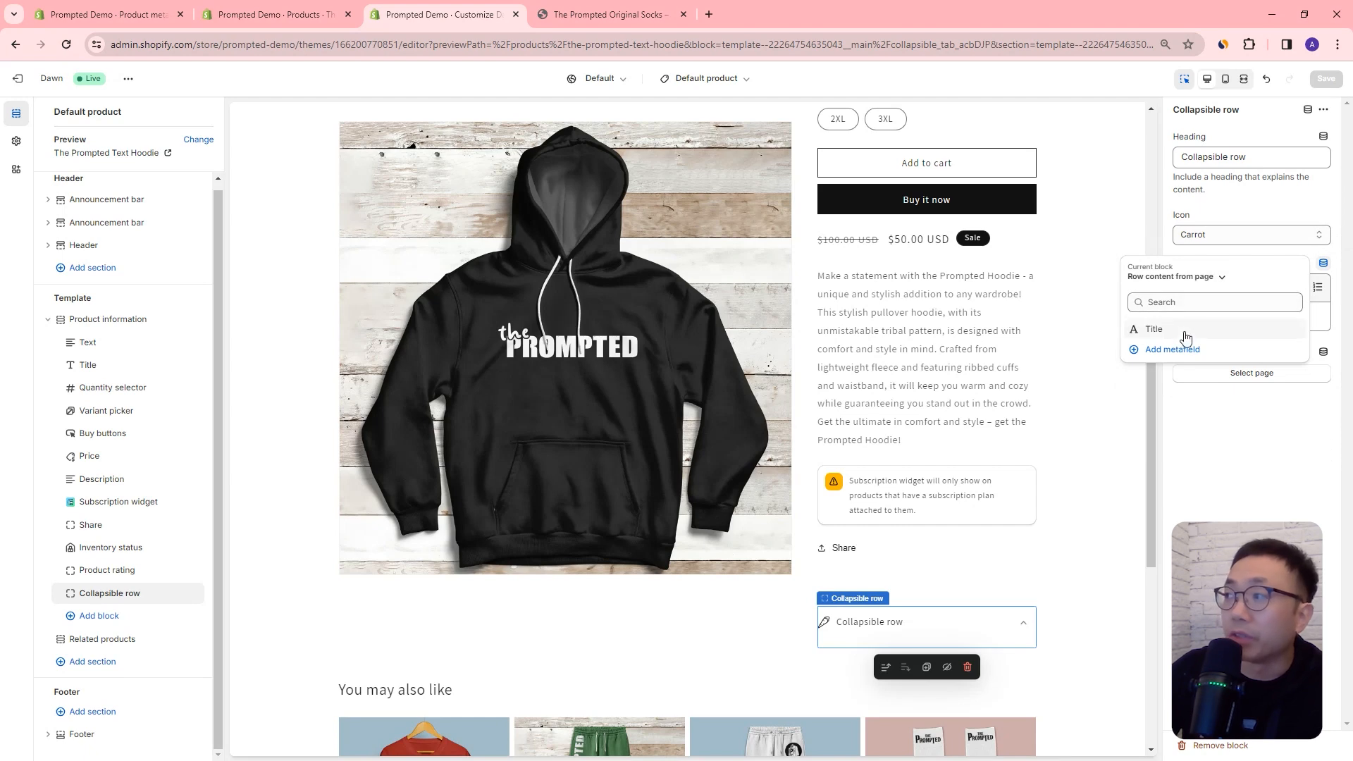
{"action": "left_click", "coordinate": [1190, 277]}
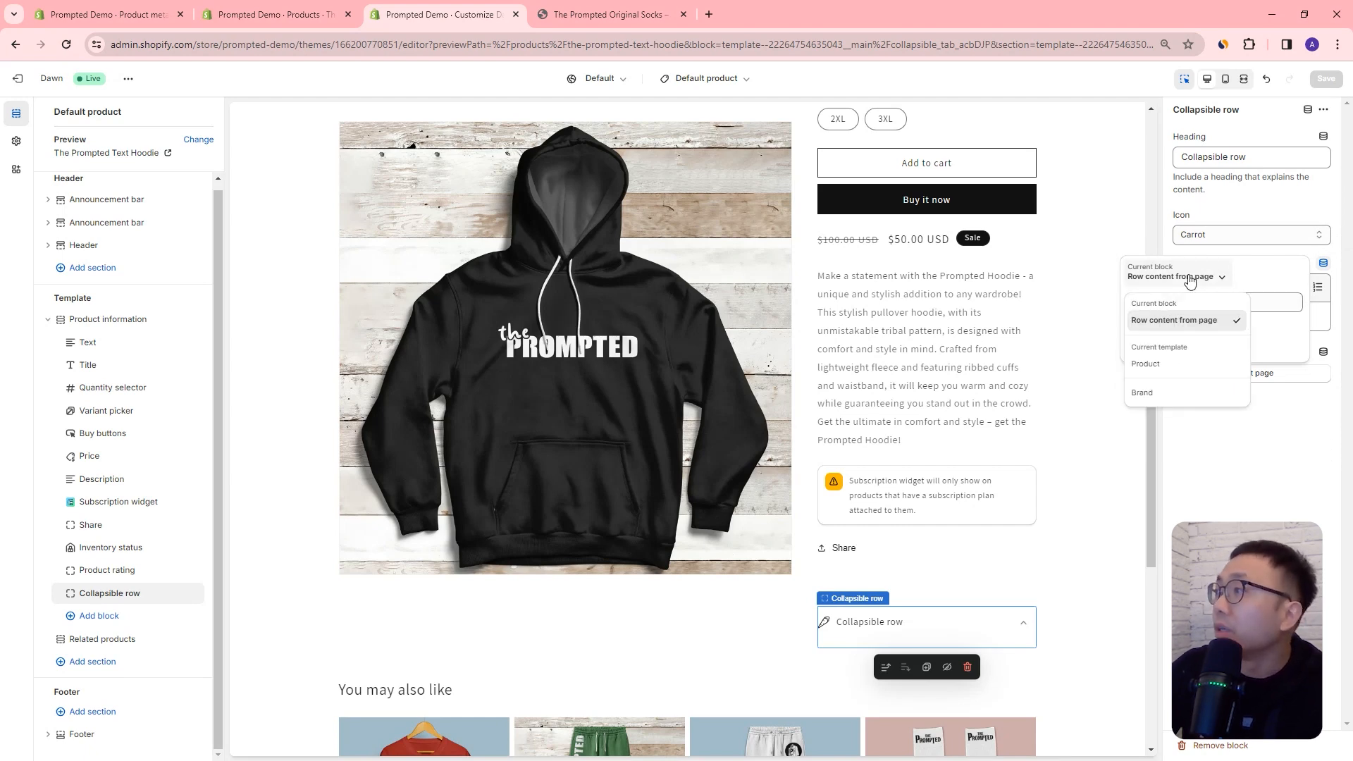
{"action": "left_click", "coordinate": [1156, 363]}
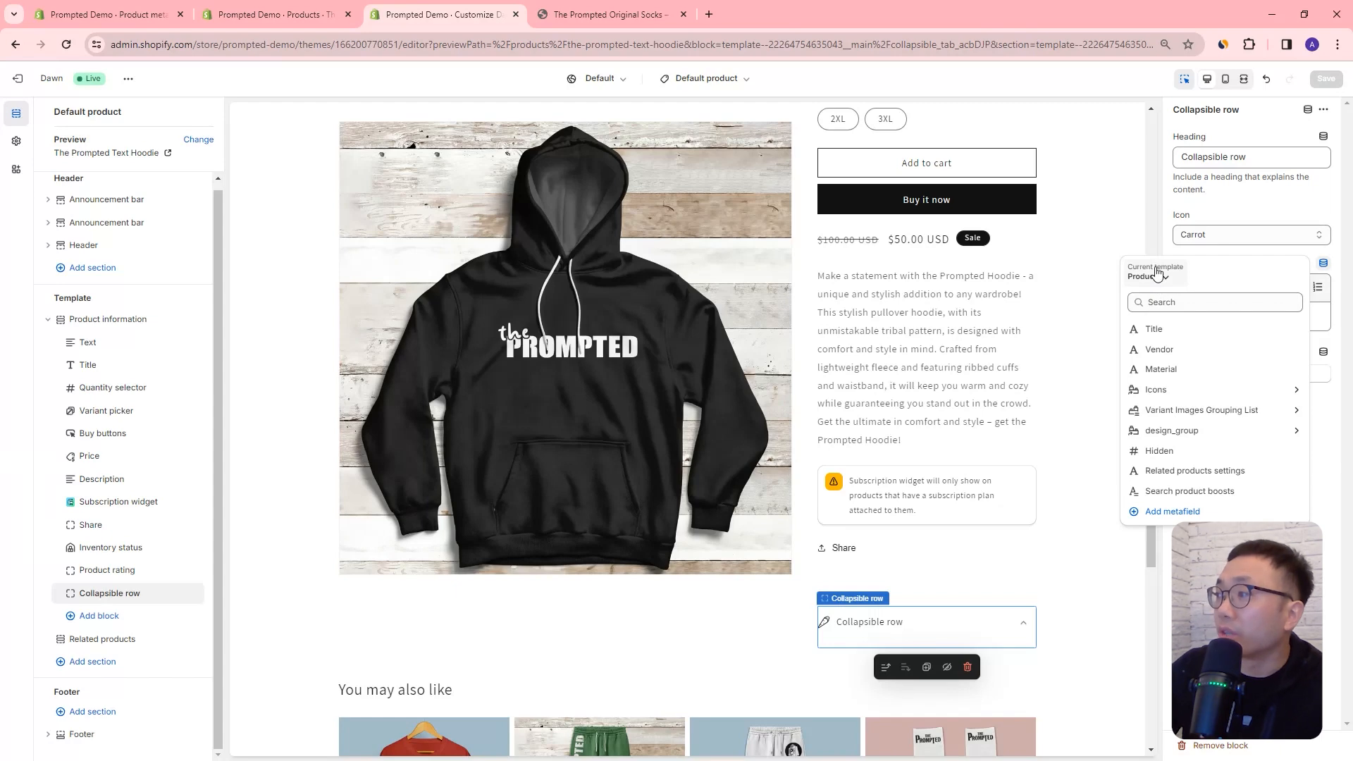
{"action": "left_click", "coordinate": [1183, 372]}
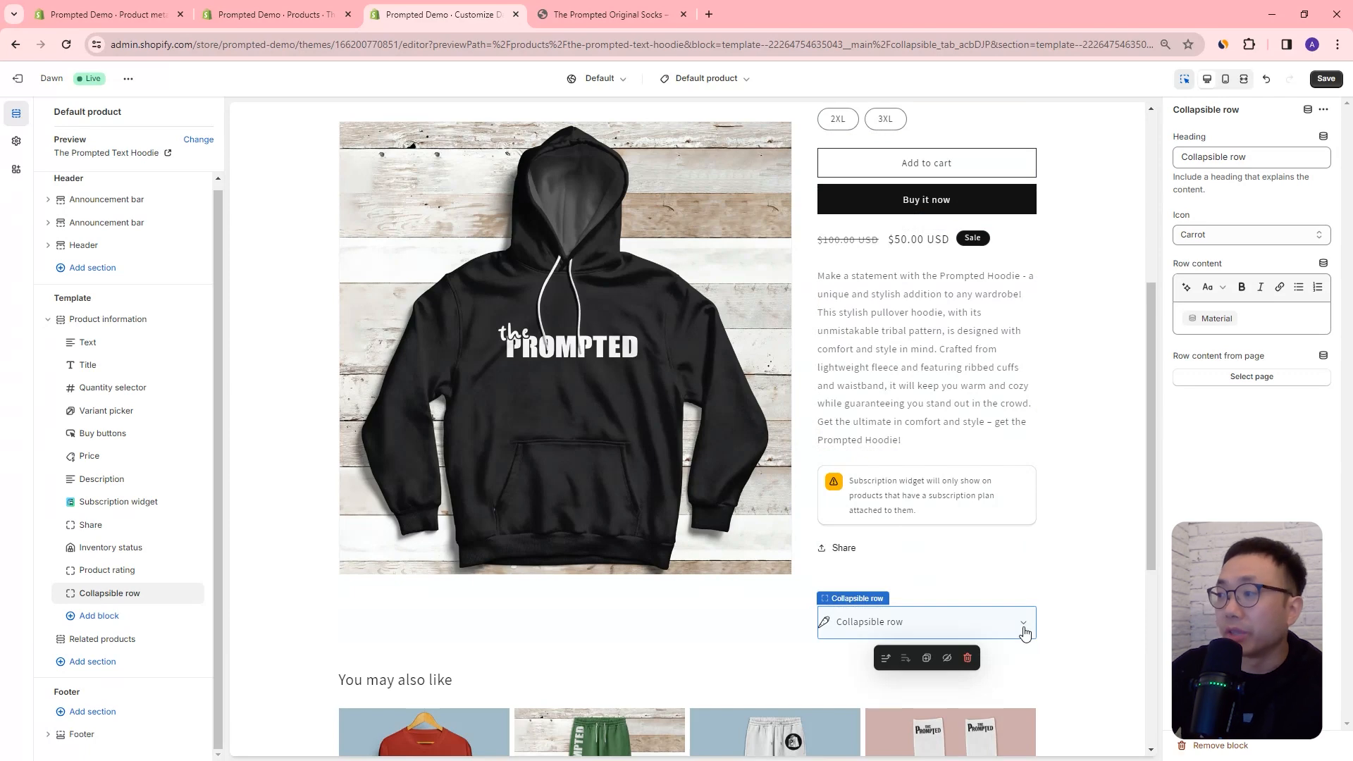
{"action": "scroll", "coordinate": [681, 416], "scroll_direction": "up", "scroll_amount": 1}
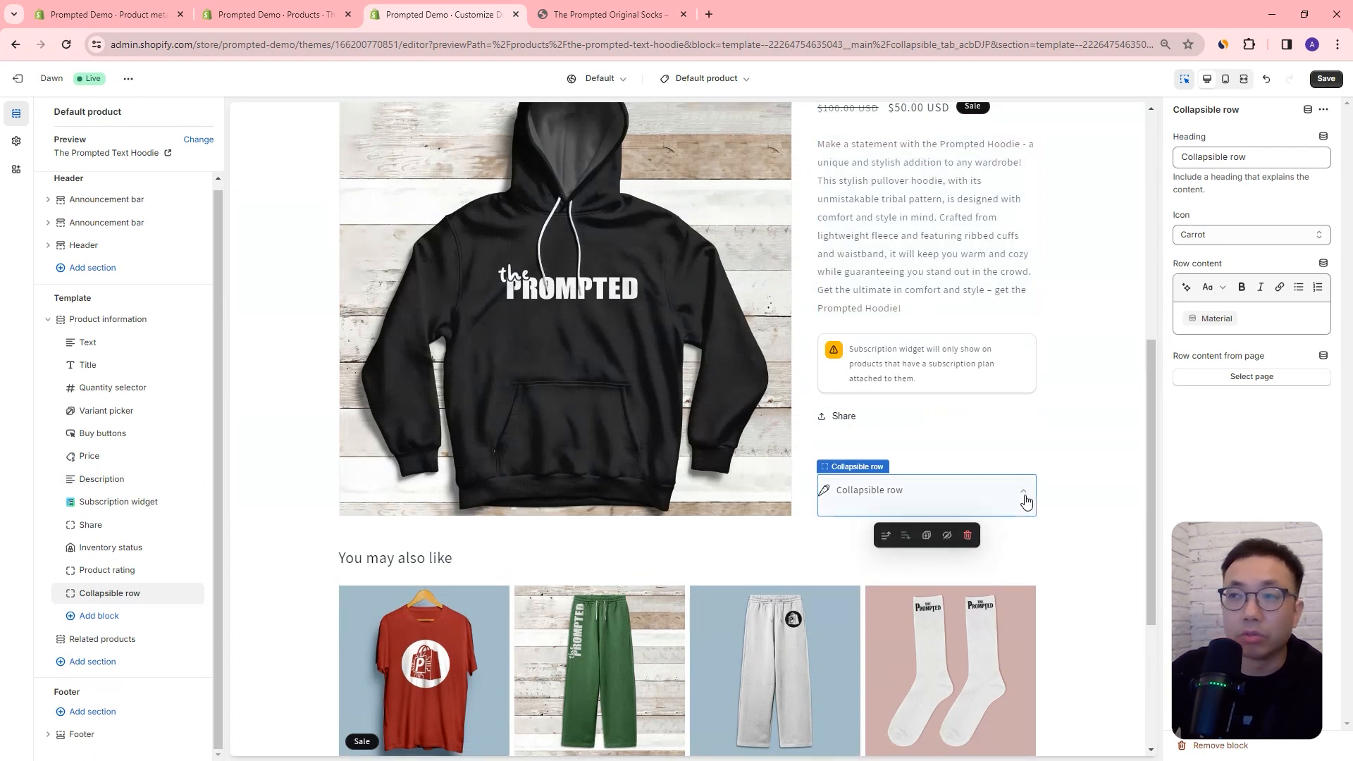
{"action": "scroll", "coordinate": [888, 396], "scroll_direction": "up", "scroll_amount": 3}
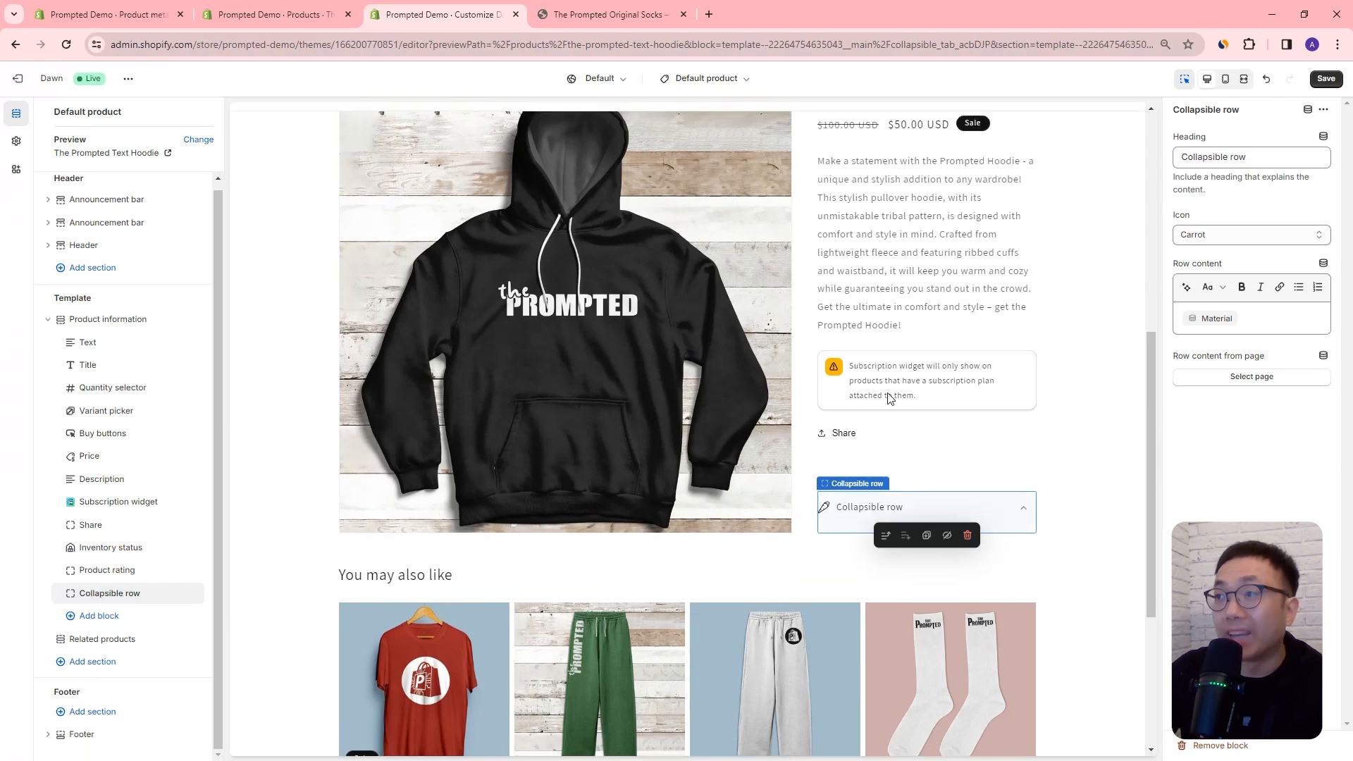
Step: Search products for "t-shirt" and set the template preview to The Prompted Original T-Shirt
{"action": "left_click", "coordinate": [198, 140]}
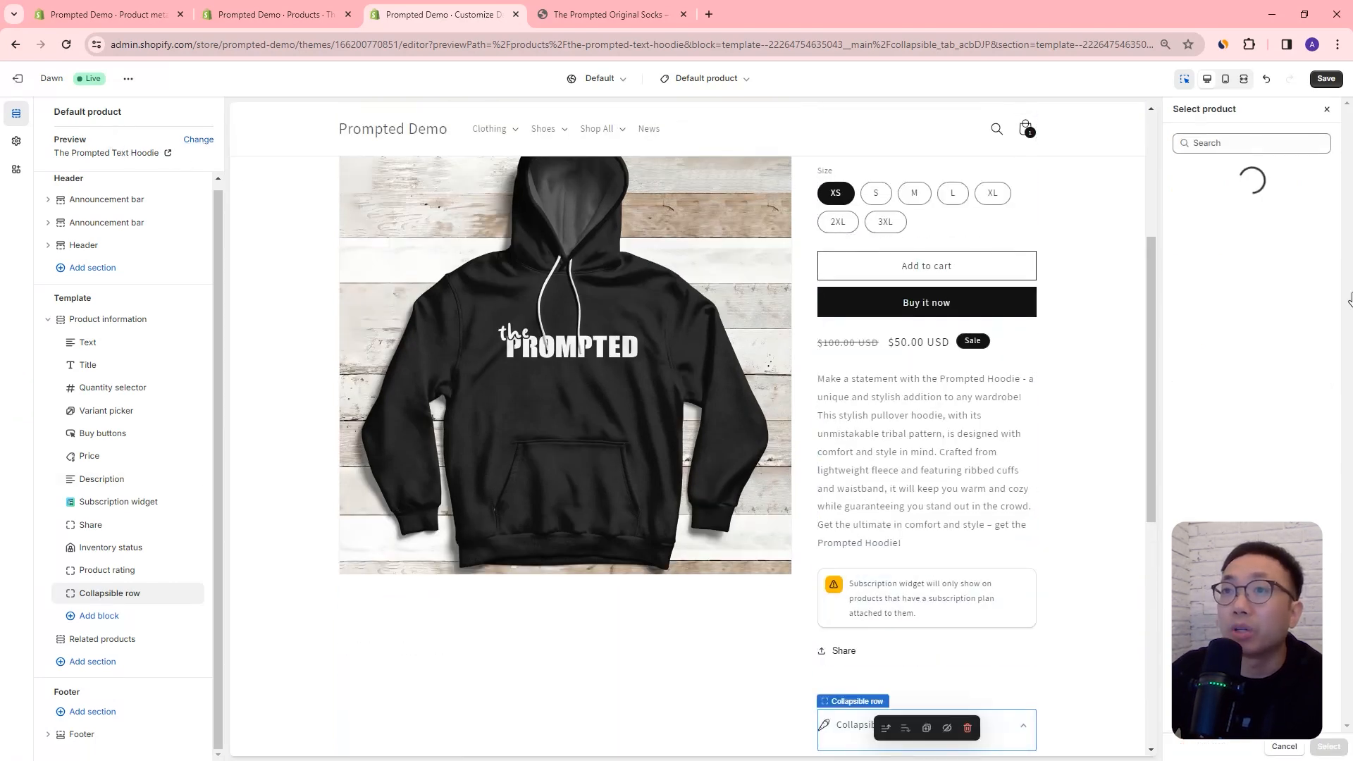
{"action": "type", "text": "t-shirt"}
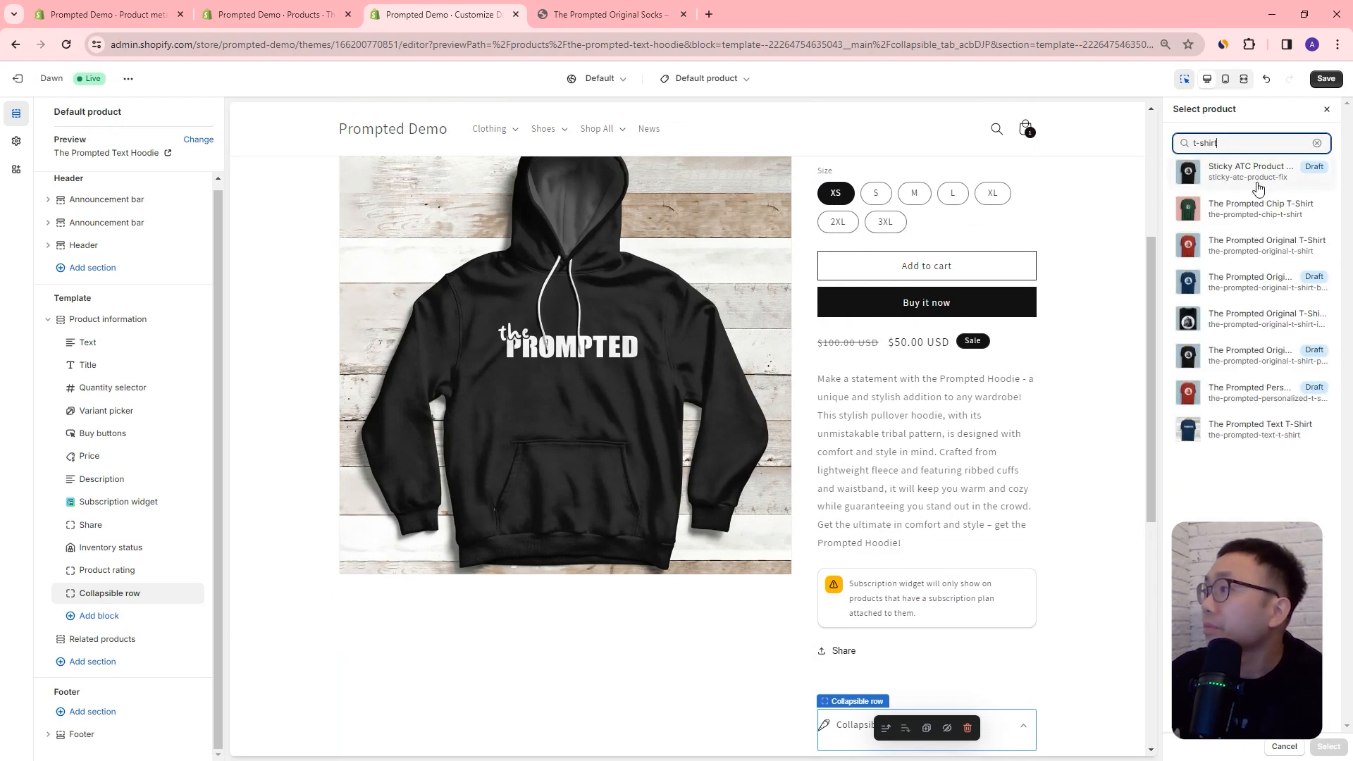
{"action": "left_click", "coordinate": [1257, 245]}
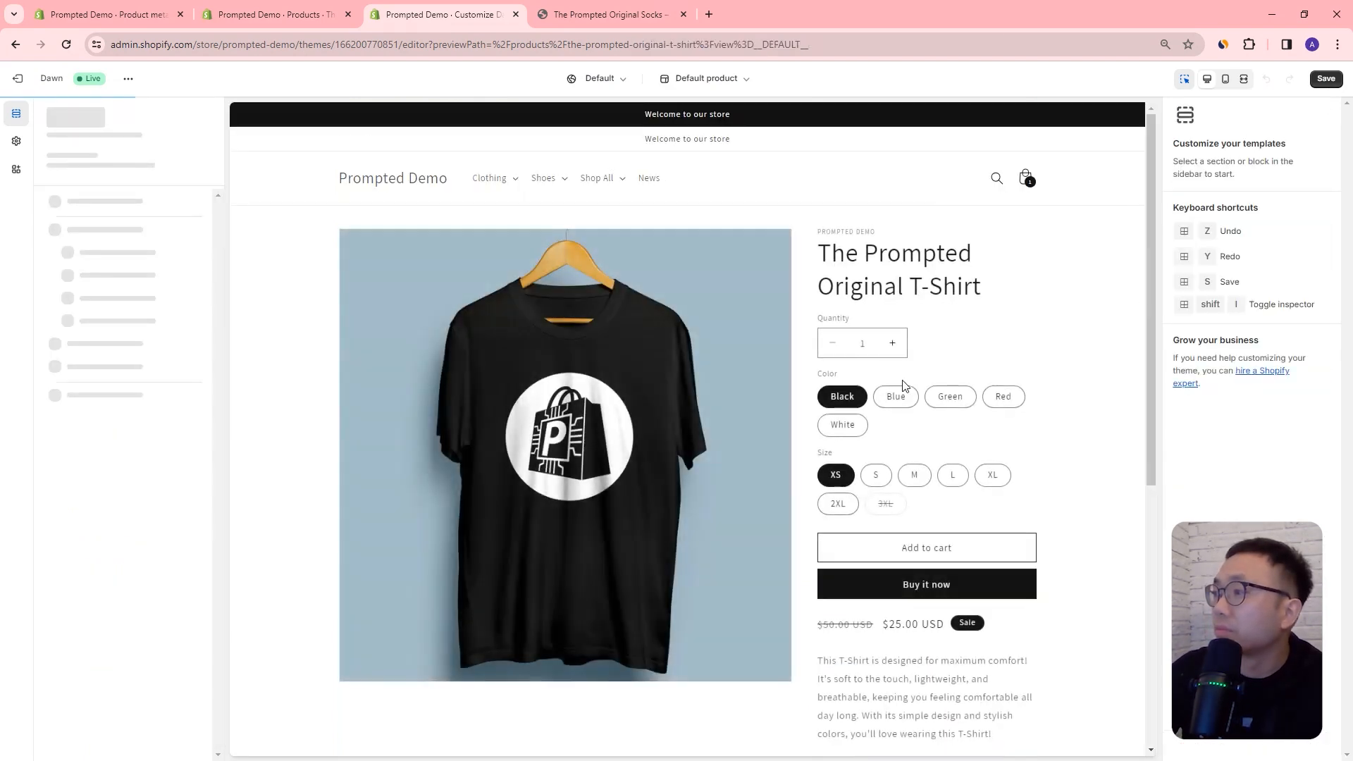
Step: Expand the Collapsible row in the T-shirt preview to check its Material content
{"action": "scroll", "coordinate": [1007, 417], "scroll_direction": "down", "scroll_amount": 4}
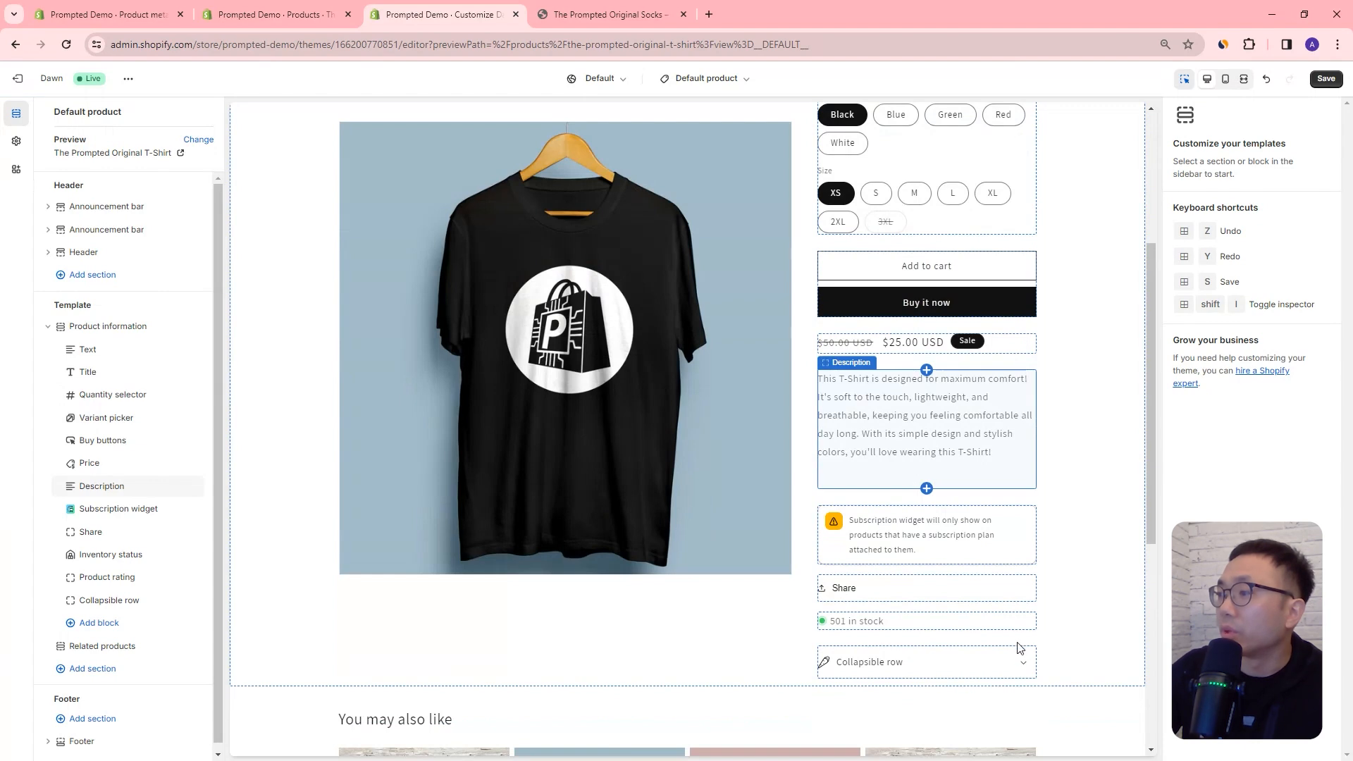
{"action": "left_click", "coordinate": [1026, 664]}
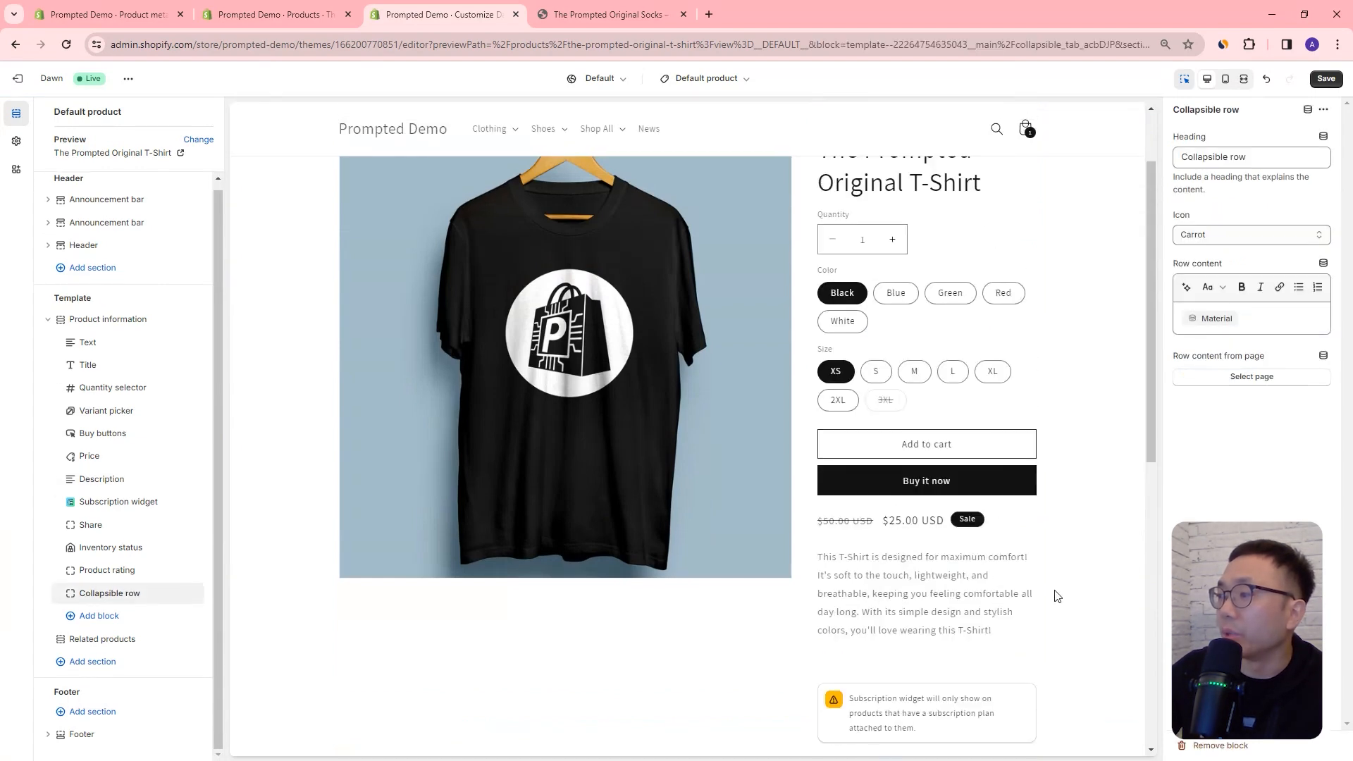
{"action": "scroll", "coordinate": [1068, 521], "scroll_direction": "down", "scroll_amount": 4}
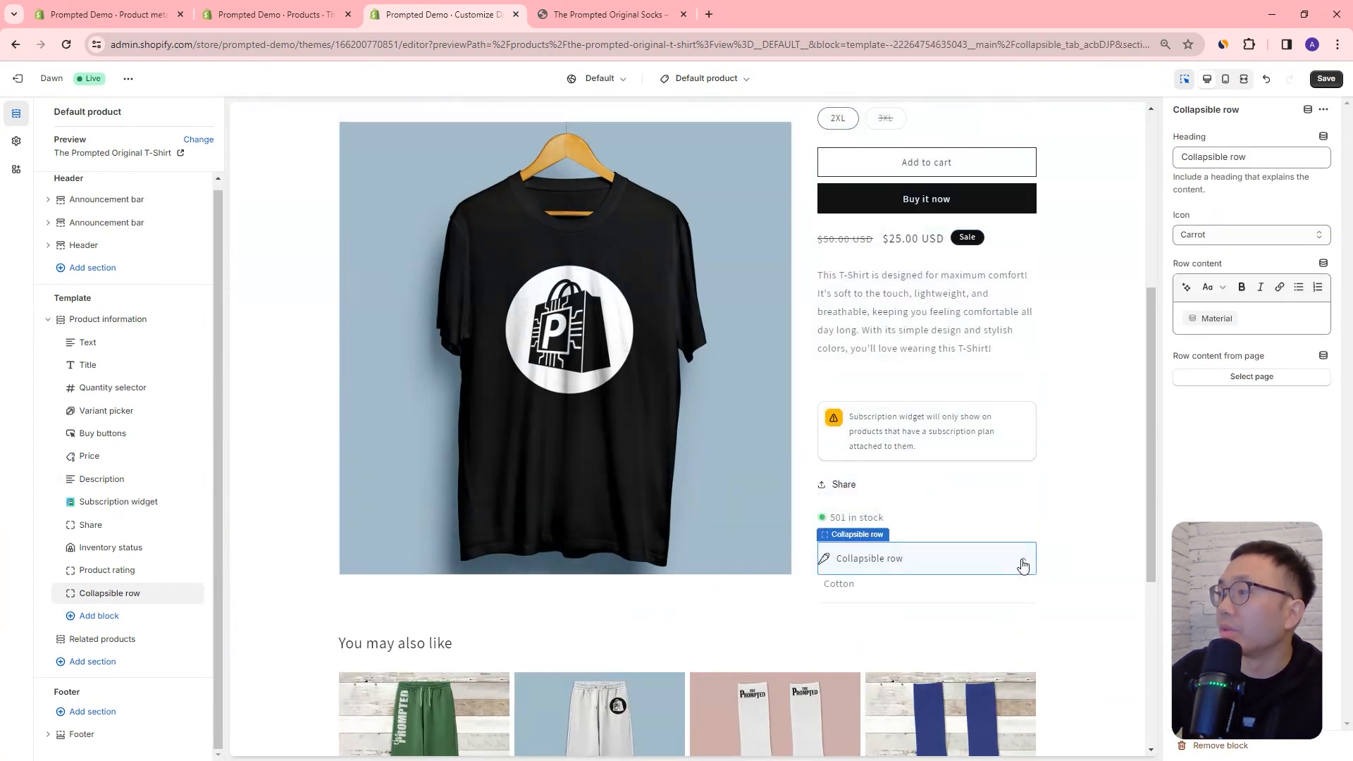
{"action": "left_click", "coordinate": [1021, 562]}
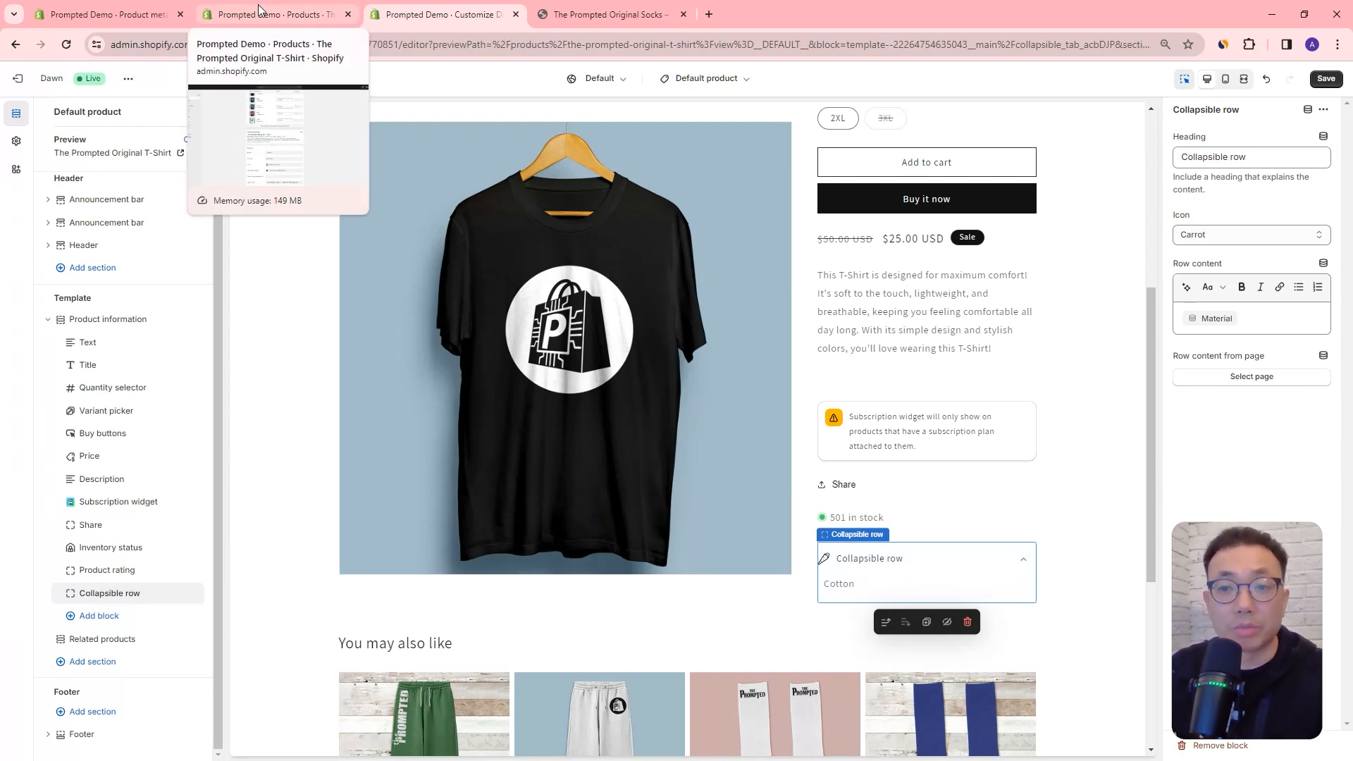
{"action": "left_click_drag", "start_coordinate": [1154, 323], "coordinate": [1154, 324]}
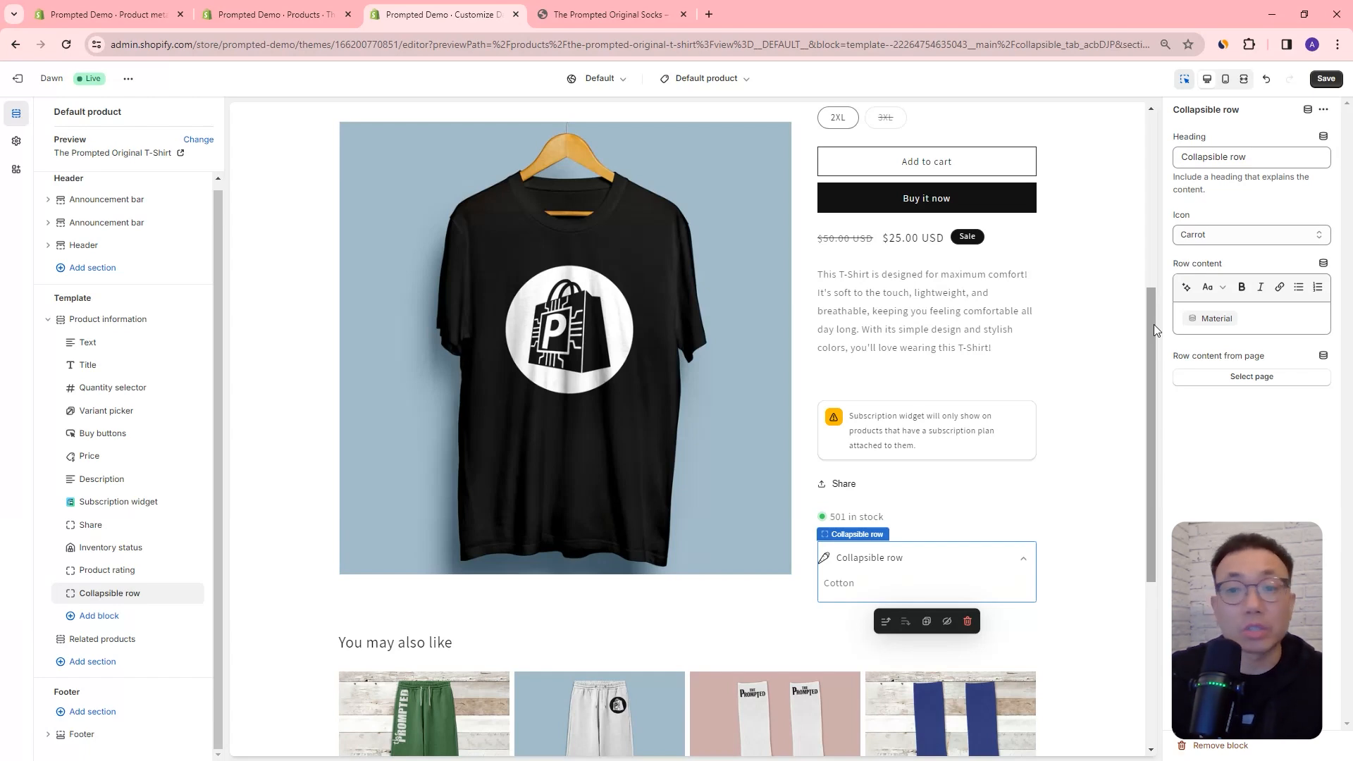
Step: Switch to the store settings and go back from the Material definition to the Custom data overview
{"action": "left_click", "coordinate": [273, 14]}
{"action": "left_click", "coordinate": [117, 15]}
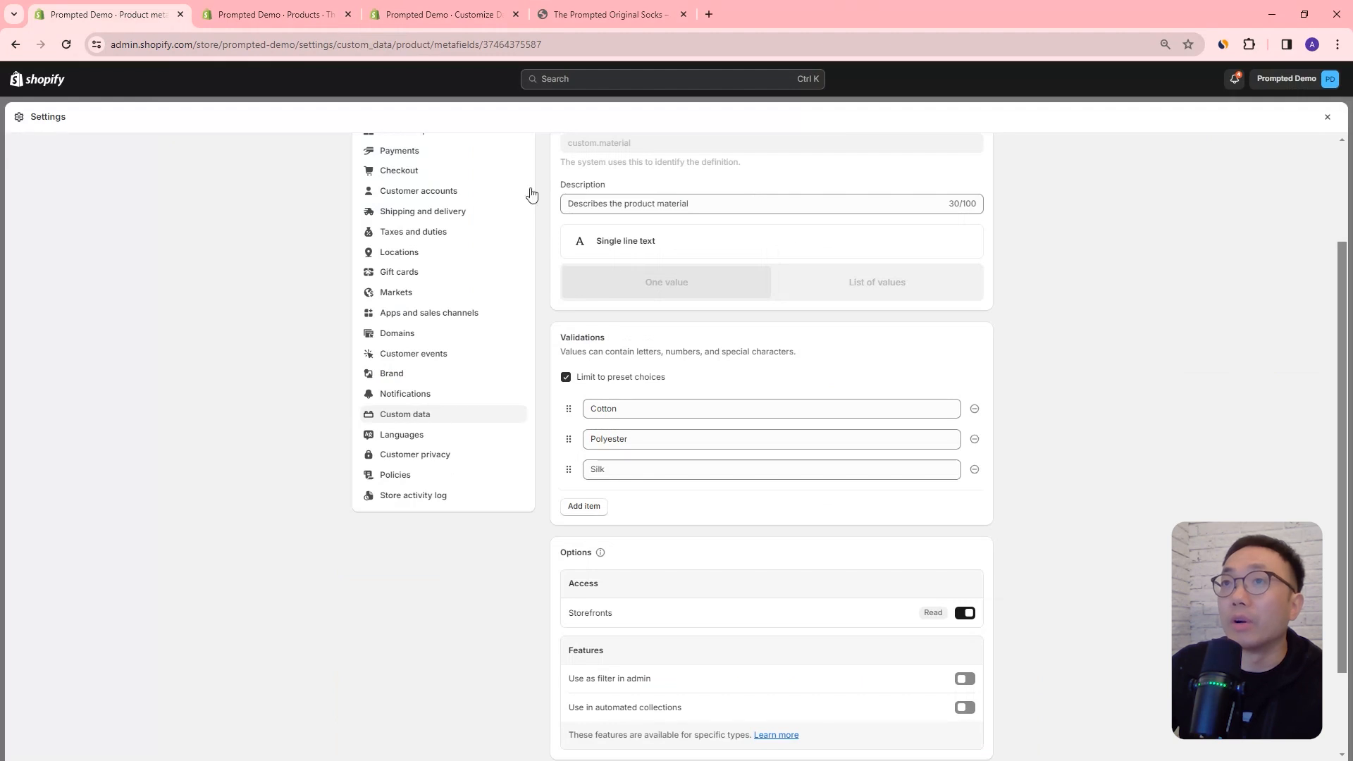
{"action": "scroll", "coordinate": [516, 320], "scroll_direction": "up", "scroll_amount": 3}
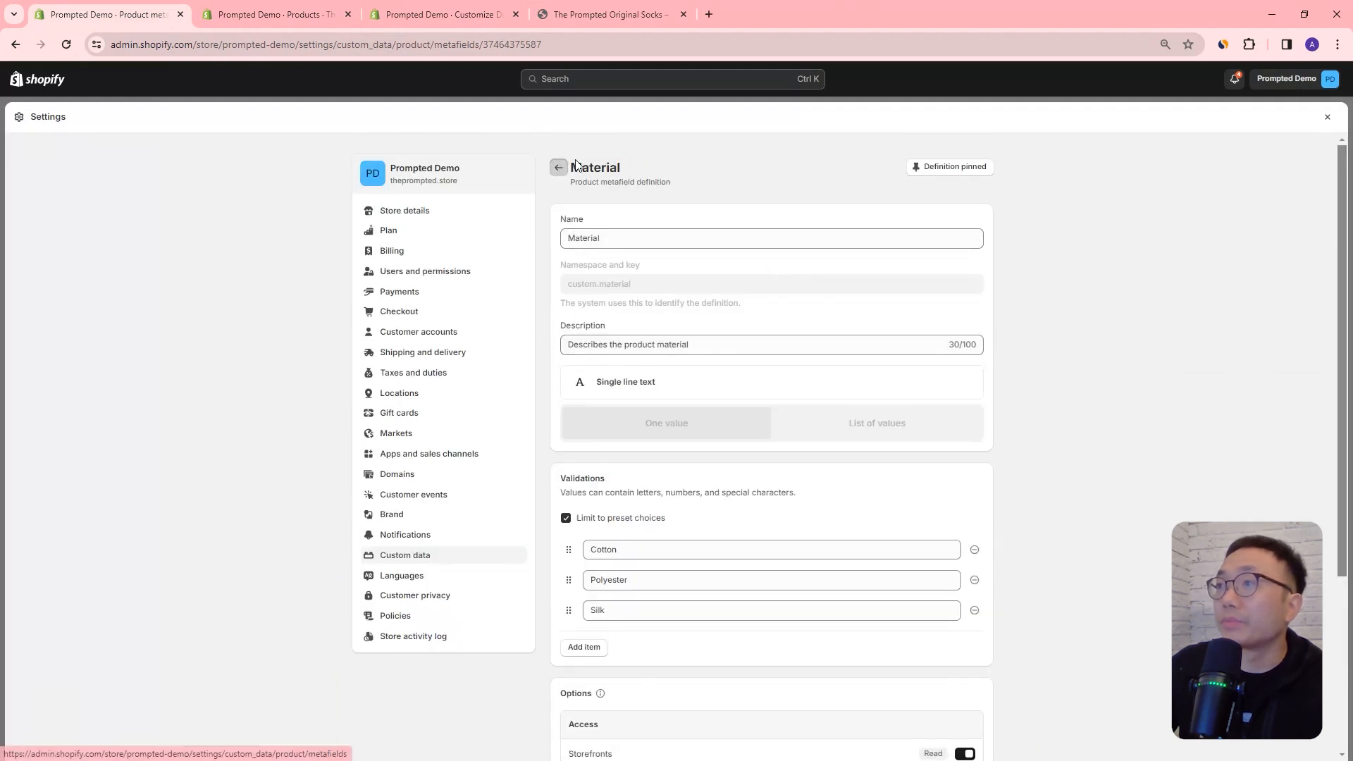
{"action": "left_click", "coordinate": [559, 167]}
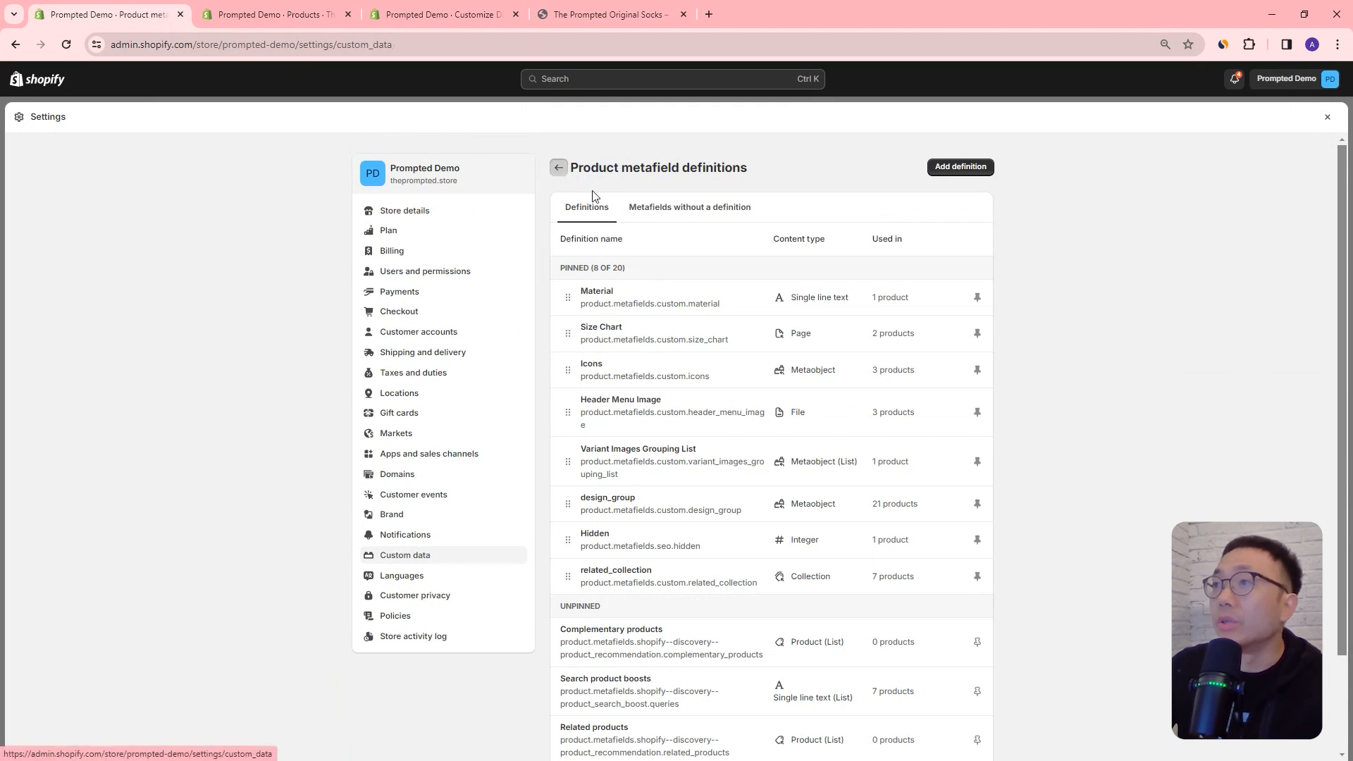
{"action": "left_click", "coordinate": [558, 167]}
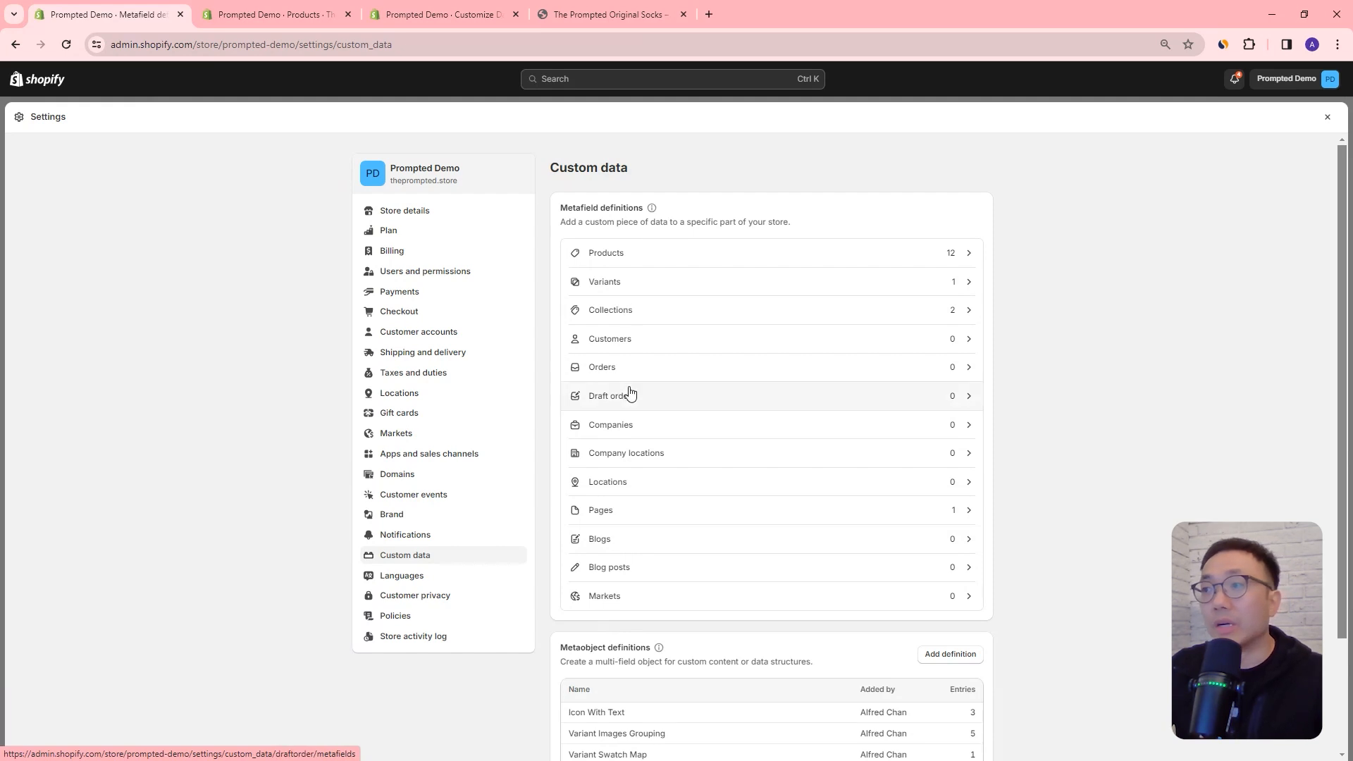
Step: Return to the theme editor and examine the T-shirt preview's product information, from the title down to the Collapsible row
{"action": "left_click", "coordinate": [447, 19]}
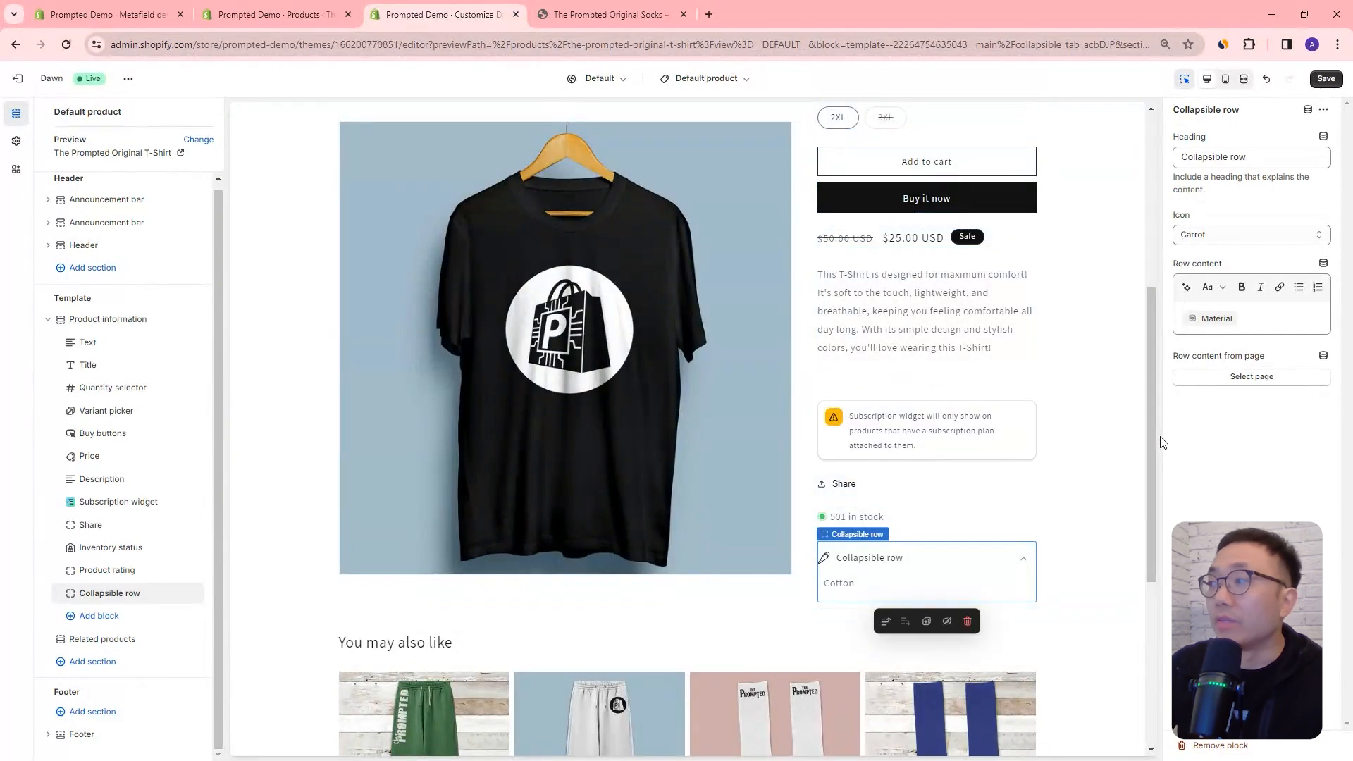
{"action": "left_click_drag", "start_coordinate": [1154, 438], "coordinate": [1153, 437]}
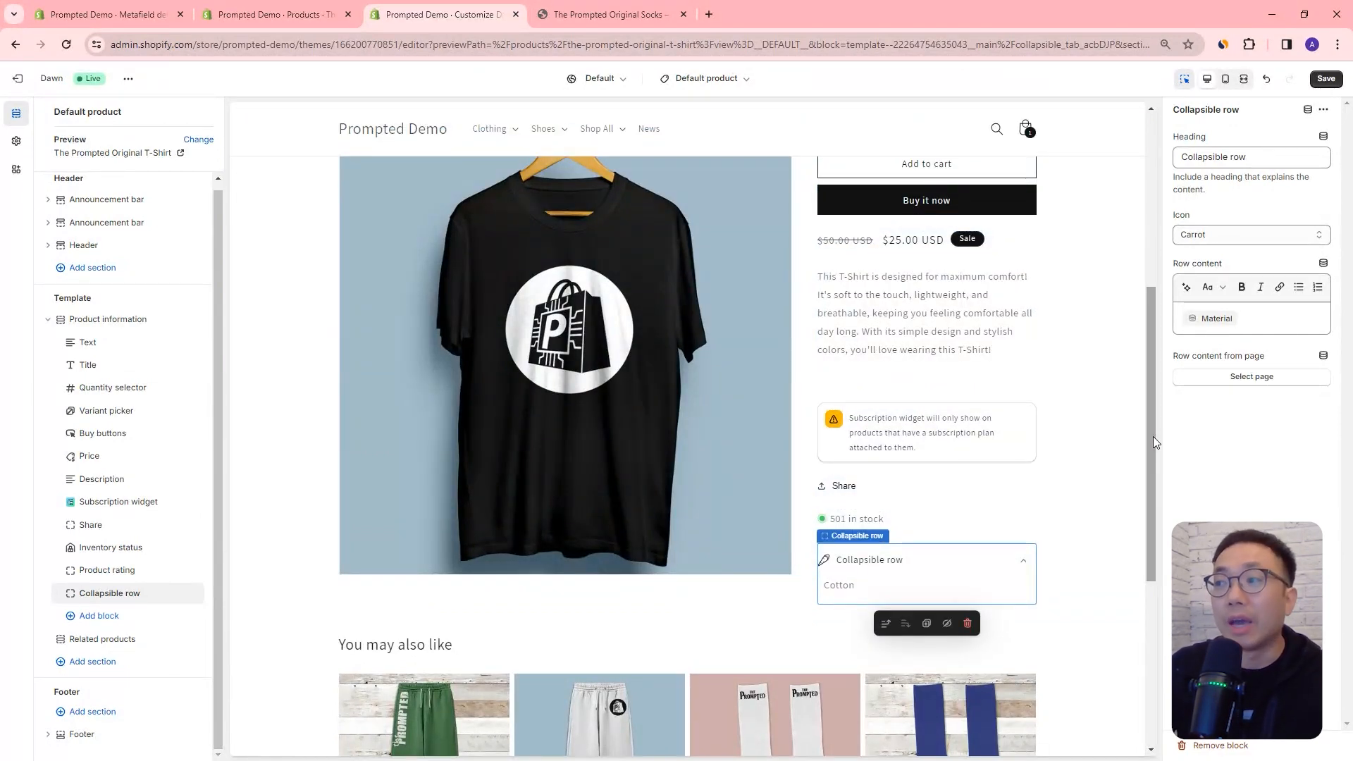
{"action": "left_click_drag", "start_coordinate": [1152, 437], "coordinate": [1150, 333]}
{"action": "scroll", "coordinate": [871, 250], "scroll_direction": "up", "scroll_amount": 3}
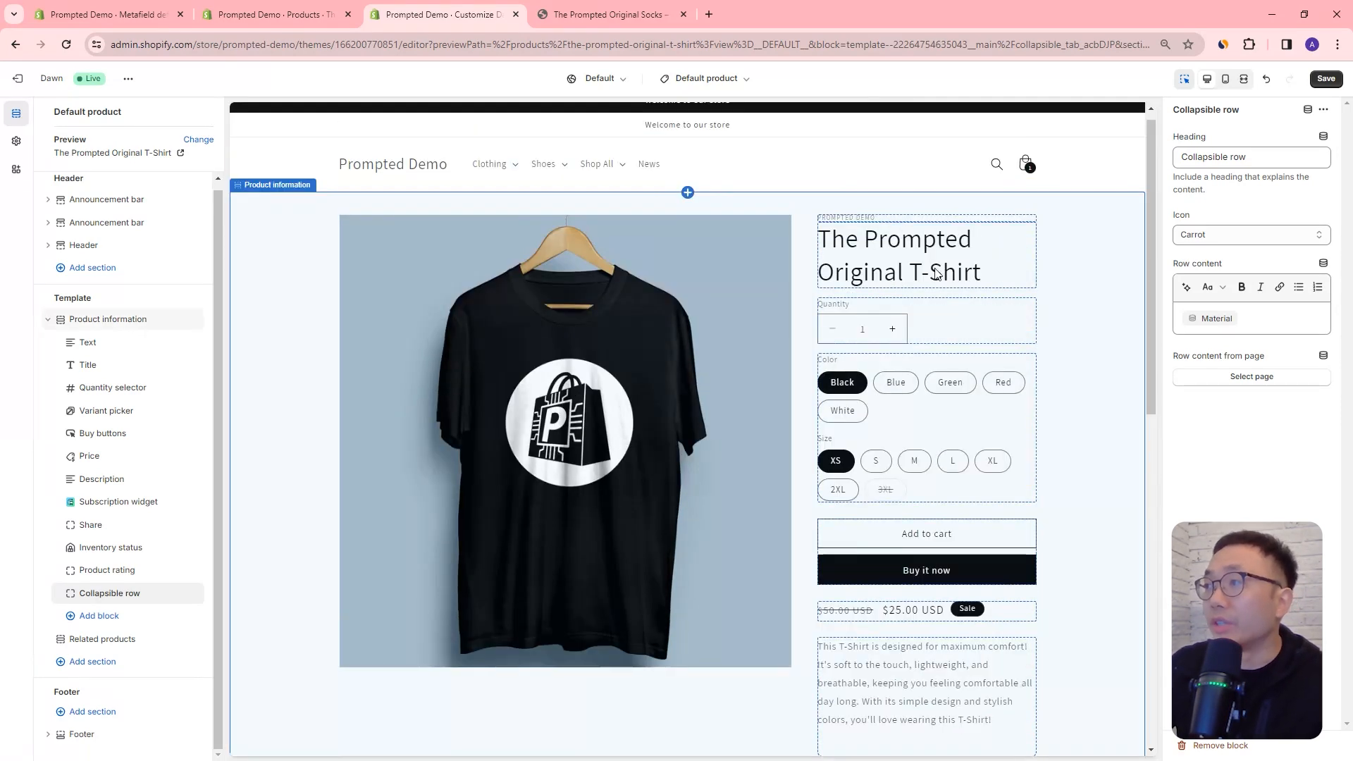
{"action": "scroll", "coordinate": [874, 345], "scroll_direction": "down", "scroll_amount": 1}
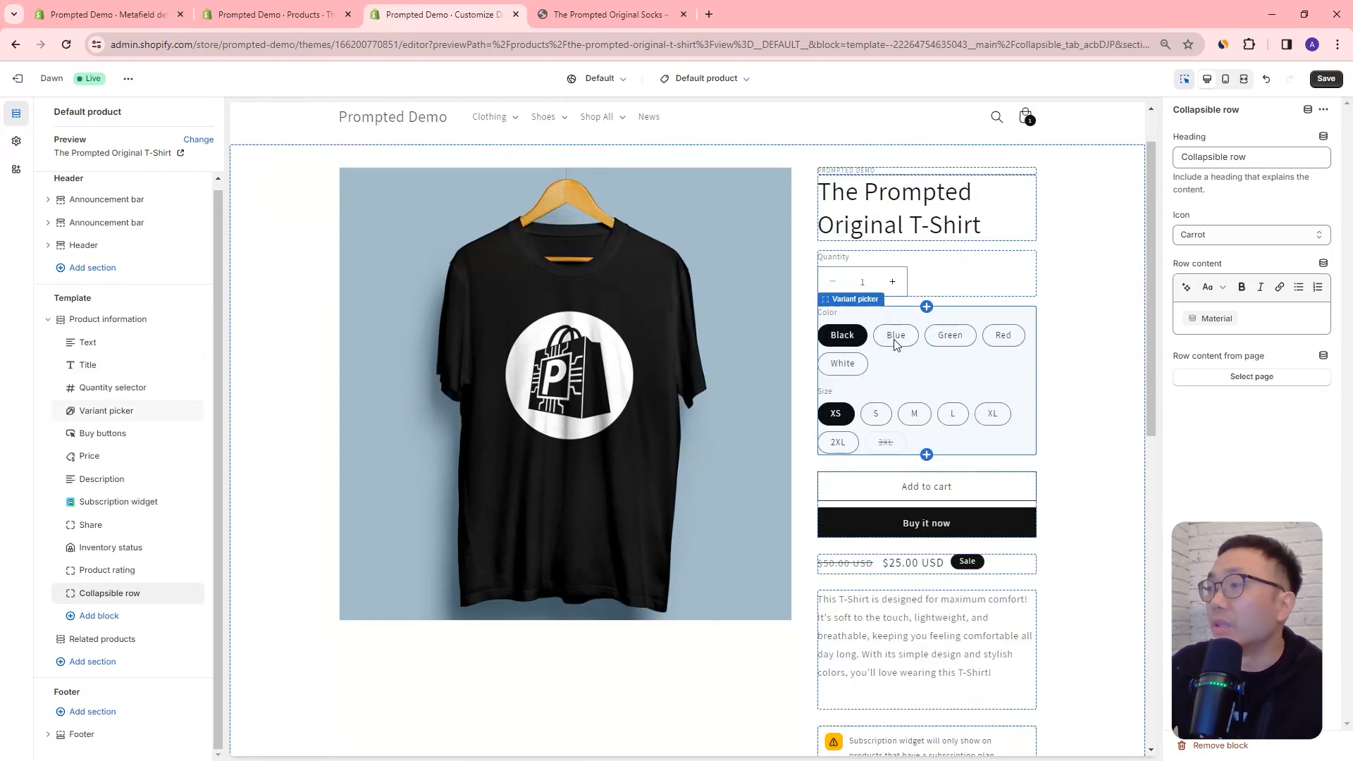
{"action": "scroll", "coordinate": [913, 343], "scroll_direction": "down", "scroll_amount": 3}
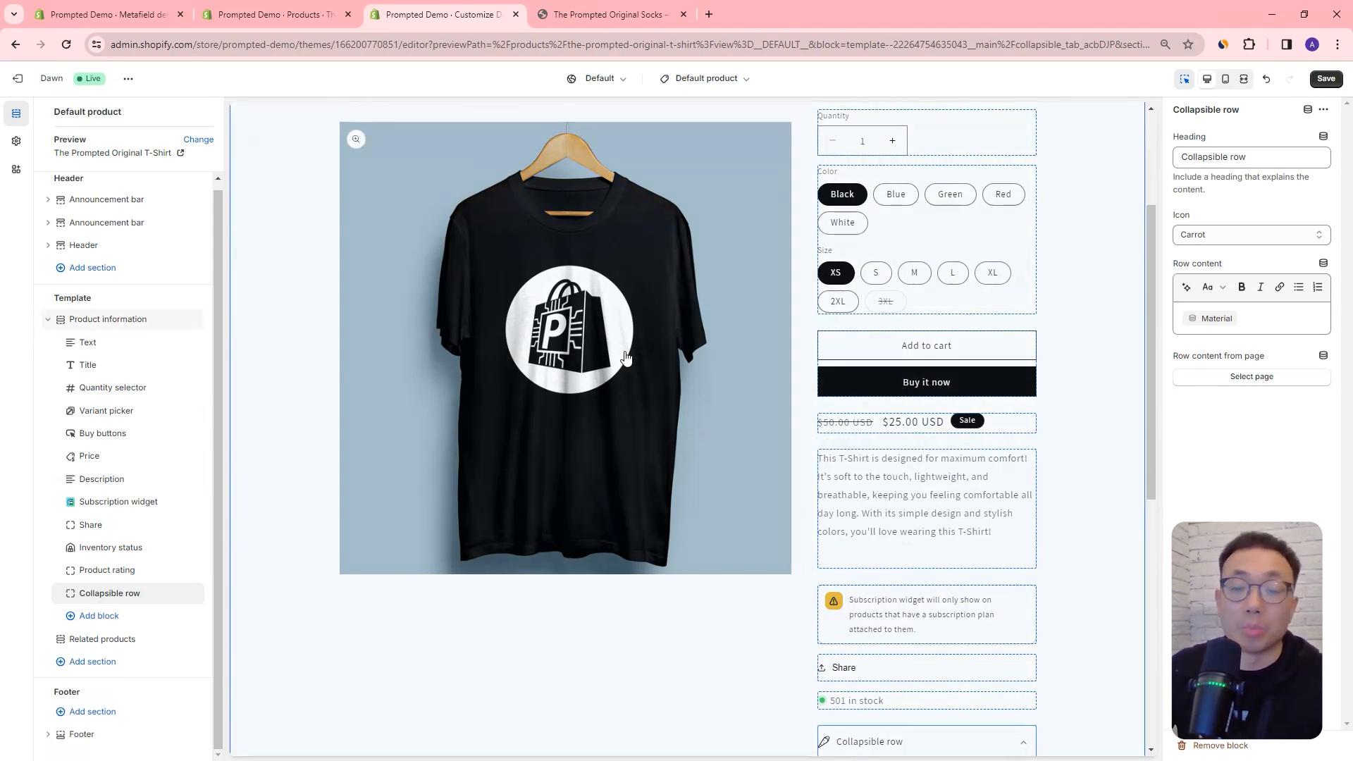
Step: Compare the T-shirt's title and description in the product admin with the Description block and Collapsible row in the theme editor preview
{"action": "left_click", "coordinate": [261, 14]}
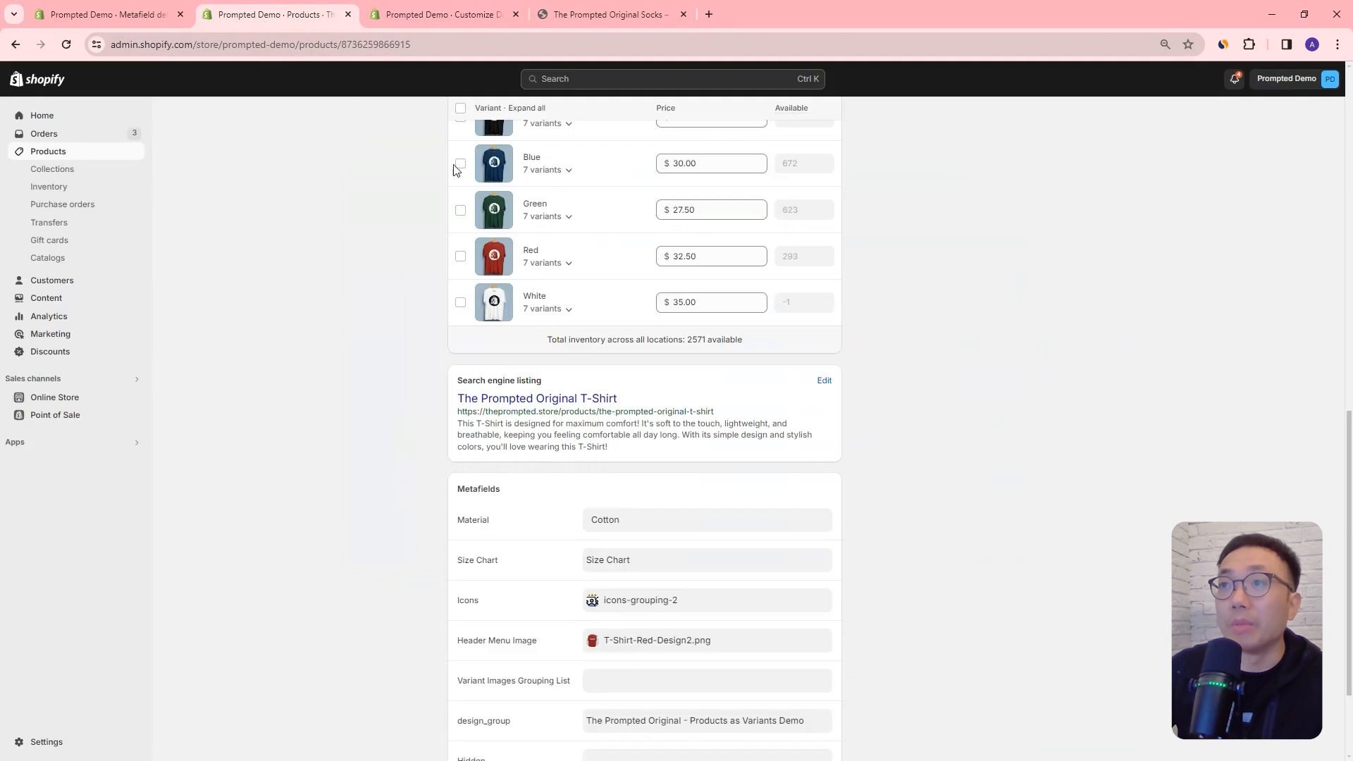
{"action": "scroll", "coordinate": [677, 320], "scroll_direction": "up", "scroll_amount": 15}
{"action": "left_click", "coordinate": [608, 182]}
{"action": "left_click_drag", "start_coordinate": [608, 182], "coordinate": [428, 184]}
{"action": "left_click_drag", "start_coordinate": [628, 301], "coordinate": [432, 252]}
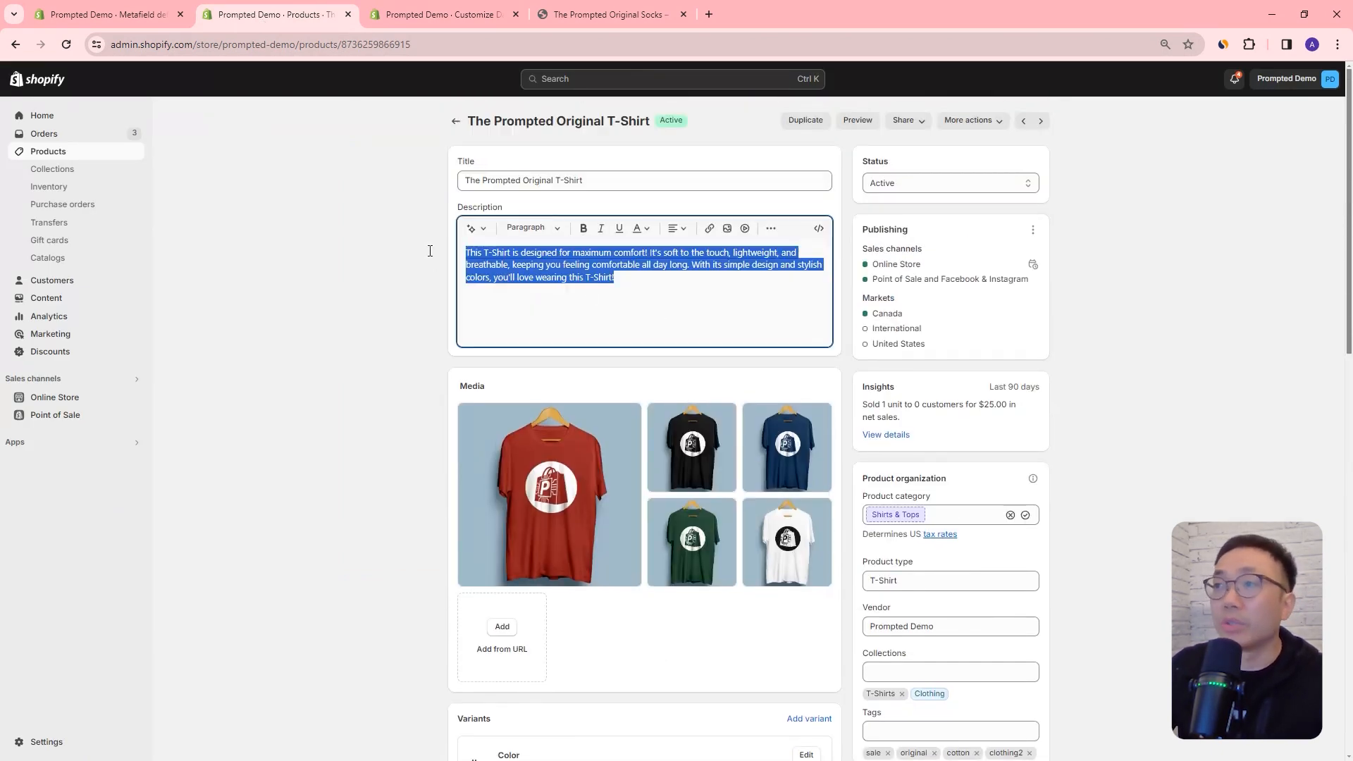
{"action": "left_click", "coordinate": [439, 13]}
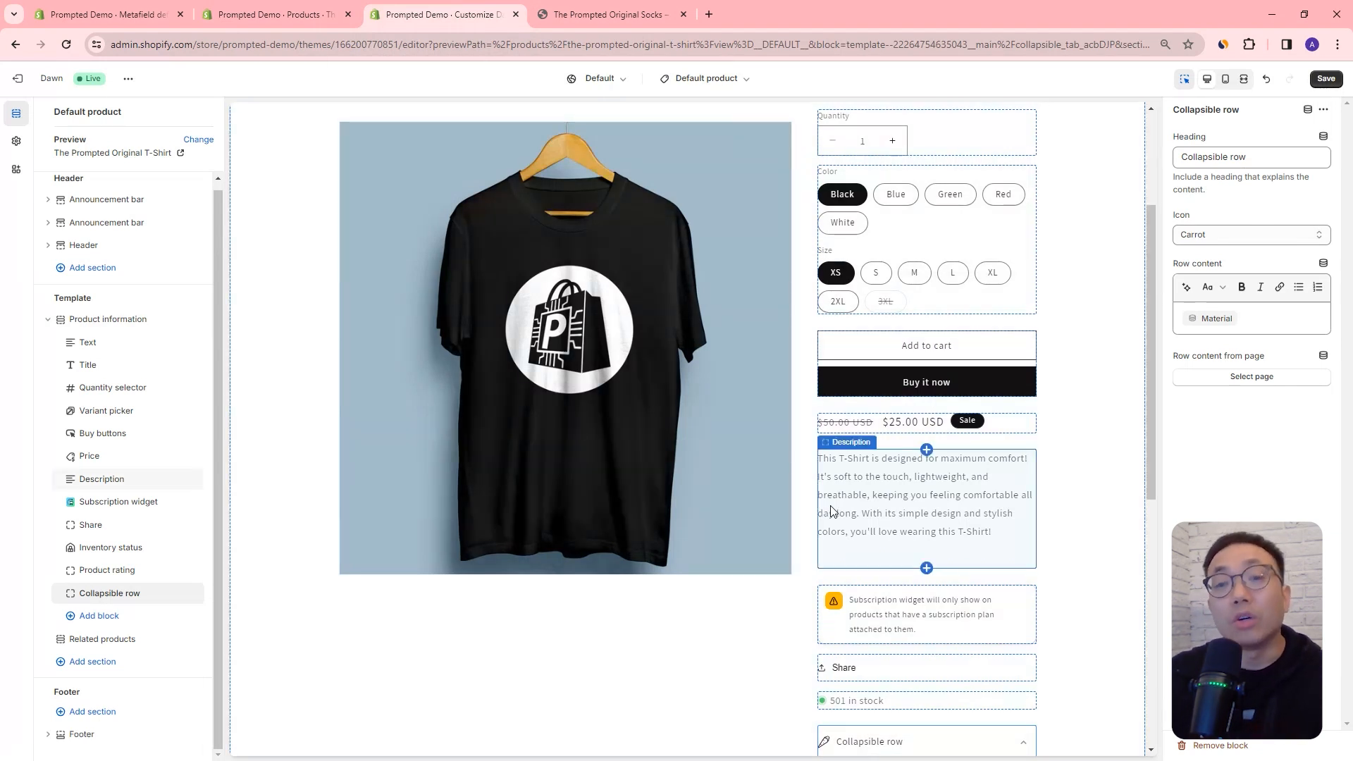
{"action": "scroll", "coordinate": [1034, 520], "scroll_direction": "down", "scroll_amount": 3}
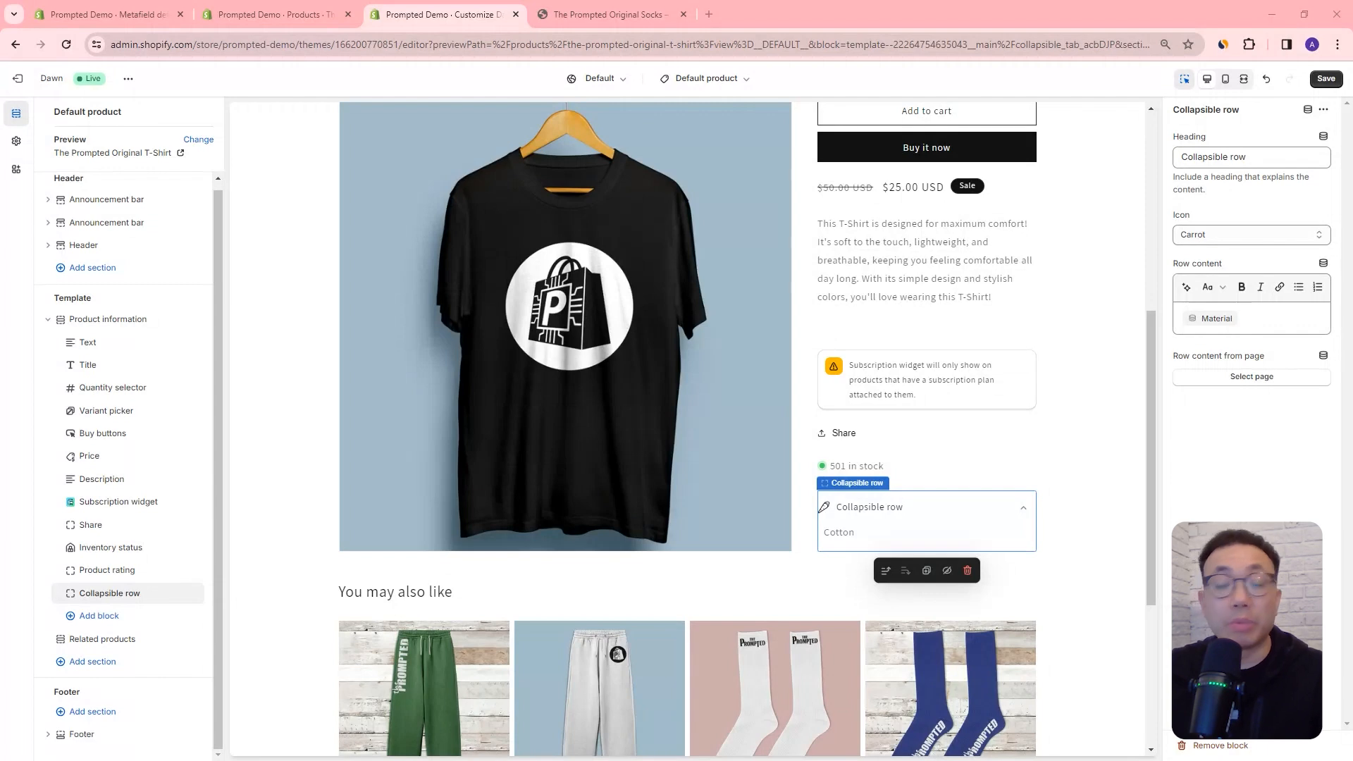
Step: Return to the T-shirt product in the admin and view the preset options of its Material metafield
{"action": "left_click", "coordinate": [290, 9]}
{"action": "scroll", "coordinate": [558, 285], "scroll_direction": "down", "scroll_amount": 12}
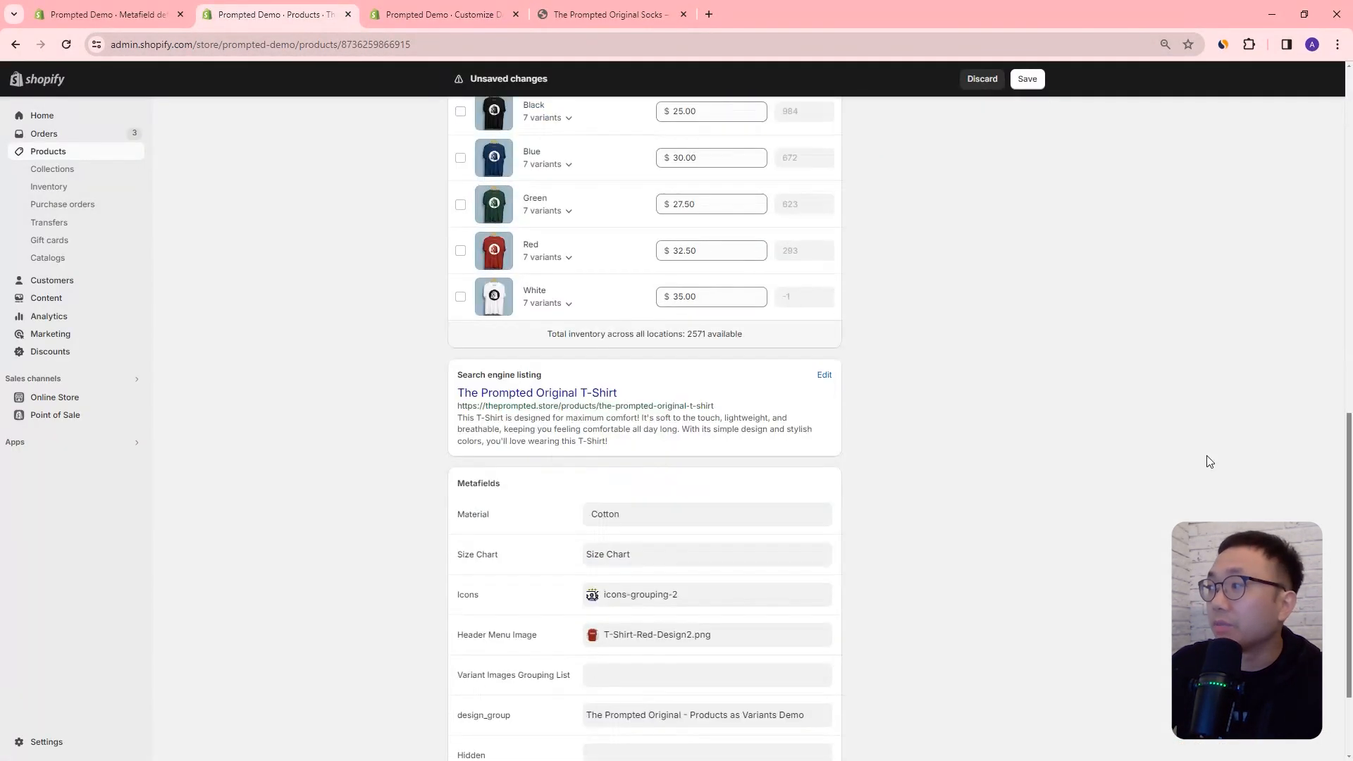
{"action": "left_click", "coordinate": [637, 429]}
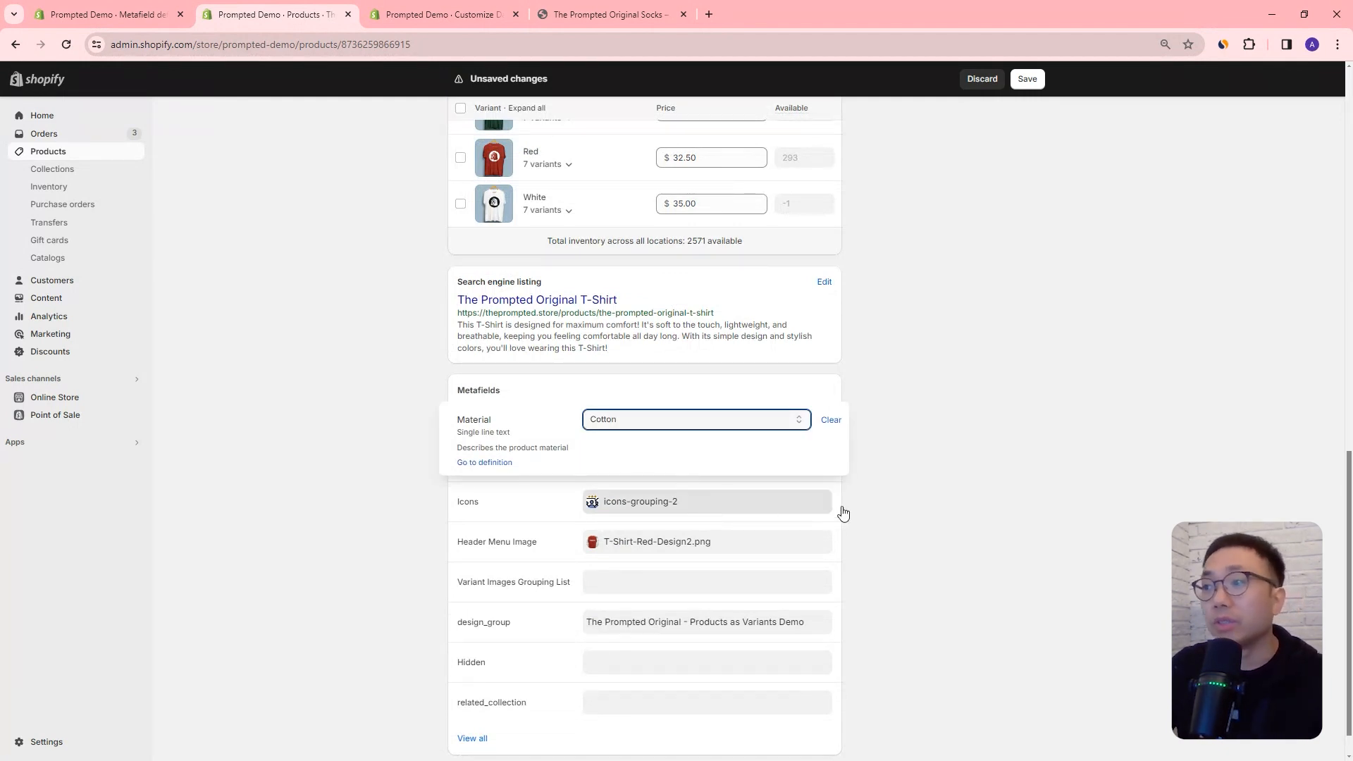
{"action": "left_click", "coordinate": [878, 513]}
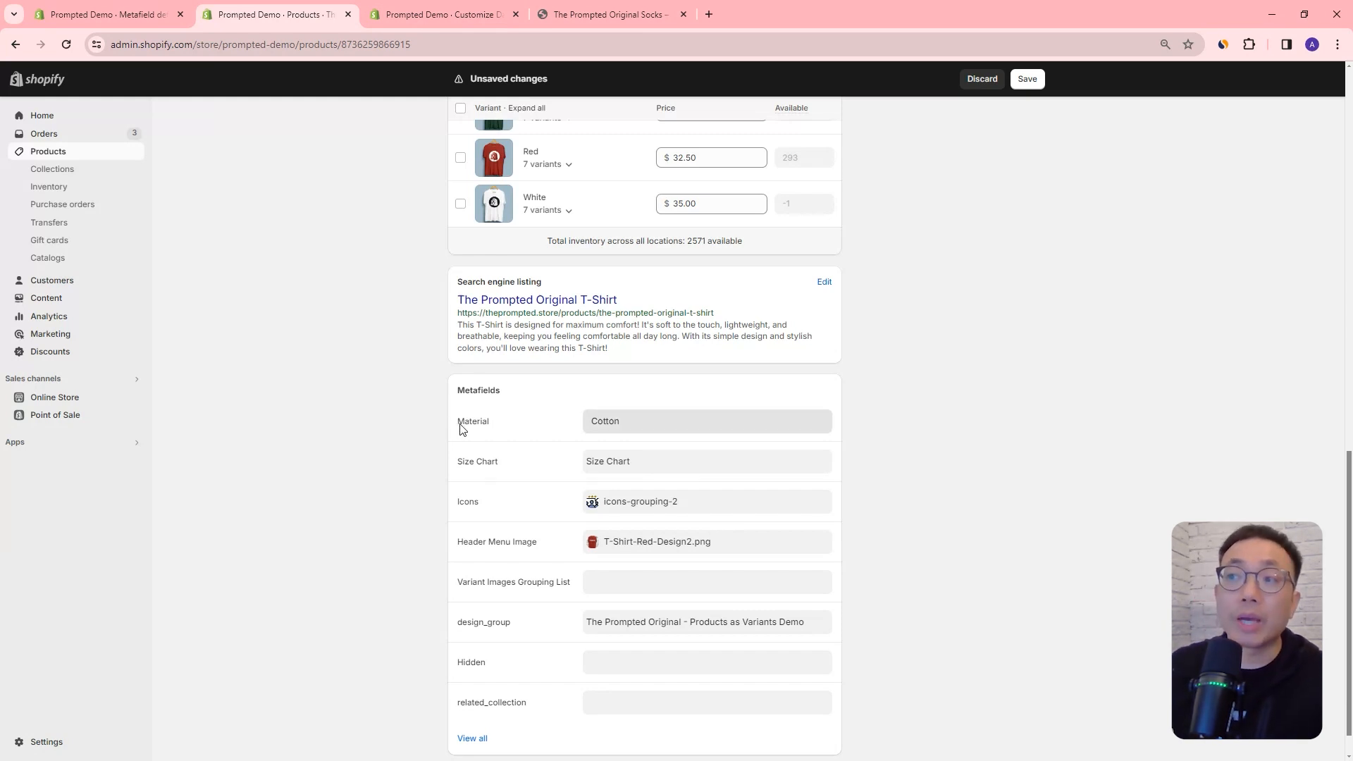
{"action": "left_click", "coordinate": [623, 432]}
{"action": "left_click", "coordinate": [623, 428]}
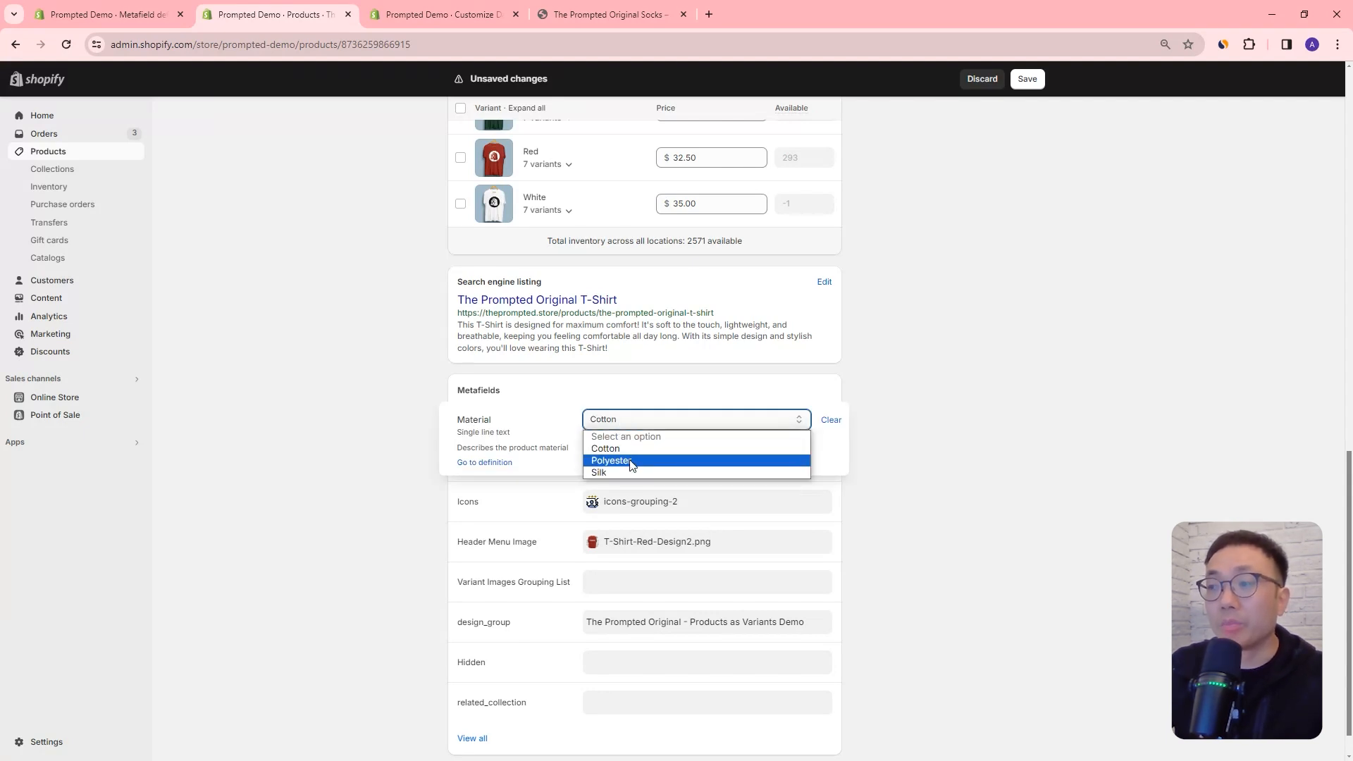
{"action": "left_click", "coordinate": [907, 465]}
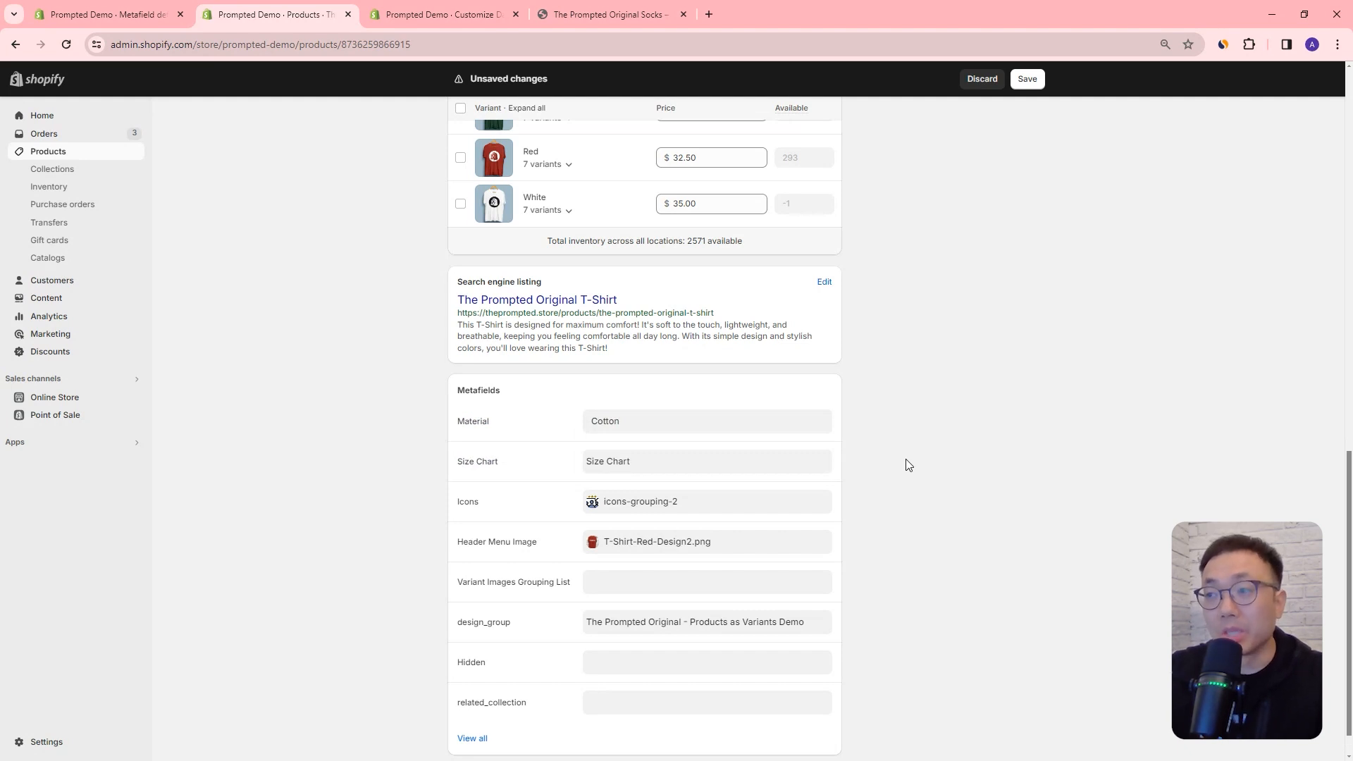
{"action": "left_click", "coordinate": [605, 423]}
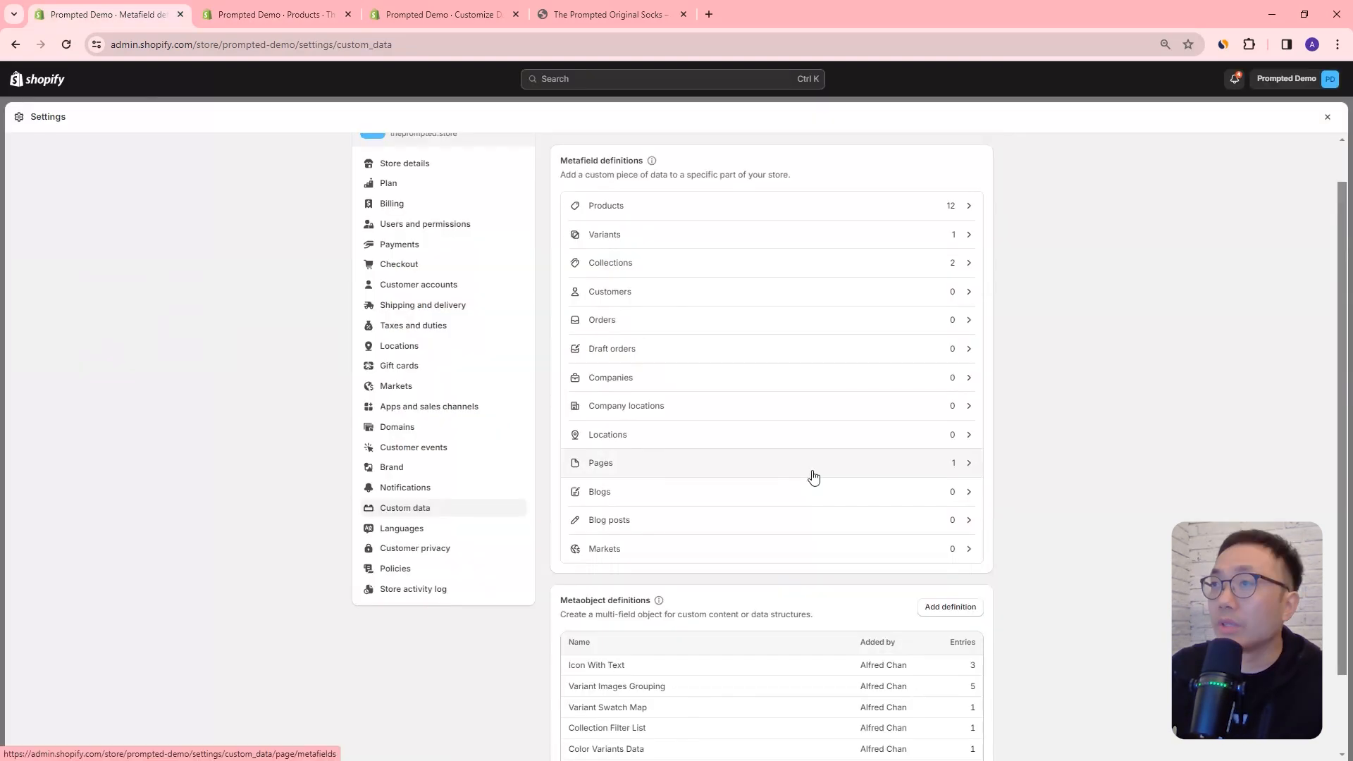
Step: Switch to the Custom data settings and examine the list of metaobject definitions
{"action": "scroll", "coordinate": [813, 474], "scroll_direction": "down", "scroll_amount": 2}
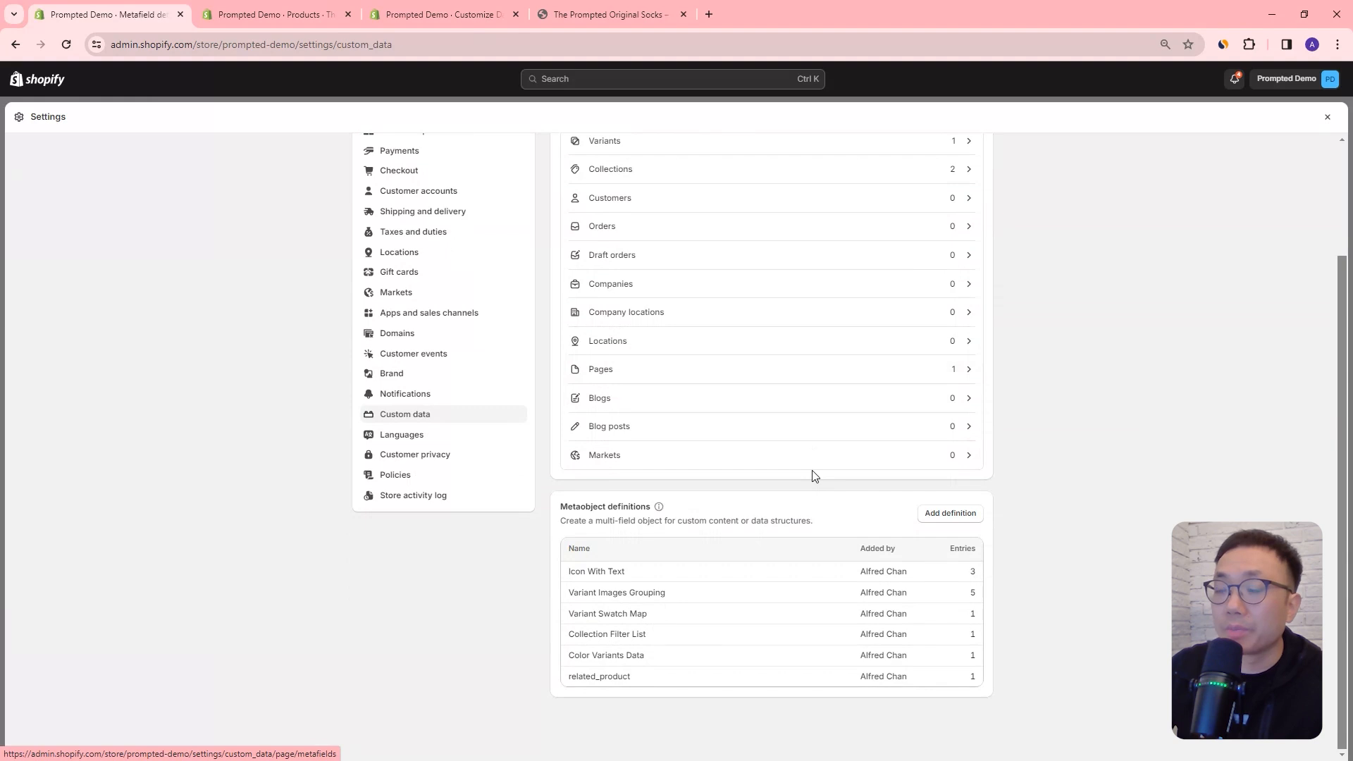
{"action": "scroll", "coordinate": [812, 475], "scroll_direction": "up", "scroll_amount": 2}
{"action": "scroll", "coordinate": [951, 482], "scroll_direction": "down", "scroll_amount": 2}
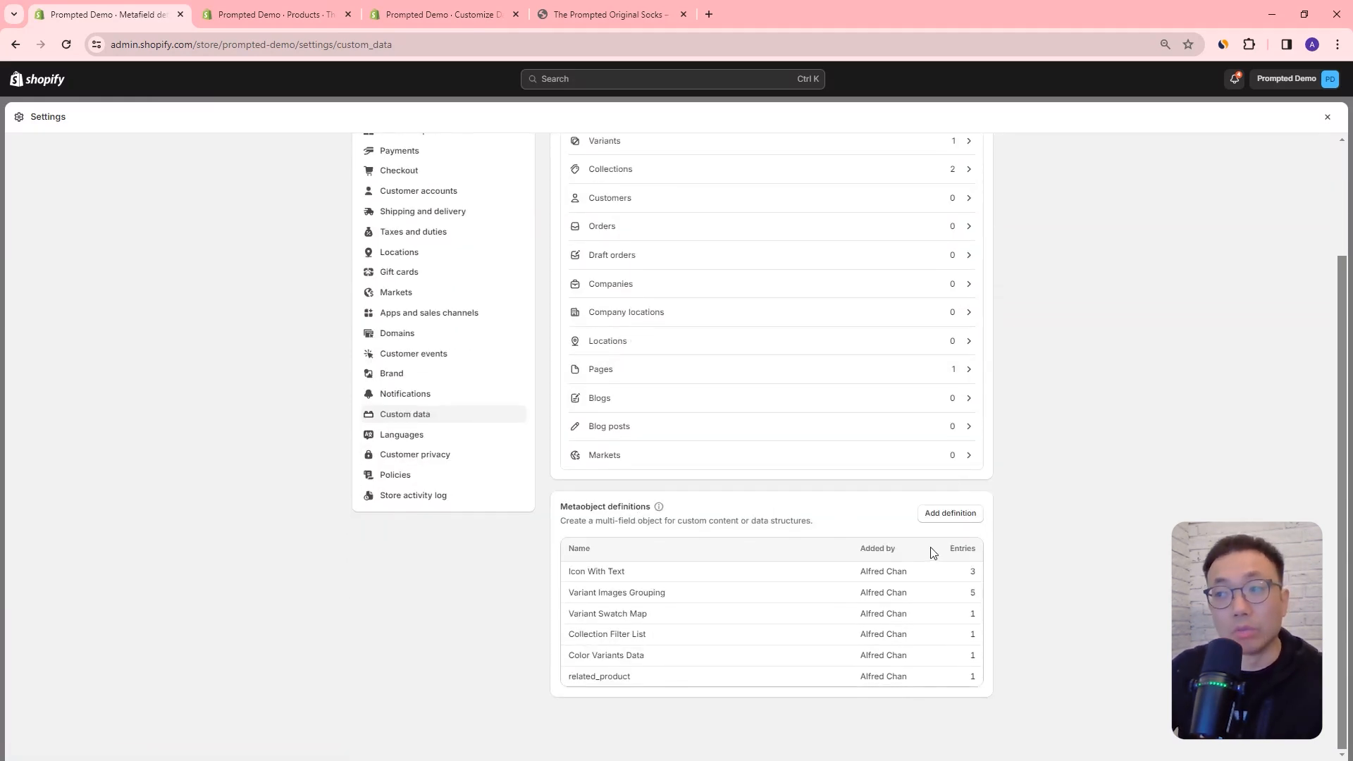
Step: Start a metaobject definition named Material and add a single line text field called Name, used as the display name
{"action": "left_click", "coordinate": [937, 512]}
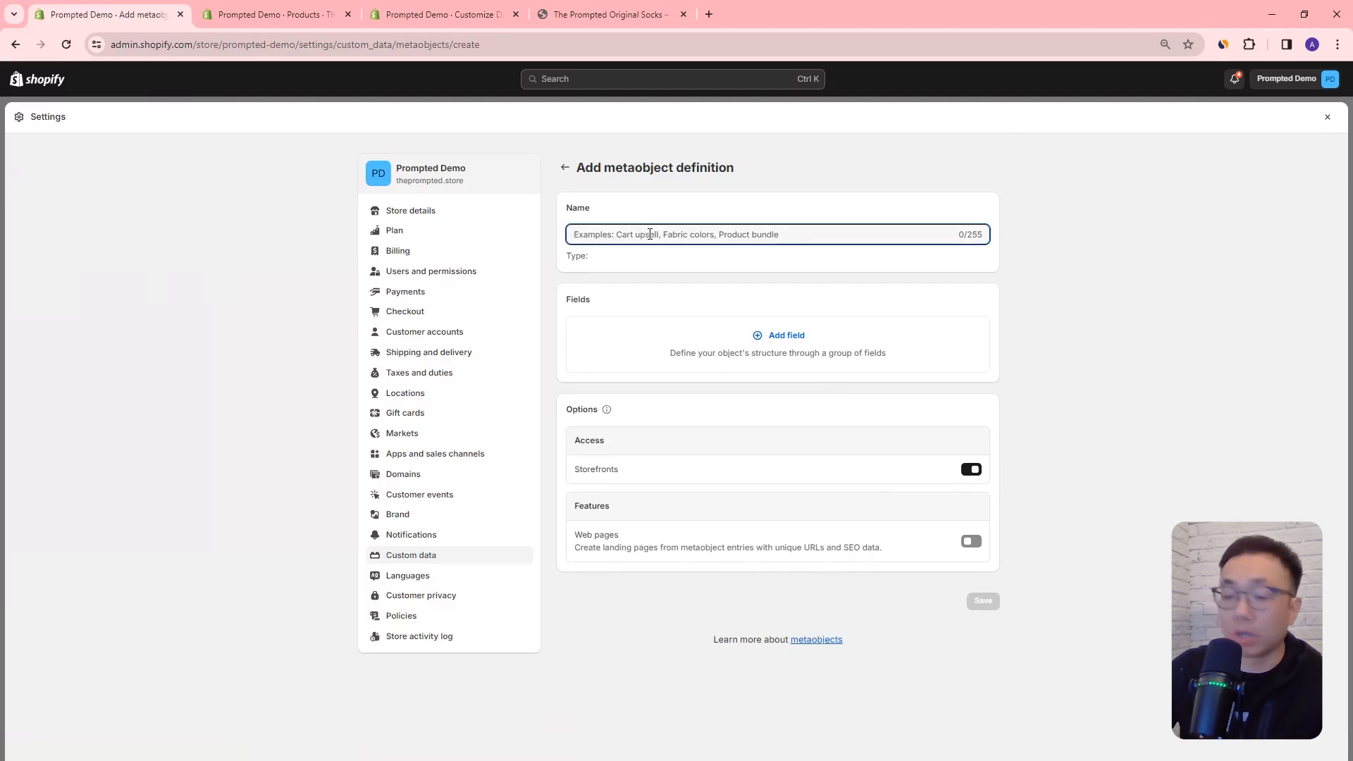
{"action": "type", "text": "Material"}
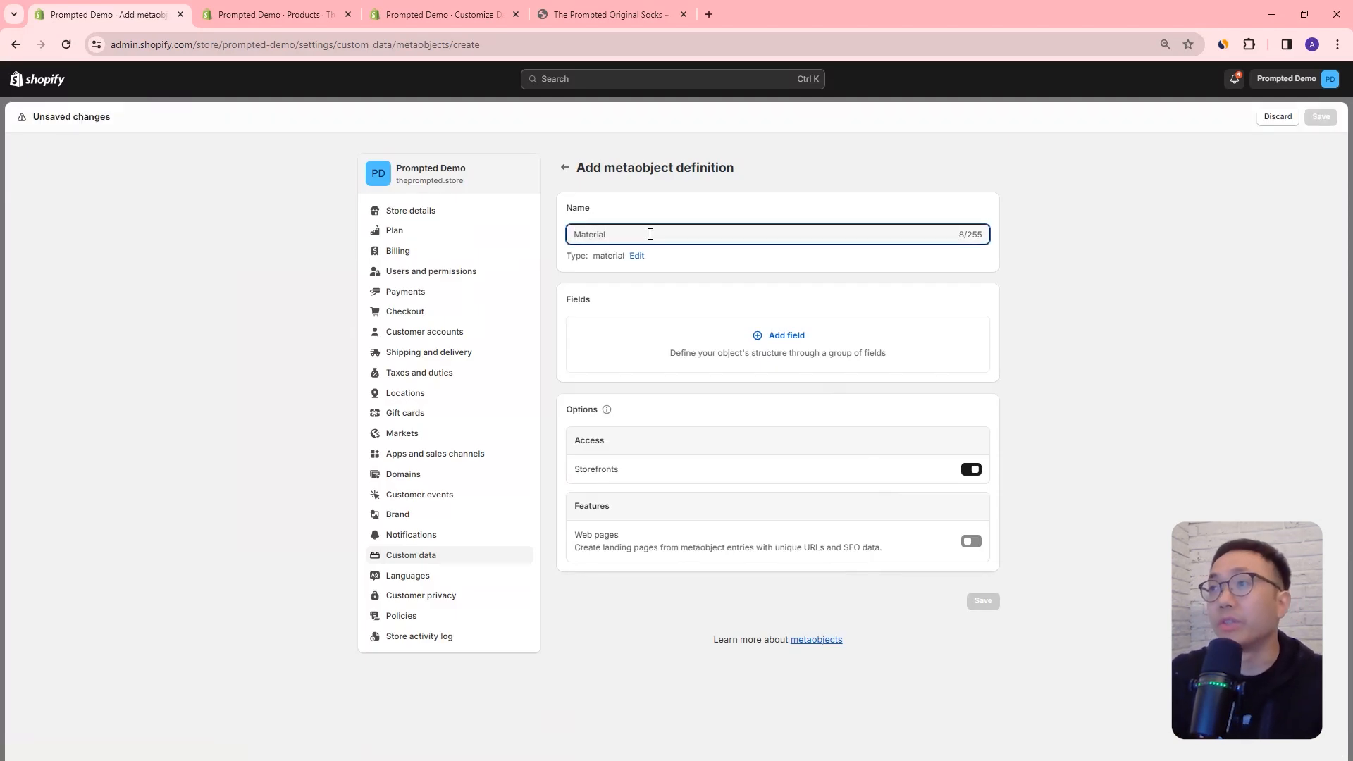
{"action": "left_click", "coordinate": [776, 343]}
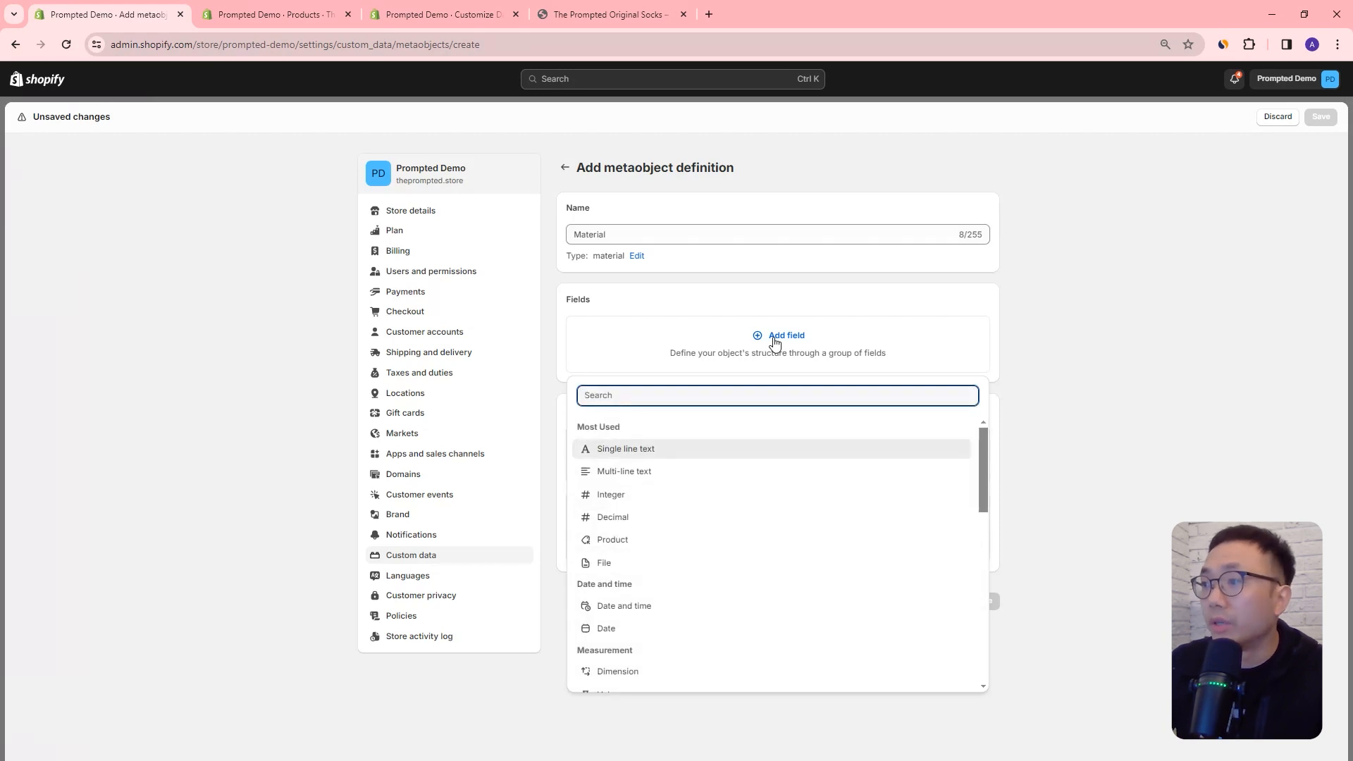
{"action": "left_click", "coordinate": [634, 449]}
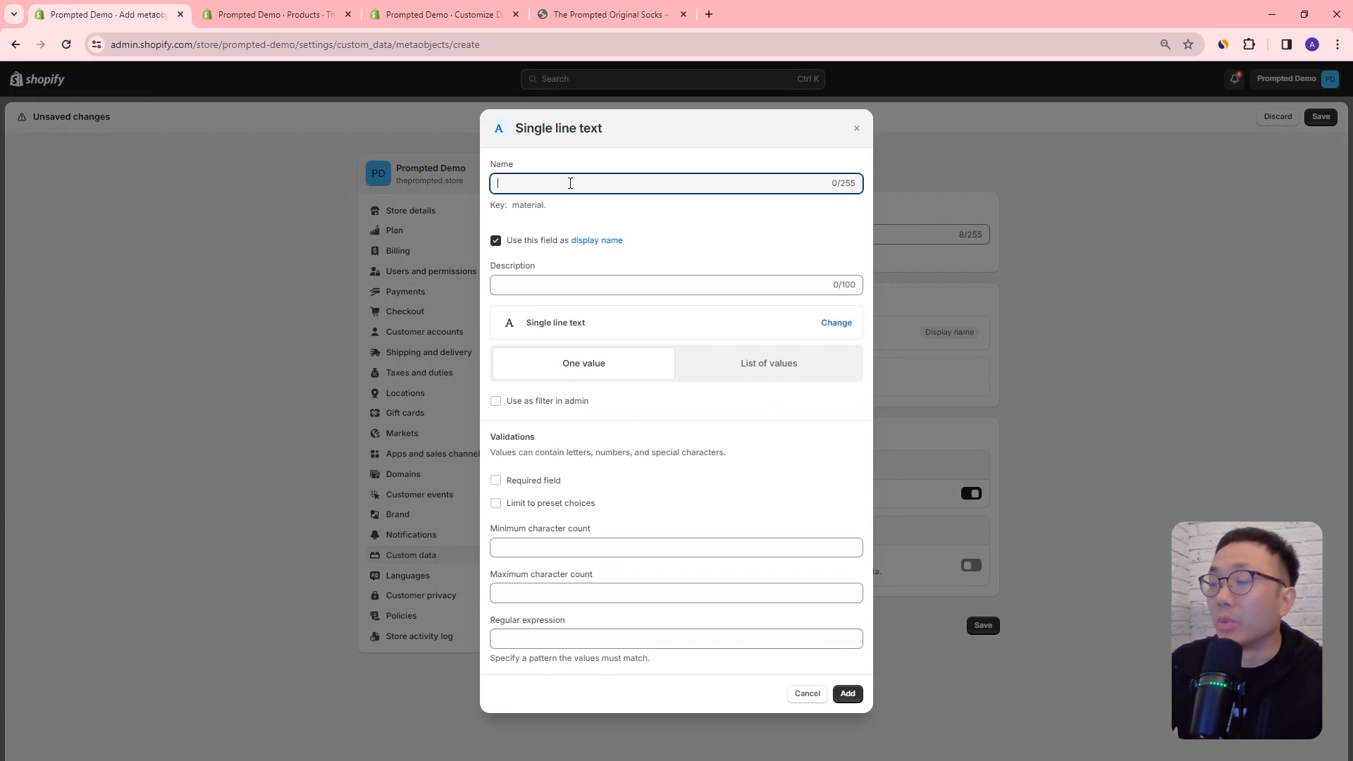
{"action": "type", "text": "Name"}
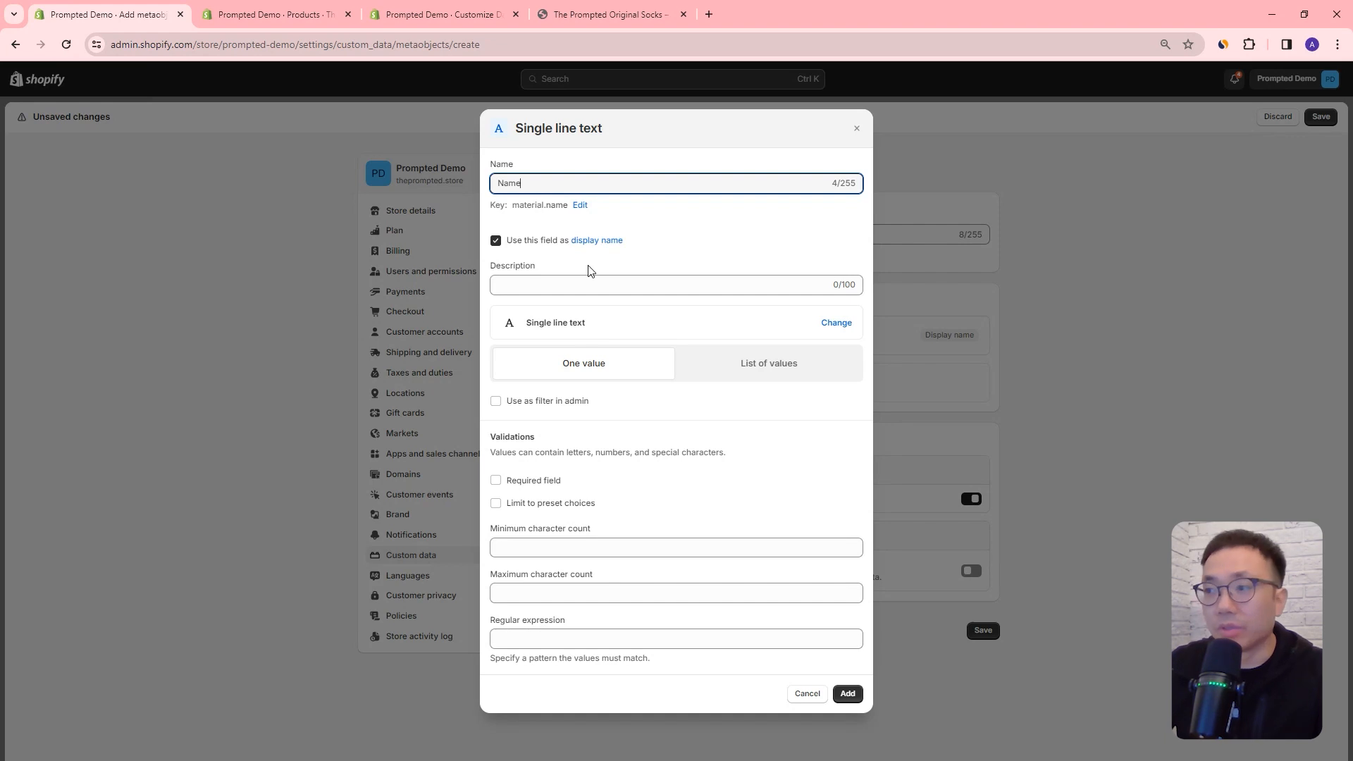
{"action": "left_click", "coordinate": [847, 694]}
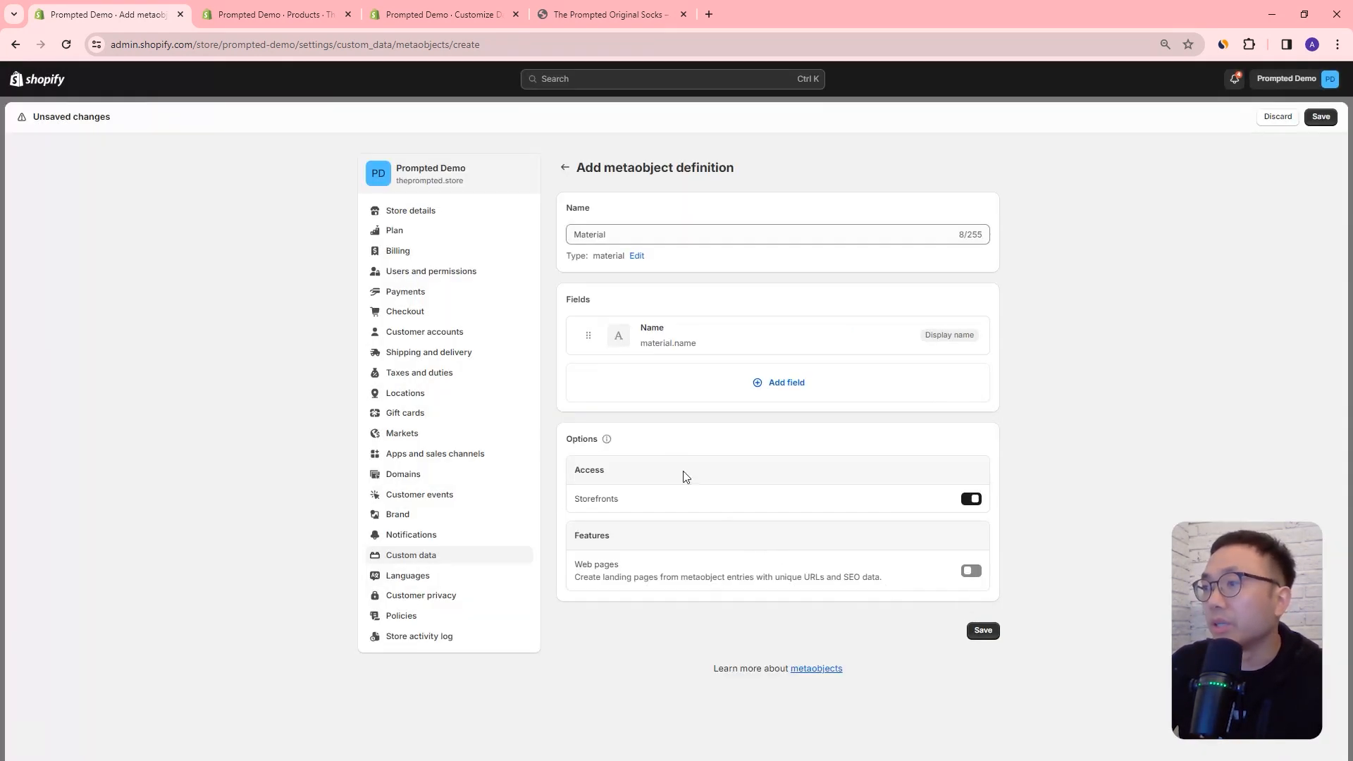
Step: Add a multi-line text field named Description and a one-file File field named image to the Material metaobject definition
{"action": "left_click", "coordinate": [792, 383]}
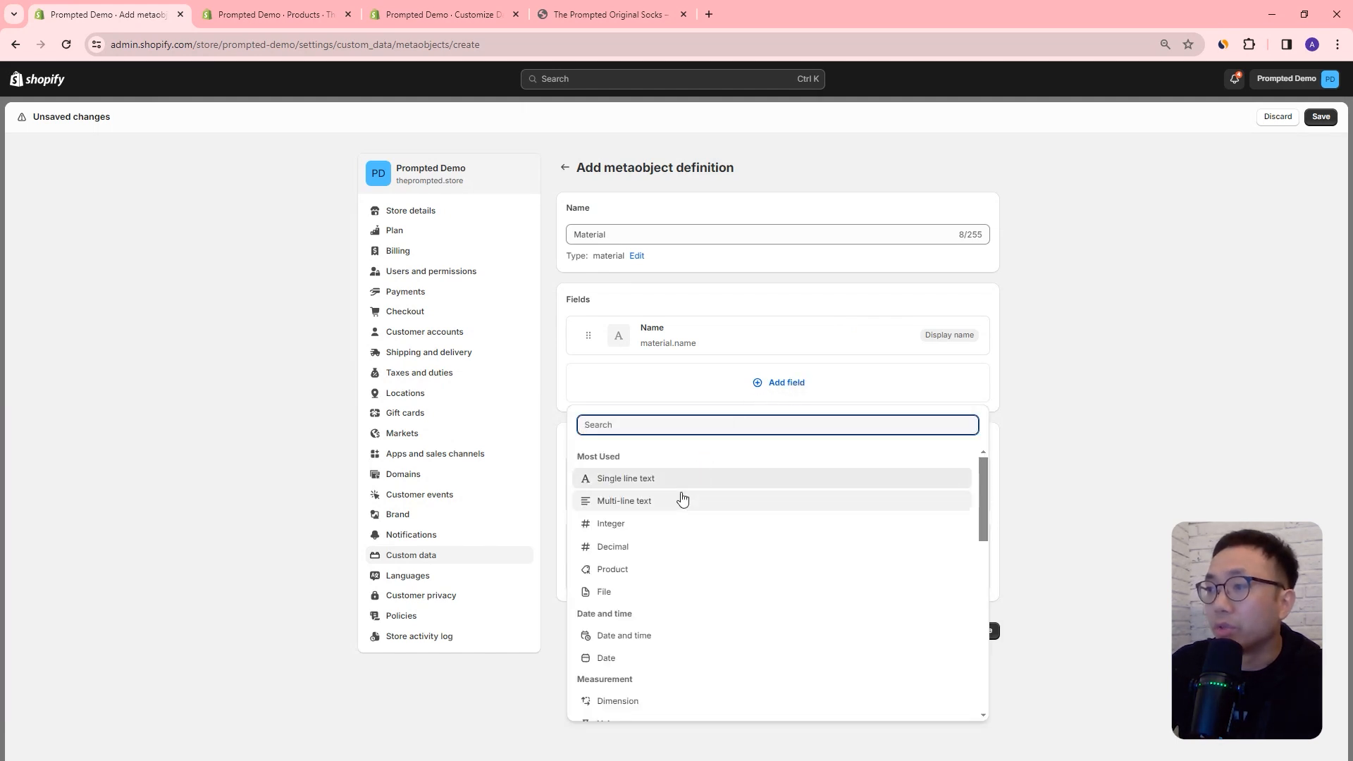
{"action": "left_click", "coordinate": [679, 497]}
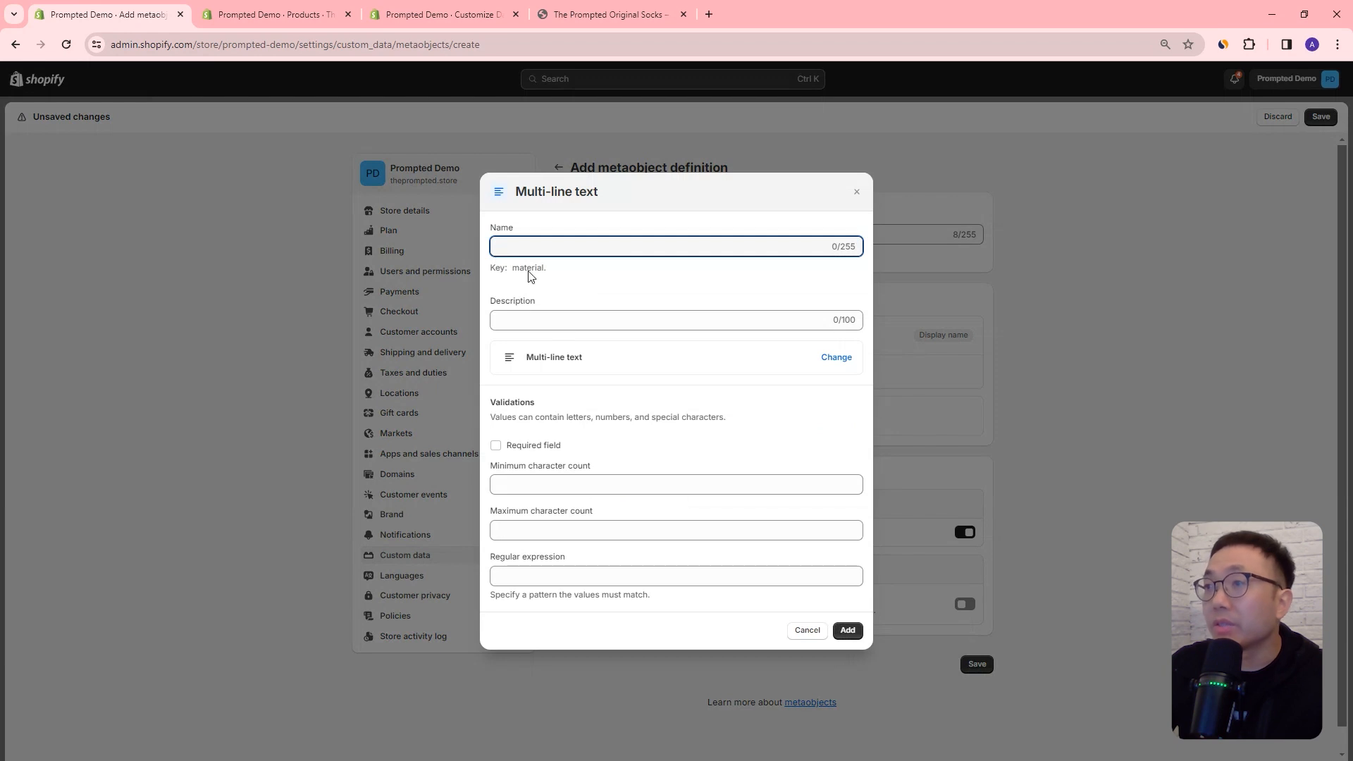
{"action": "type", "text": "Description"}
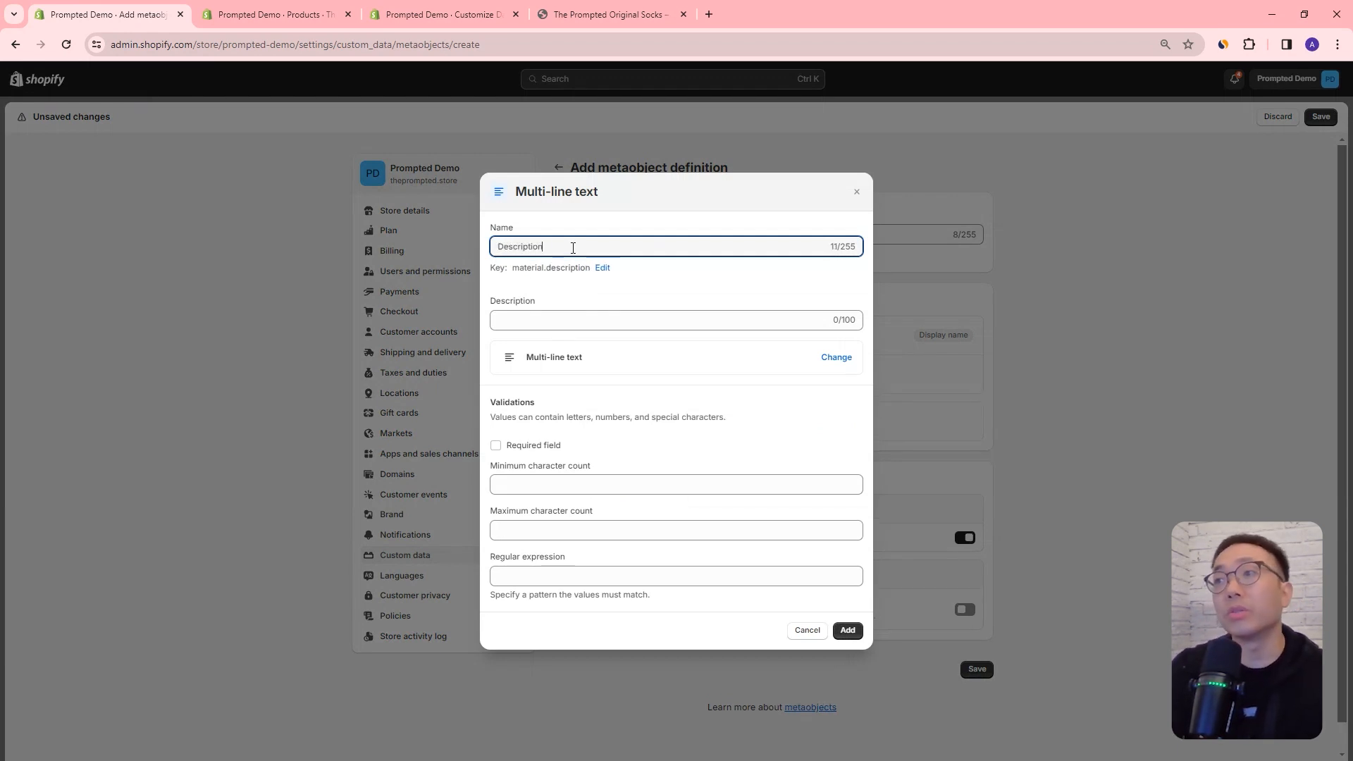
{"action": "key", "text": "Return"}
{"action": "left_click", "coordinate": [752, 423]}
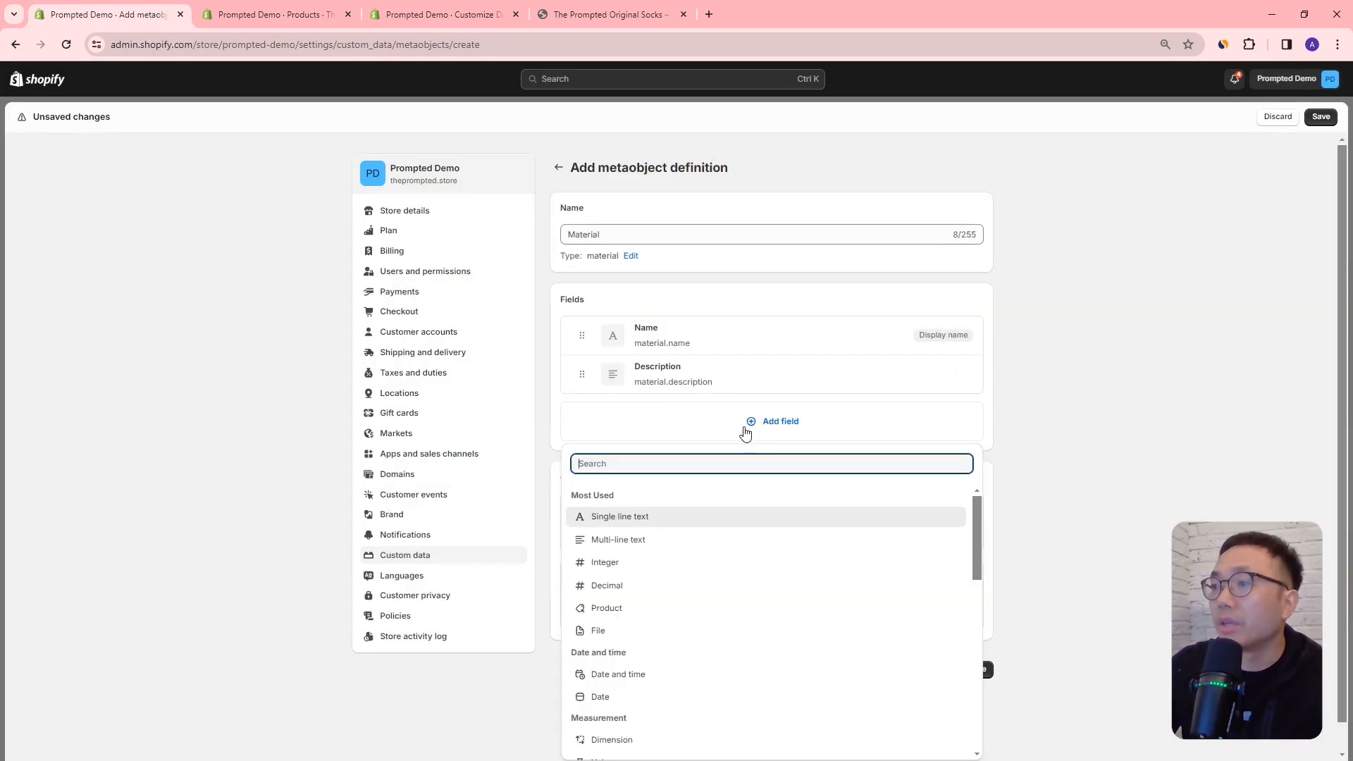
{"action": "left_click", "coordinate": [619, 636]}
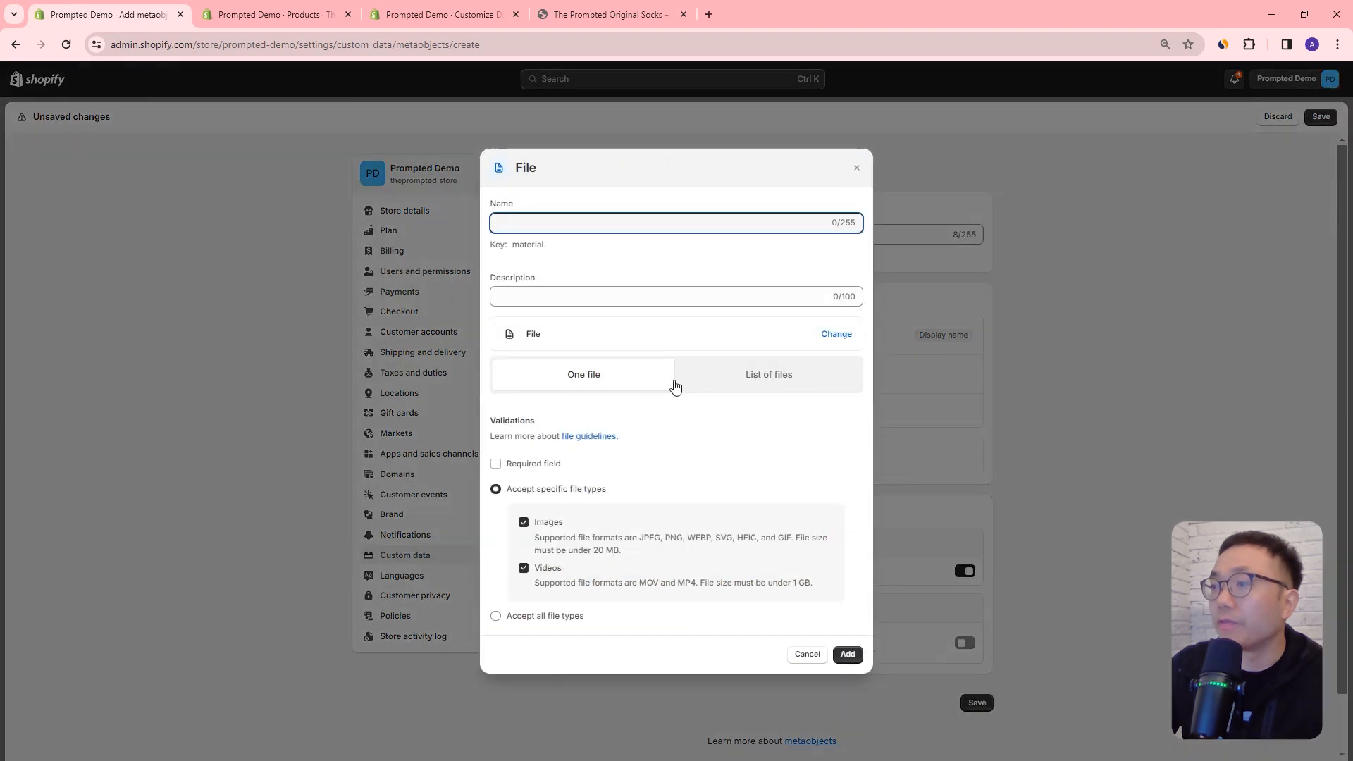
{"action": "type", "text": "image"}
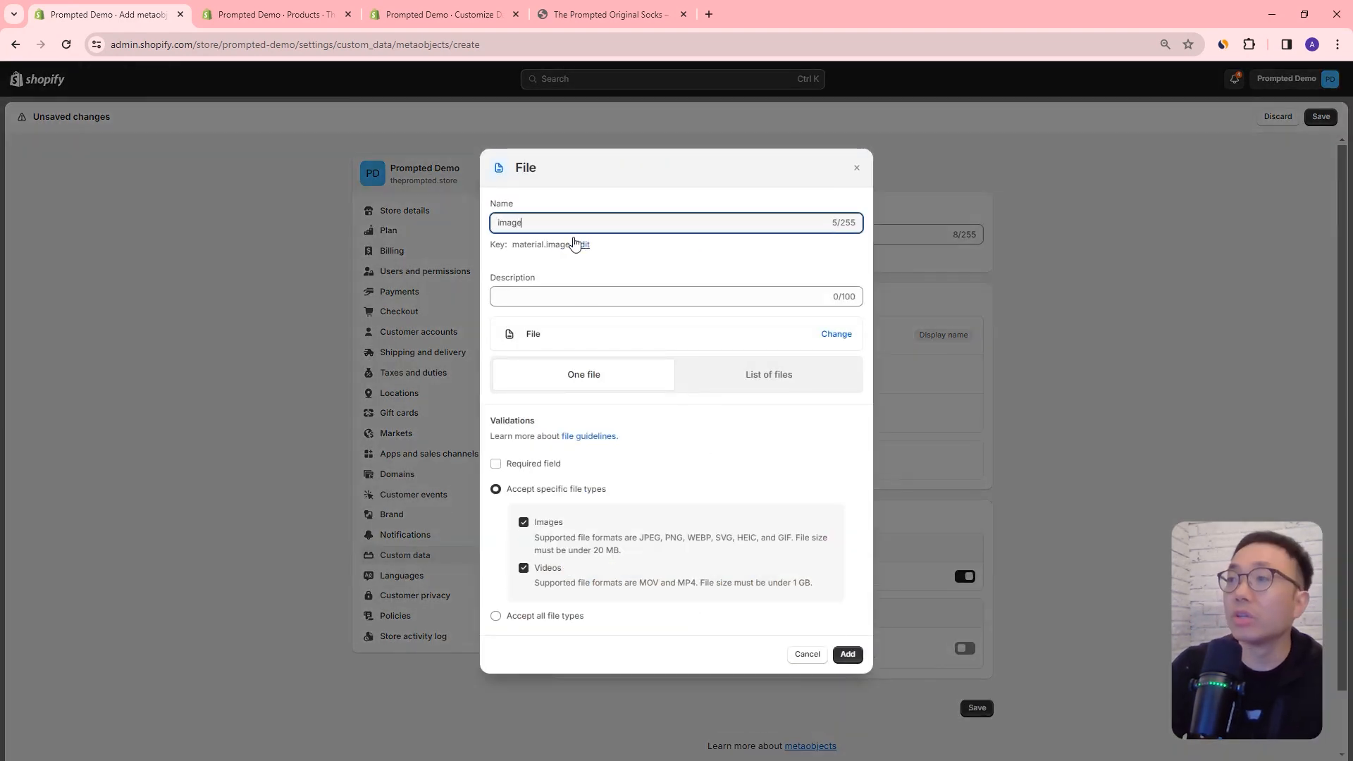
{"action": "key", "text": "Return"}
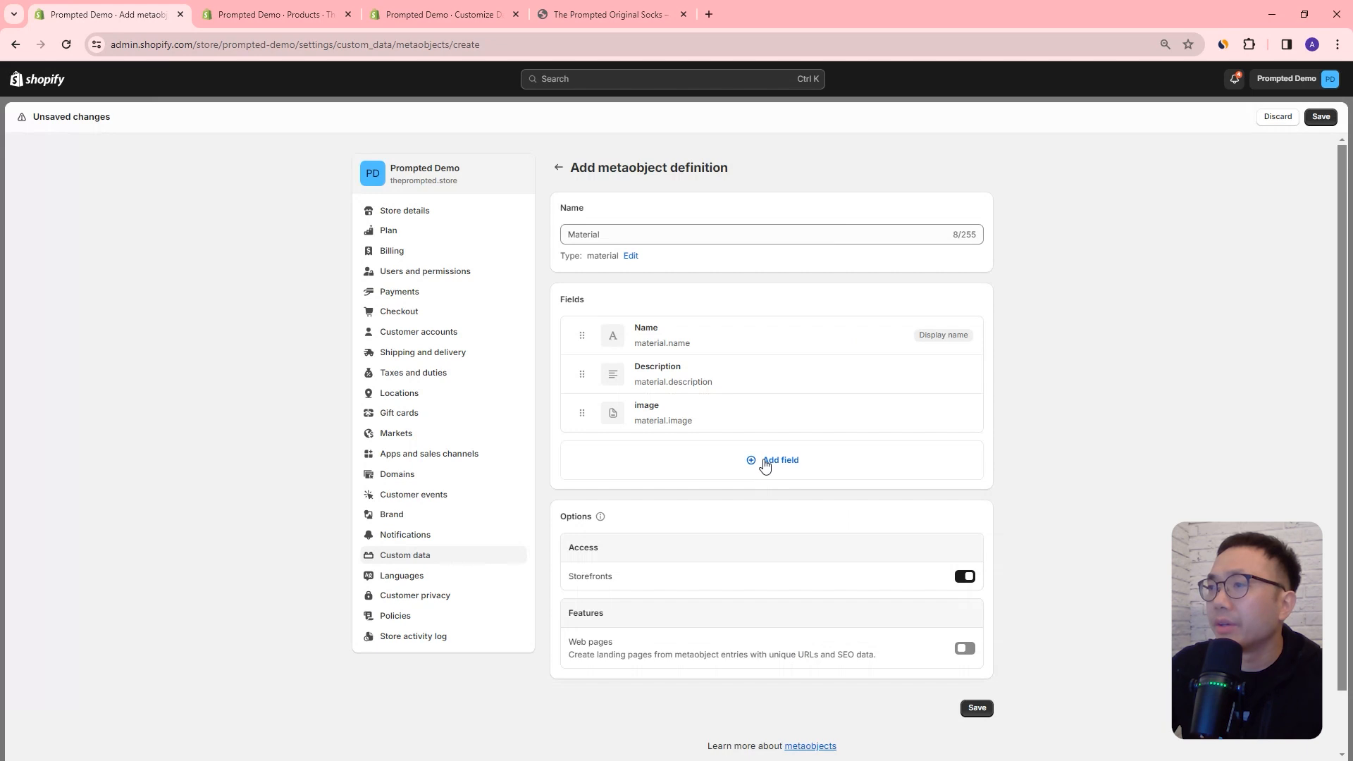
Step: Add an Integer field named Code that holds one value, and save the Material metaobject definition
{"action": "left_click", "coordinate": [766, 464]}
{"action": "left_click", "coordinate": [787, 243]}
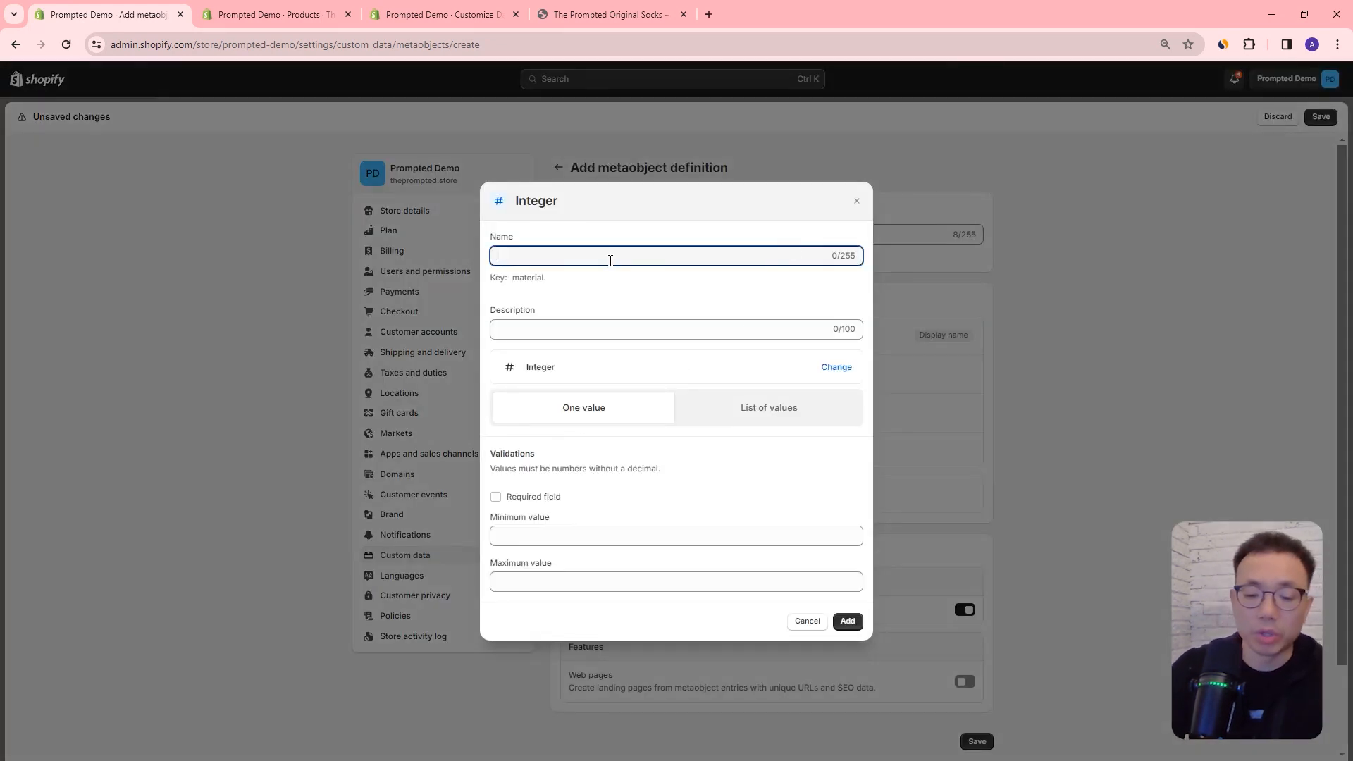
{"action": "type", "text": "Code"}
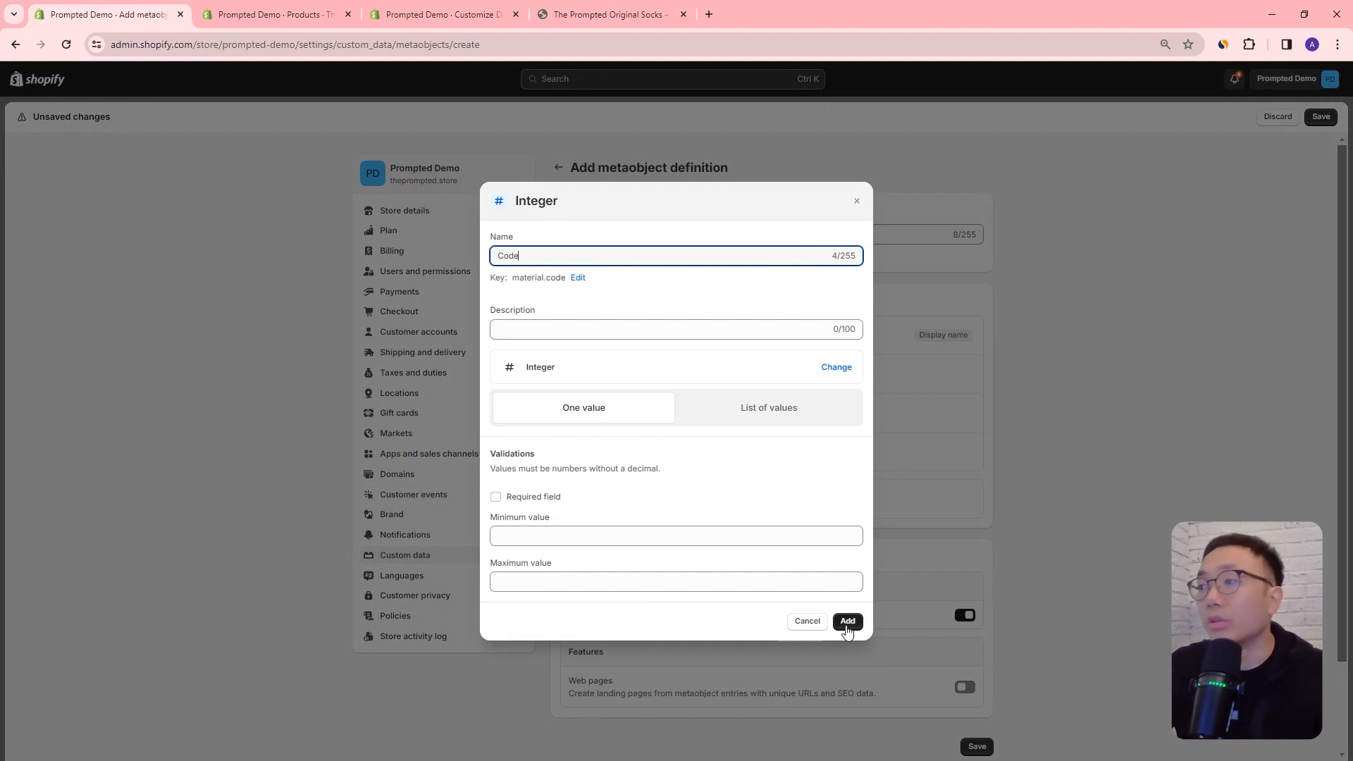
{"action": "left_click", "coordinate": [848, 623]}
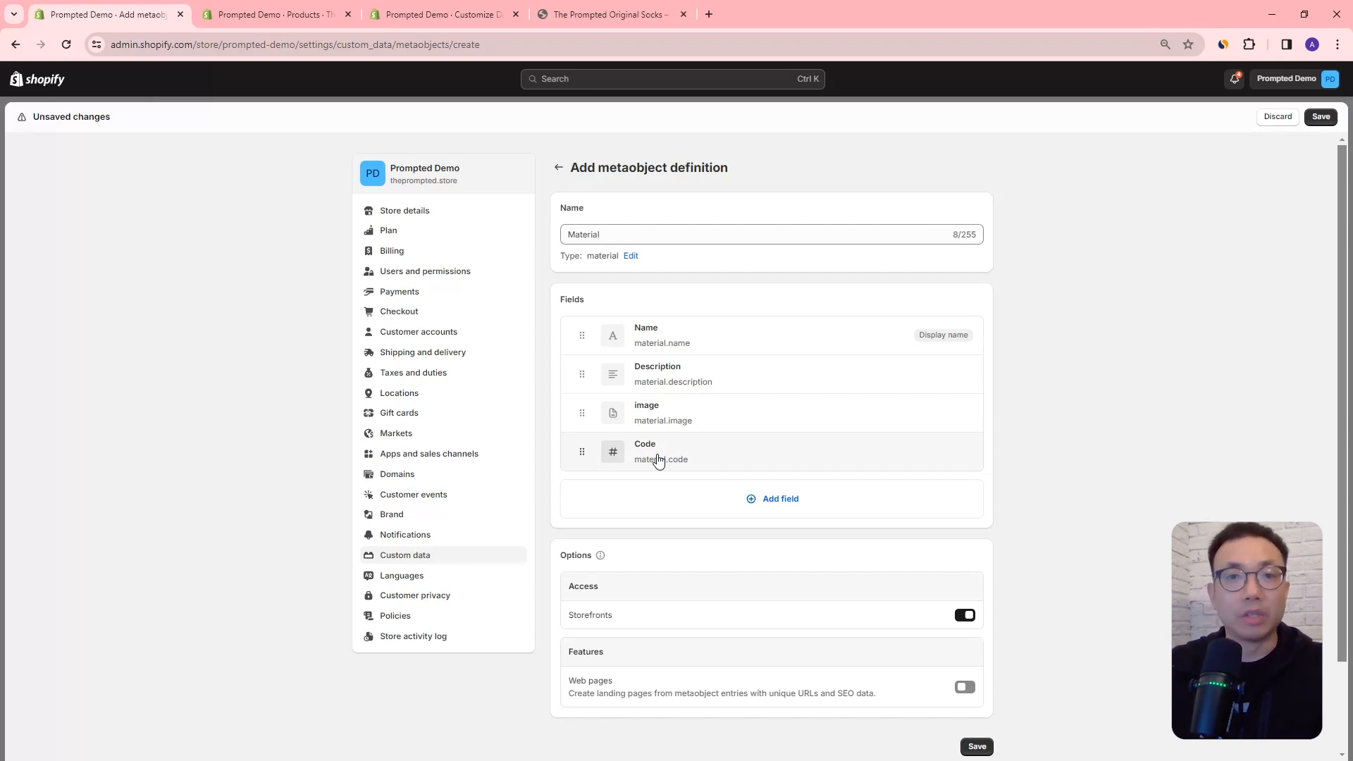
{"action": "left_click", "coordinate": [1321, 117]}
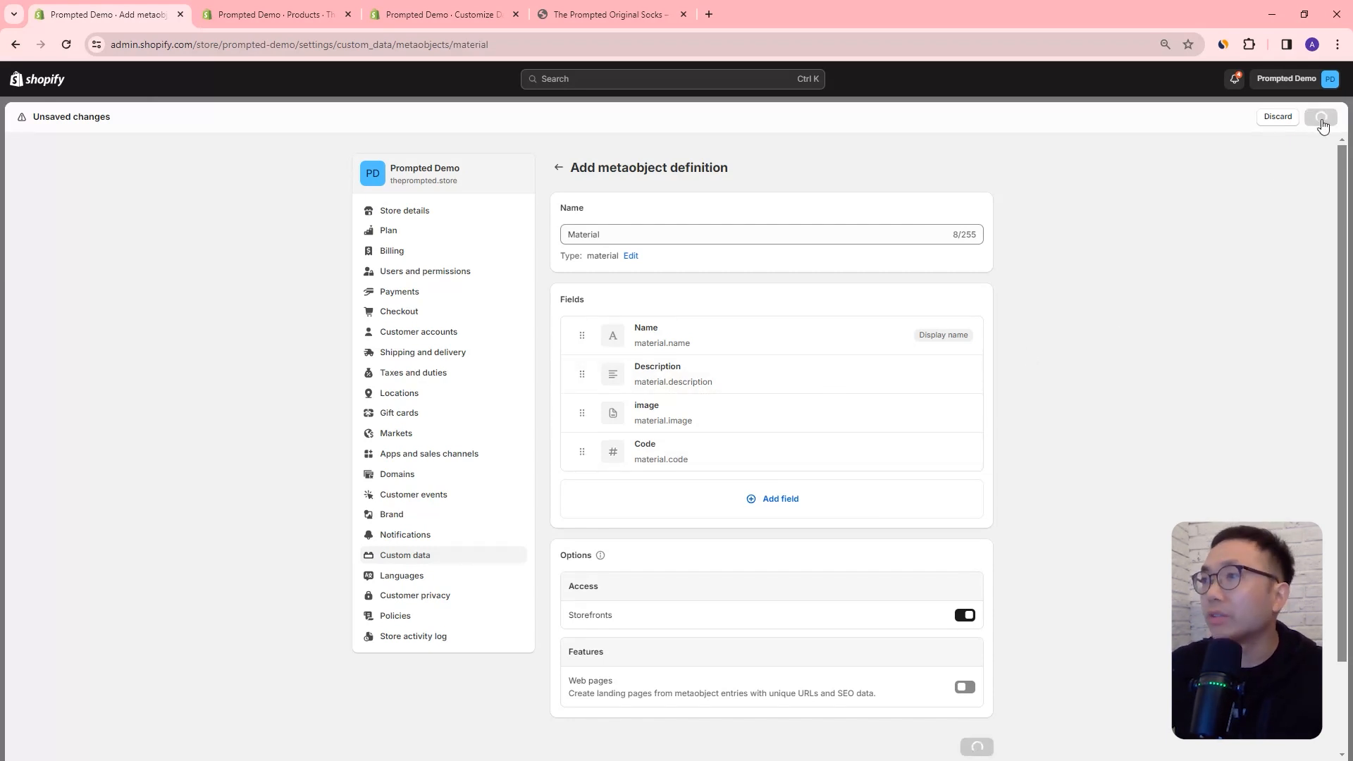
Step: Return to the Custom data settings and start a new product metafield definition with the Metaobject type
{"action": "left_click", "coordinate": [559, 167]}
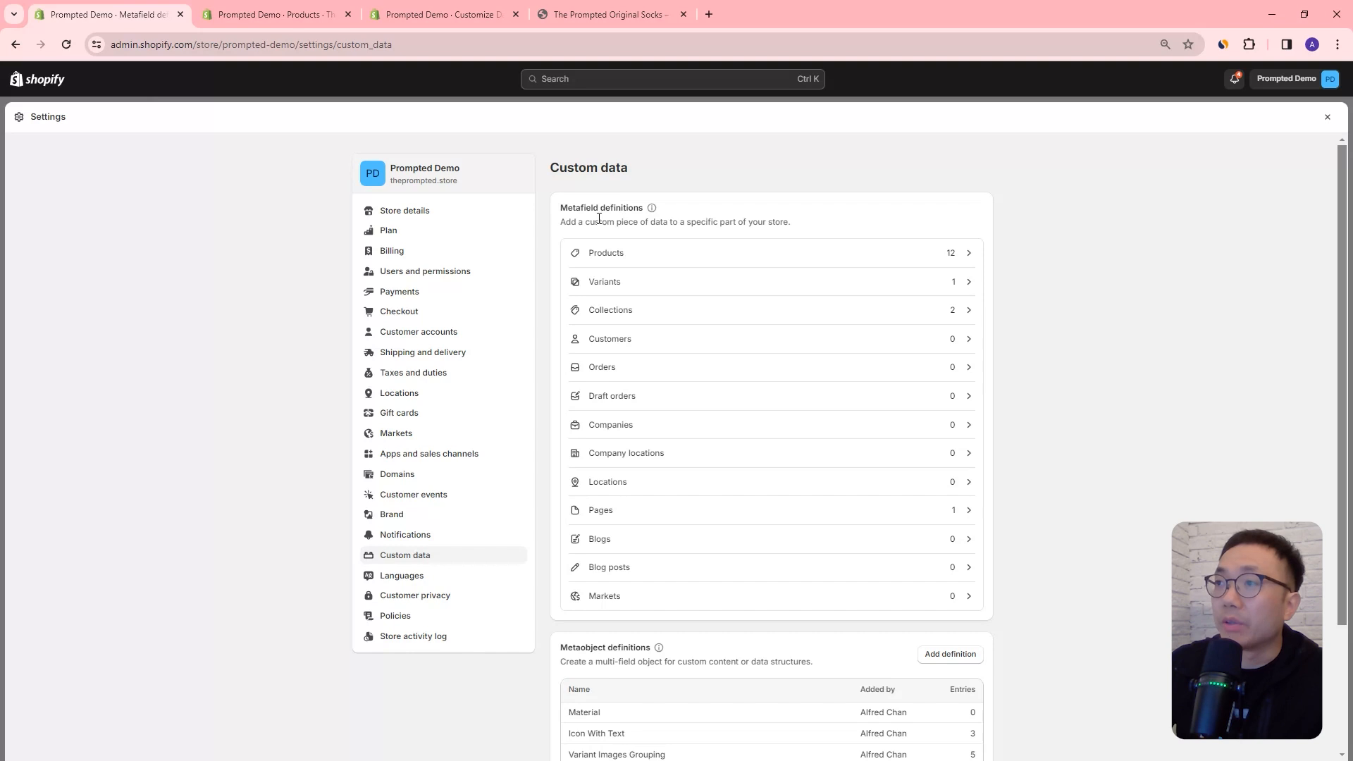
{"action": "left_click", "coordinate": [601, 252]}
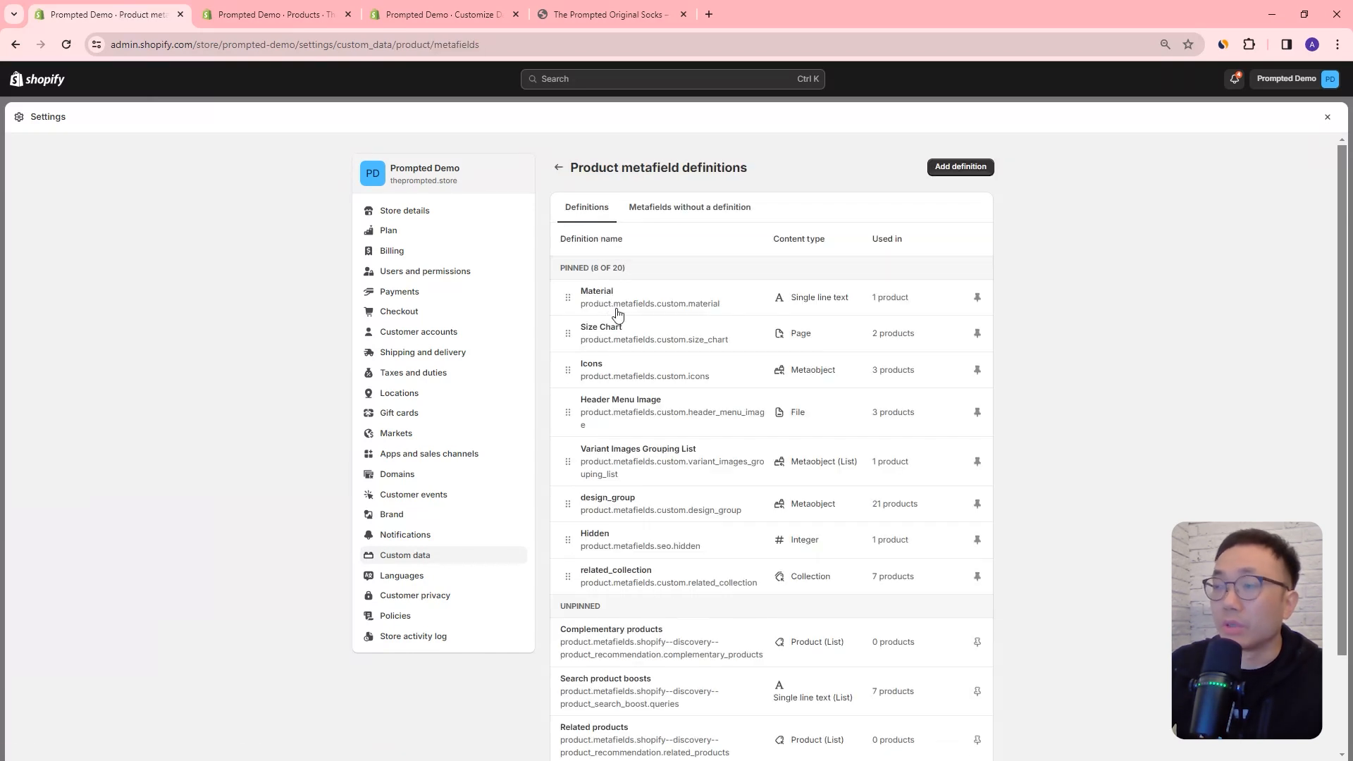
{"action": "left_click", "coordinate": [984, 170]}
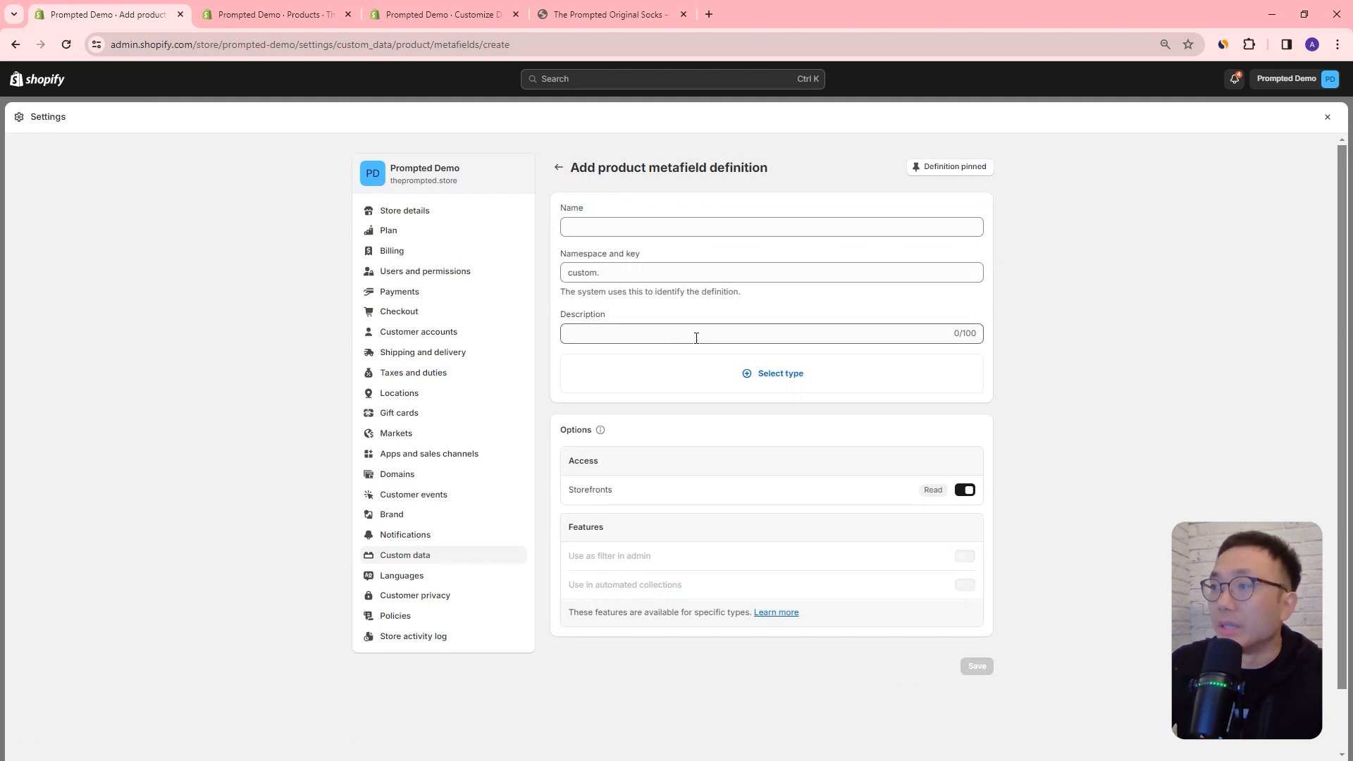
{"action": "left_click", "coordinate": [772, 374]}
{"action": "scroll", "coordinate": [773, 492], "scroll_direction": "down", "scroll_amount": 3}
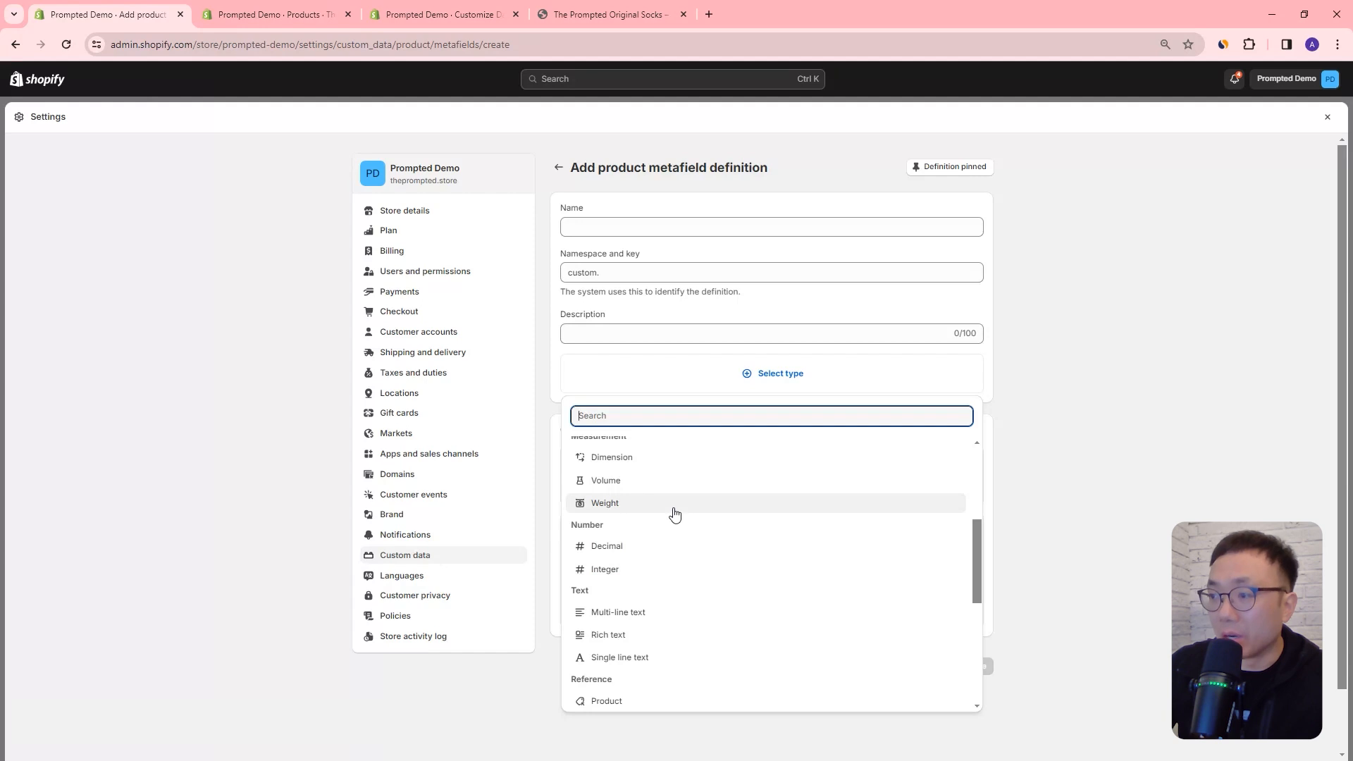
{"action": "scroll", "coordinate": [675, 514], "scroll_direction": "up", "scroll_amount": 1}
{"action": "scroll", "coordinate": [669, 543], "scroll_direction": "down", "scroll_amount": 4}
{"action": "left_click", "coordinate": [662, 571]}
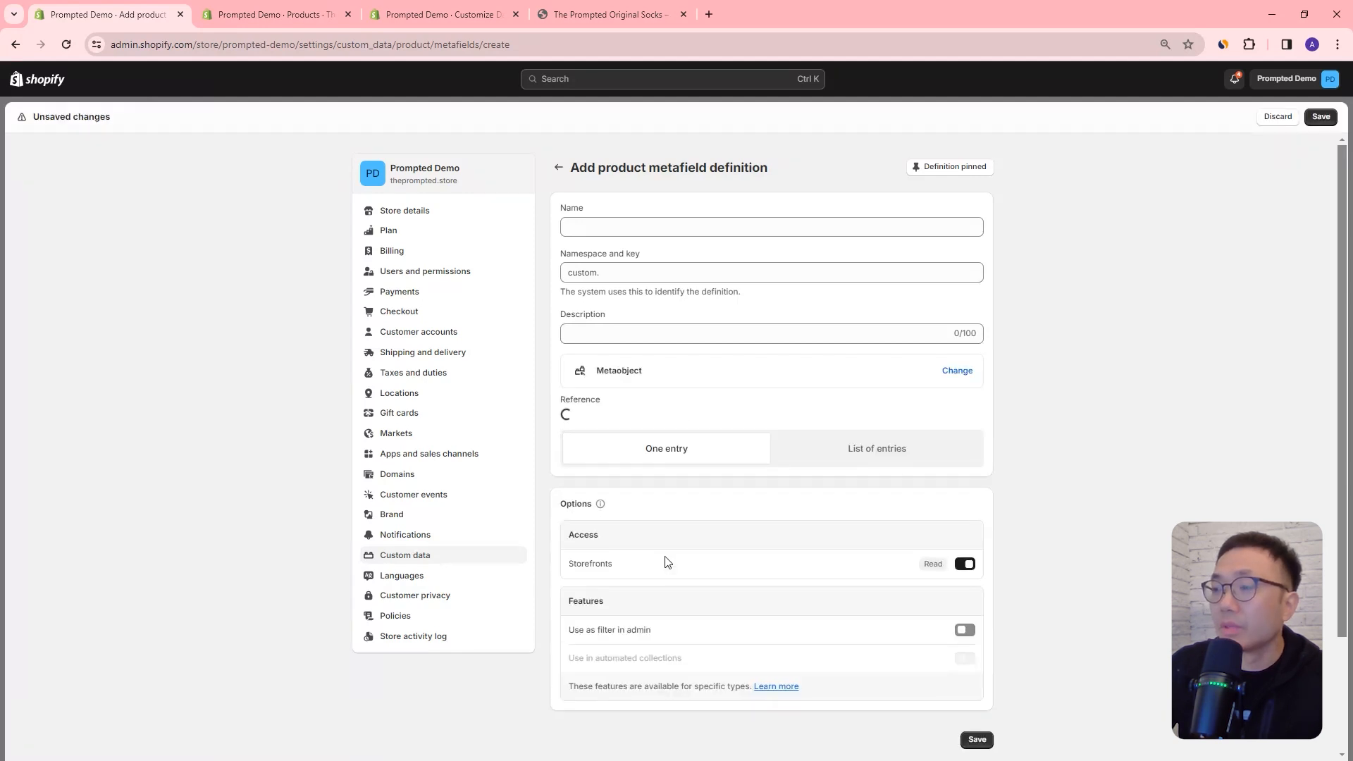
Step: Name the product metafield definition Materials Metaobject, set its reference to the Material metaobject with one entry, and save it
{"action": "left_click", "coordinate": [590, 223]}
{"action": "type", "text": "Mater"}
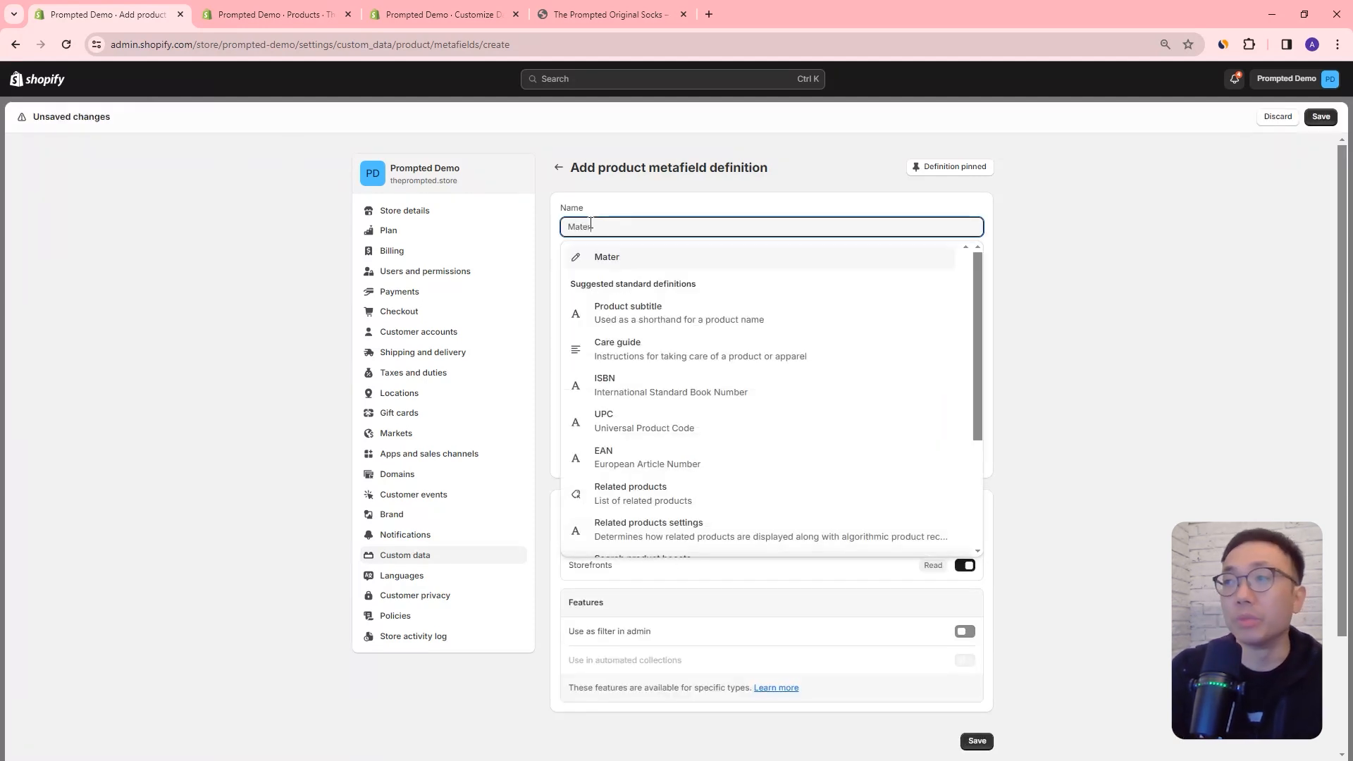
{"action": "type", "text": "ials Metaobject"}
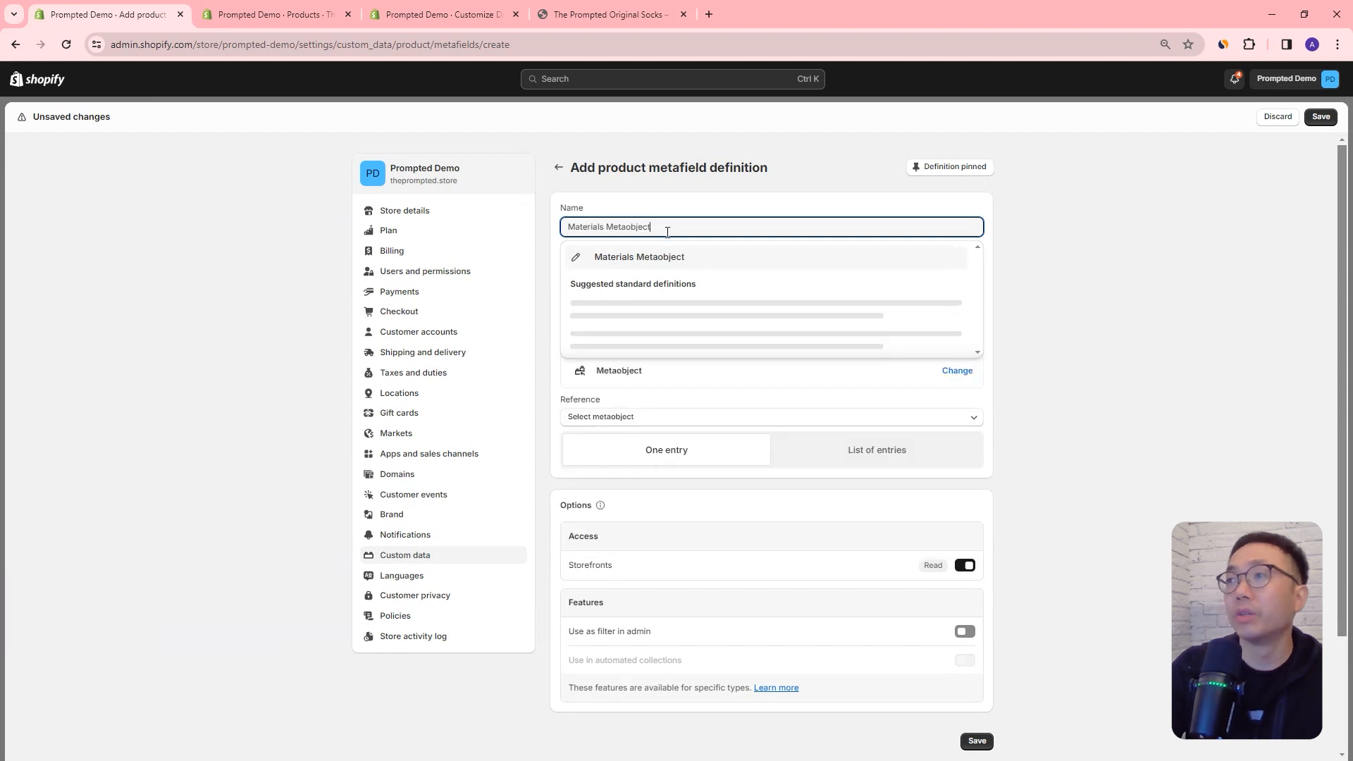
{"action": "left_click", "coordinate": [1064, 303]}
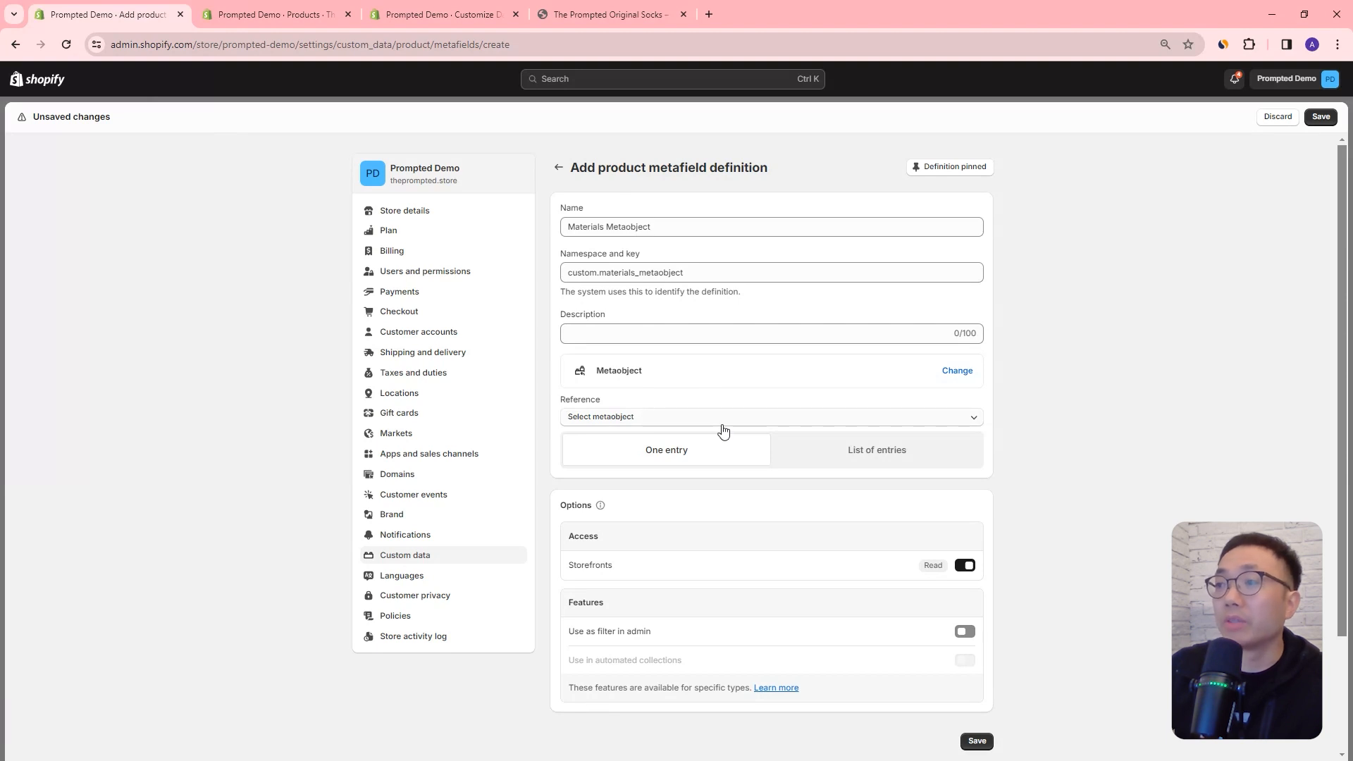
{"action": "left_click", "coordinate": [1323, 118]}
{"action": "left_click", "coordinate": [748, 486]}
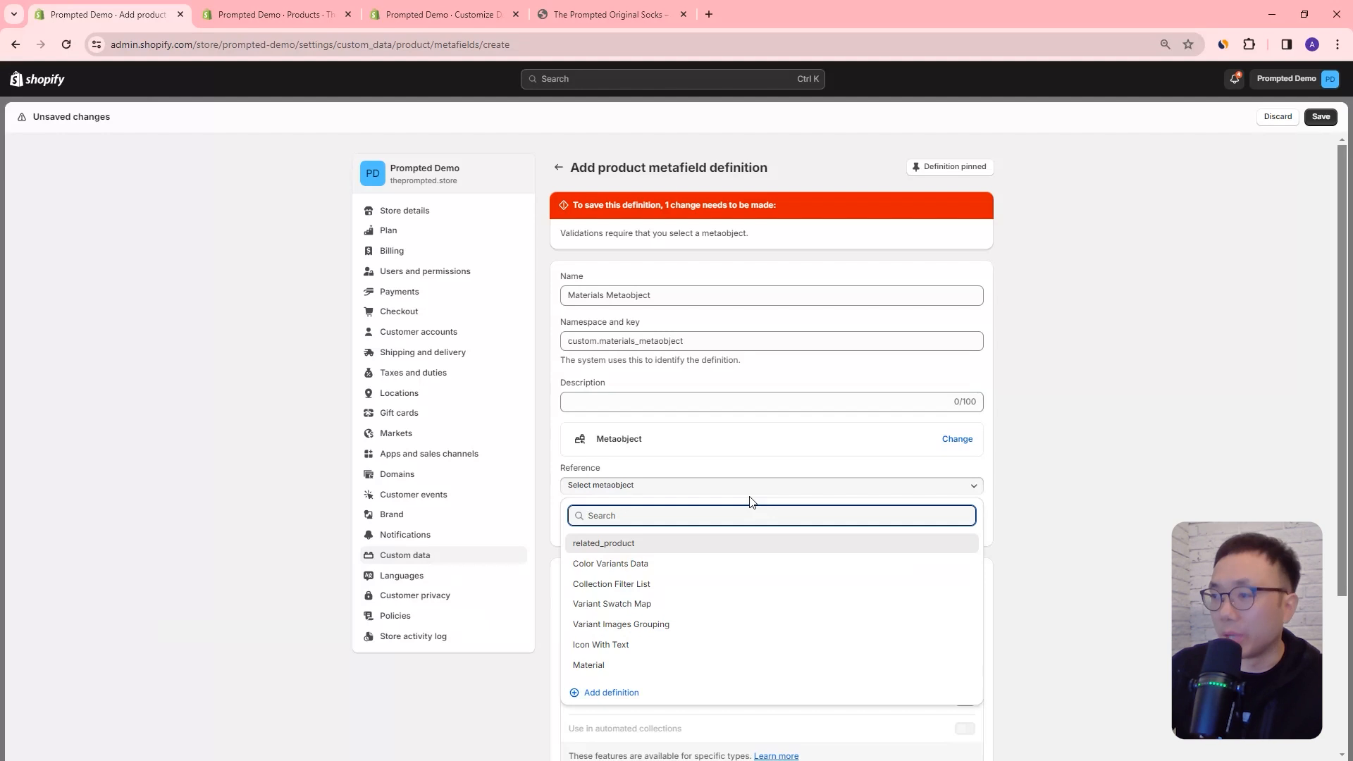
{"action": "left_click", "coordinate": [622, 667]}
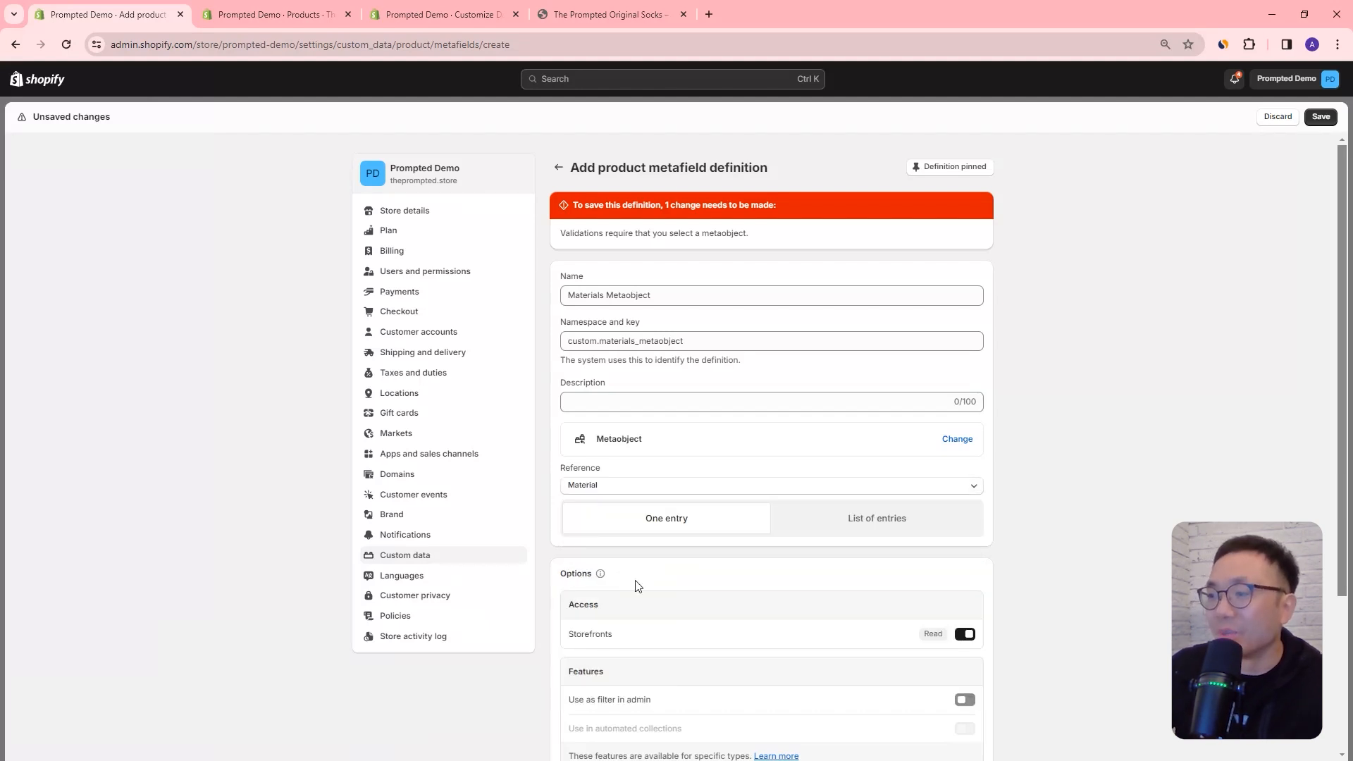
{"action": "left_click", "coordinate": [1322, 117]}
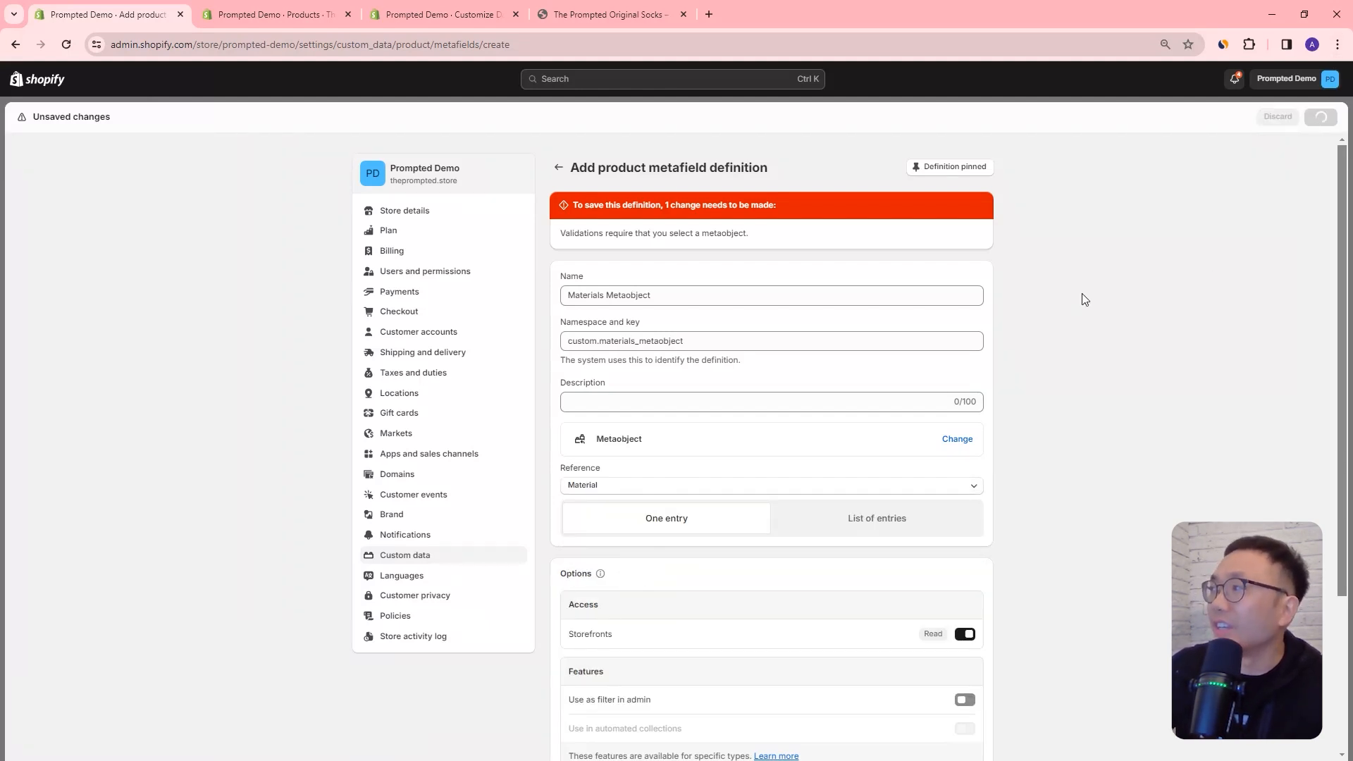
Step: Reload the T-shirt product in the admin, discarding unsaved changes, and open a new Material entry form from its Materials Metaobject metafield
{"action": "left_click", "coordinate": [295, 18]}
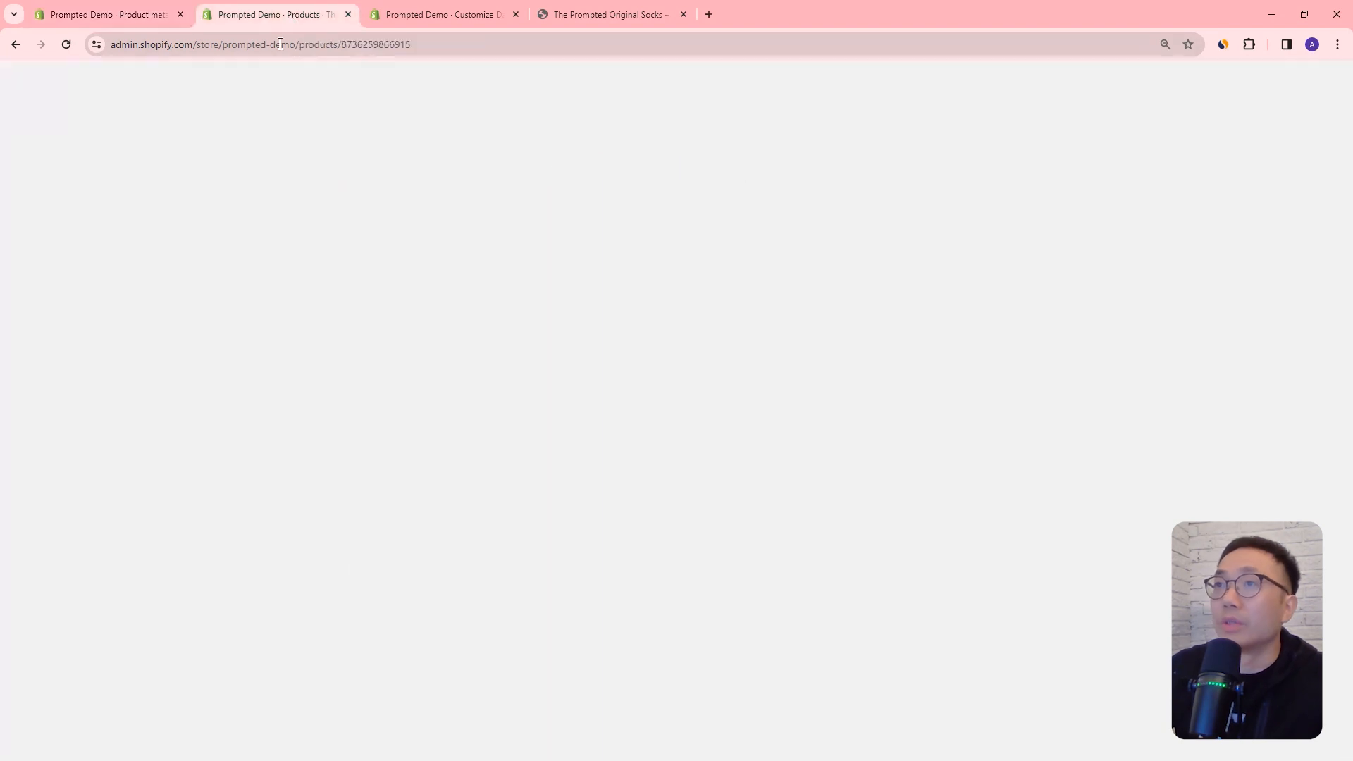
{"action": "key", "text": "F5"}
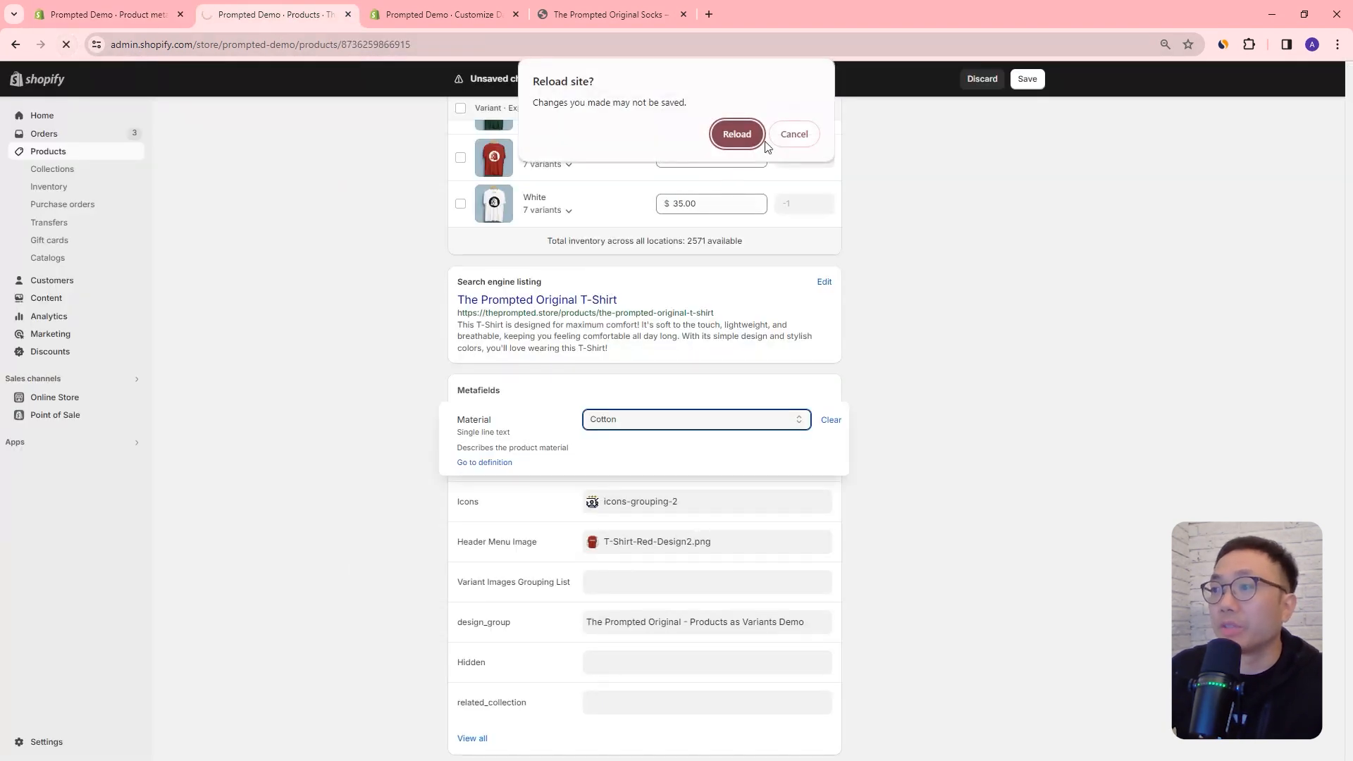
{"action": "left_click", "coordinate": [737, 134]}
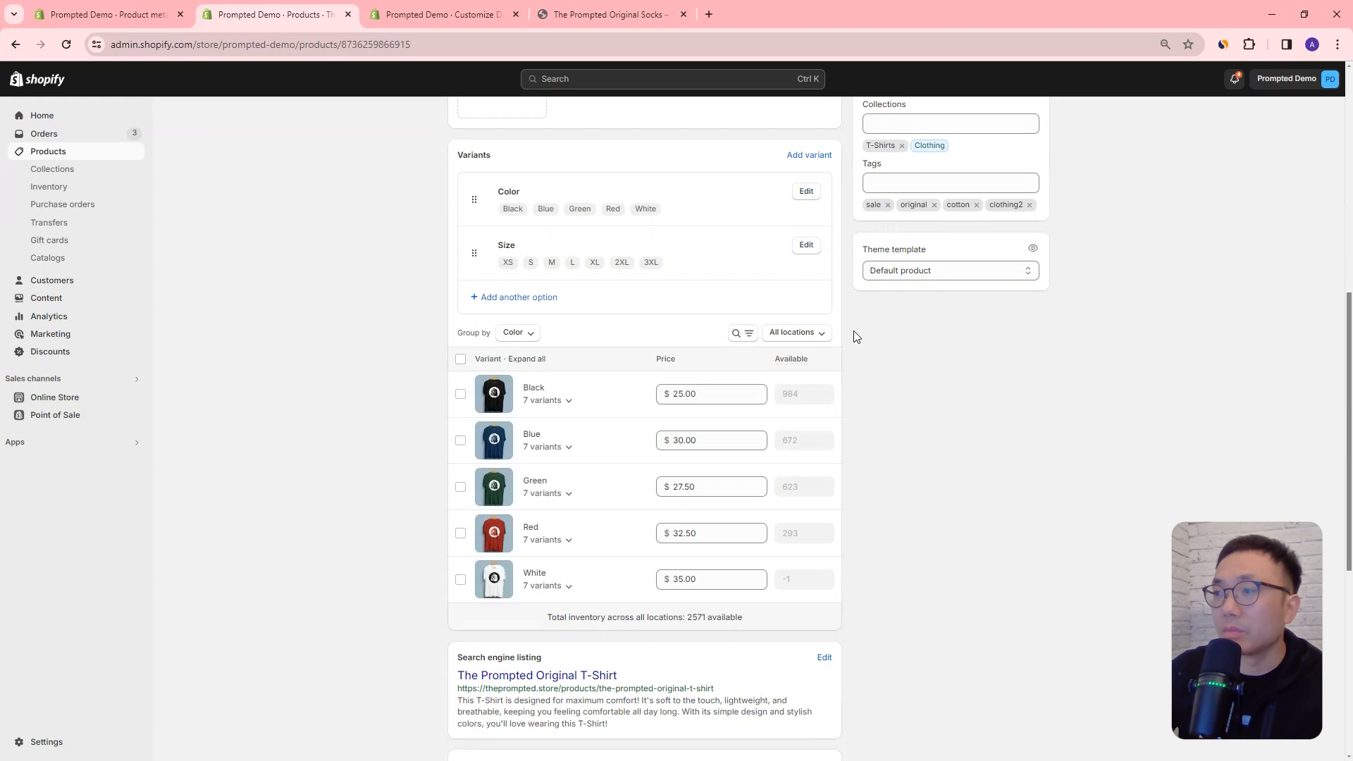
{"action": "scroll", "coordinate": [850, 335], "scroll_direction": "down", "scroll_amount": 6}
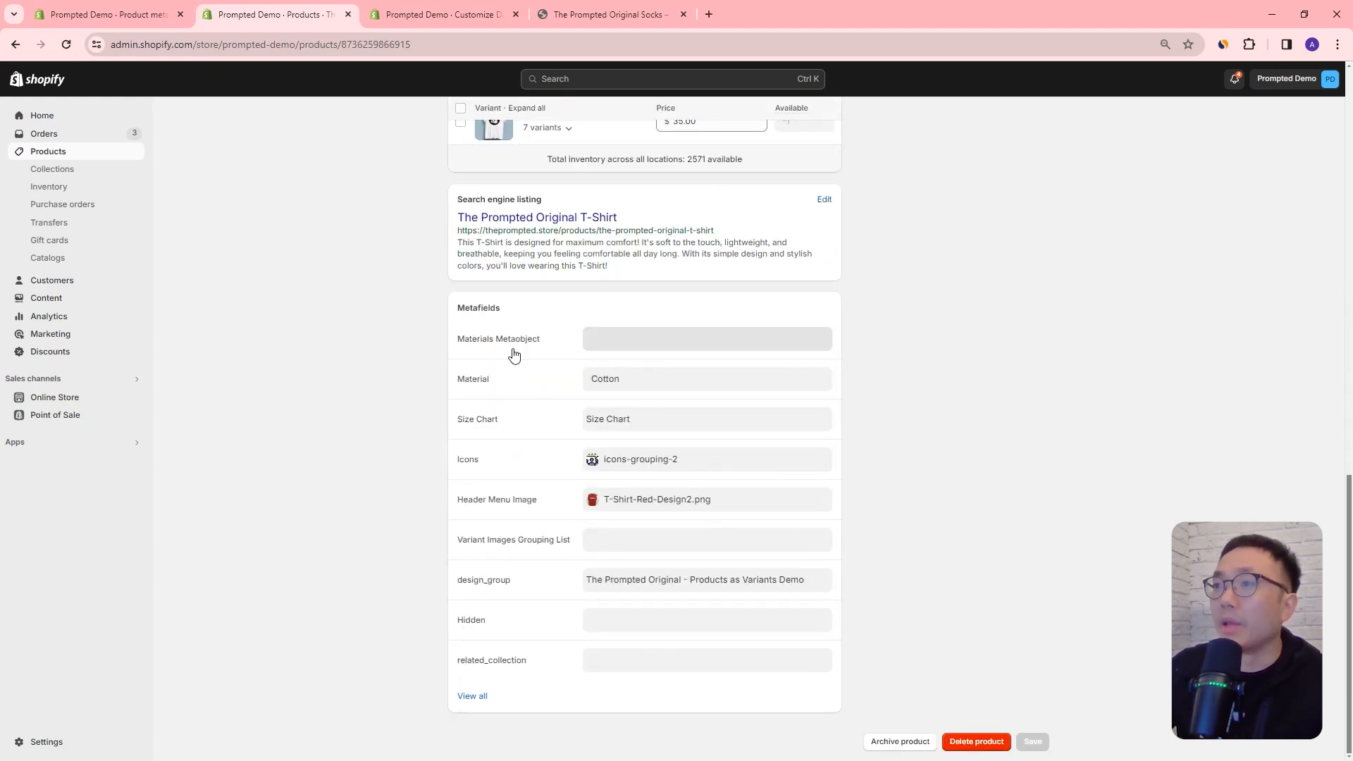
{"action": "left_click", "coordinate": [604, 342]}
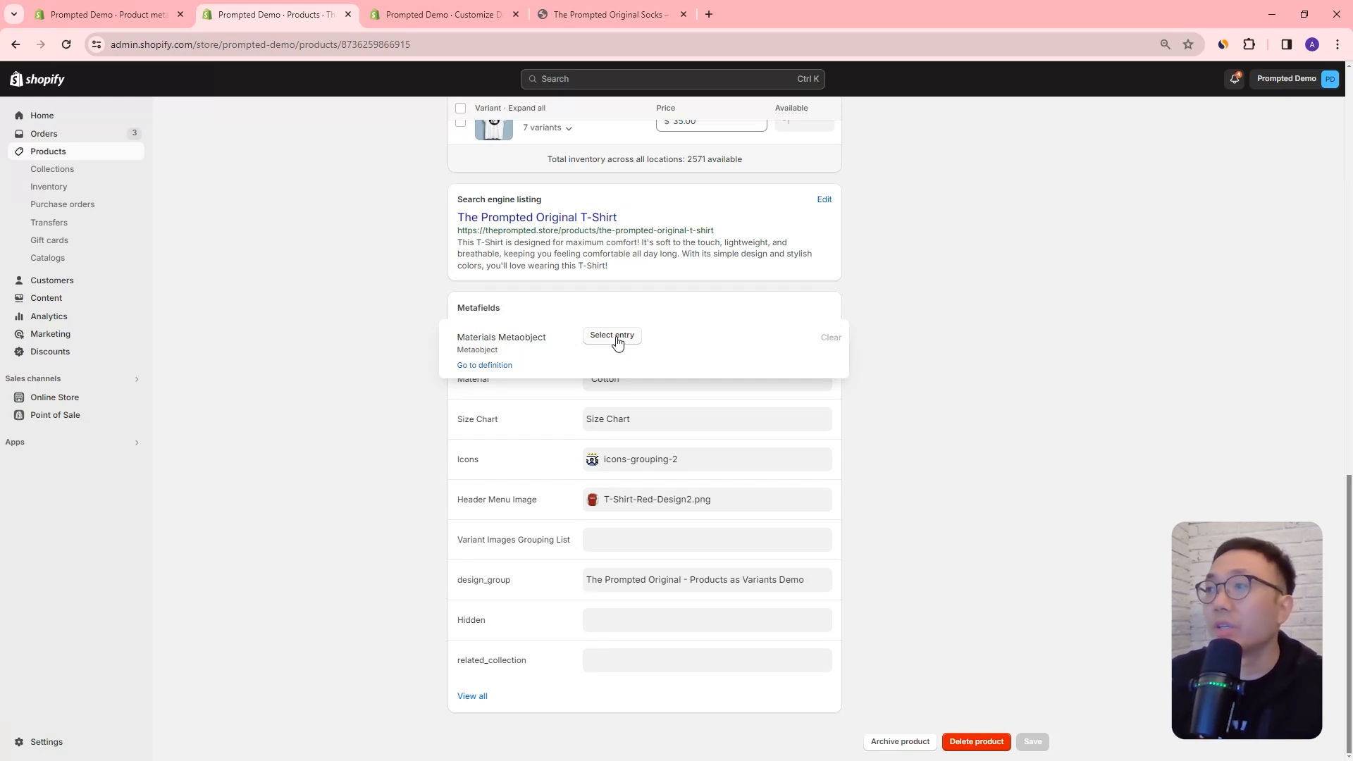
{"action": "left_click", "coordinate": [618, 343]}
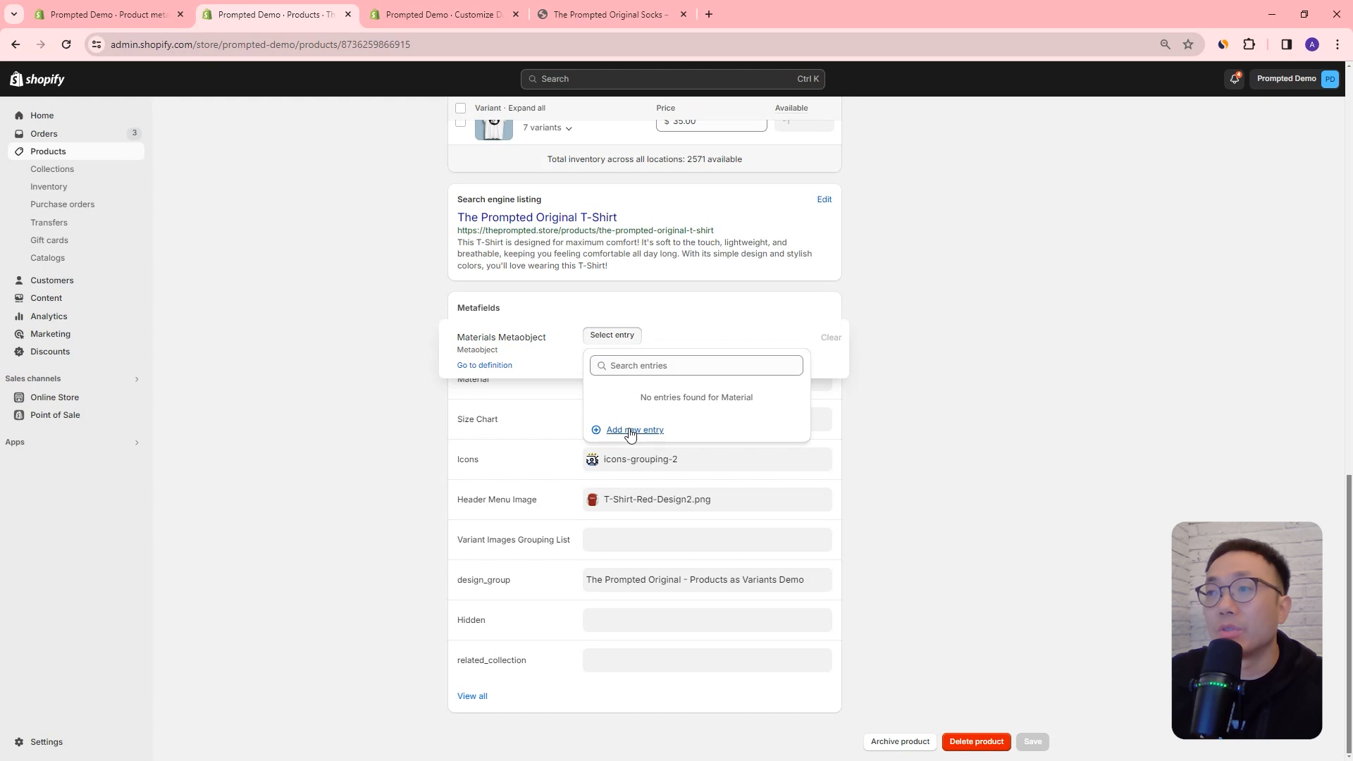
{"action": "left_click", "coordinate": [630, 430]}
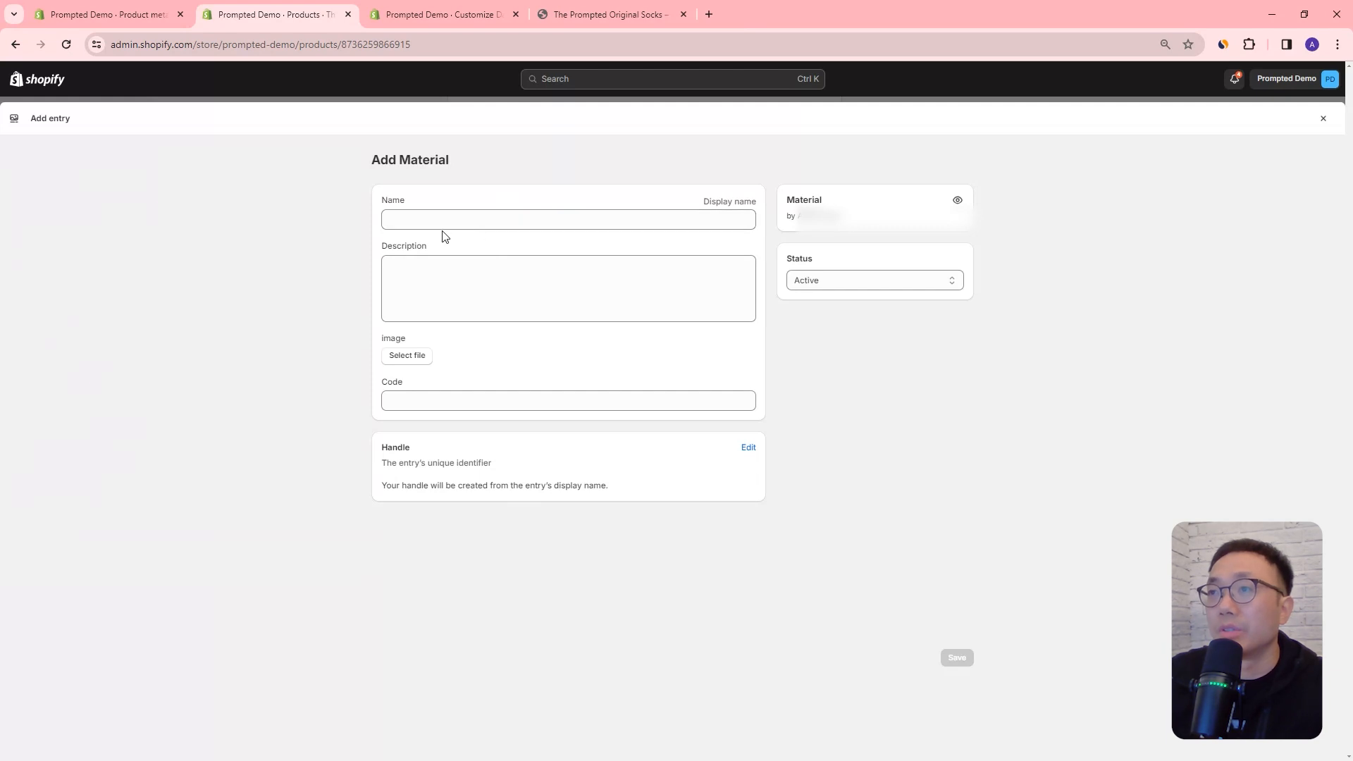
Step: Close the entry form and start a new Material entry from the store's Metaobjects content in a new browser tab
{"action": "left_click", "coordinate": [1318, 114]}
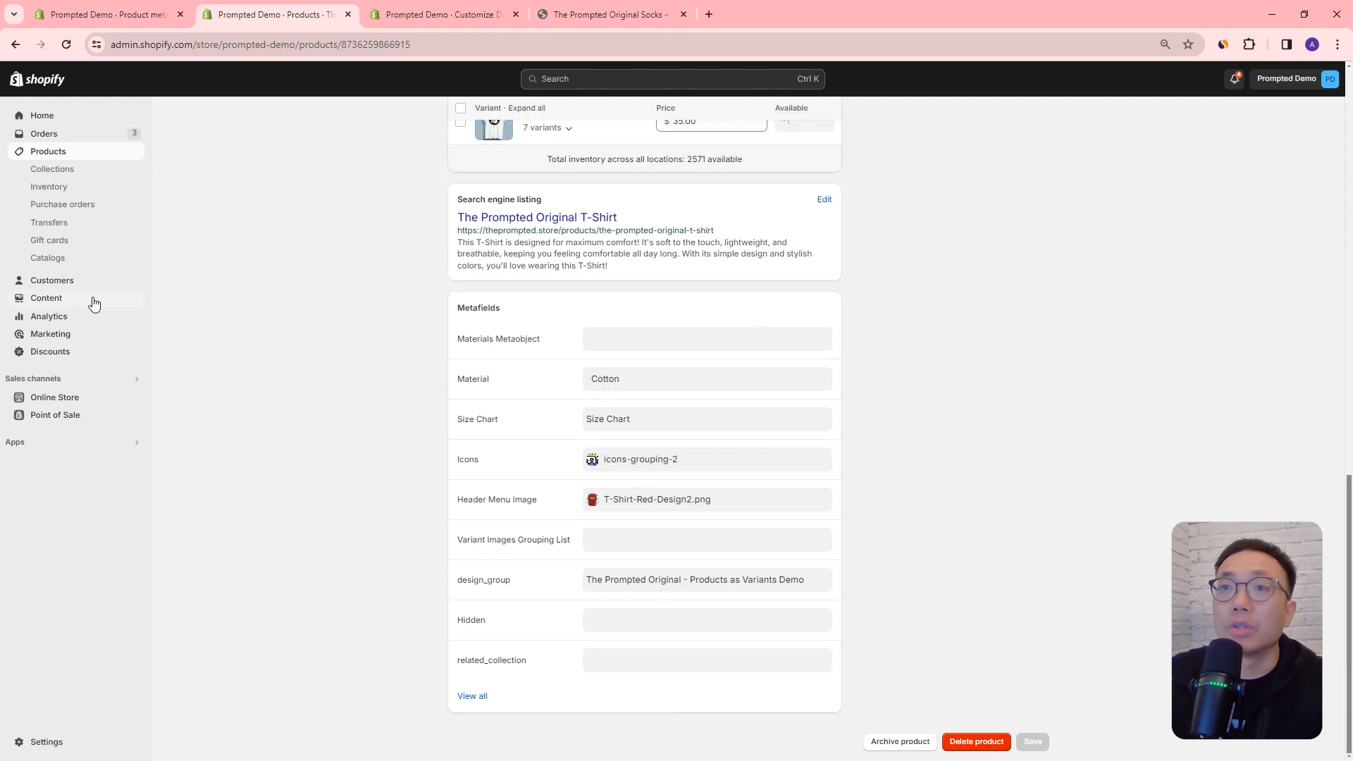
{"action": "right_click", "coordinate": [39, 303]}
{"action": "left_click", "coordinate": [74, 311]}
{"action": "left_click", "coordinate": [458, 16]}
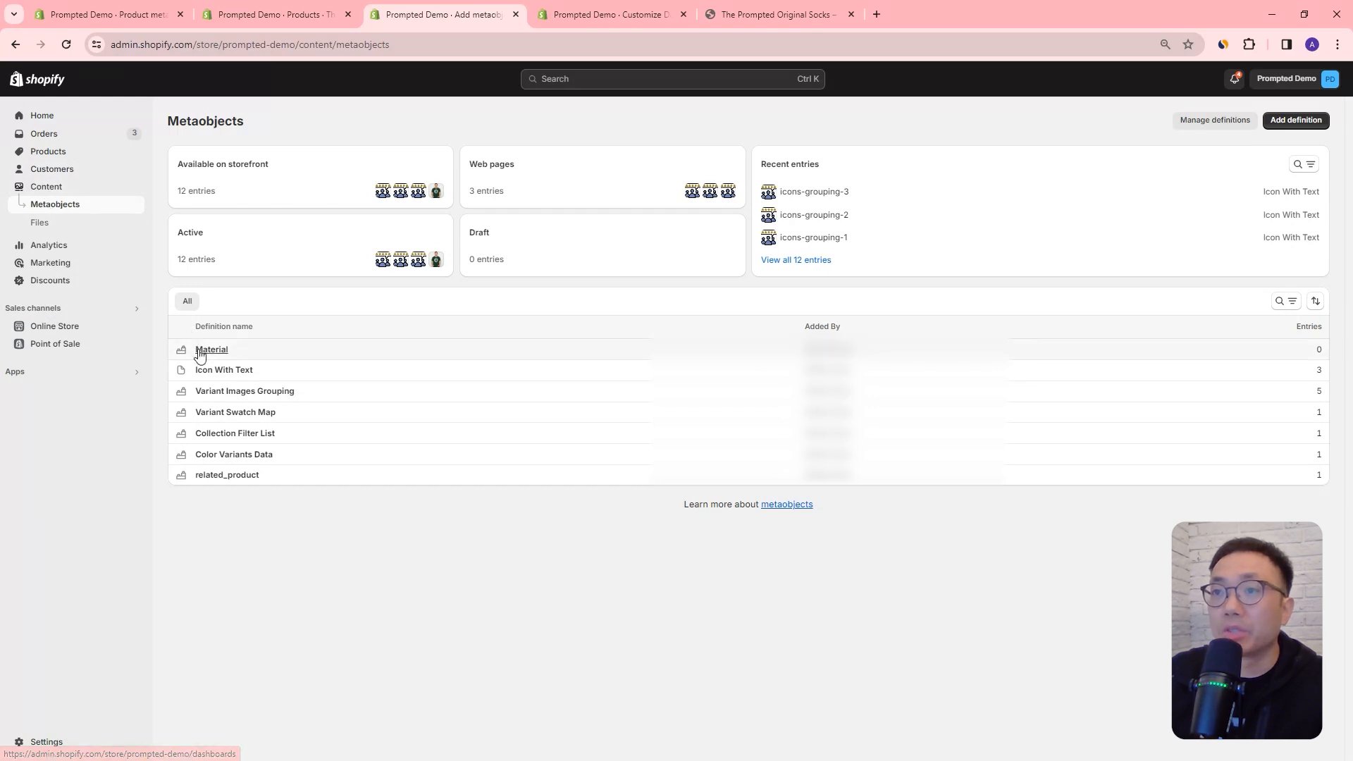
{"action": "left_click", "coordinate": [205, 353]}
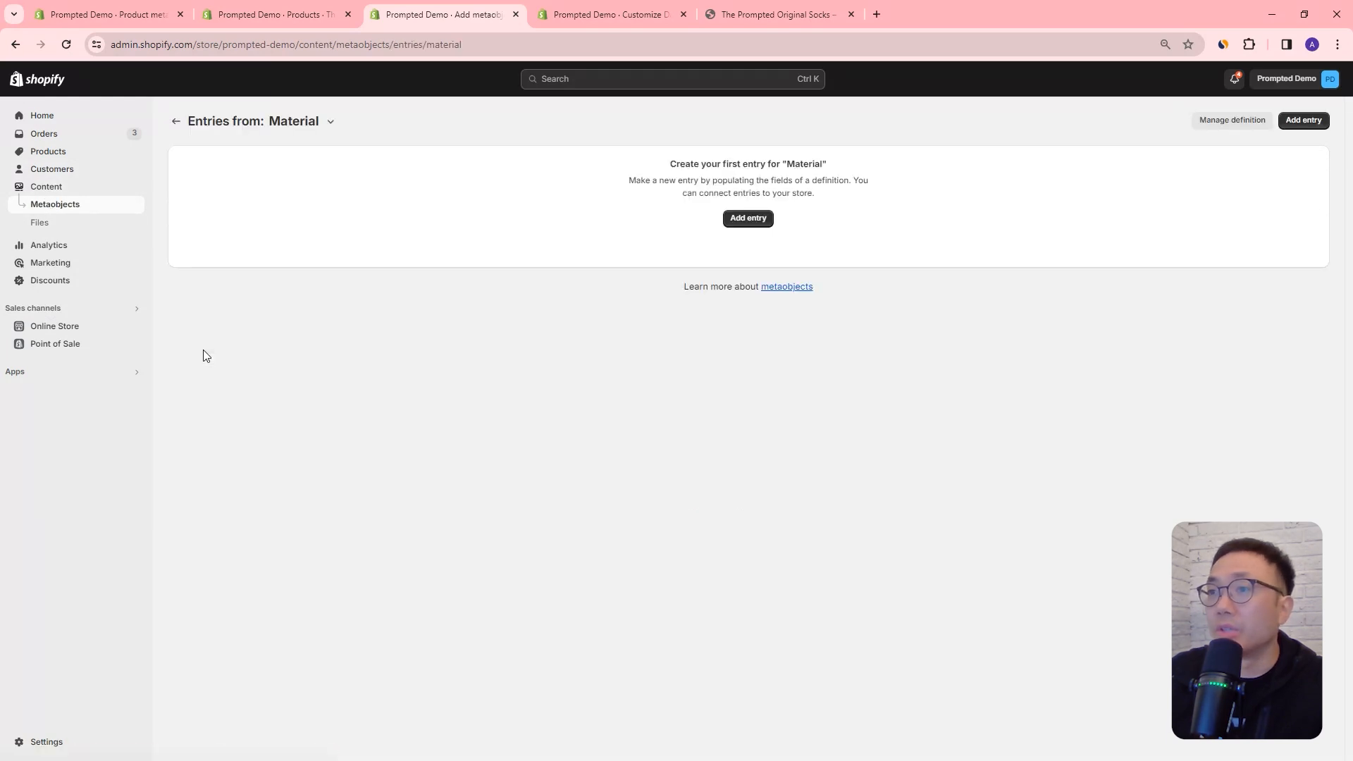
{"action": "left_click", "coordinate": [757, 352]}
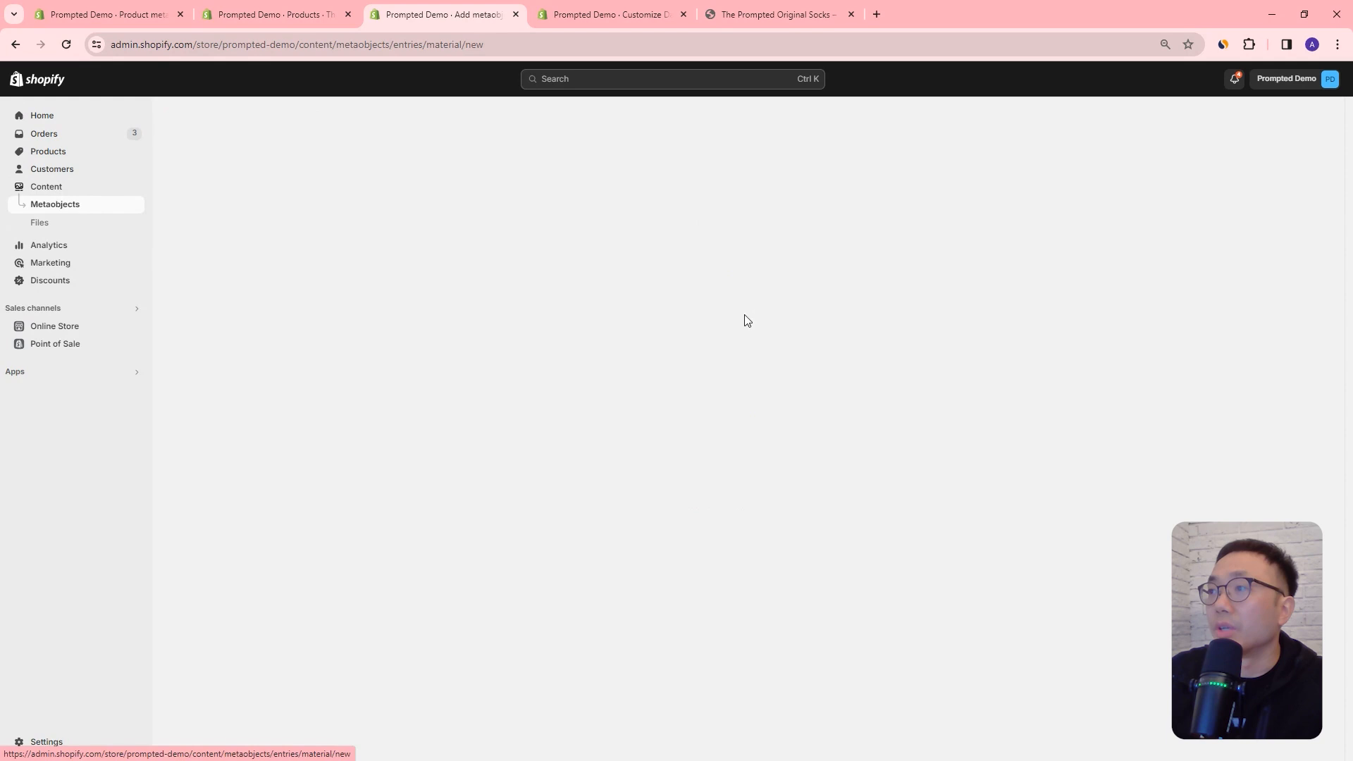
Step: Name the entry Cotton, describe it as "Super soft fabric that's very comfortable", and choose the 100_Cotton-V2 file as its image
{"action": "type", "text": "Cotton"}
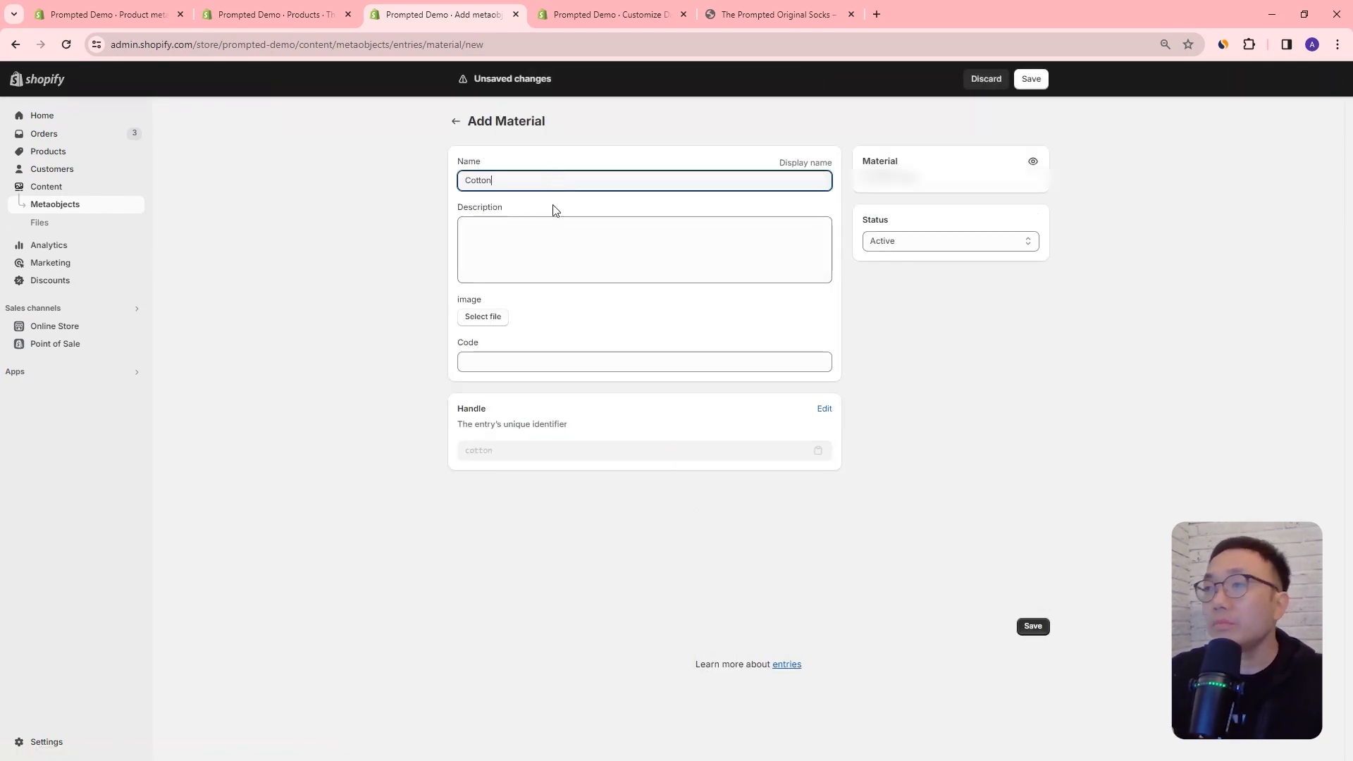
{"action": "left_click", "coordinate": [545, 227]}
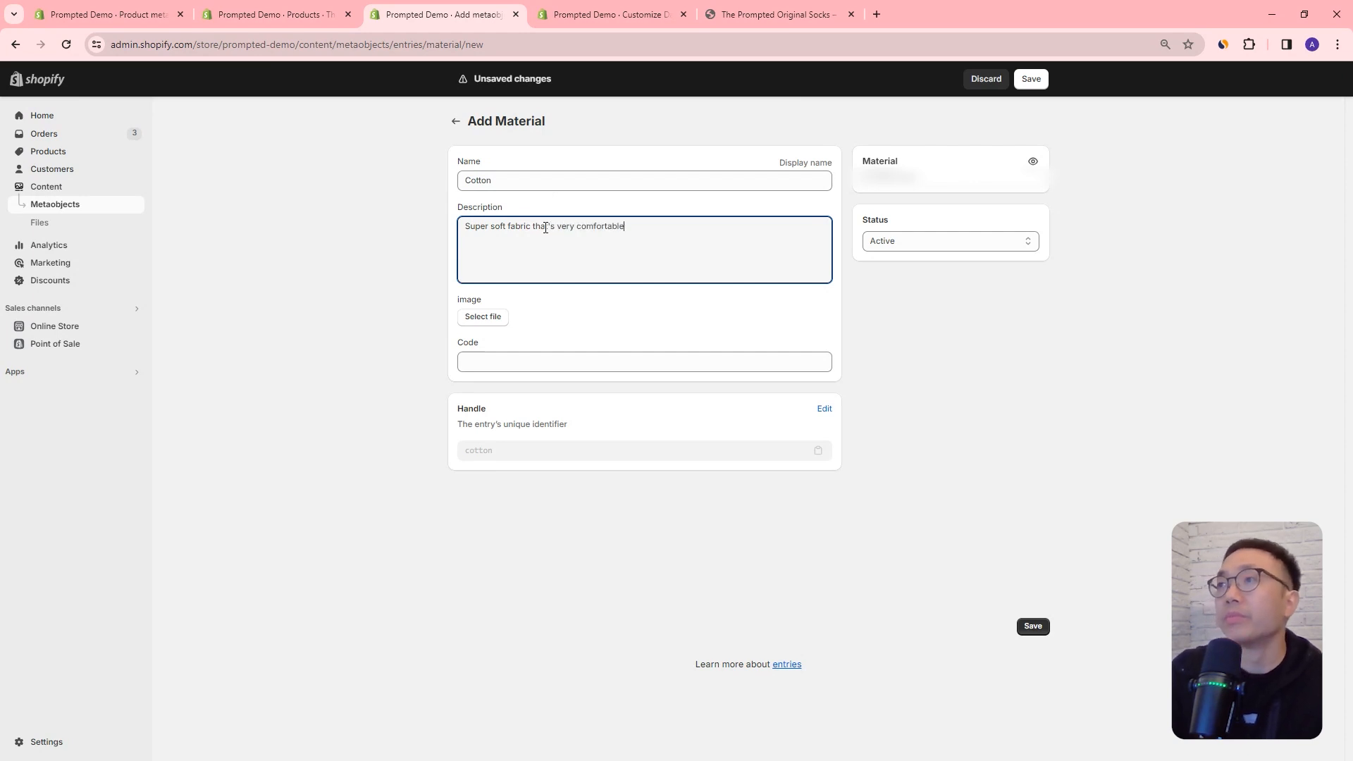
{"action": "left_click", "coordinate": [484, 319]}
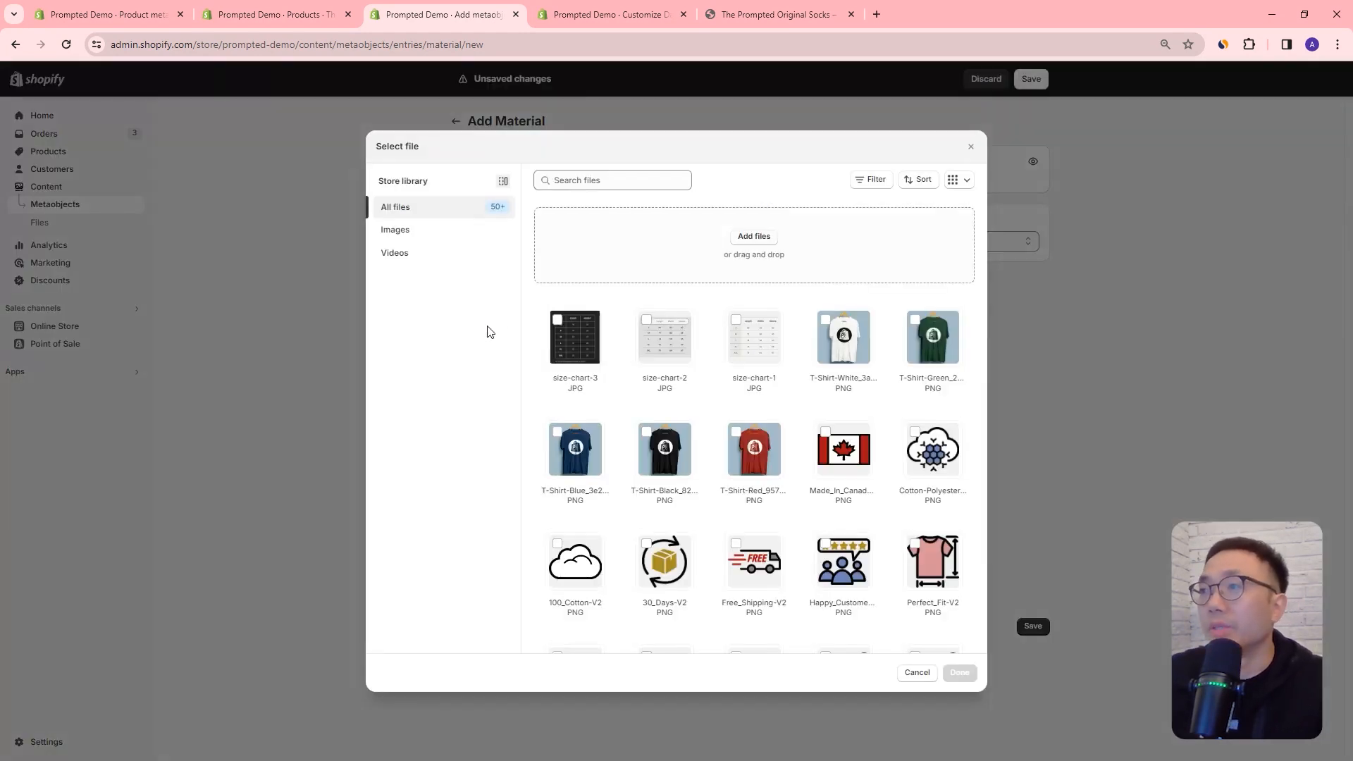
{"action": "left_click", "coordinate": [638, 178]}
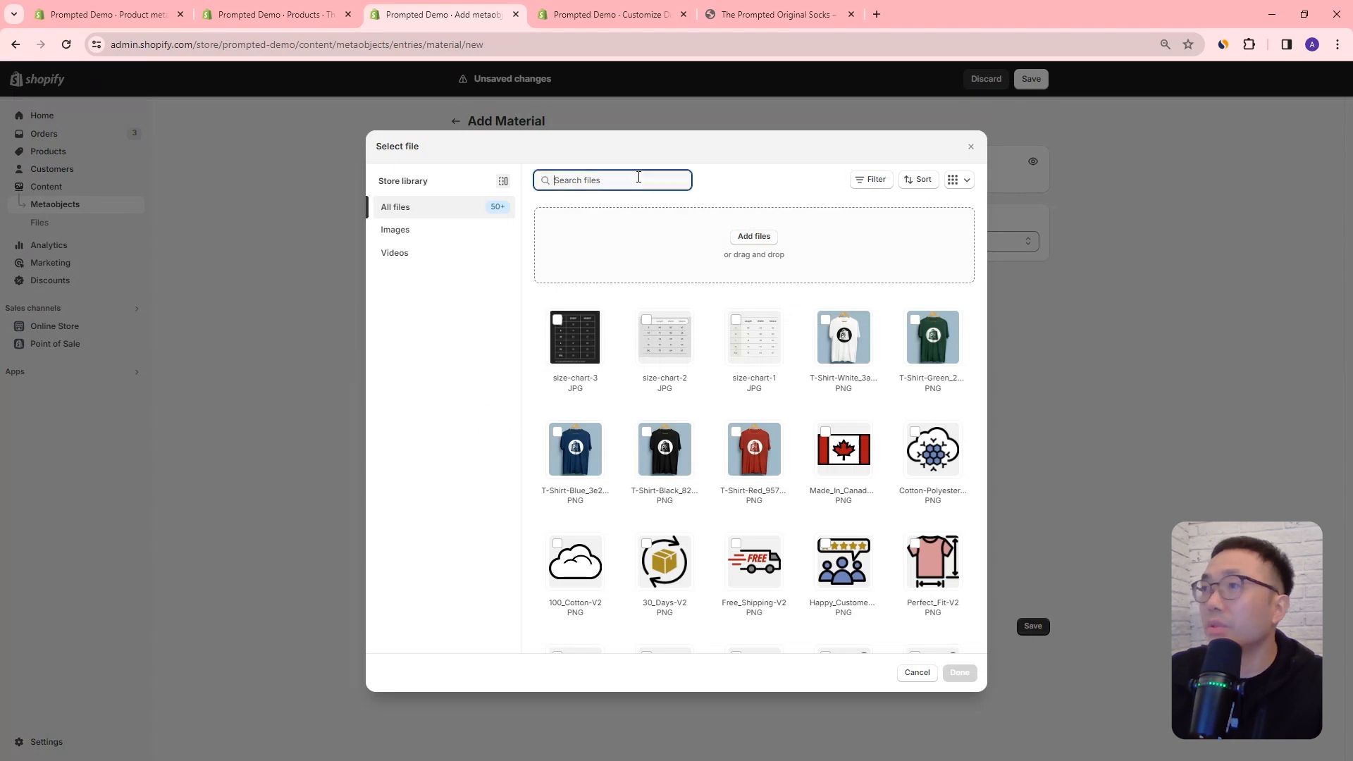
{"action": "type", "text": "cotton"}
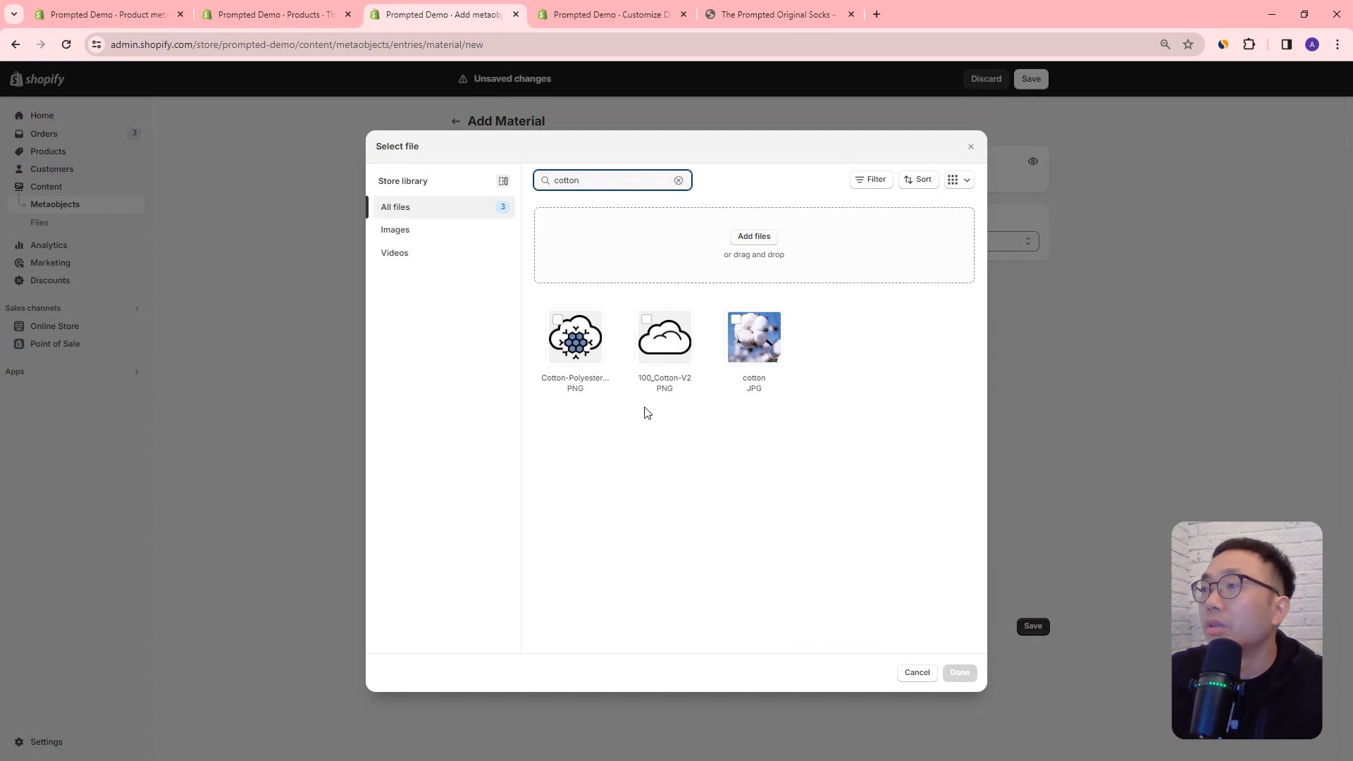
{"action": "left_click", "coordinate": [663, 341]}
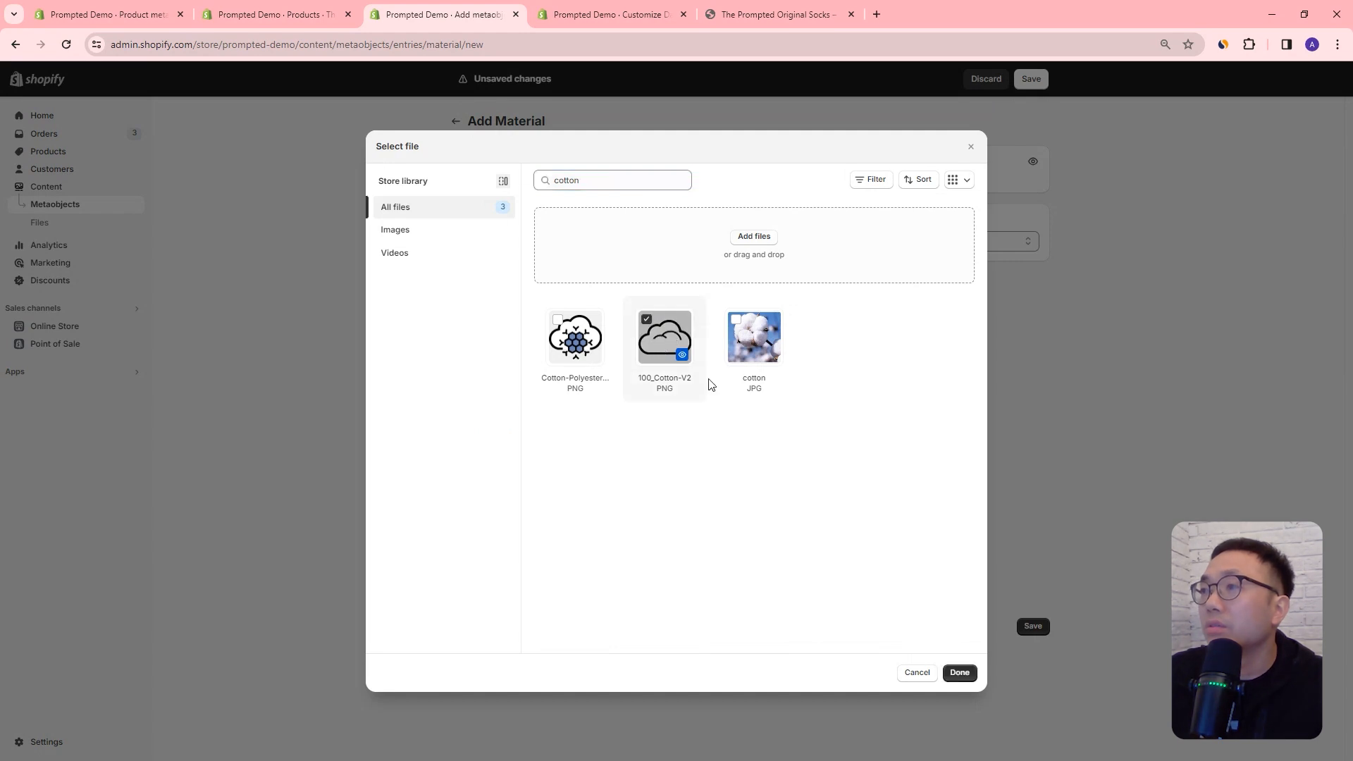
{"action": "left_click", "coordinate": [960, 673]}
Step: Set the Cotton entry's Code to 12345, save it, and return to the Material entries list
{"action": "left_click", "coordinate": [579, 368]}
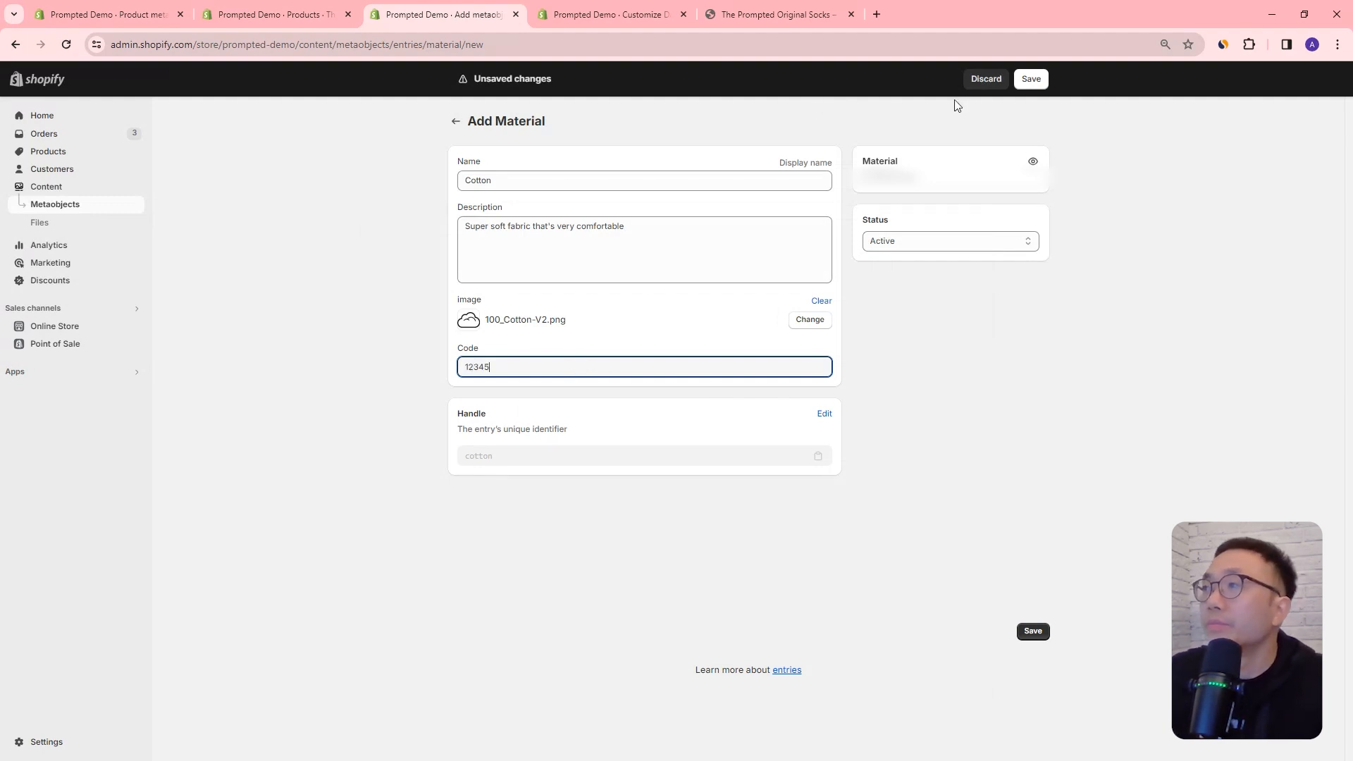
{"action": "left_click", "coordinate": [1031, 79]}
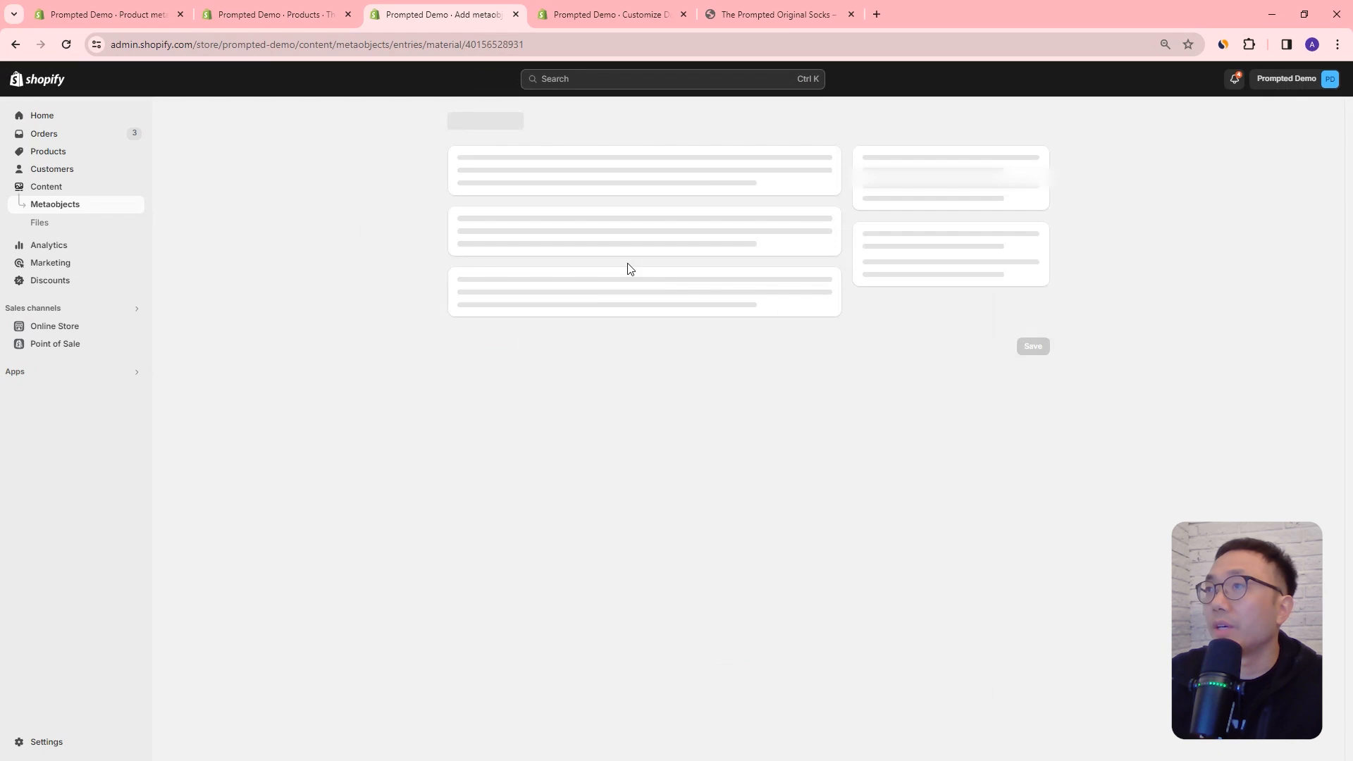
{"action": "left_click", "coordinate": [456, 121]}
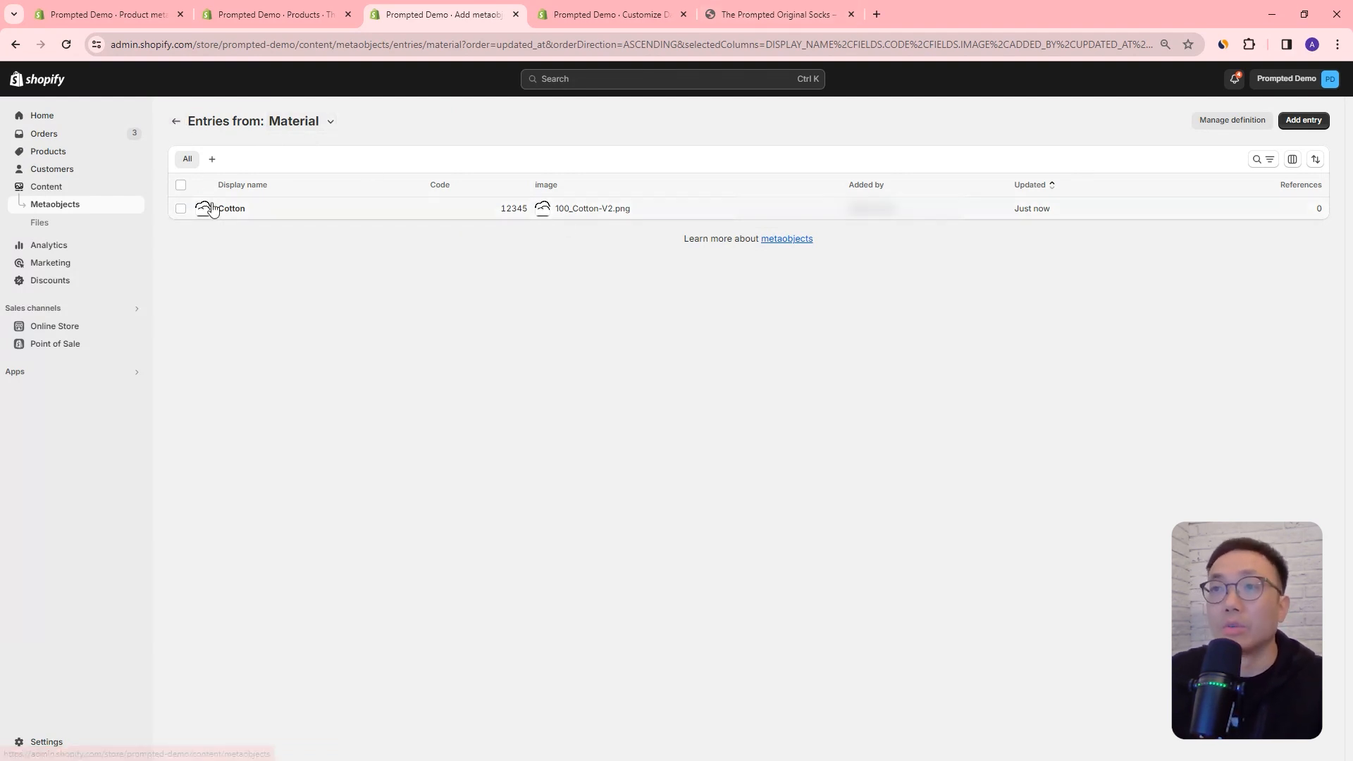
Step: Open the saved Cotton entry and review its name, description, image and code fields
{"action": "left_click", "coordinate": [234, 211]}
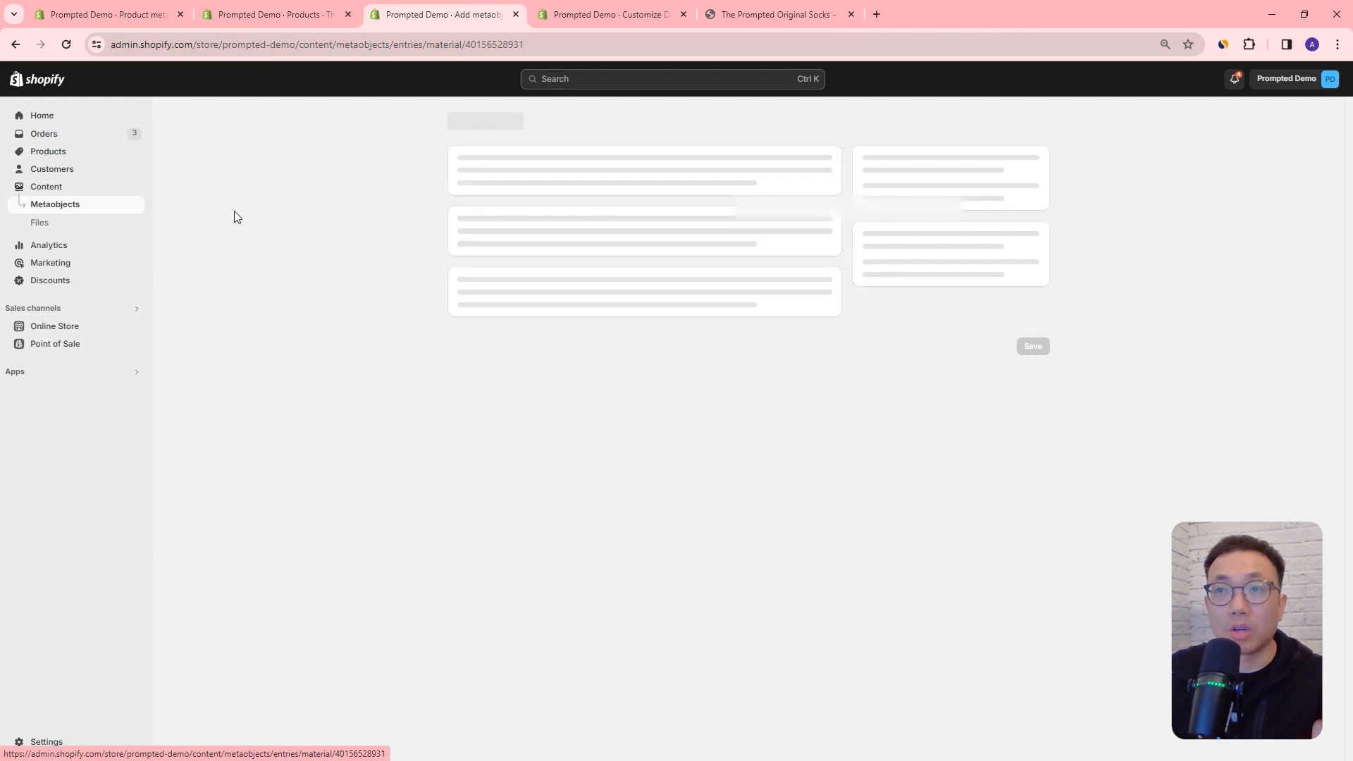
{"action": "left_click", "coordinate": [516, 185]}
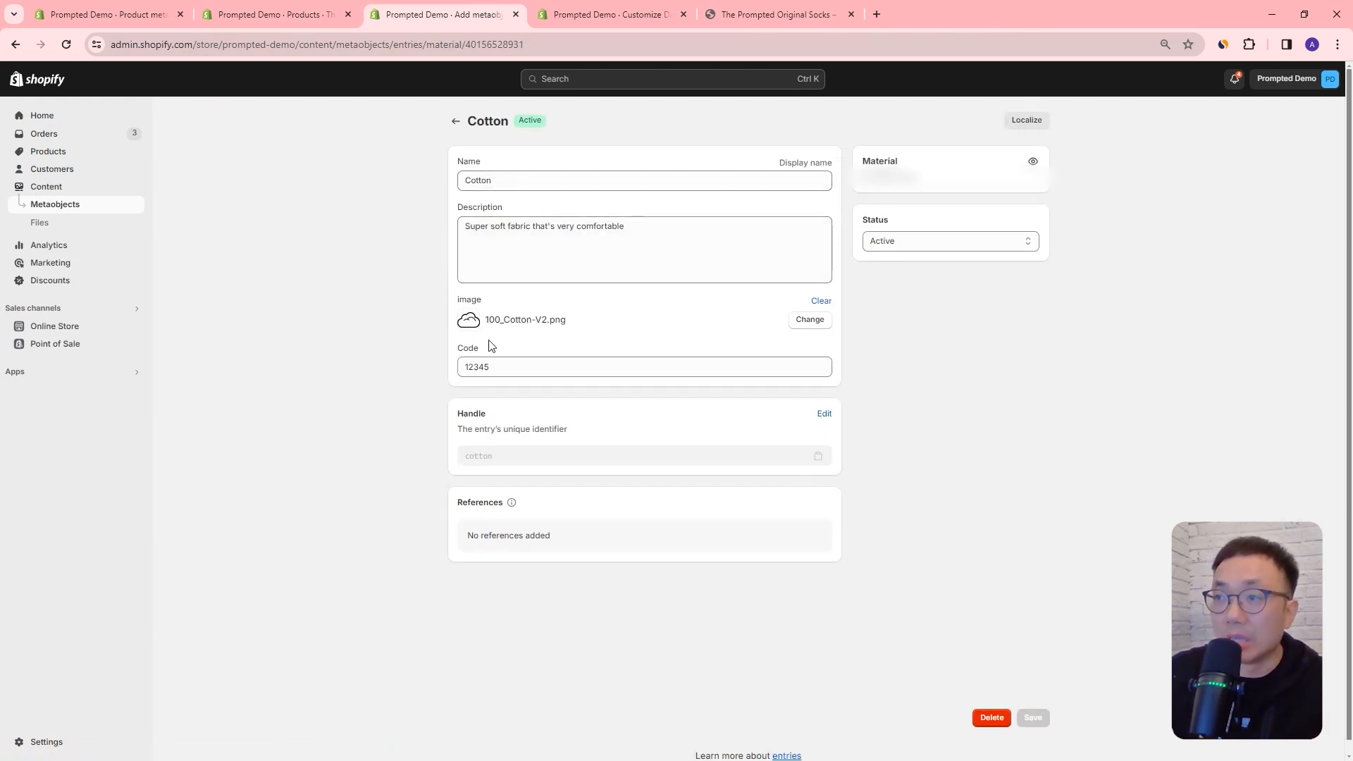
{"action": "left_click", "coordinate": [456, 121]}
{"action": "left_click", "coordinate": [227, 233]}
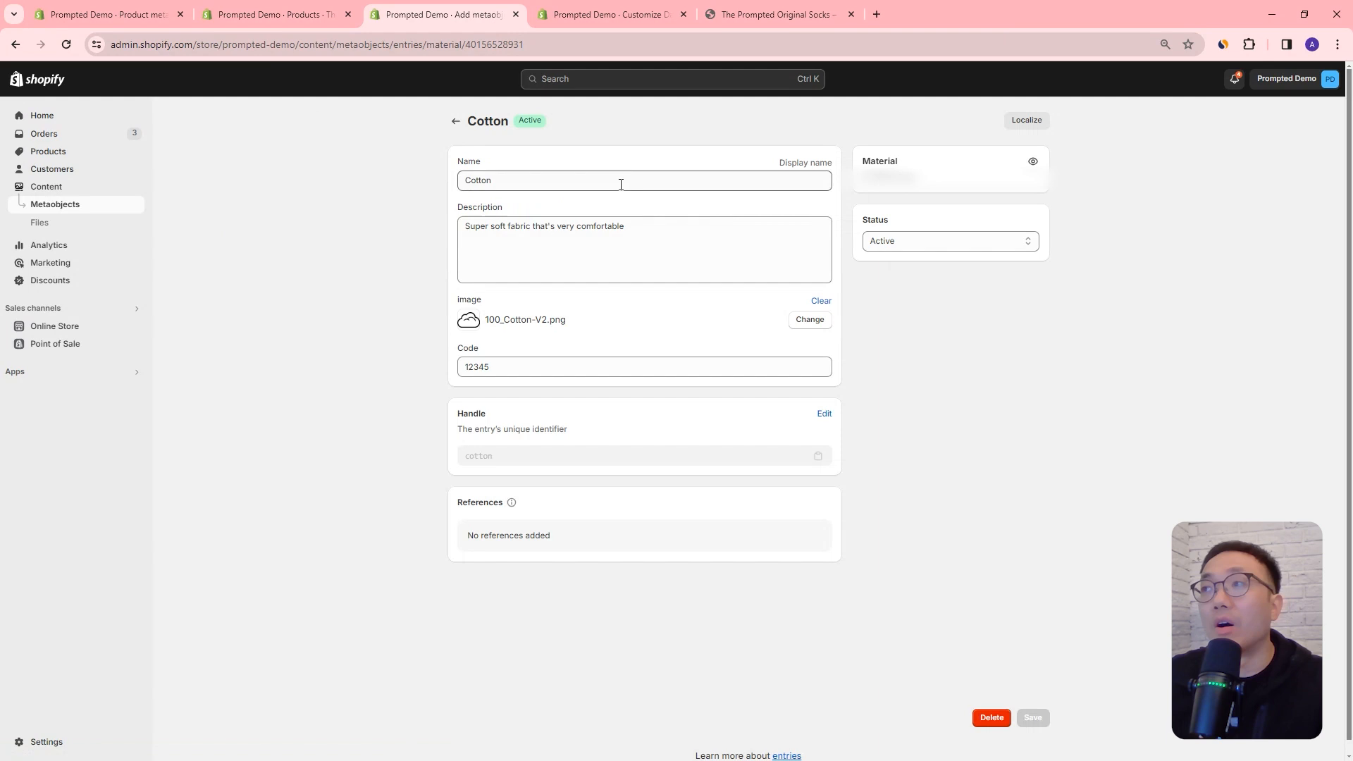
Step: Reload the T-shirt product in the admin, assign the Cotton entry to its Materials Metaobject metafield, and save the product
{"action": "left_click", "coordinate": [286, 14]}
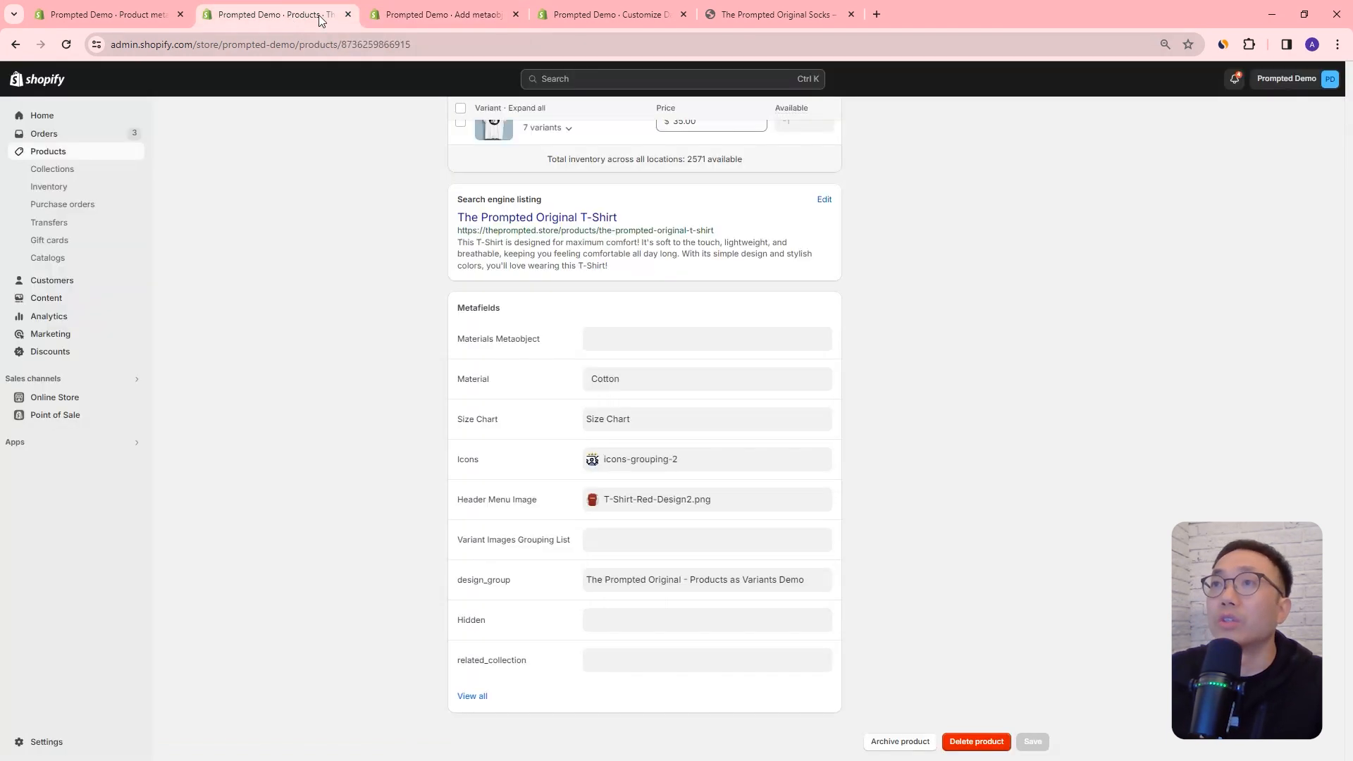
{"action": "left_click", "coordinate": [66, 43]}
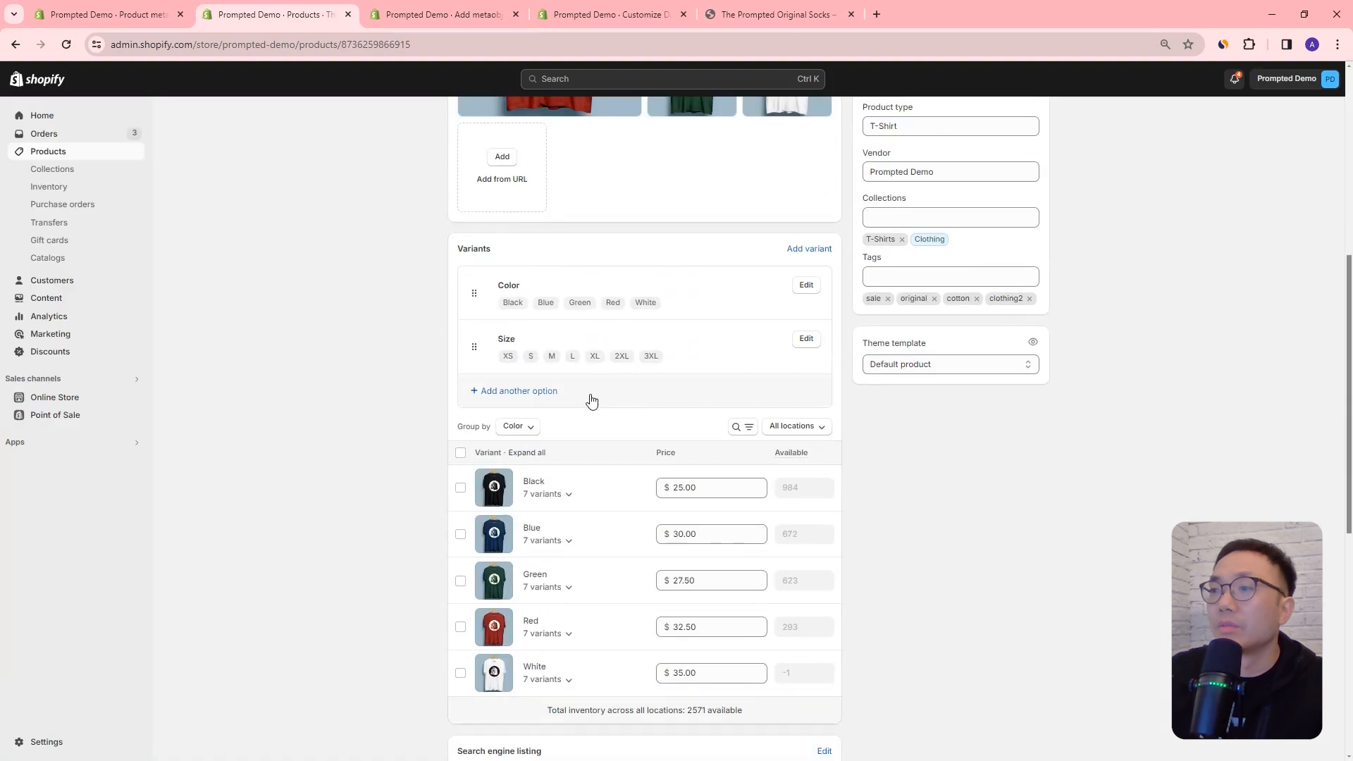
{"action": "scroll", "coordinate": [600, 399], "scroll_direction": "down", "scroll_amount": 4}
{"action": "scroll", "coordinate": [599, 400], "scroll_direction": "down", "scroll_amount": 3}
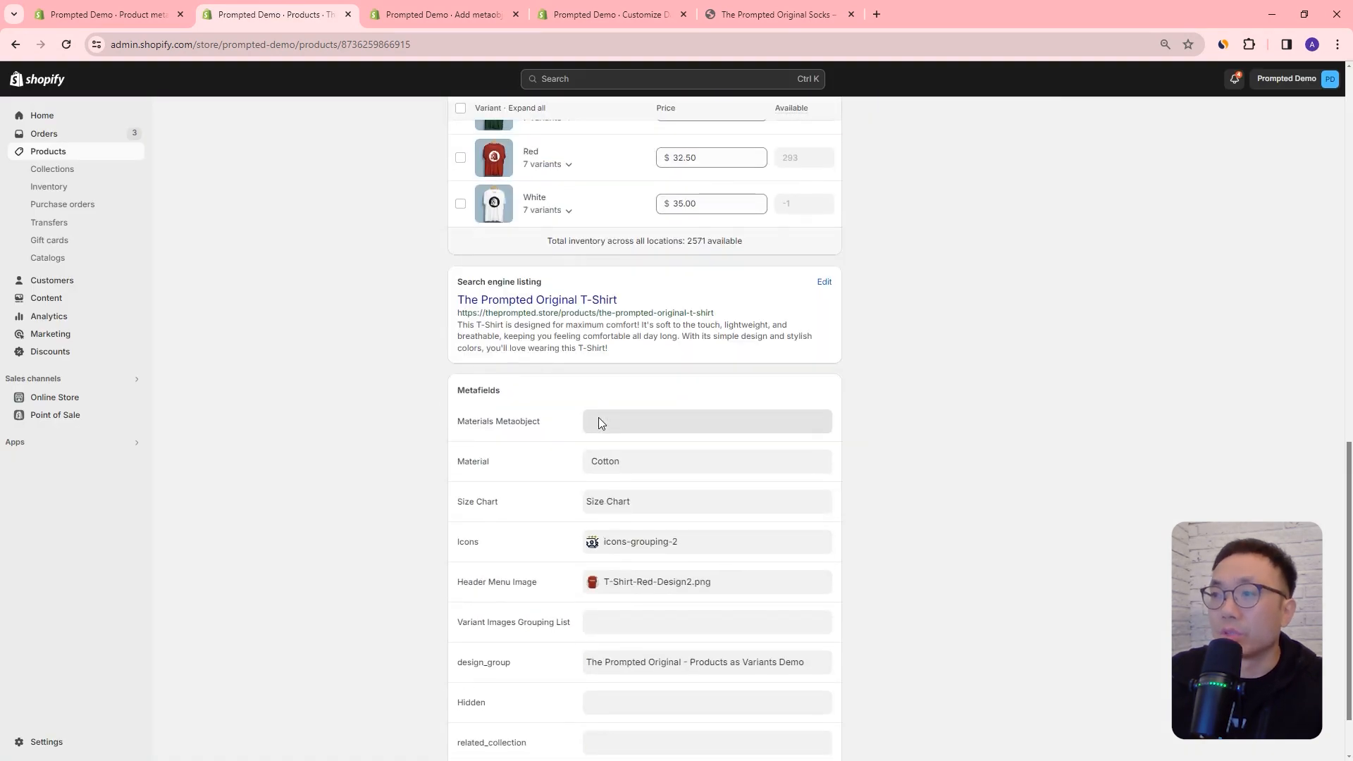
{"action": "left_click", "coordinate": [599, 423]}
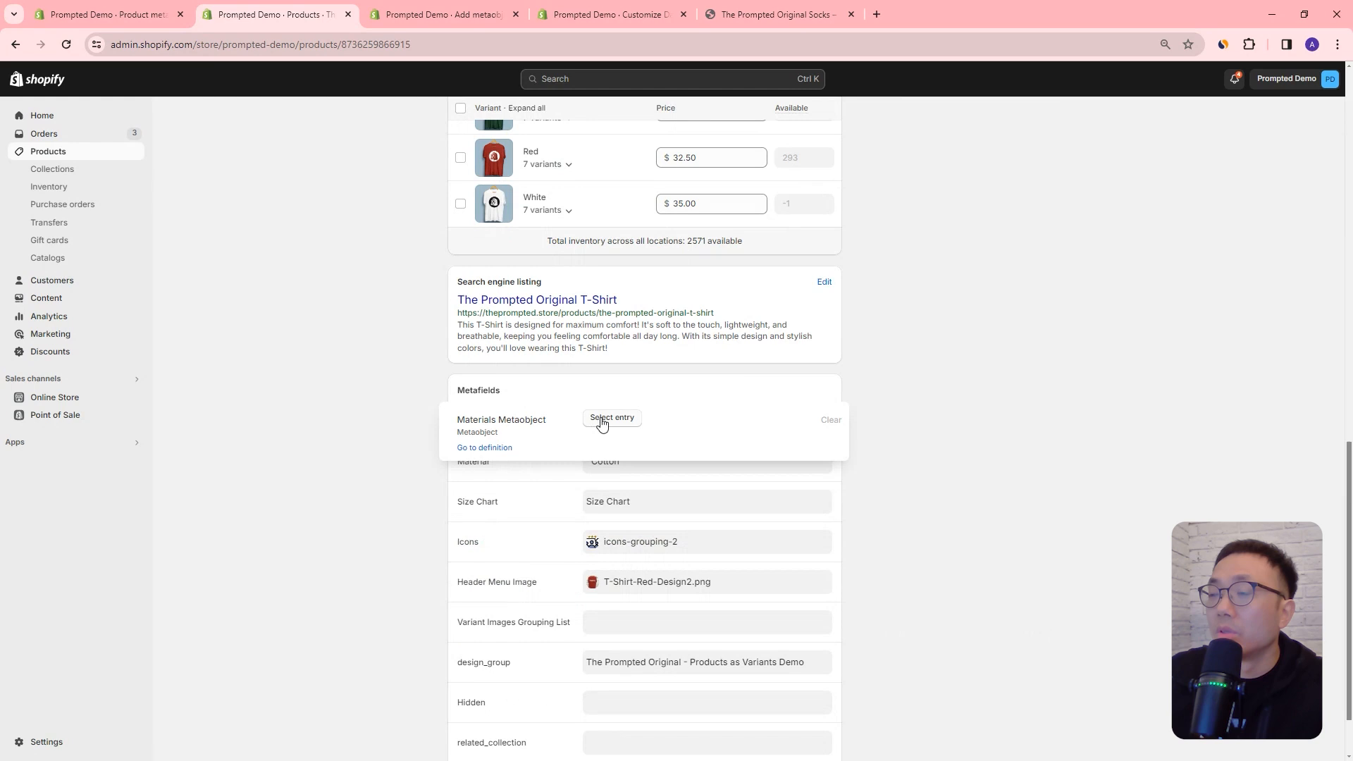
{"action": "left_click", "coordinate": [603, 419]}
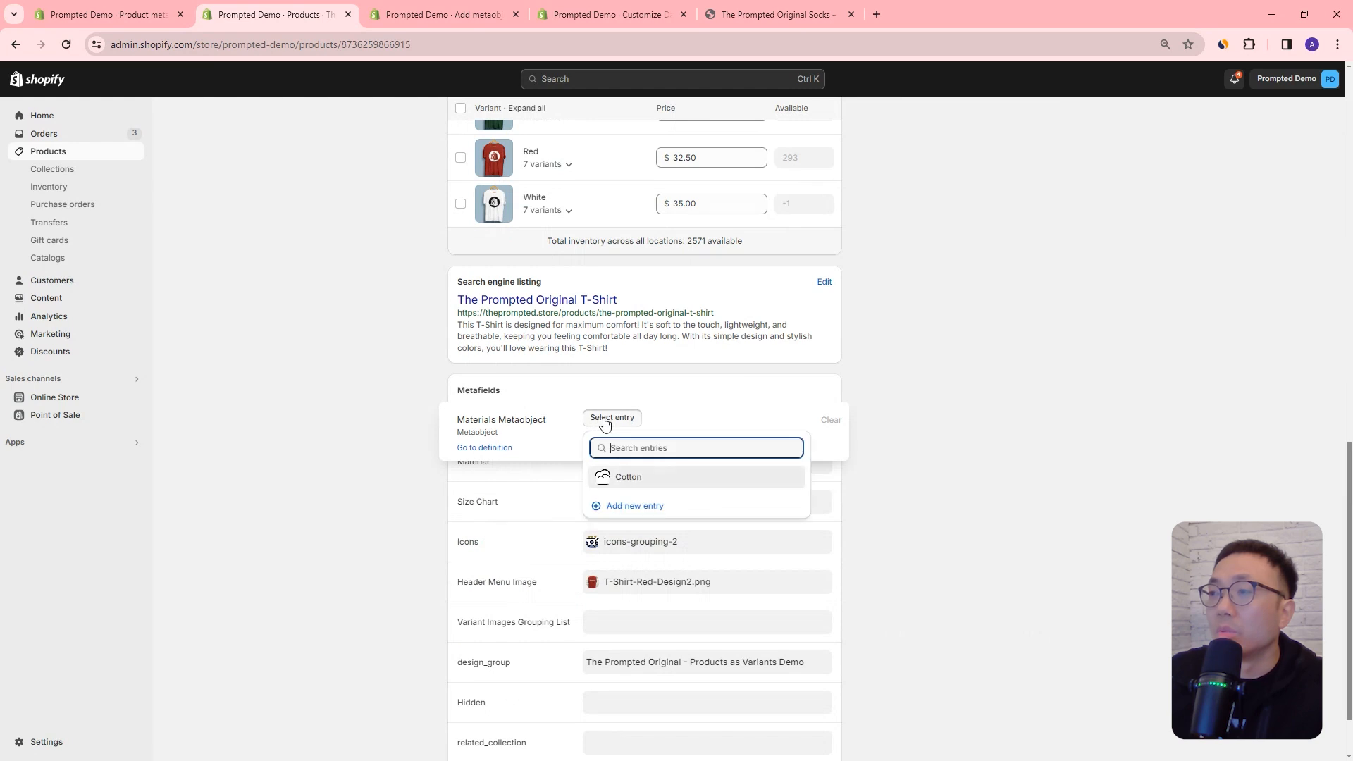
{"action": "left_click", "coordinate": [624, 477]}
{"action": "left_click", "coordinate": [1025, 80]}
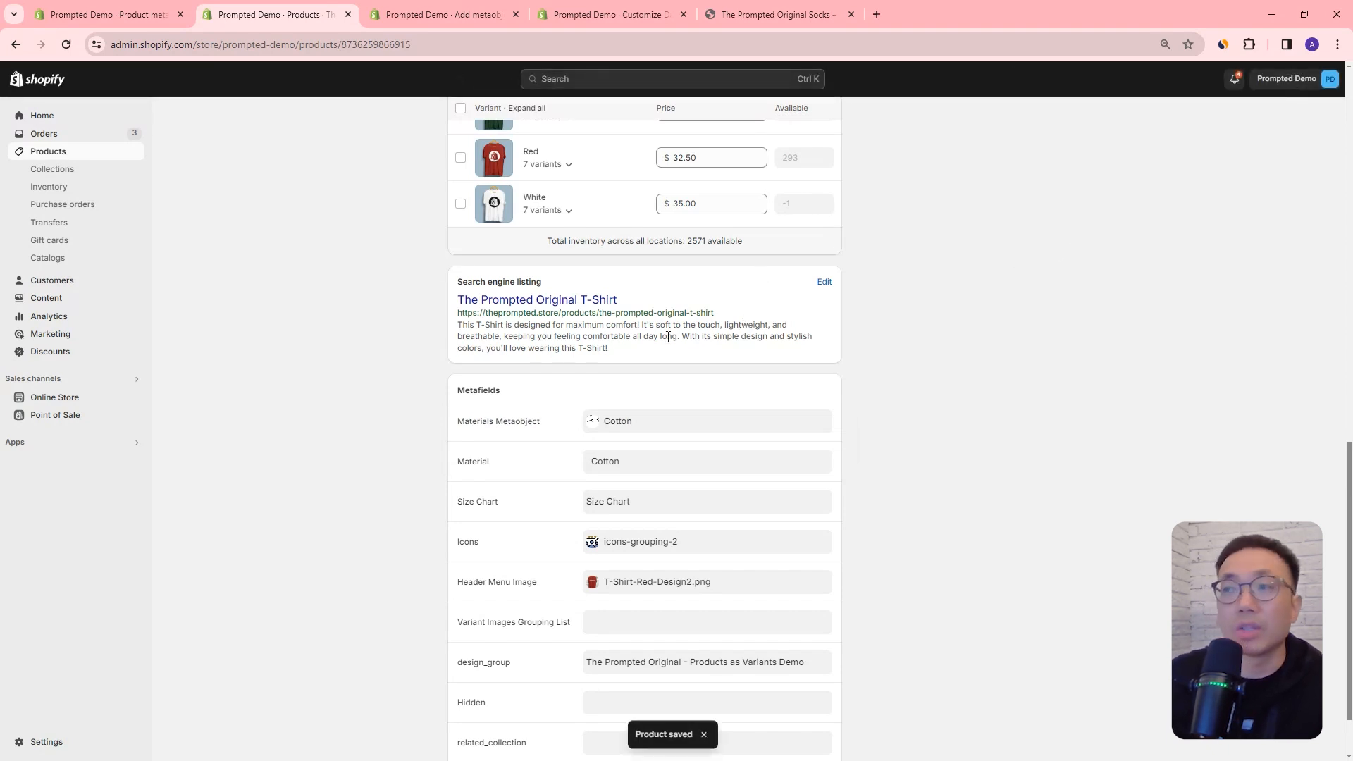
Step: Reload the theme editor's Default product template, discarding unsaved changes, and expand the collapsible row in the preview
{"action": "left_click", "coordinate": [574, 14]}
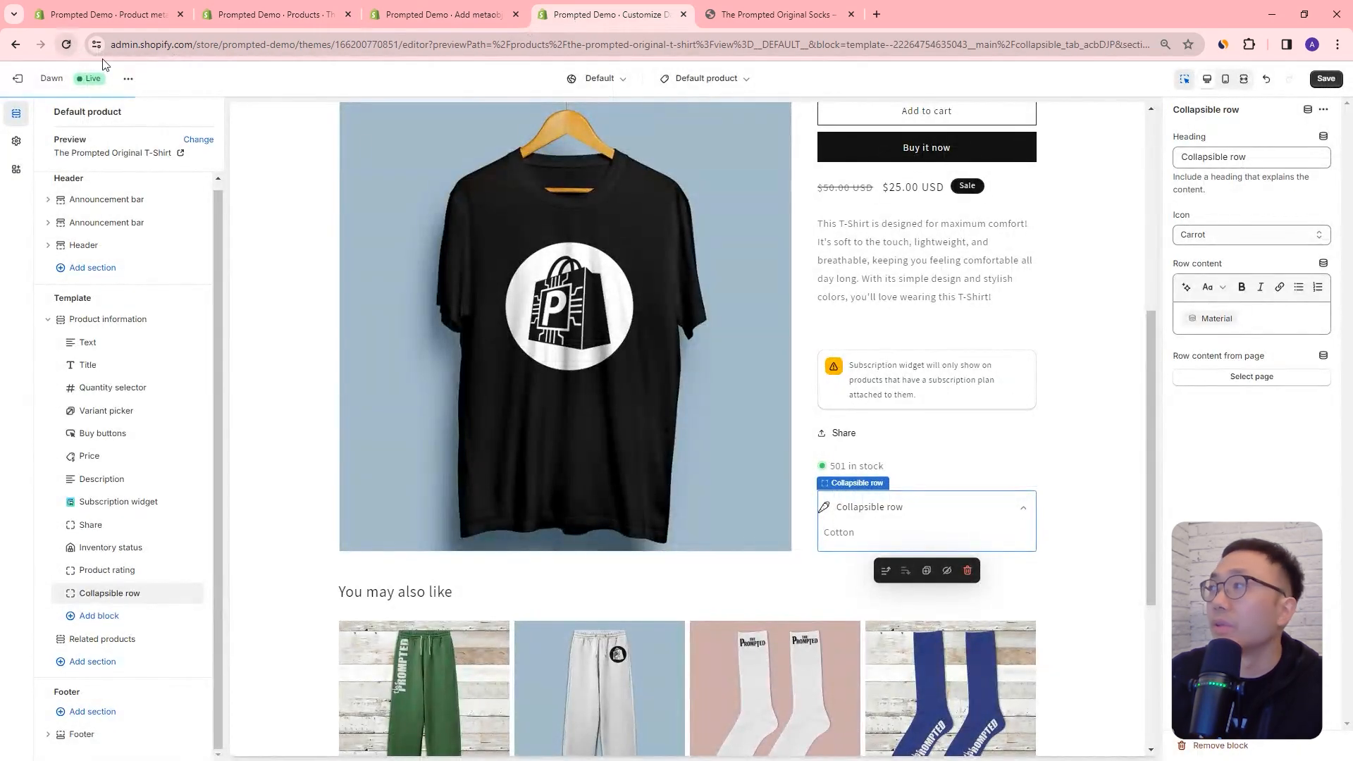
{"action": "left_click", "coordinate": [66, 45]}
{"action": "left_click", "coordinate": [733, 134]}
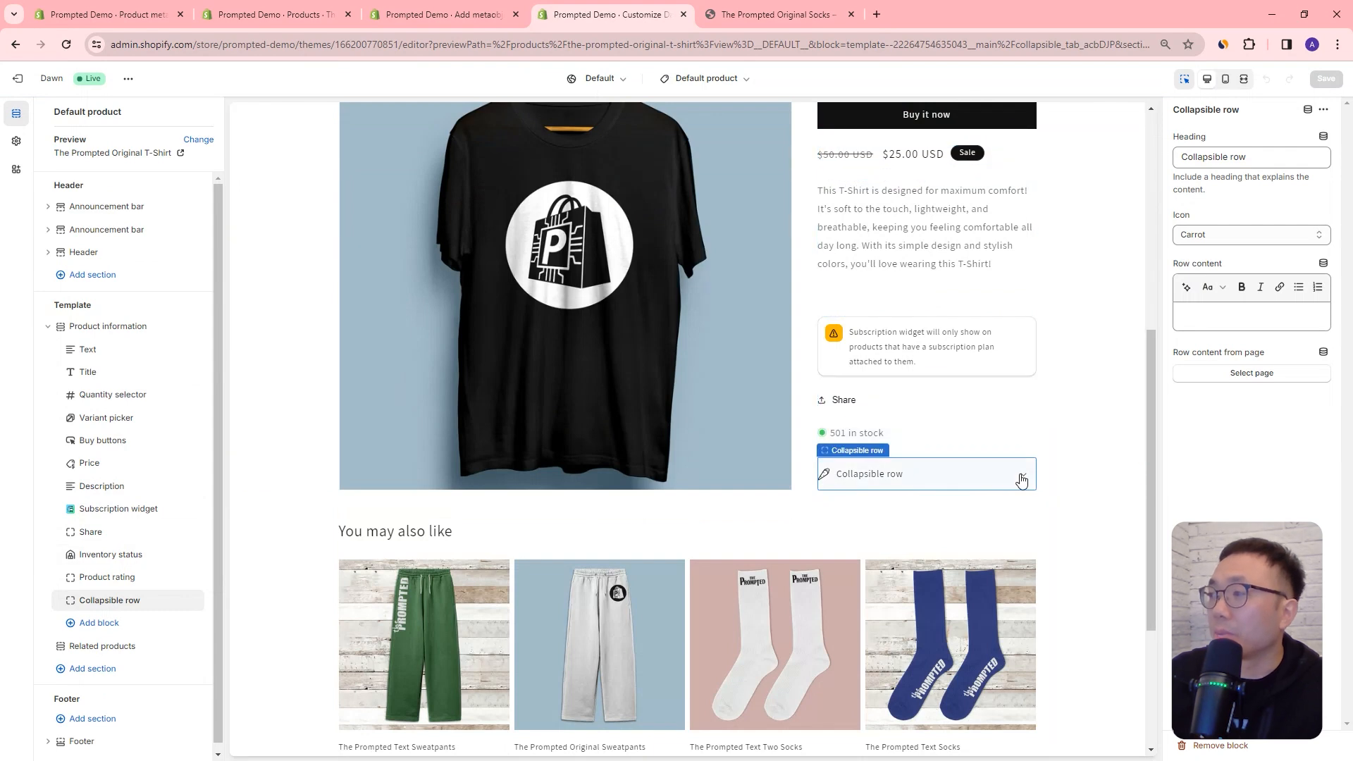
{"action": "left_click", "coordinate": [1022, 479]}
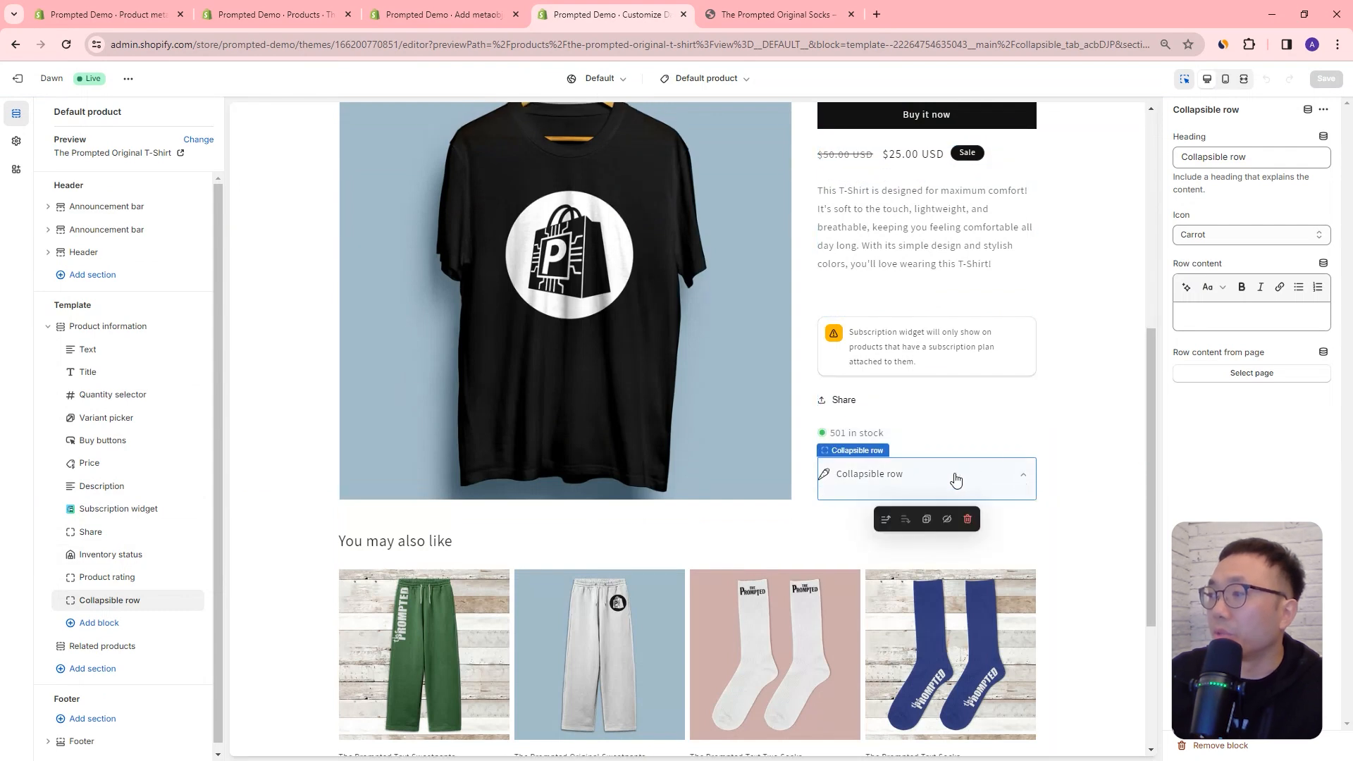
Step: Connect the collapsible row's content to the Description field of the product's Materials Metaobject and expand the row in the preview
{"action": "left_click", "coordinate": [1325, 266]}
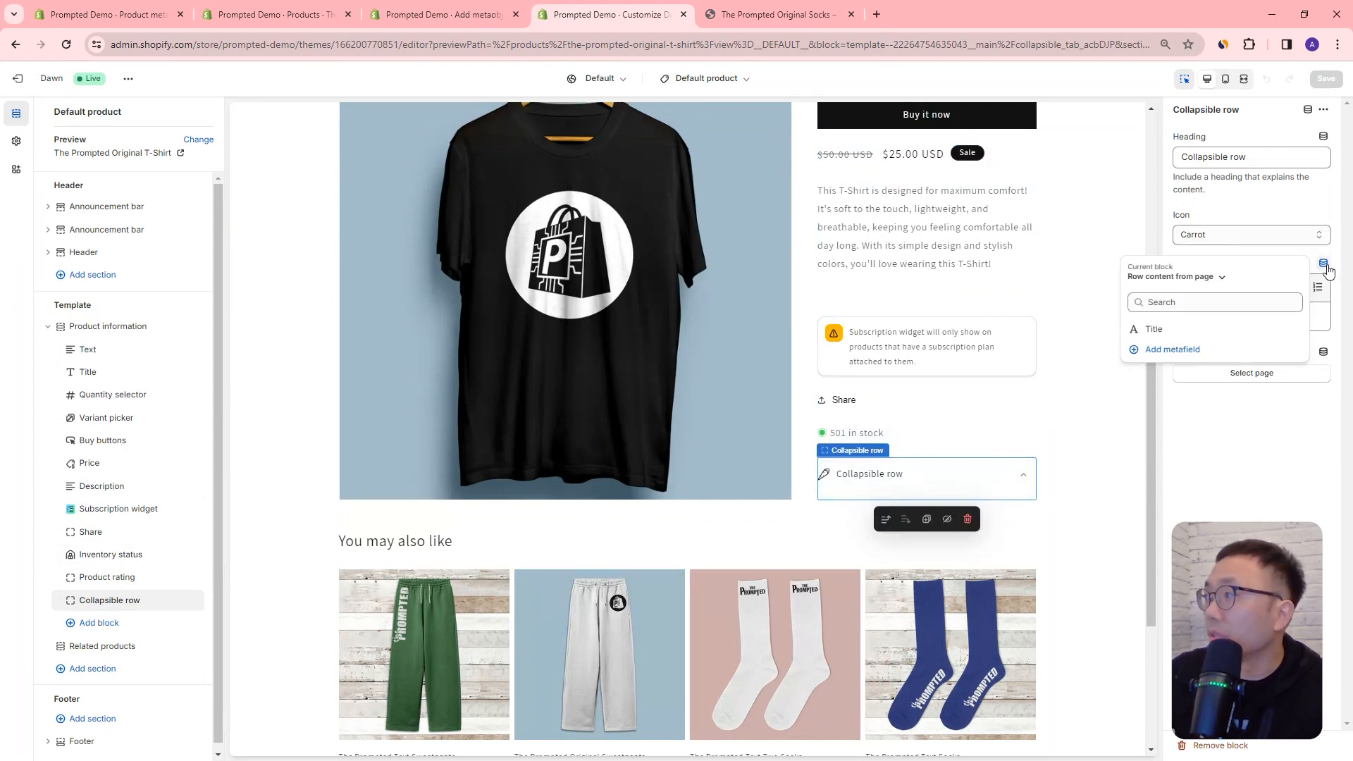
{"action": "left_click", "coordinate": [1176, 277]}
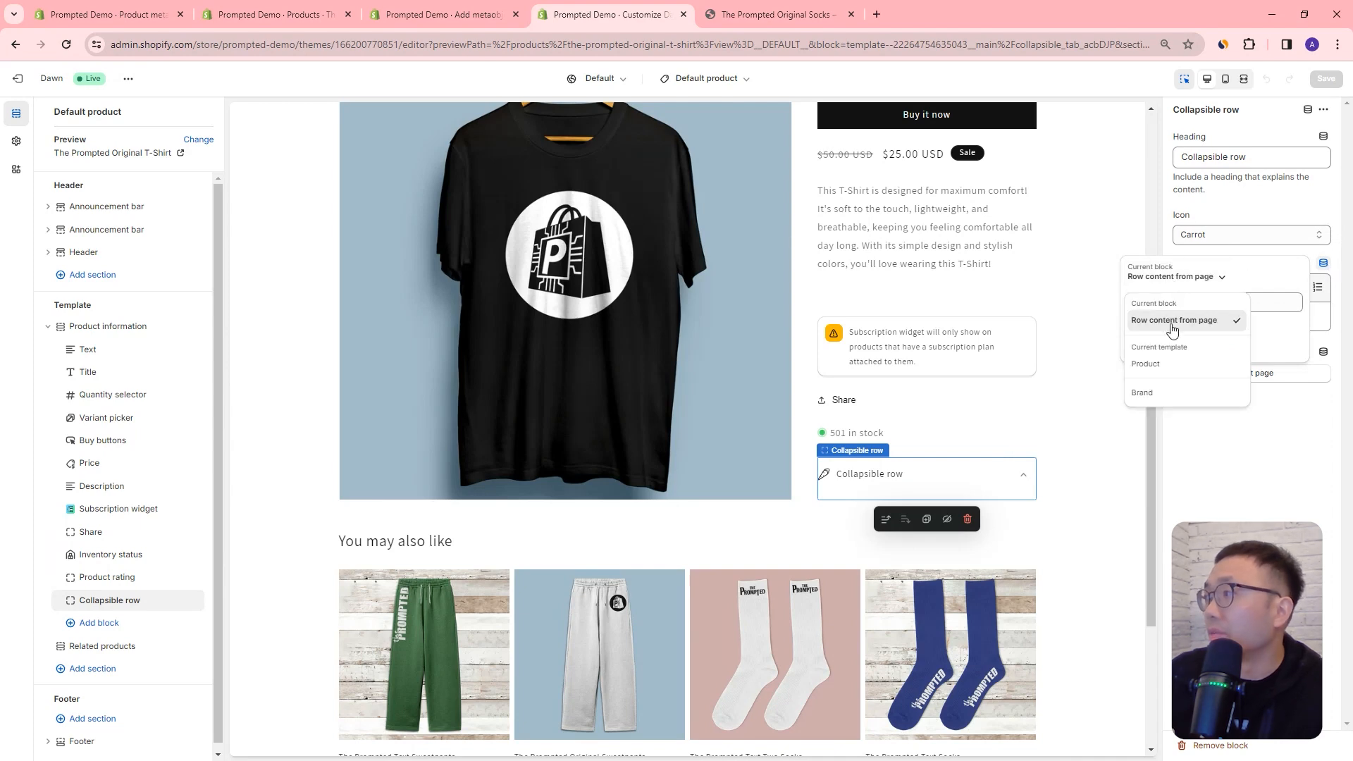
{"action": "left_click", "coordinate": [1150, 367]}
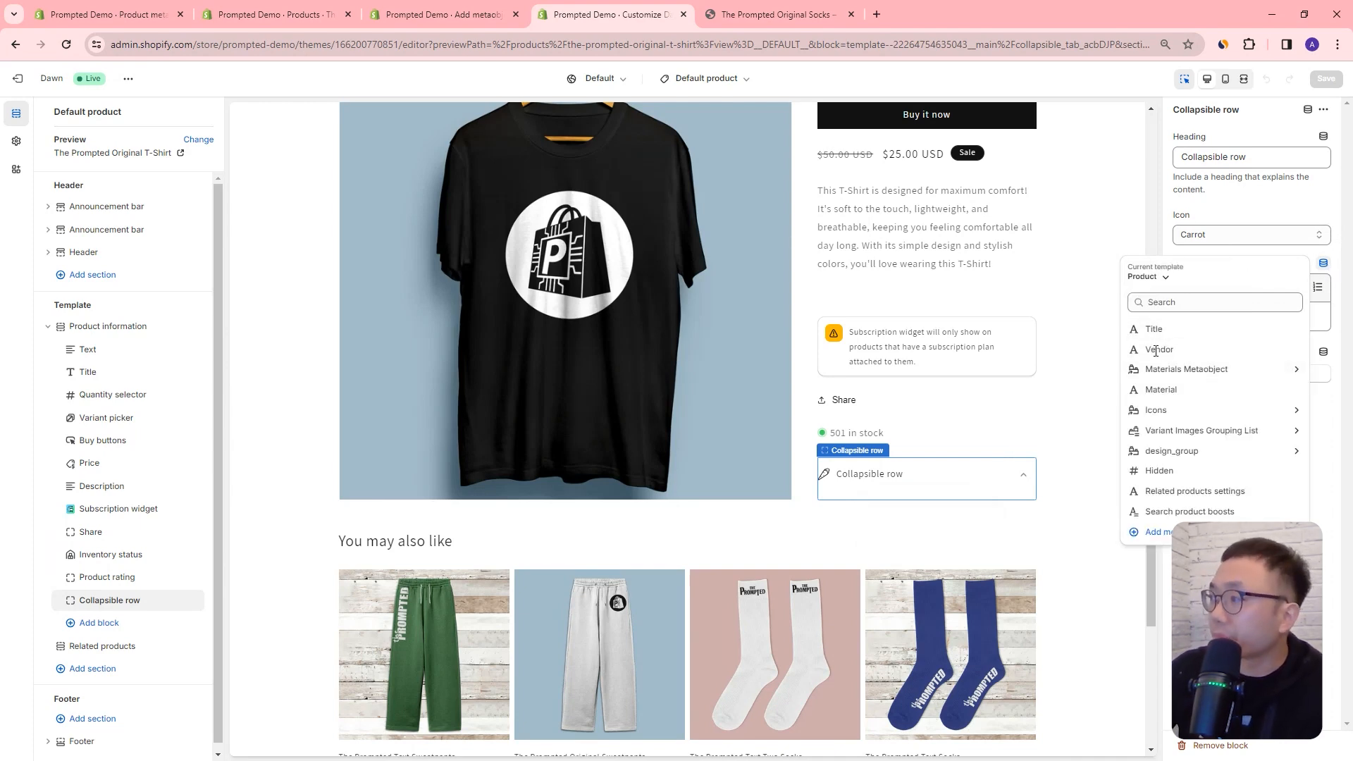
{"action": "left_click", "coordinate": [1189, 373]}
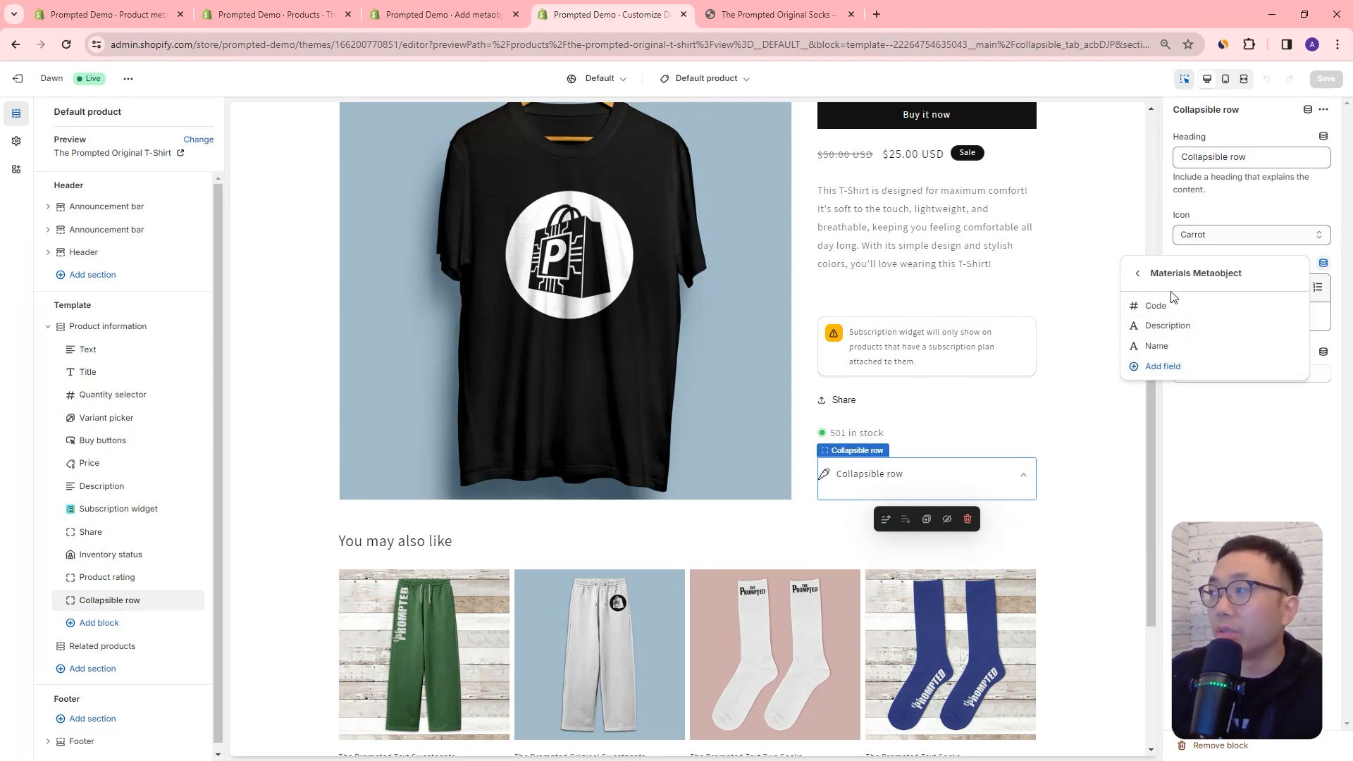
{"action": "left_click", "coordinate": [1188, 327]}
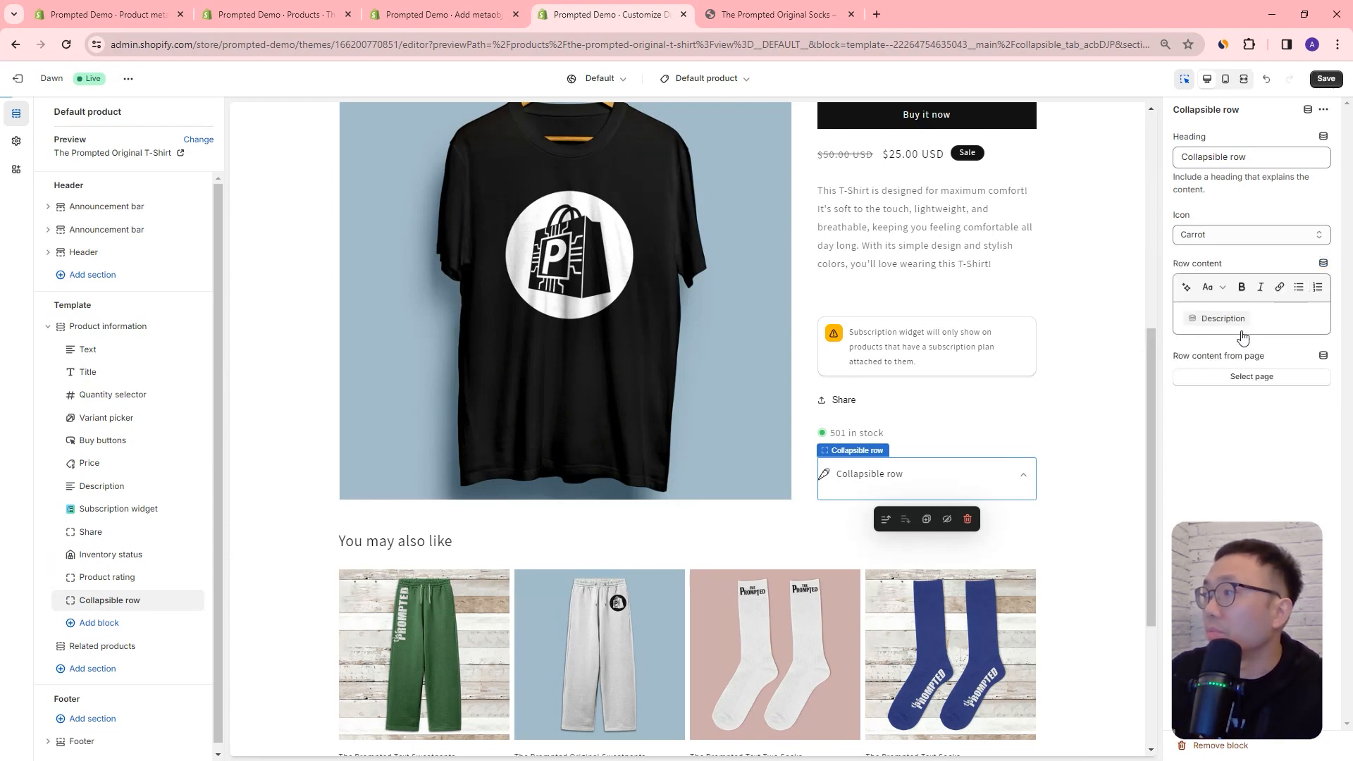
{"action": "left_click", "coordinate": [1031, 477]}
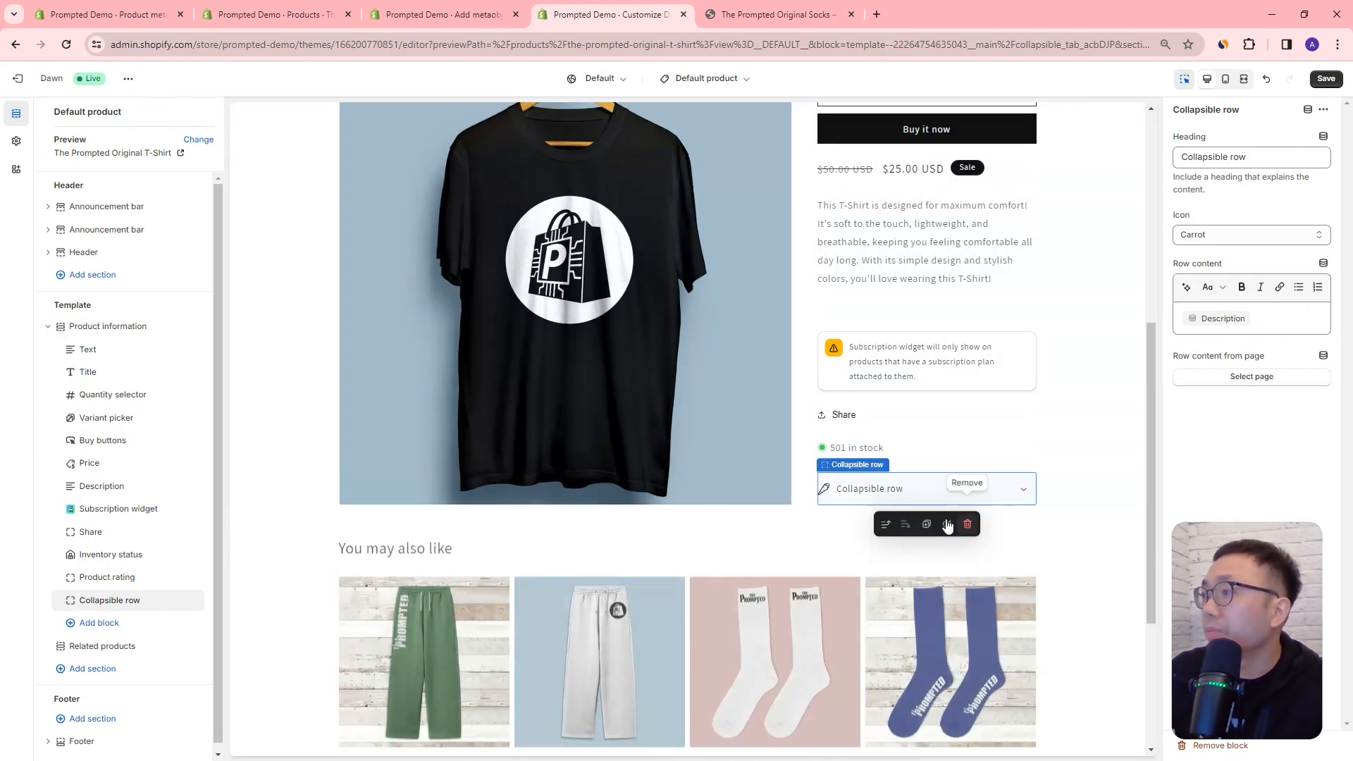
{"action": "left_click", "coordinate": [1022, 490]}
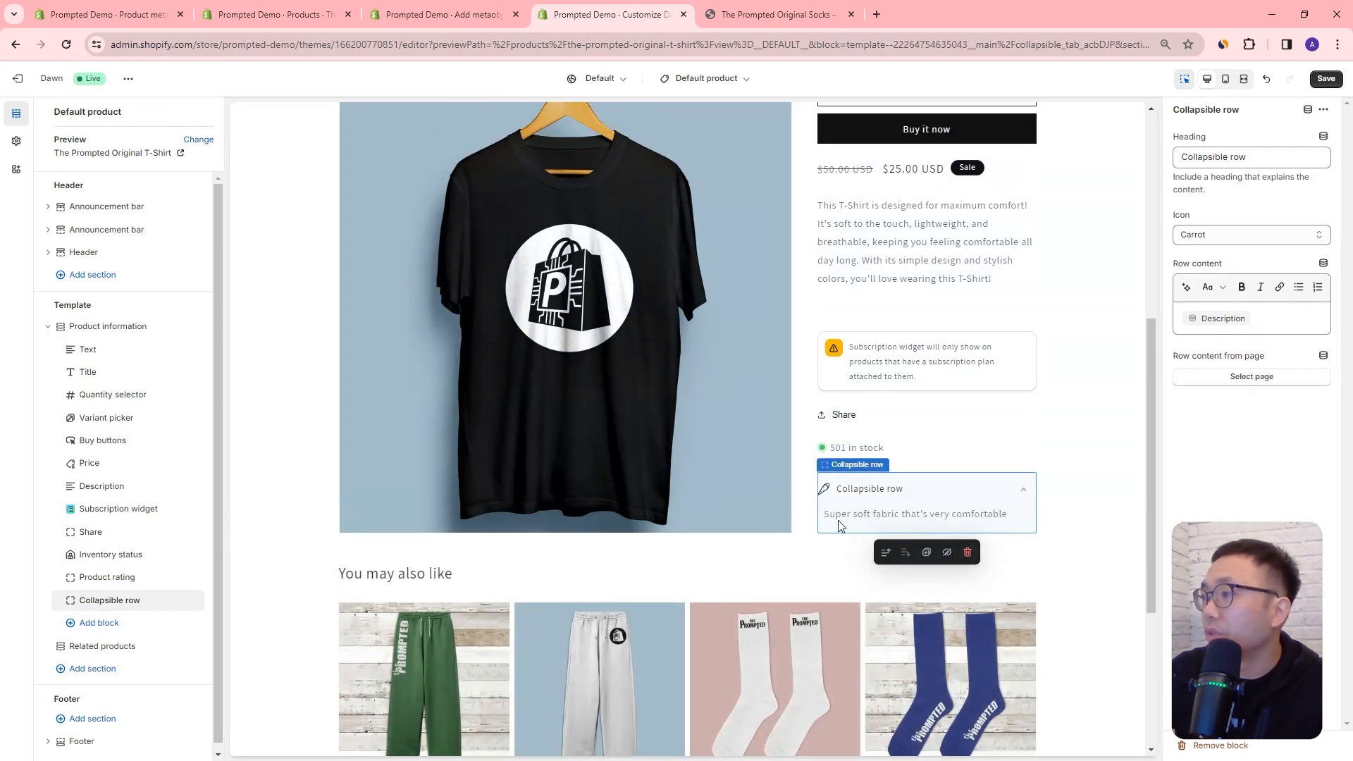
Step: Add a Text block to the Product information section and open the dynamic sources available for its text
{"action": "left_click", "coordinate": [97, 630]}
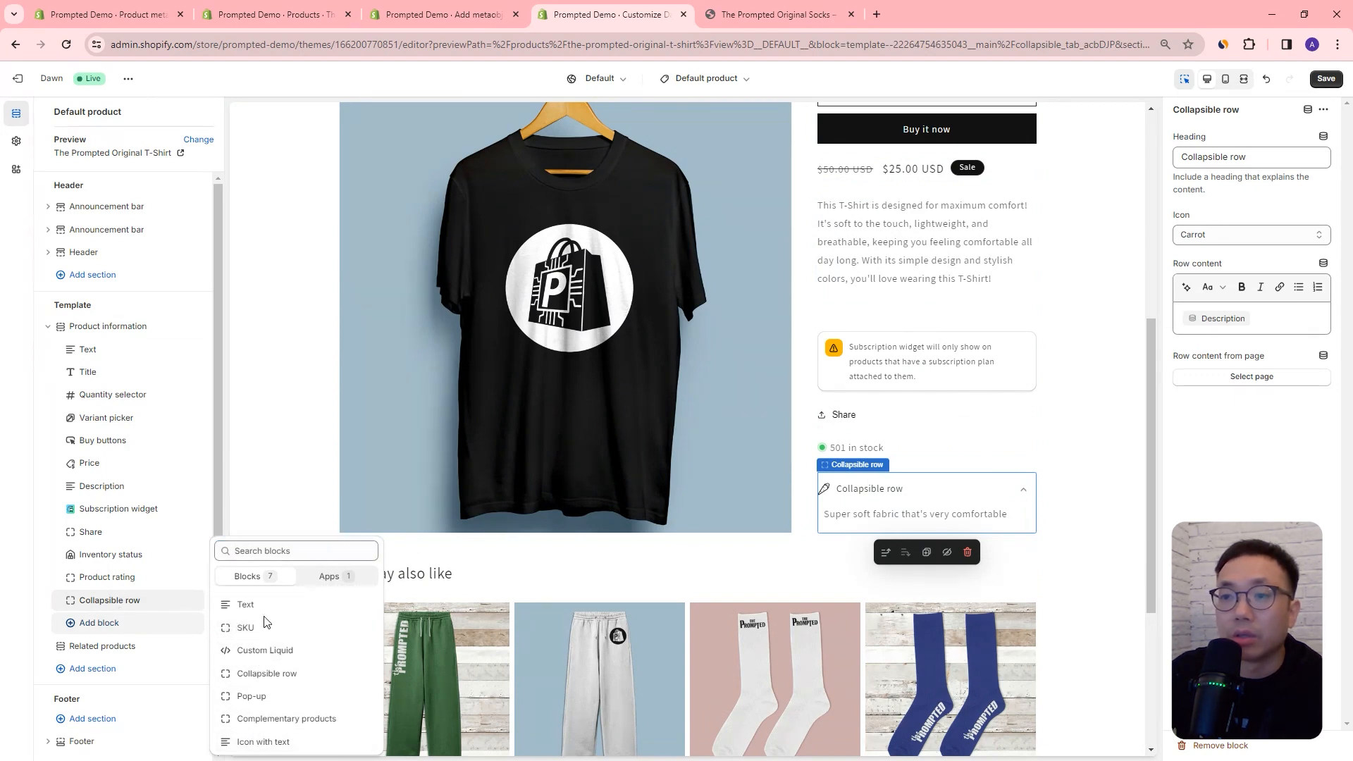
{"action": "left_click", "coordinate": [282, 606]}
{"action": "scroll", "coordinate": [659, 497], "scroll_direction": "up", "scroll_amount": 5}
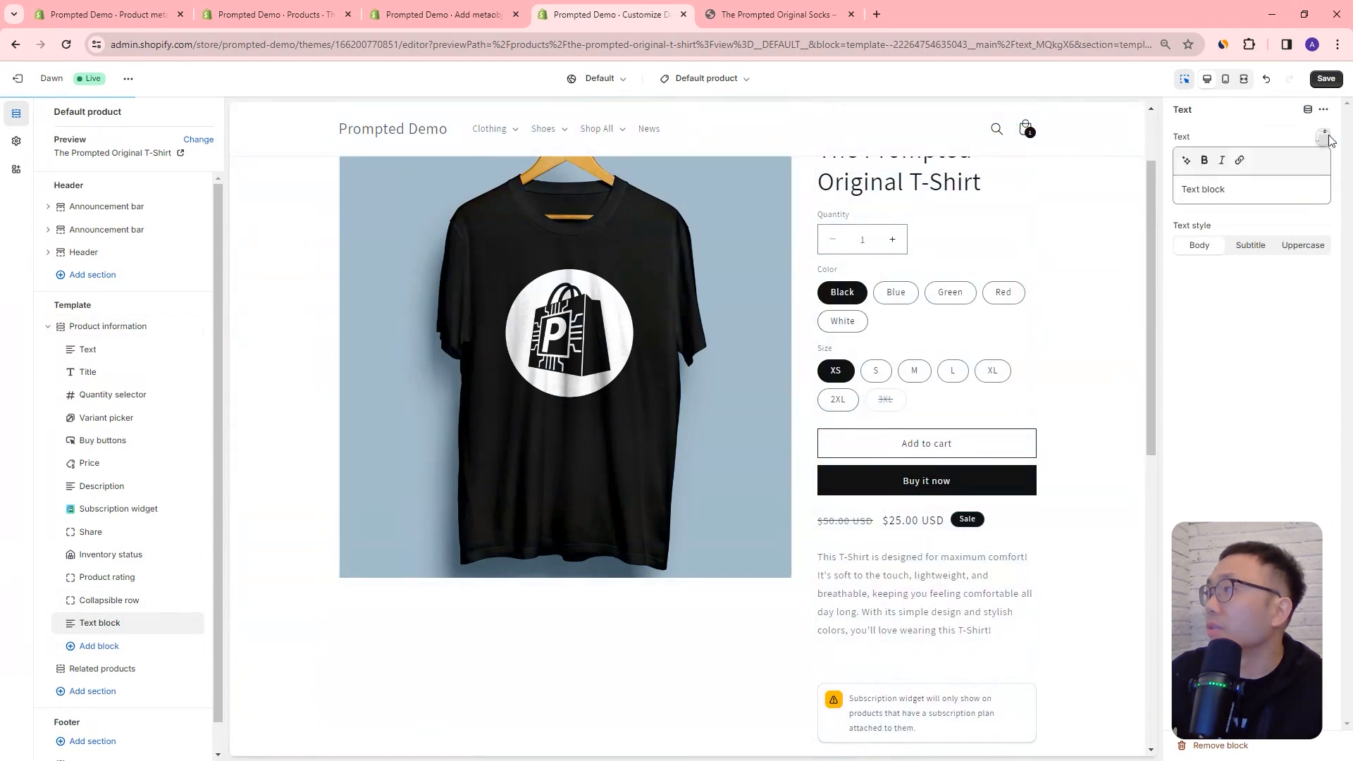
{"action": "left_click", "coordinate": [1326, 138]}
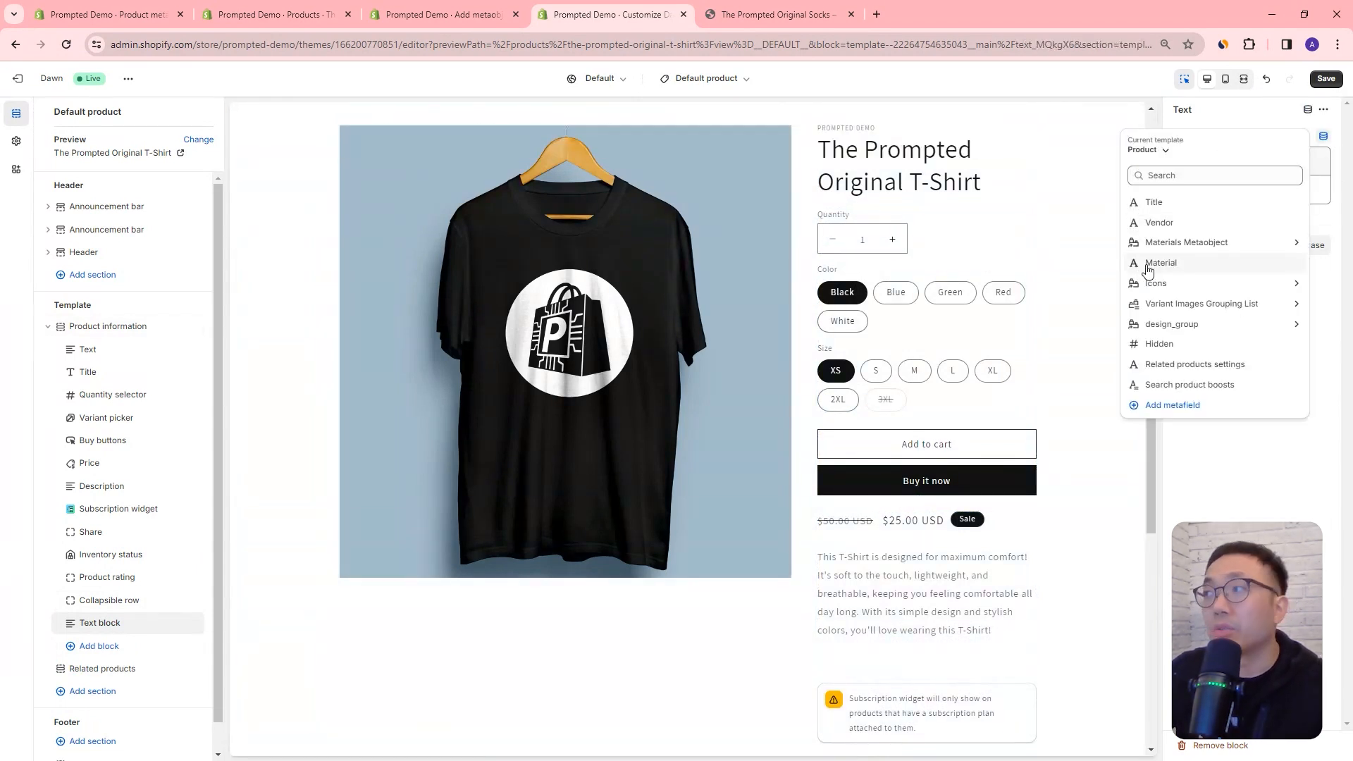
Step: Add an Image with text section to the template and connect its image to the Materials Metaobject image field
{"action": "left_click", "coordinate": [111, 693]}
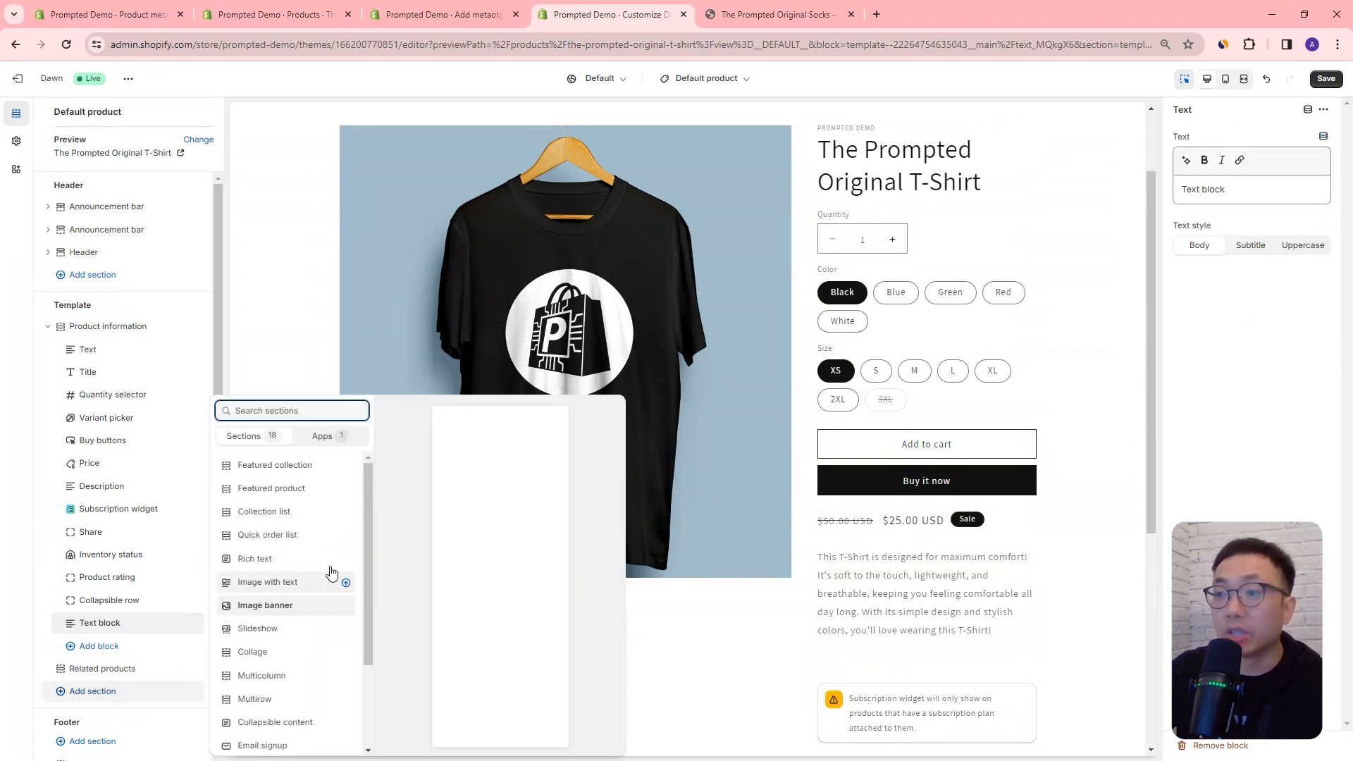
{"action": "left_click", "coordinate": [275, 585]}
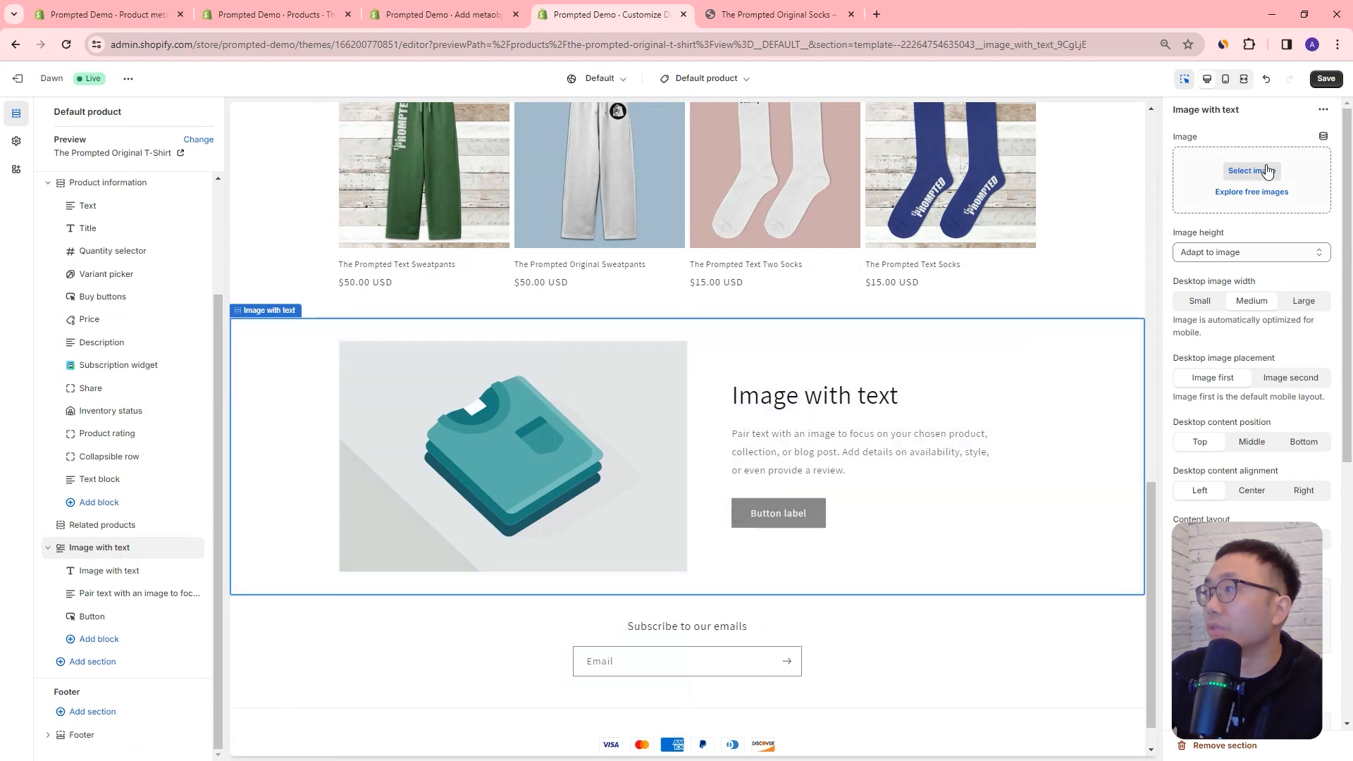
{"action": "left_click", "coordinate": [1325, 139]}
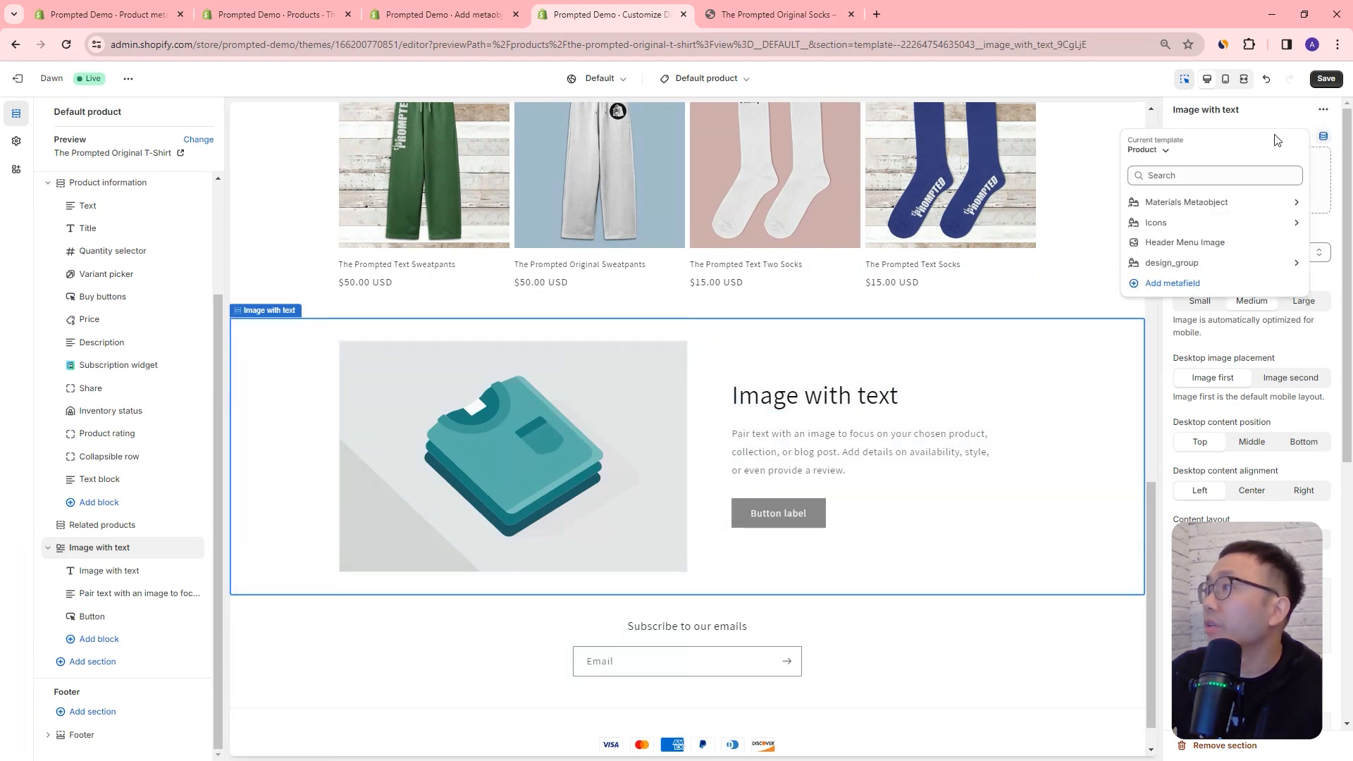
{"action": "left_click", "coordinate": [1196, 203]}
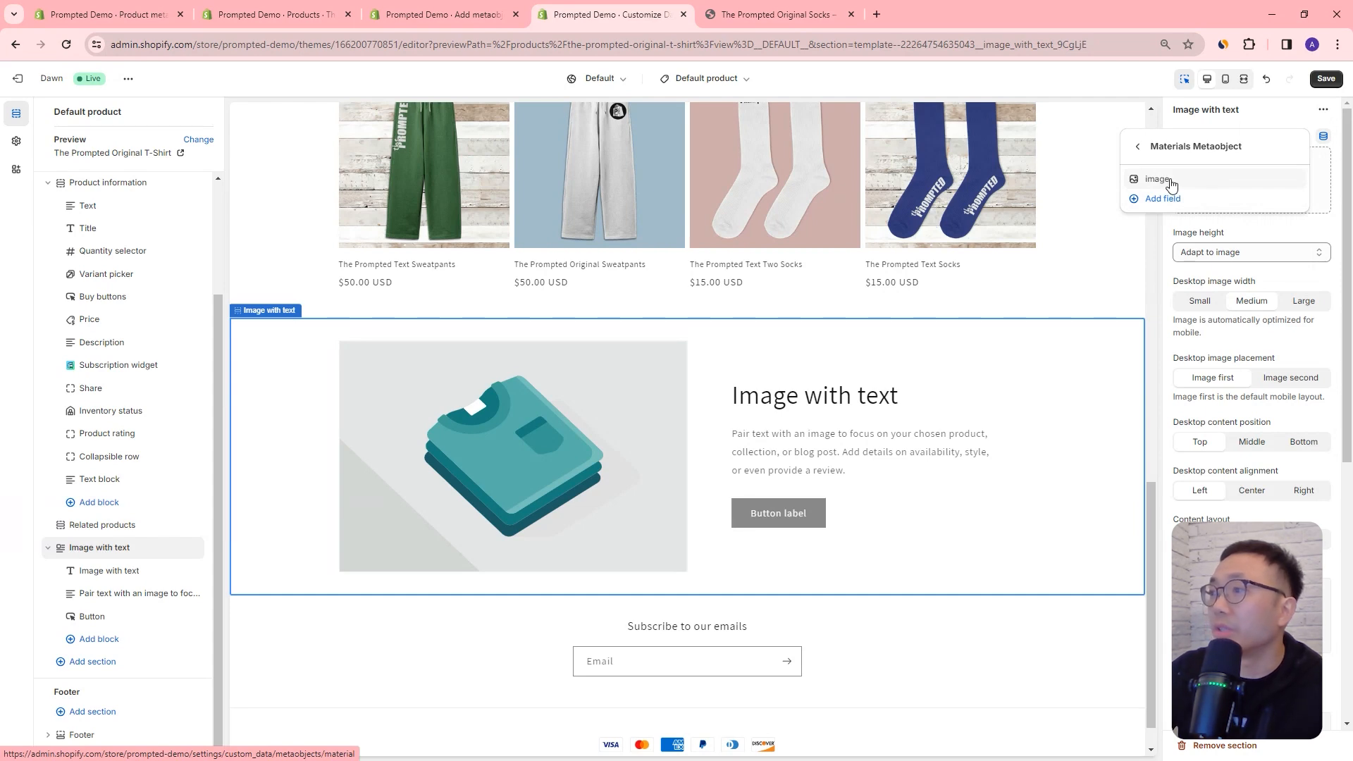
{"action": "left_click", "coordinate": [1171, 181]}
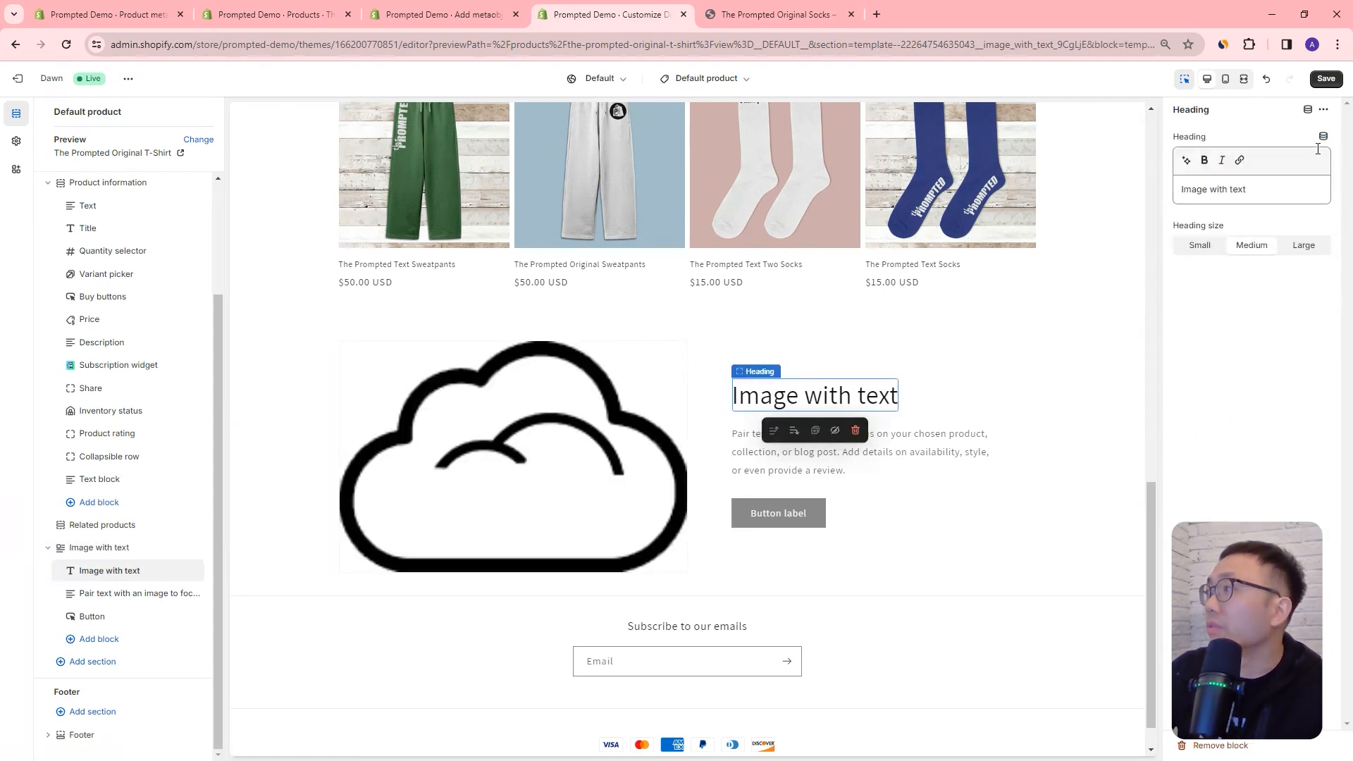
Step: Connect the Image with text heading to the Materials Metaobject Name field and remove the placeholder wording
{"action": "left_click", "coordinate": [1324, 136]}
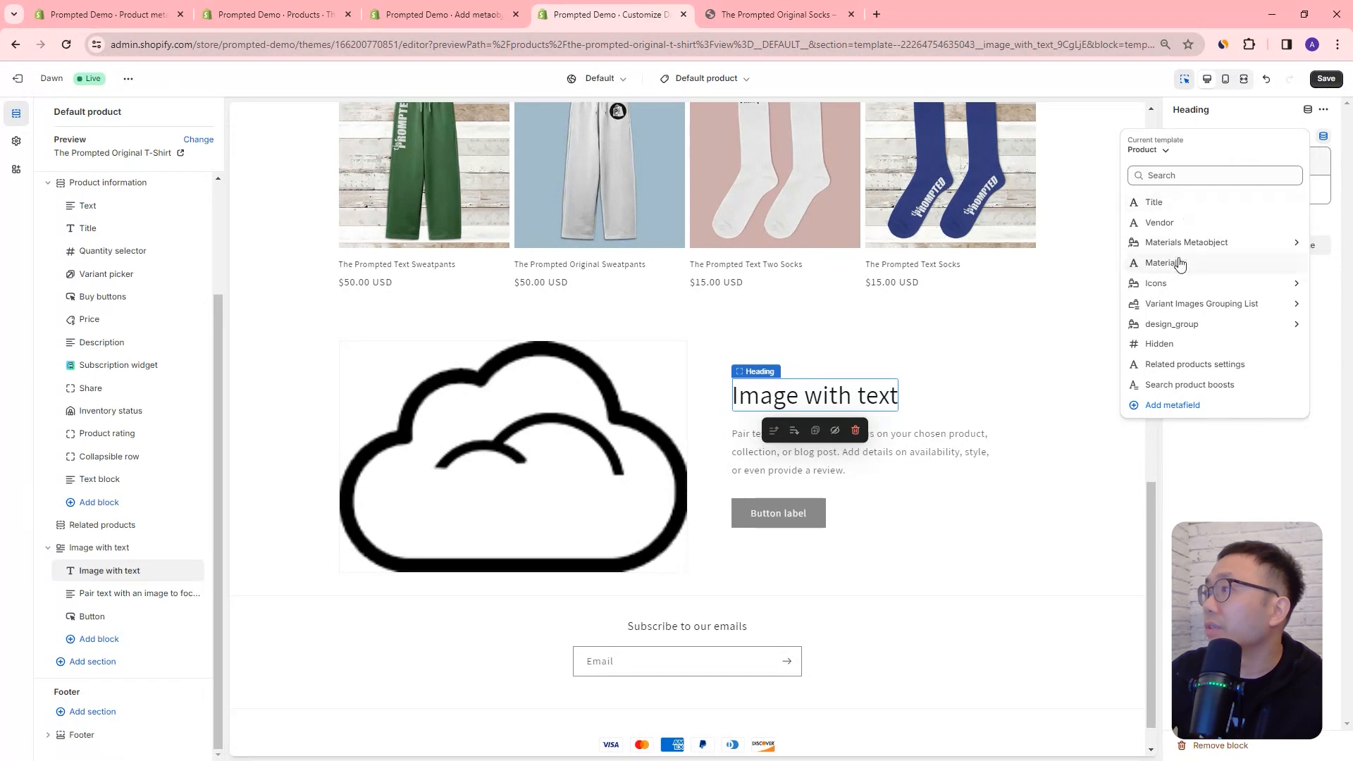
{"action": "left_click", "coordinate": [1195, 243]}
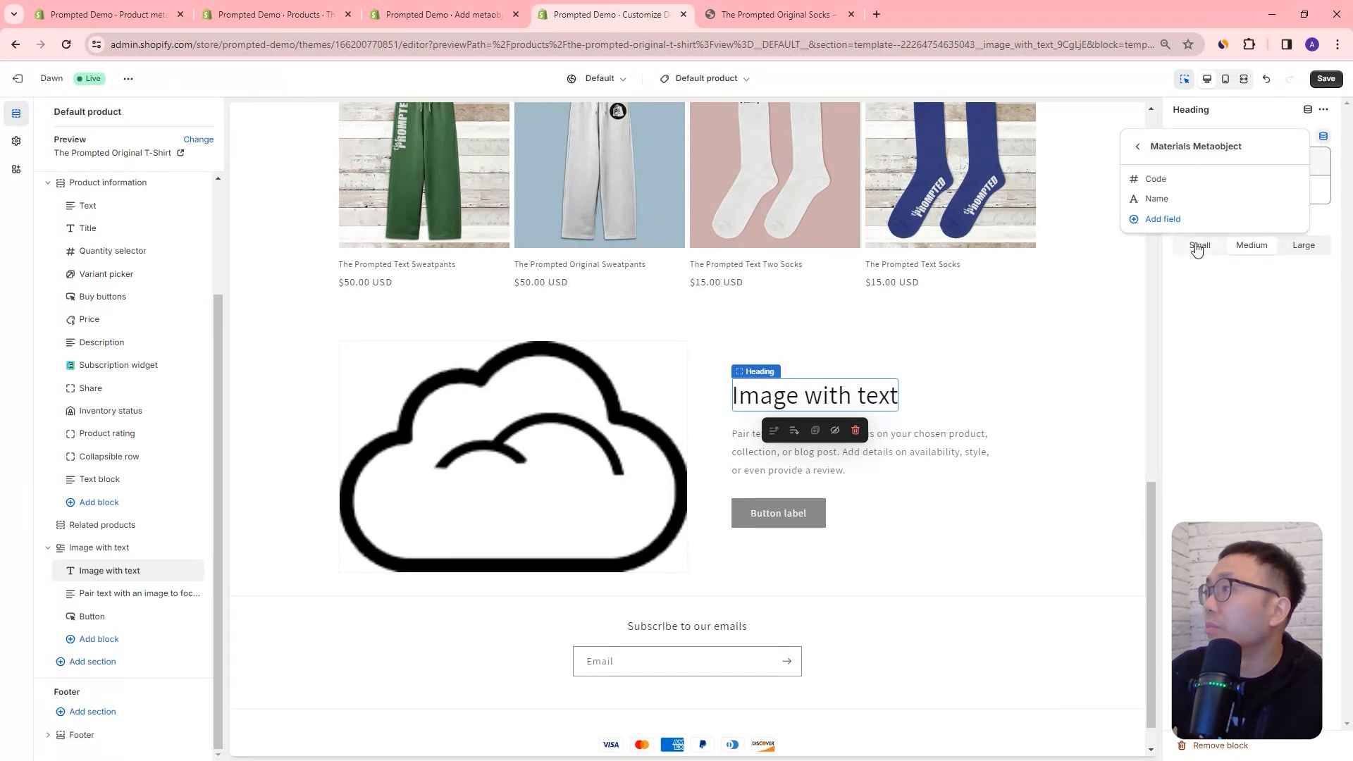
{"action": "left_click", "coordinate": [1176, 199]}
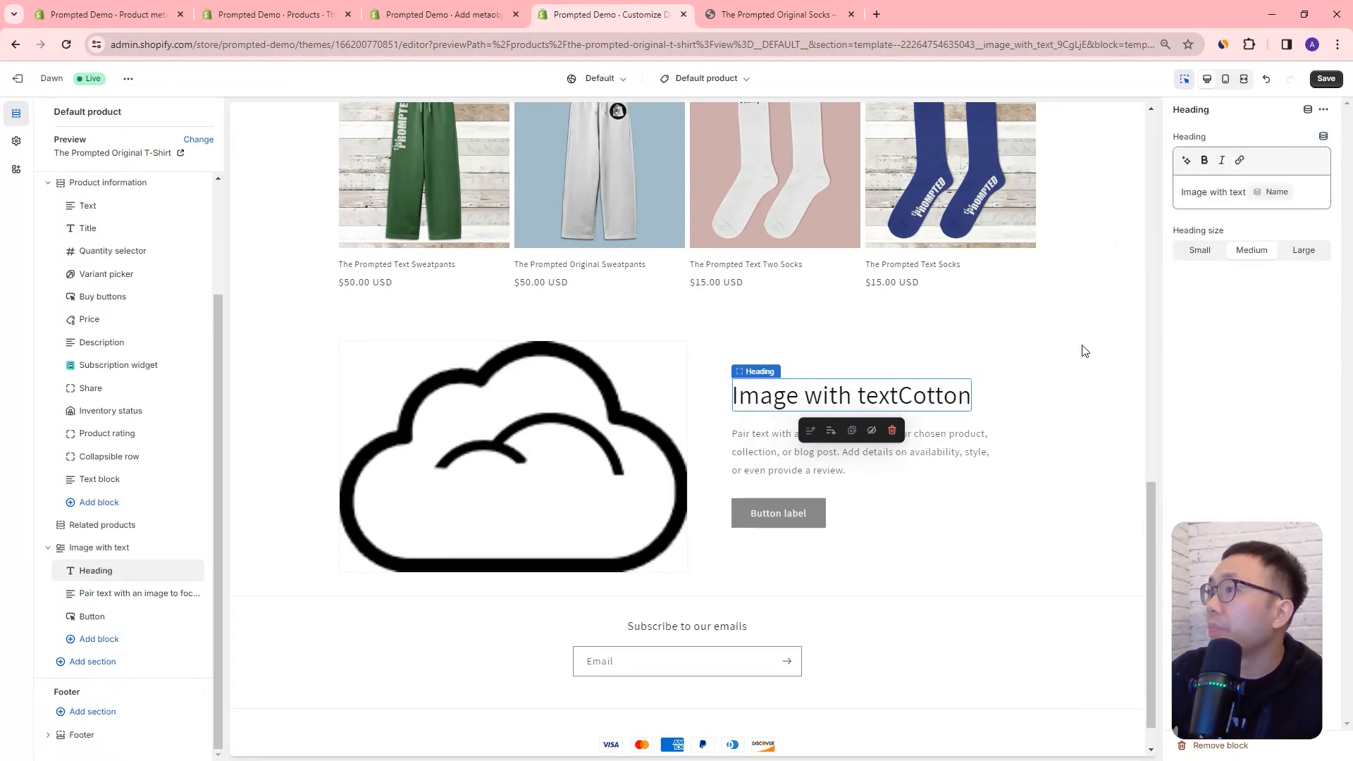
{"action": "left_click", "coordinate": [1237, 192]}
{"action": "left_click_drag", "start_coordinate": [1242, 192], "coordinate": [1065, 198]}
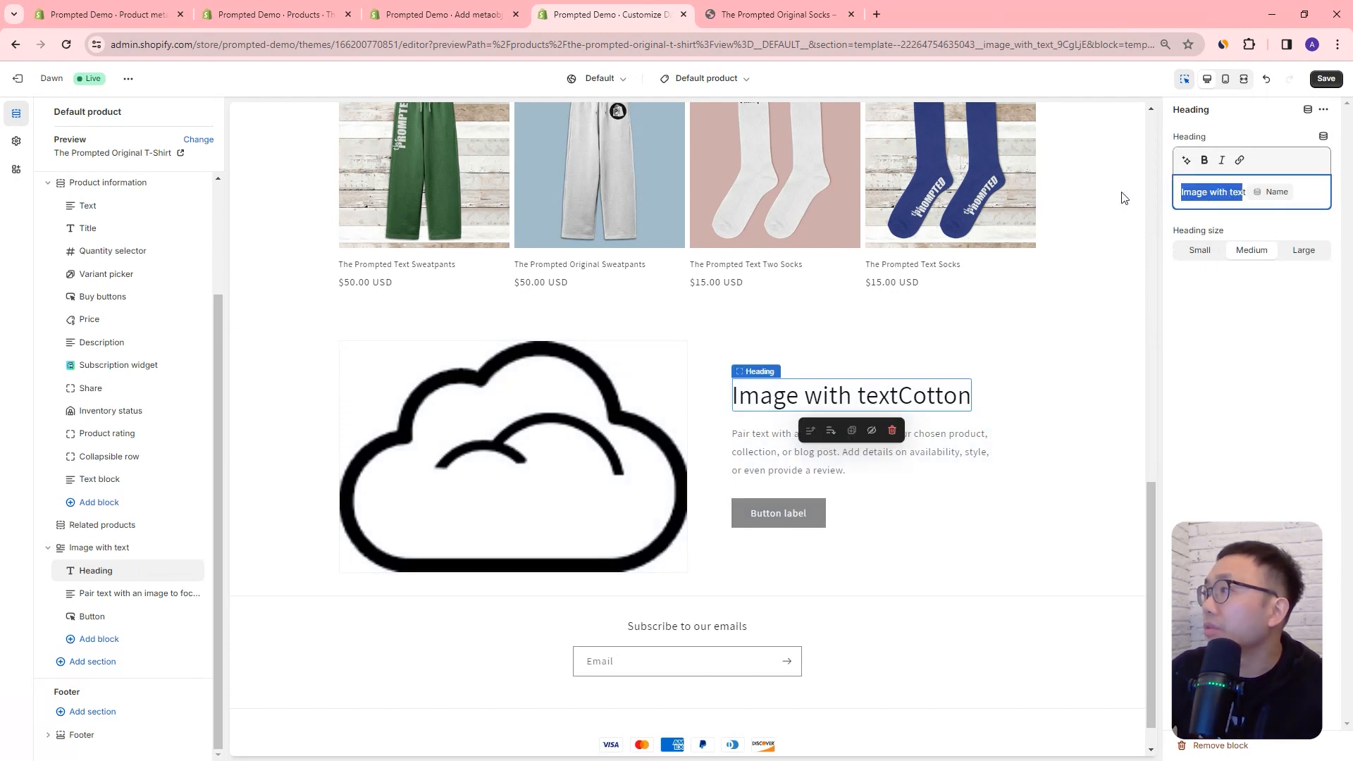
{"action": "key", "text": "BackSpace"}
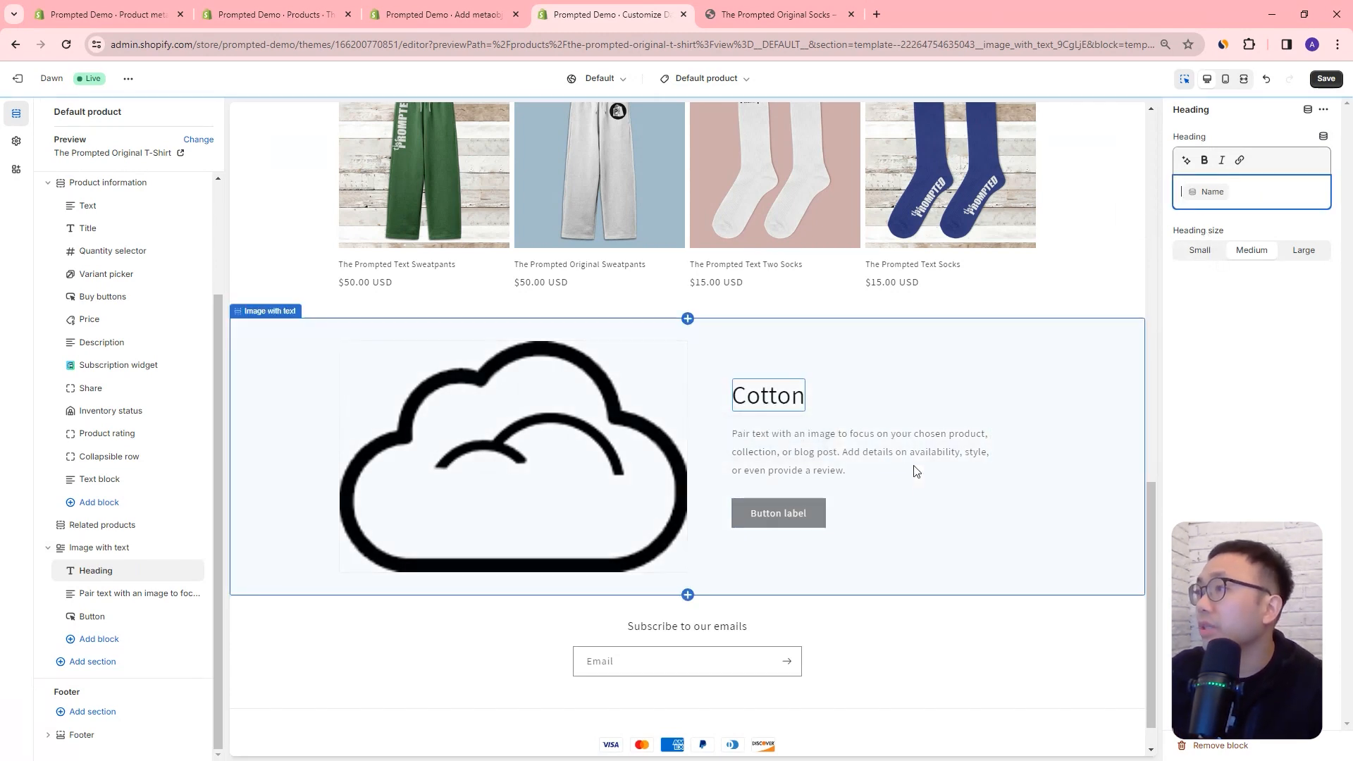
Step: Replace the placeholder paragraph in the Image with text section with the Materials Metaobject Description field
{"action": "left_click", "coordinate": [1325, 140]}
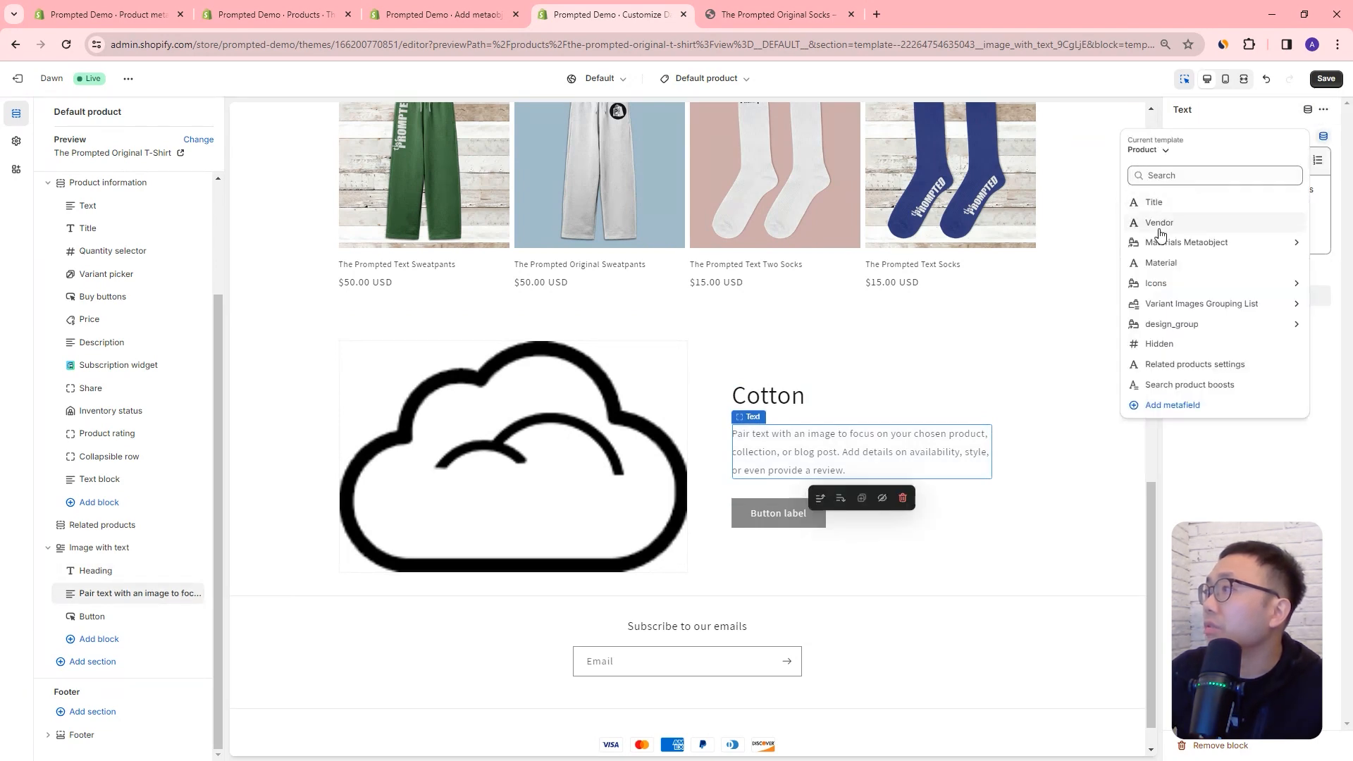
{"action": "left_click", "coordinate": [1329, 223]}
{"action": "key", "text": "ctrl+a"}
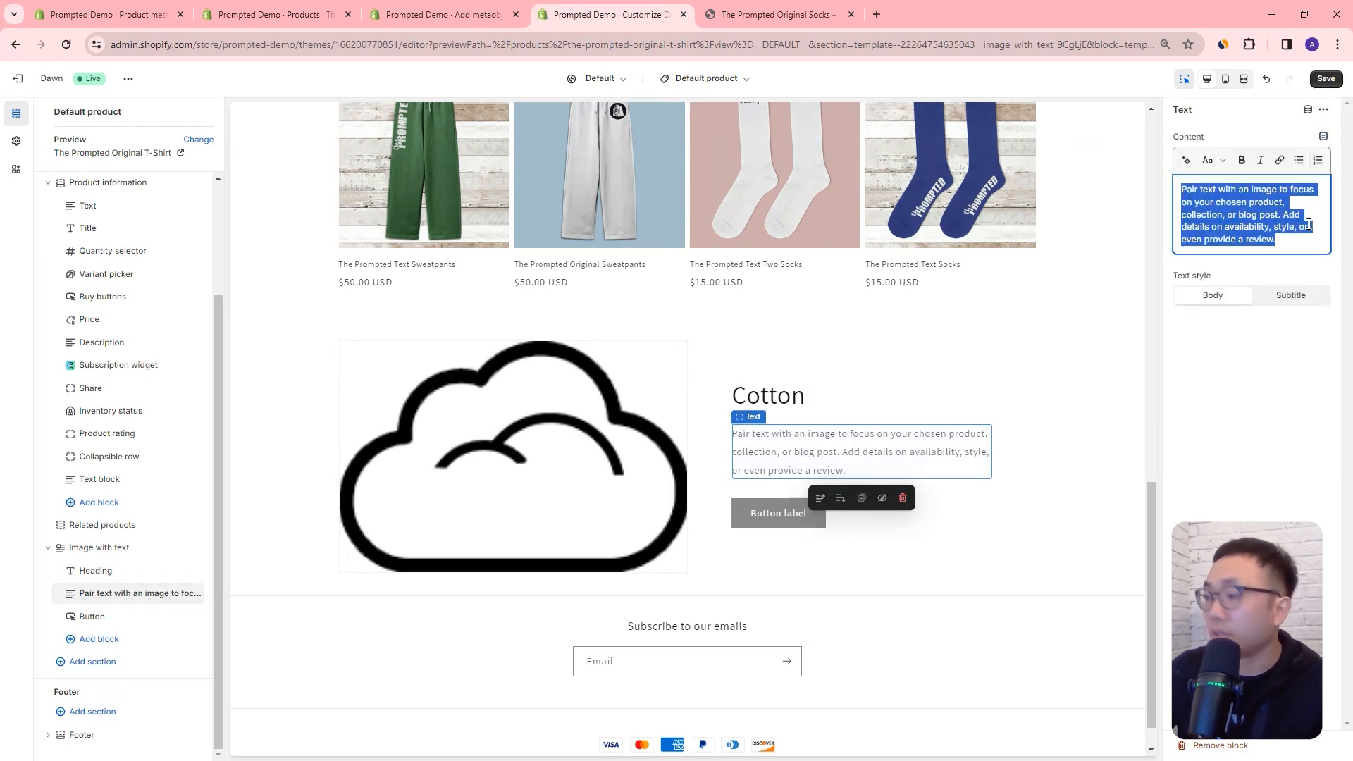
{"action": "key", "text": "BackSpace"}
{"action": "left_click", "coordinate": [1325, 139]}
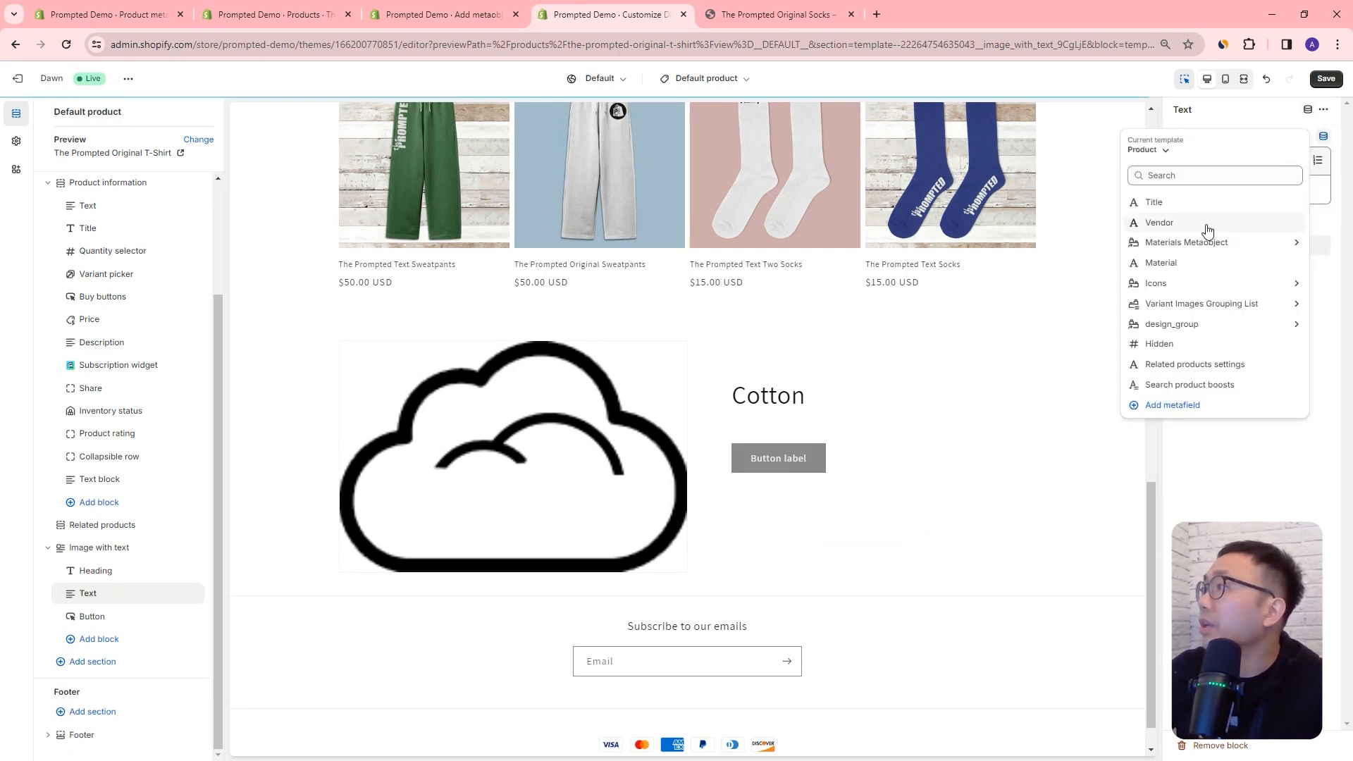
{"action": "left_click", "coordinate": [1187, 251]}
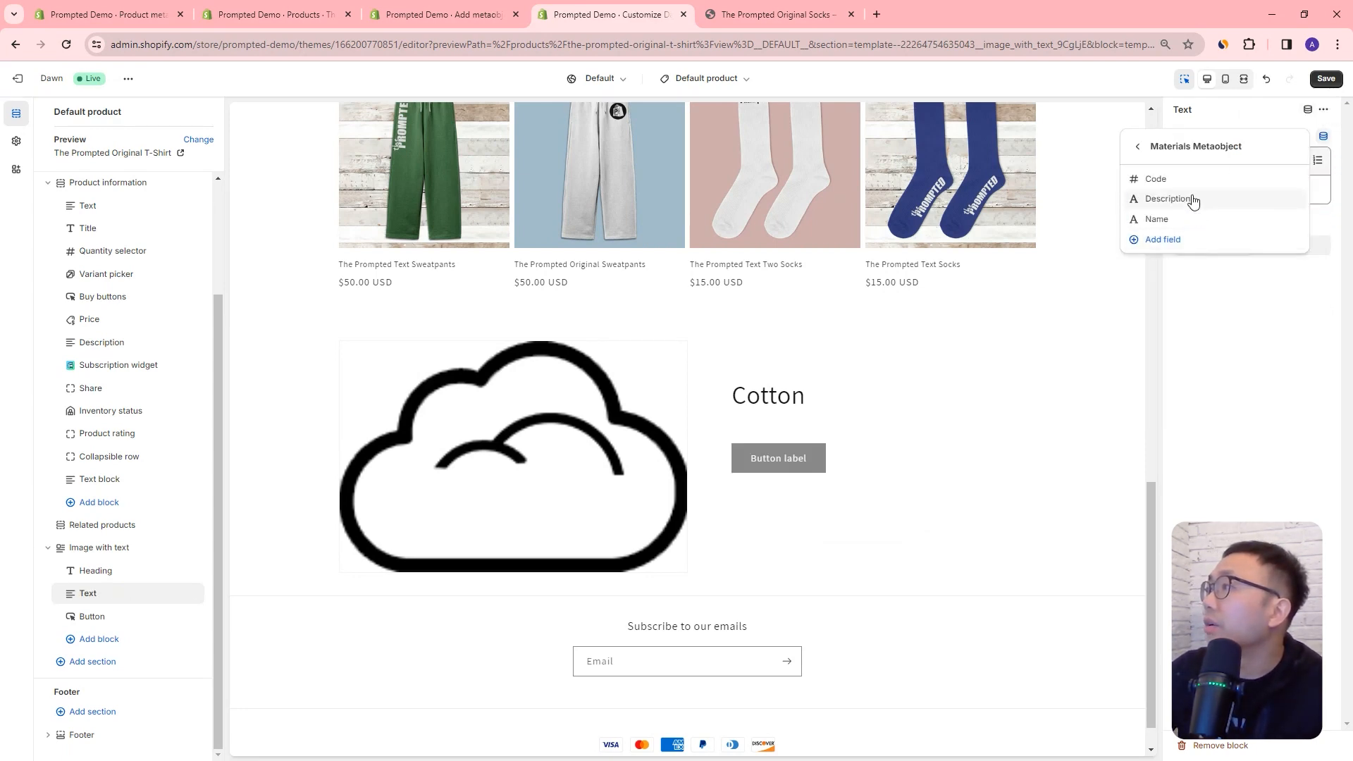
{"action": "left_click", "coordinate": [1193, 199]}
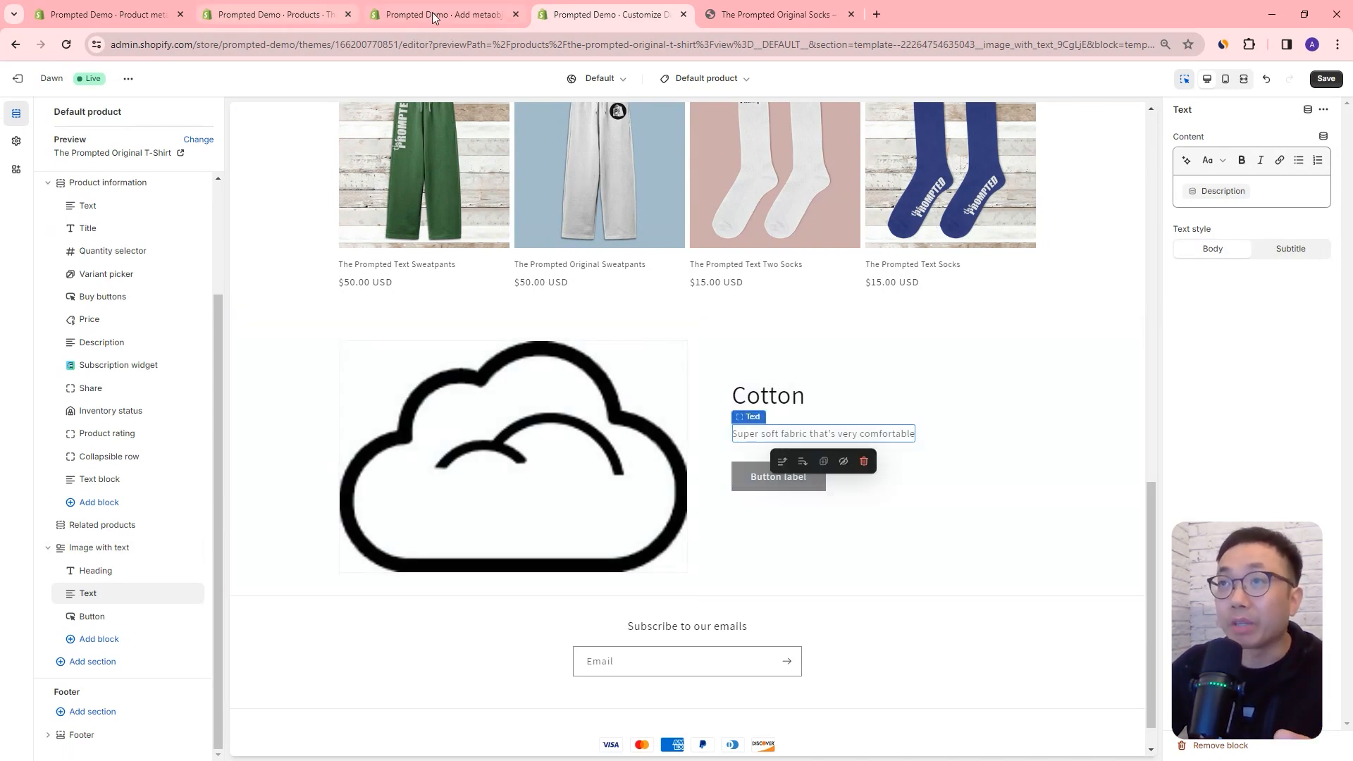
Step: Review the T-shirt's Materials Metaobject metafield and the Cotton entry in the admin, and return to the theme editor
{"action": "left_click", "coordinate": [316, 15]}
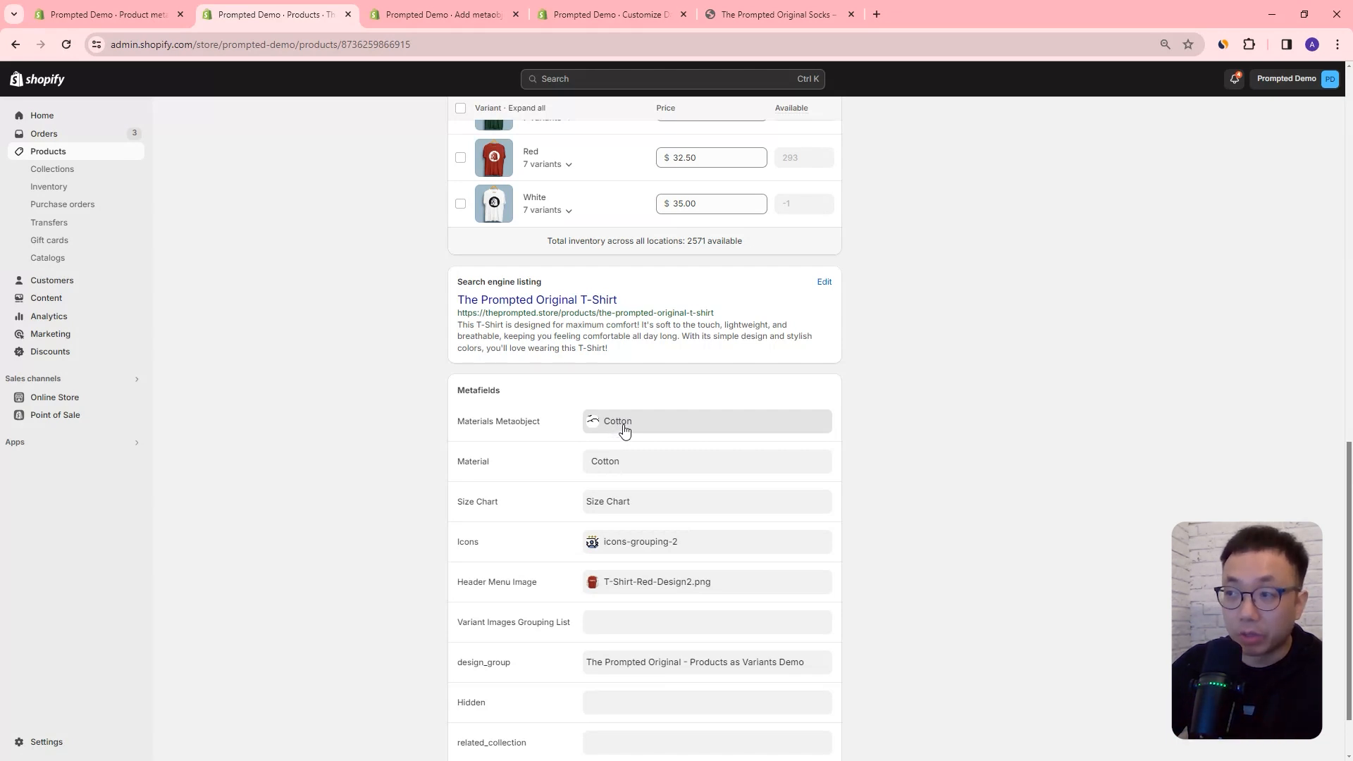
{"action": "left_click", "coordinate": [471, 16]}
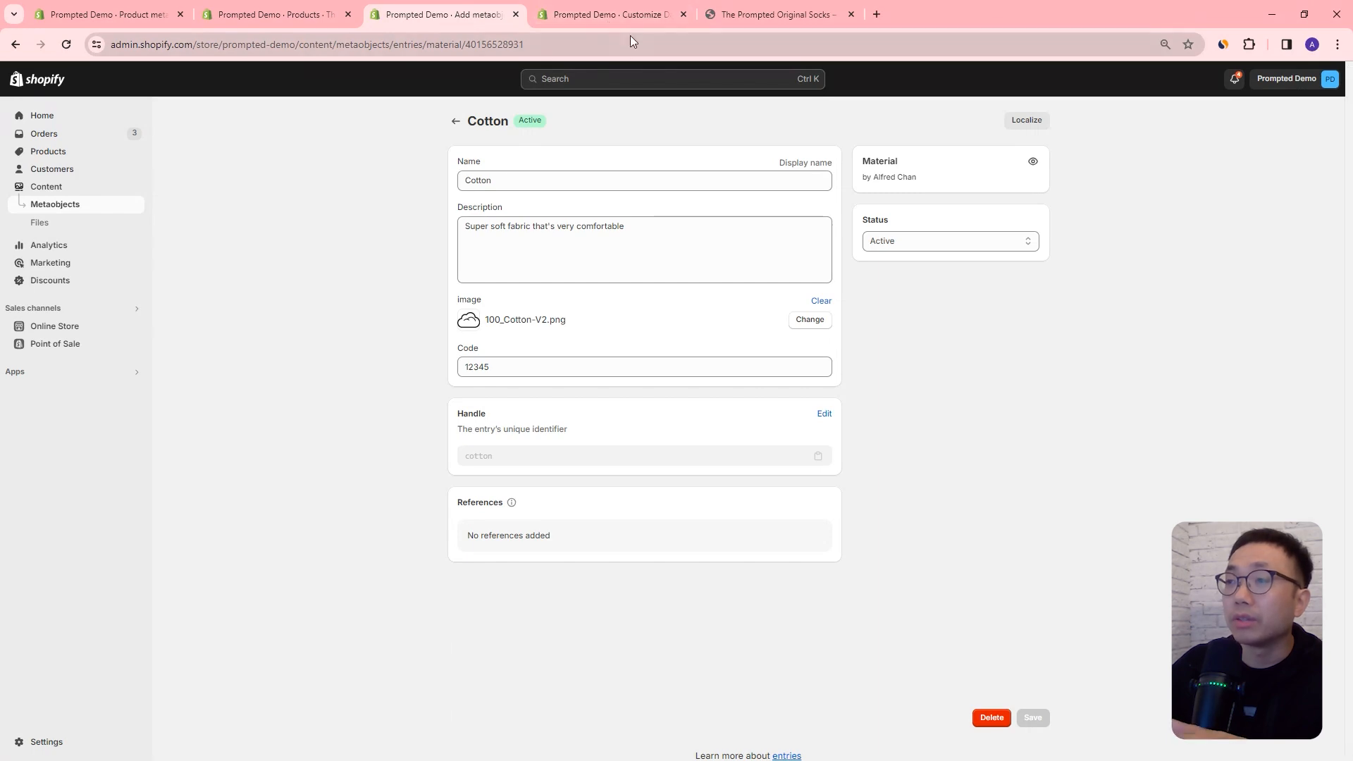
{"action": "left_click", "coordinate": [627, 16]}
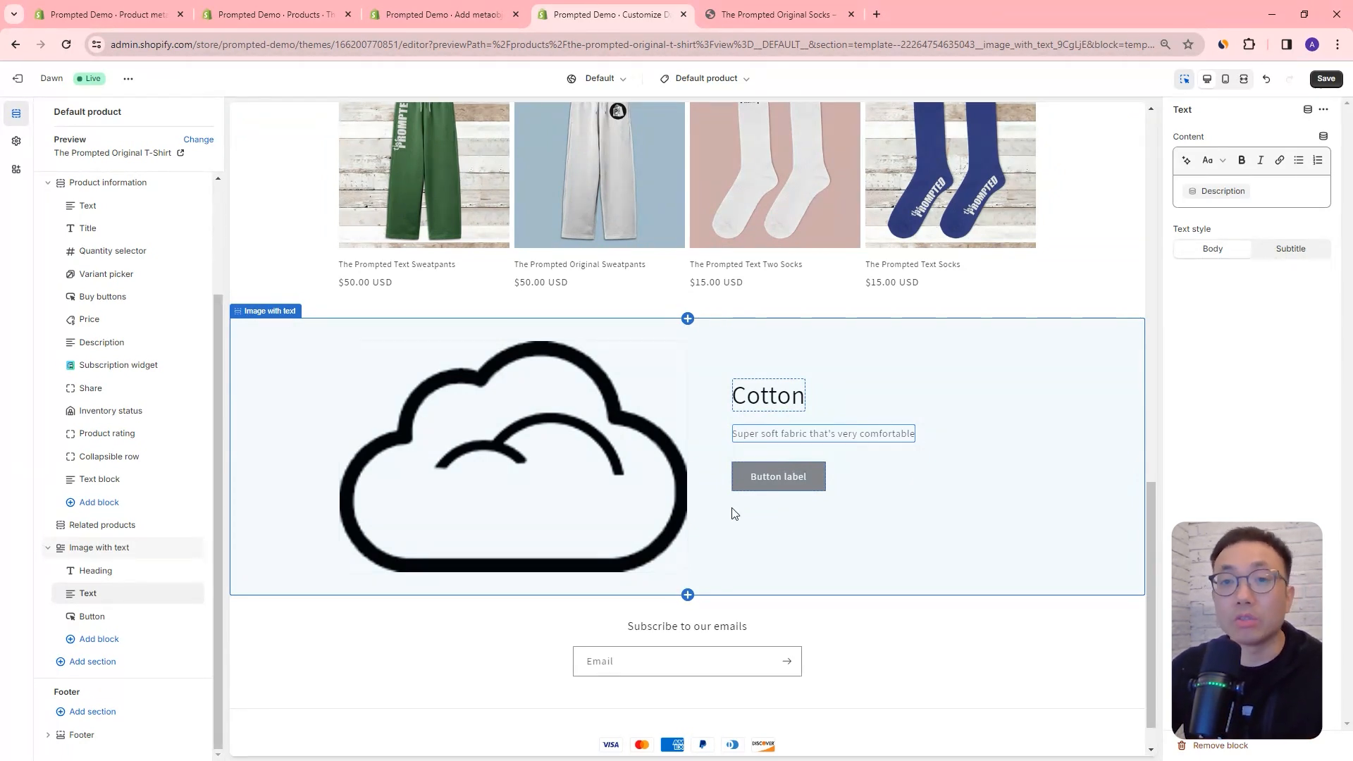
Step: Start a new Material entry named Polyester with the description "Sweat wicking material that keeps you cool"
{"action": "left_click", "coordinate": [485, 17]}
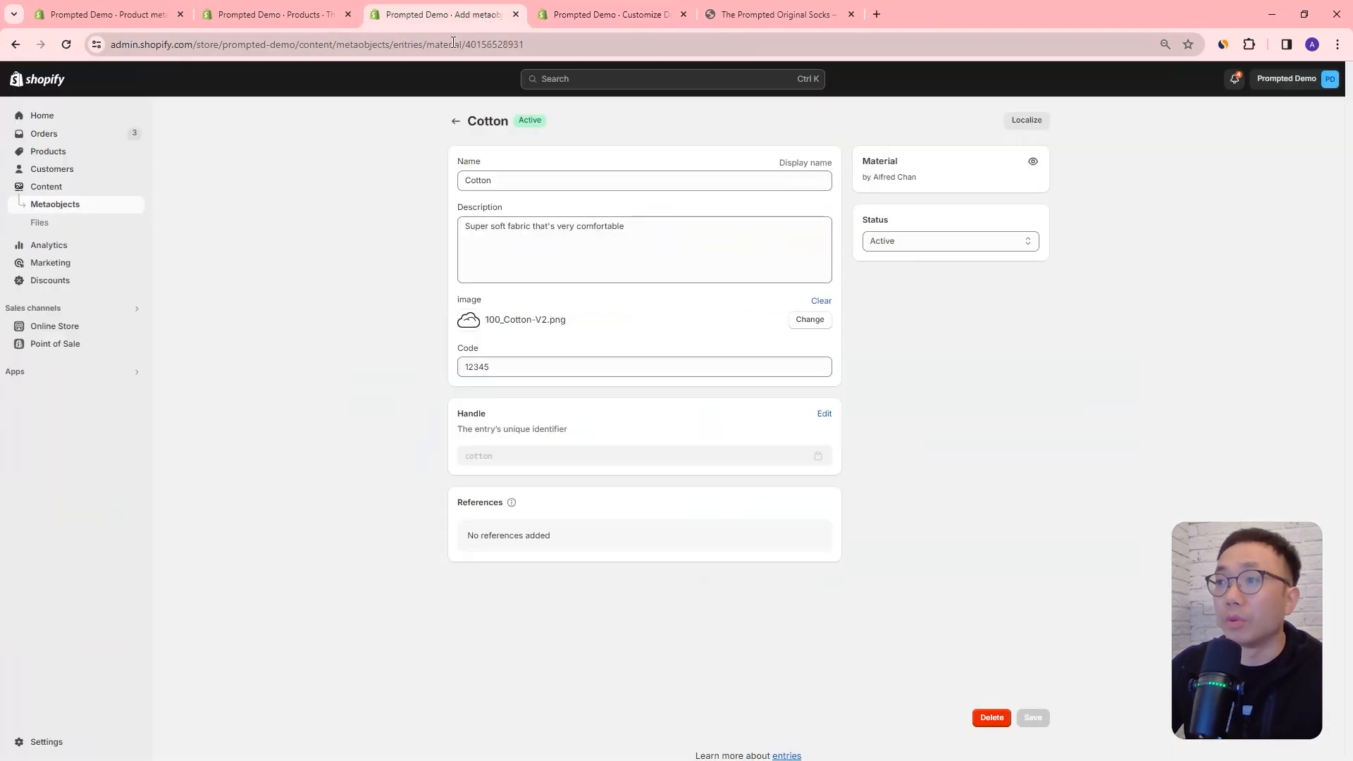
{"action": "left_click", "coordinate": [456, 121]}
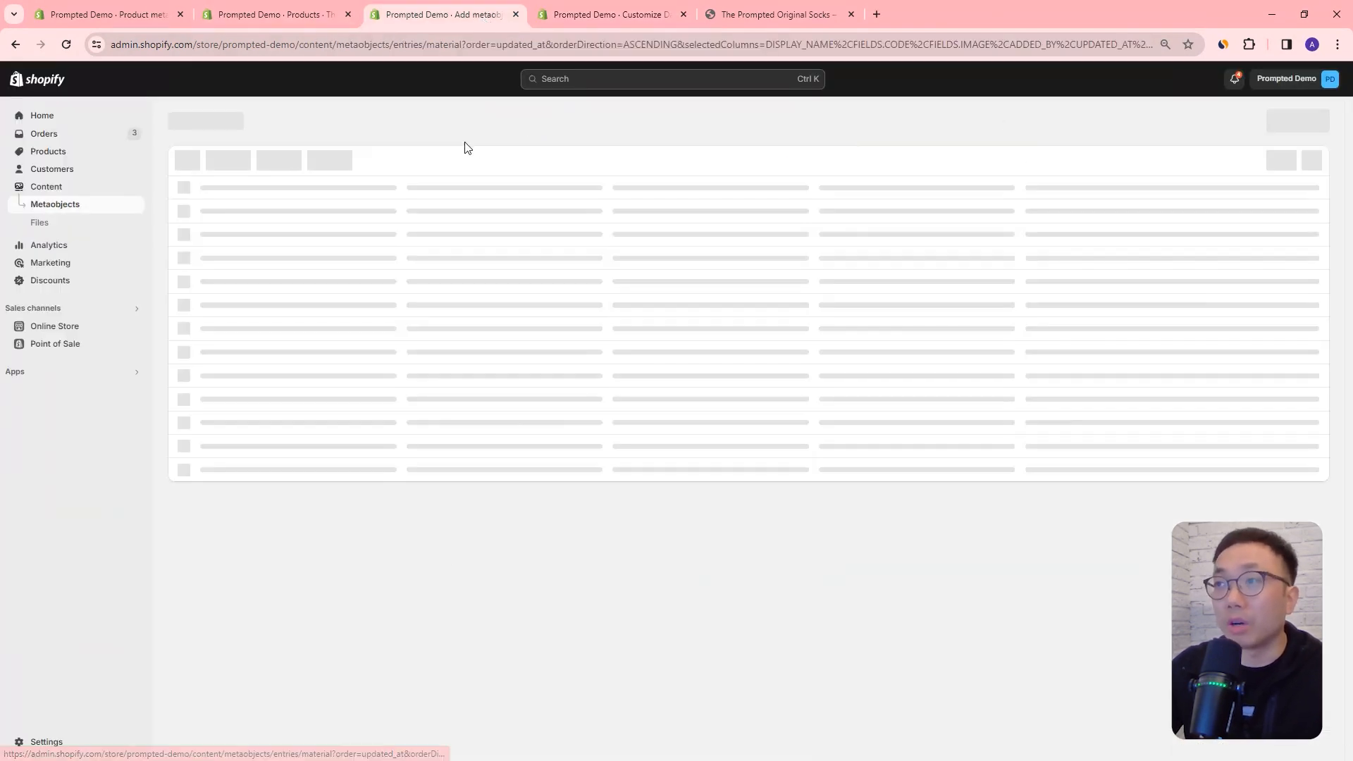
{"action": "left_click", "coordinate": [1303, 121]}
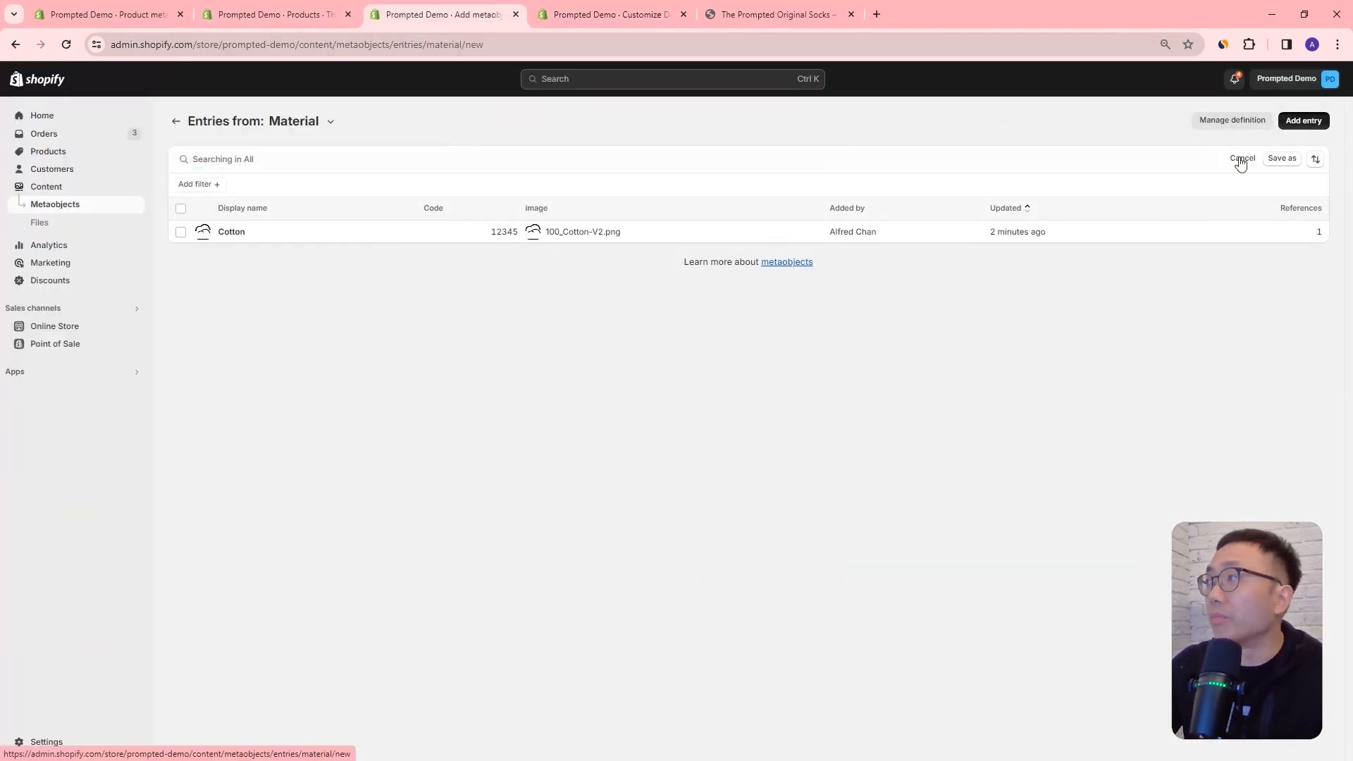
{"action": "left_click", "coordinate": [563, 185]}
{"action": "type", "text": "Polyester"}
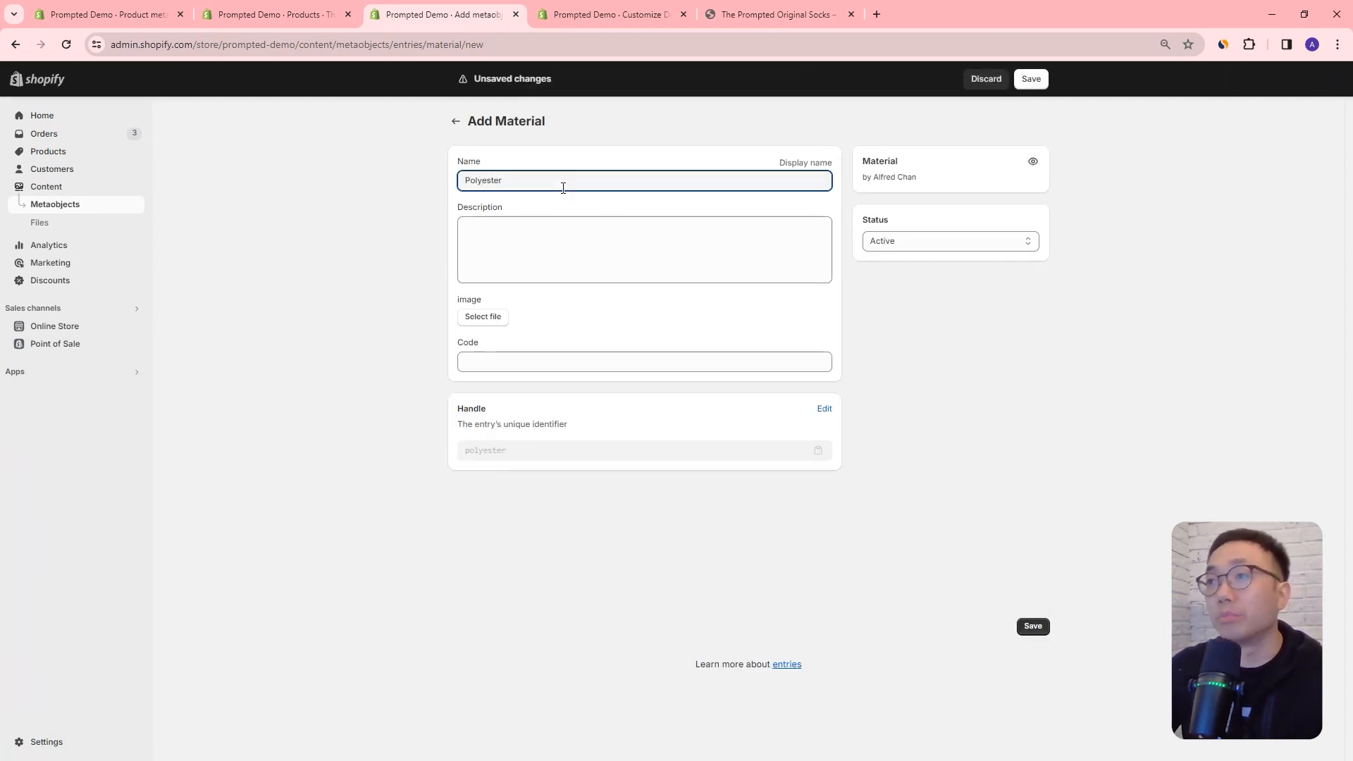
{"action": "left_click", "coordinate": [551, 232]}
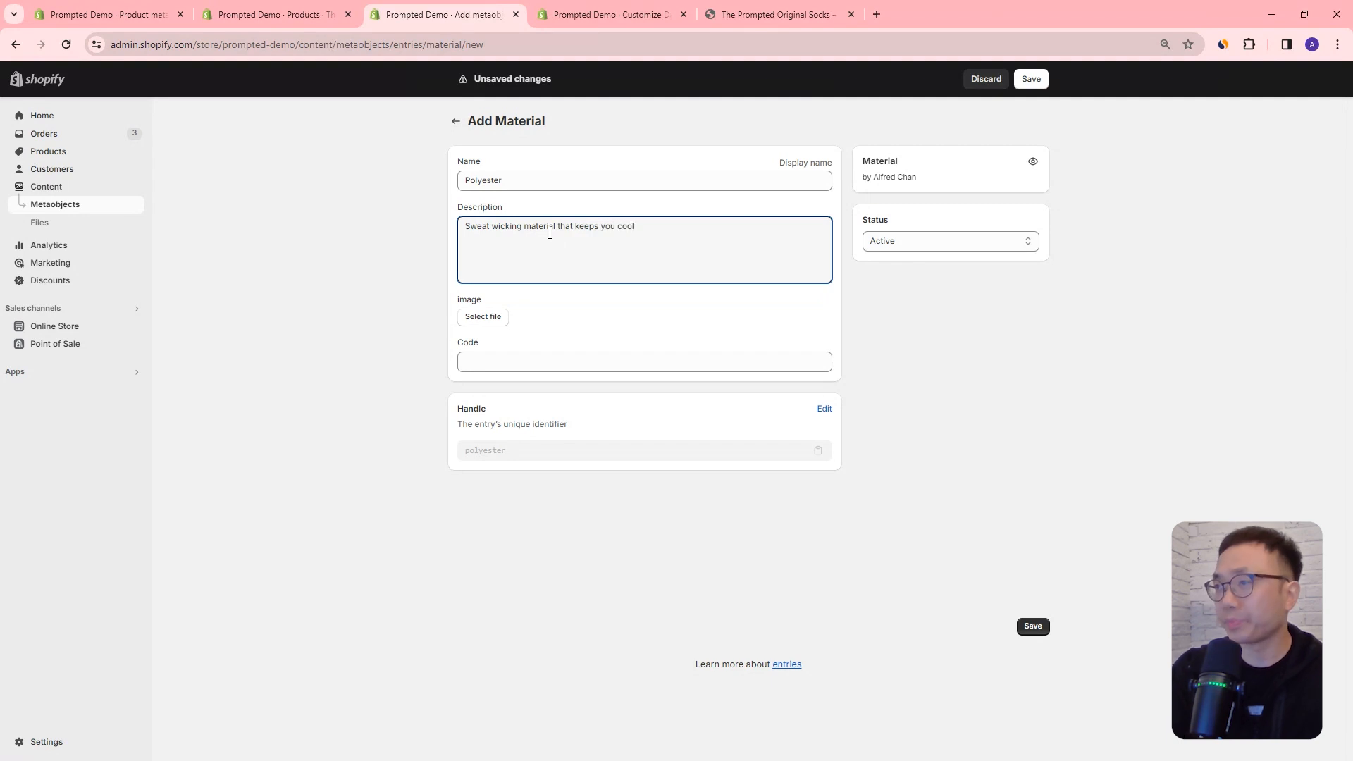
Step: Search the store files for "polyester" and set Cotton-Polyester-V2.png as the entry's image
{"action": "left_click", "coordinate": [486, 318]}
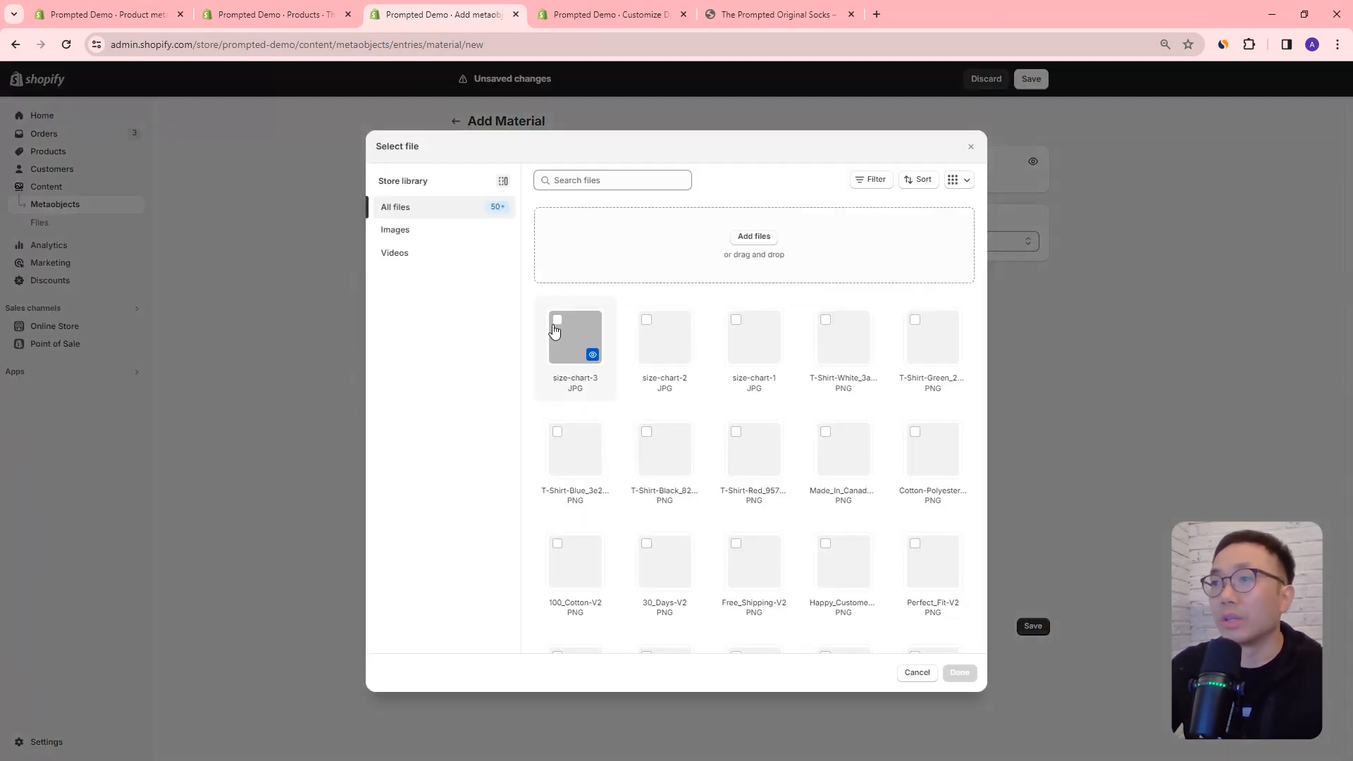
{"action": "left_click", "coordinate": [599, 187]}
{"action": "type", "text": "polyester"}
{"action": "left_click", "coordinate": [598, 313]}
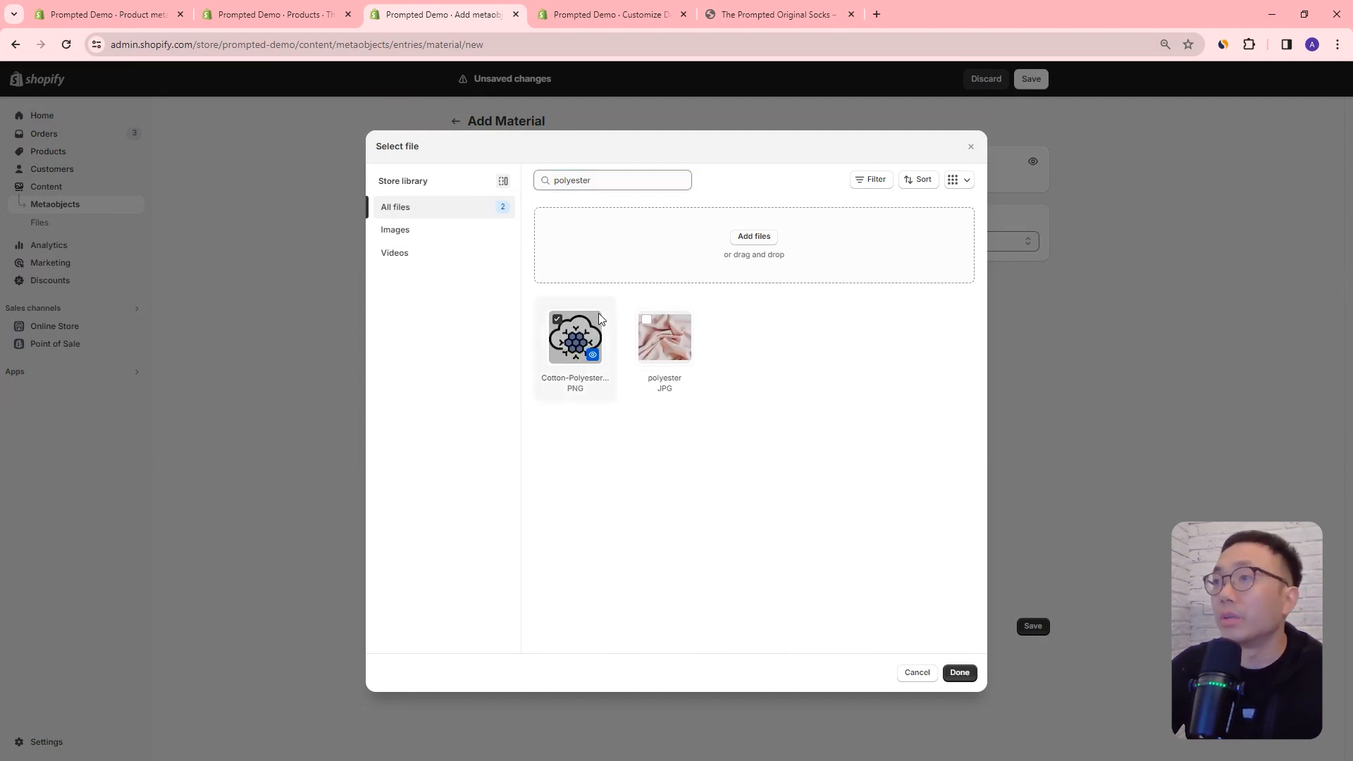
{"action": "left_click", "coordinate": [960, 672]}
Step: Set the Polyester entry's code to 98765 and save the entry
{"action": "left_click", "coordinate": [537, 369]}
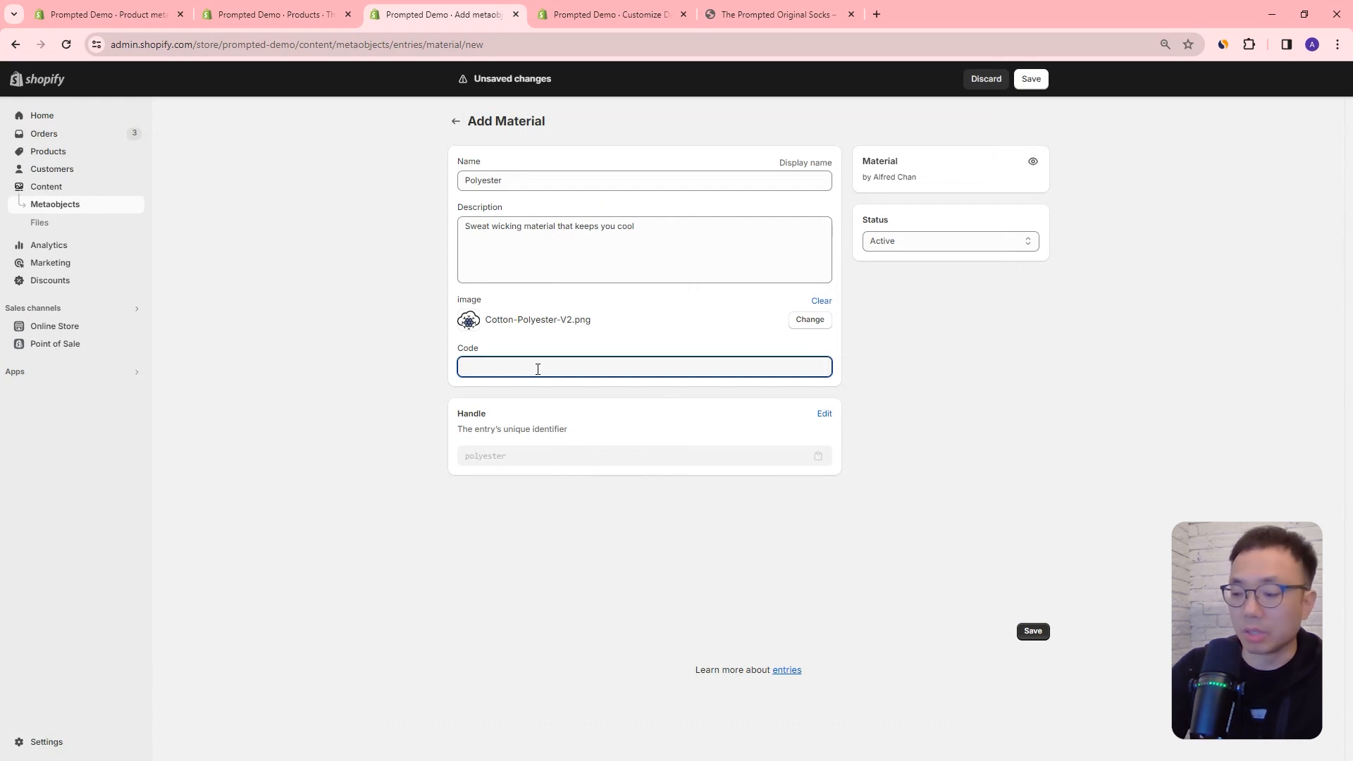
{"action": "type", "text": "98765"}
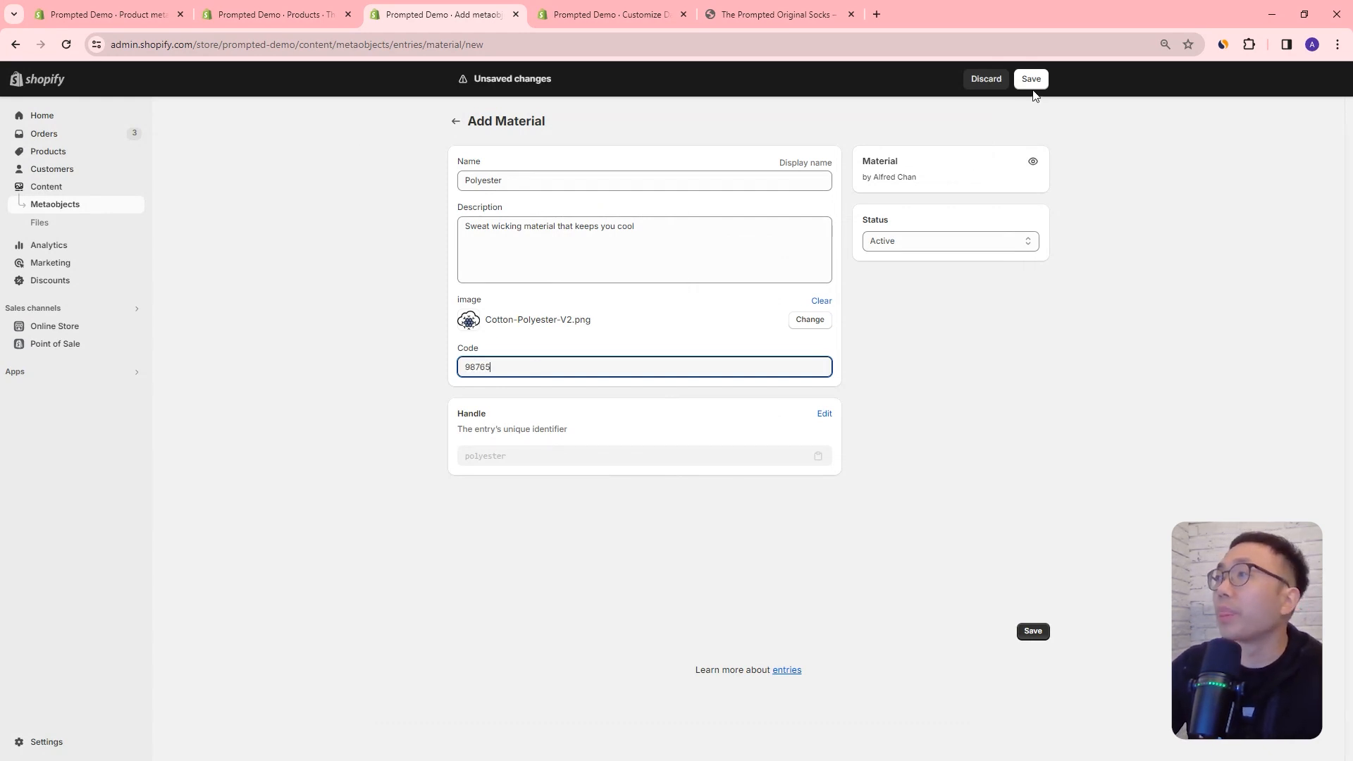
{"action": "left_click", "coordinate": [1034, 82]}
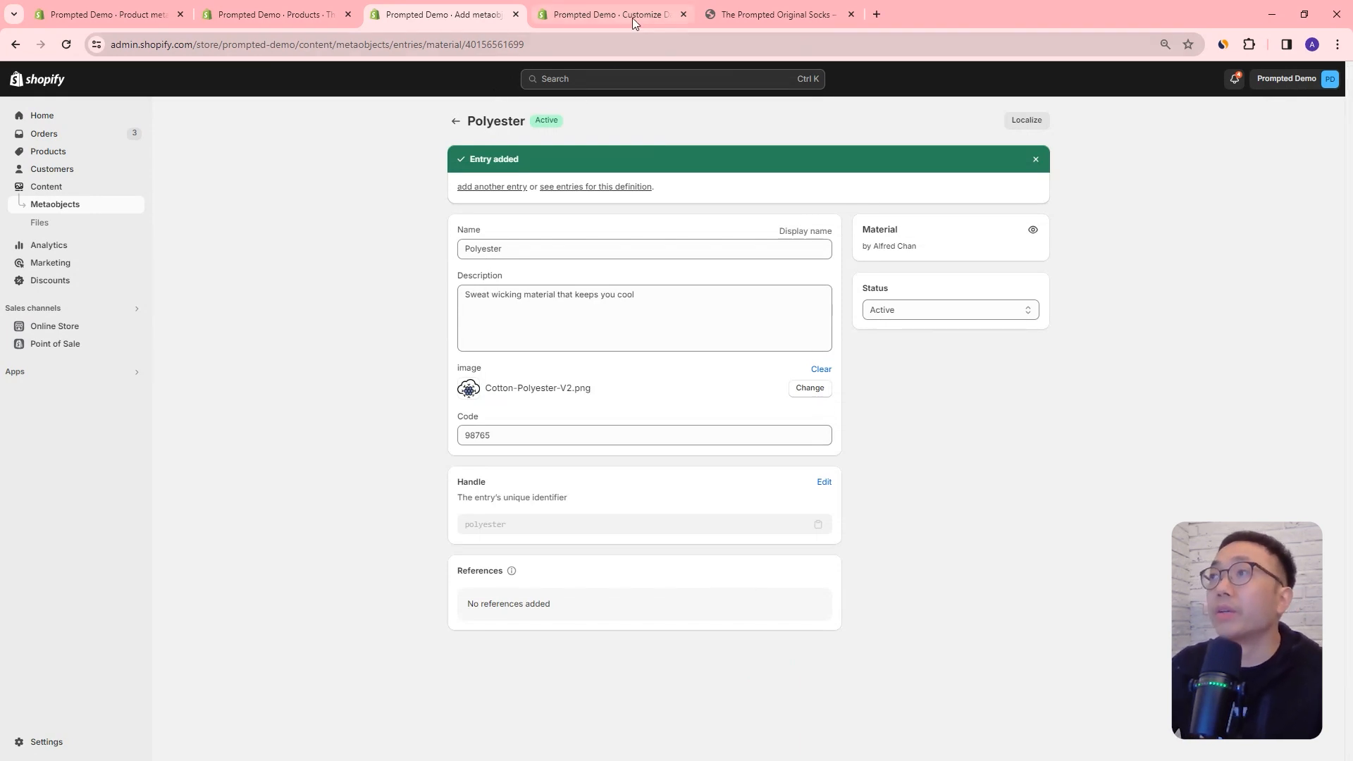
Step: Return to the product list in the admin and open The Prompted Chip T-Shirt at its metafields
{"action": "left_click", "coordinate": [299, 14]}
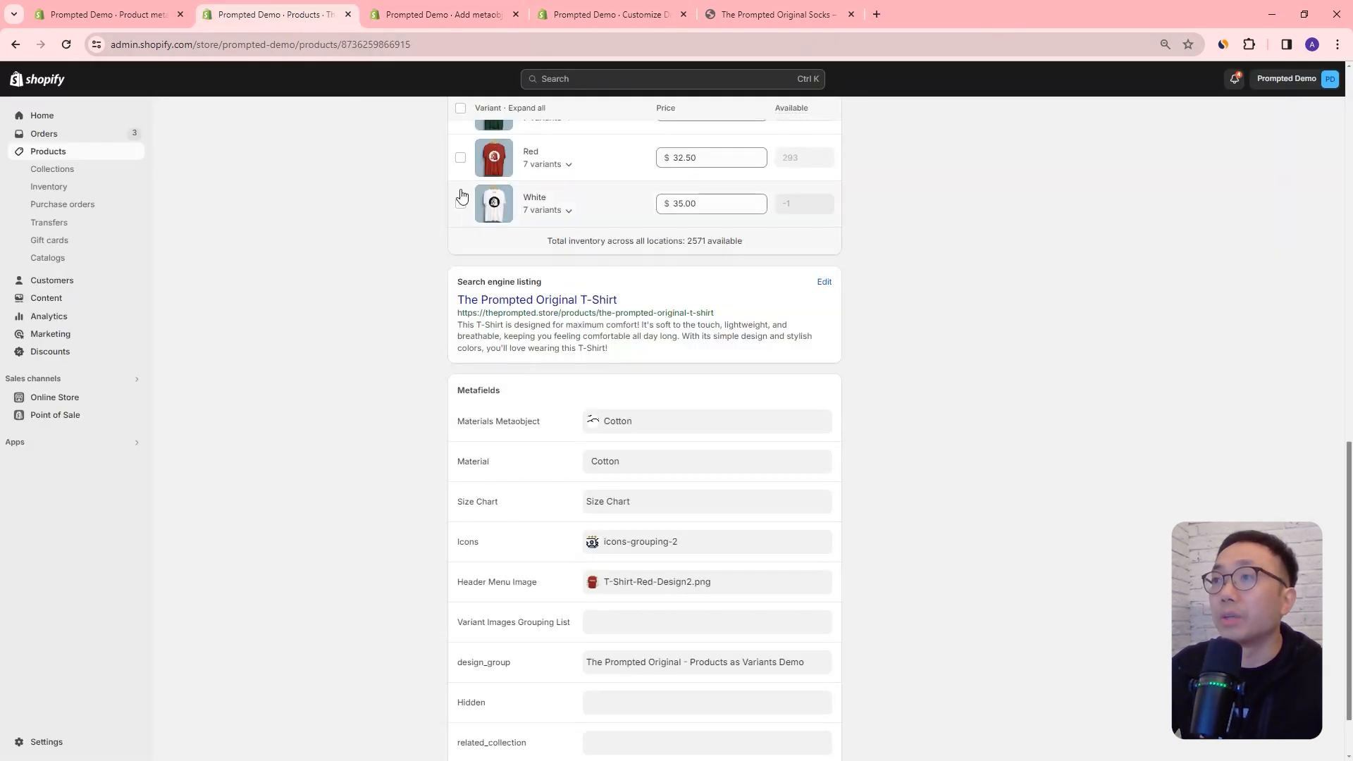
{"action": "scroll", "coordinate": [486, 295], "scroll_direction": "up", "scroll_amount": 13}
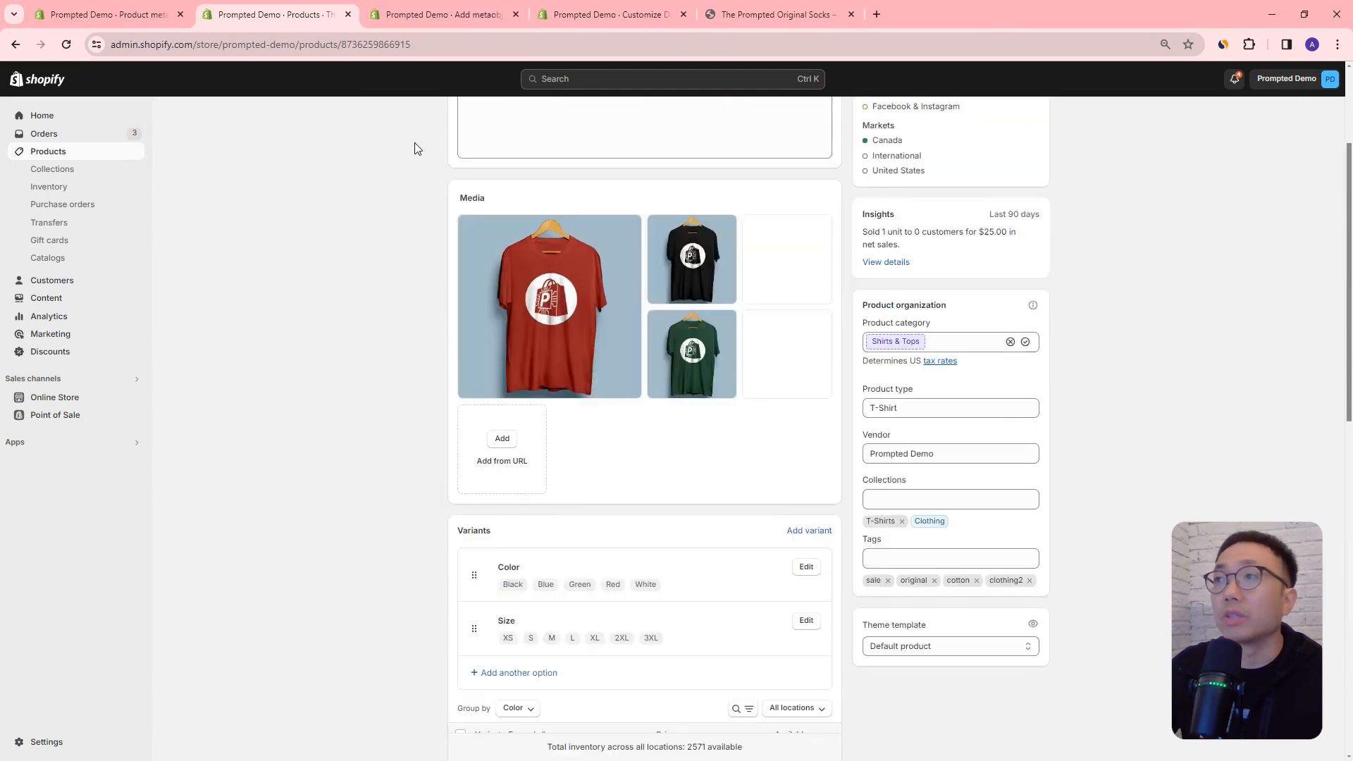
{"action": "left_click", "coordinate": [456, 121]}
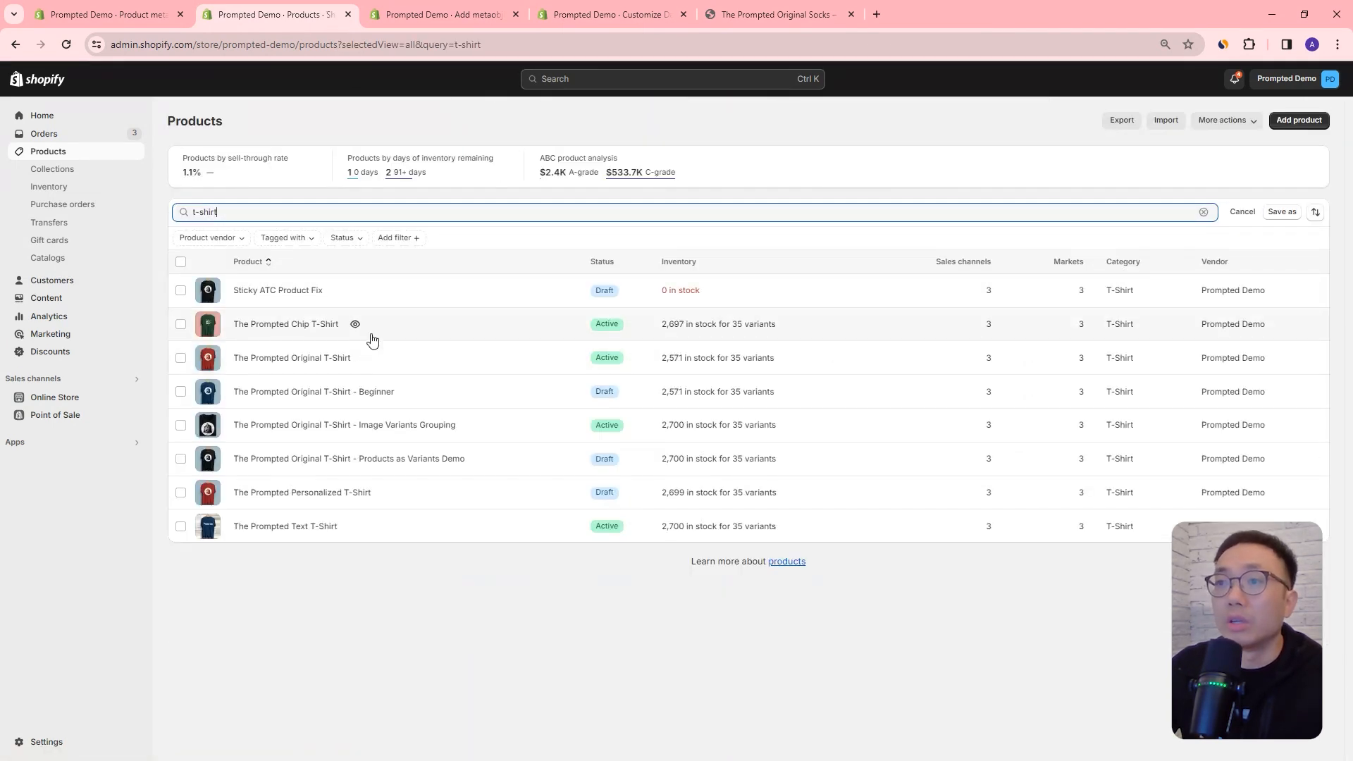
{"action": "left_click", "coordinate": [268, 325]}
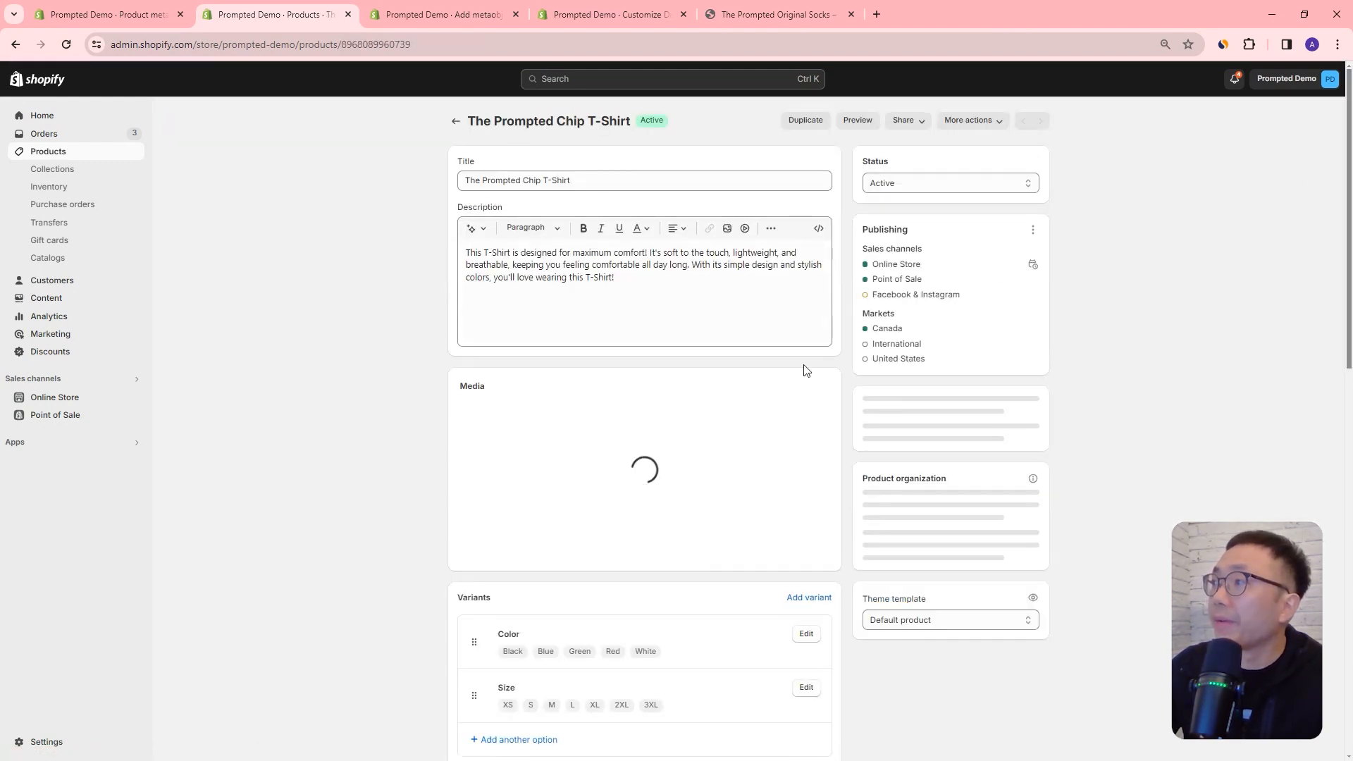
{"action": "scroll", "coordinate": [698, 380], "scroll_direction": "down", "scroll_amount": 10}
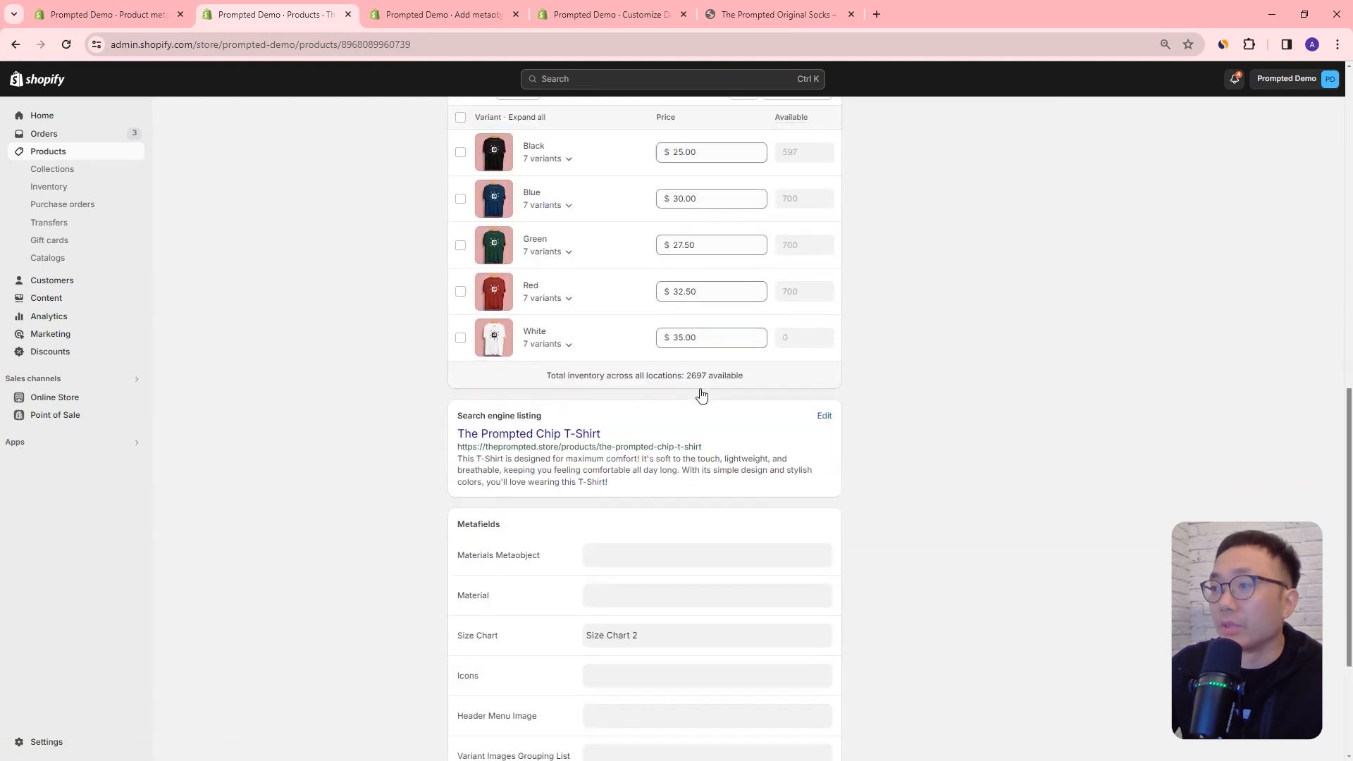
Step: Set The Prompted Chip T-Shirt's Materials Metaobject metafield to the Polyester entry
{"action": "scroll", "coordinate": [701, 395], "scroll_direction": "down", "scroll_amount": 1}
{"action": "left_click", "coordinate": [620, 474]}
{"action": "left_click", "coordinate": [612, 465]}
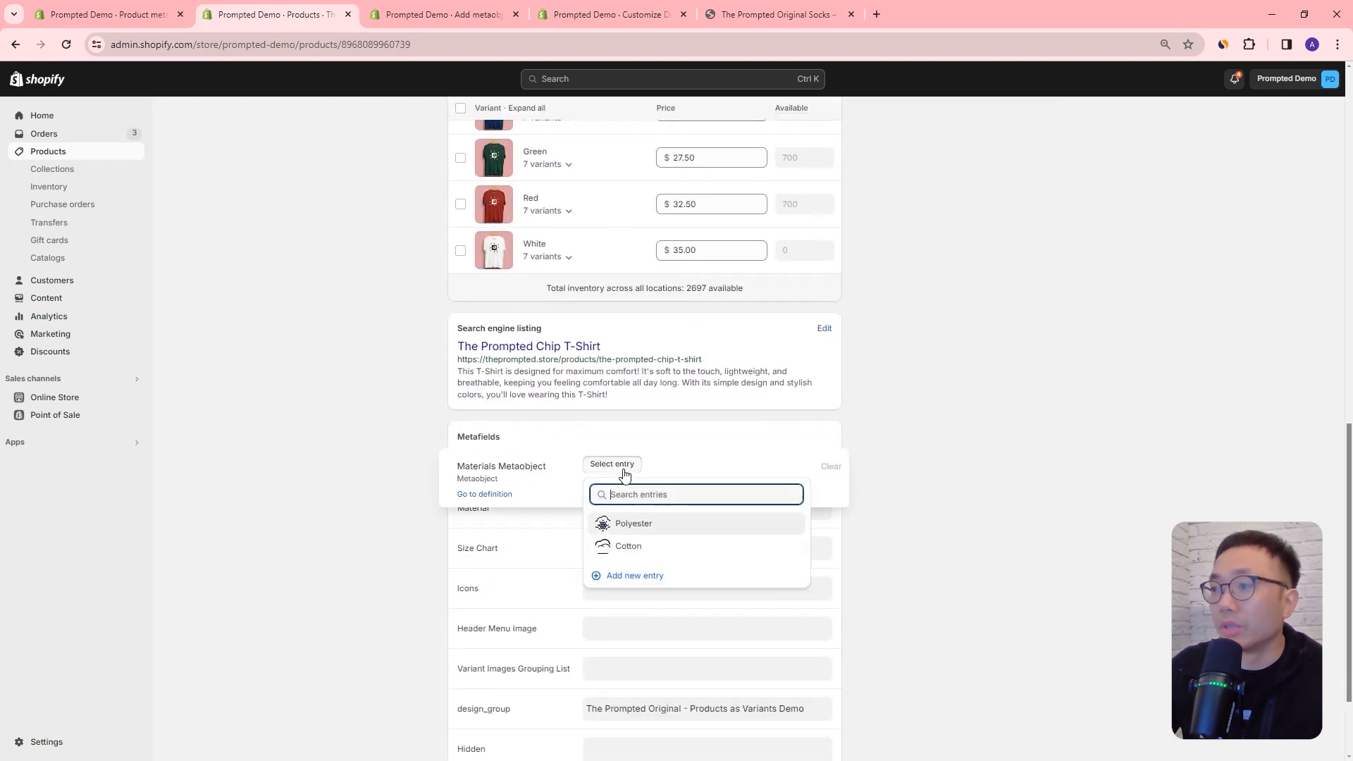
{"action": "left_click", "coordinate": [644, 525]}
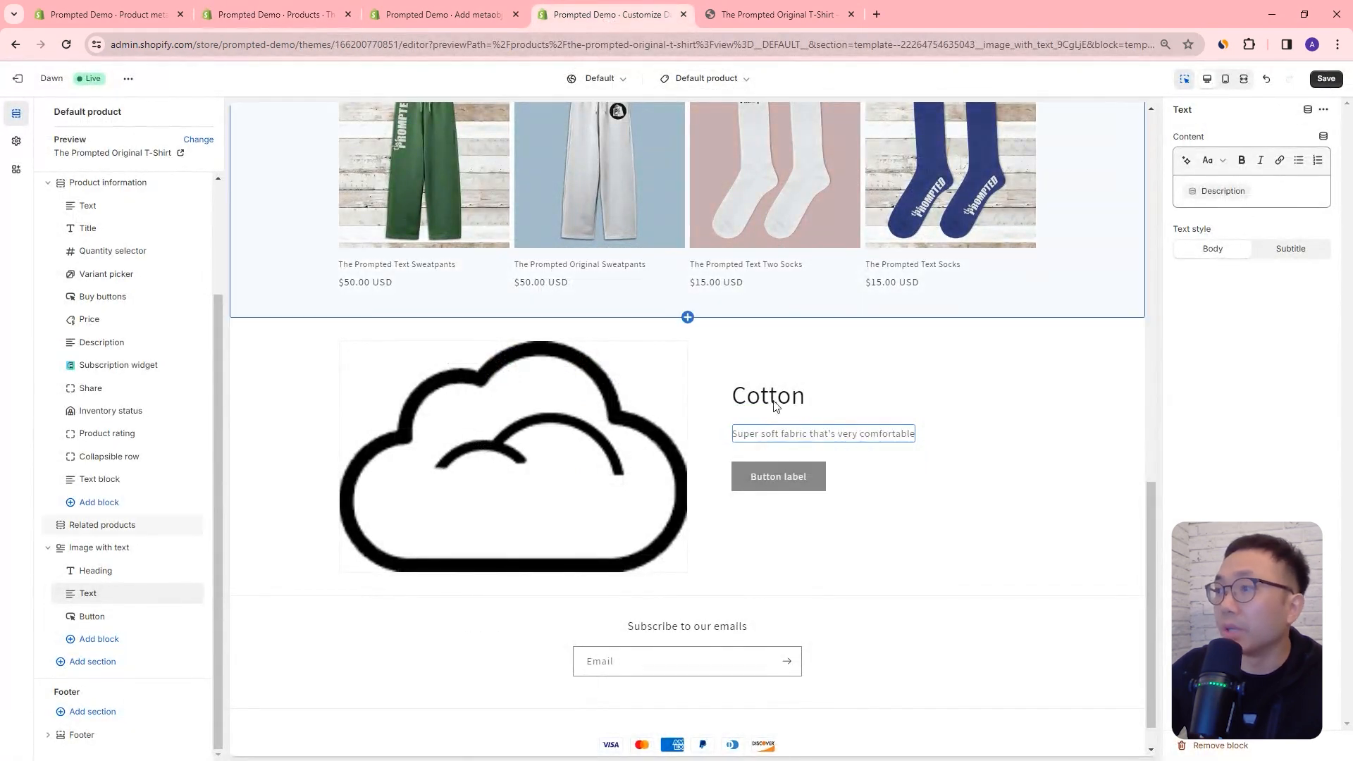
Step: Save the Default product template in the Dawn theme editor
{"action": "left_click", "coordinate": [1326, 83]}
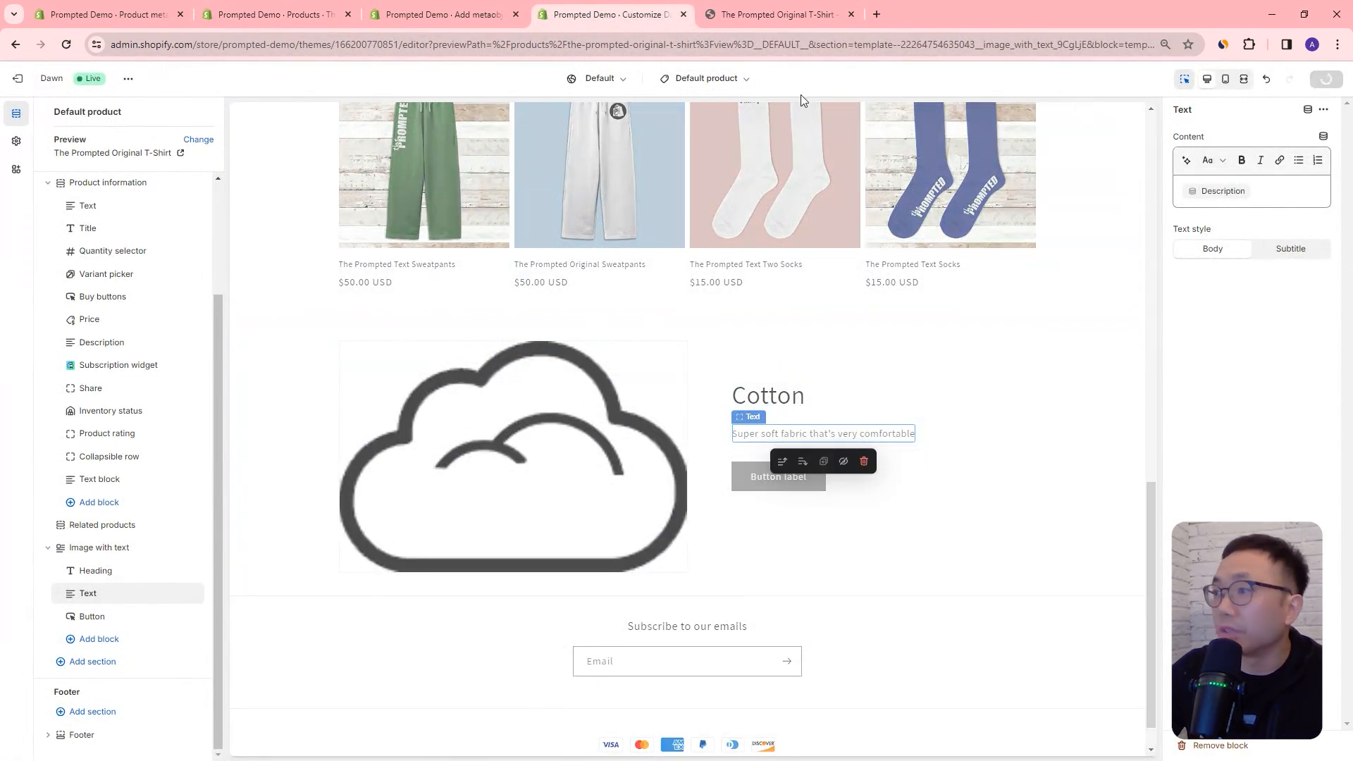
{"action": "scroll", "coordinate": [844, 326], "scroll_direction": "down", "scroll_amount": 7}
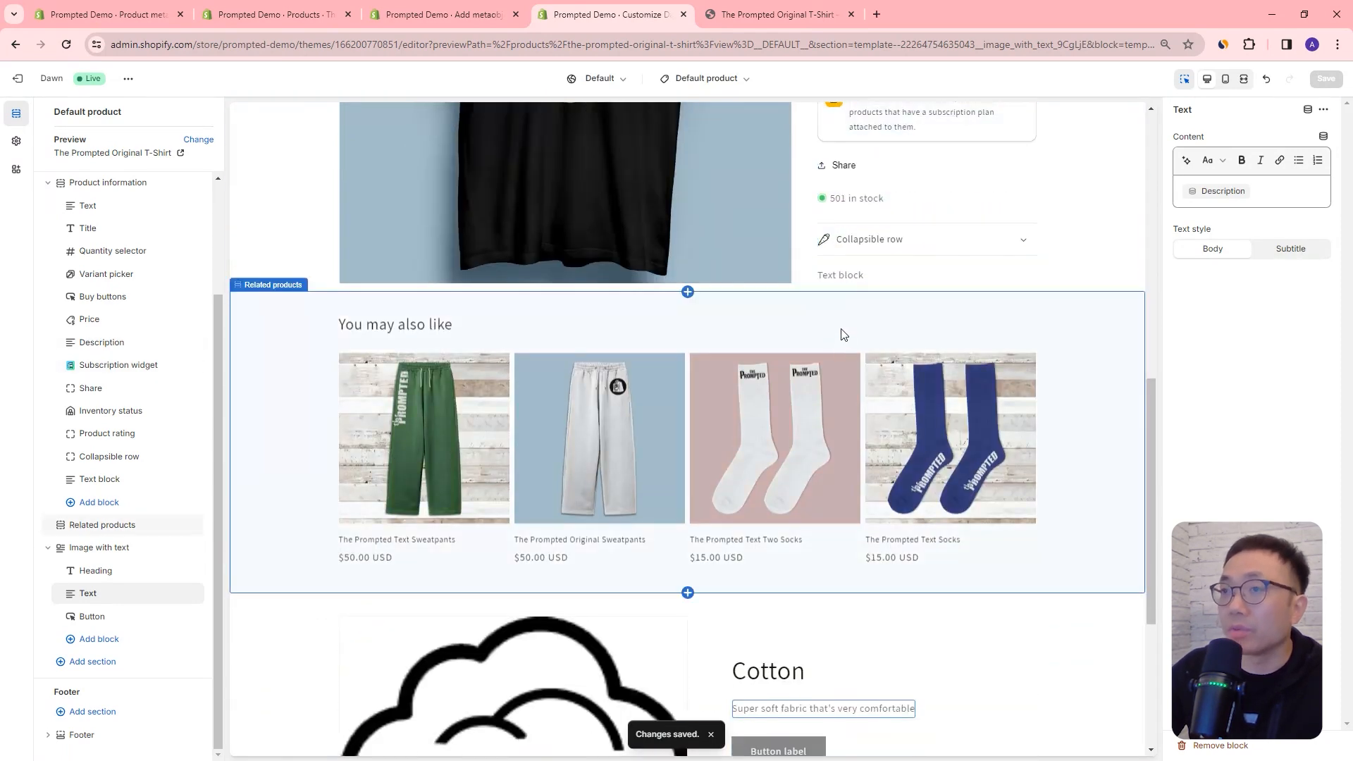
{"action": "scroll", "coordinate": [844, 335], "scroll_direction": "down", "scroll_amount": 4}
Step: Reload The Prompted Original T-Shirt's storefront page and check the material image, heading and description beneath the related products
{"action": "left_click", "coordinate": [800, 14]}
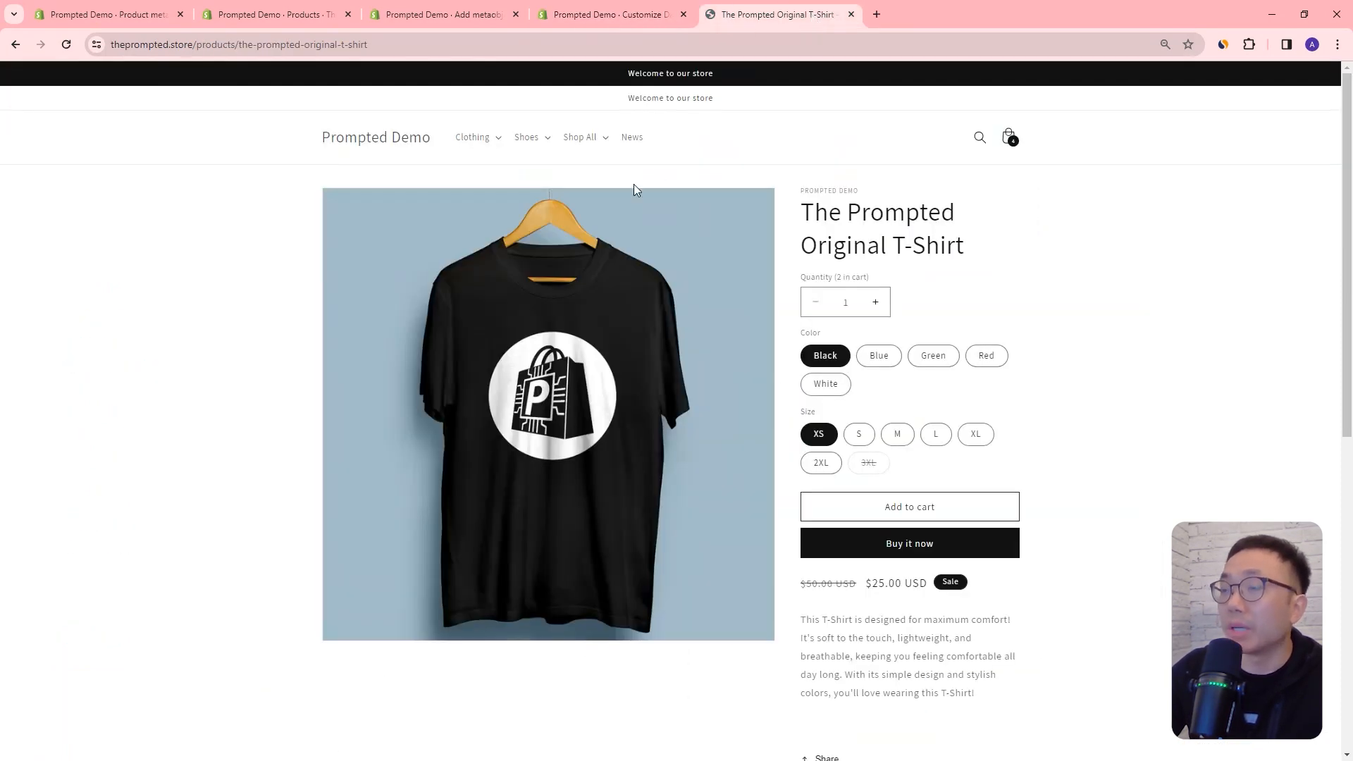
{"action": "left_click", "coordinate": [66, 44]}
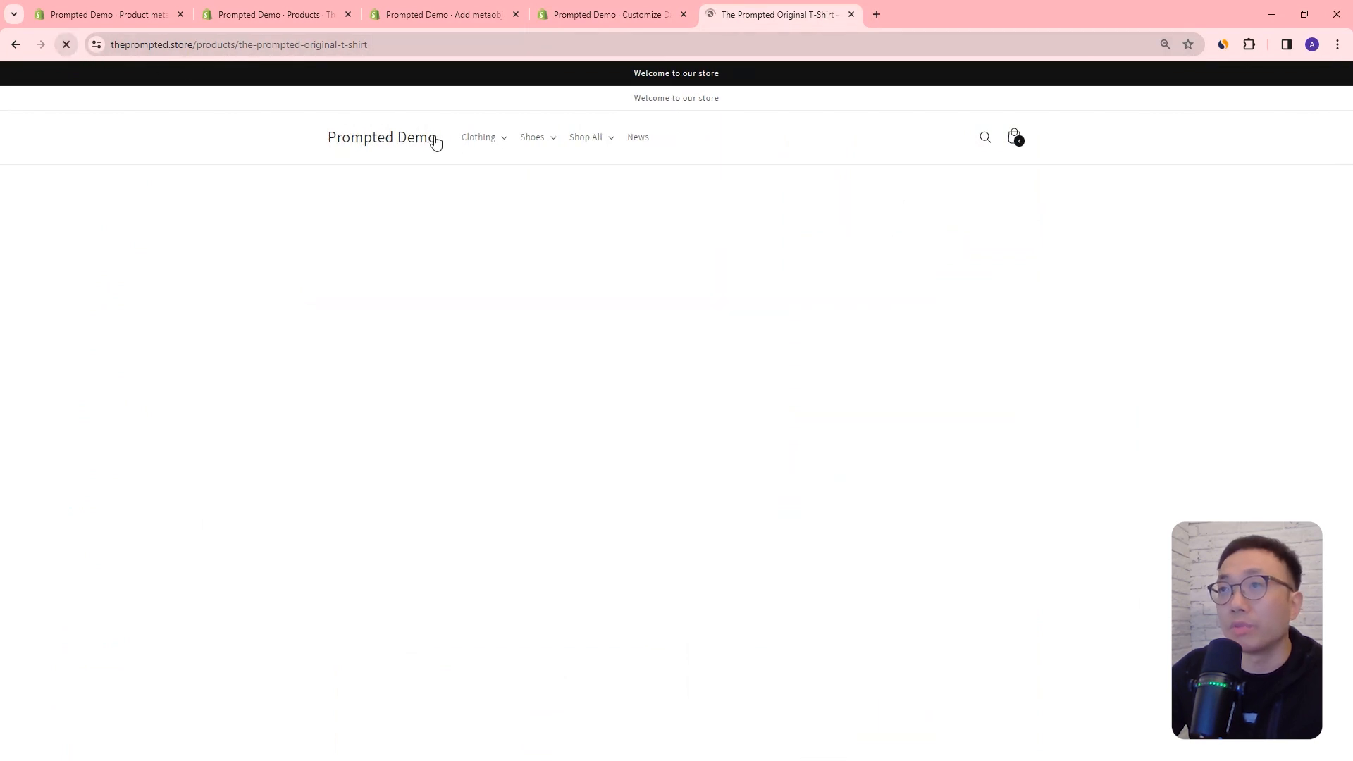
{"action": "scroll", "coordinate": [796, 391], "scroll_direction": "down", "scroll_amount": 5}
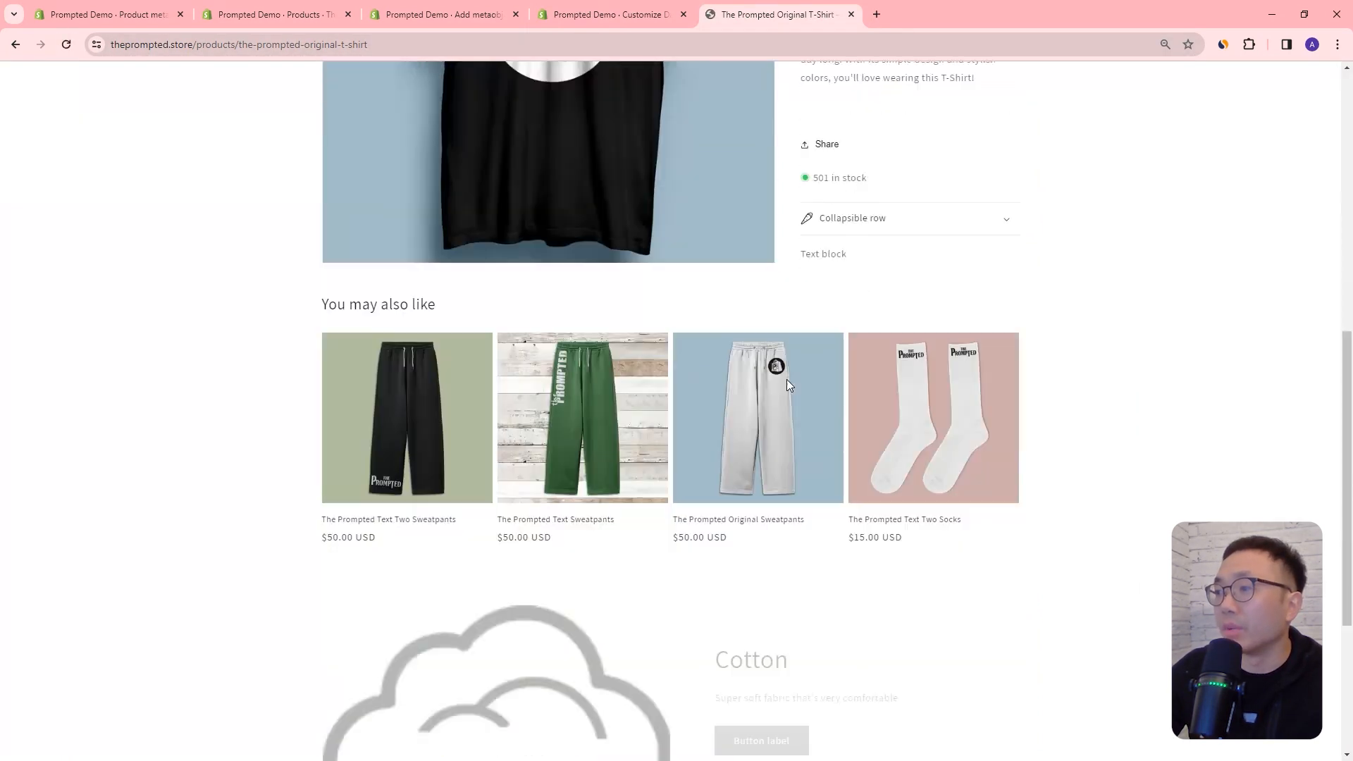
{"action": "scroll", "coordinate": [787, 379], "scroll_direction": "down", "scroll_amount": 4}
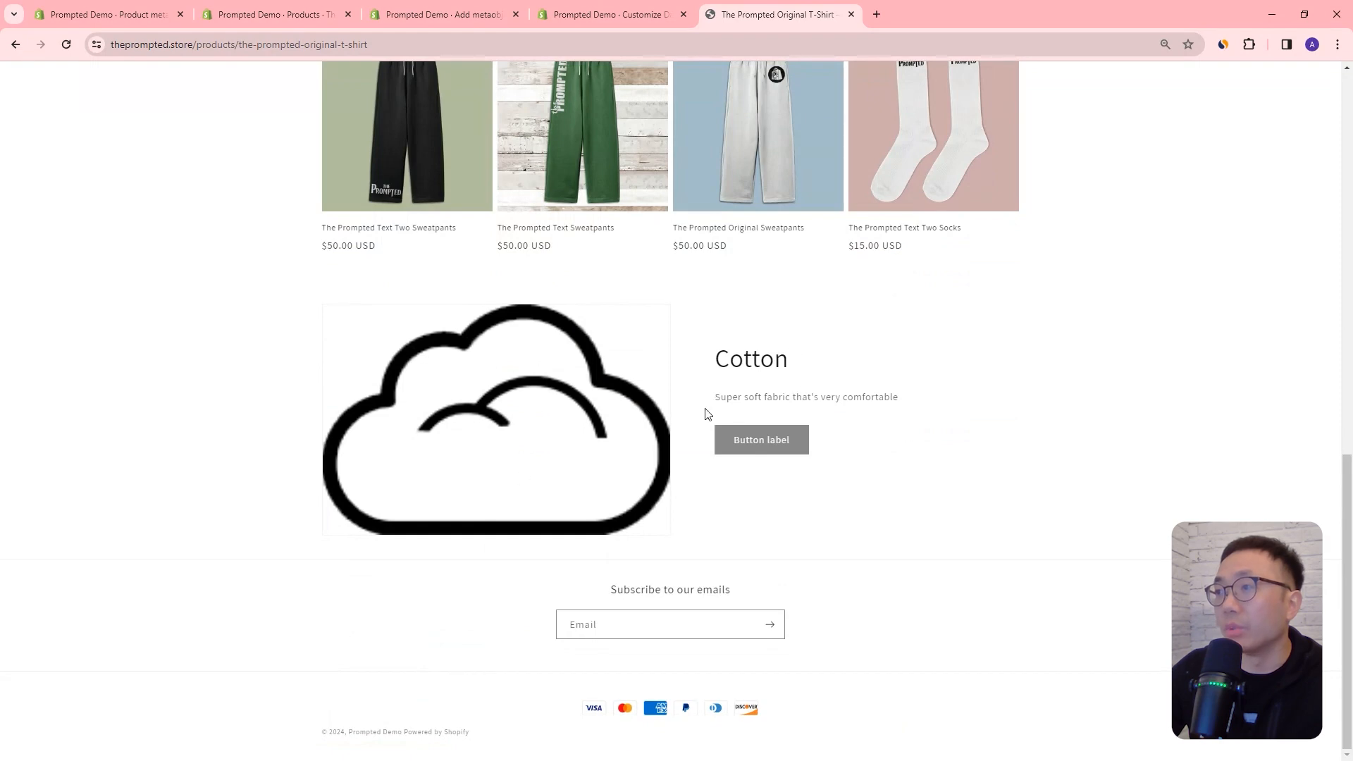
{"action": "scroll", "coordinate": [748, 414], "scroll_direction": "up", "scroll_amount": 15}
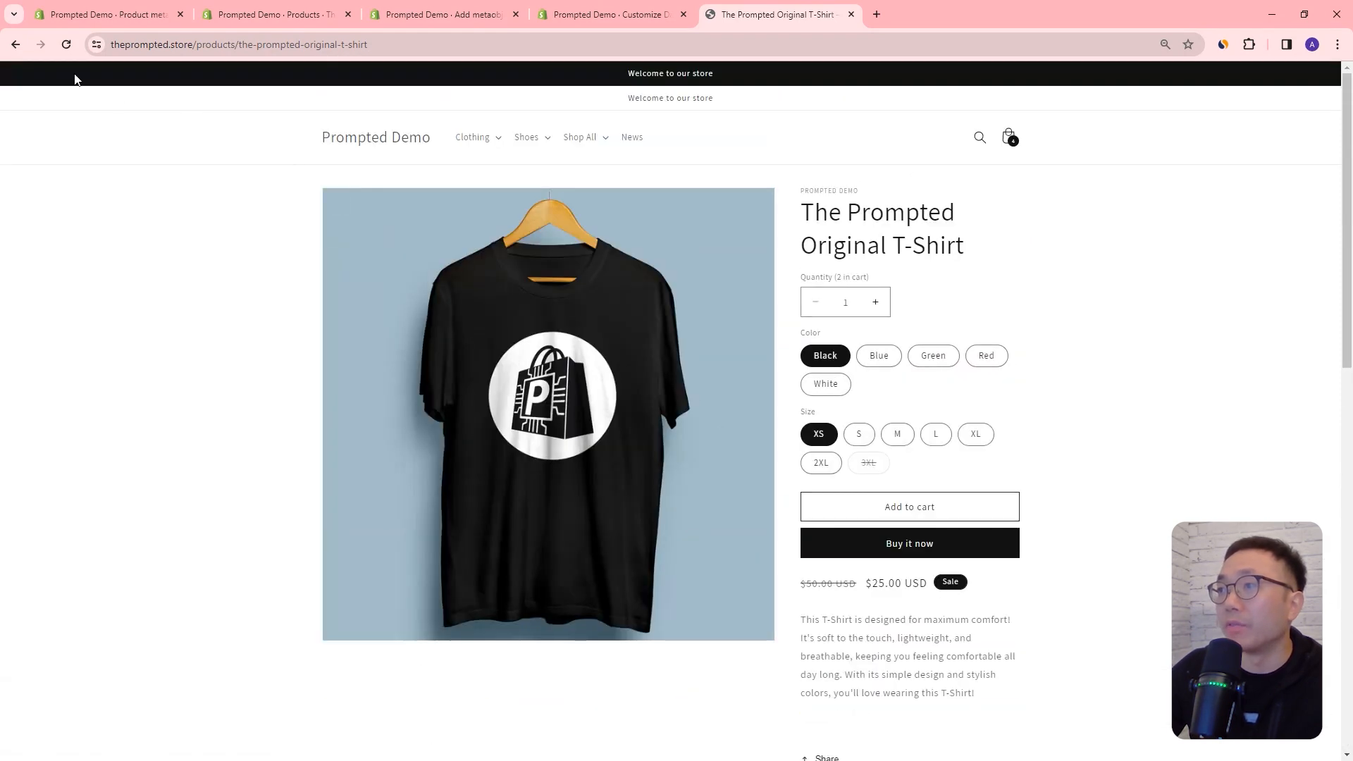
Step: Open The Prompted Chip T-Shirt from the storefront's T-Shirts collection and check the material section near the page's end
{"action": "left_click", "coordinate": [23, 48]}
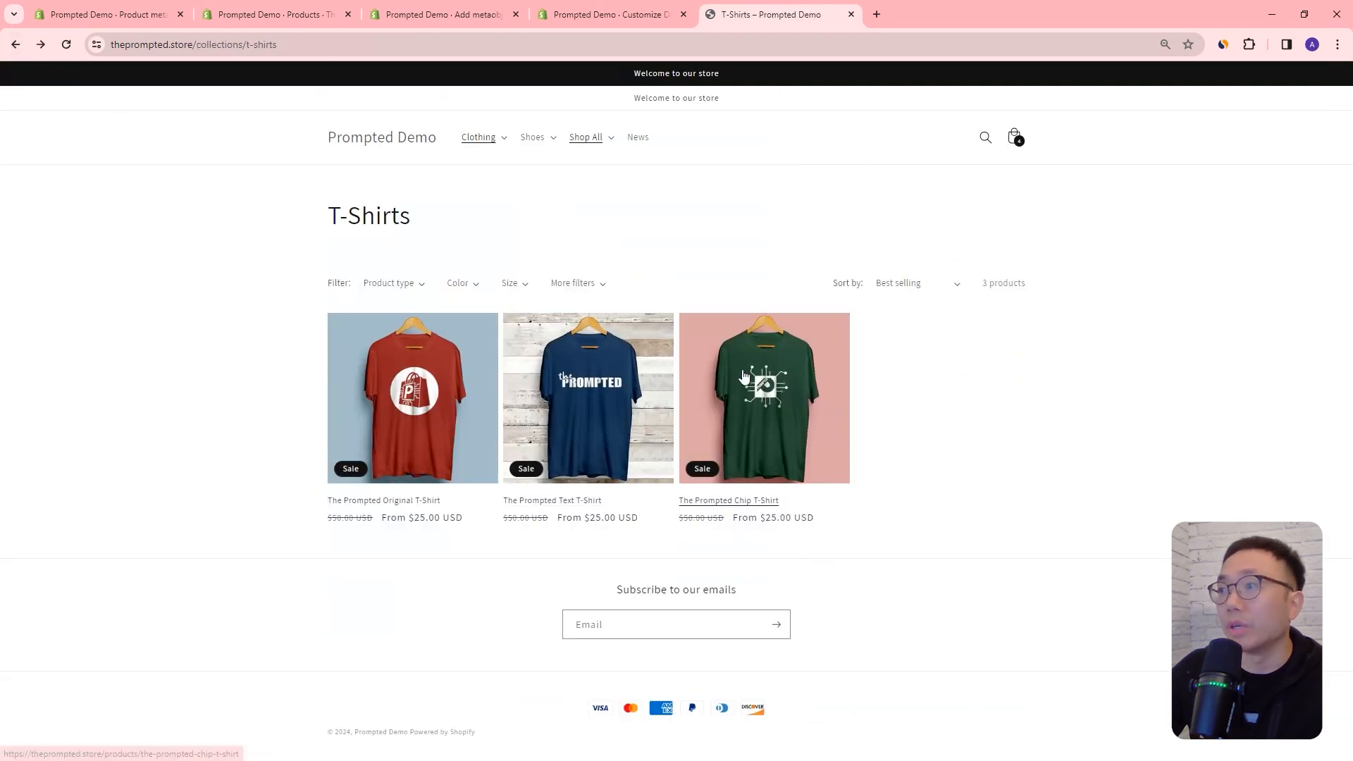
{"action": "left_click", "coordinate": [753, 374]}
{"action": "scroll", "coordinate": [749, 375], "scroll_direction": "down", "scroll_amount": 8}
{"action": "scroll", "coordinate": [746, 371], "scroll_direction": "down", "scroll_amount": 5}
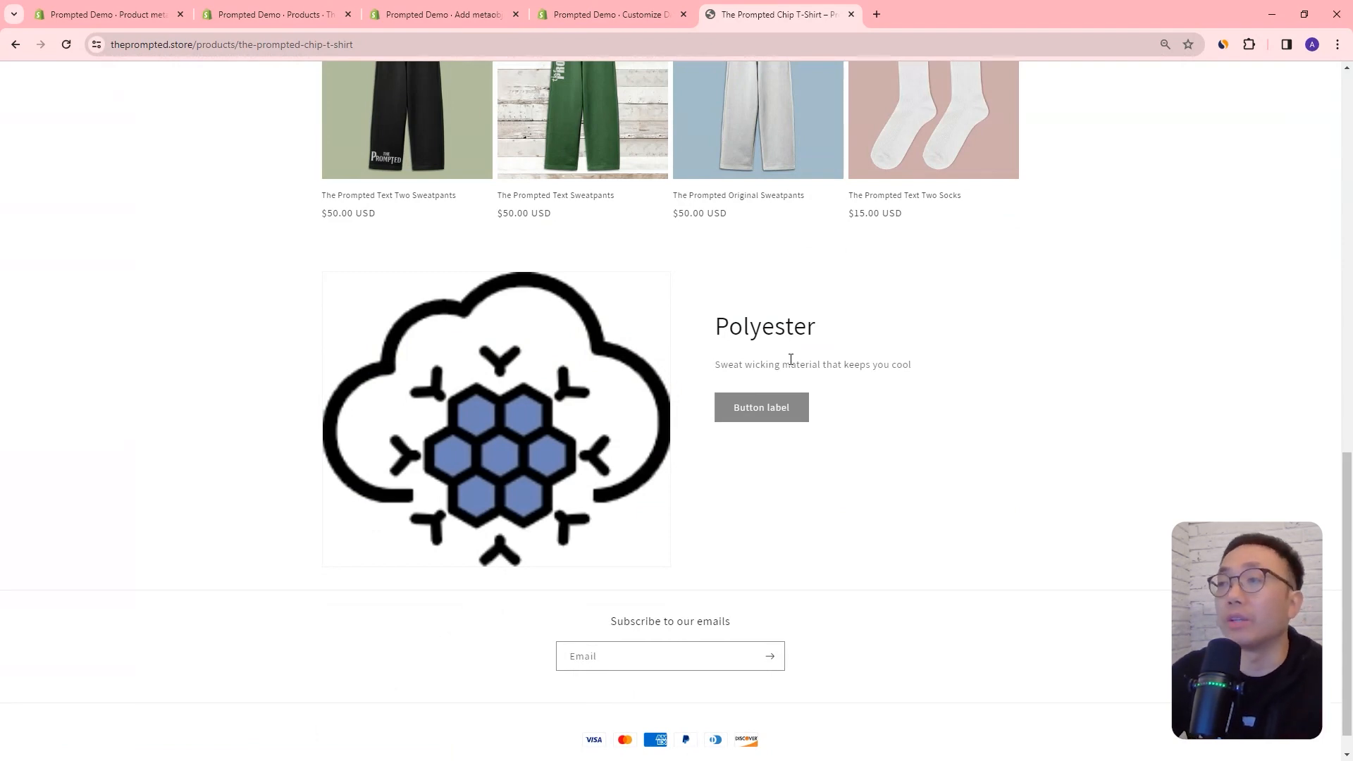
Step: Expand the product page's Collapsible row and examine the material description inside it
{"action": "scroll", "coordinate": [791, 359], "scroll_direction": "up", "scroll_amount": 8}
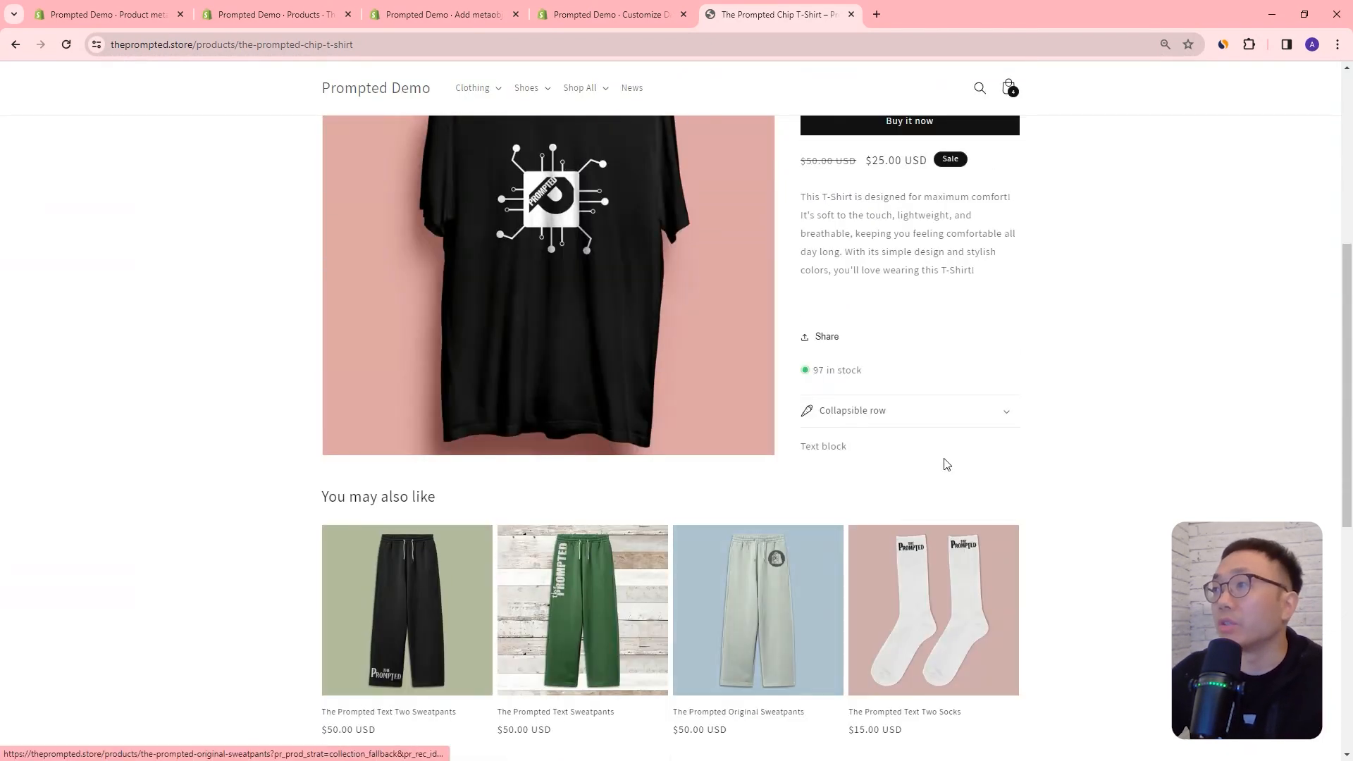
{"action": "left_click", "coordinate": [1005, 415]}
{"action": "left_click_drag", "start_coordinate": [815, 439], "coordinate": [1028, 450]}
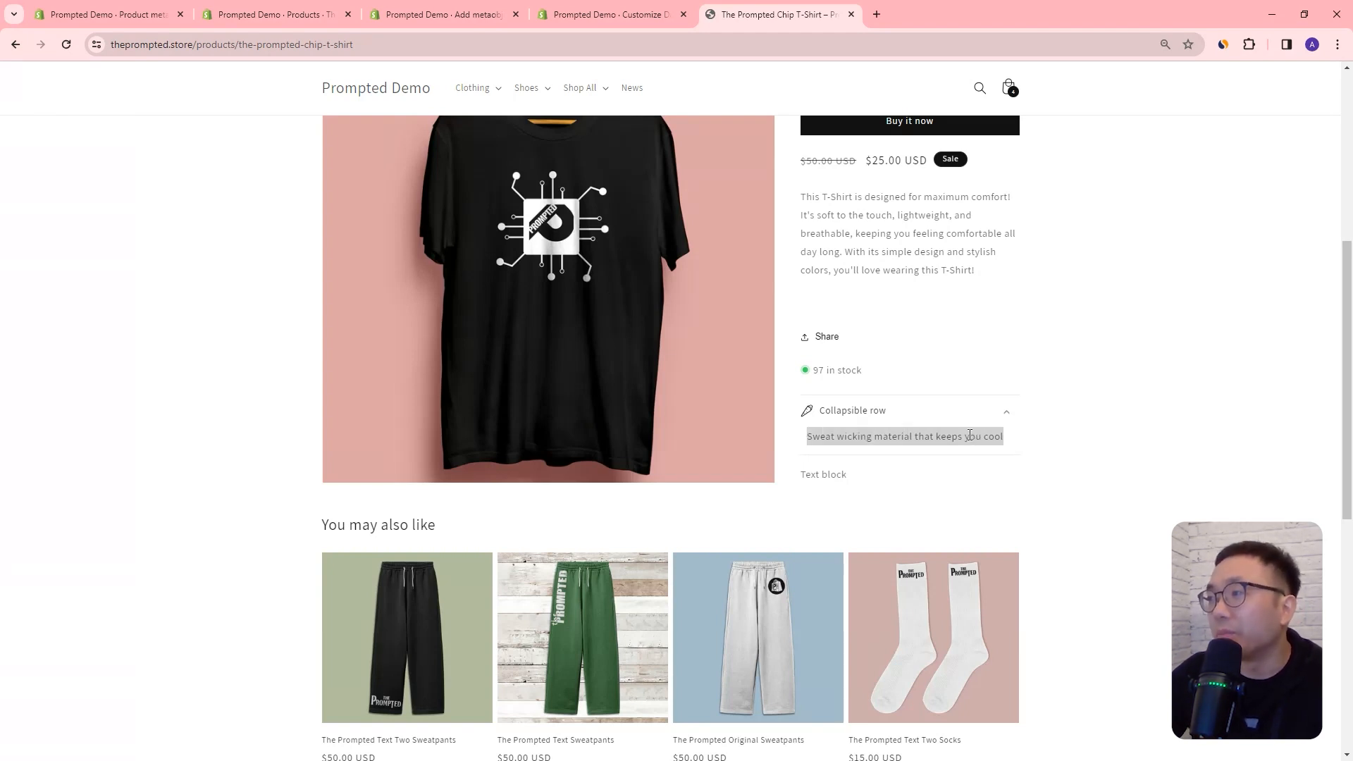
{"action": "left_click", "coordinate": [821, 435]}
{"action": "left_click_drag", "start_coordinate": [813, 442], "coordinate": [997, 444]}
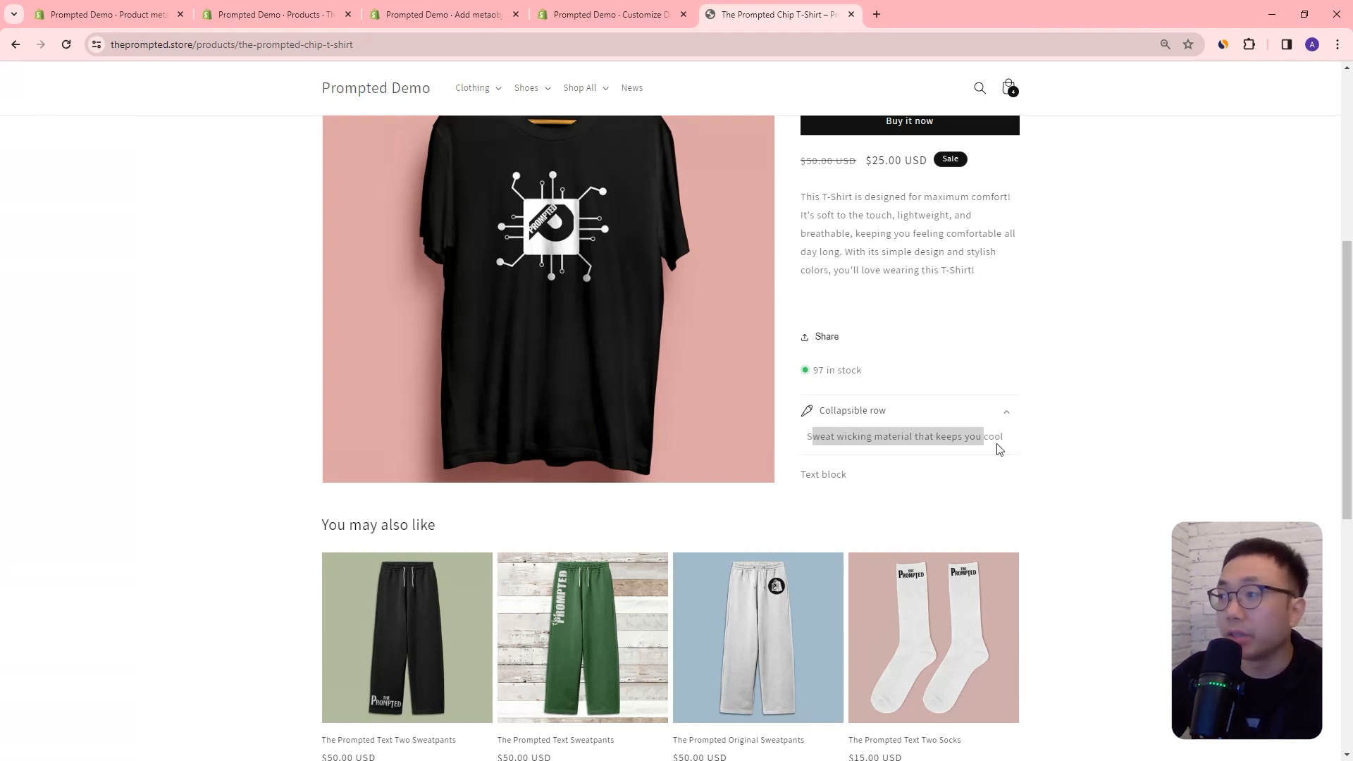
Step: Review the Polyester section's image, heading and description beneath the related products on the storefront page
{"action": "scroll", "coordinate": [556, 434], "scroll_direction": "down", "scroll_amount": 5}
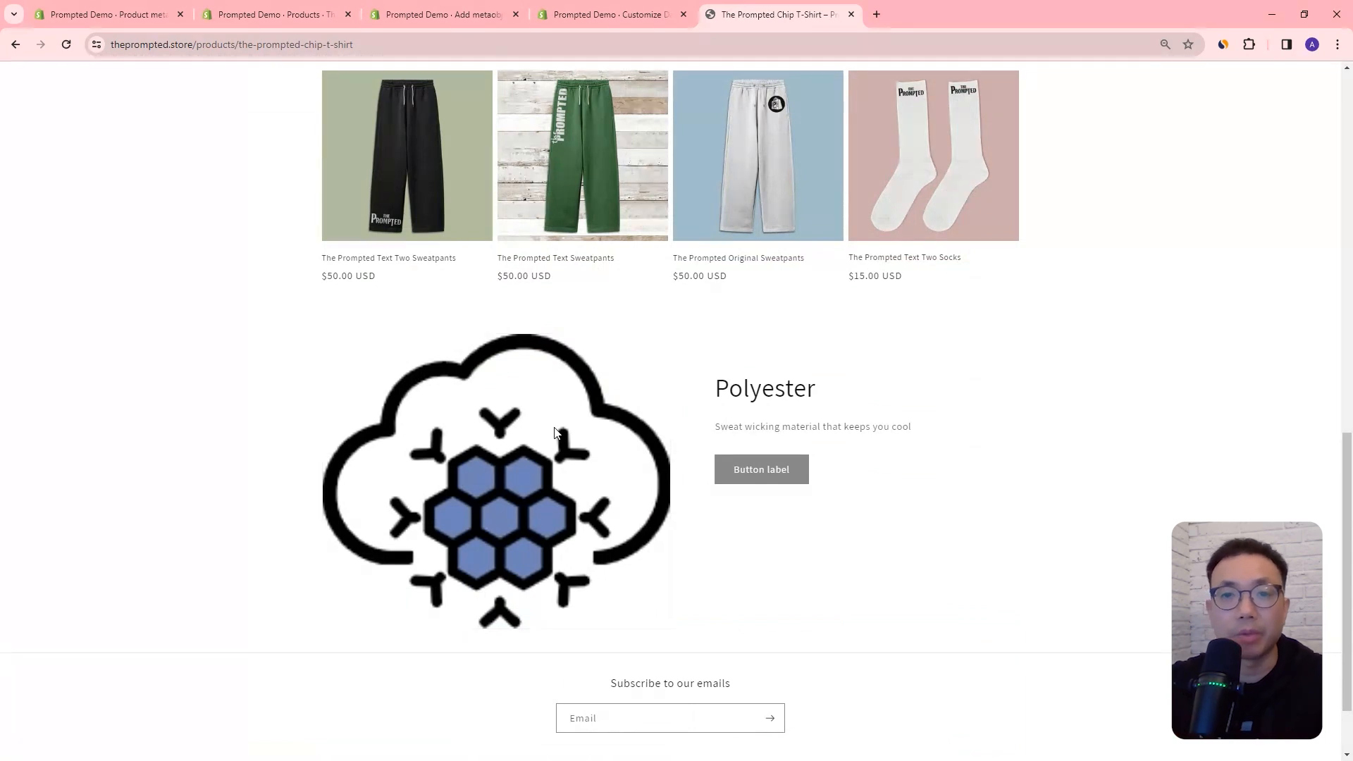
{"action": "scroll", "coordinate": [1038, 378], "scroll_direction": "up", "scroll_amount": 1}
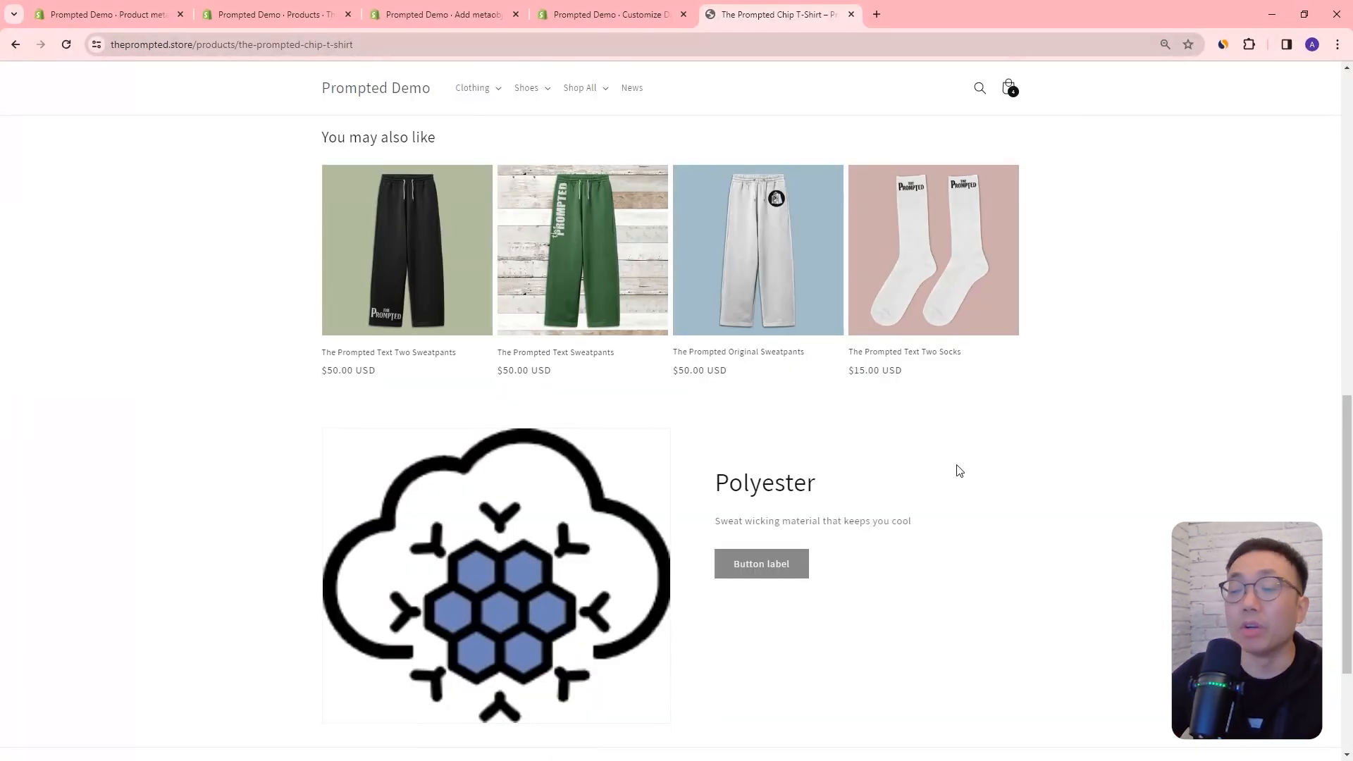
{"action": "scroll", "coordinate": [896, 525], "scroll_direction": "up", "scroll_amount": 1}
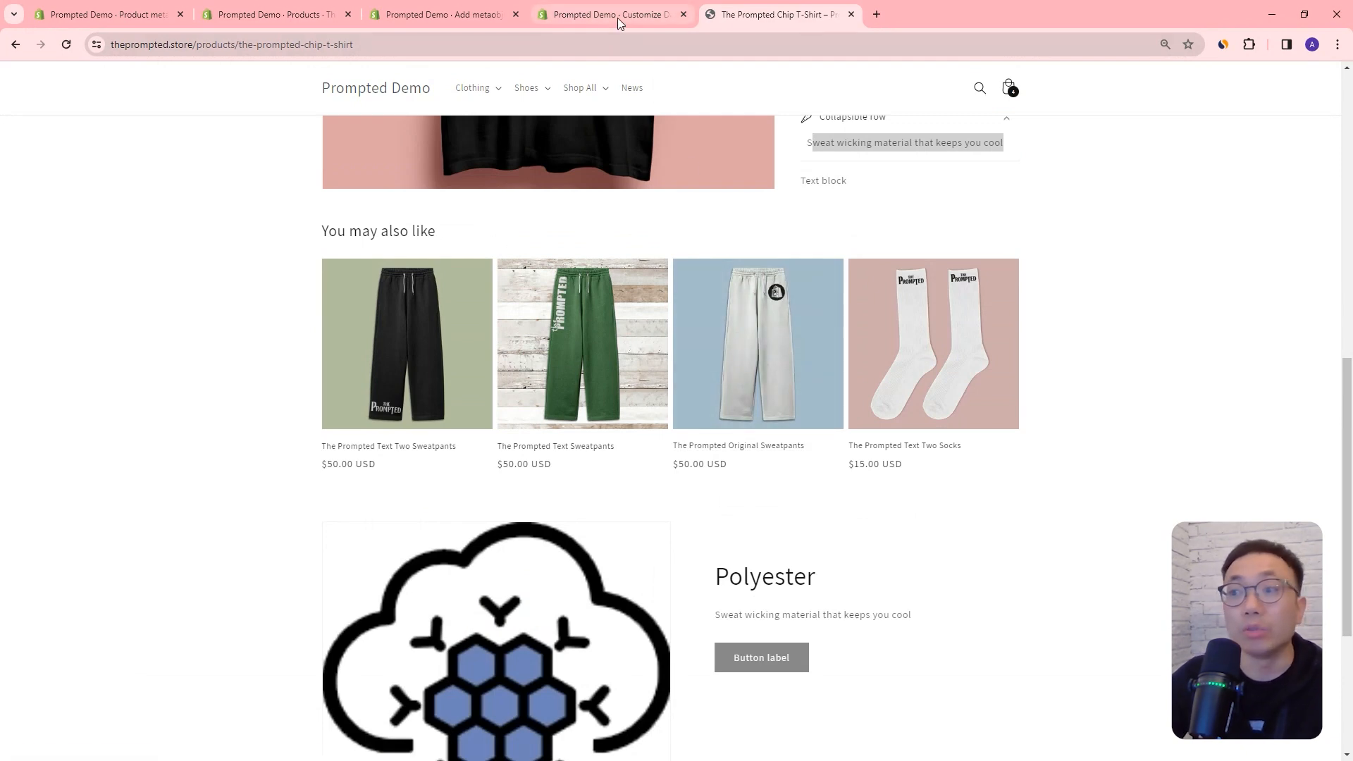
{"action": "mouse_move", "coordinate": [618, 18]}
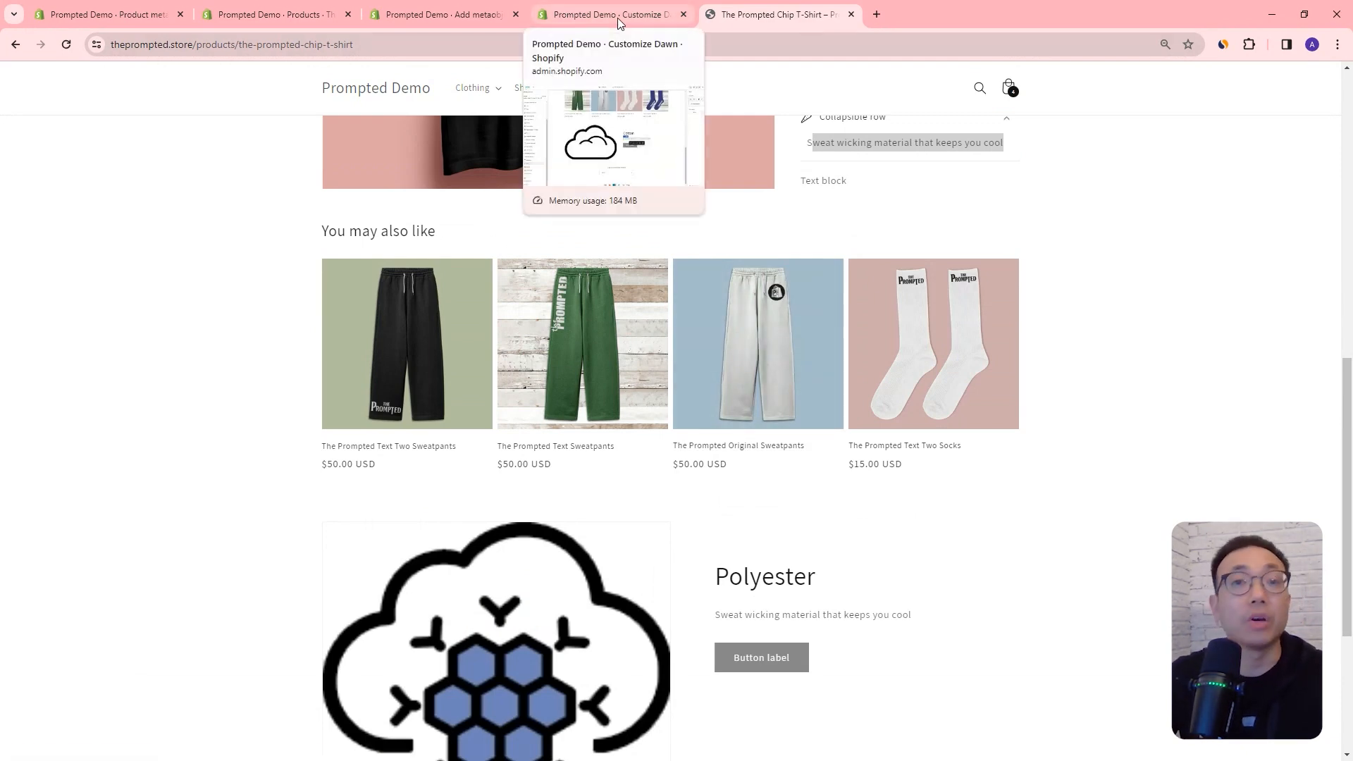
{"action": "scroll", "coordinate": [936, 522], "scroll_direction": "down", "scroll_amount": 2}
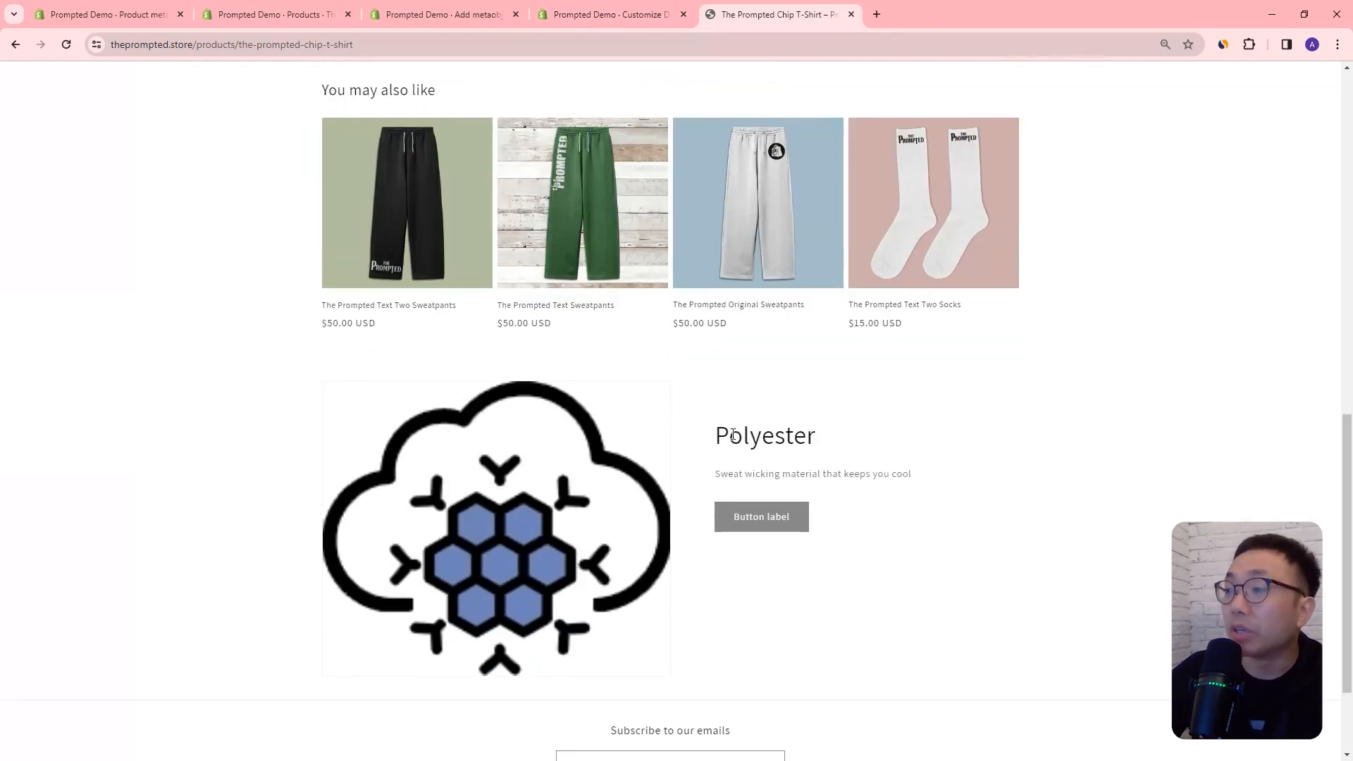
{"action": "left_click_drag", "start_coordinate": [723, 437], "coordinate": [859, 506]}
{"action": "left_click", "coordinate": [876, 531]}
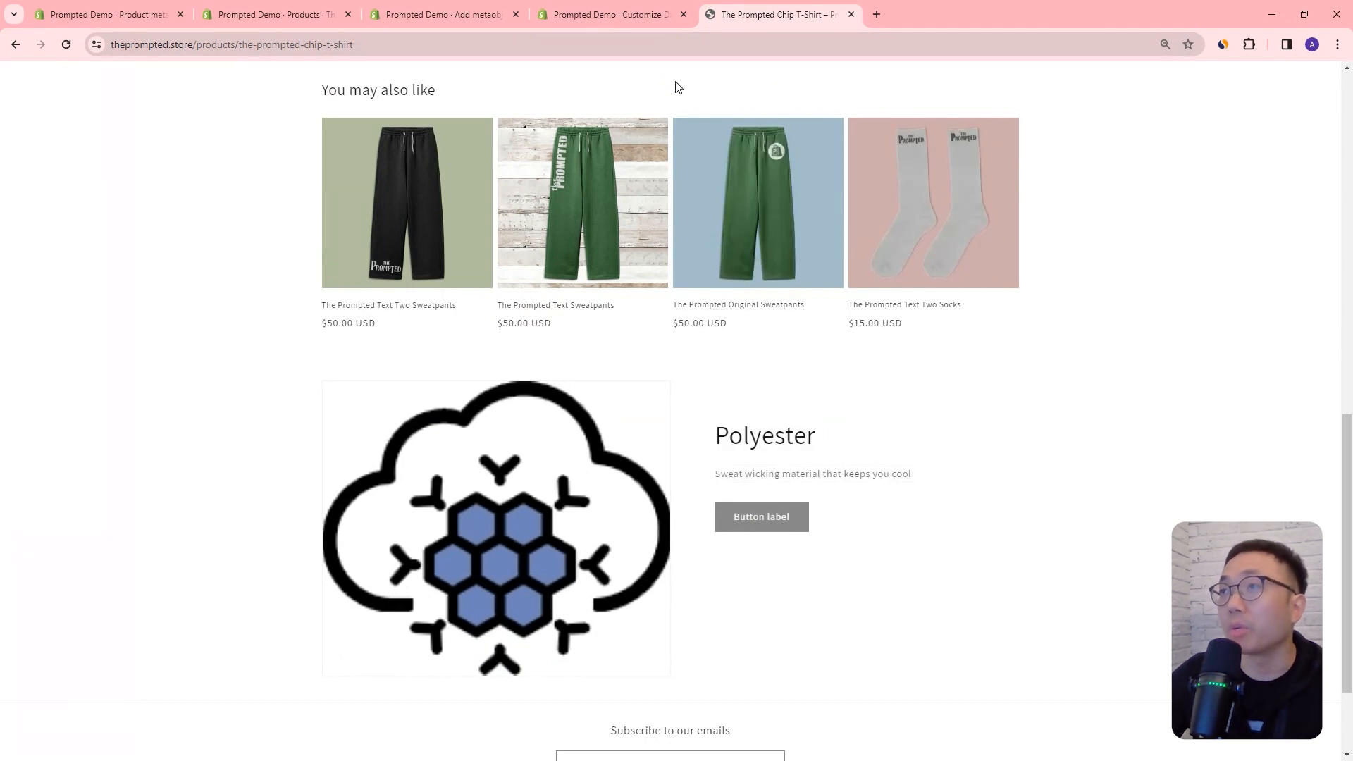
Step: Return to the theme editor and create a metaobject template for Material with the URL handle material
{"action": "left_click", "coordinate": [622, 12]}
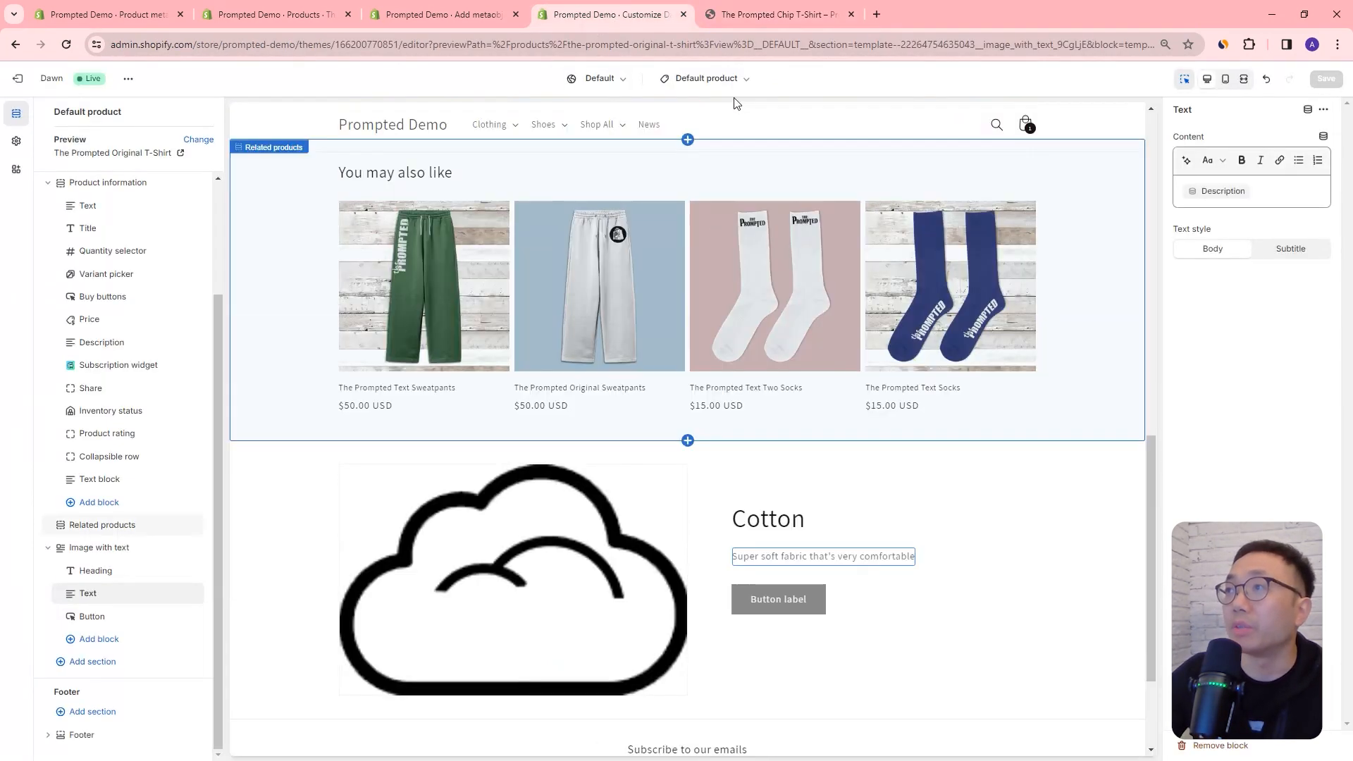
{"action": "left_click", "coordinate": [721, 79]}
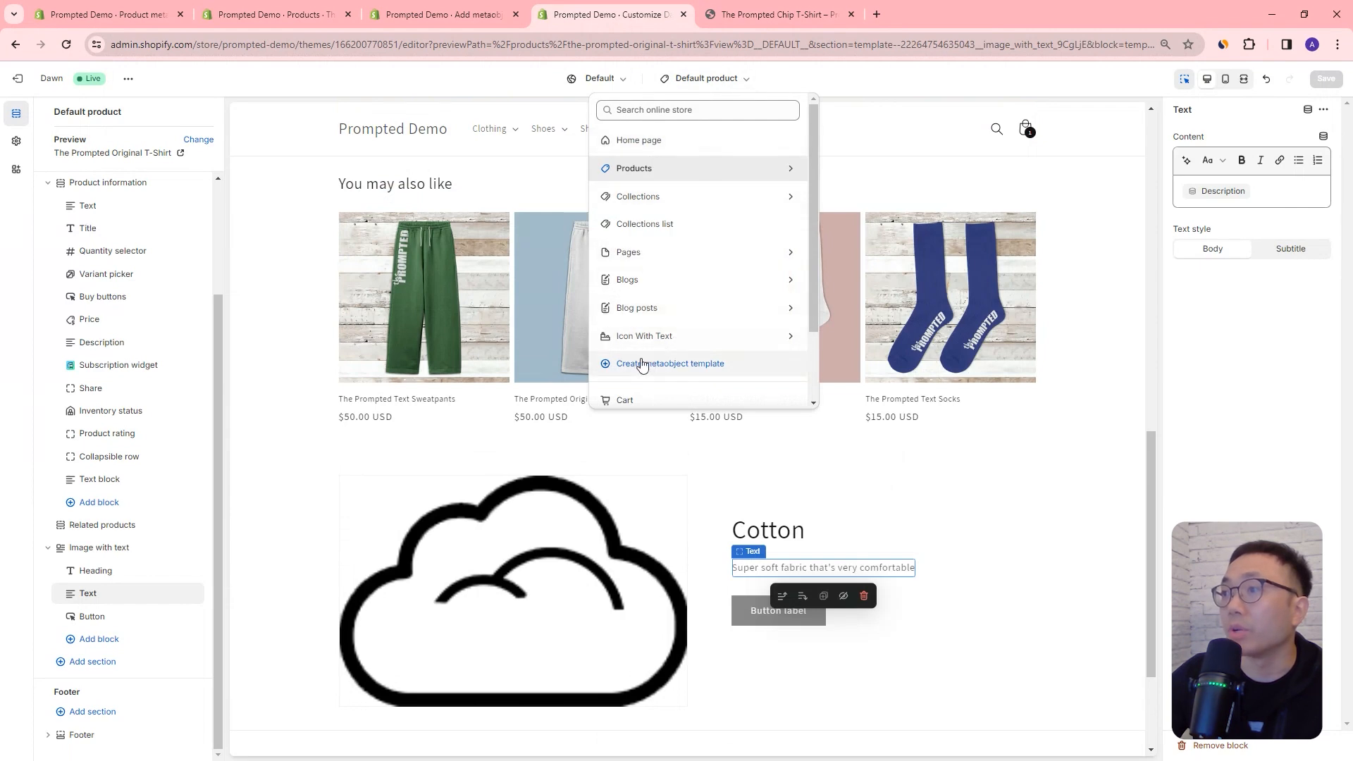
{"action": "left_click", "coordinate": [680, 372]}
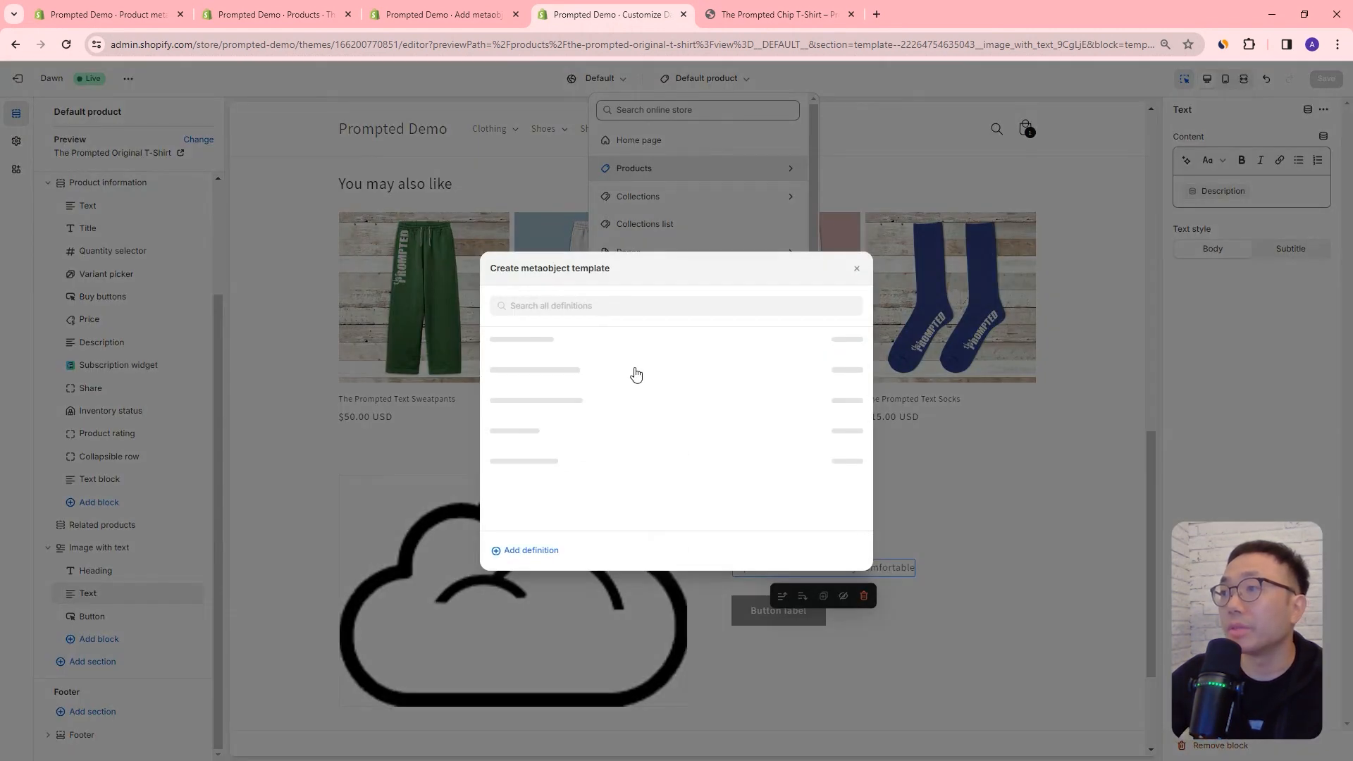
{"action": "scroll", "coordinate": [614, 374], "scroll_direction": "down", "scroll_amount": 1}
{"action": "scroll", "coordinate": [614, 374], "scroll_direction": "up", "scroll_amount": 1}
{"action": "left_click", "coordinate": [530, 357]}
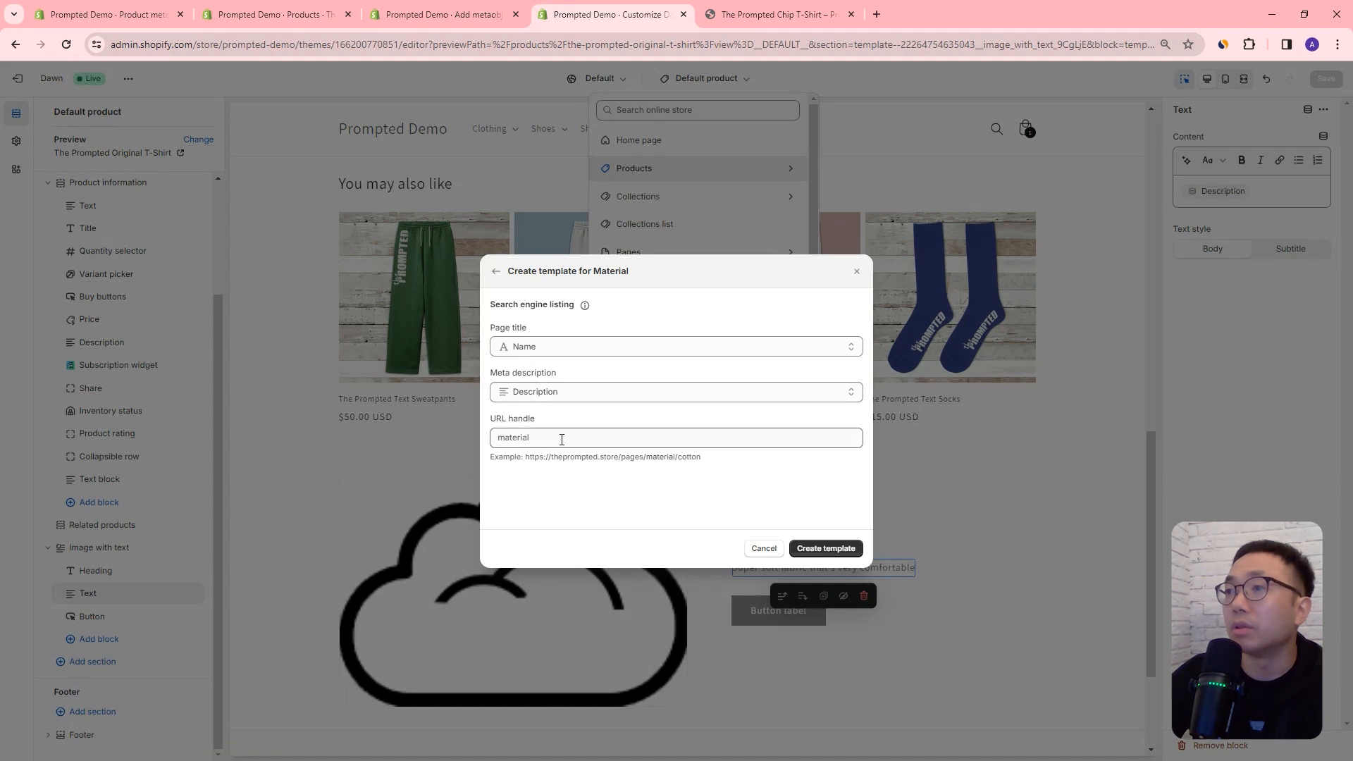
{"action": "left_click", "coordinate": [854, 549]}
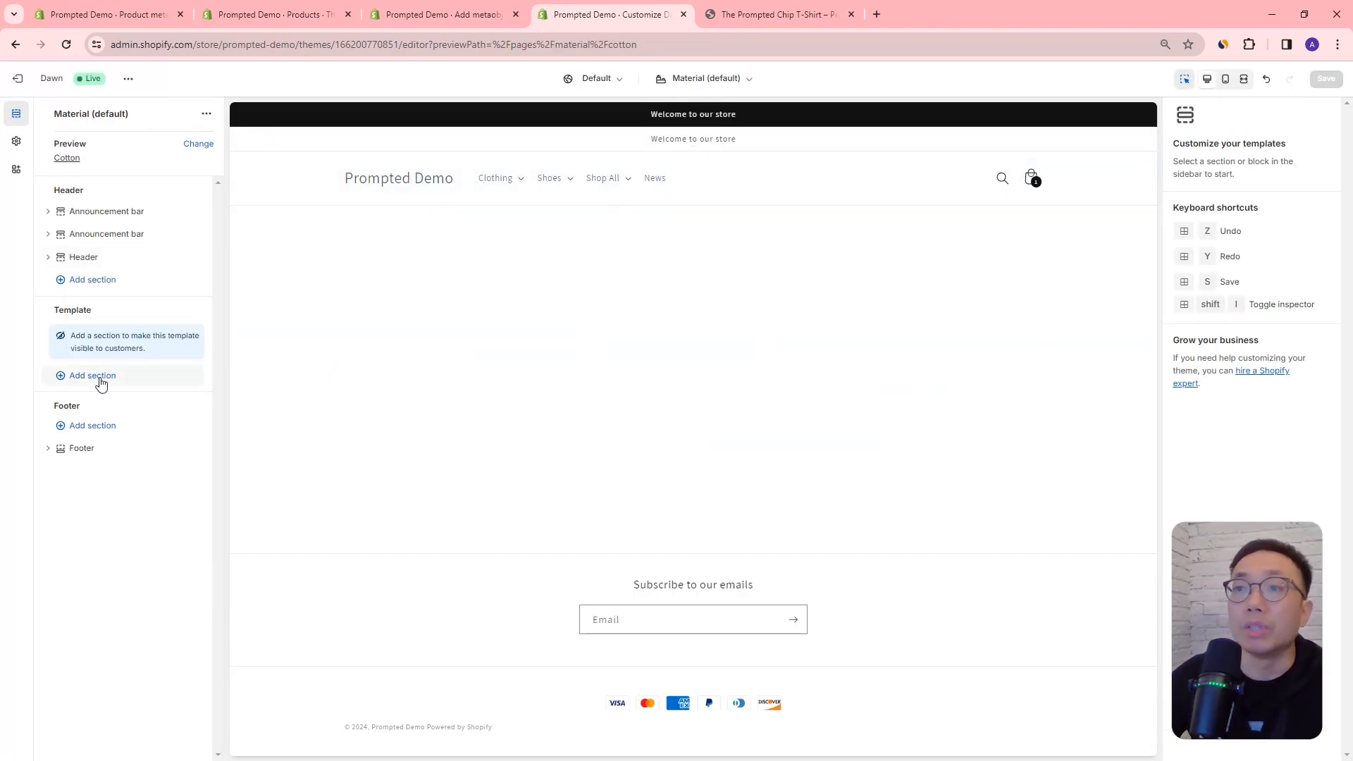
Step: Add an Image with text section to the Material template and connect its image to the material's image field
{"action": "left_click", "coordinate": [101, 380]}
{"action": "left_click", "coordinate": [296, 528]}
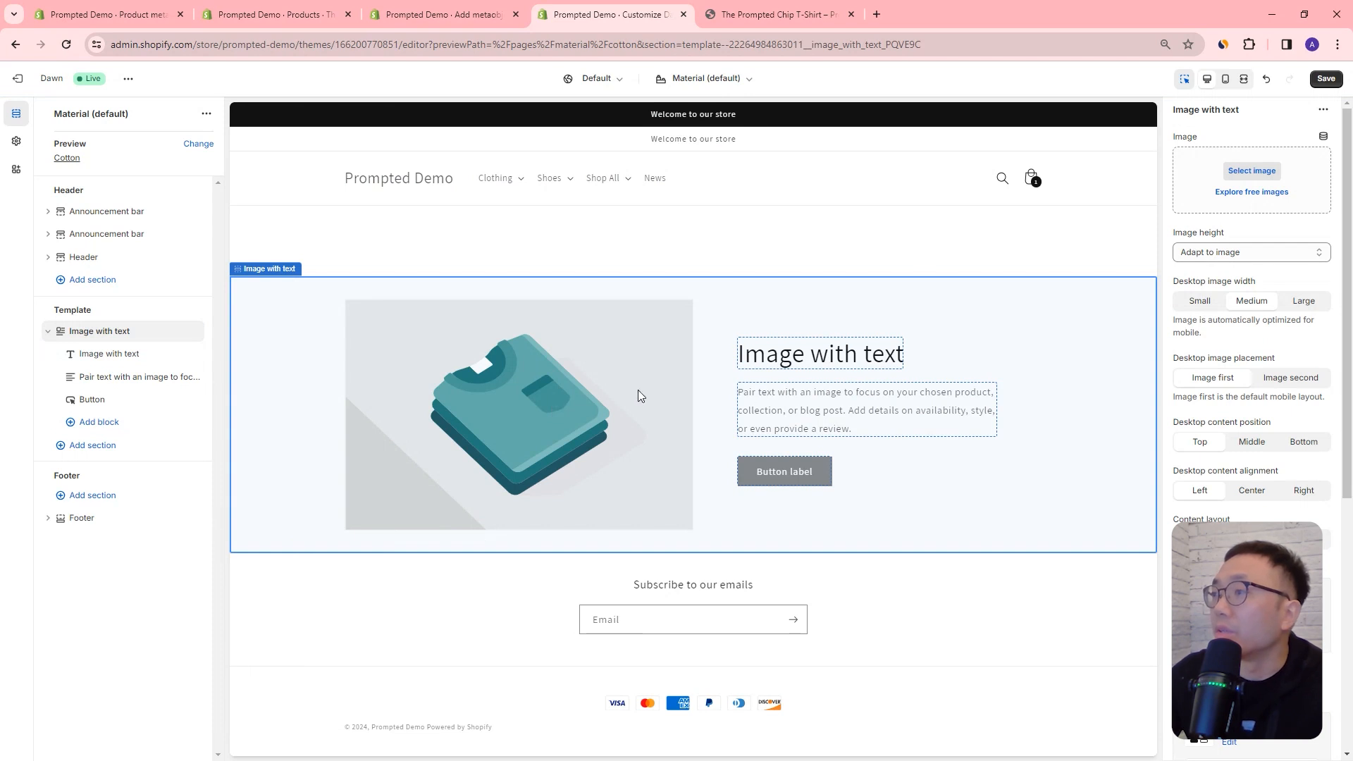
{"action": "left_click", "coordinate": [1324, 138]}
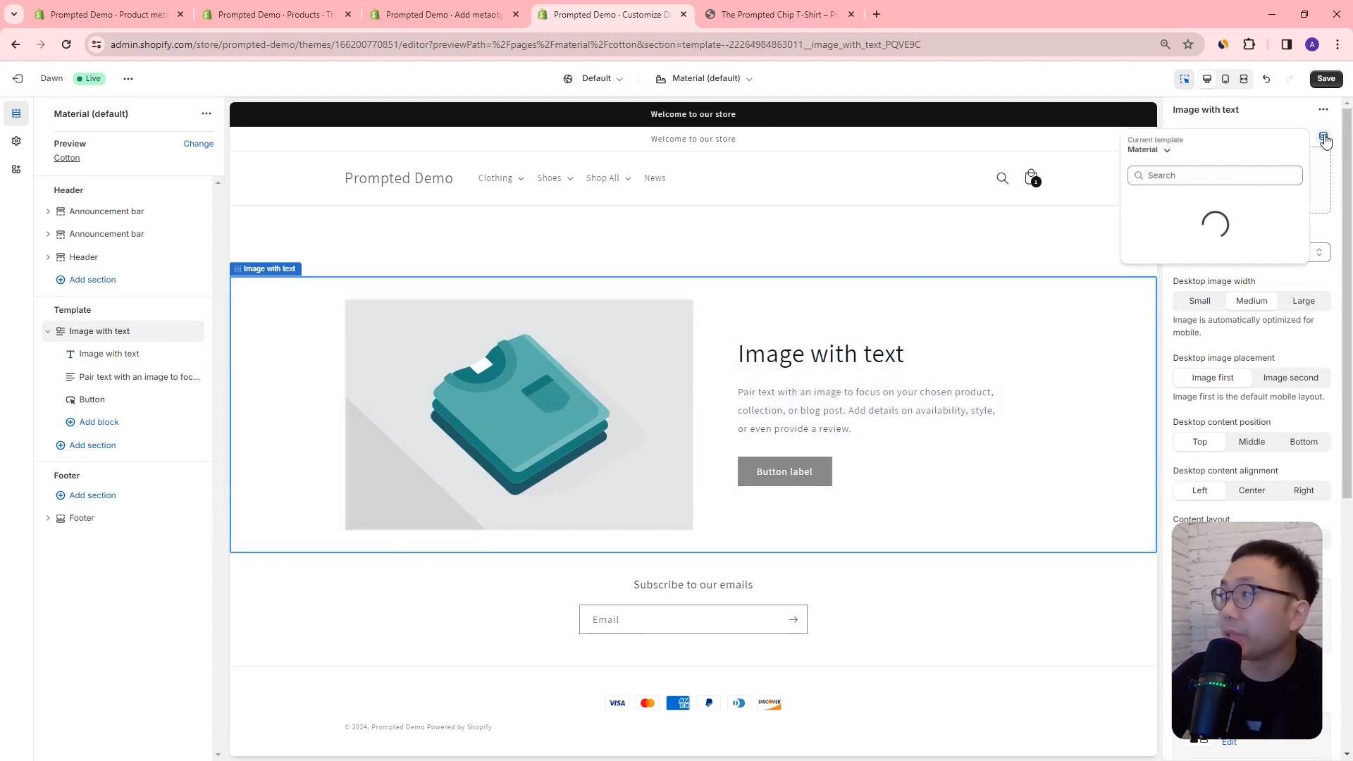
{"action": "left_click", "coordinate": [1159, 151]}
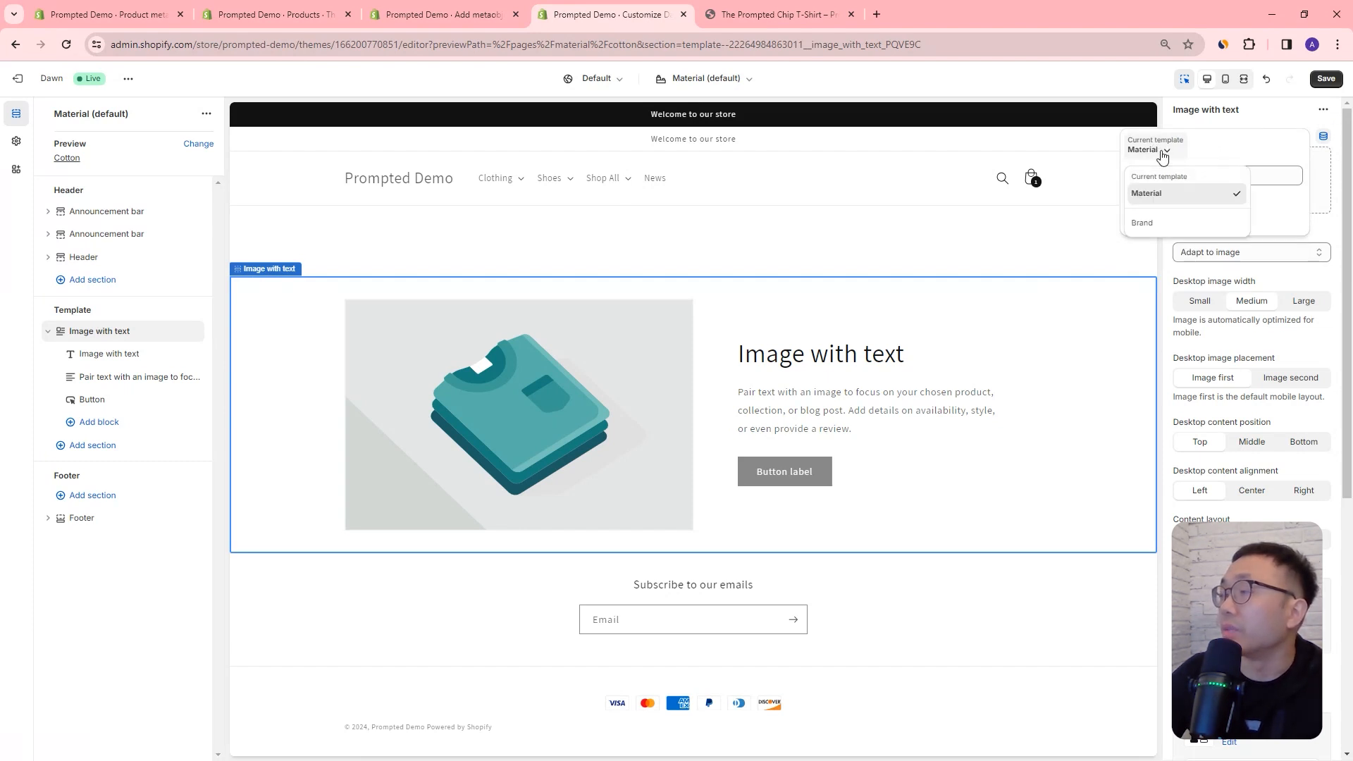
{"action": "left_click", "coordinate": [1196, 154]}
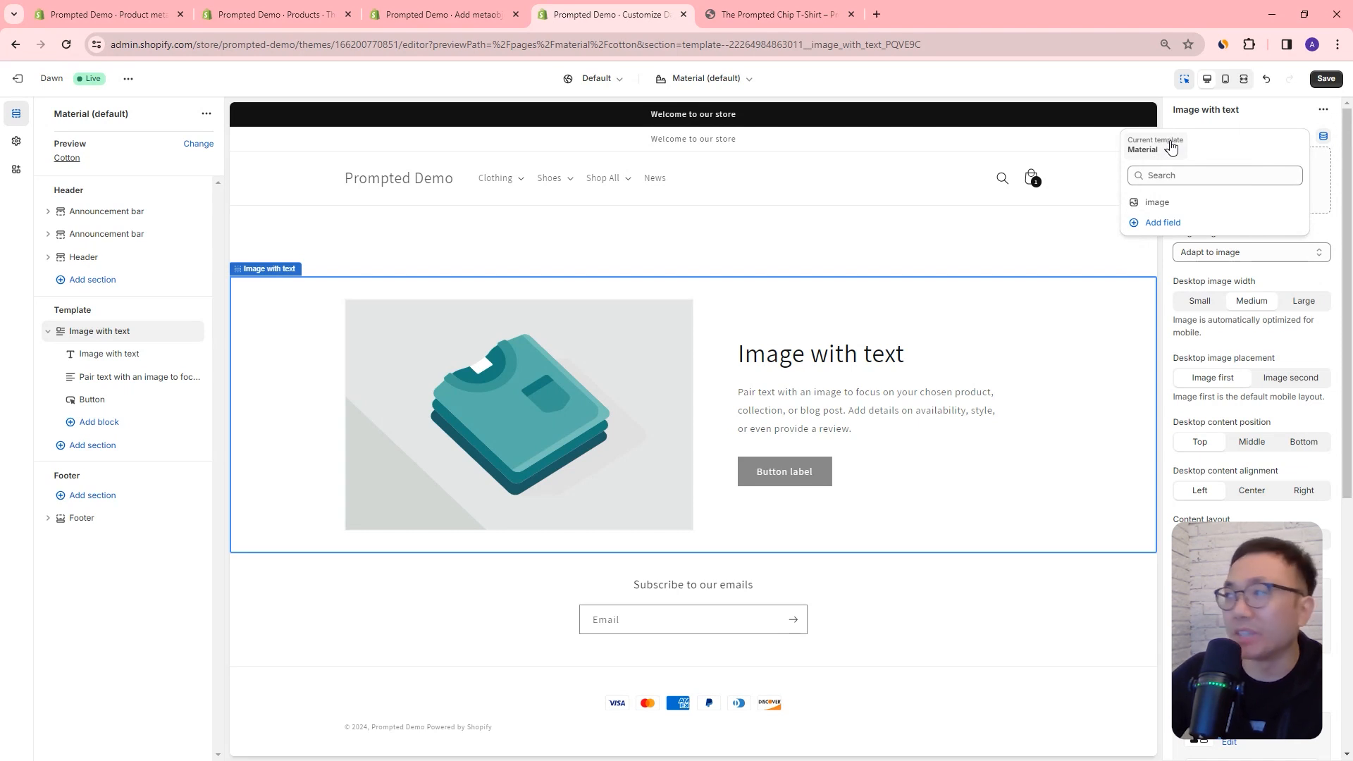
{"action": "left_click", "coordinate": [1159, 202]}
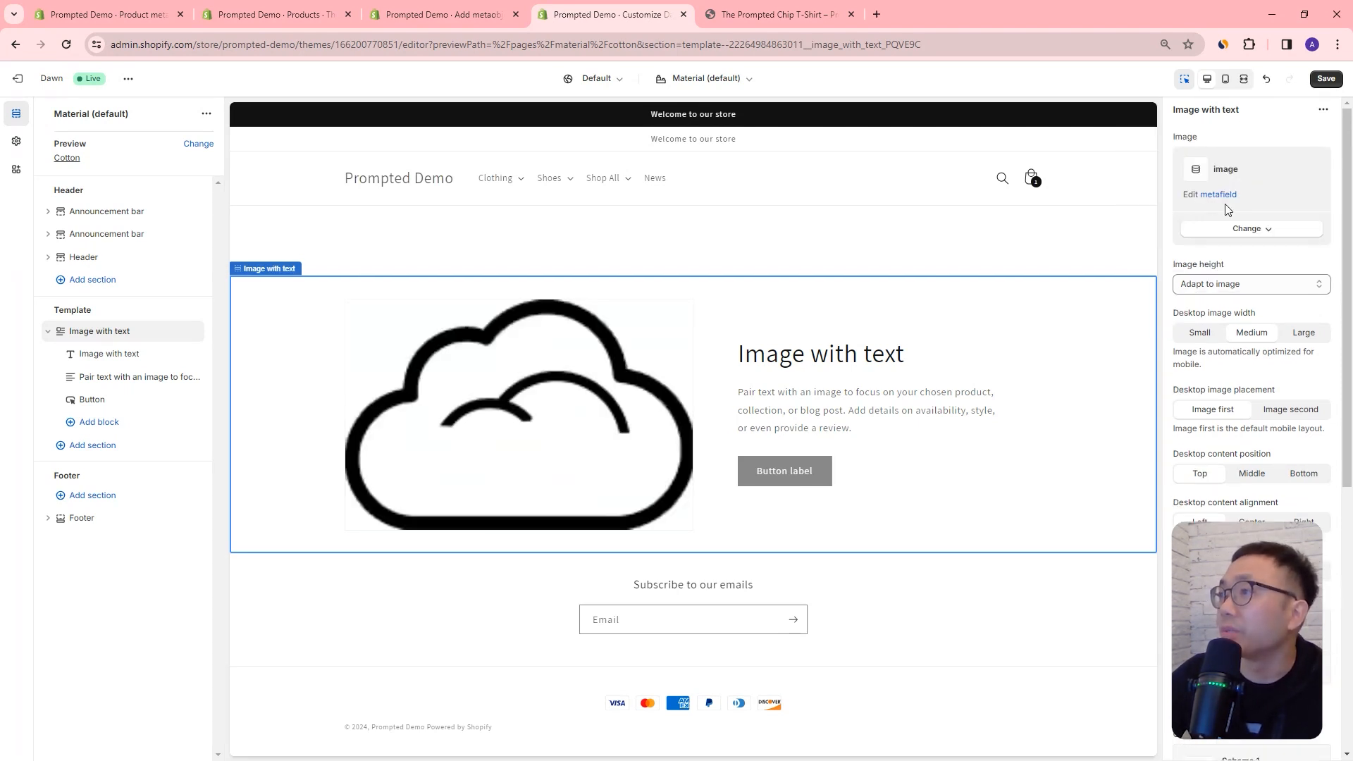
Step: Replace the section's heading text with the Material template's dynamic Name field
{"action": "left_click", "coordinate": [818, 358]}
{"action": "left_click", "coordinate": [1324, 139]}
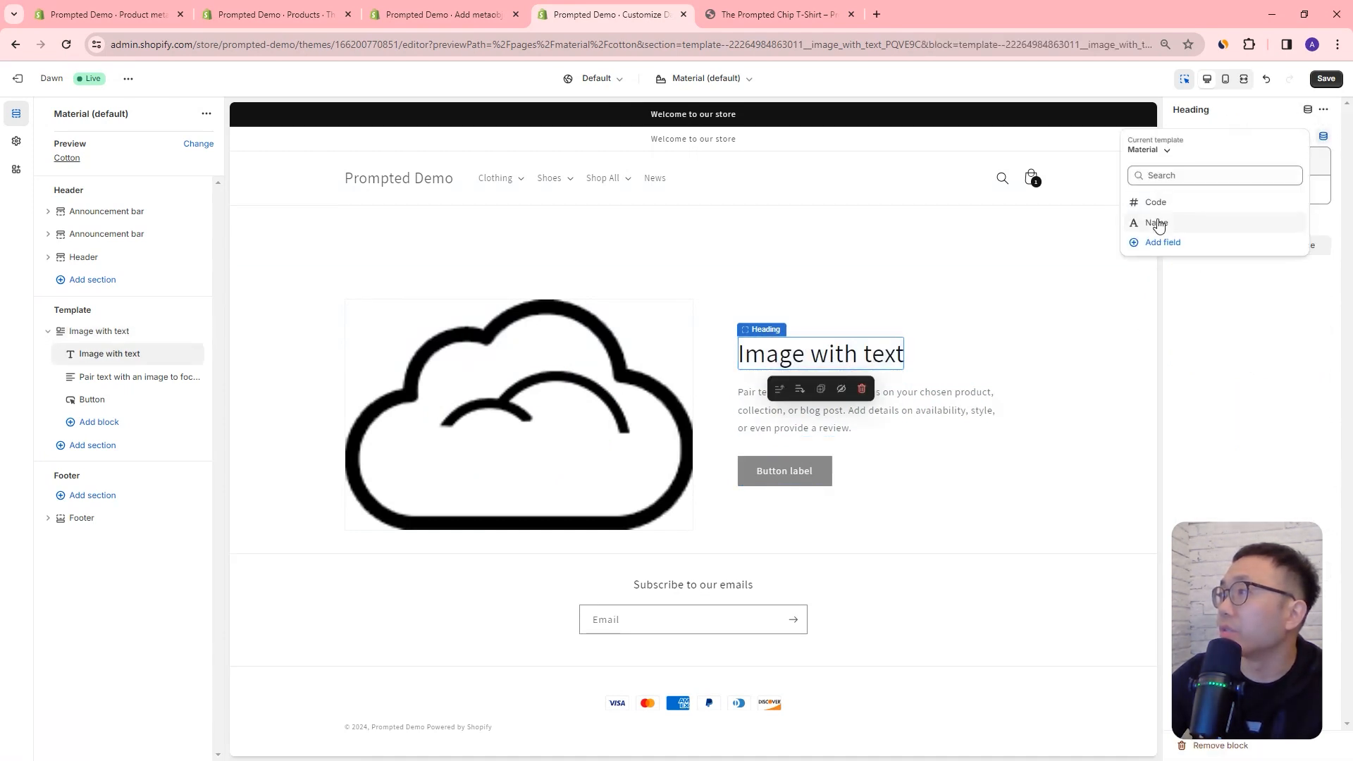
{"action": "left_click", "coordinate": [1158, 224]}
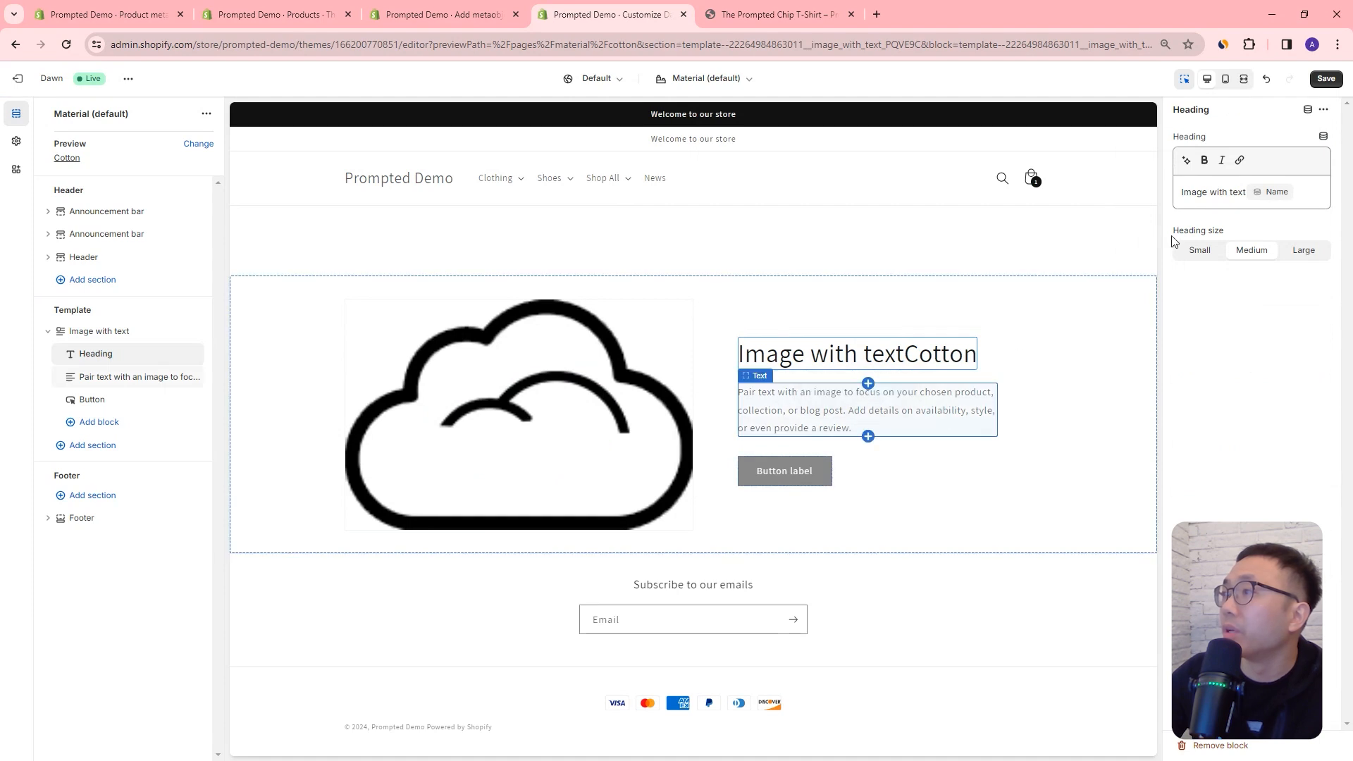
{"action": "left_click_drag", "start_coordinate": [1246, 191], "coordinate": [1175, 191]}
{"action": "key", "text": "BackSpace"}
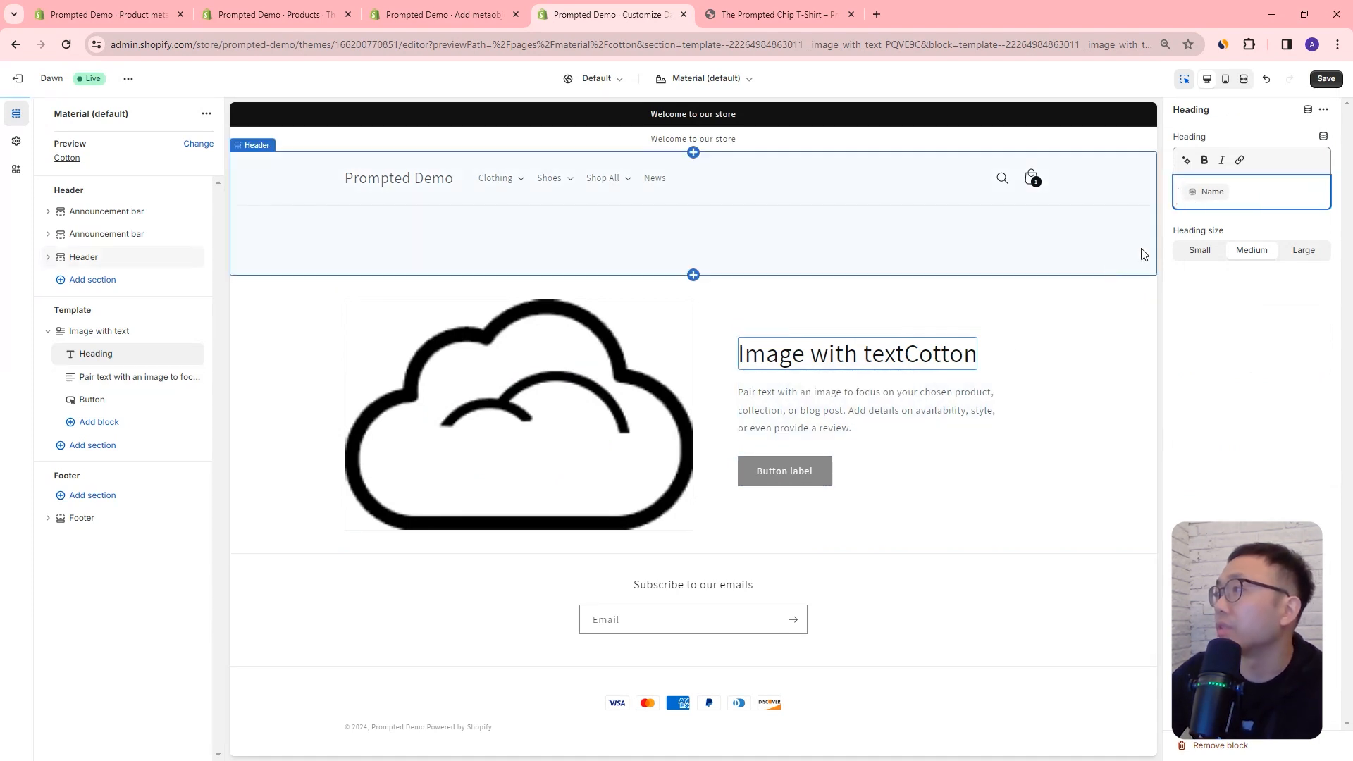
Step: Replace the section's placeholder paragraph with the Material template's dynamic Description field
{"action": "left_click", "coordinate": [874, 401]}
{"action": "left_click", "coordinate": [1248, 211]}
{"action": "key", "text": "ctrl+a"}
{"action": "key", "text": "BackSpace"}
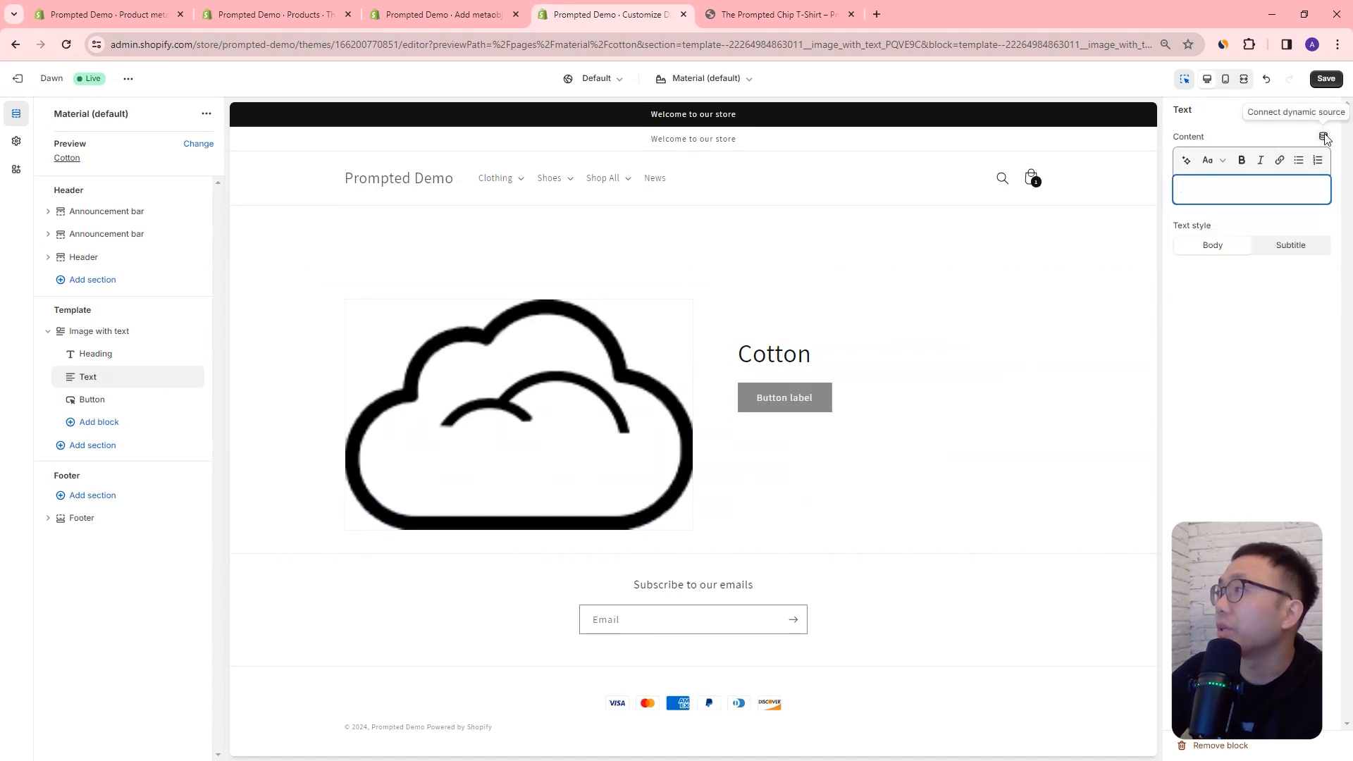
{"action": "left_click", "coordinate": [1324, 138]}
{"action": "left_click", "coordinate": [1168, 223]}
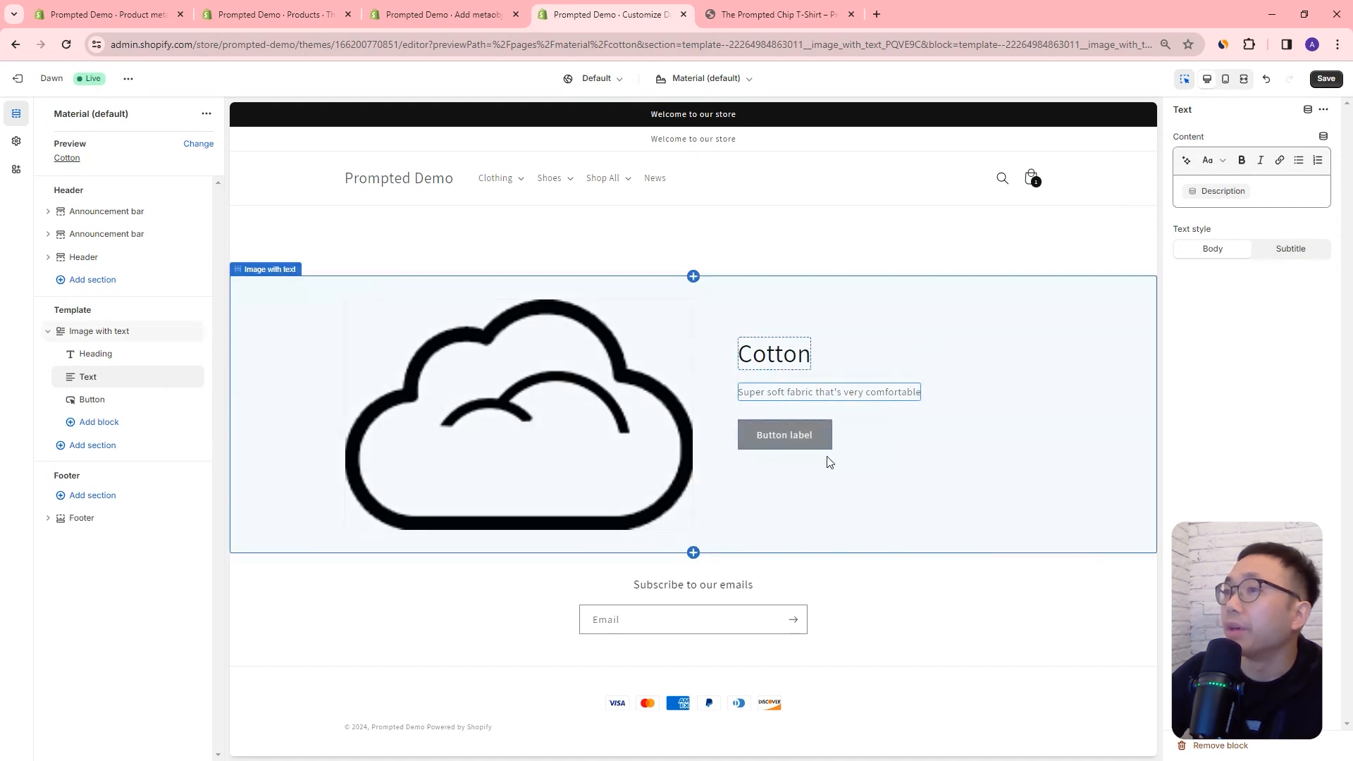
Step: Add a Caption block to the Image with text section and connect its text to the material's Code field
{"action": "left_click", "coordinate": [90, 425]}
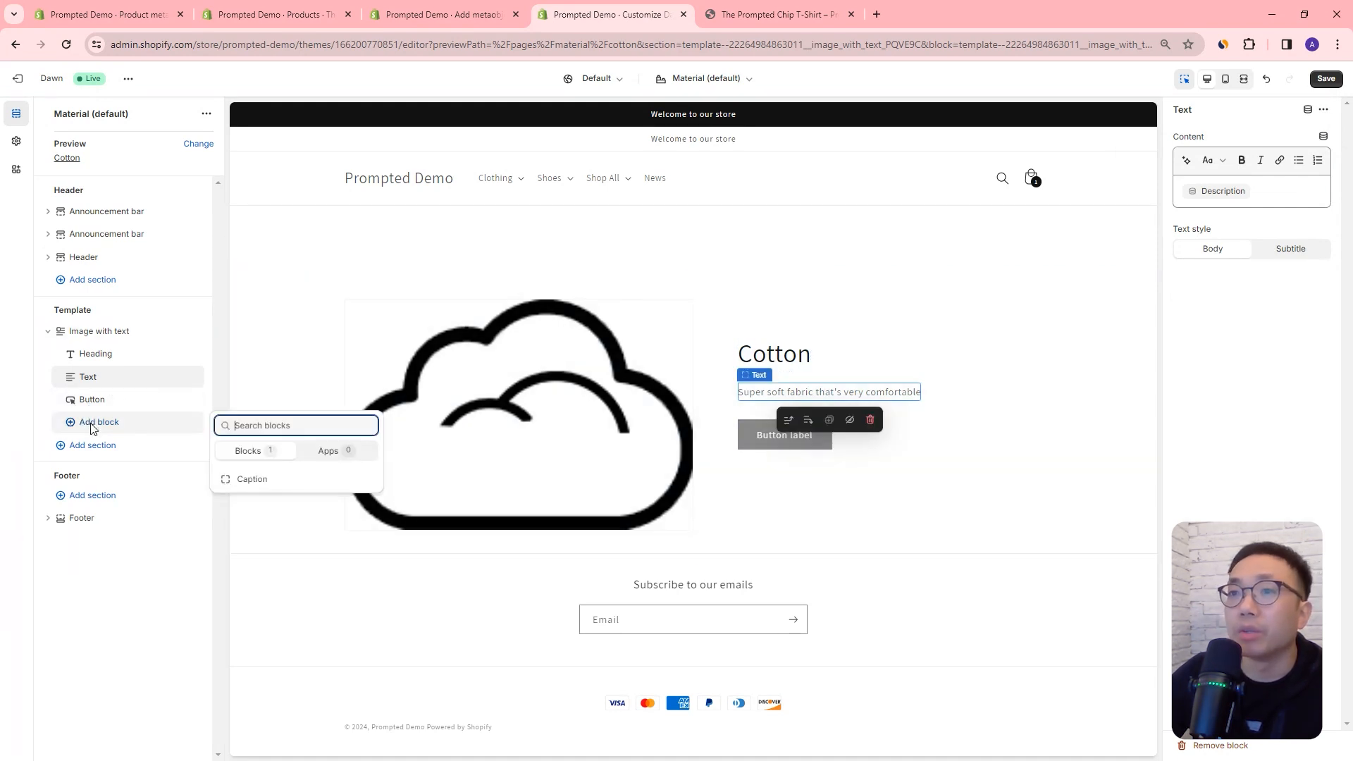
{"action": "left_click", "coordinate": [233, 478]}
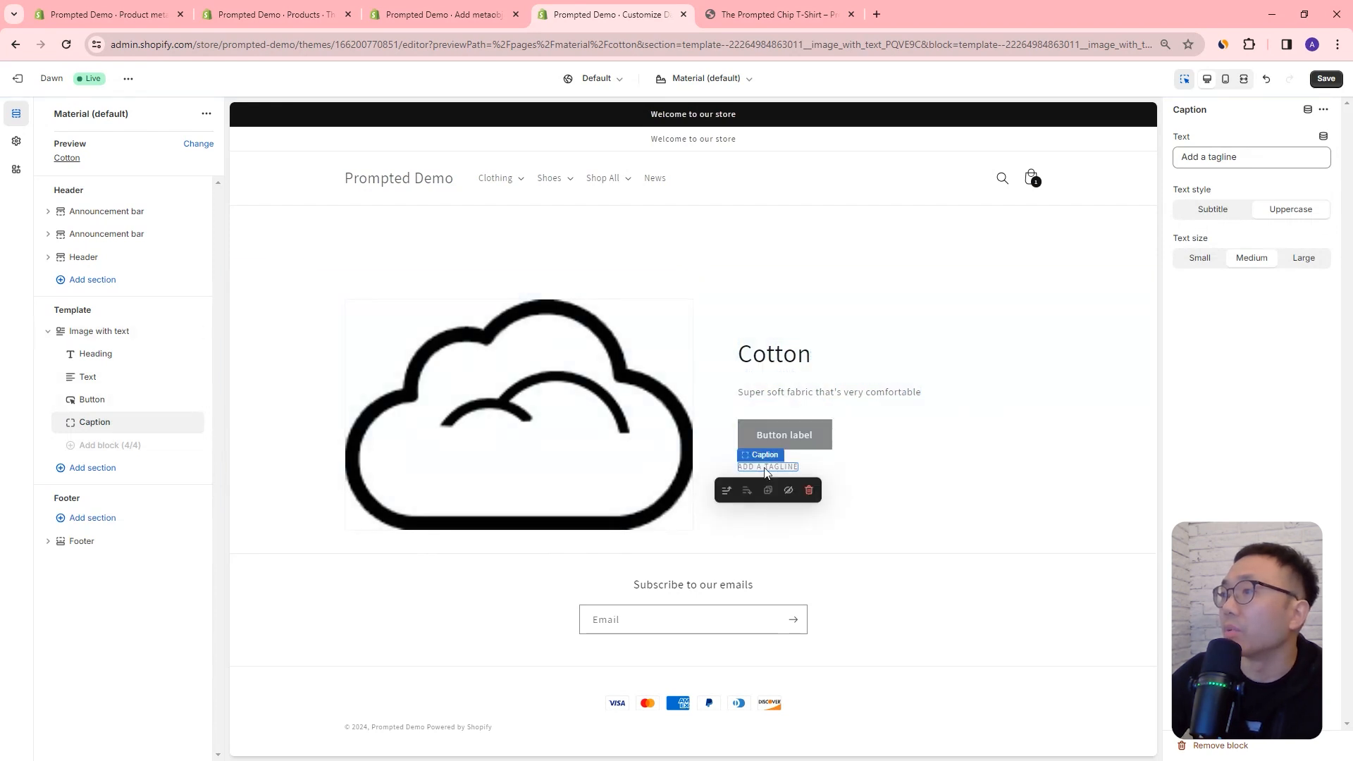
{"action": "left_click", "coordinate": [1260, 156]}
{"action": "left_click", "coordinate": [1323, 137]}
{"action": "left_click", "coordinate": [1161, 204]}
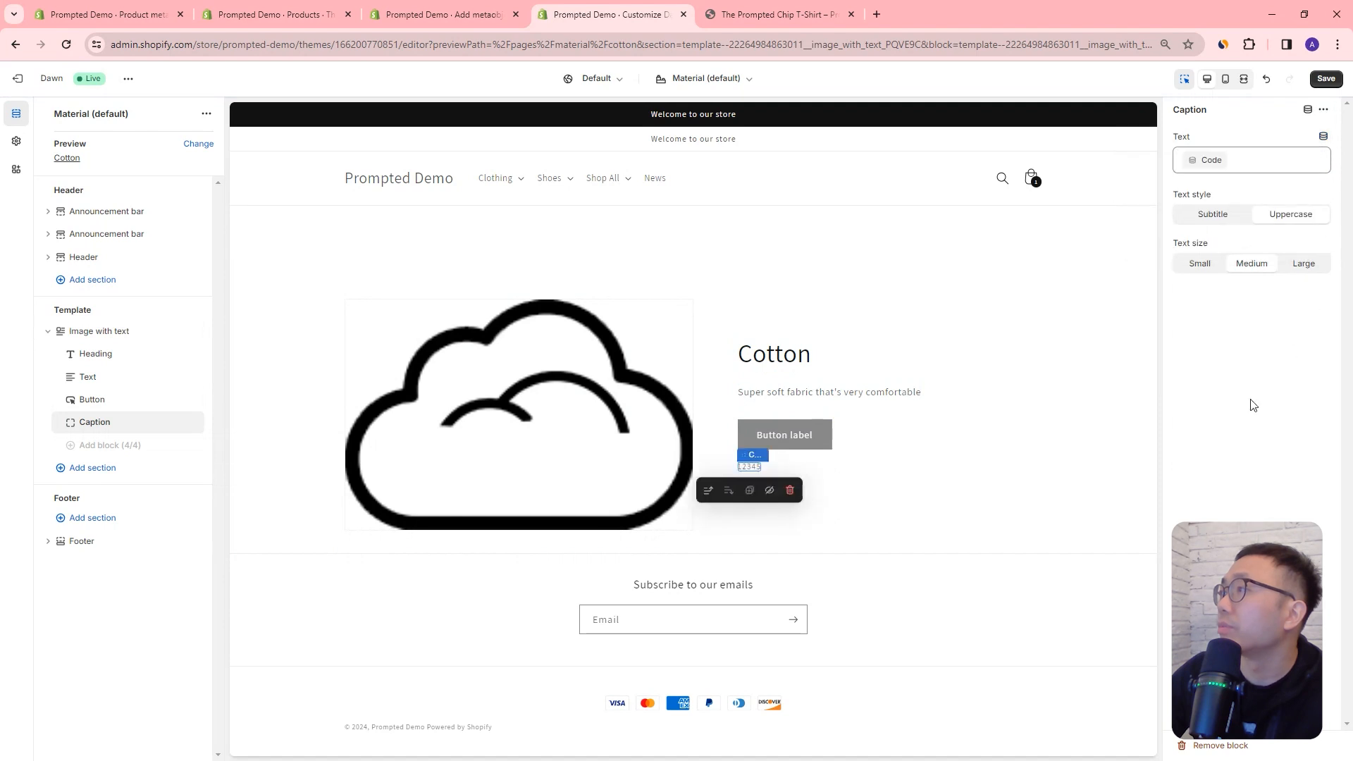
Step: Save the Material template and switch its preview from Cotton to the Polyester entry
{"action": "left_click", "coordinate": [1085, 462]}
{"action": "left_click", "coordinate": [1326, 79]}
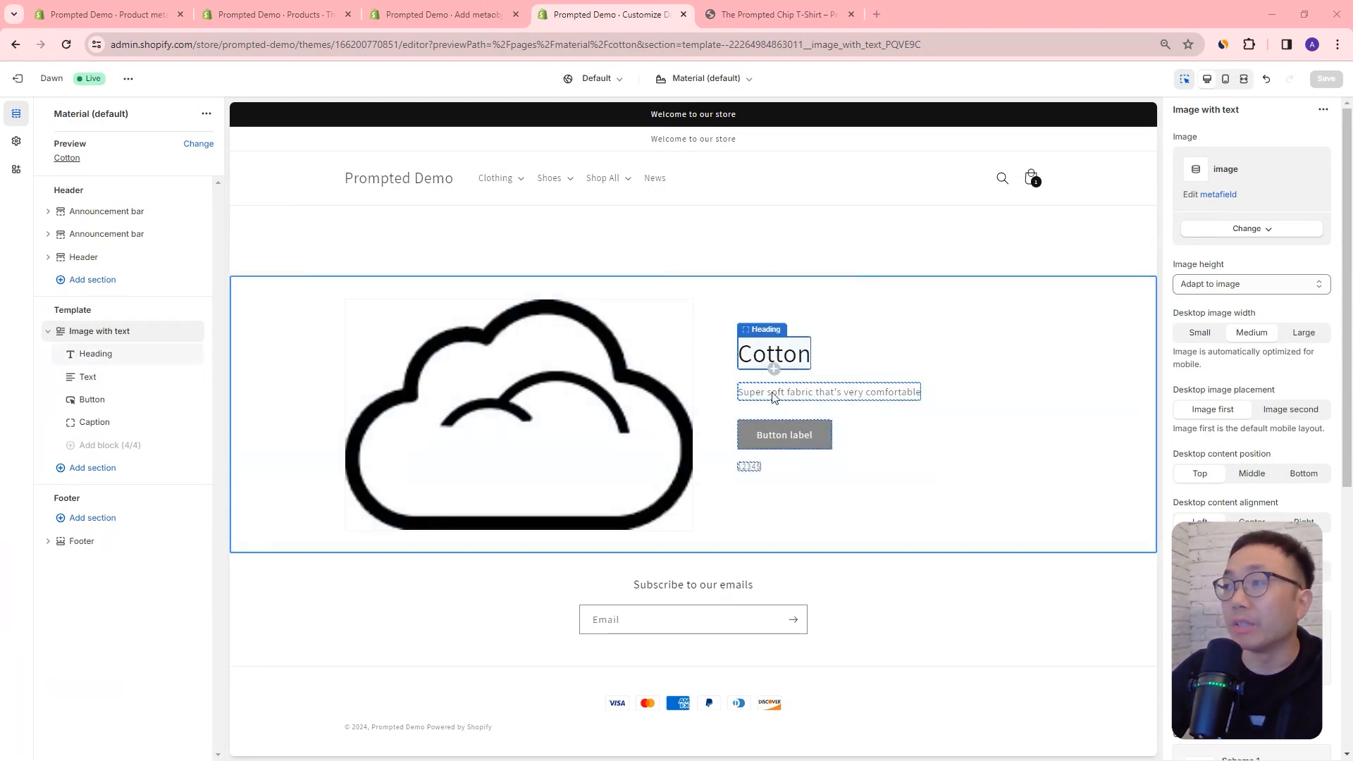
{"action": "left_click", "coordinate": [198, 143]}
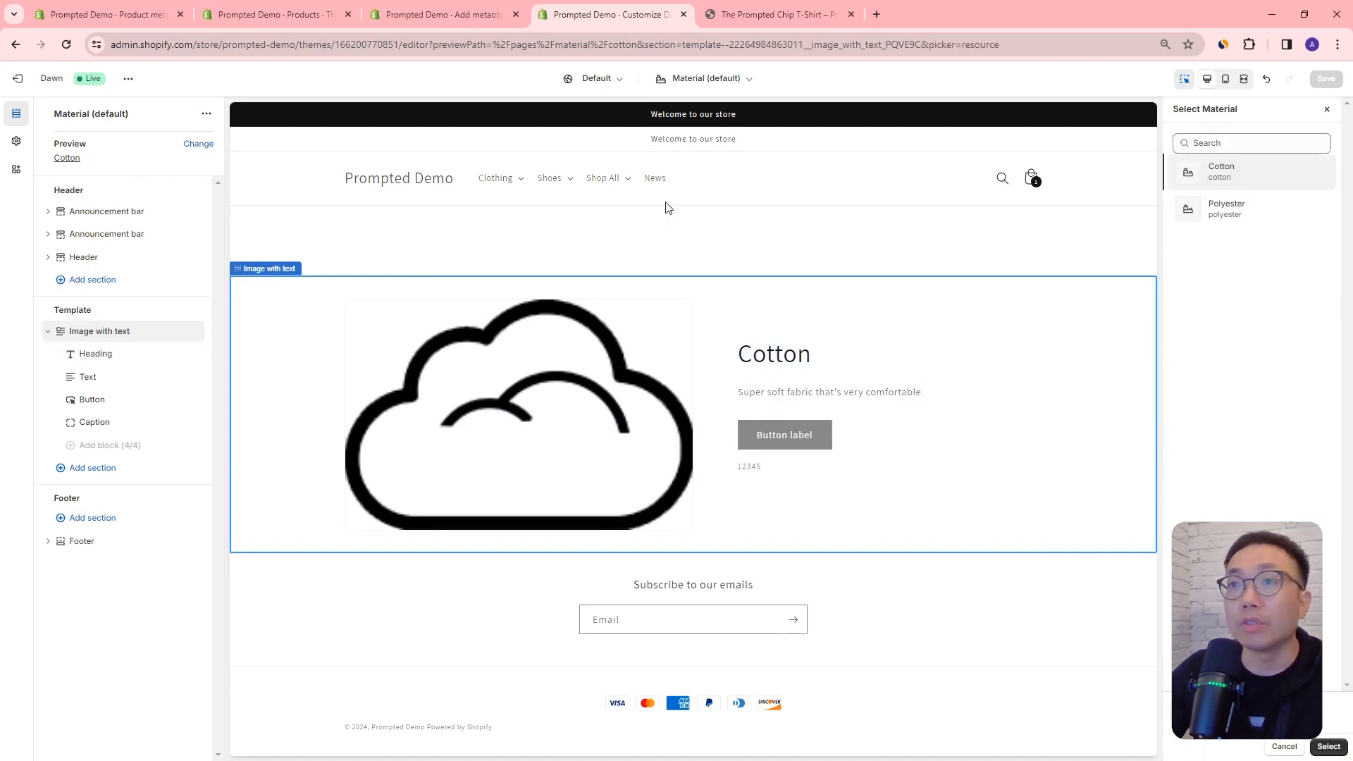
{"action": "left_click", "coordinate": [1252, 212]}
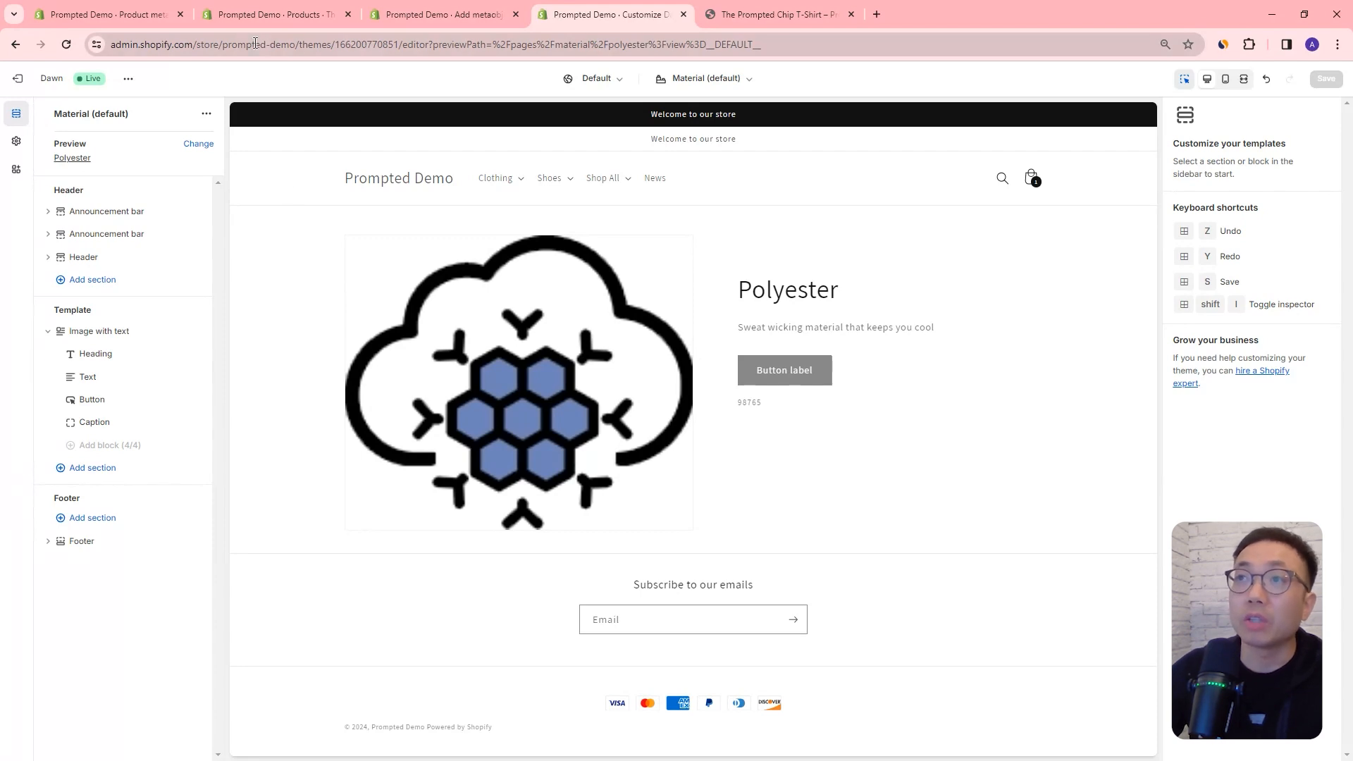
Step: Review the admin product page of The Prompted Chip T-Shirt, including its organization and variants, and return to the theme editor
{"action": "left_click", "coordinate": [264, 20]}
{"action": "scroll", "coordinate": [849, 386], "scroll_direction": "up", "scroll_amount": 10}
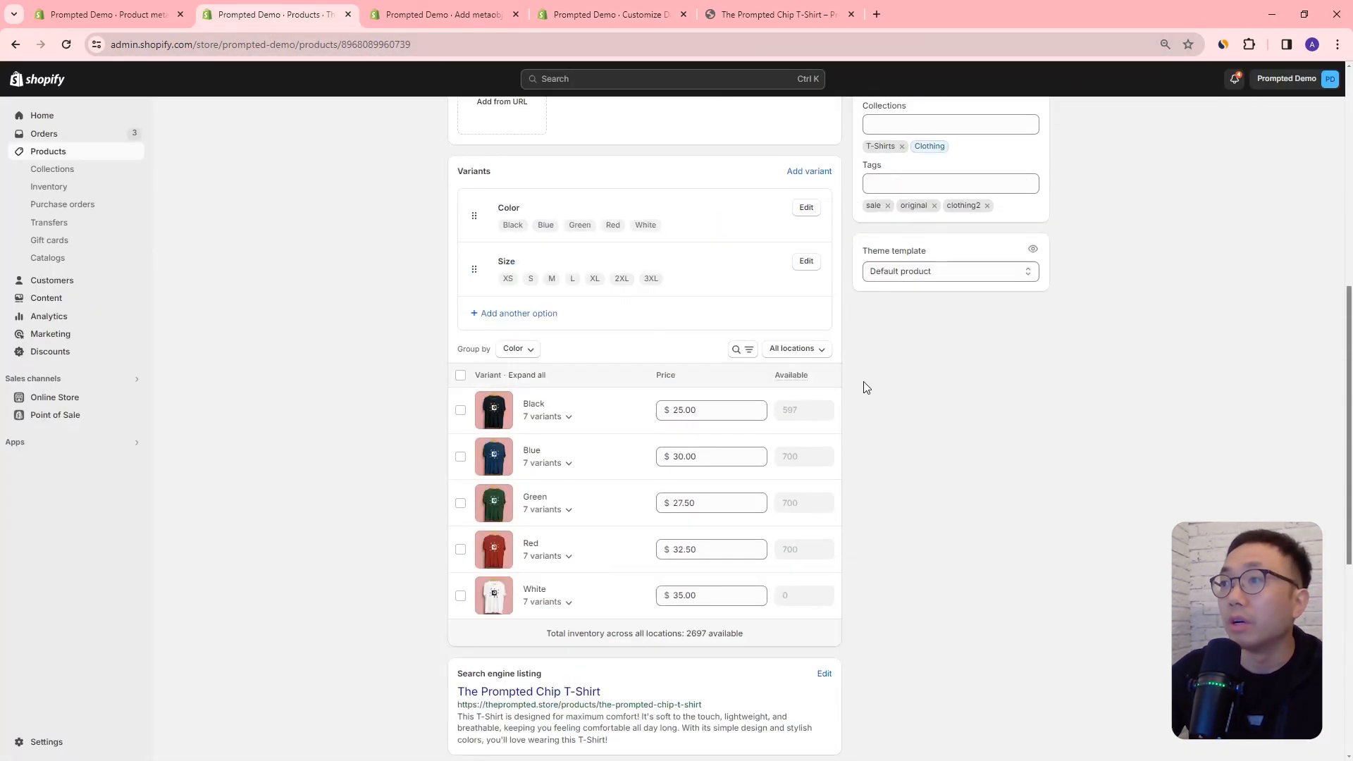
{"action": "scroll", "coordinate": [664, 302], "scroll_direction": "up", "scroll_amount": 5}
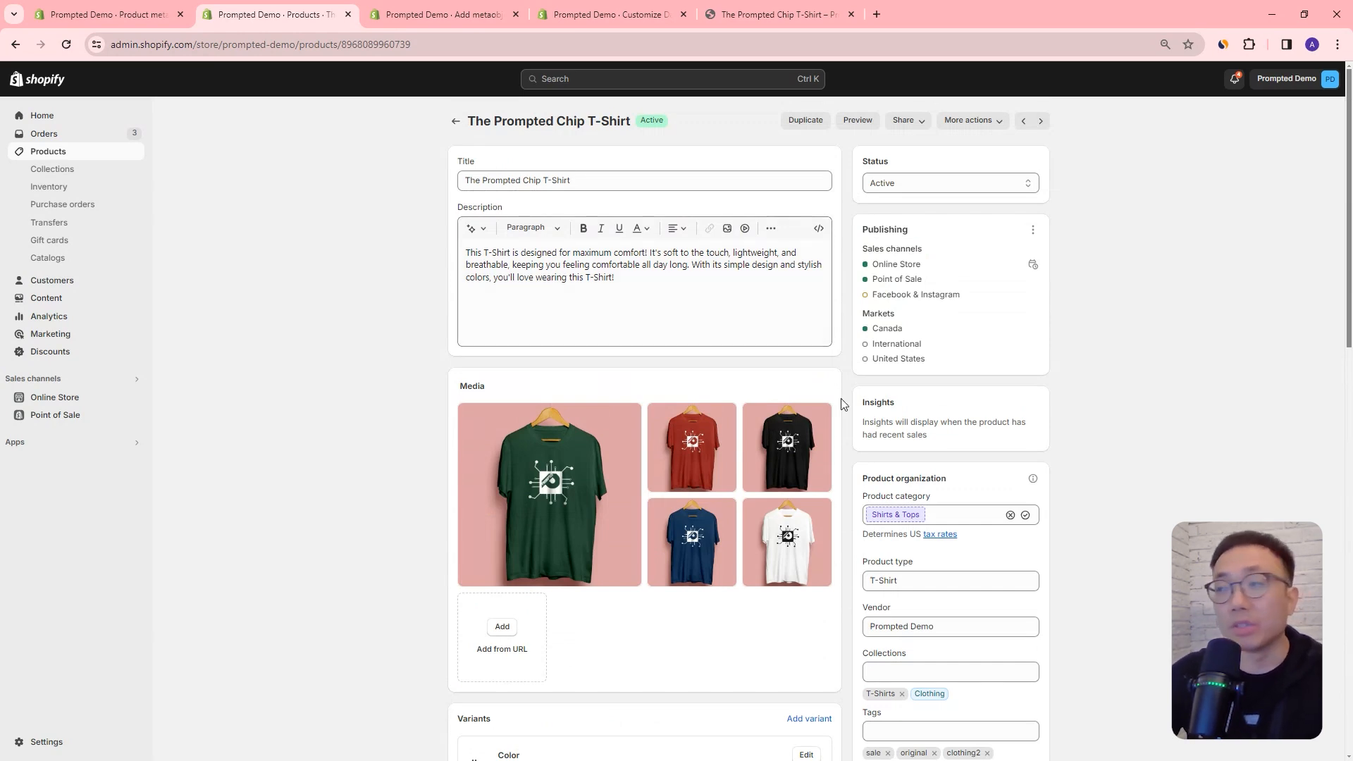
{"action": "scroll", "coordinate": [820, 389], "scroll_direction": "down", "scroll_amount": 5}
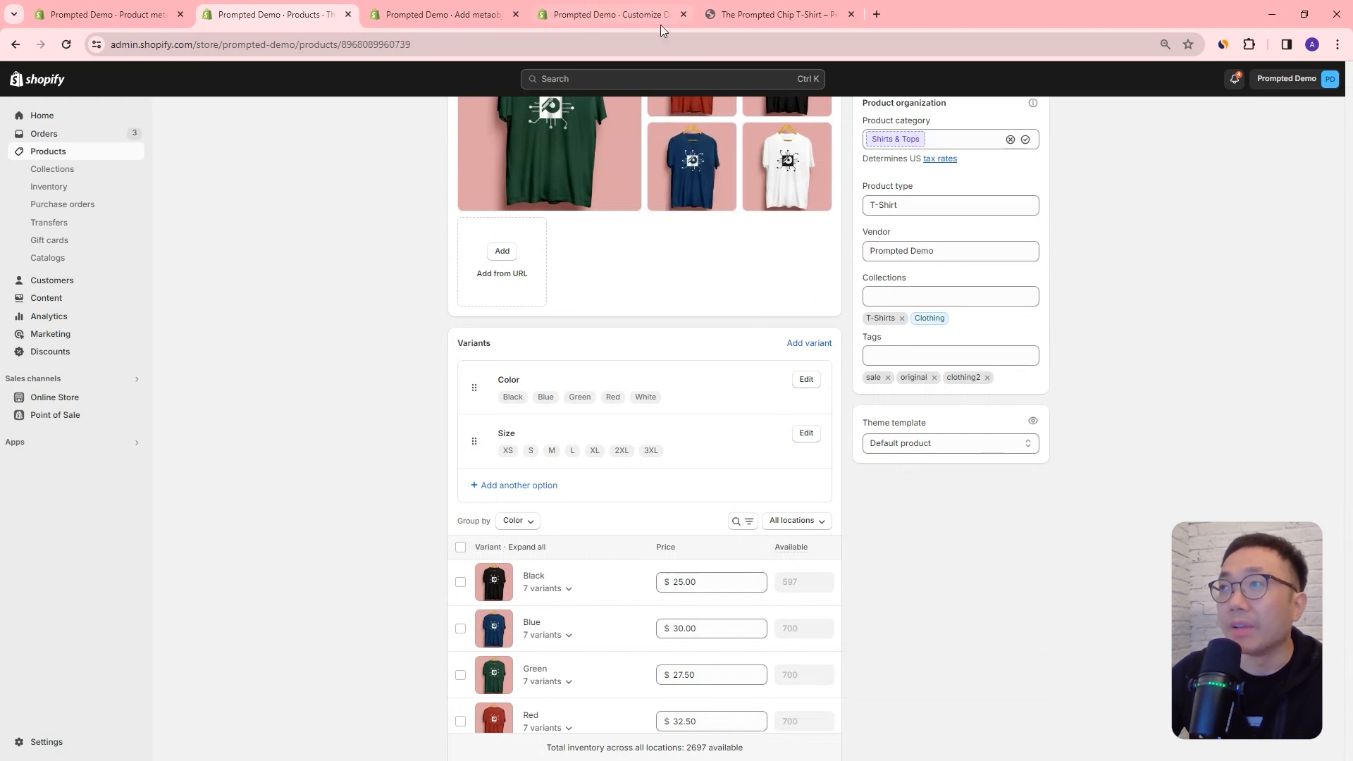
{"action": "left_click", "coordinate": [632, 18]}
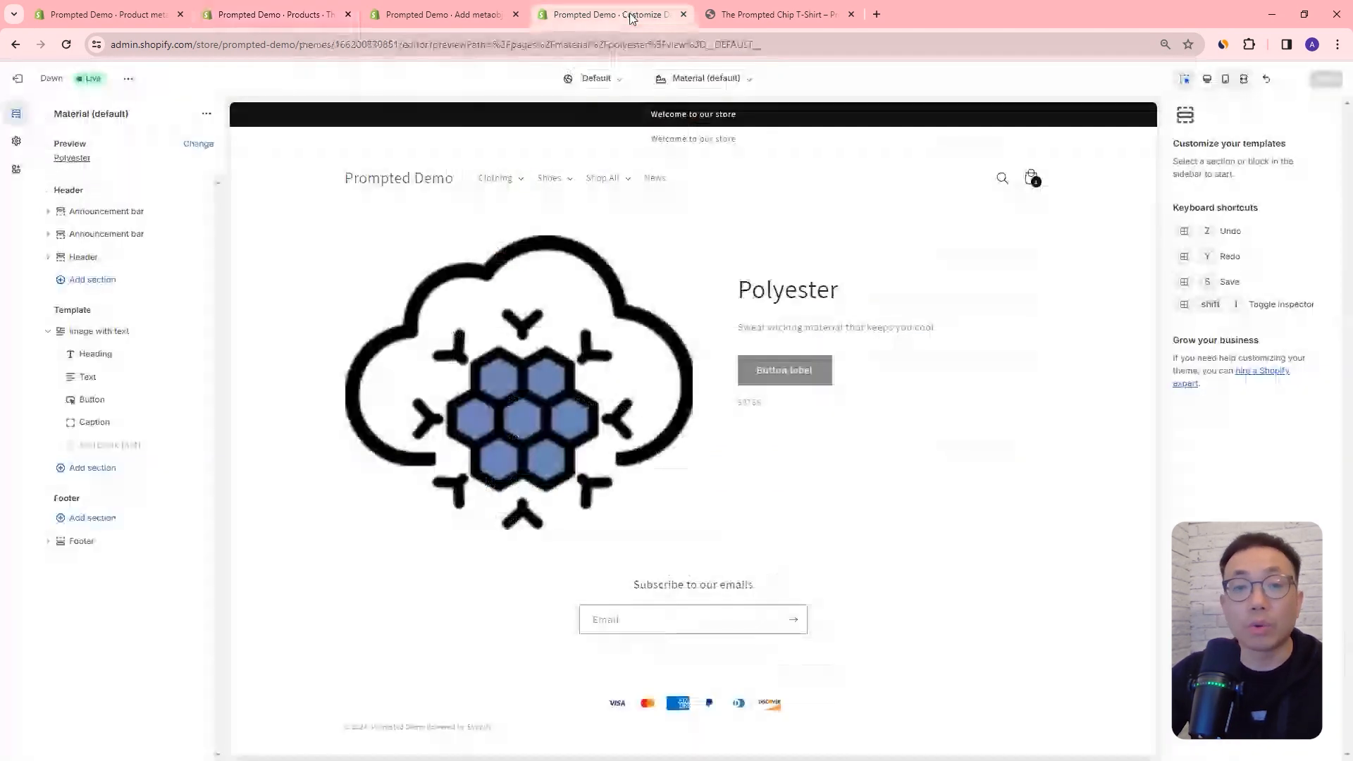